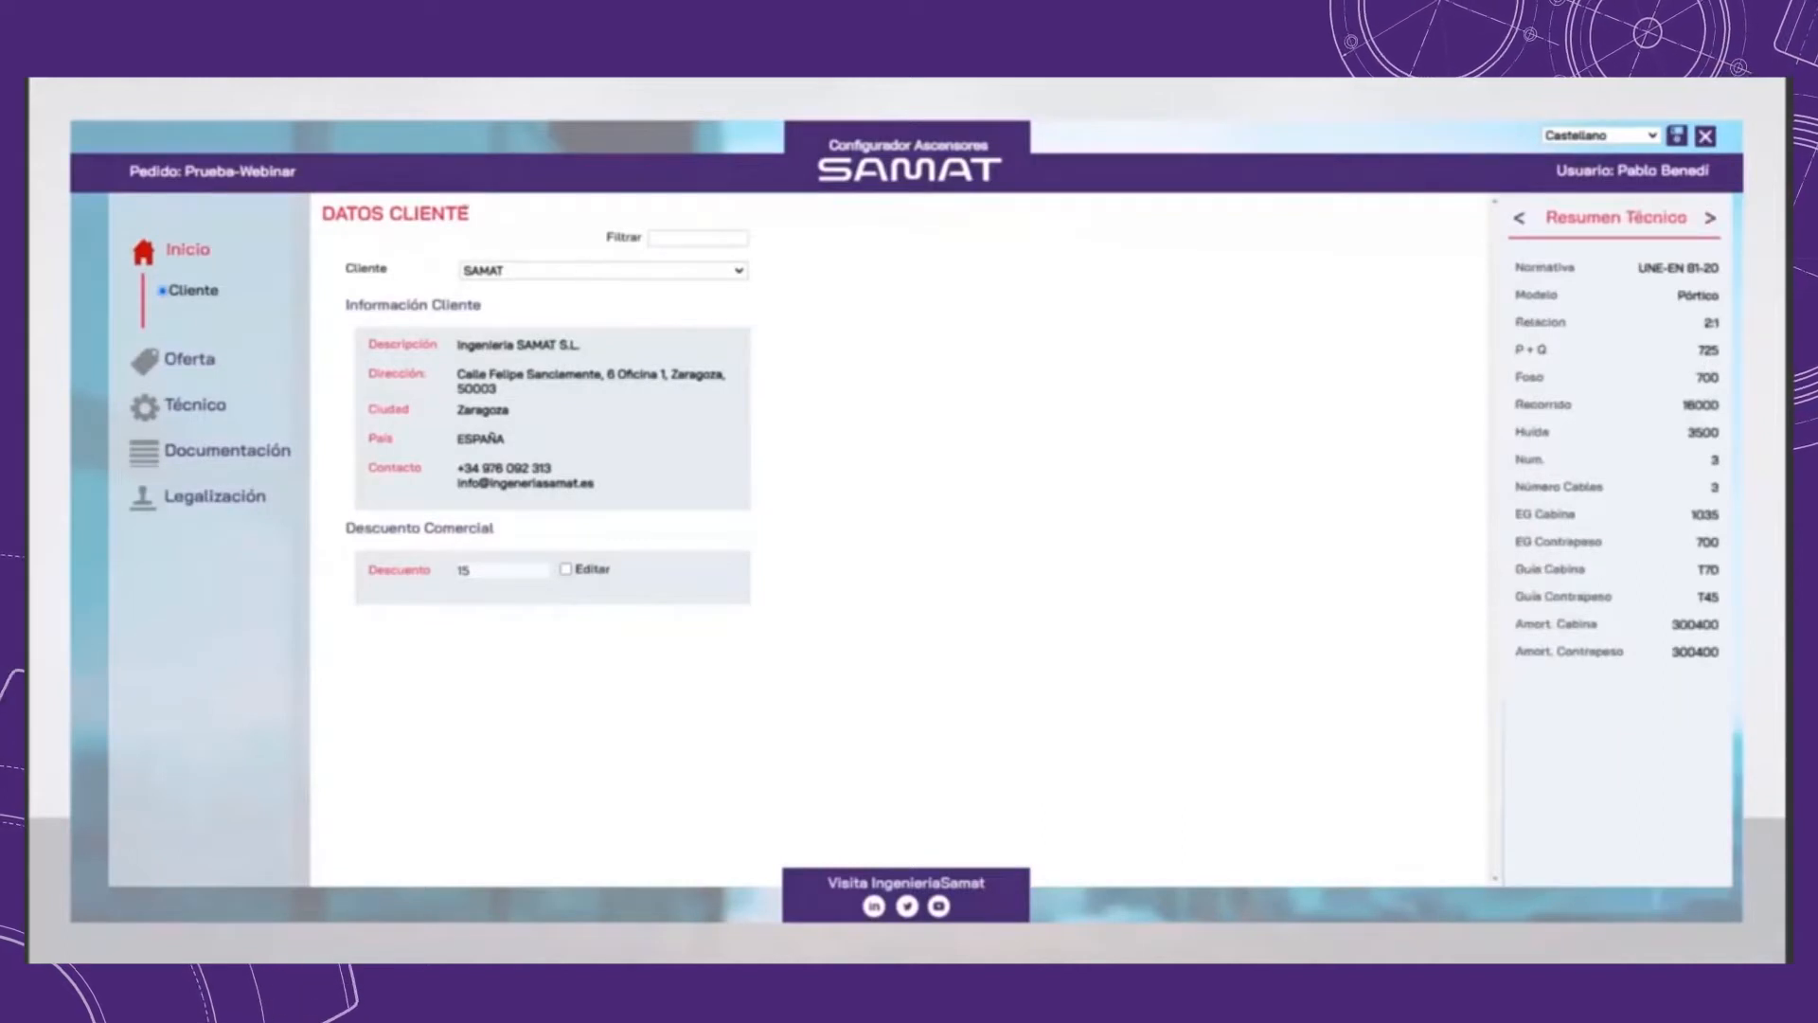
Step: Select Ibermática as the client for the order
click(582, 273)
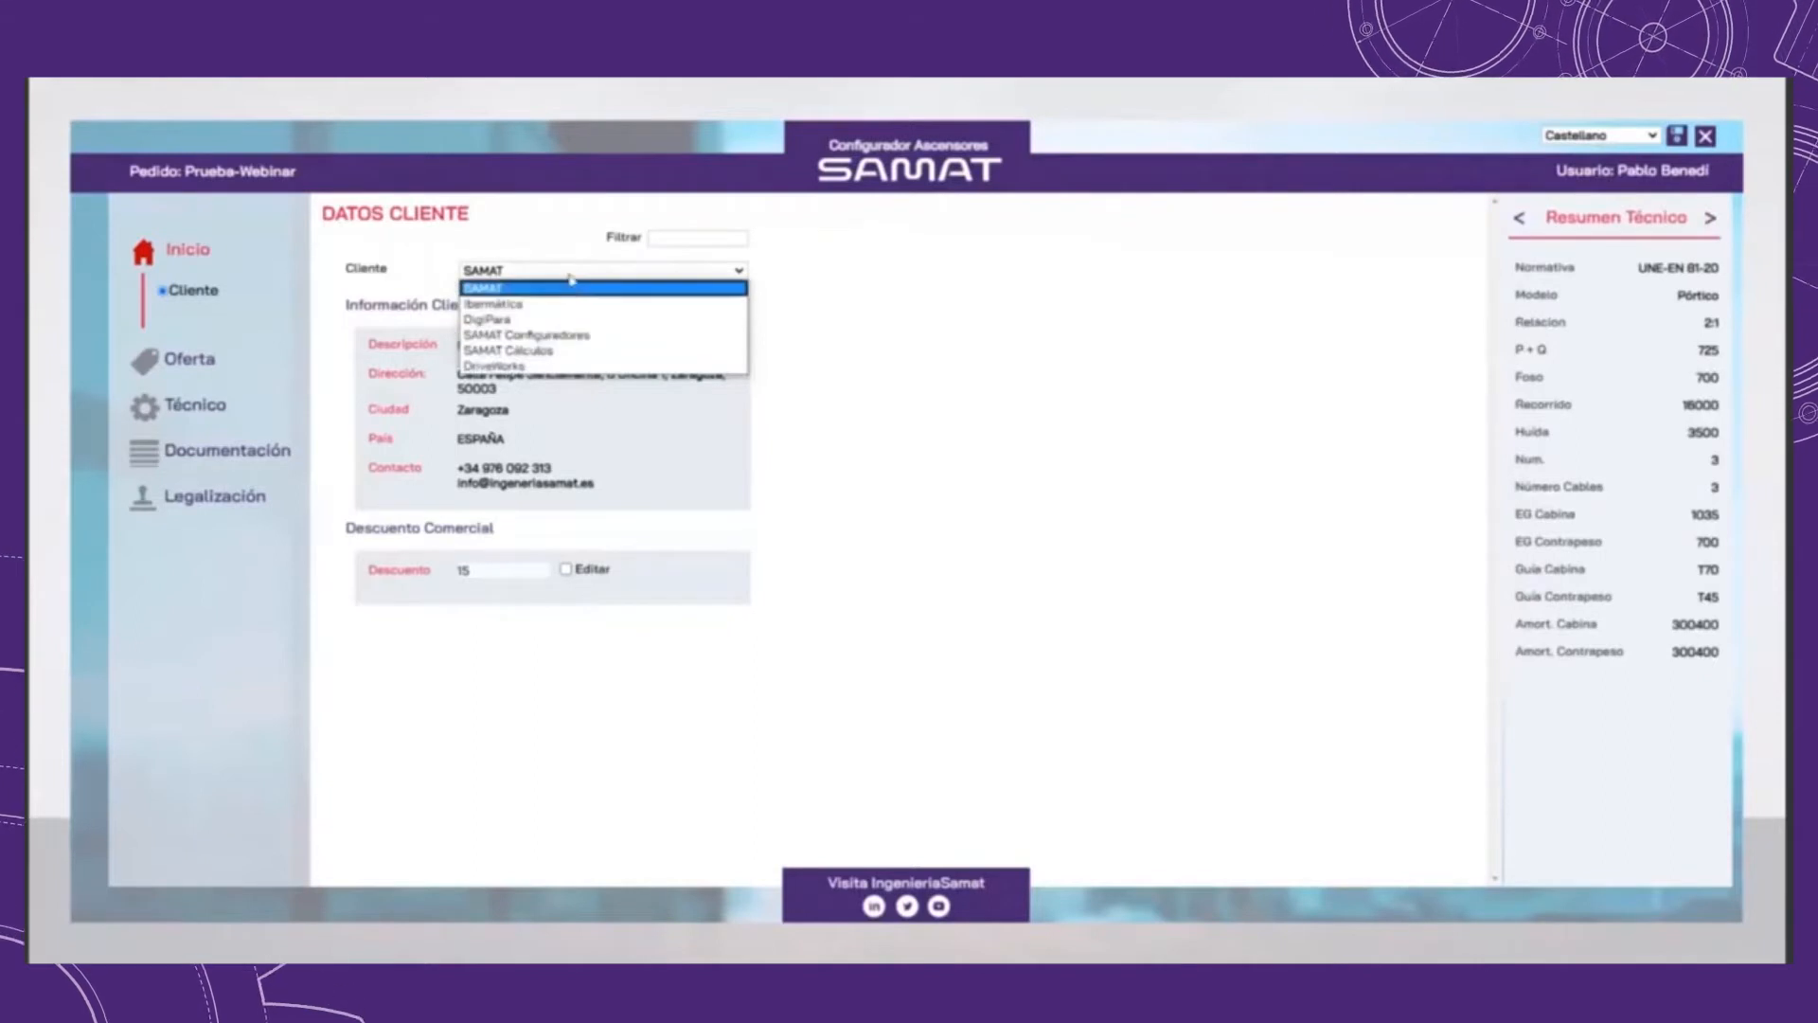
click(570, 289)
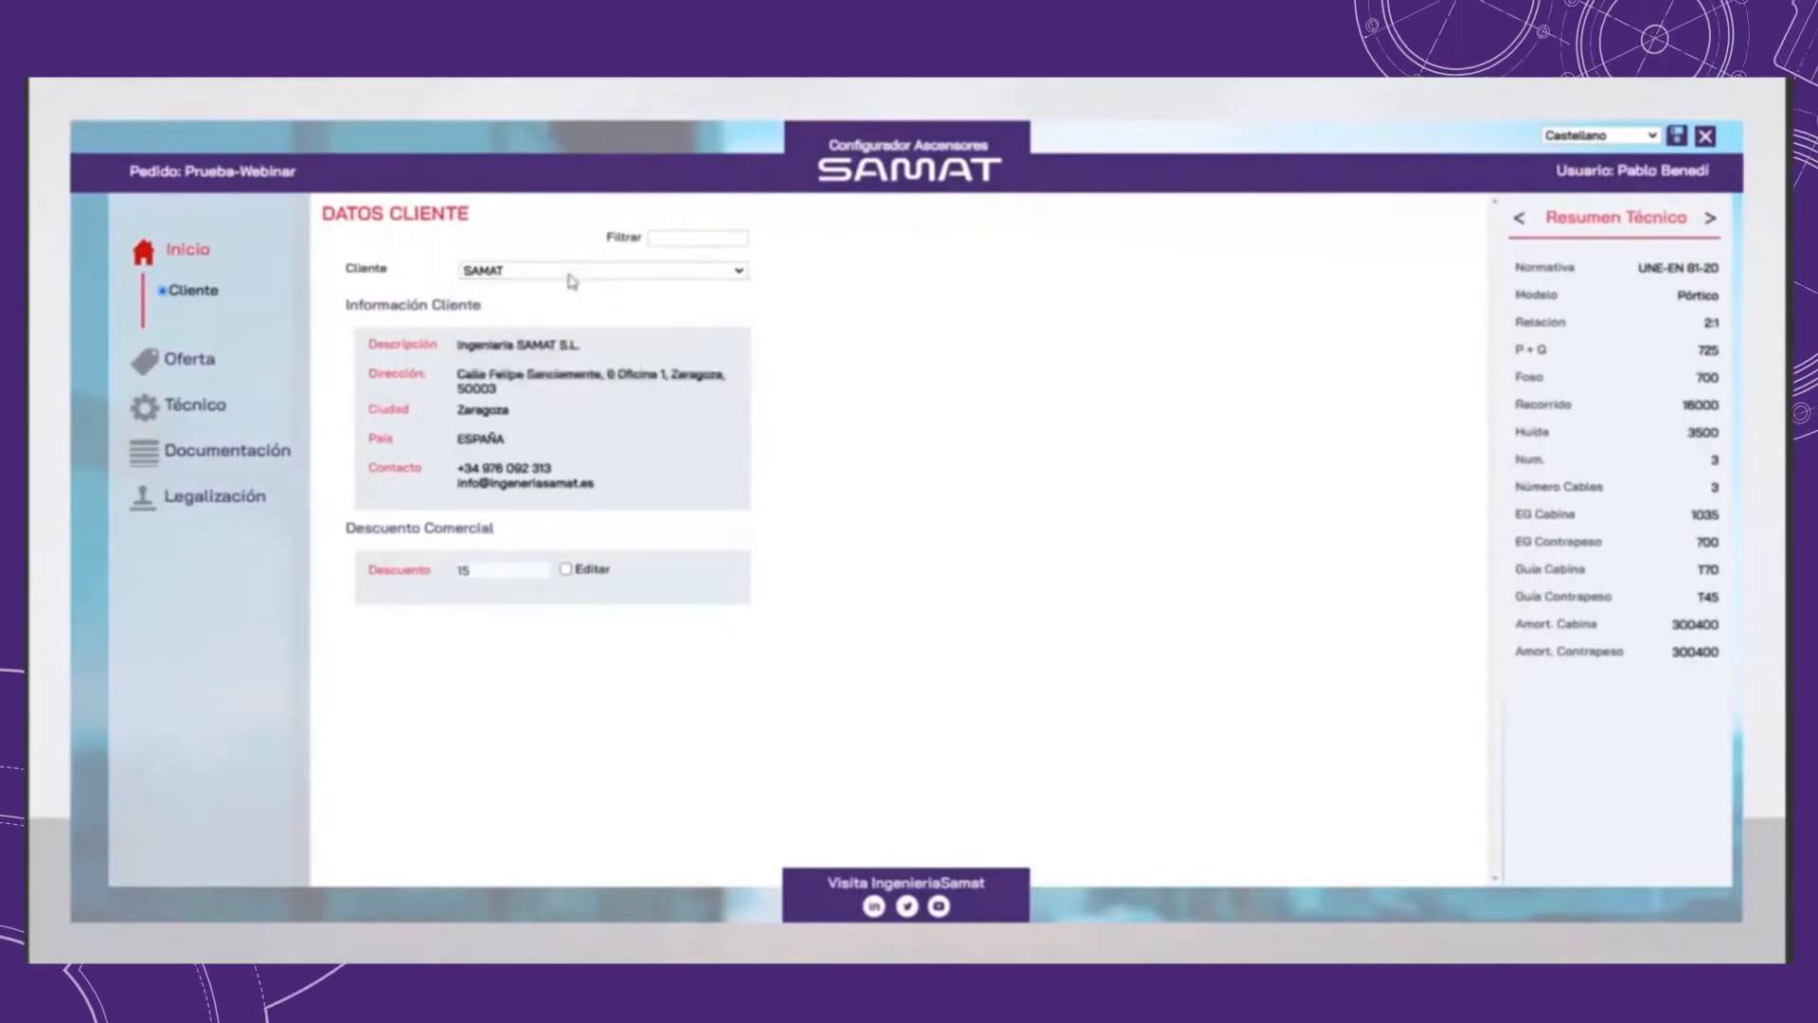
click(739, 274)
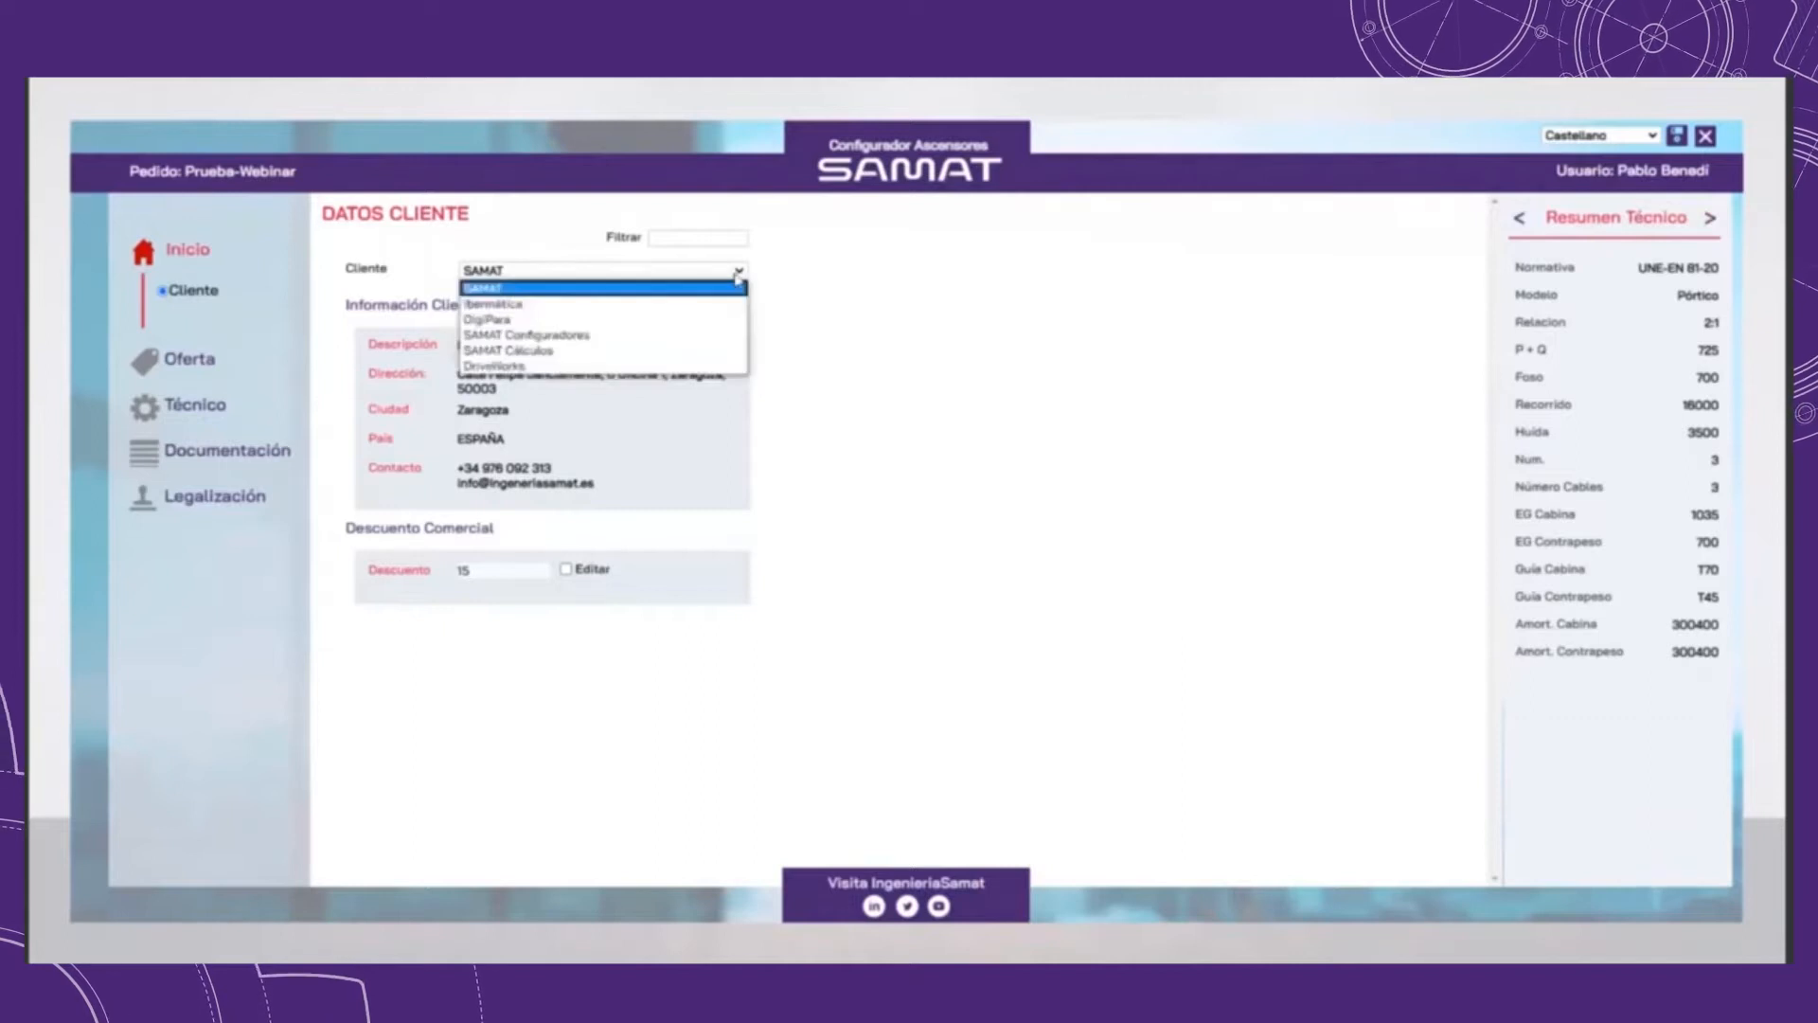
click(607, 304)
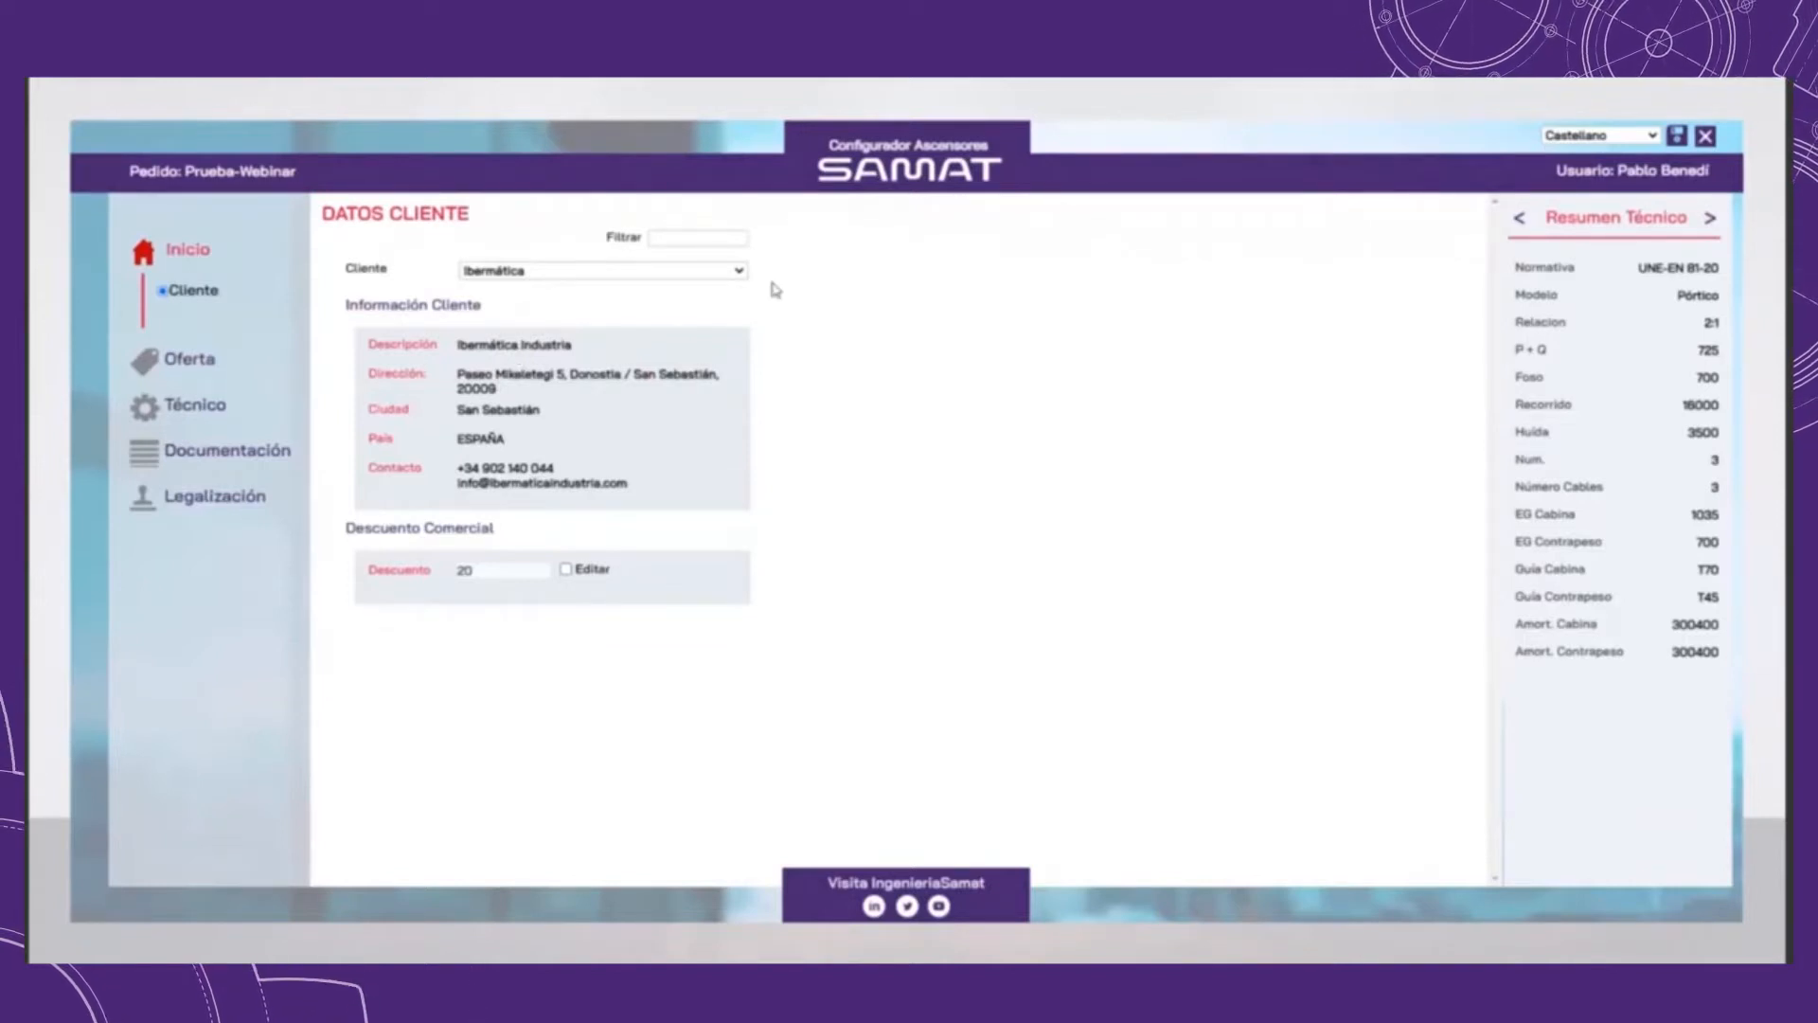
Step: Filter the client list by SAMAT and look through the matching clients
click(719, 240)
text(SAMAT)
click(663, 271)
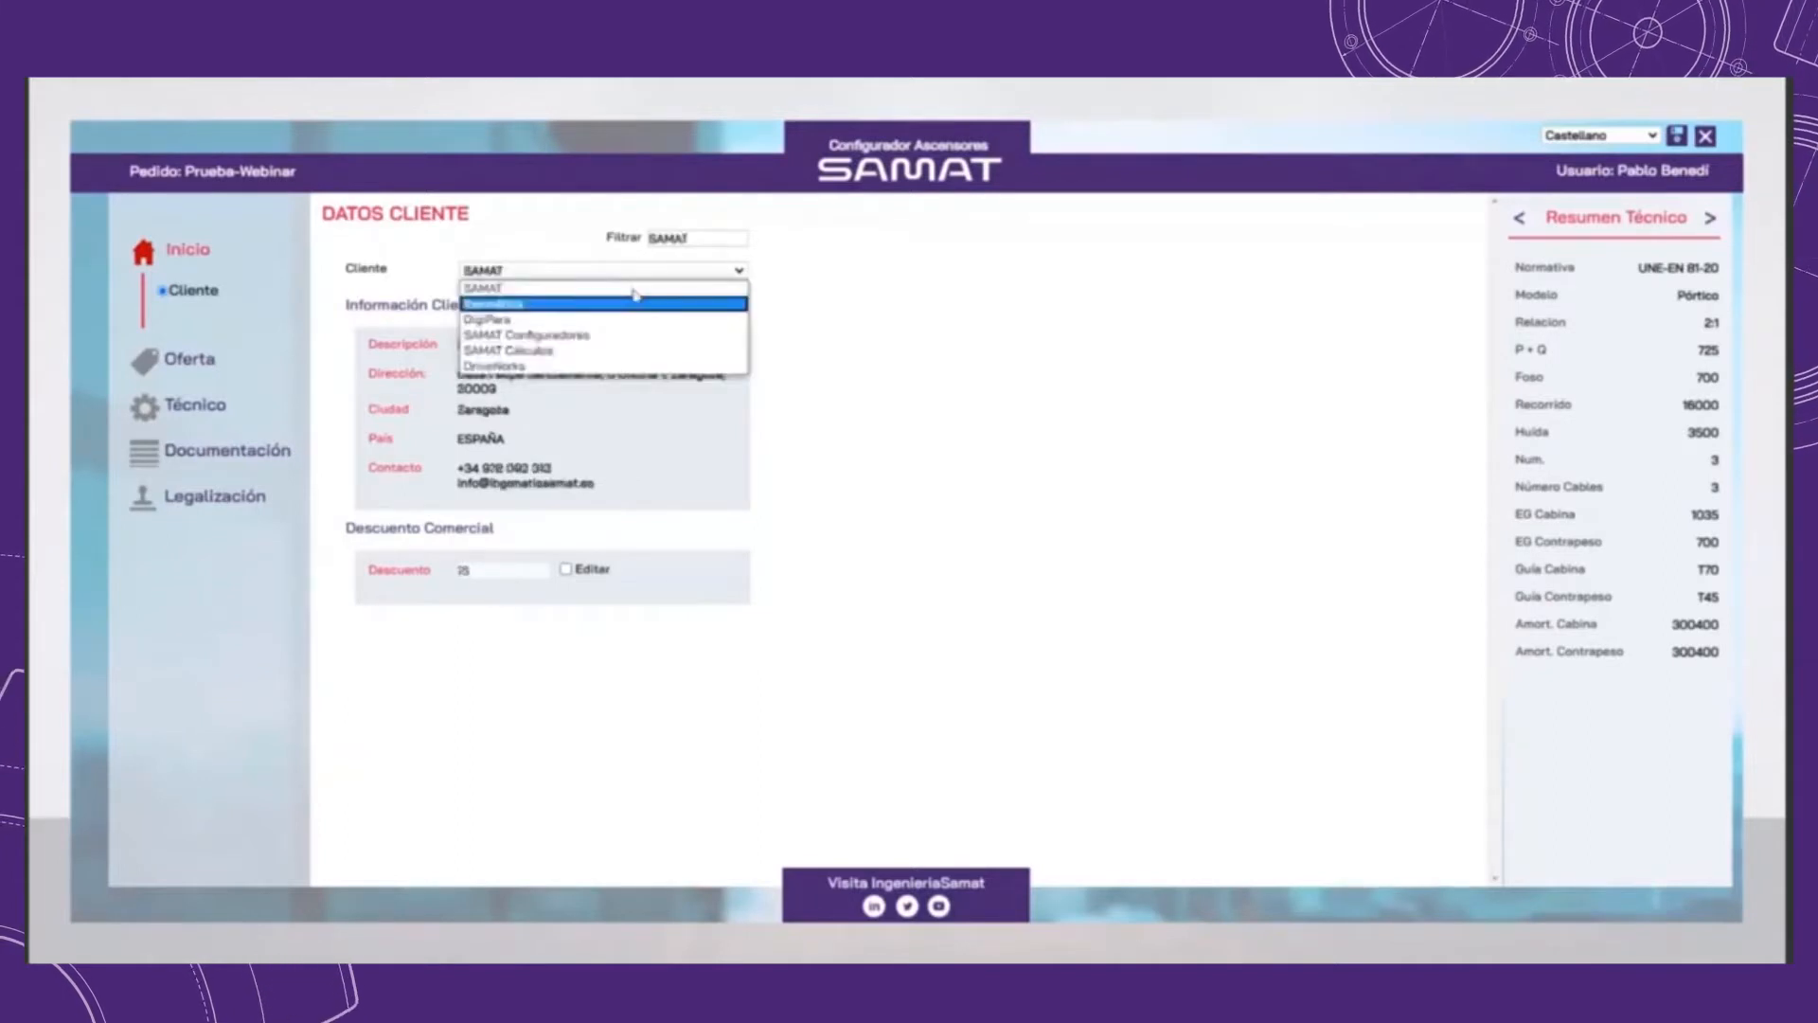
click(643, 286)
click(643, 276)
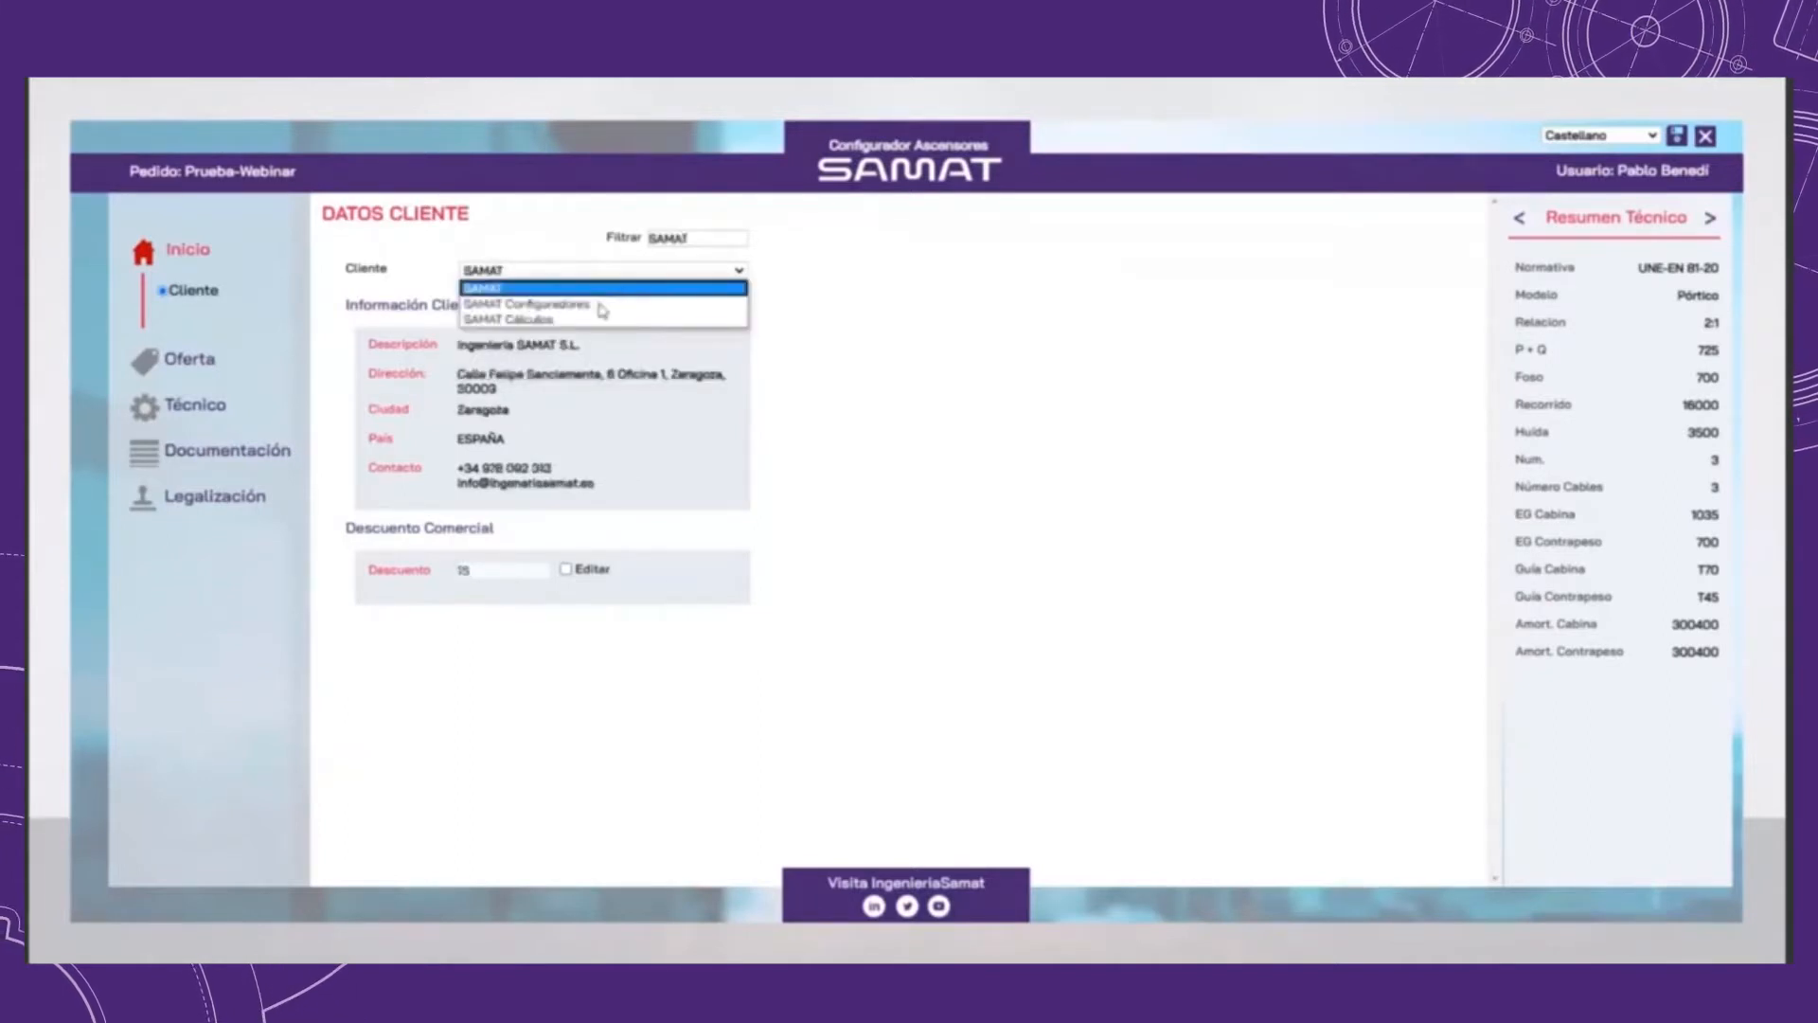
Step: Clear the client filter and choose Ibermática as the client again
click(597, 224)
click(739, 272)
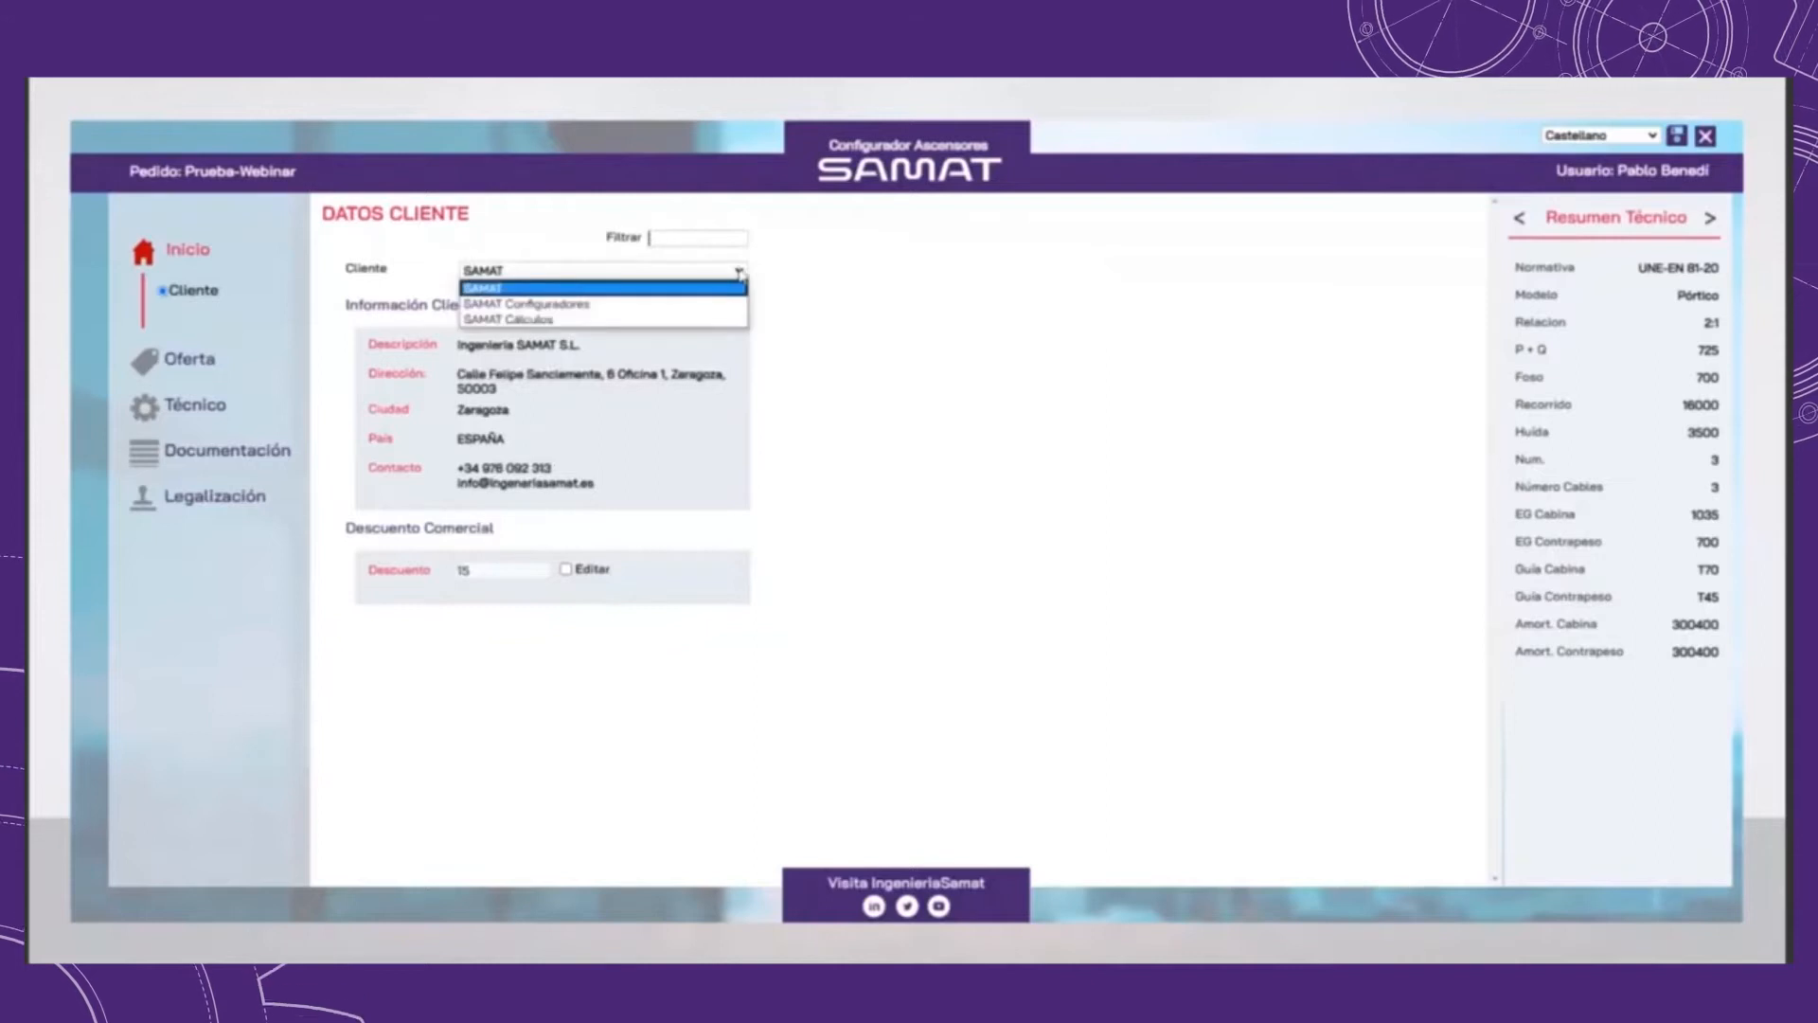
click(710, 272)
click(609, 302)
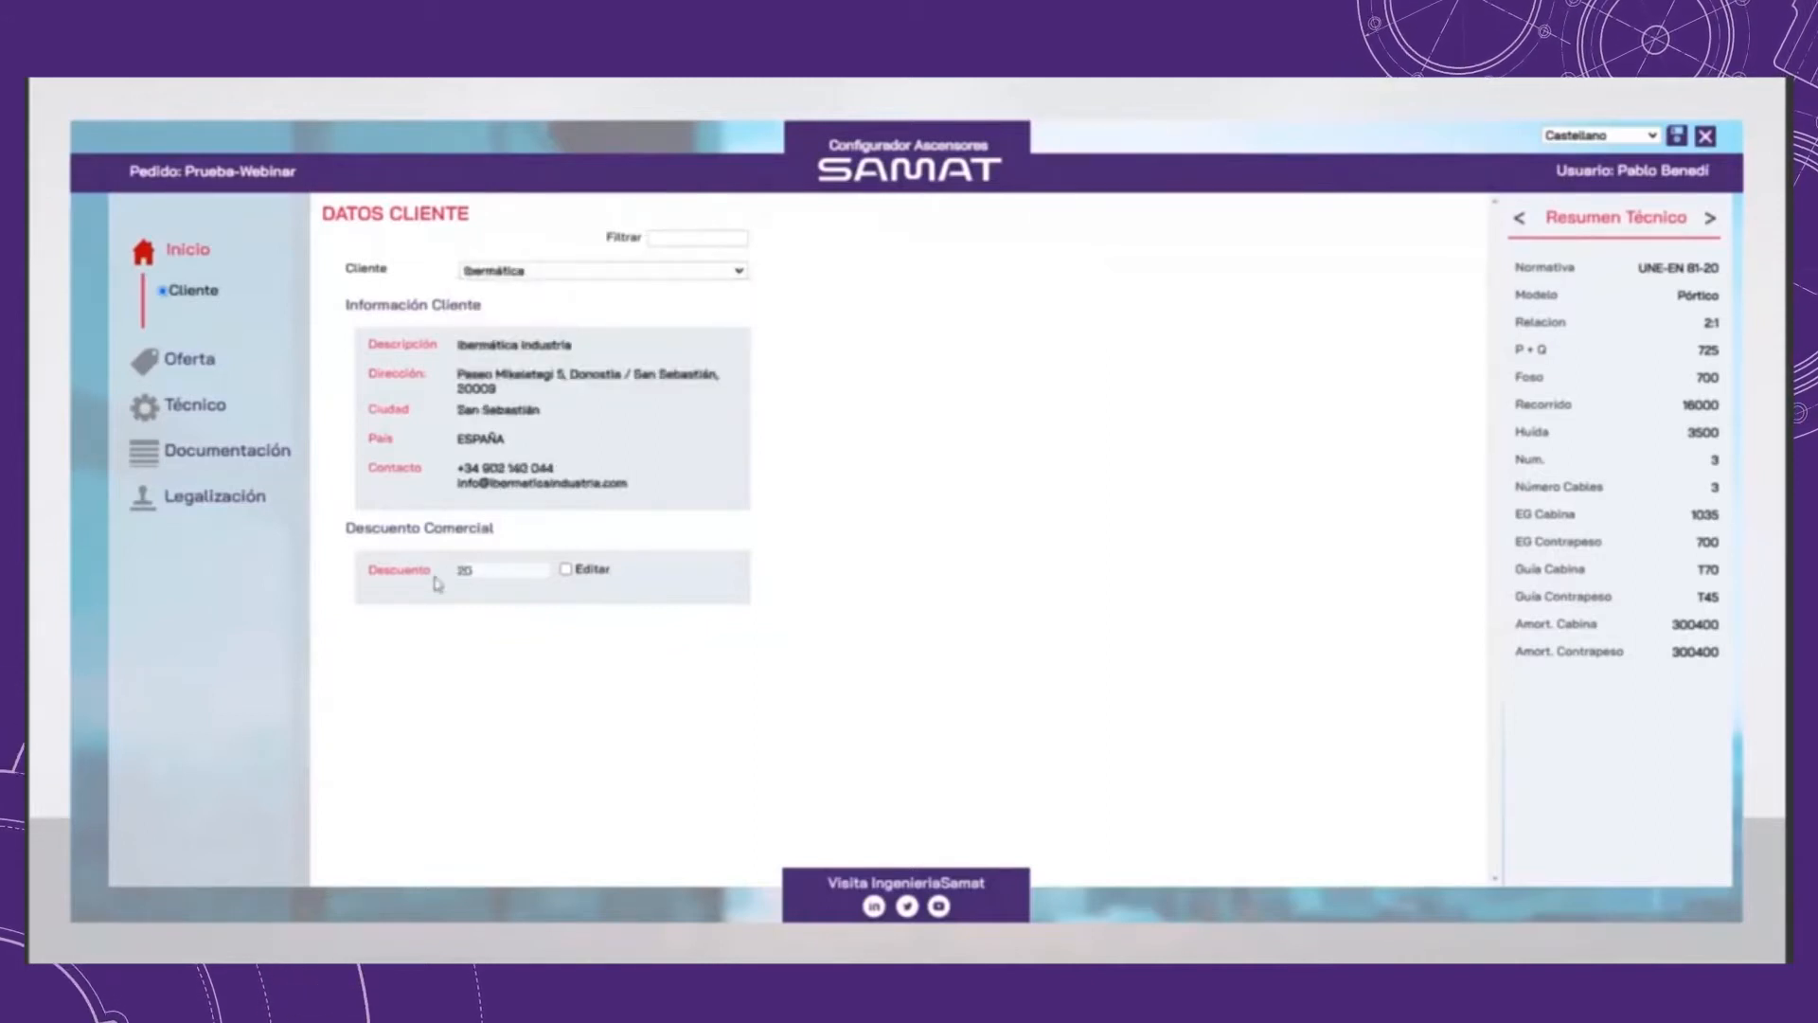
Step: Enable editing of the commercial discount, try 50 and set the discount to 25
mouse_move(453, 574)
mouse_down()
mouse_move(472, 575)
mouse_move(432, 552)
mouse_up()
click(565, 569)
text(50)
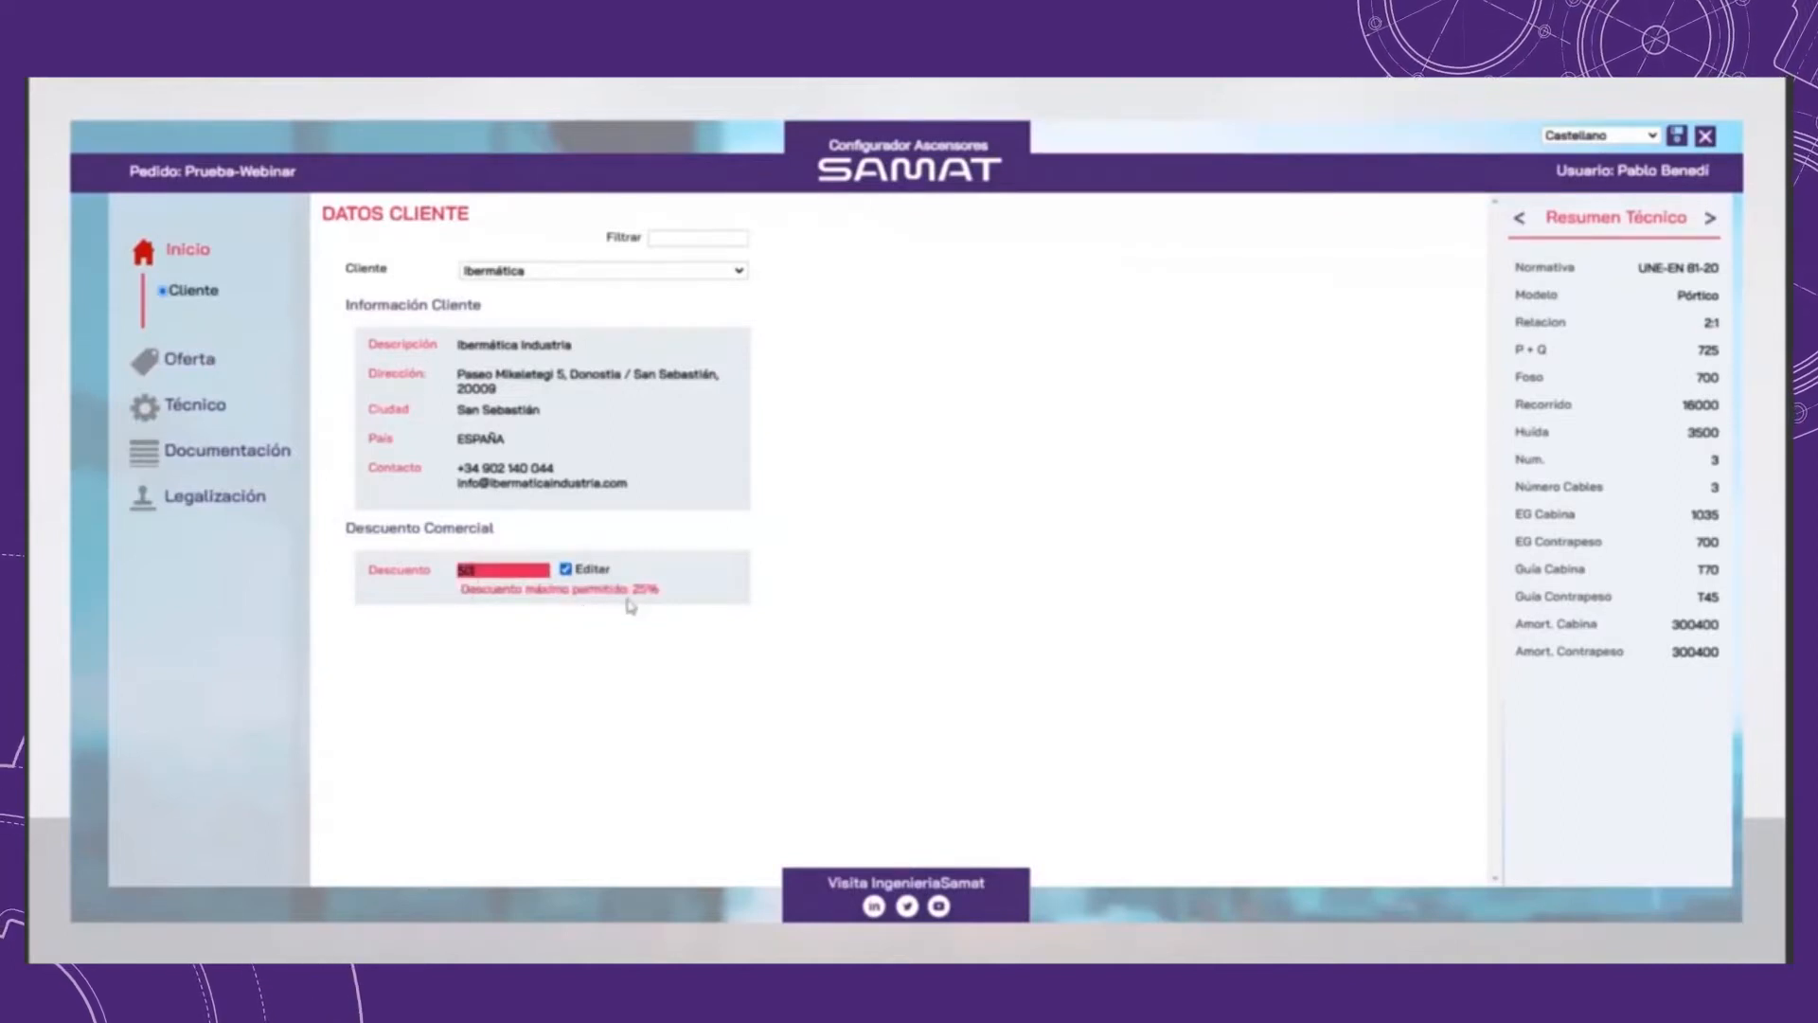
double_click(507, 572)
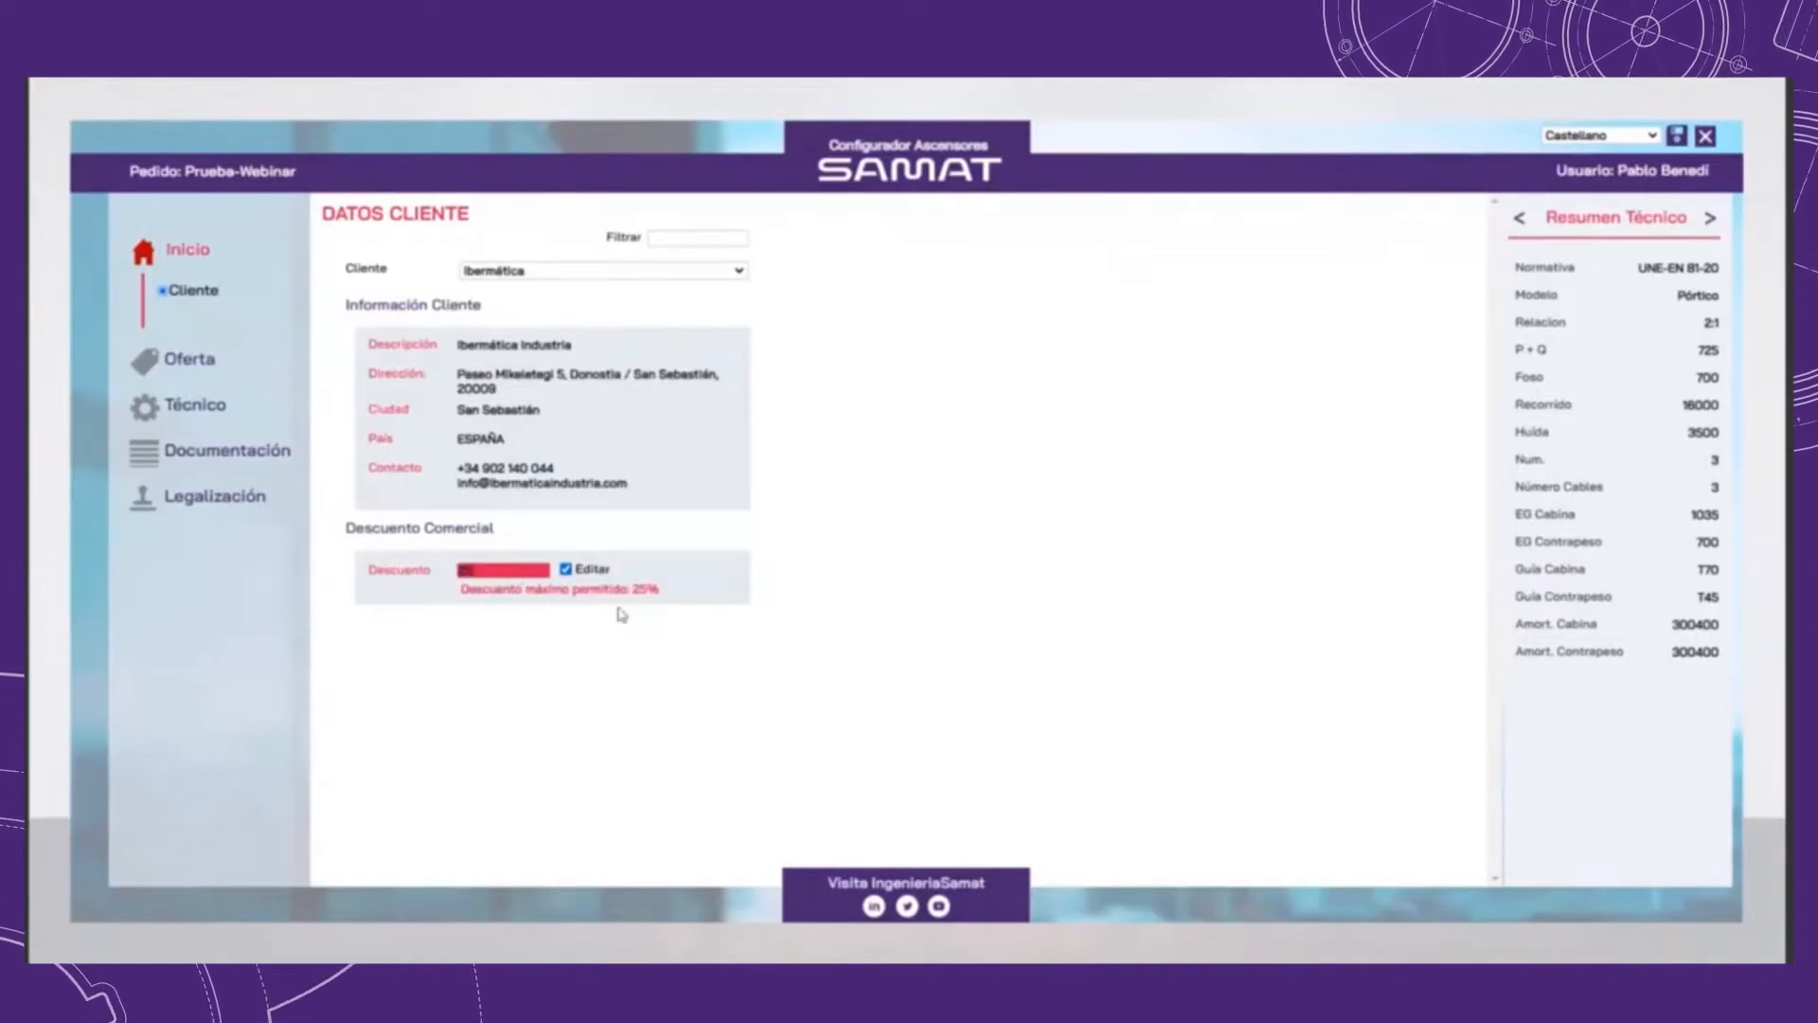
text(25)
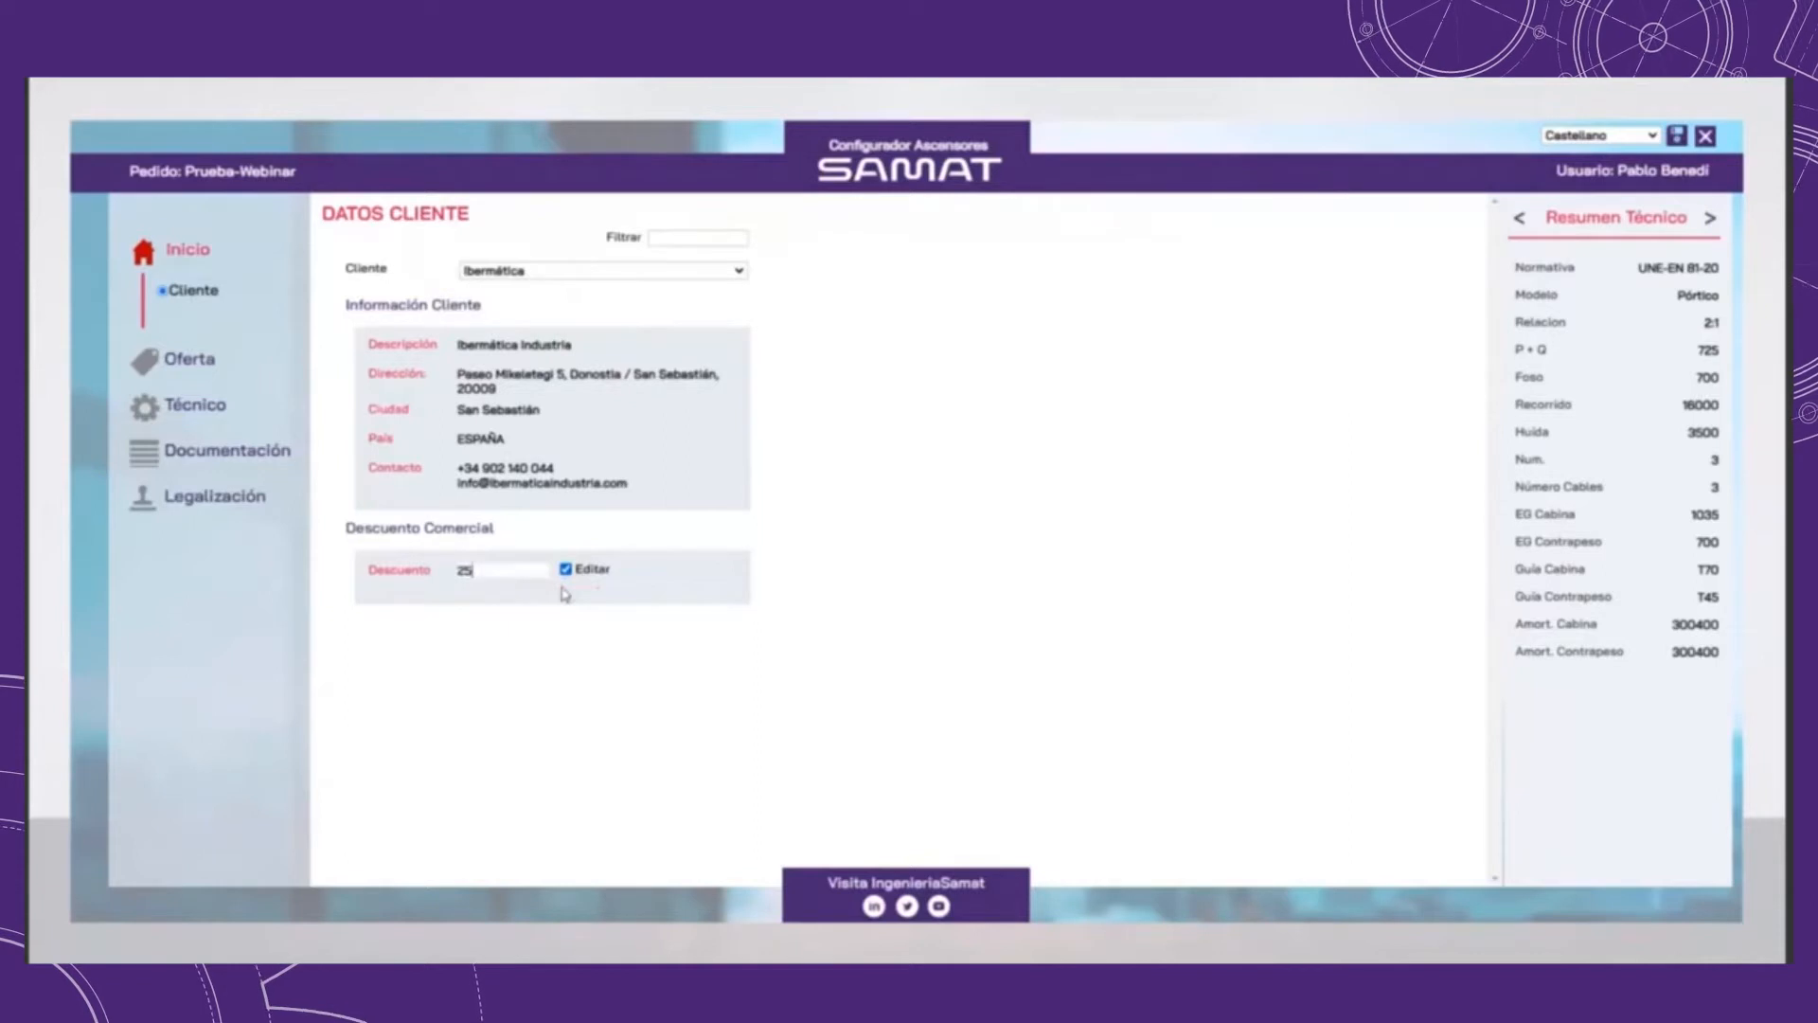
Step: Open the offer's shaft data and set the shaft width to 1700 mm and depth to 1400 mm
click(156, 354)
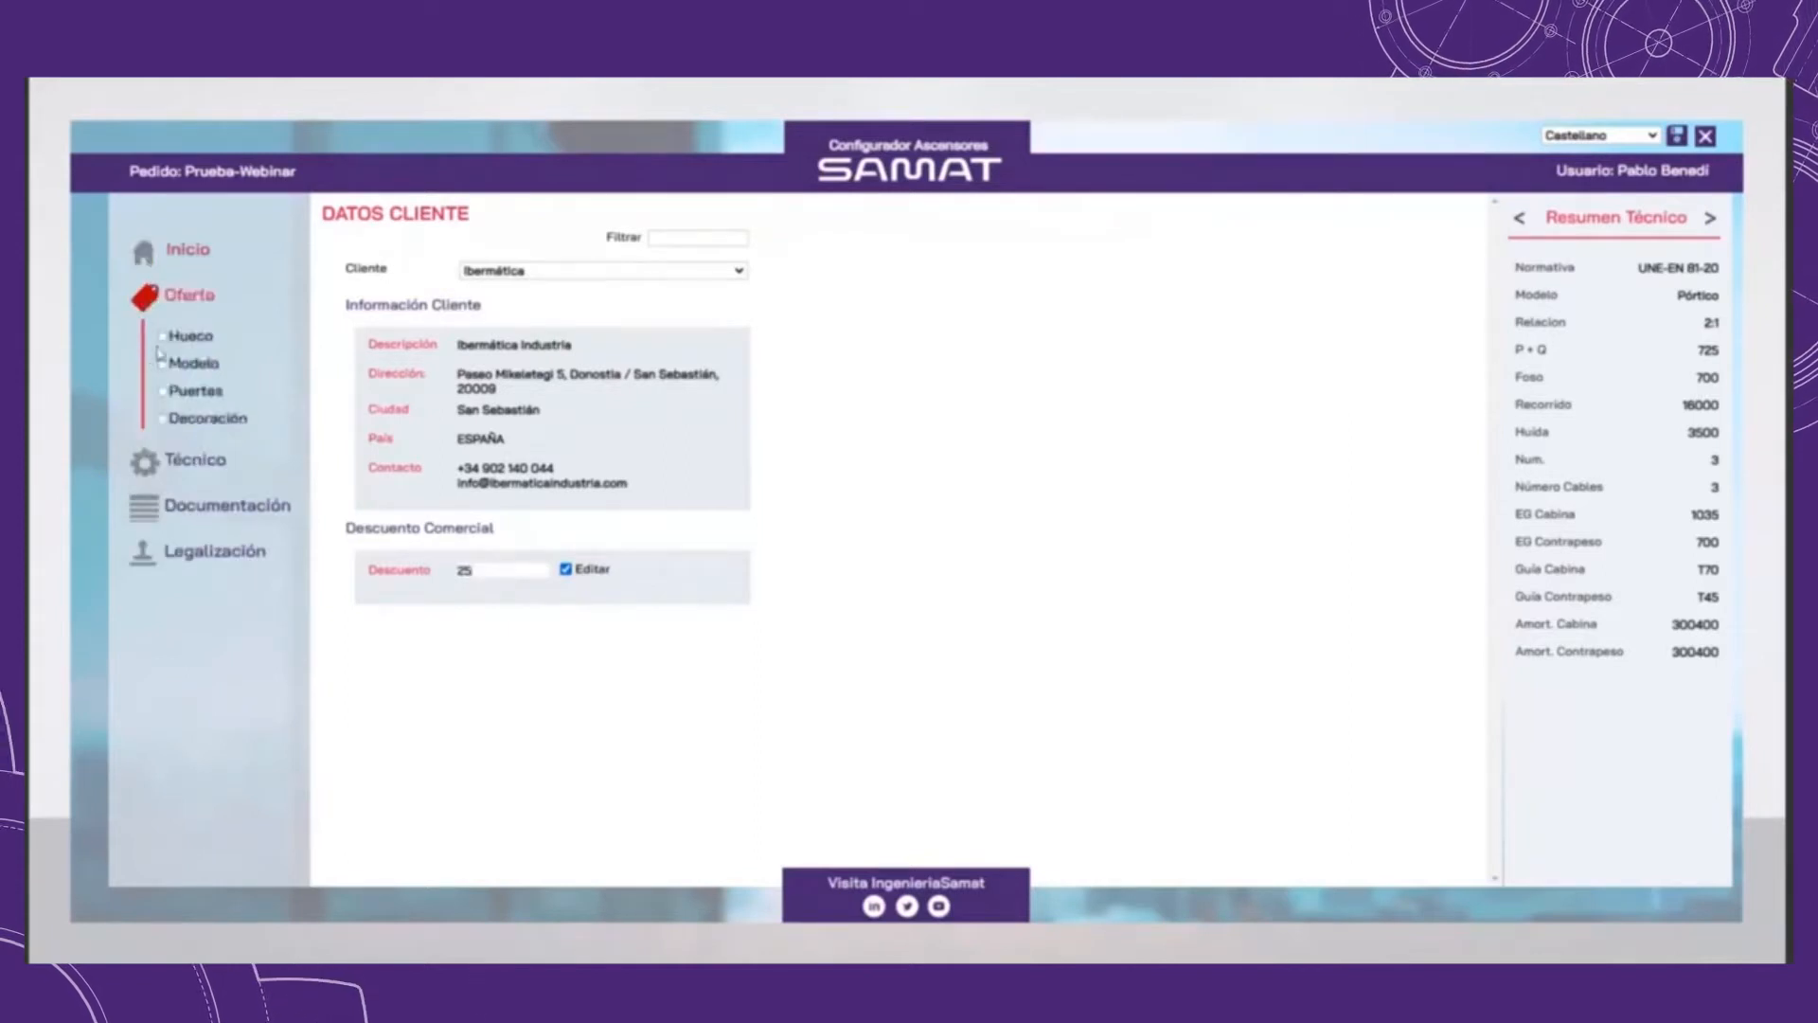
click(180, 337)
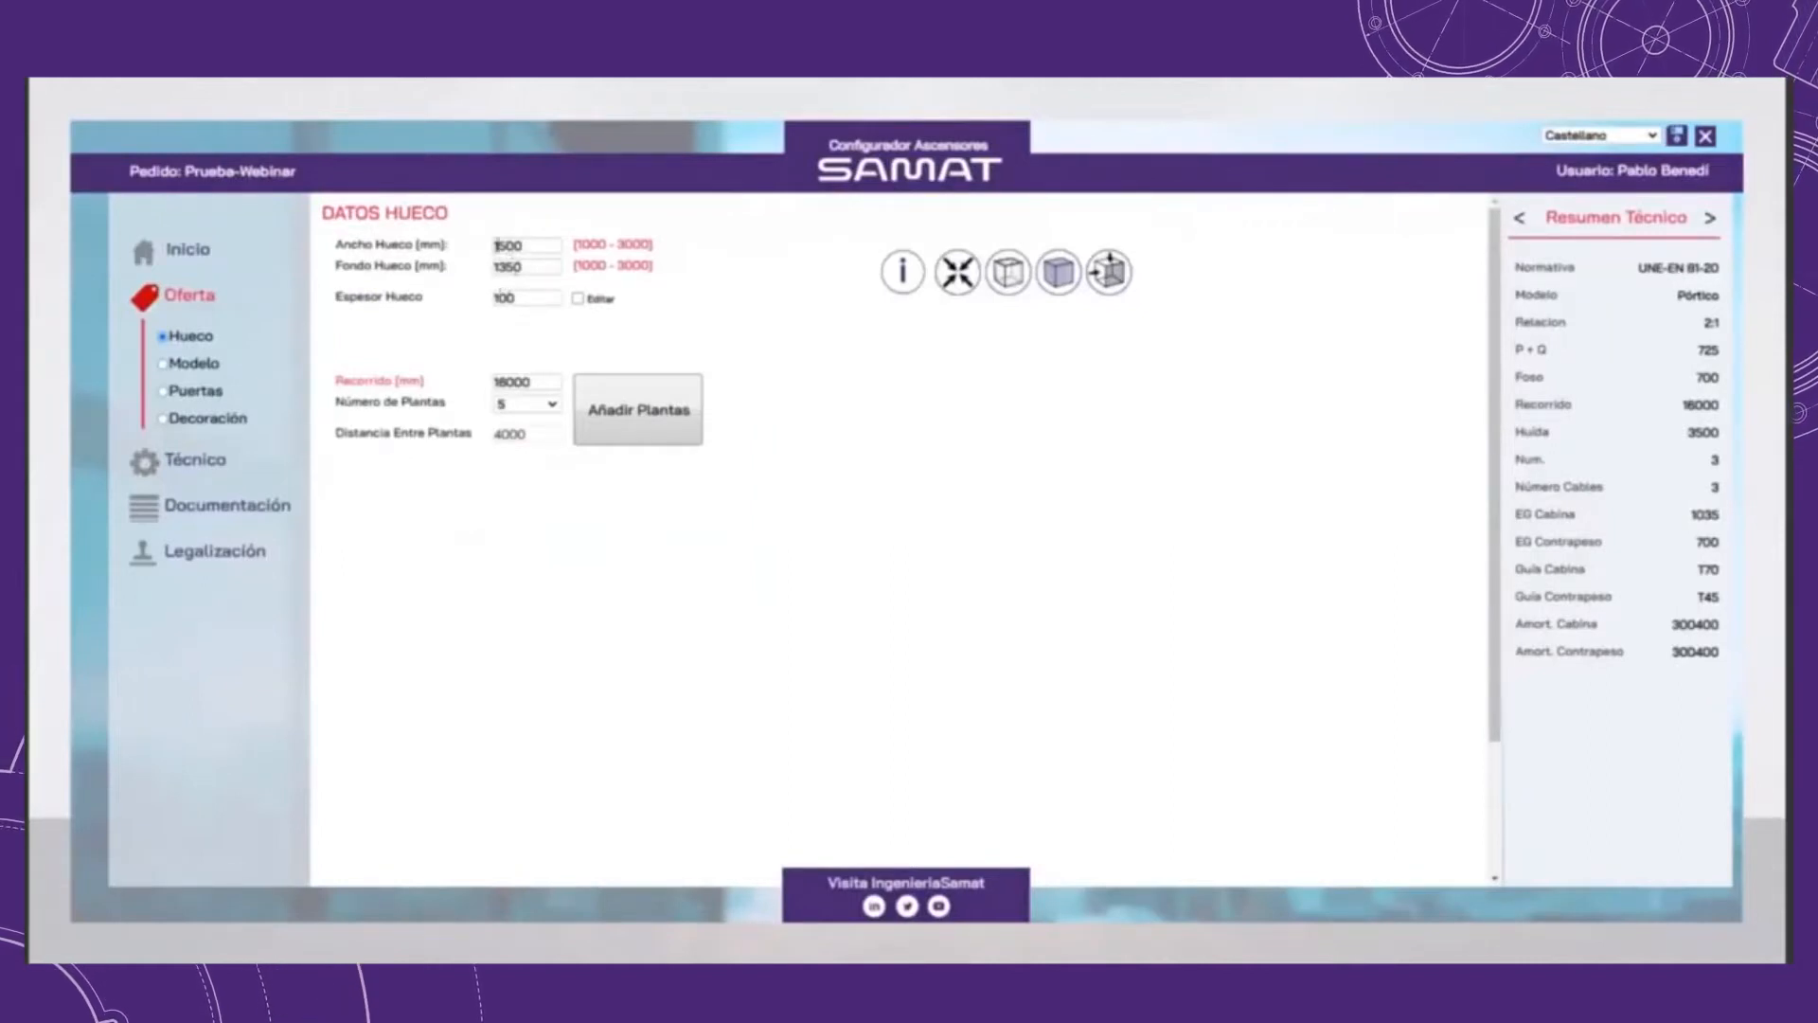
text(7)
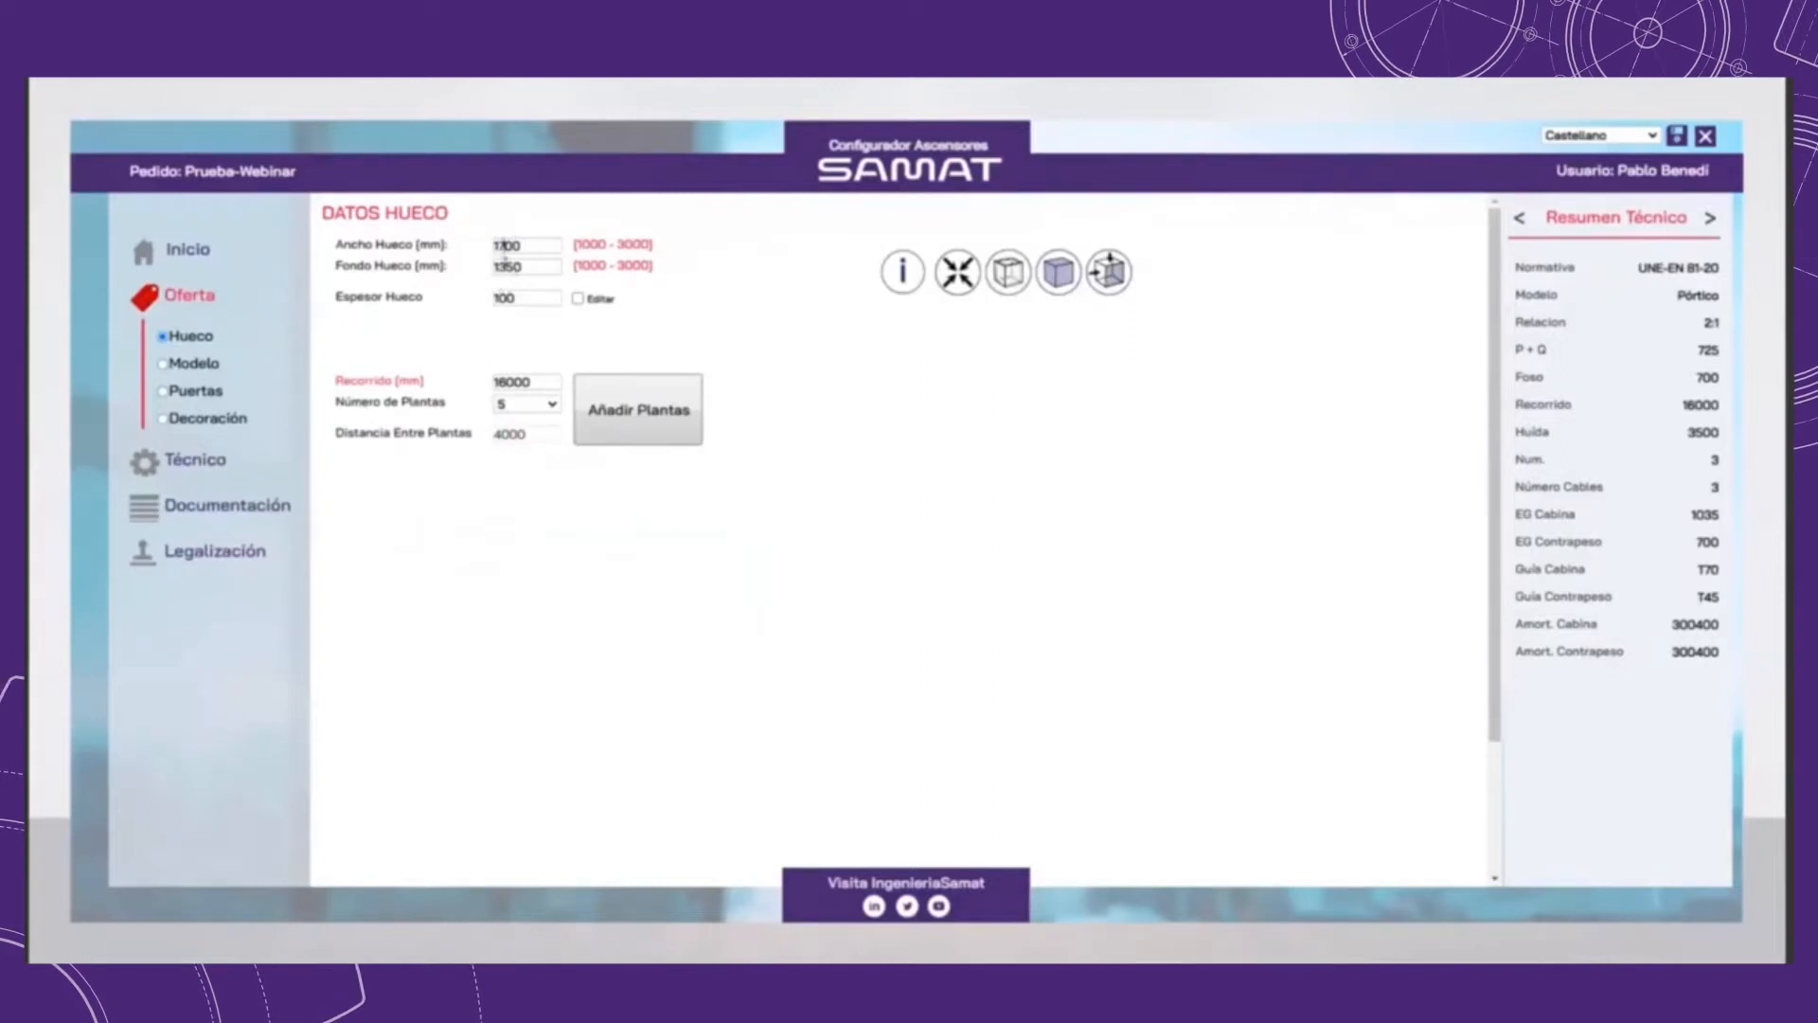
drag(506, 266, 512, 266)
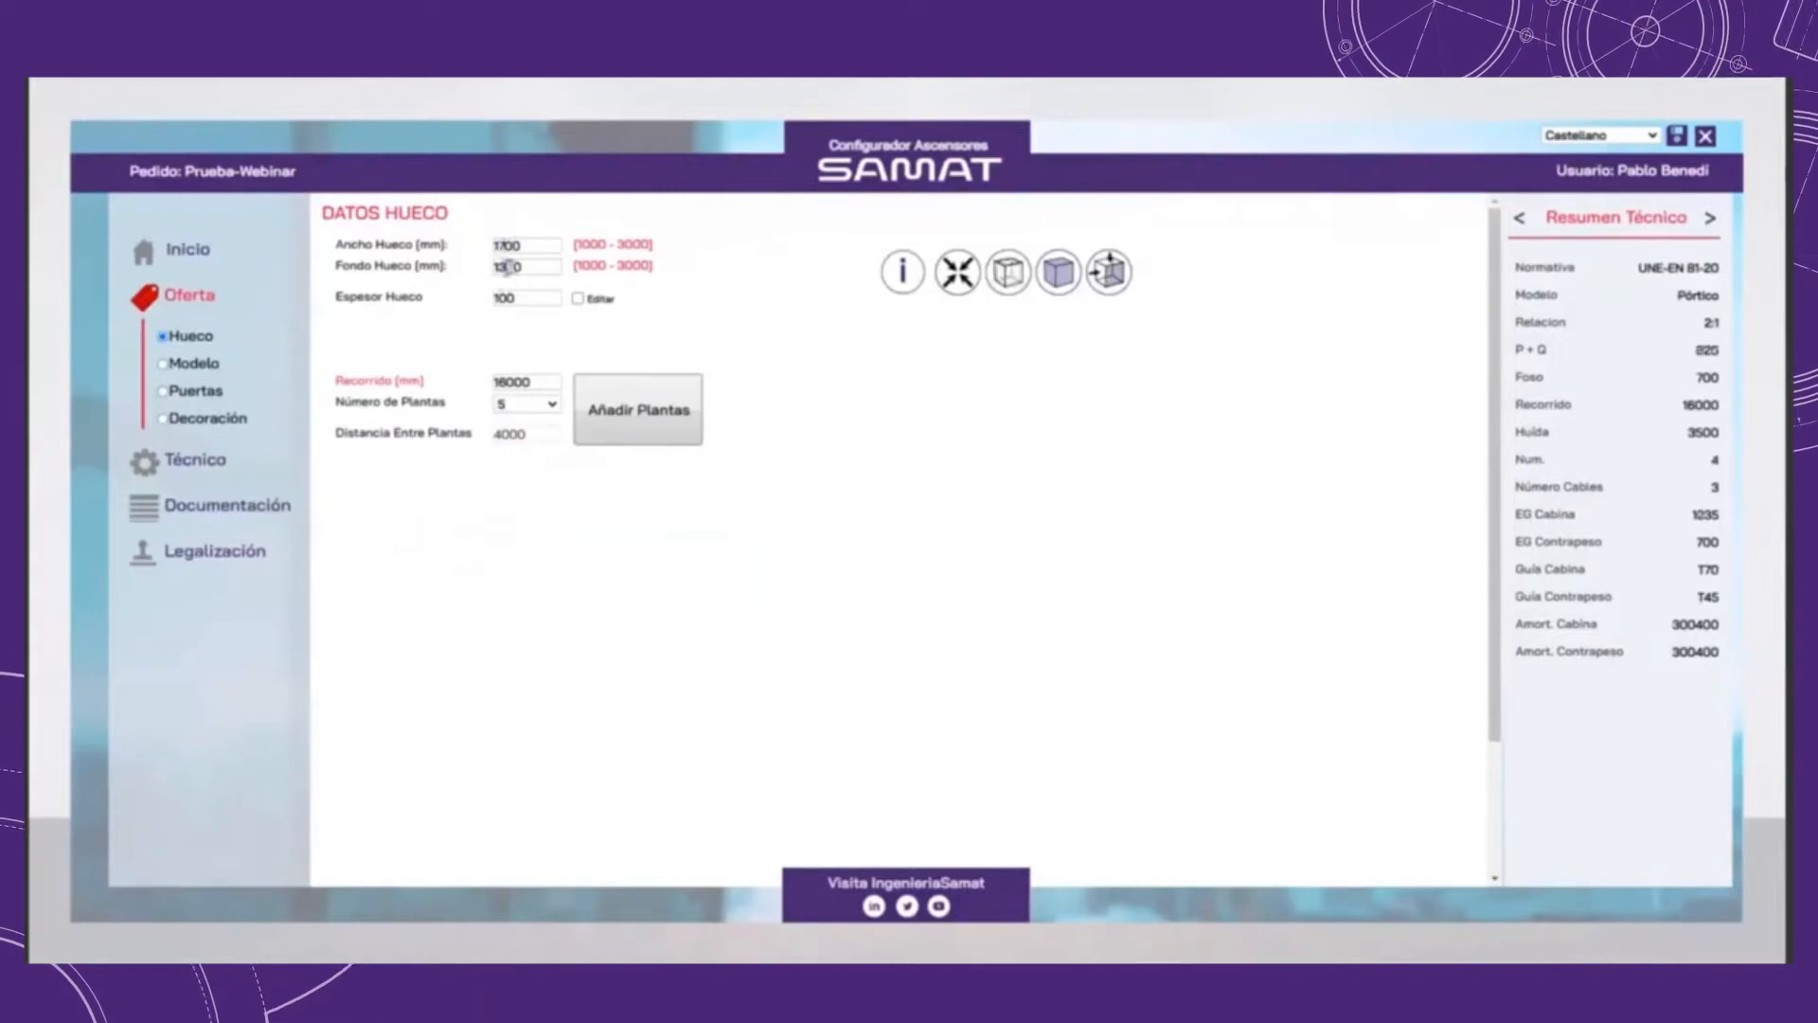
Step: Turn on individual wall thickness editing for the shaft and turn it off again
click(577, 298)
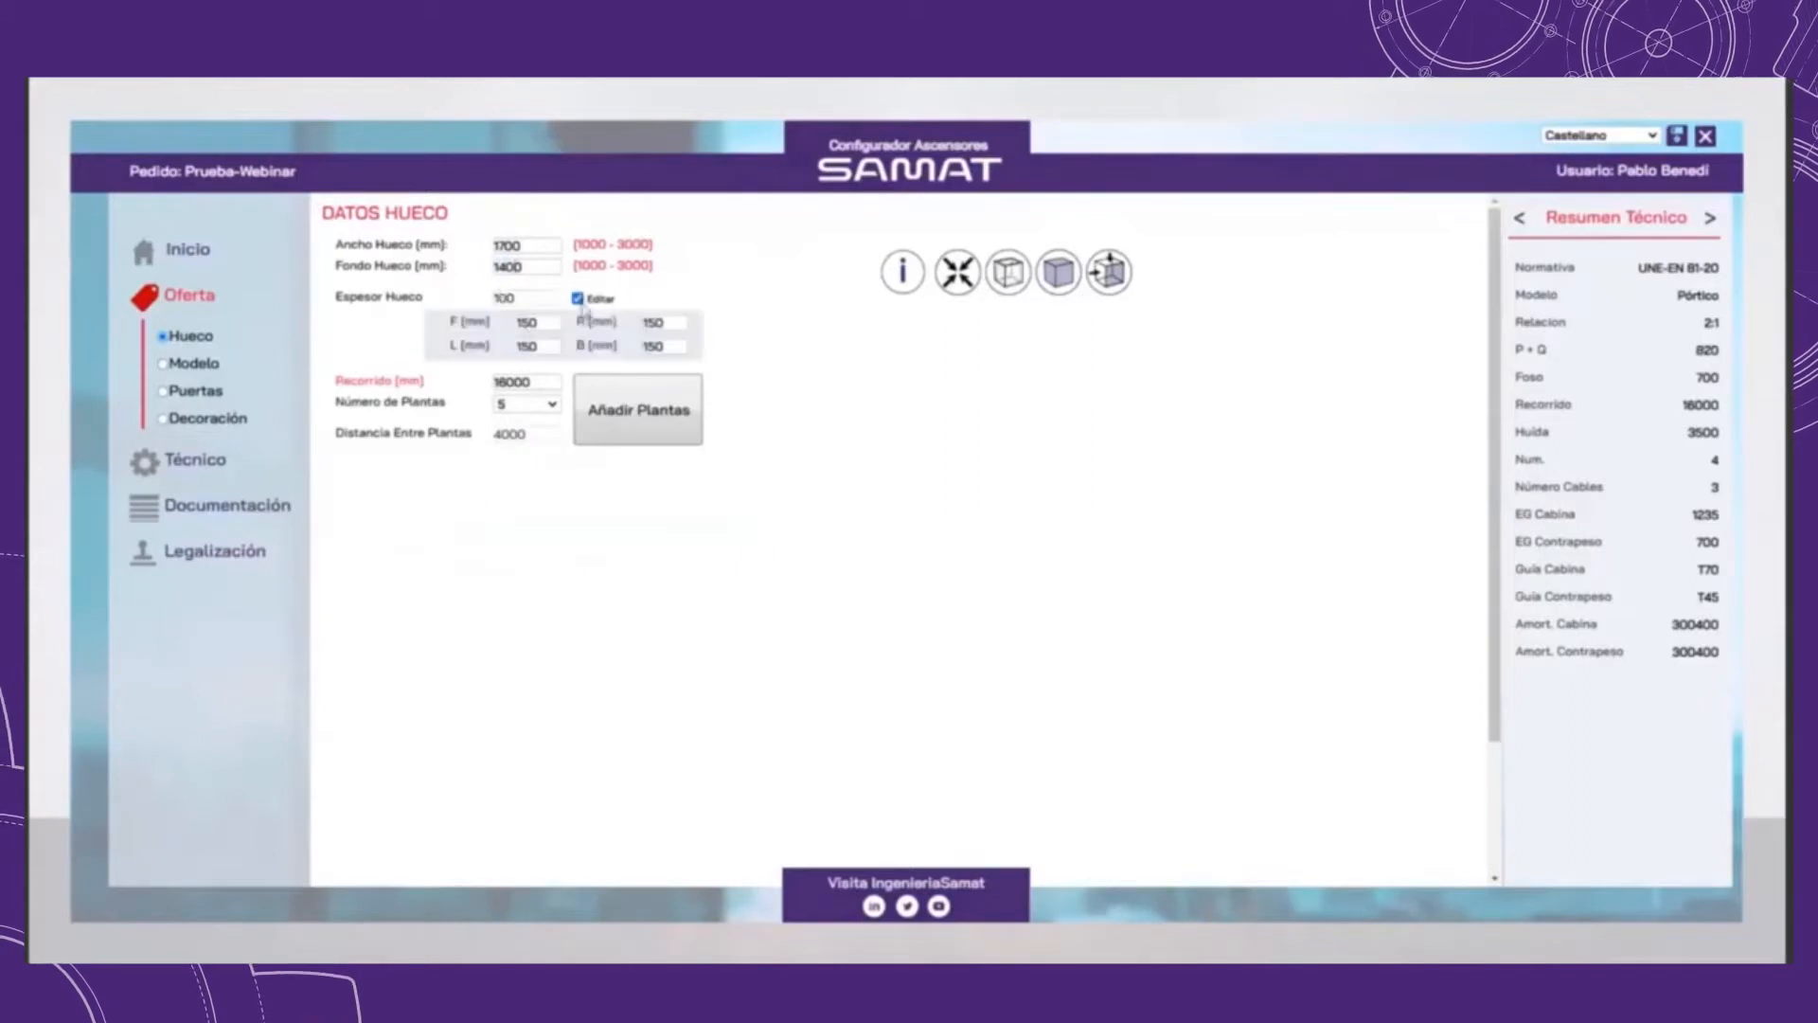
click(576, 298)
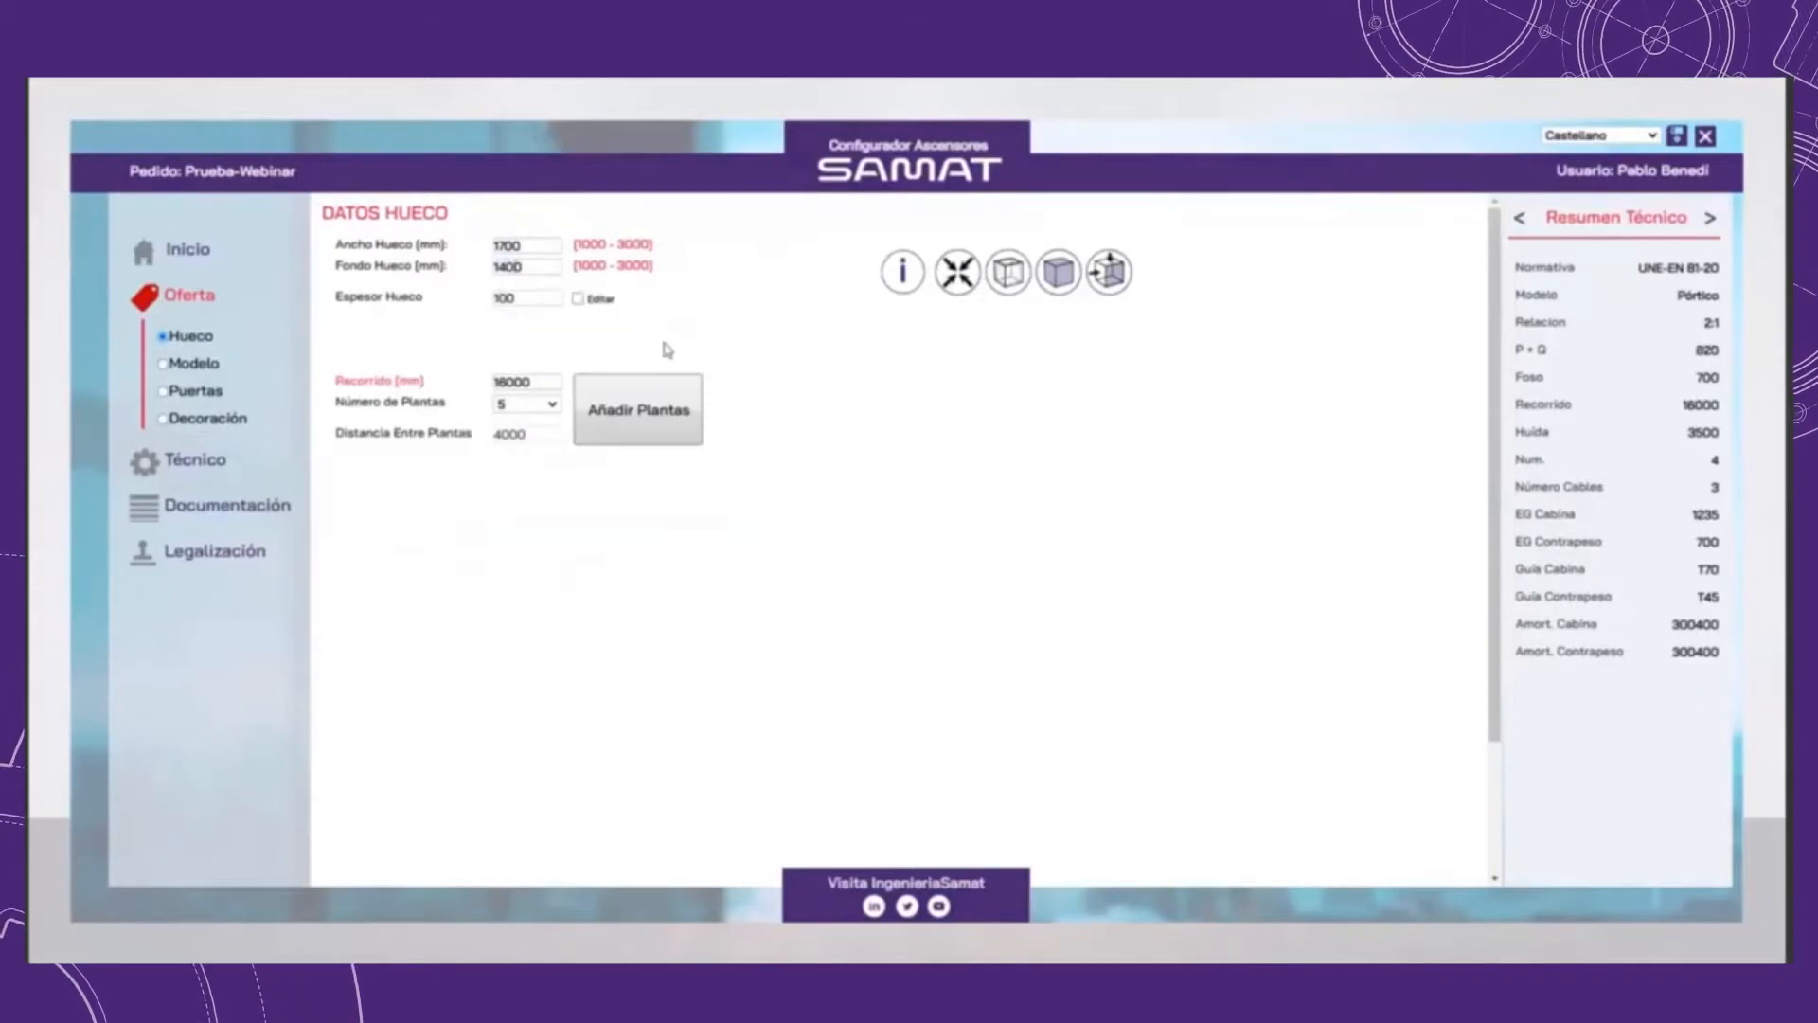
click(576, 299)
click(577, 298)
Step: Set the travel to 12250 mm and the number of floors to 4, and add the floors
double_click(550, 380)
text(12050)
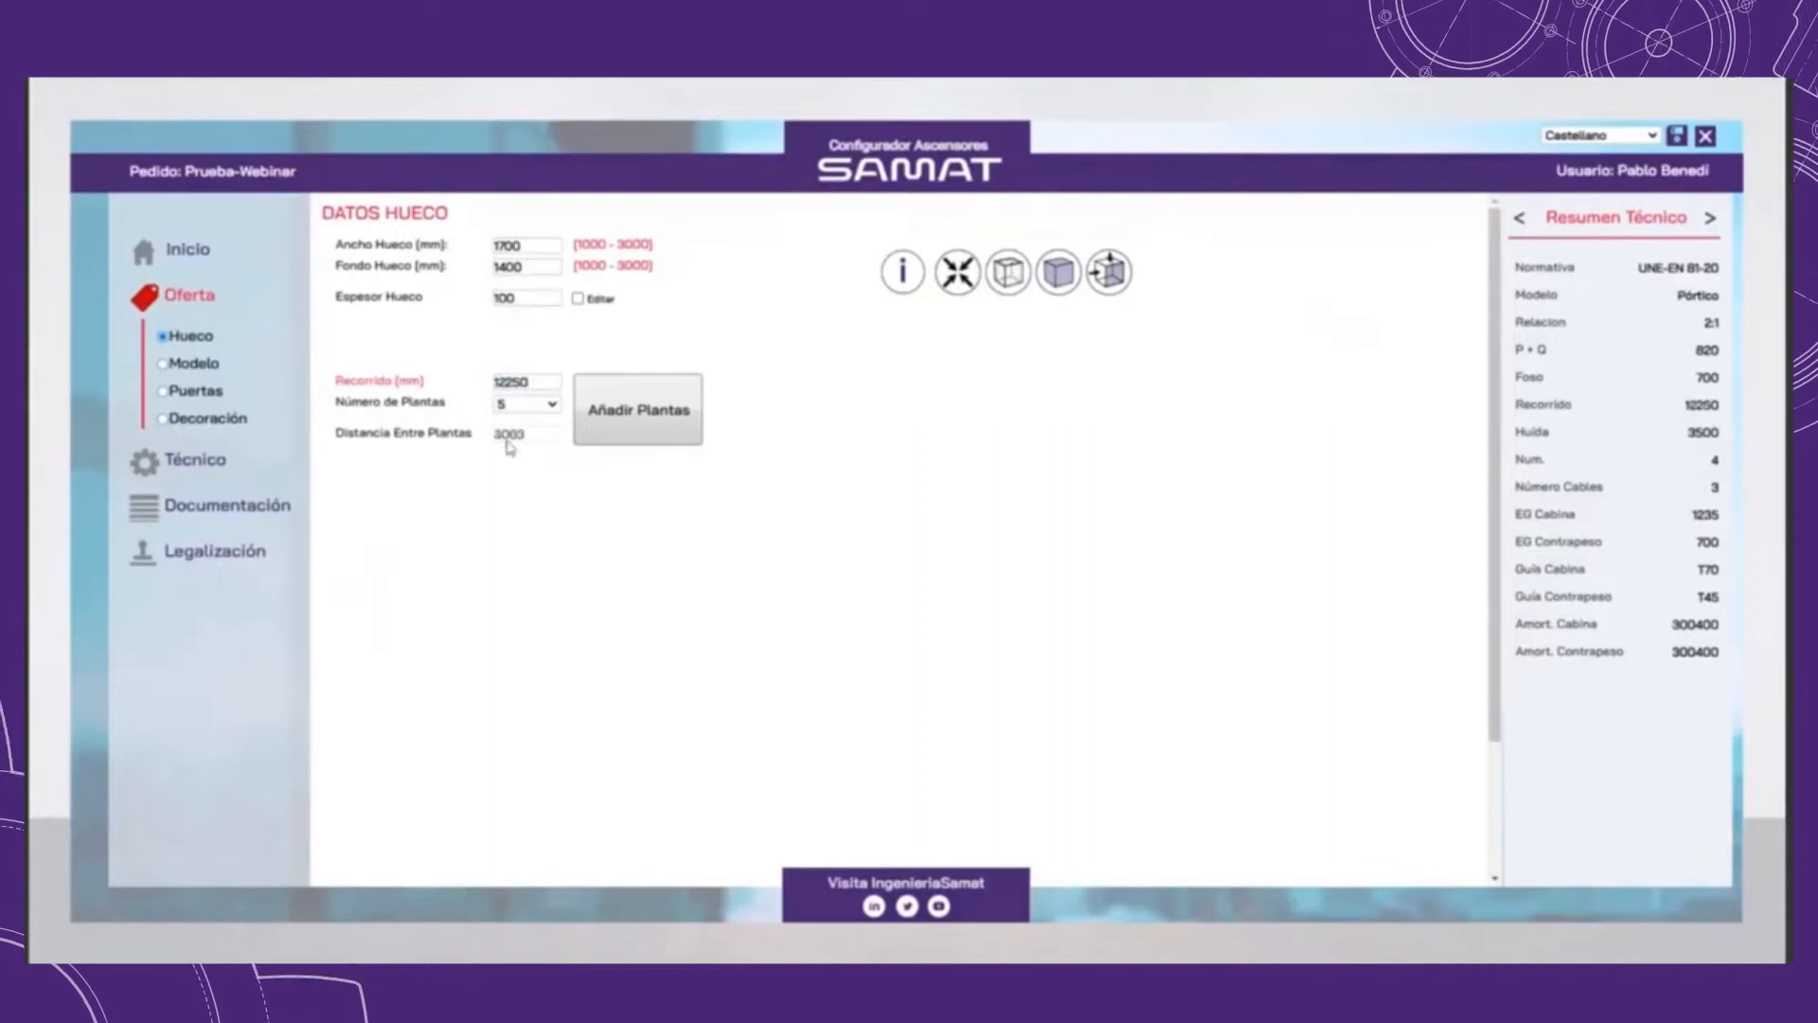
click(545, 407)
click(537, 447)
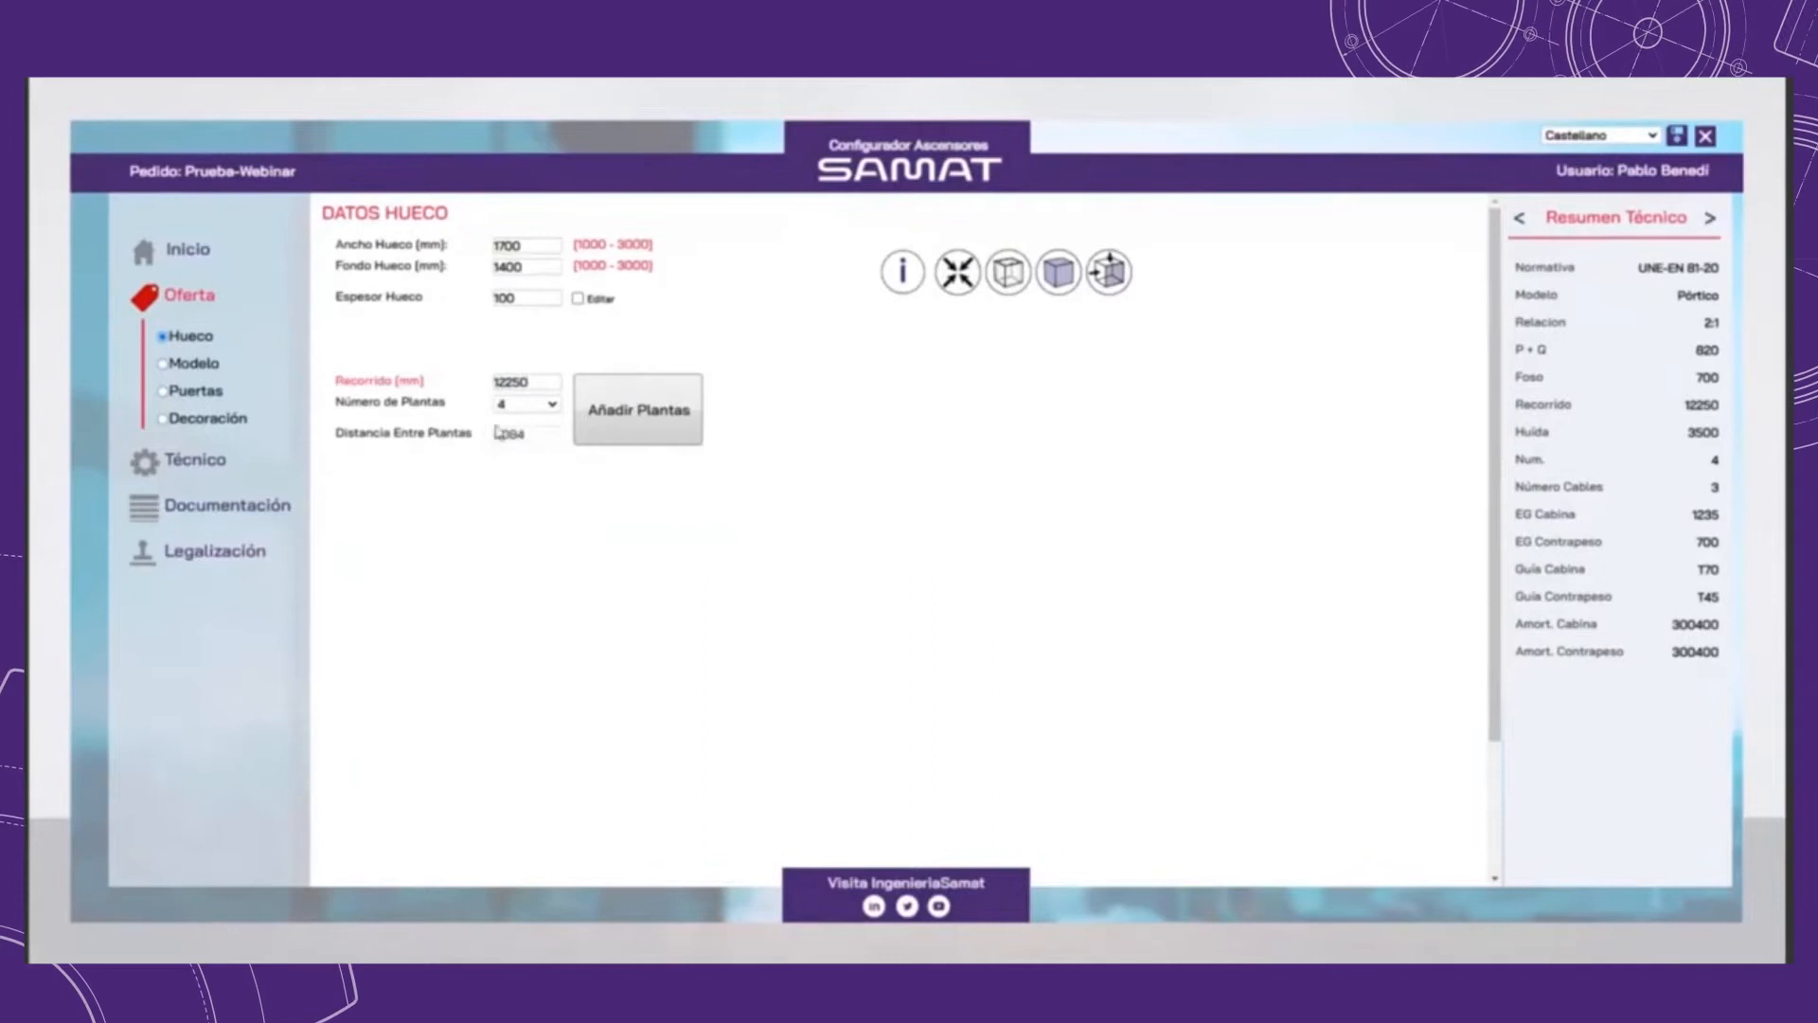
click(630, 417)
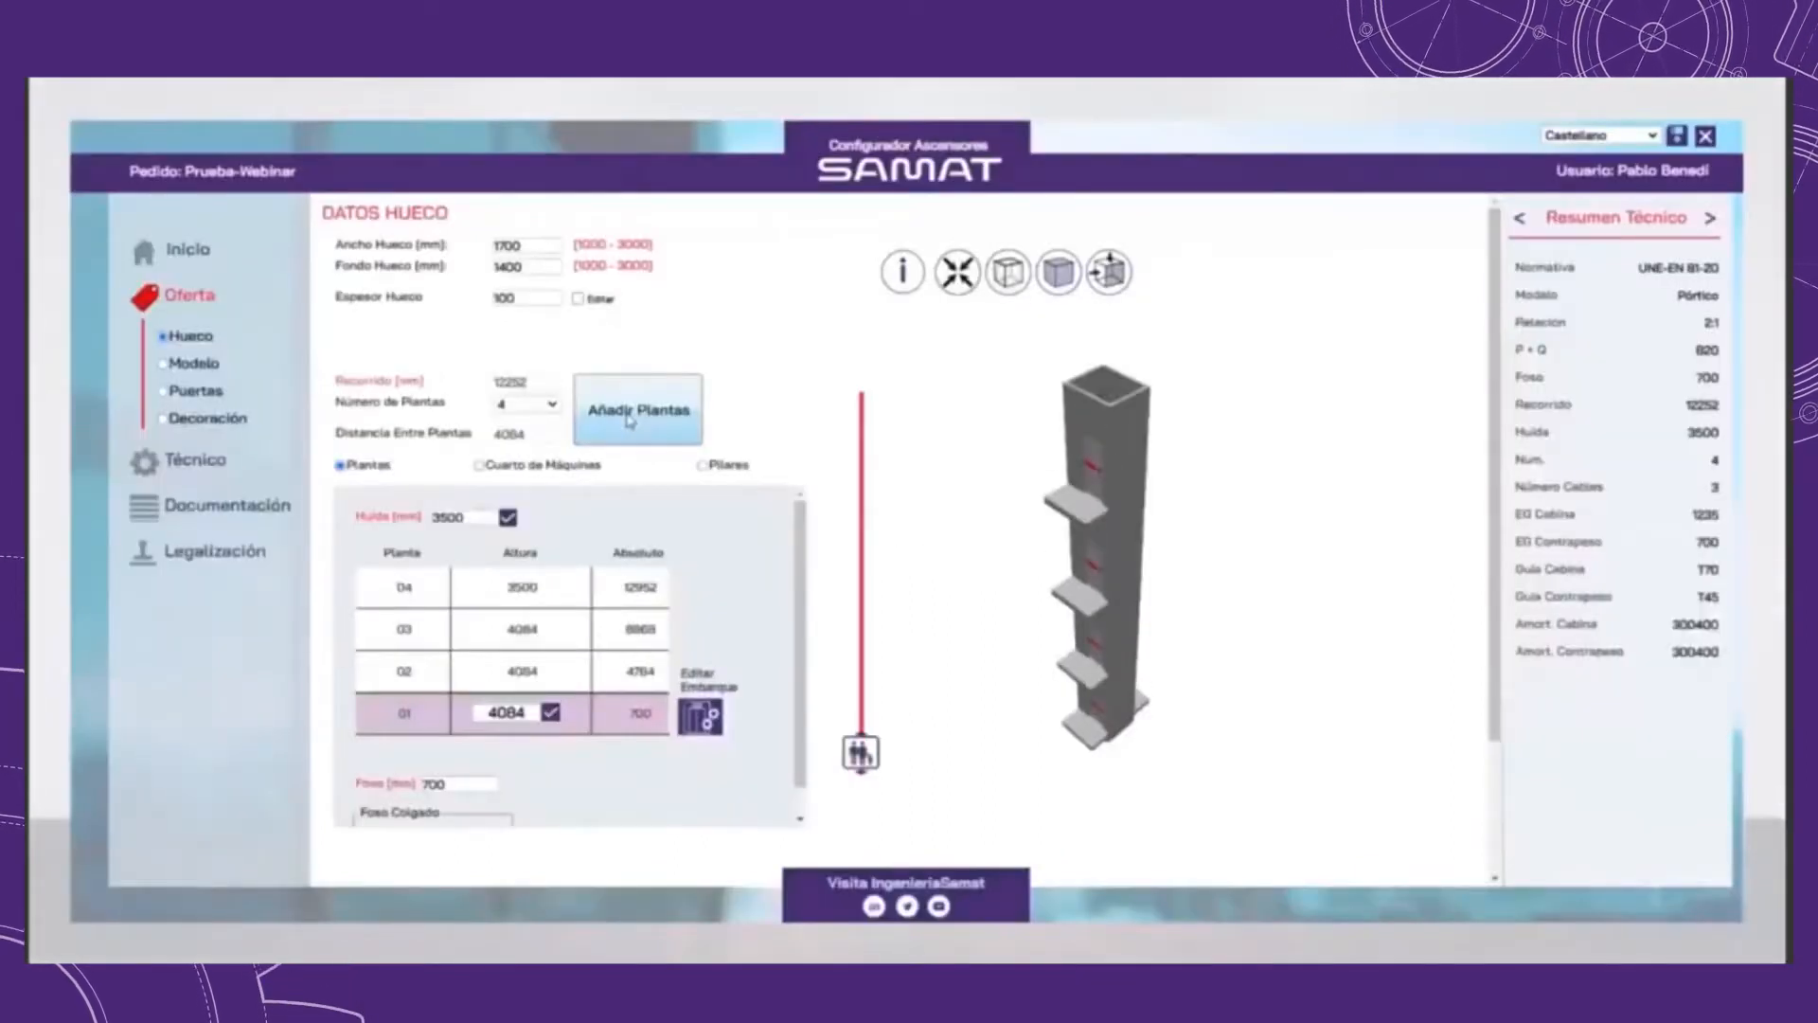
Step: Consult the 3D viewer's mouse control help and examine the shaft model from several angles
mouse_move(1165, 609)
mouse_down()
mouse_move(1274, 535)
mouse_move(1143, 539)
mouse_move(1155, 573)
mouse_move(1174, 541)
mouse_move(1164, 603)
mouse_move(1162, 584)
mouse_up()
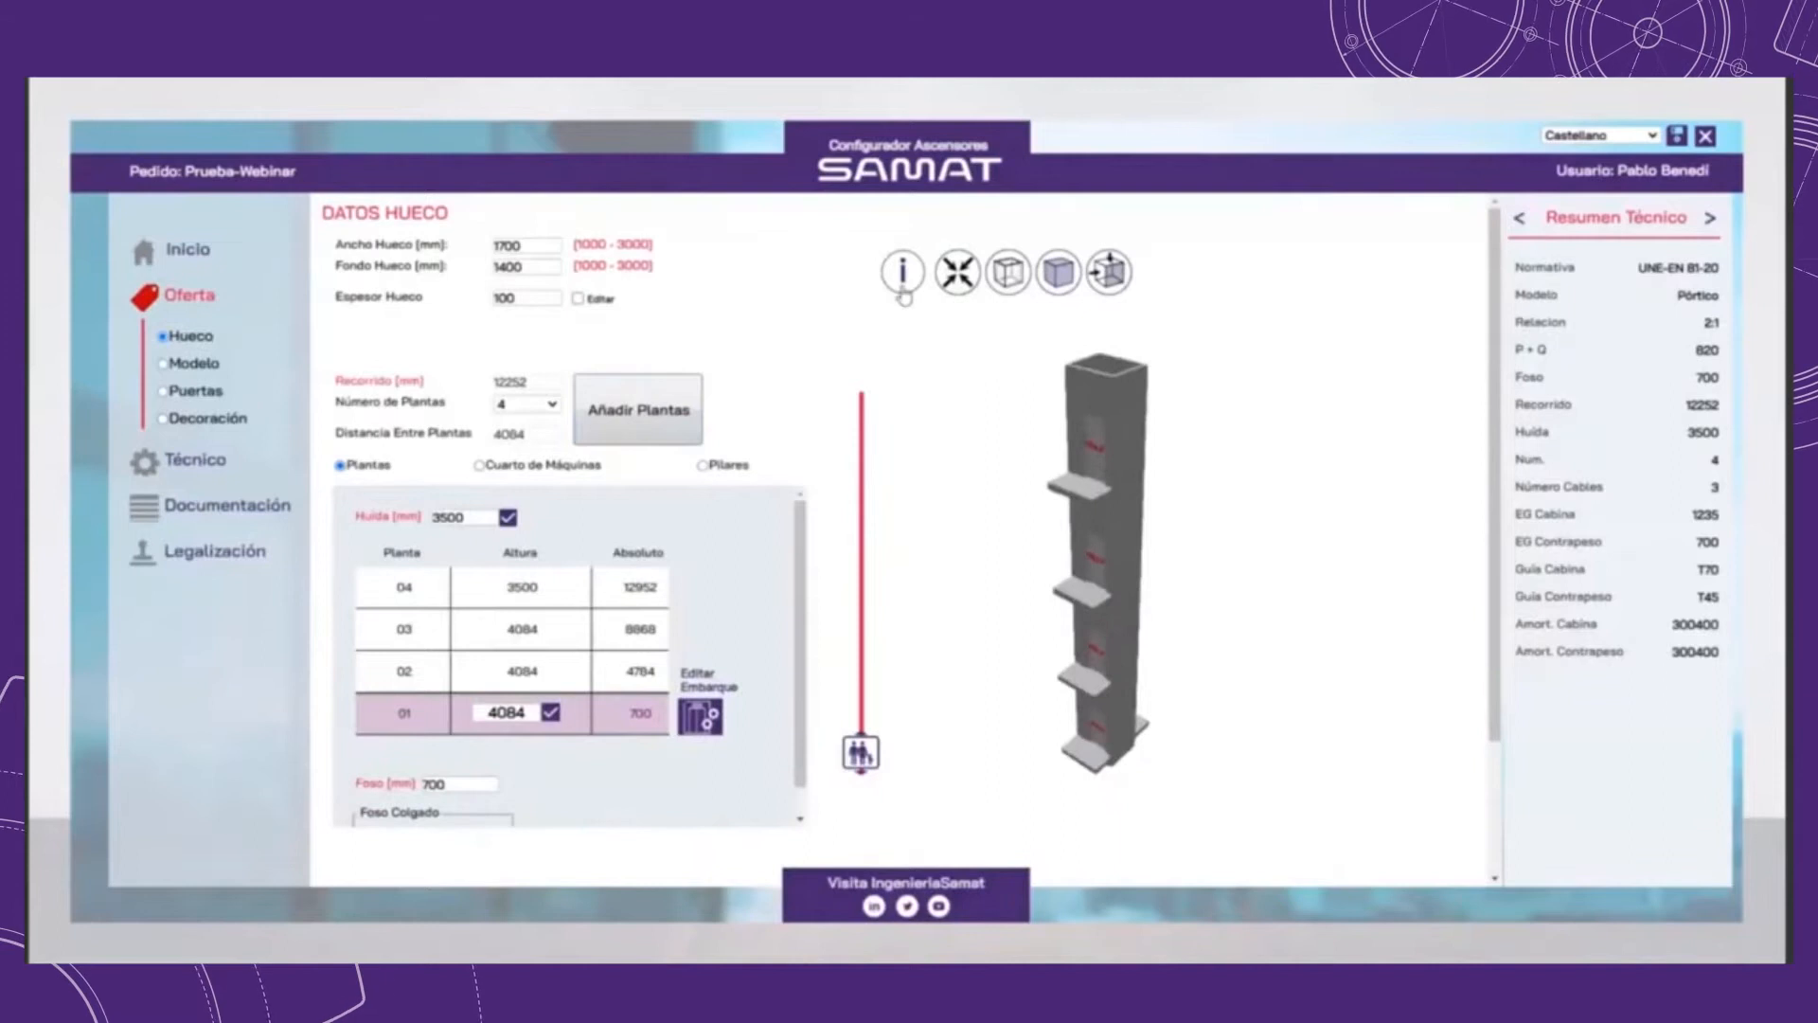
click(903, 285)
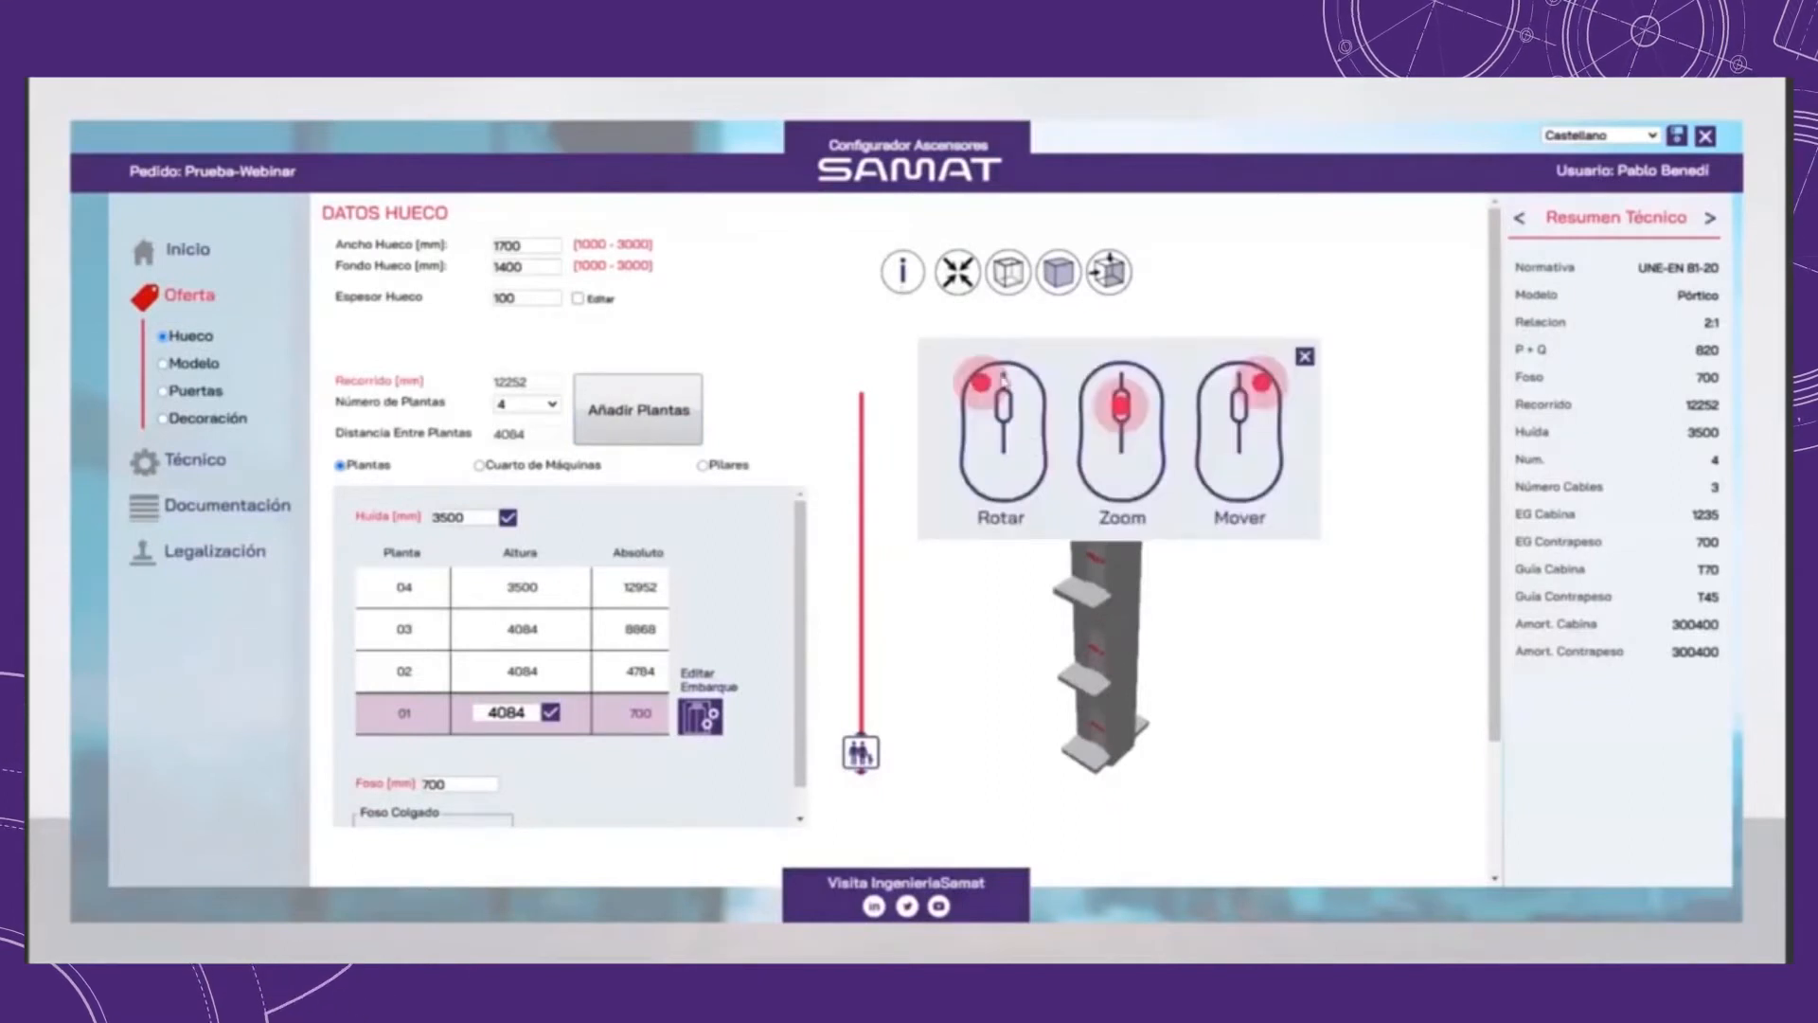
click(1306, 368)
scroll(1163, 577, up, 5)
scroll(1137, 491, down, 2)
mouse_move(1089, 550)
right_down()
mouse_move(1035, 559)
mouse_move(1312, 545)
mouse_move(1120, 536)
right_up()
scroll(1106, 546, down, 2)
drag(1104, 549, 1099, 509)
scroll(1098, 521, down, 1)
right_drag(1099, 535, 1102, 490)
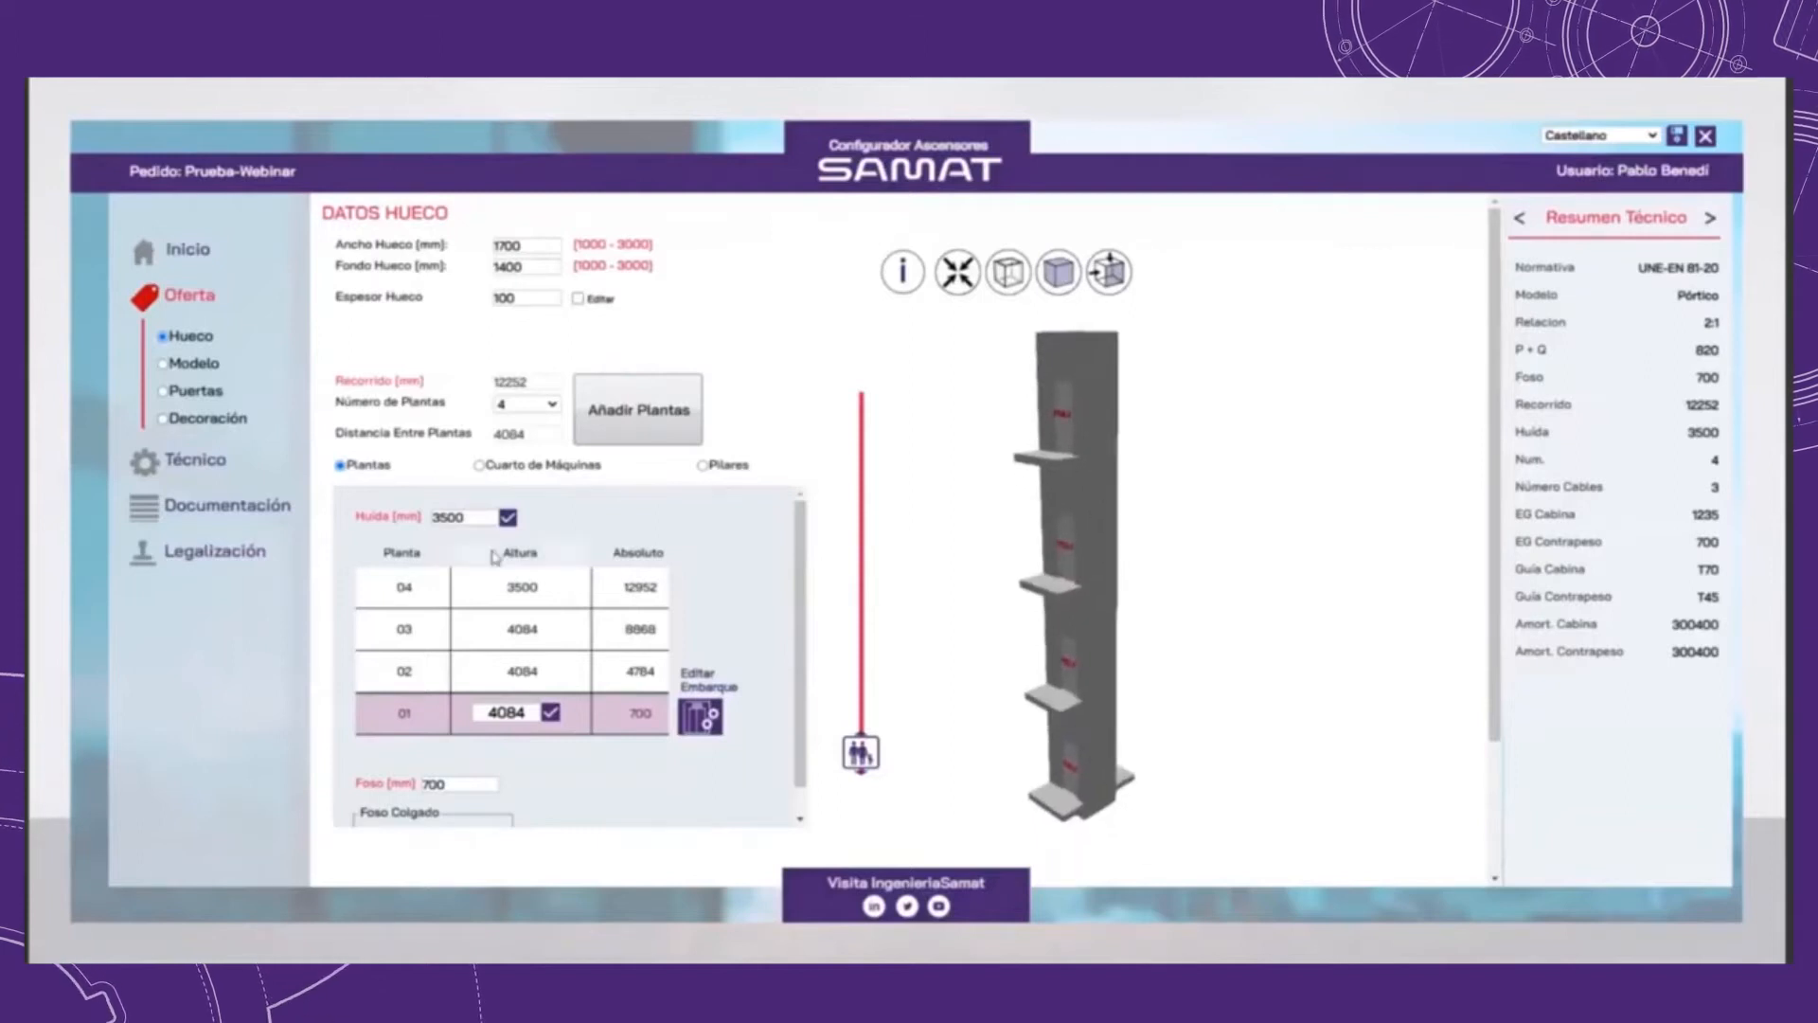
Step: Set the shaft's pit depth (Foso) to 1250 mm
scroll(473, 644, down, 1)
drag(447, 755, 402, 750)
mouse_move(1118, 692)
mouse_down()
mouse_move(1093, 726)
mouse_move(1087, 696)
mouse_up()
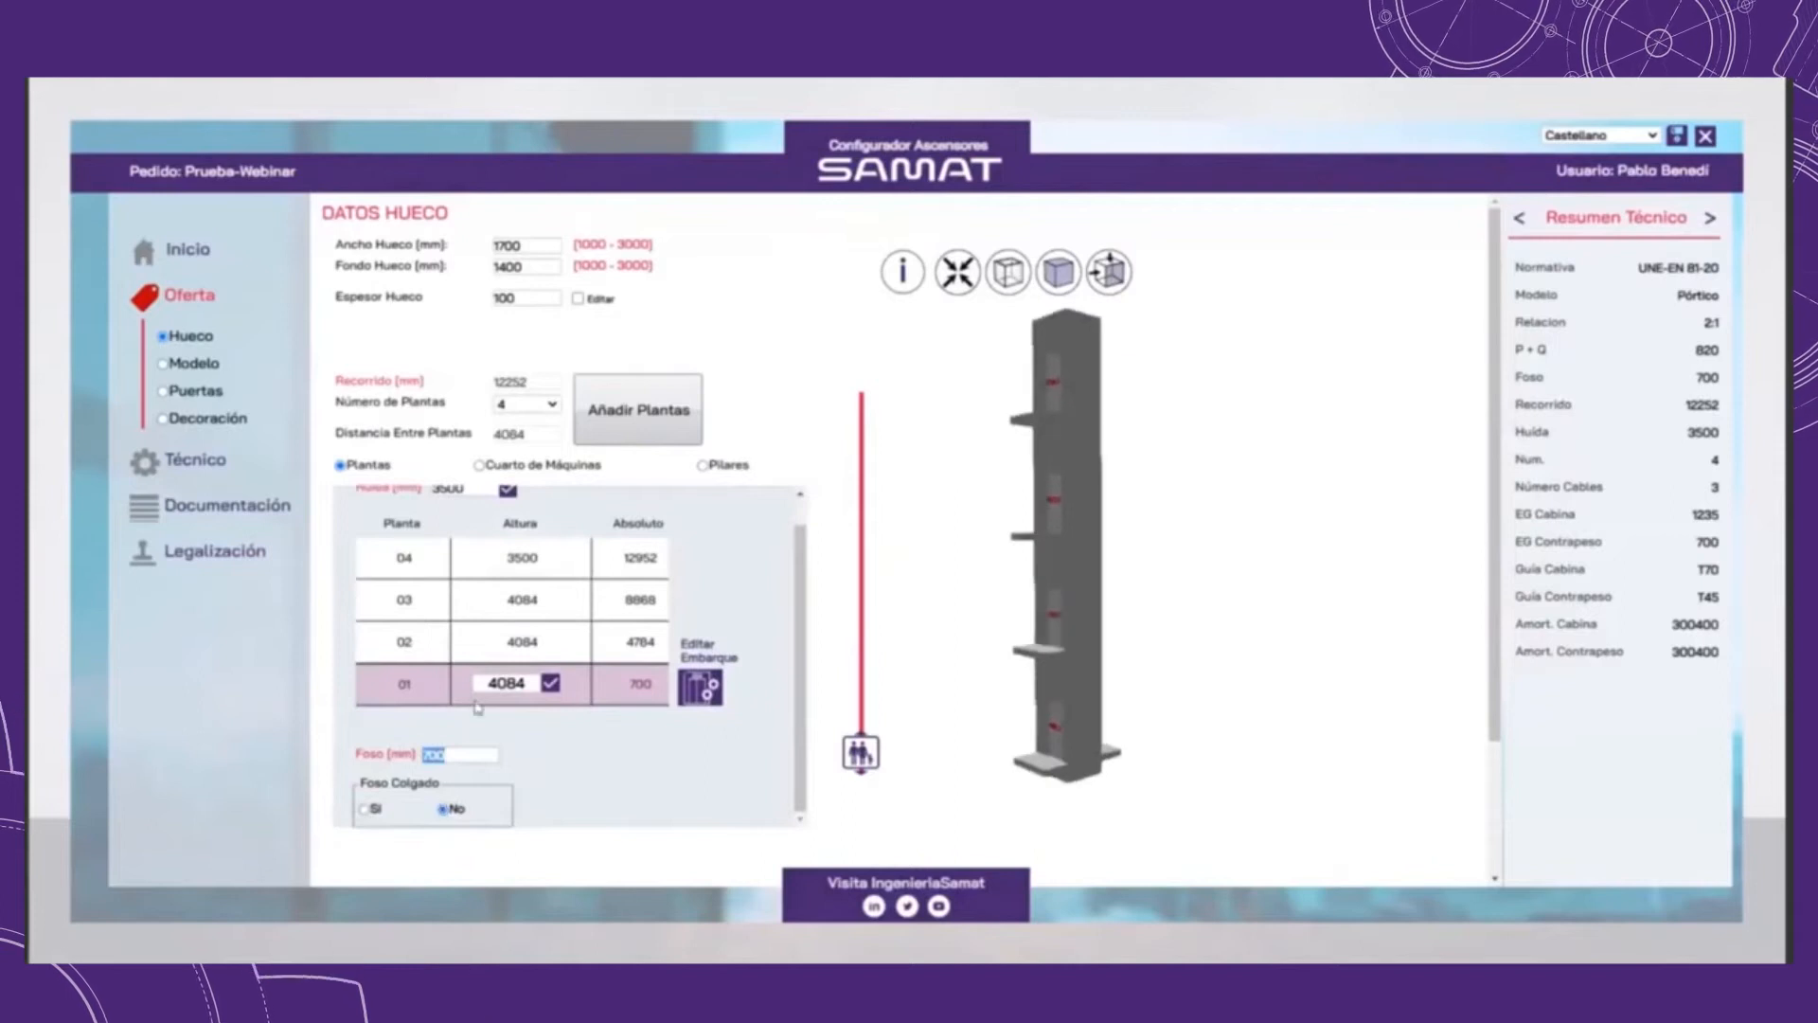
text(1250)
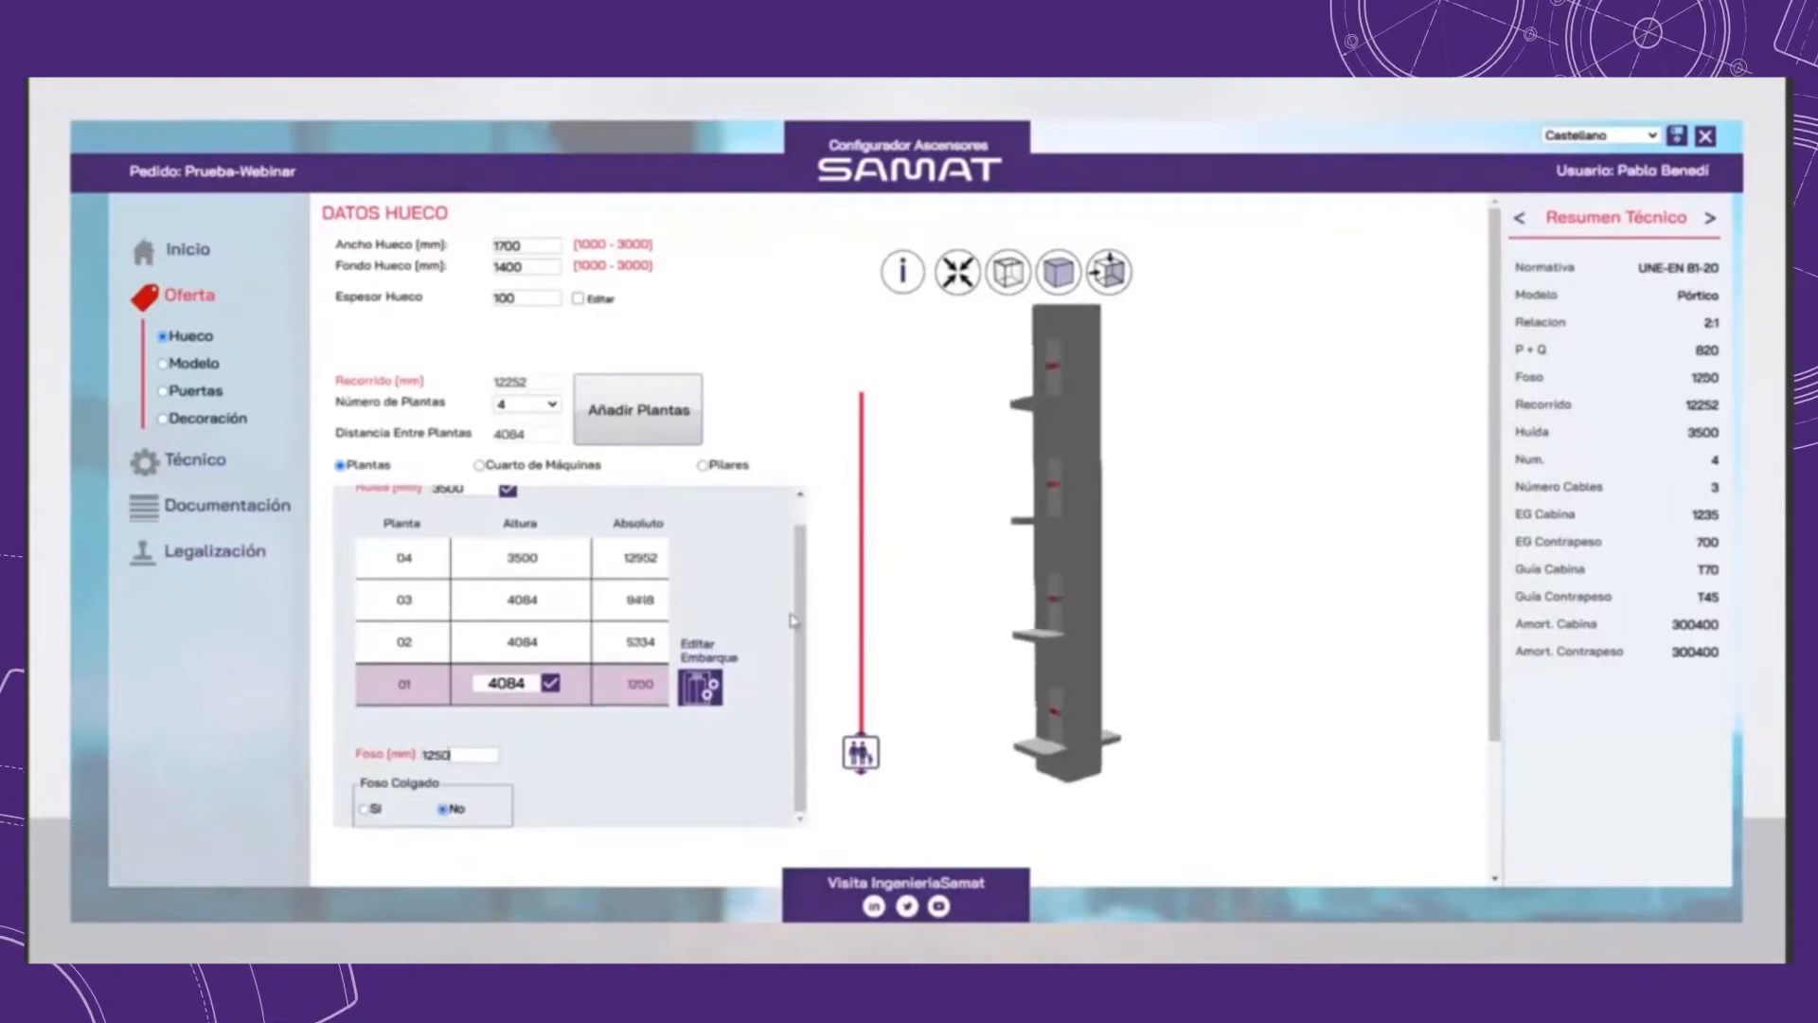
Step: Set the shaft's headroom (Huida) to 3750 mm
scroll(796, 620, up, 1)
drag(438, 517, 502, 522)
right_drag(1016, 520, 1003, 610)
text(750)
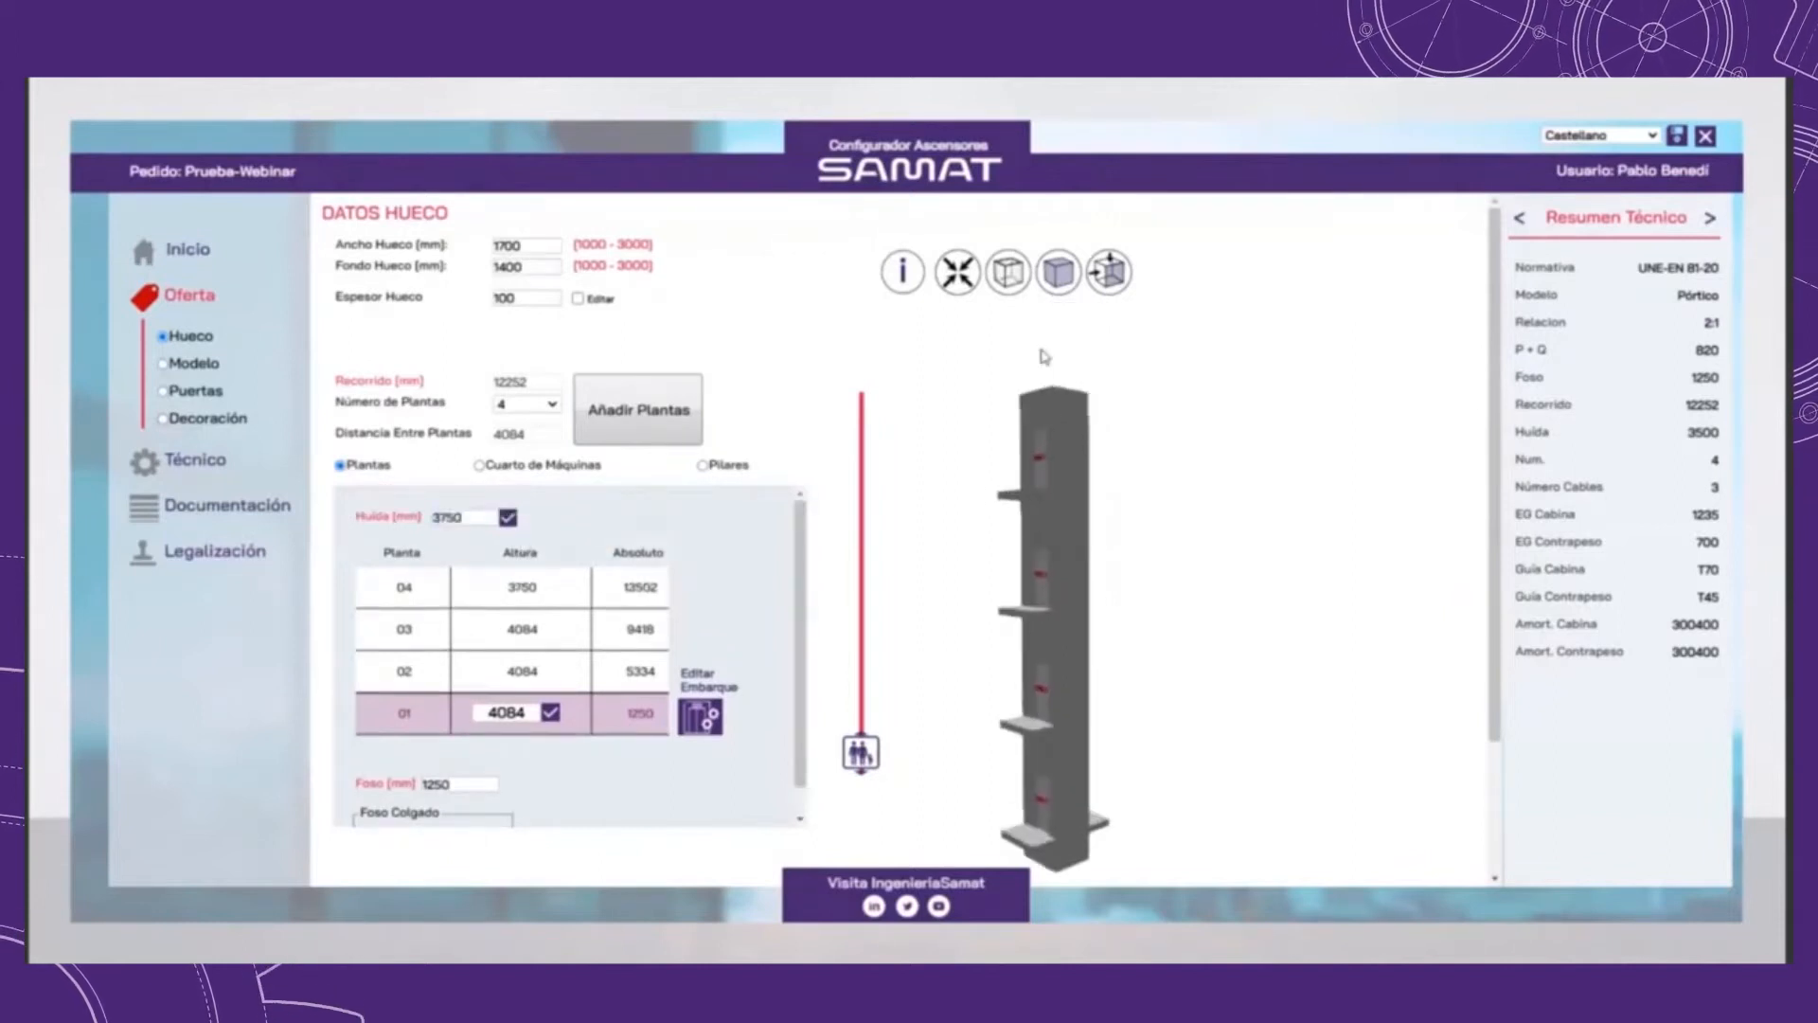
Step: Set the height of floor 03 to 4082 mm in the floor table and apply it
click(523, 668)
click(528, 645)
key(BackSpace)
text(2)
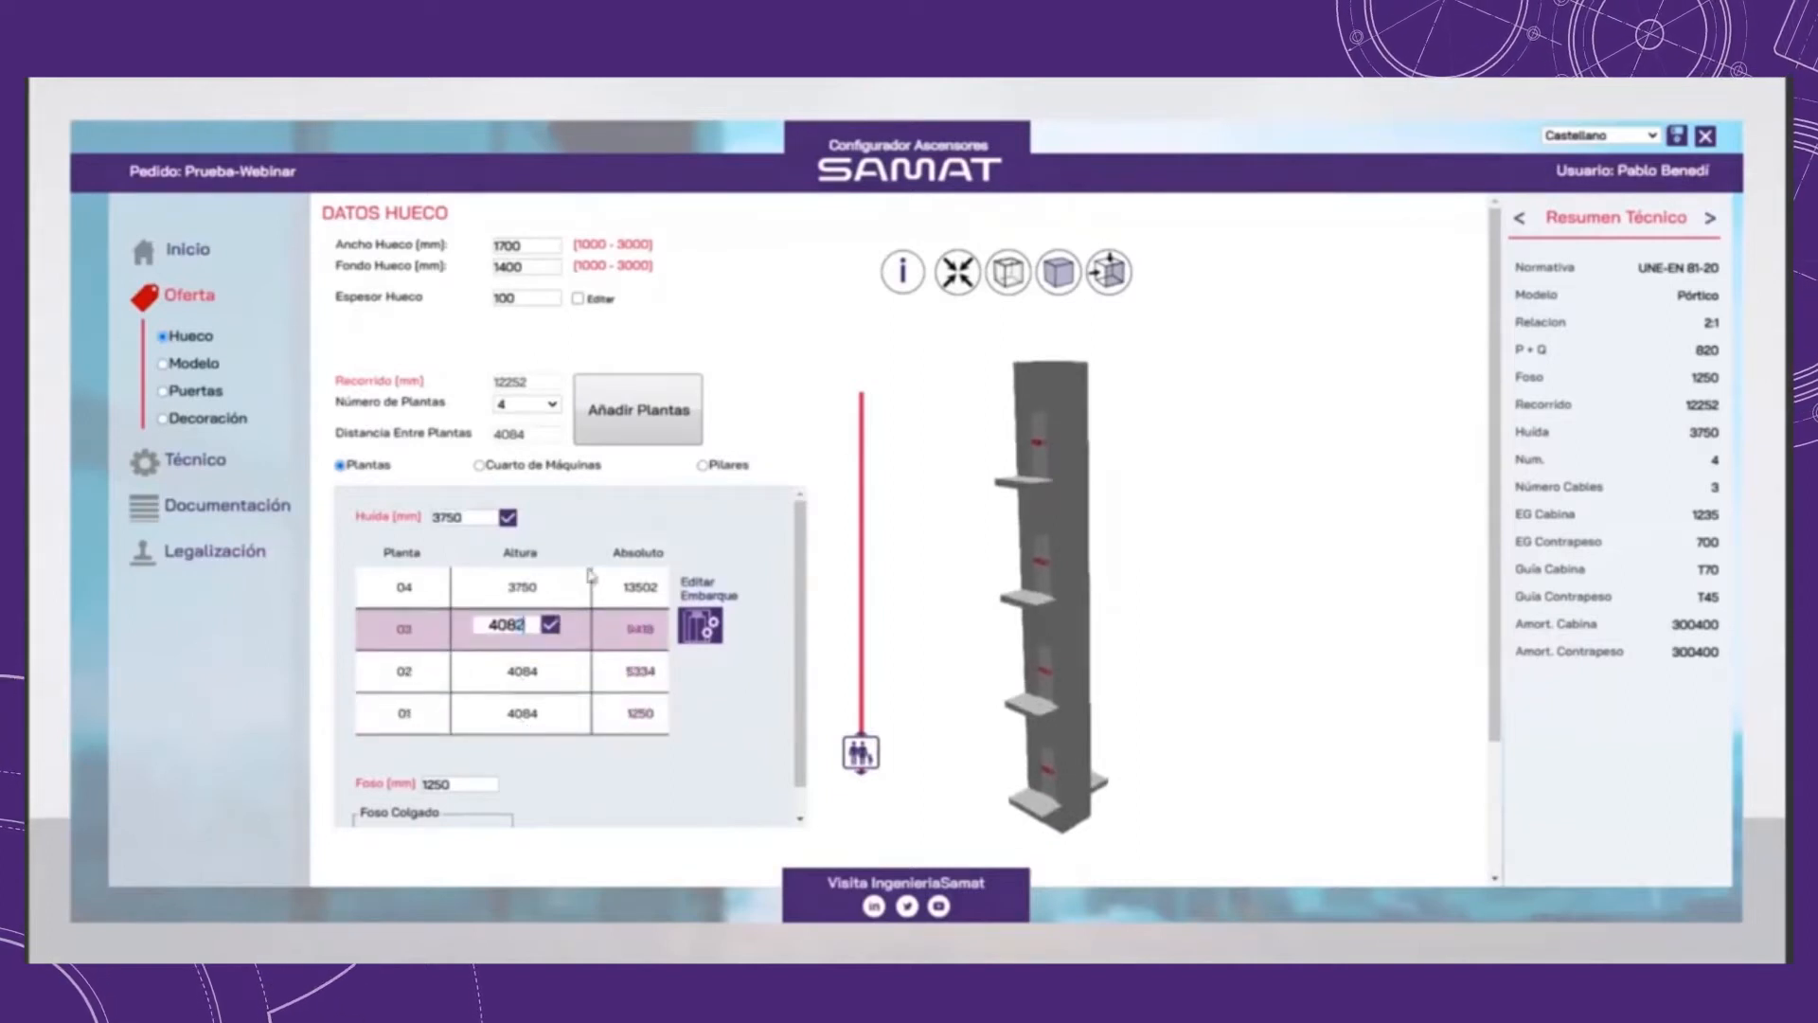
click(552, 627)
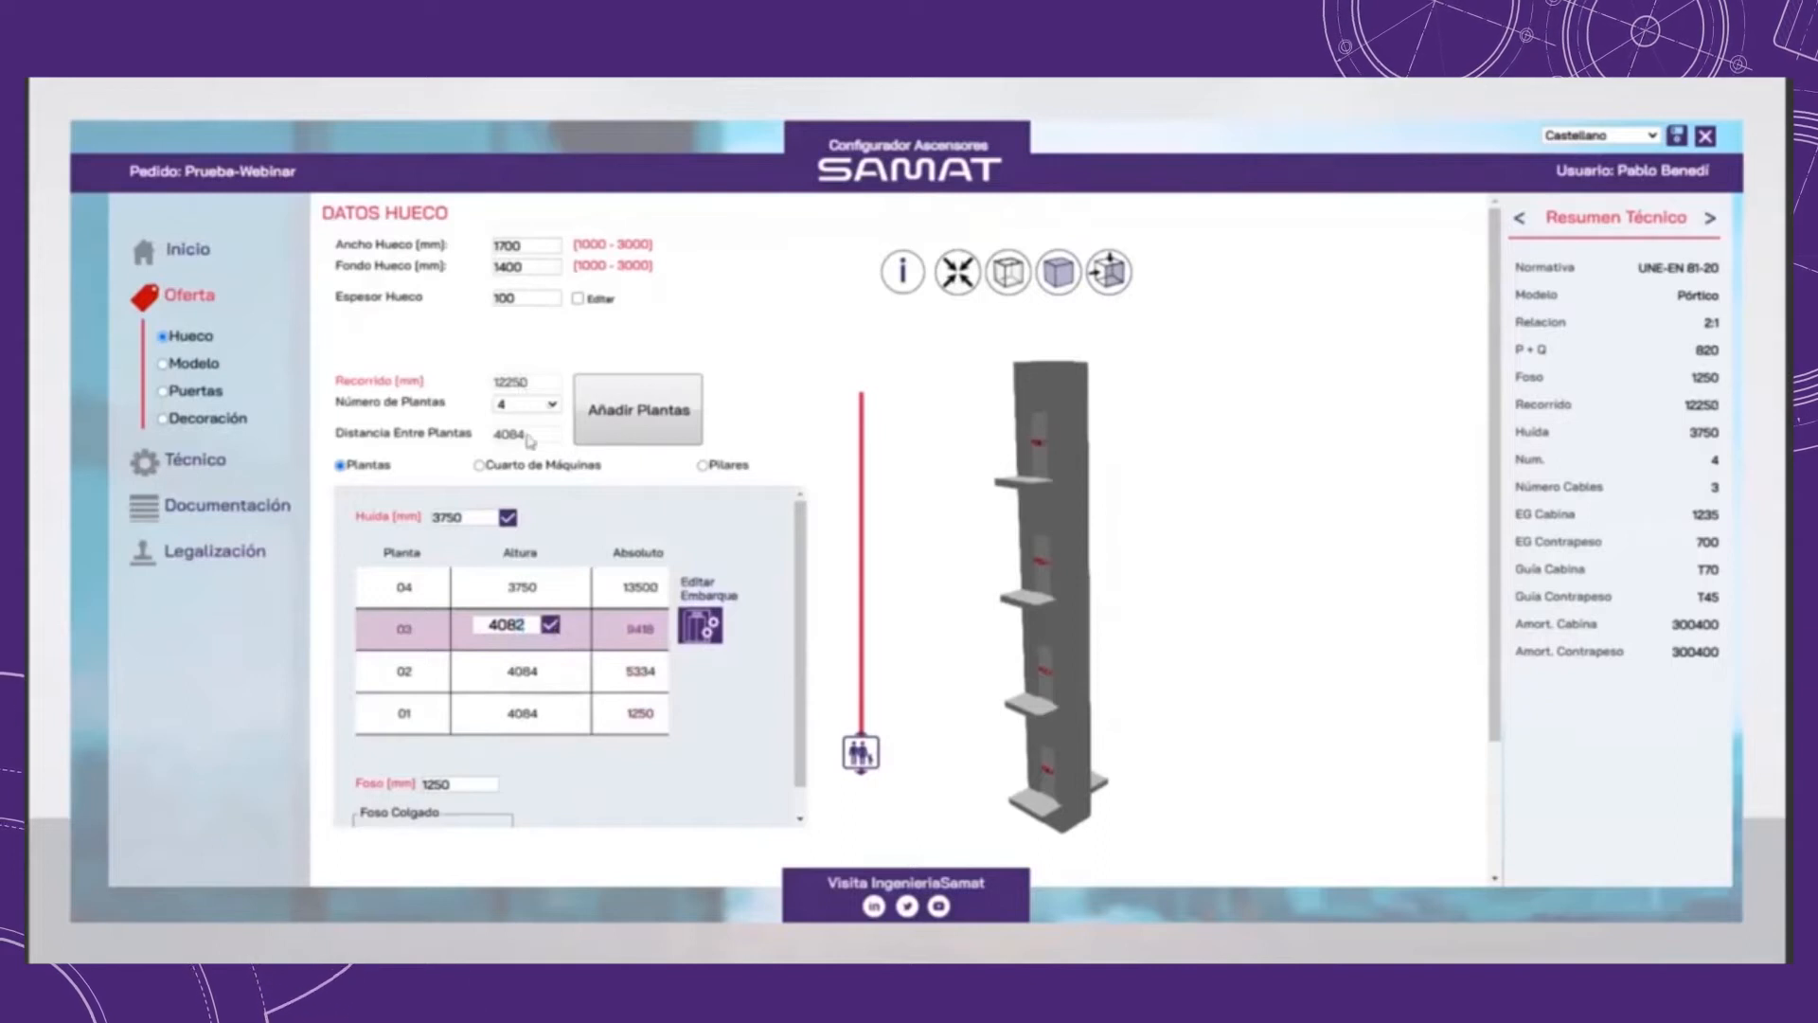
Step: Remove the rear landing from floor 01 and save the landing changes
click(554, 712)
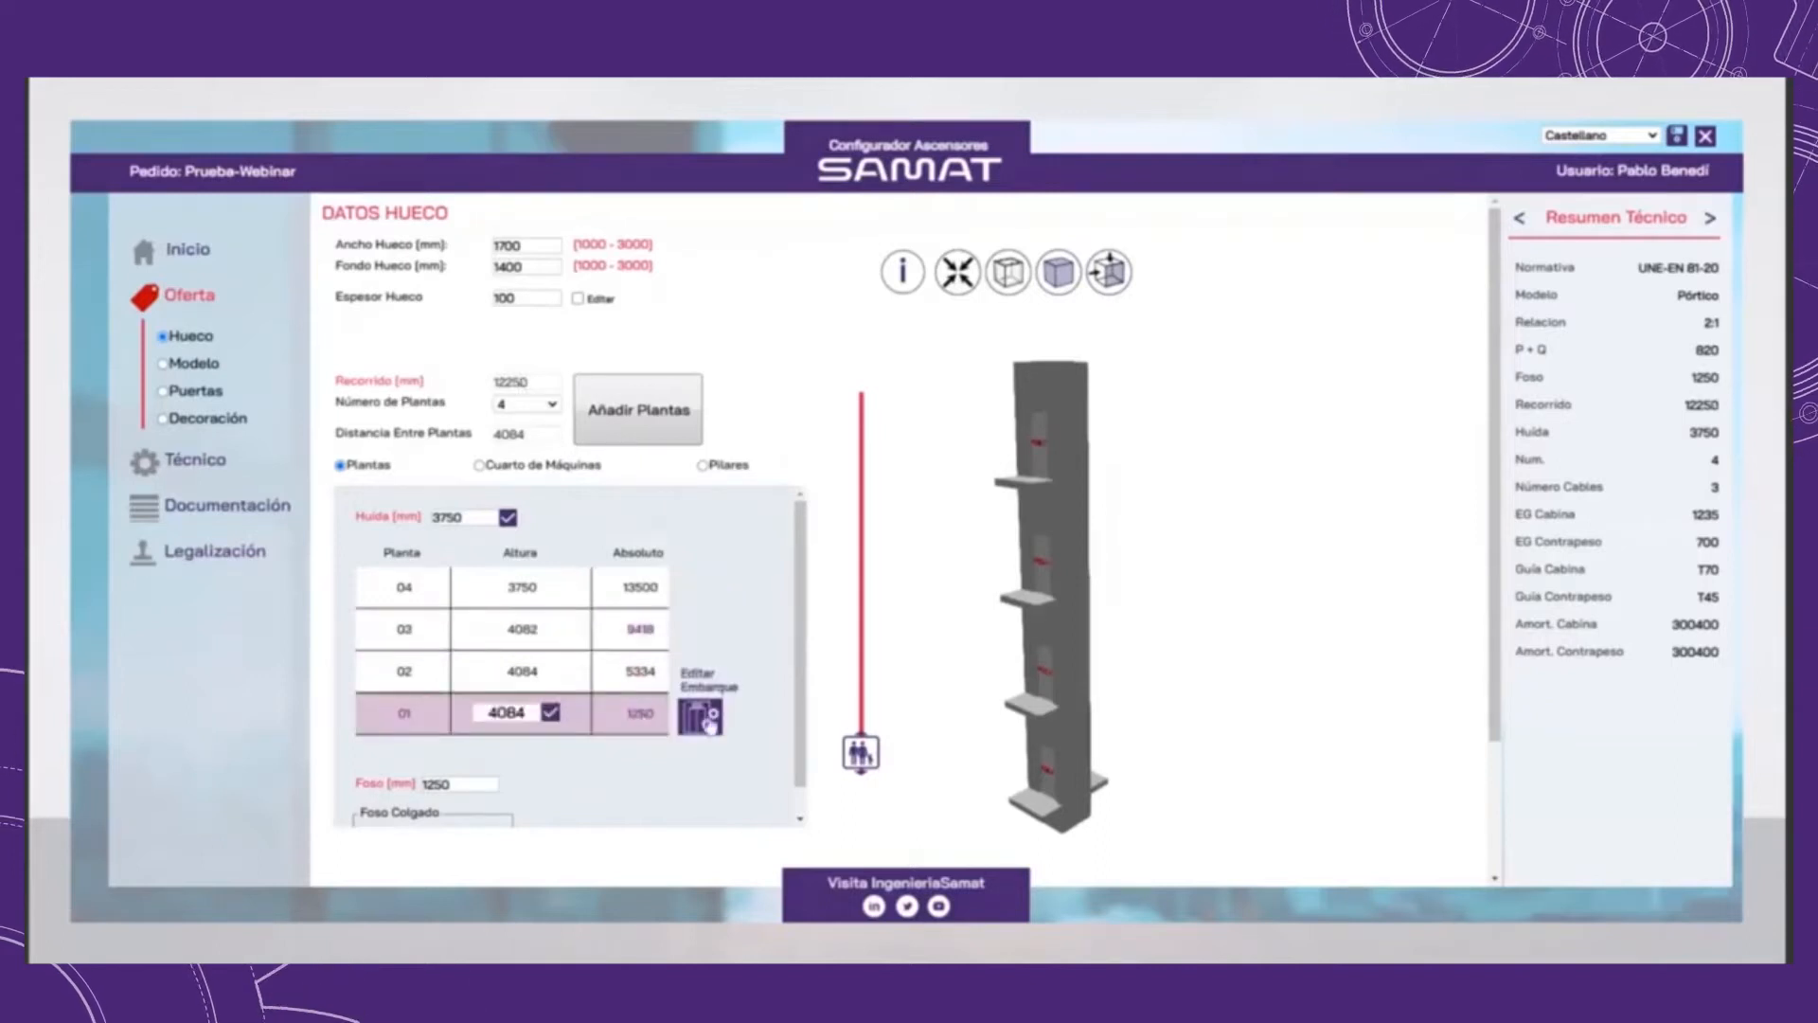
click(1017, 705)
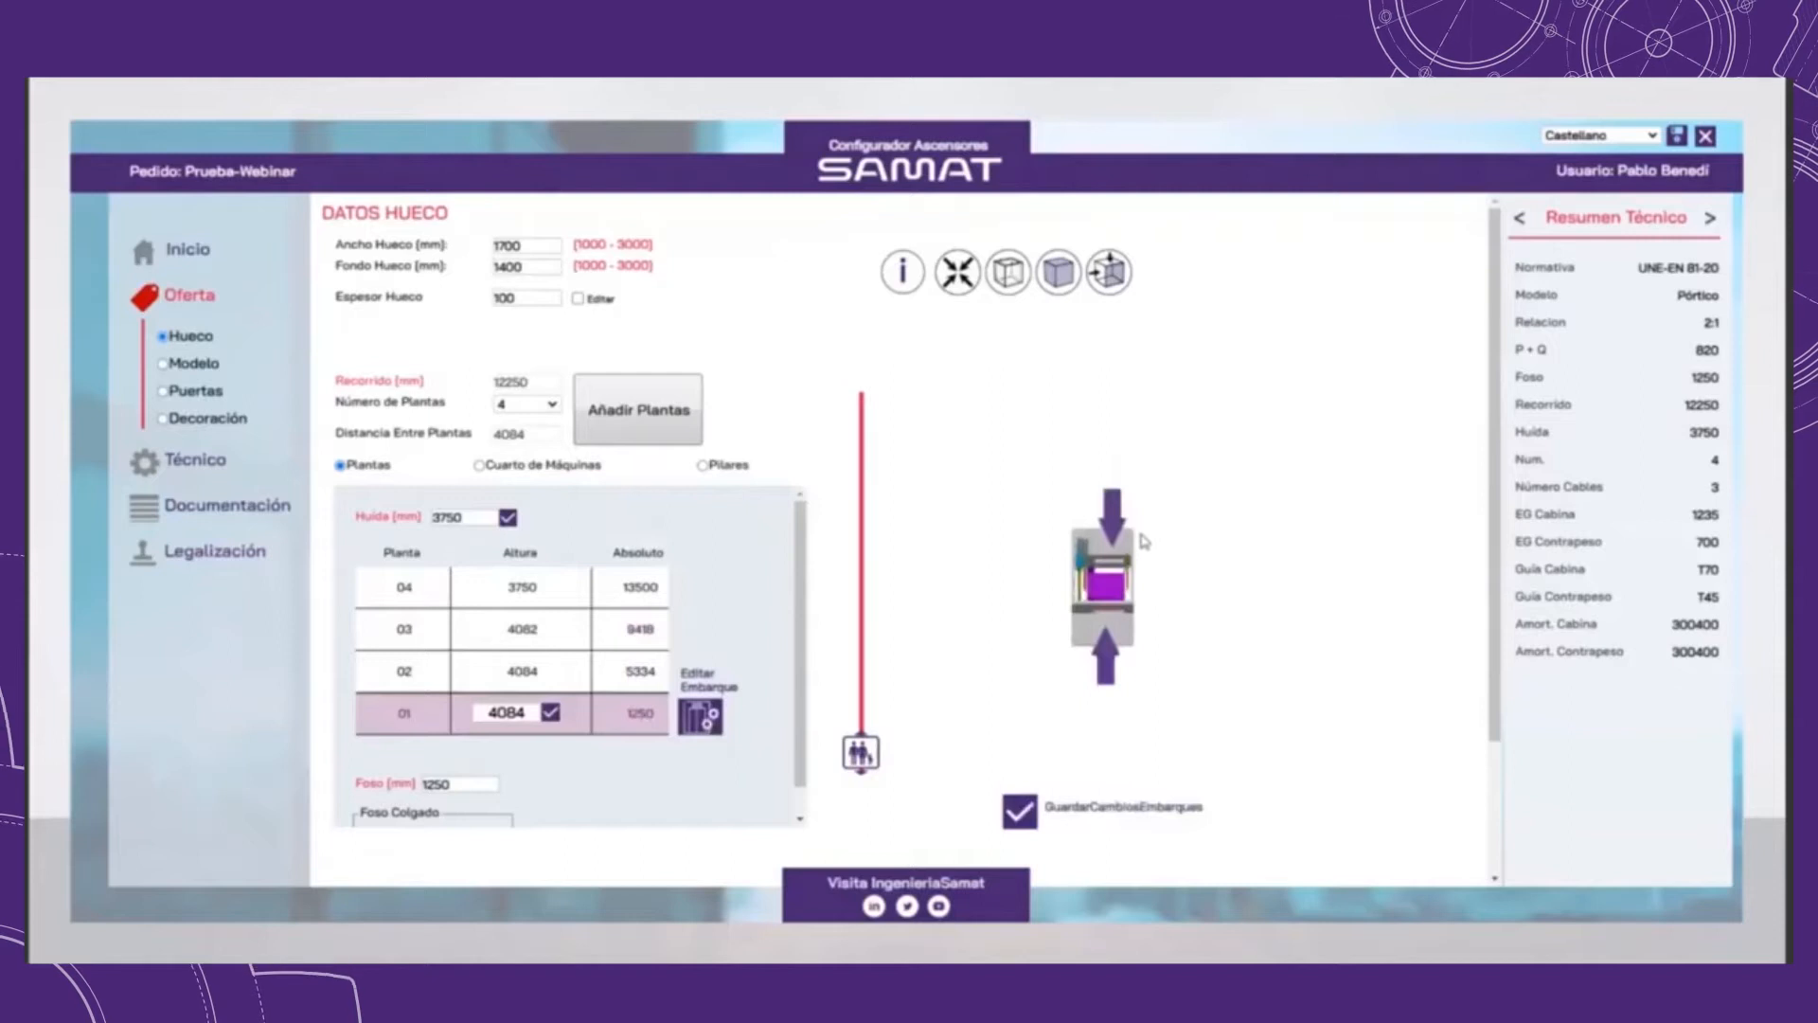
click(1019, 812)
drag(1110, 706, 1099, 616)
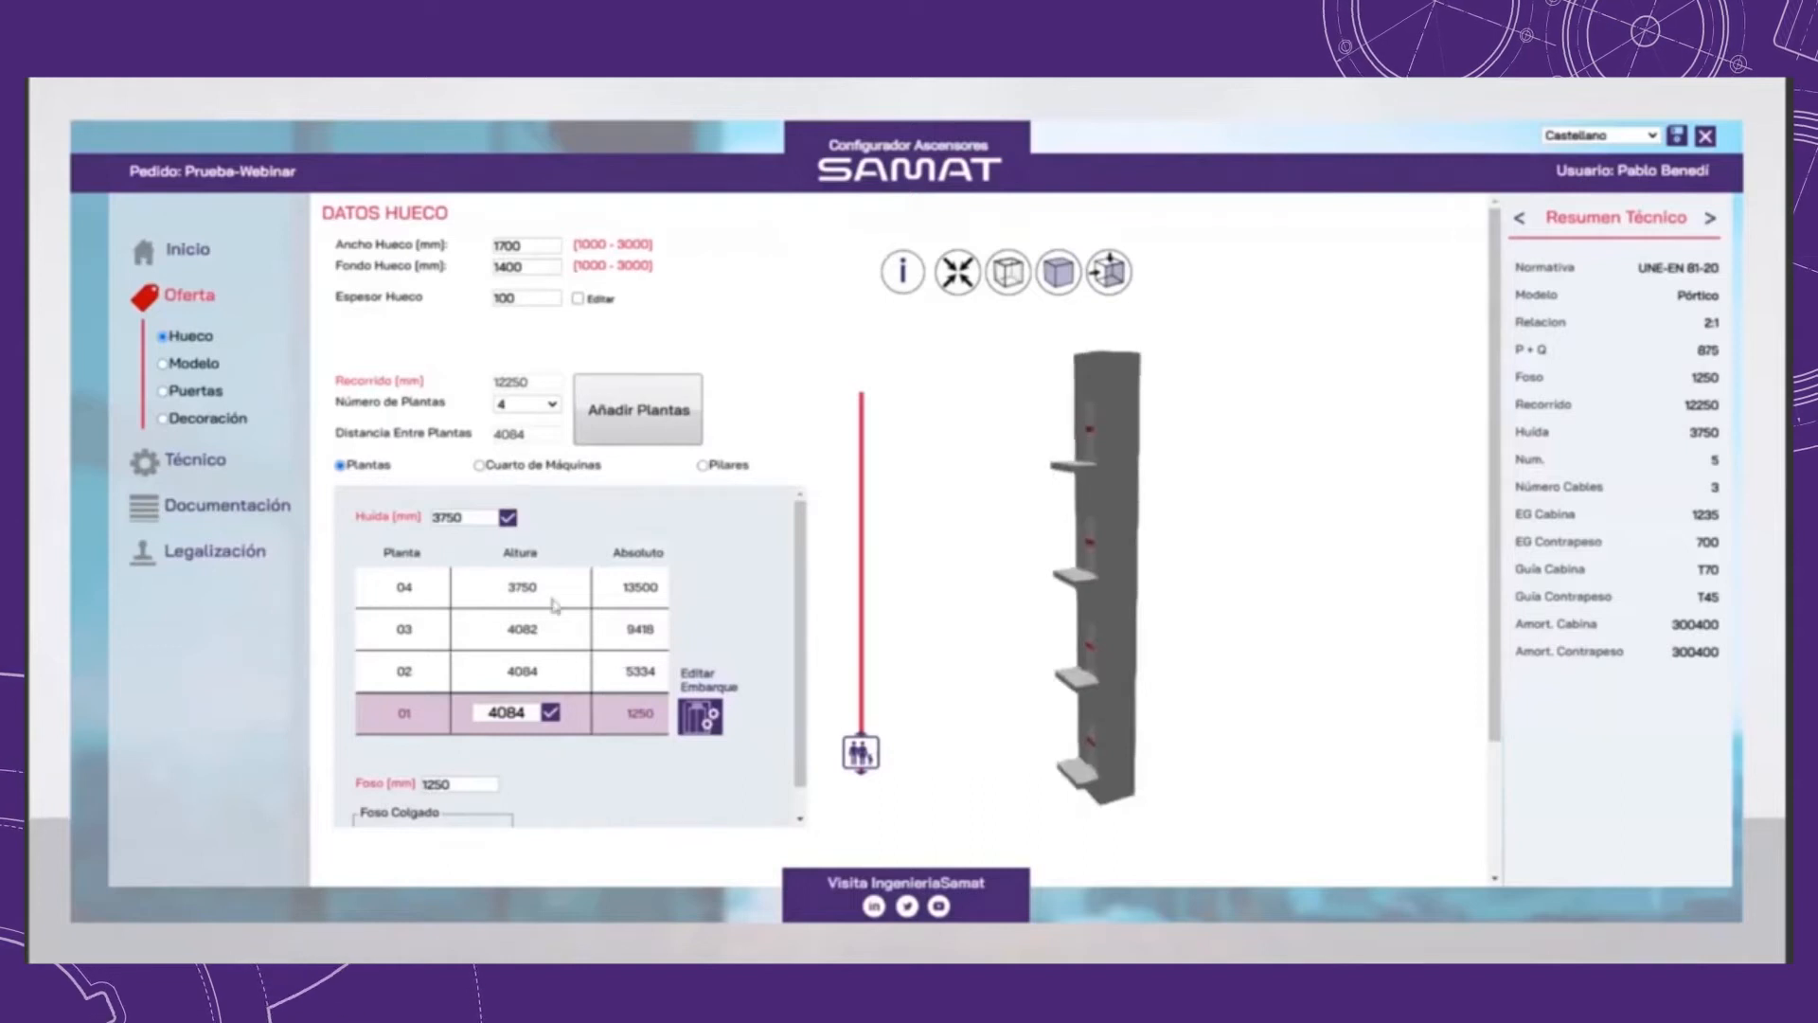
Step: Add a rear landing to floor 04 and save the landing changes
click(630, 588)
click(697, 584)
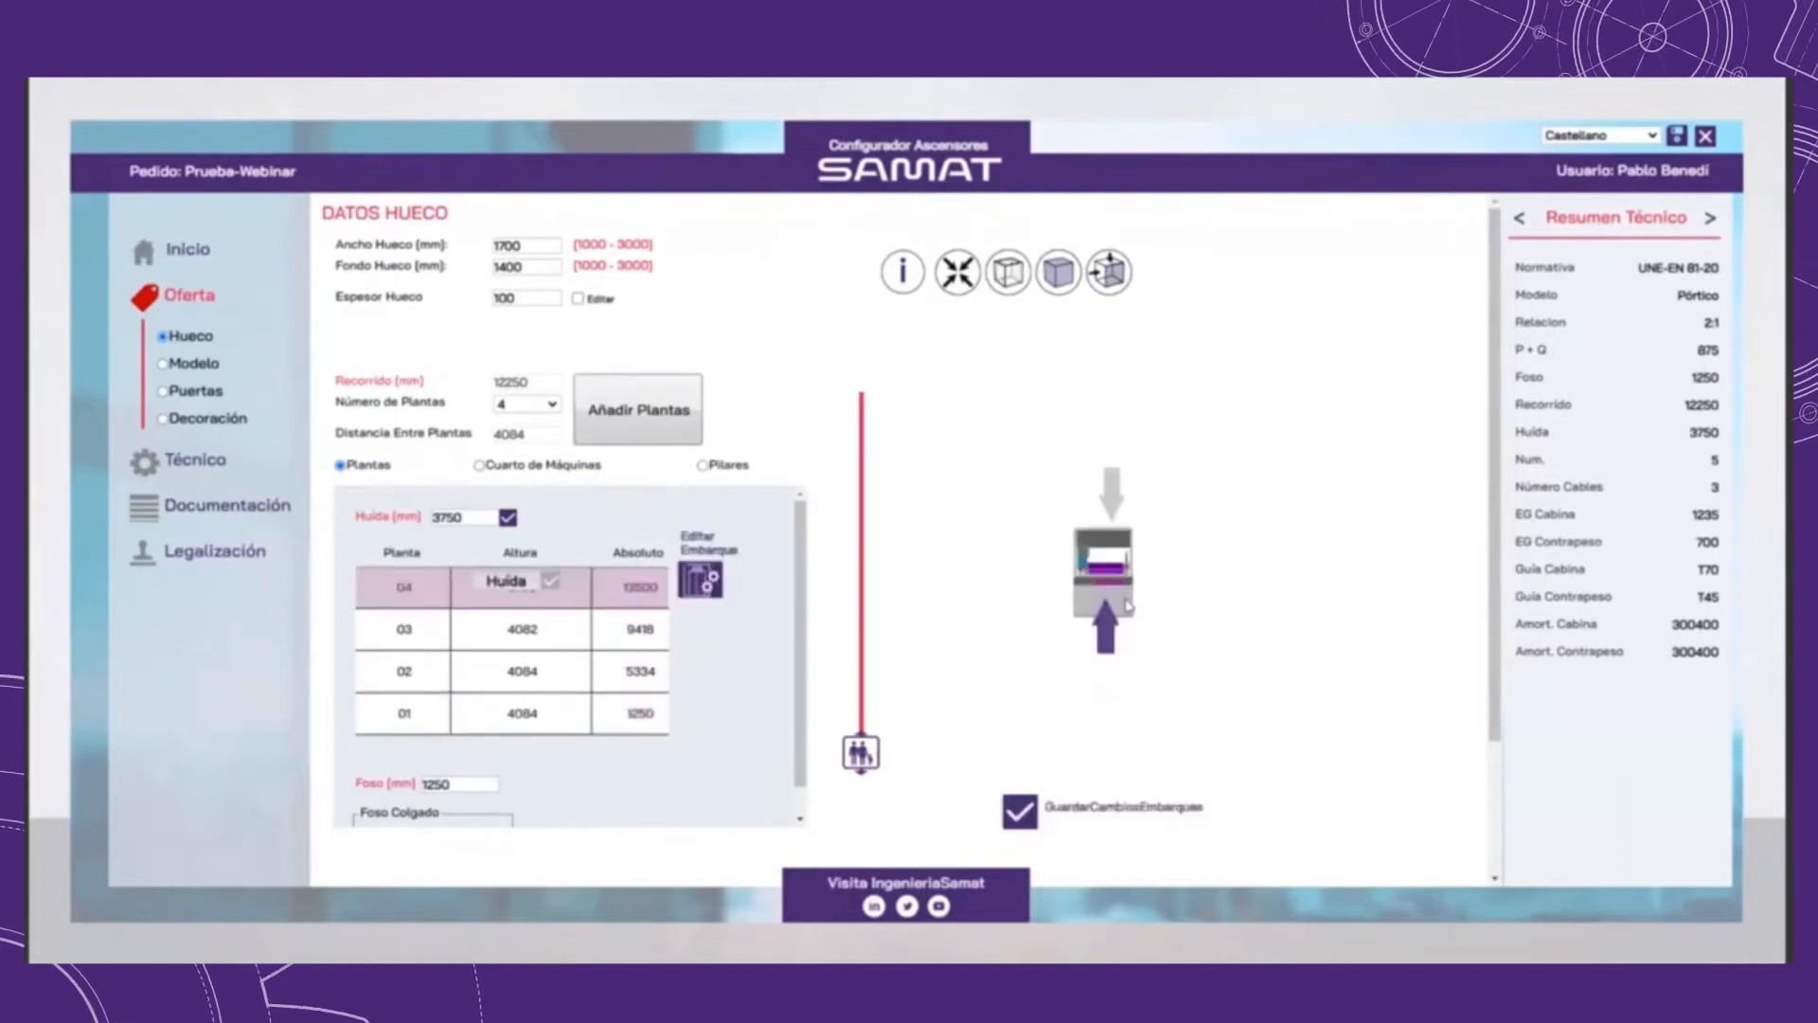
click(1123, 459)
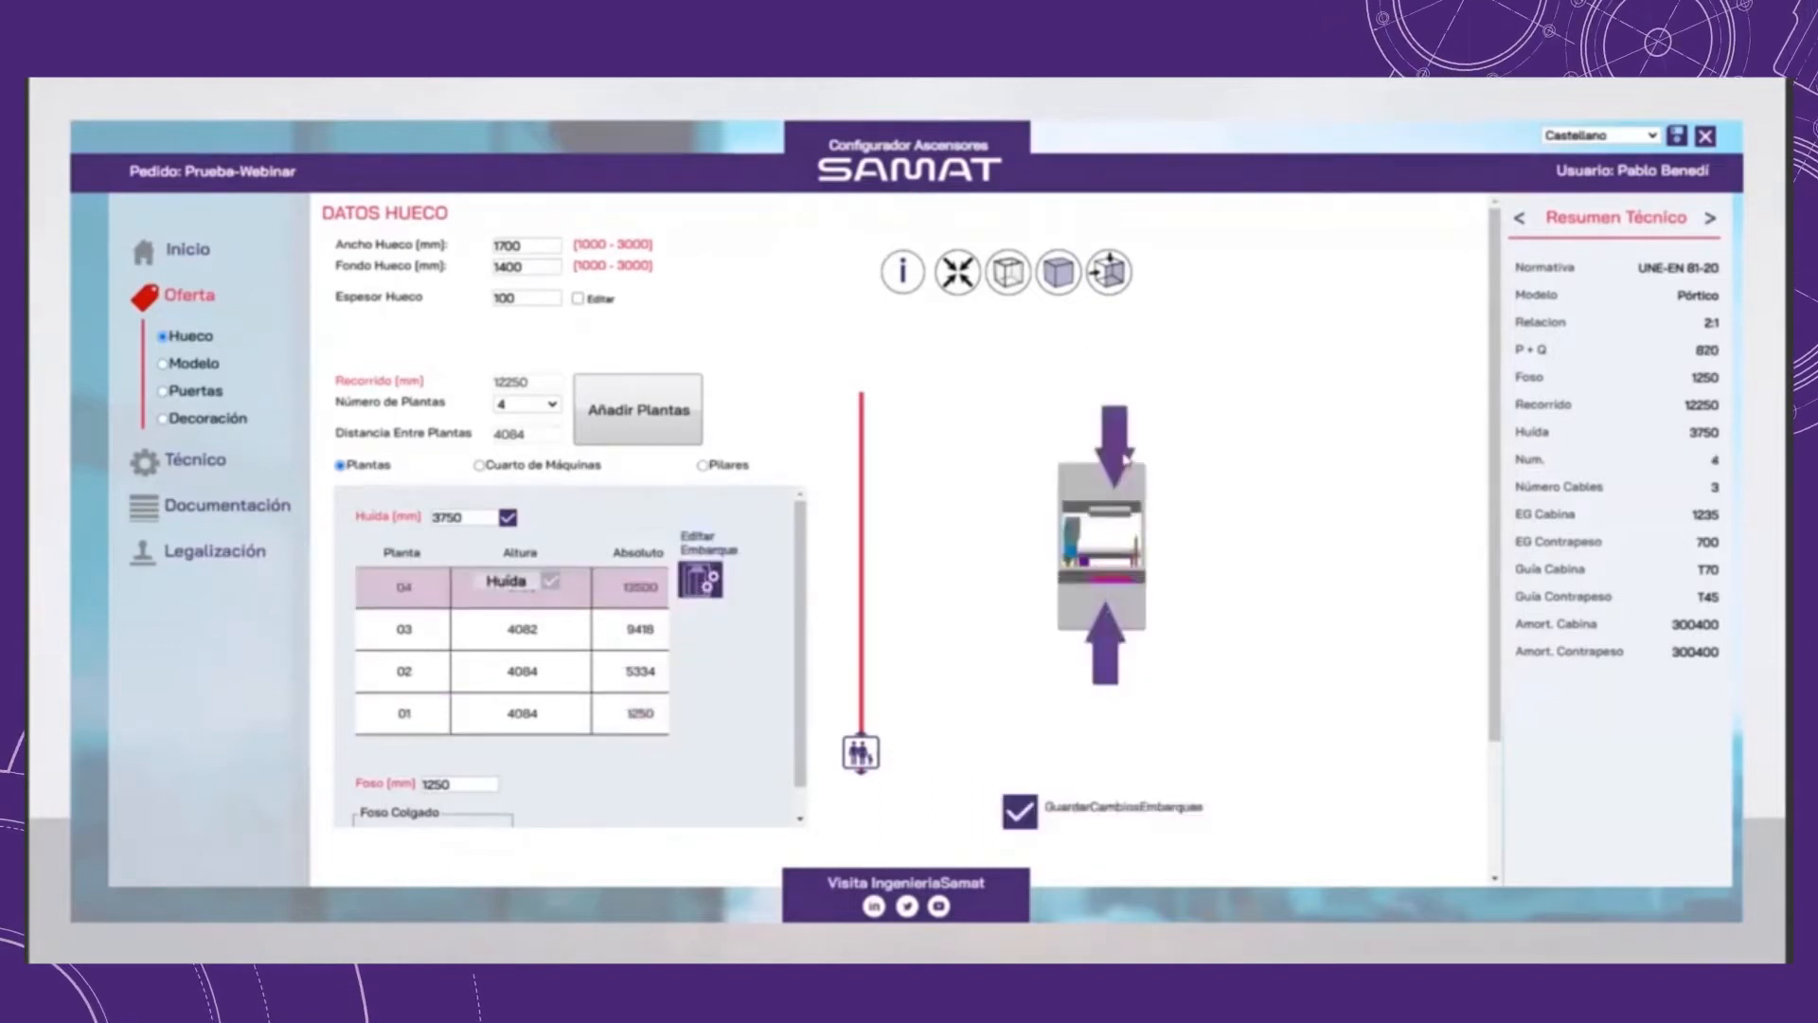
click(1030, 820)
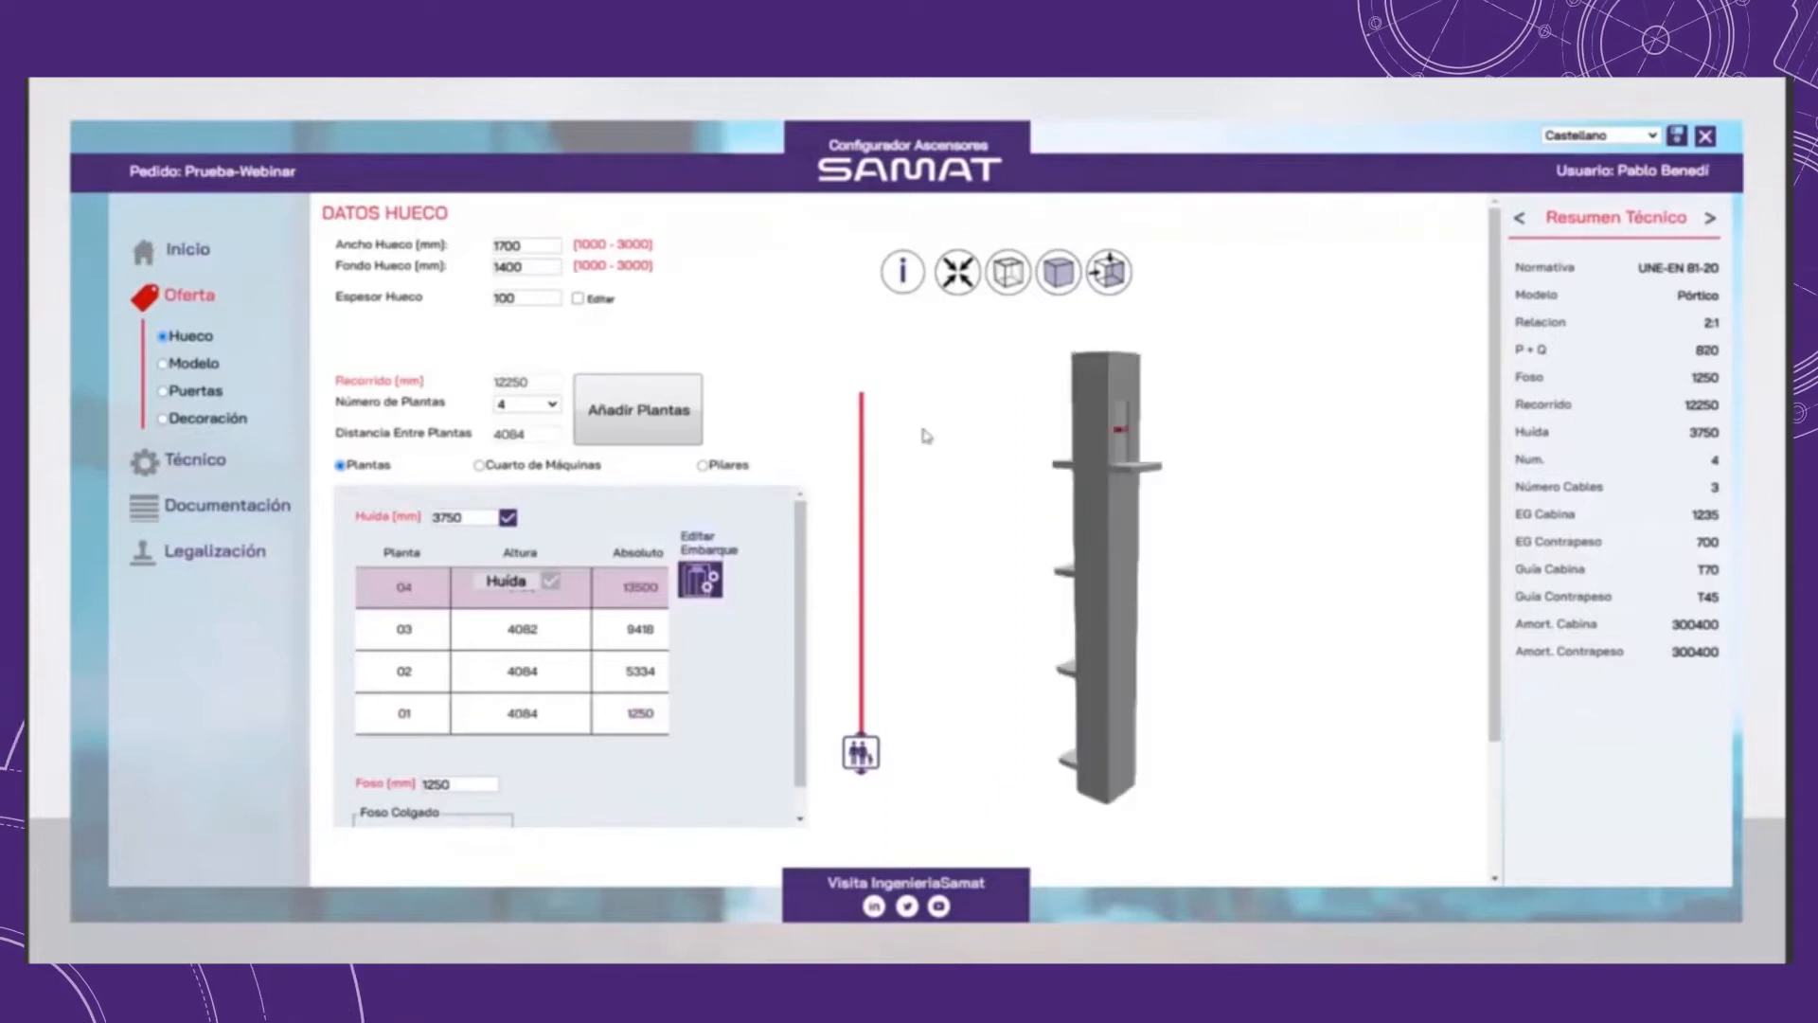
drag(822, 441, 1113, 492)
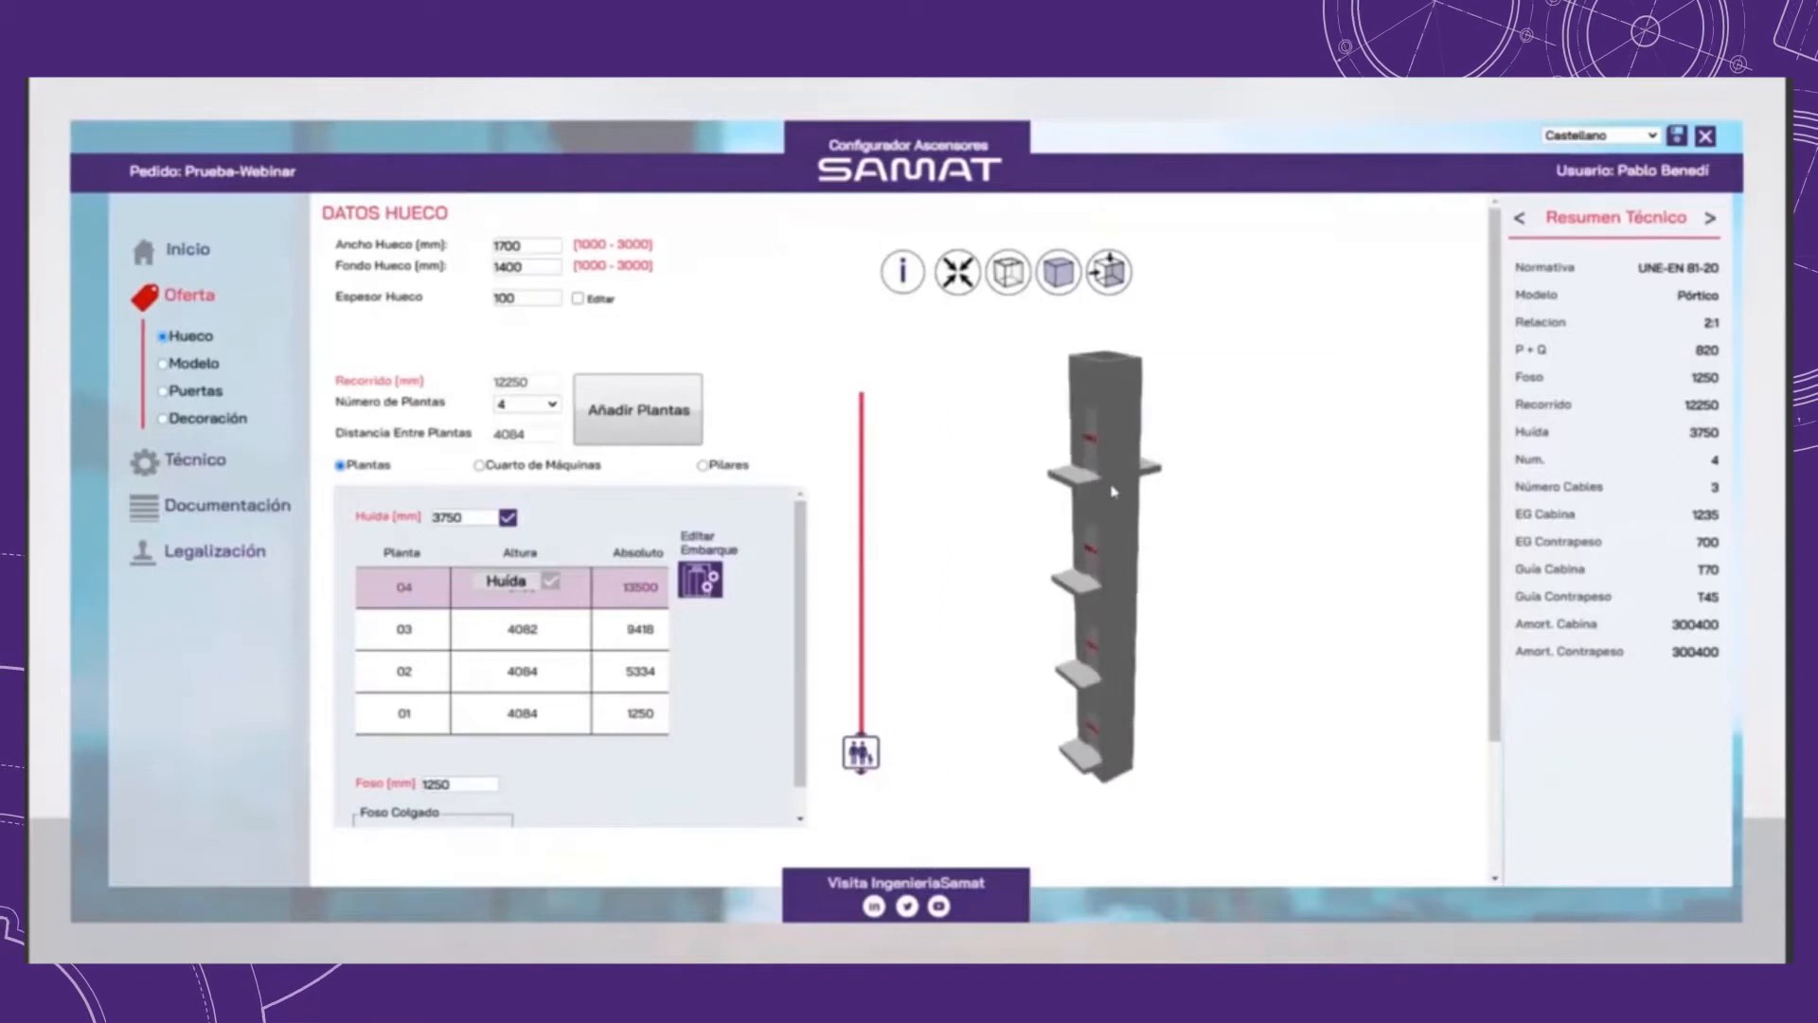
Step: Make the shaft walls transparent in the 3D model and examine the cabin, guide rails, landing doors and machine from several sides
click(1009, 278)
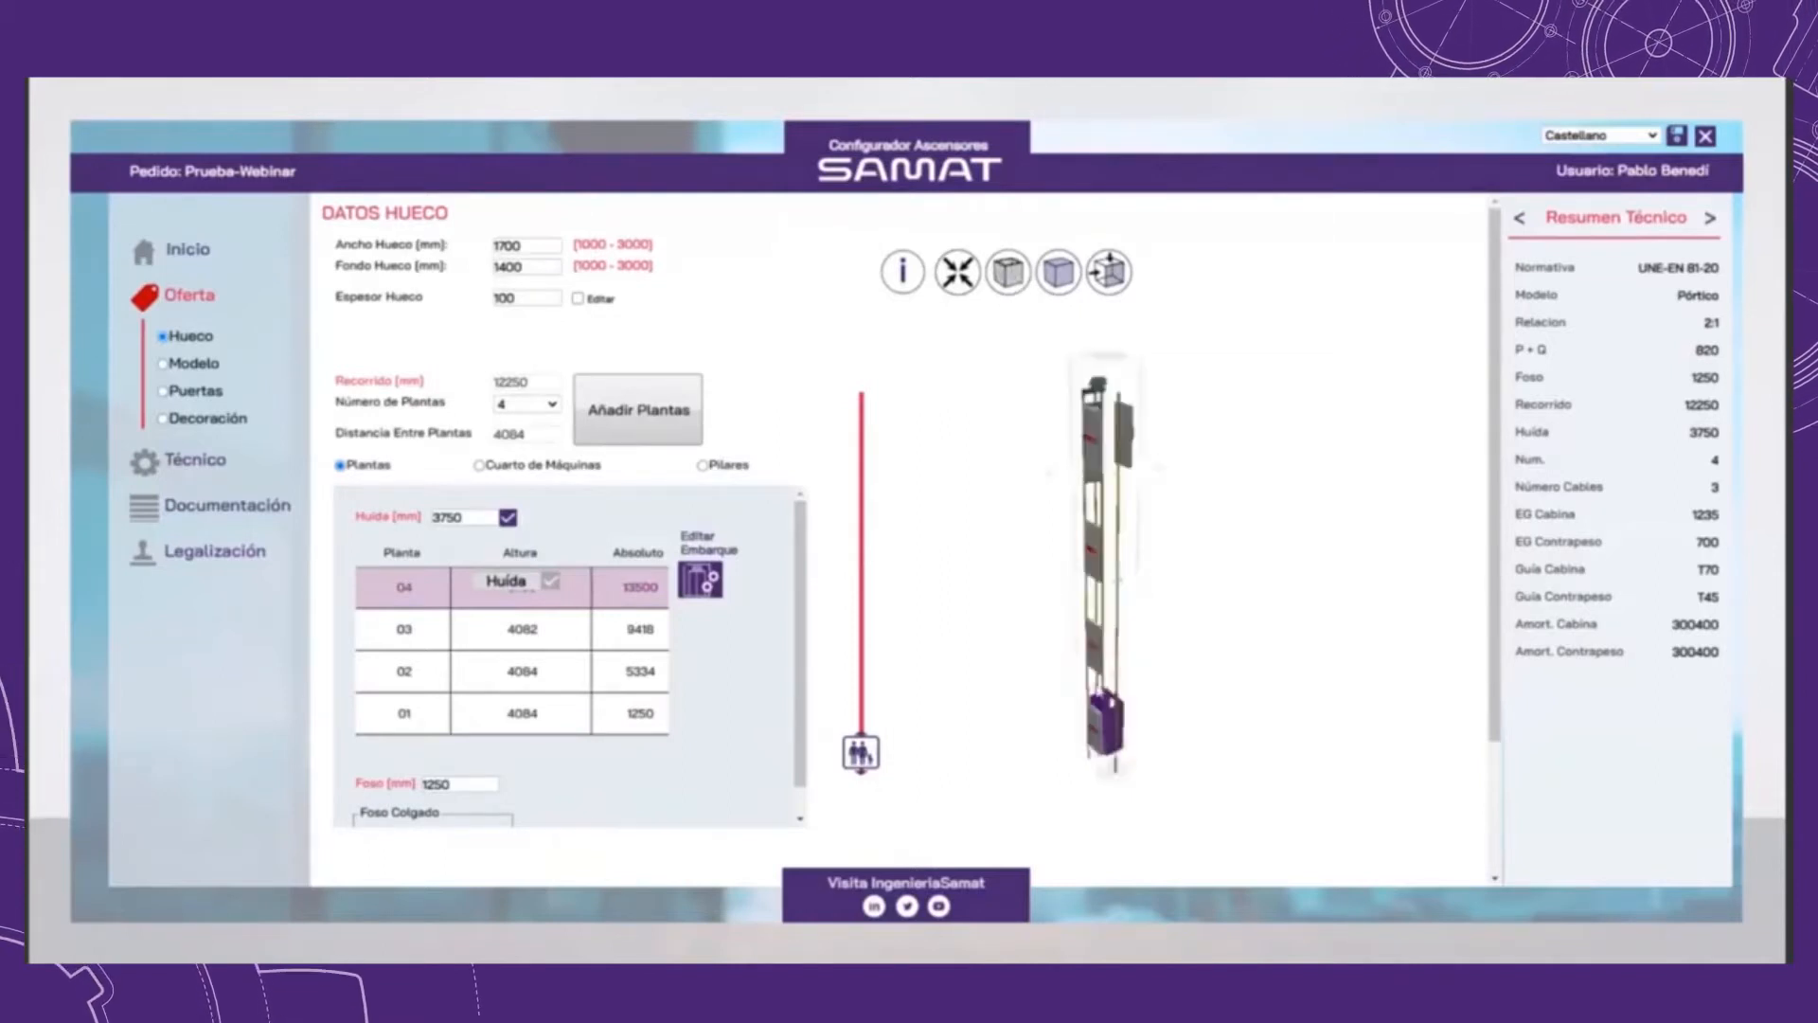
scroll(1121, 689, up, 5)
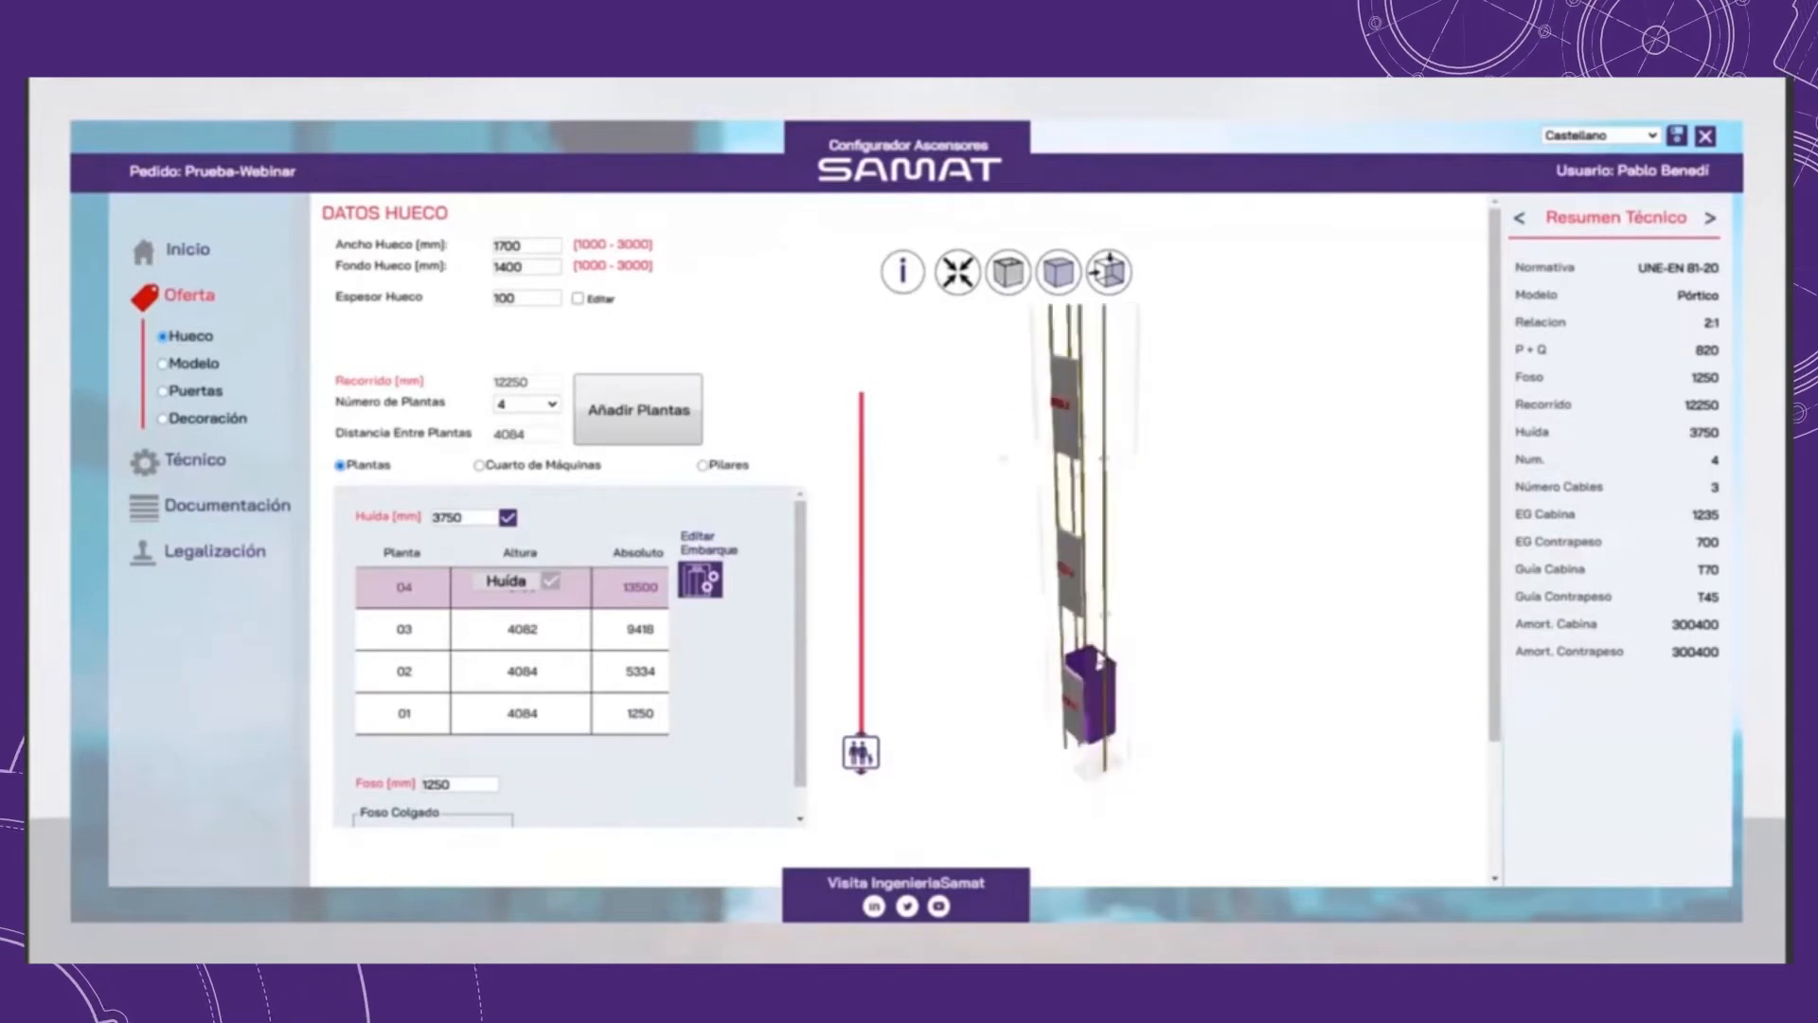
drag(1091, 712, 1088, 558)
right_drag(1088, 559, 1096, 649)
scroll(1118, 486, down, 3)
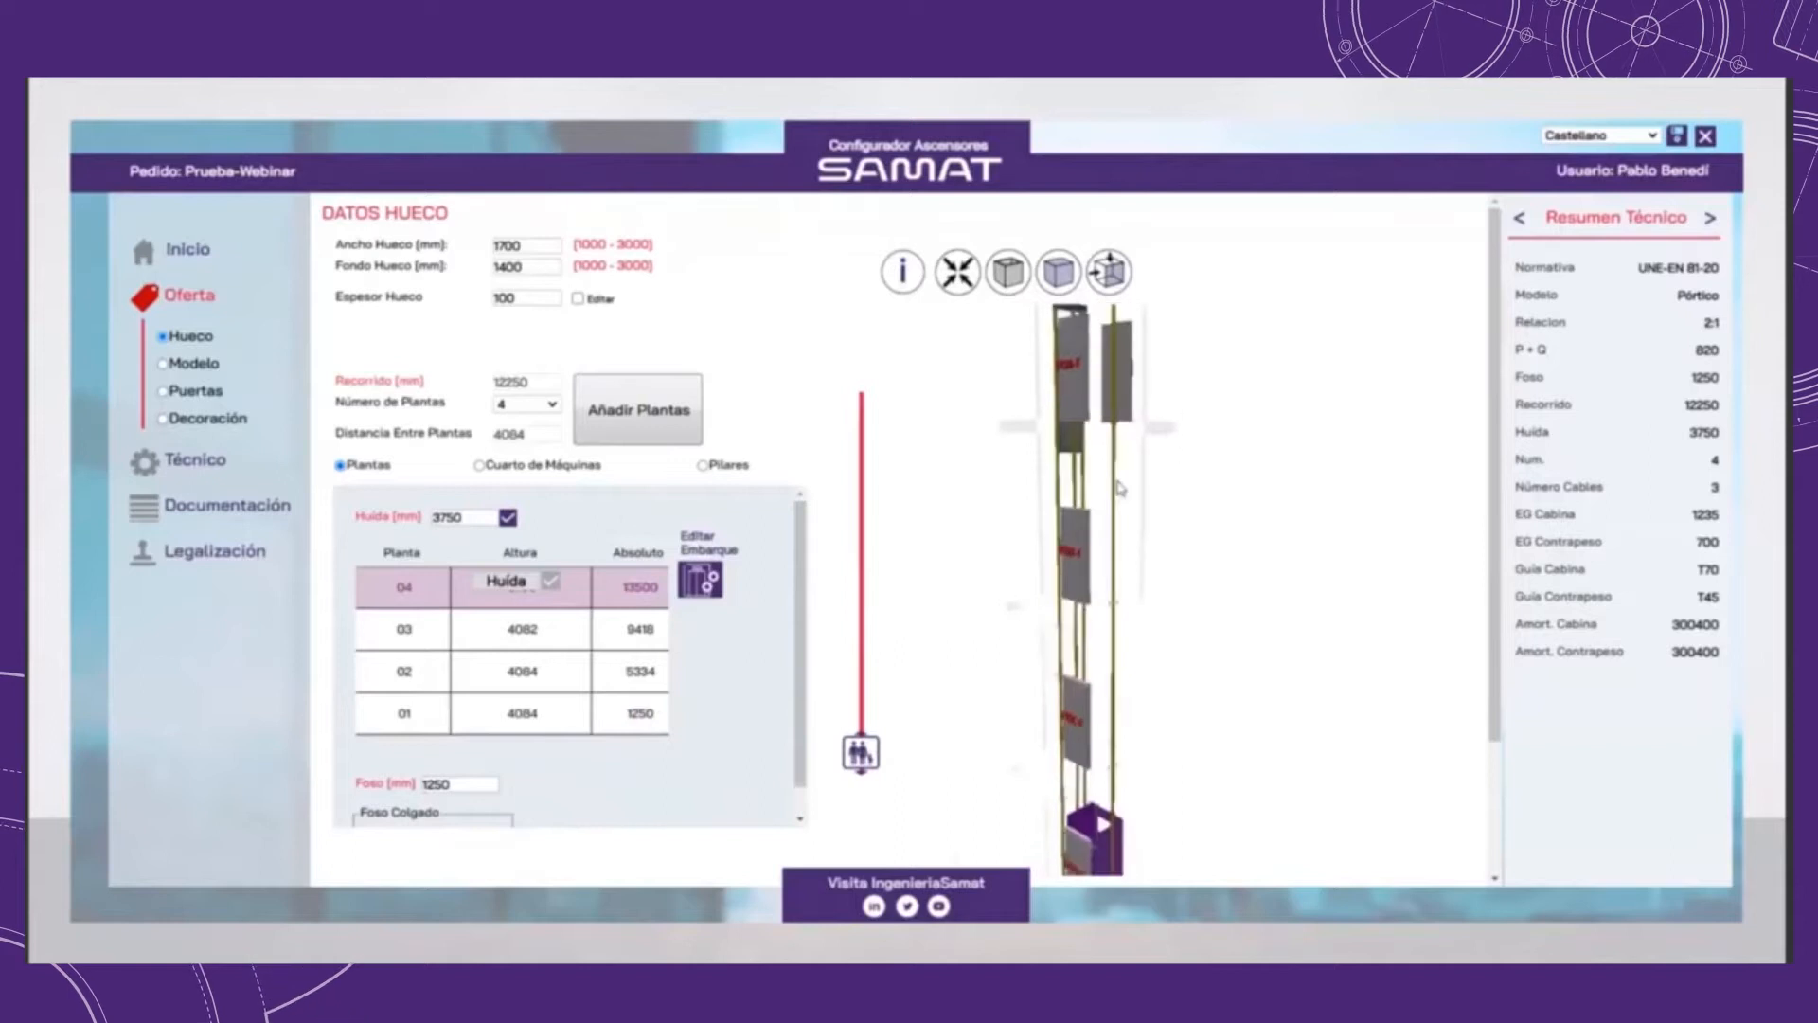
drag(1103, 546, 1110, 508)
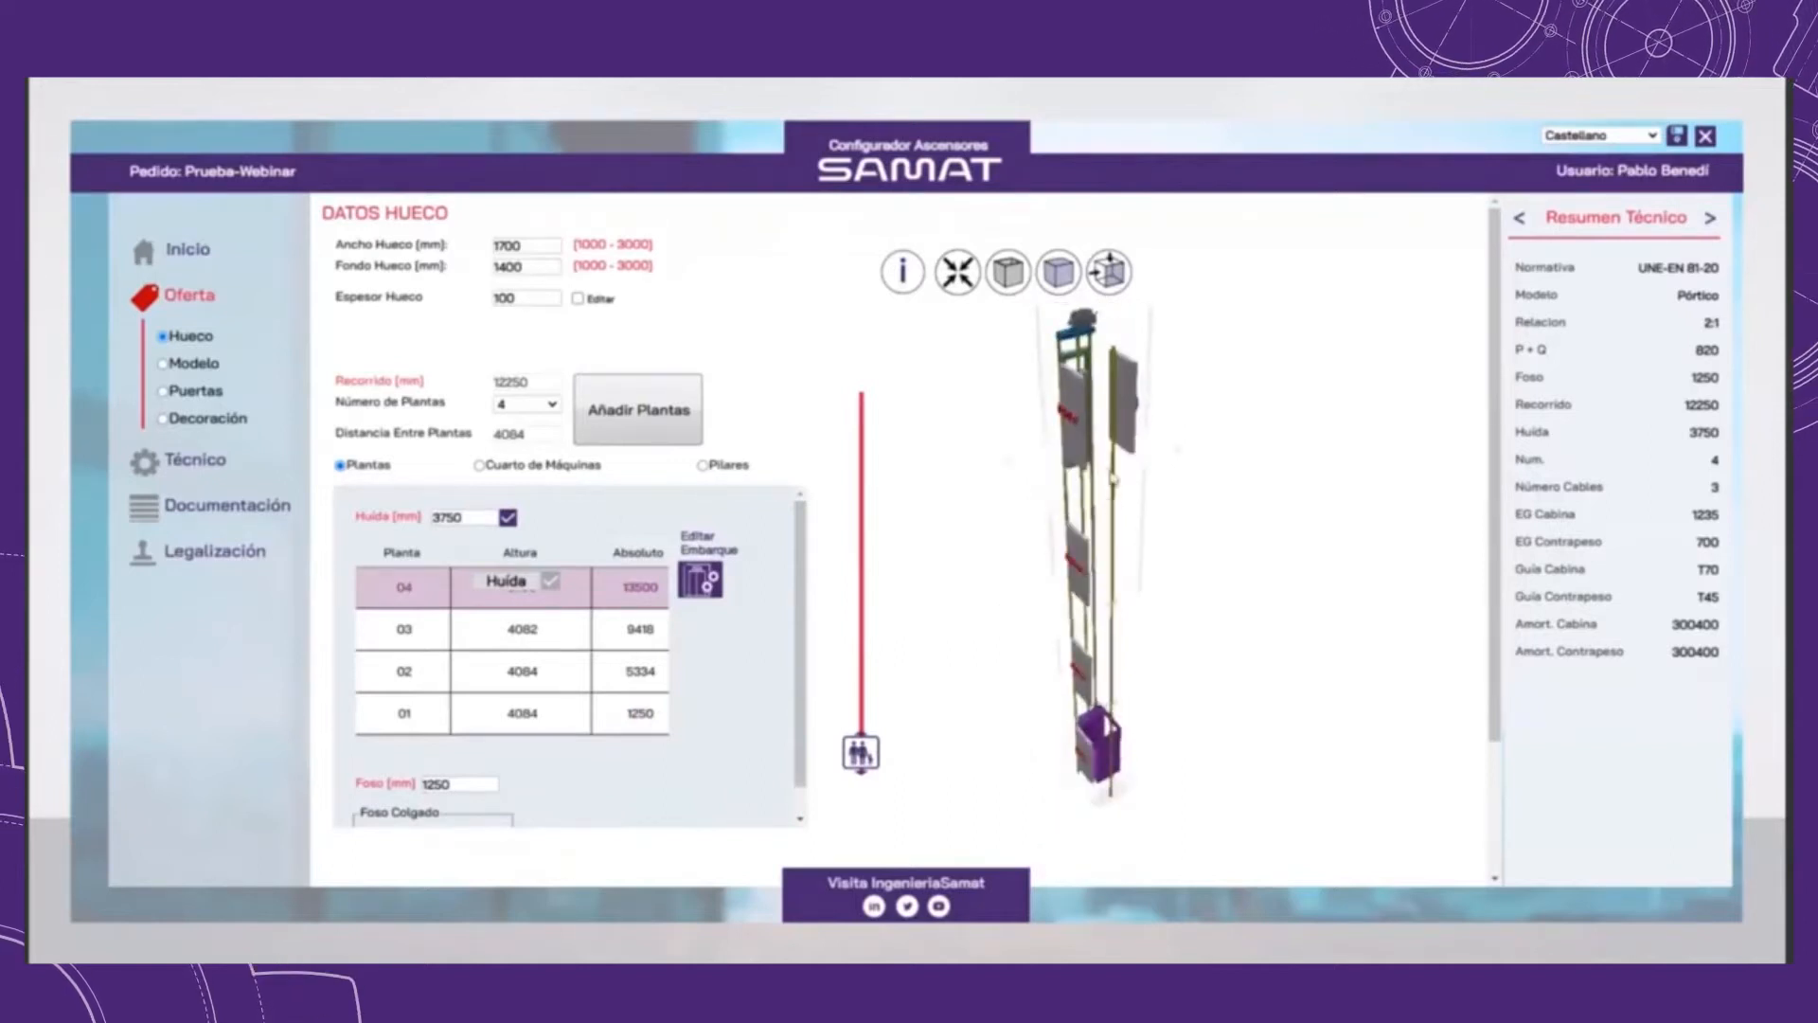
drag(1115, 478, 1095, 423)
scroll(1092, 426, up, 4)
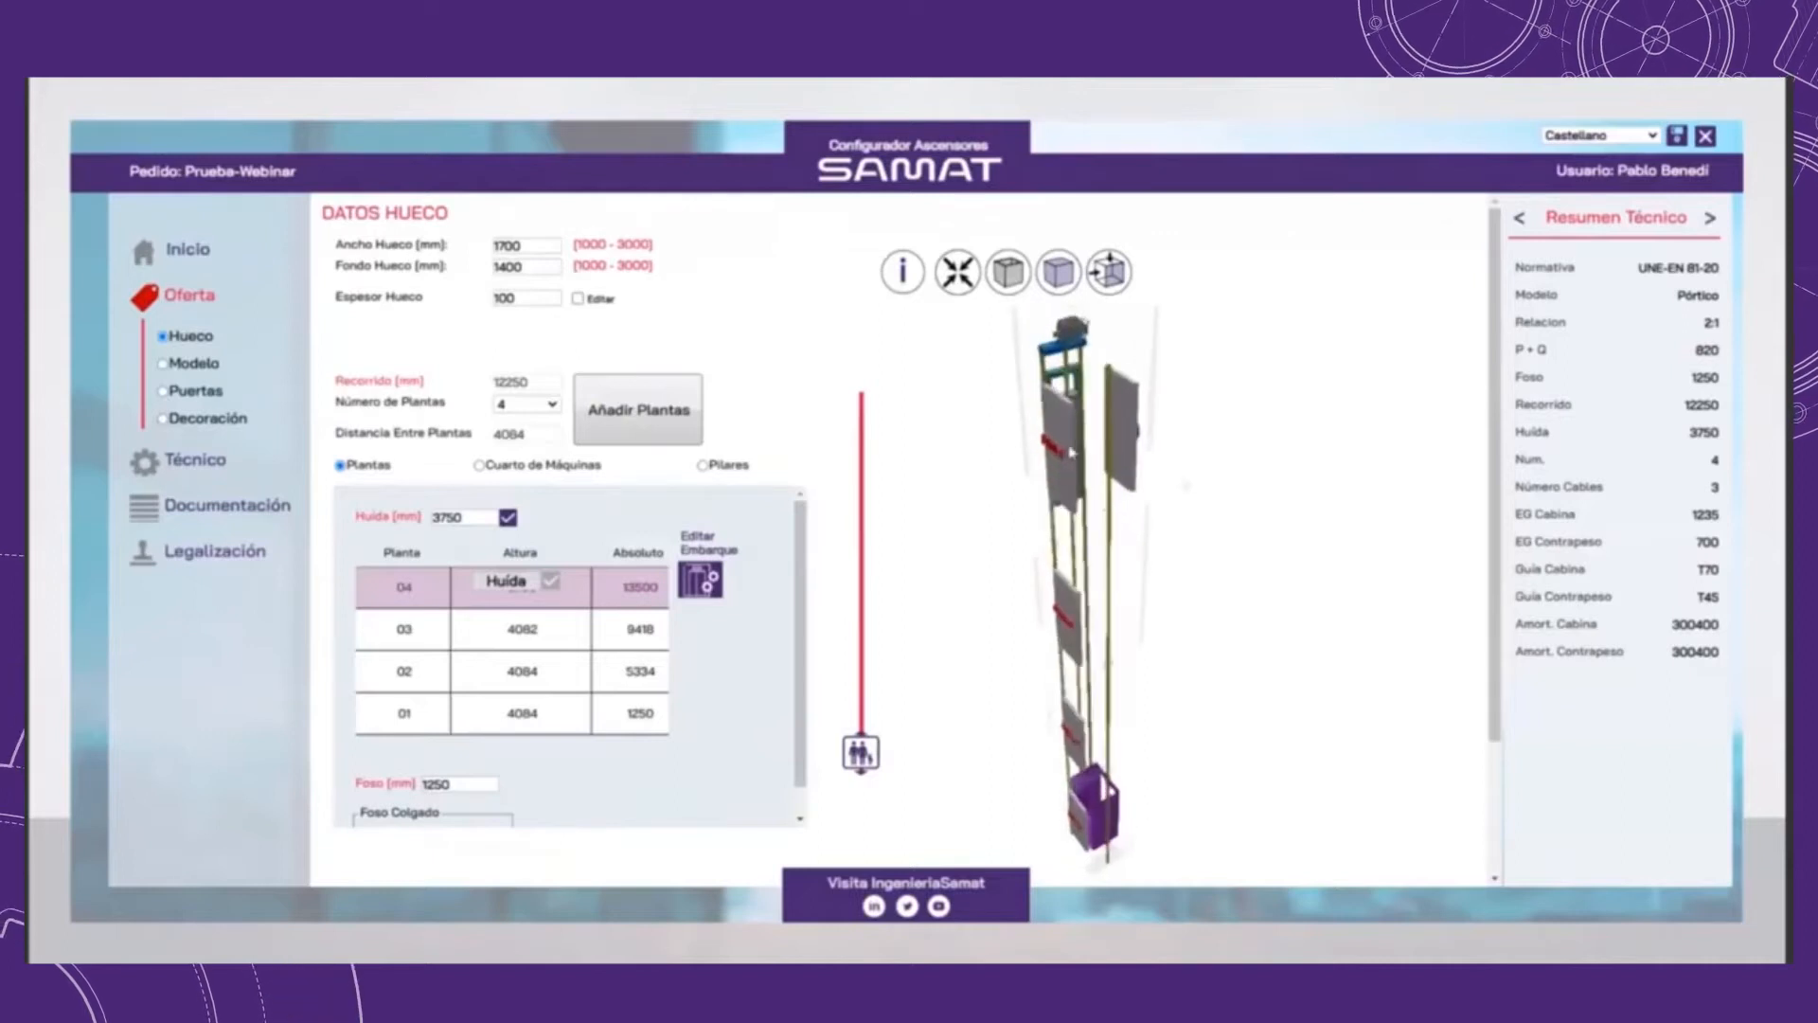
drag(1108, 450, 1089, 594)
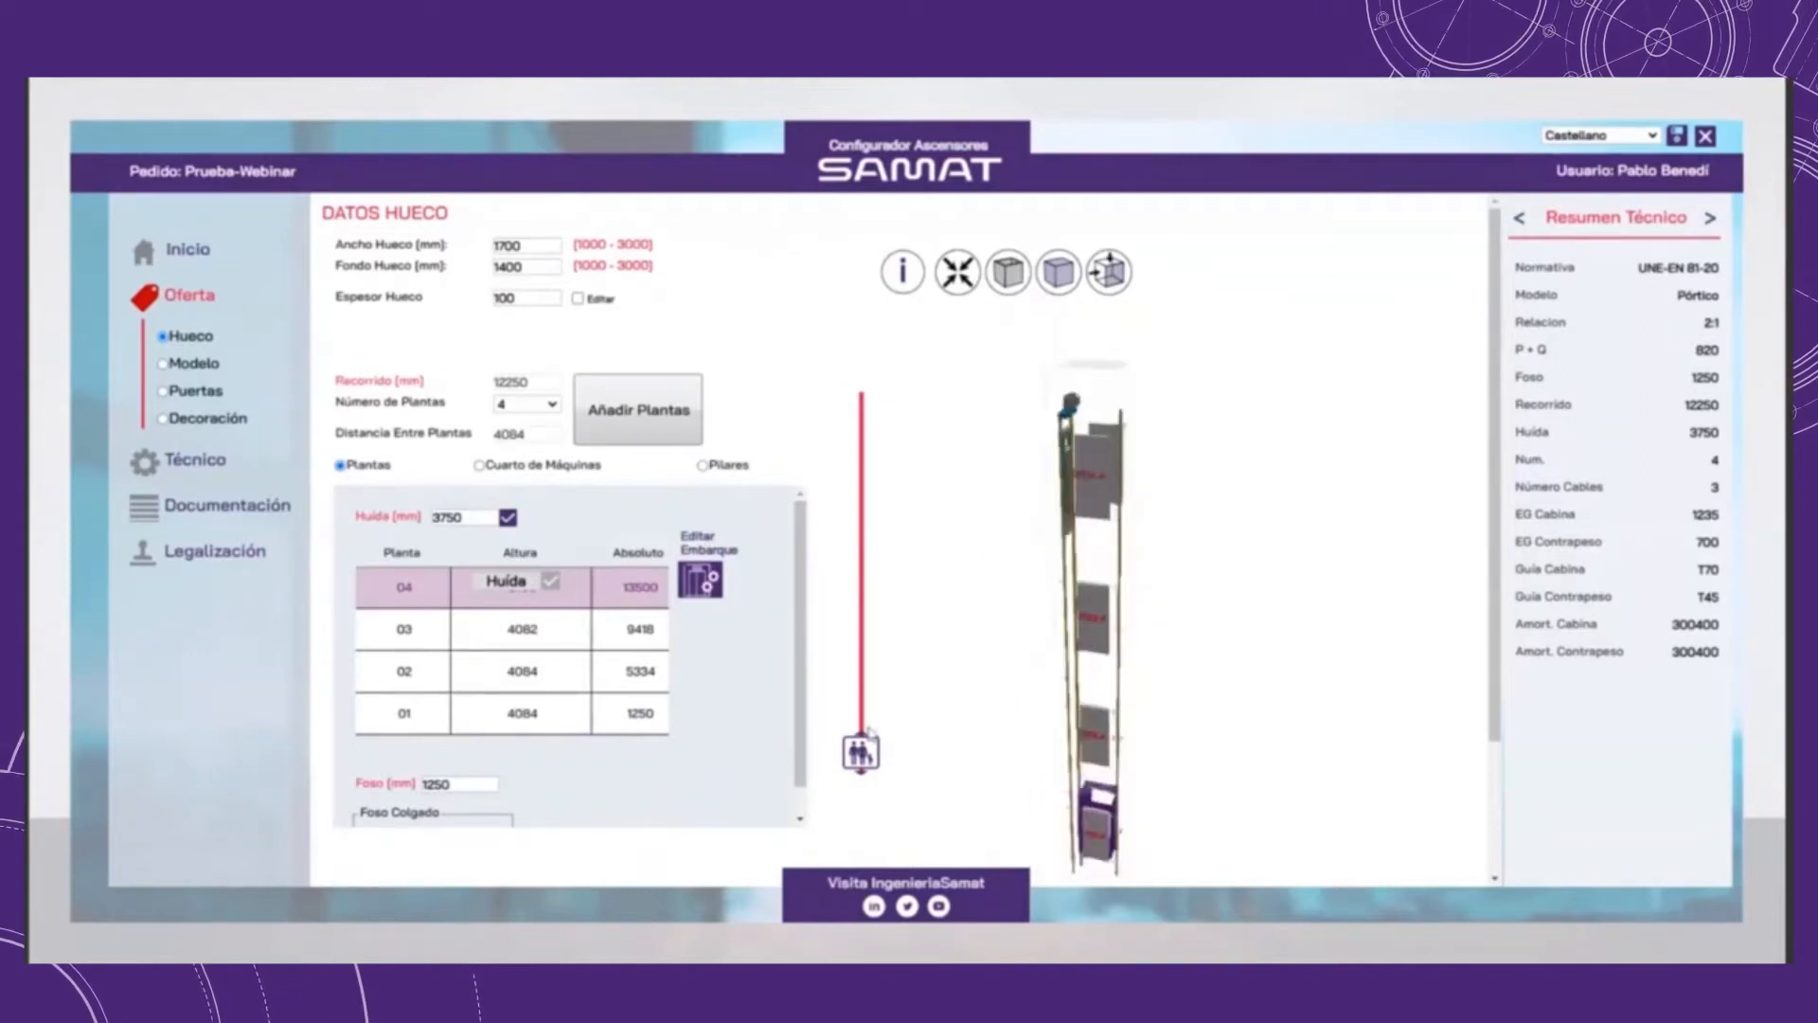
Step: Raise the cabin to the upper part of its travel in the 3D model and examine the counterweight's position below
click(865, 652)
drag(864, 653, 872, 517)
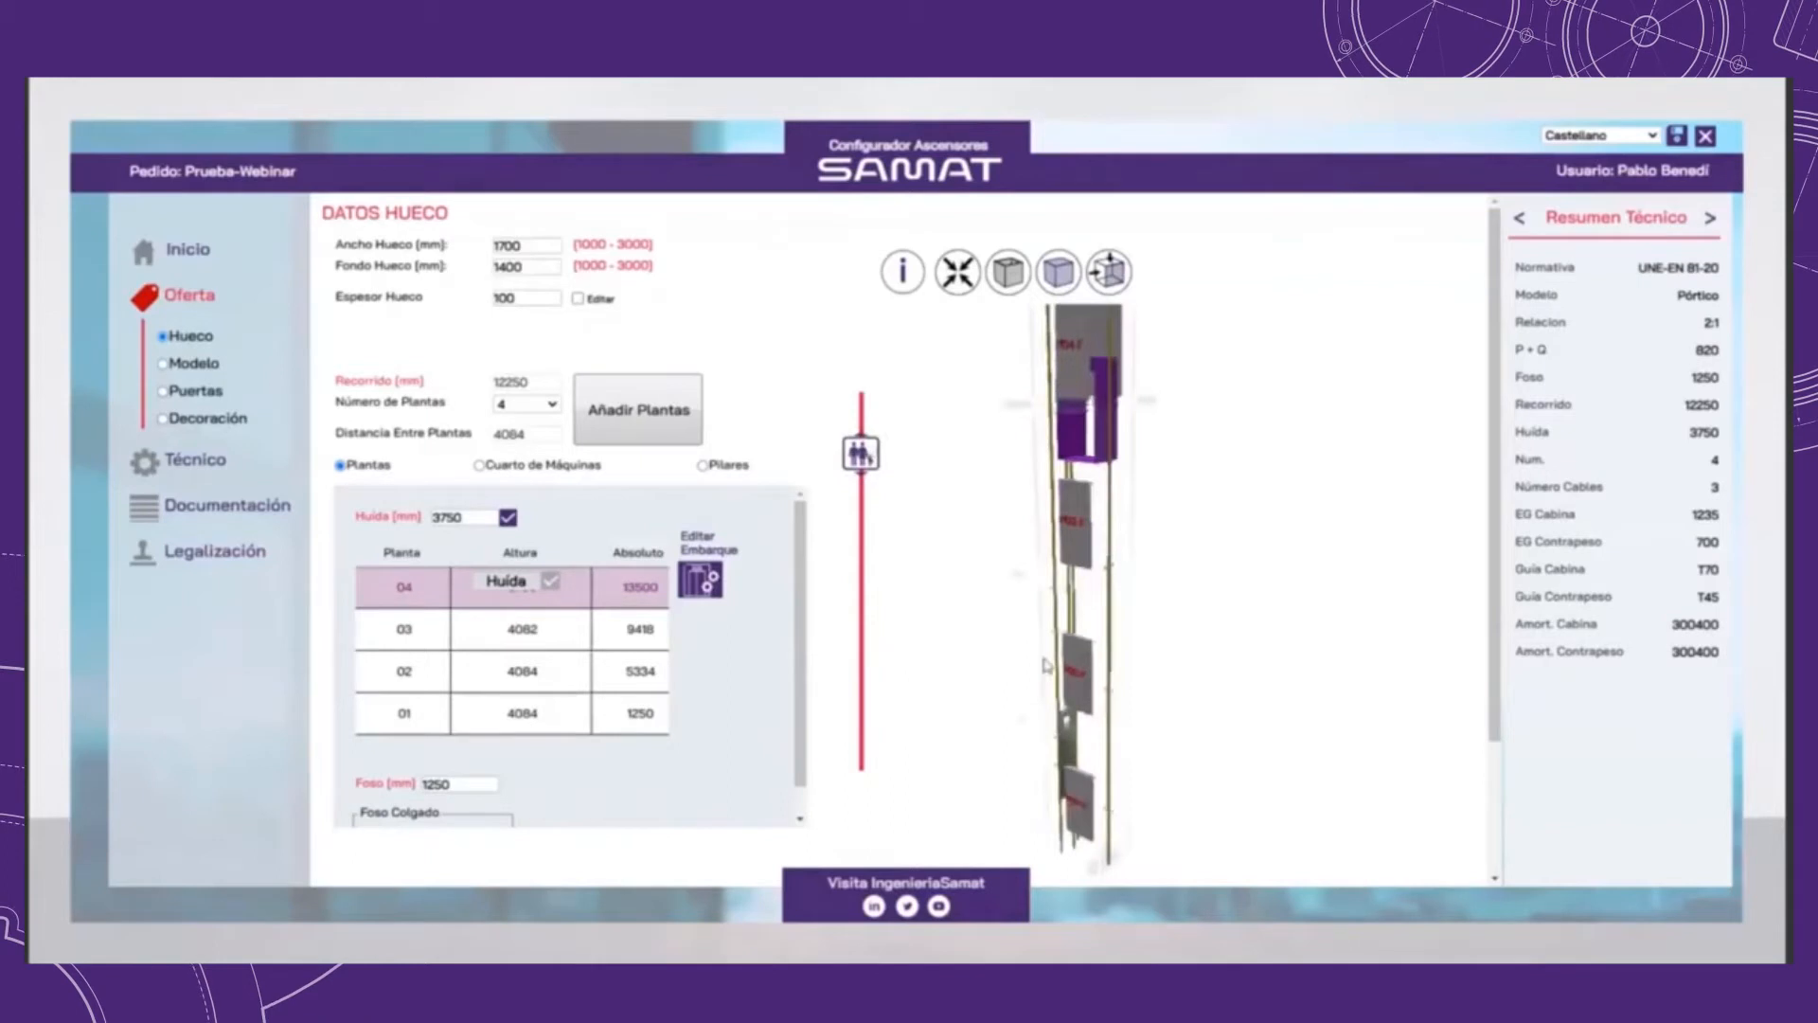
mouse_move(1101, 690)
mouse_down()
mouse_move(1110, 663)
mouse_move(1089, 674)
mouse_up()
scroll(1075, 691, up, 3)
right_drag(1062, 702, 1033, 595)
scroll(1033, 594, up, 1)
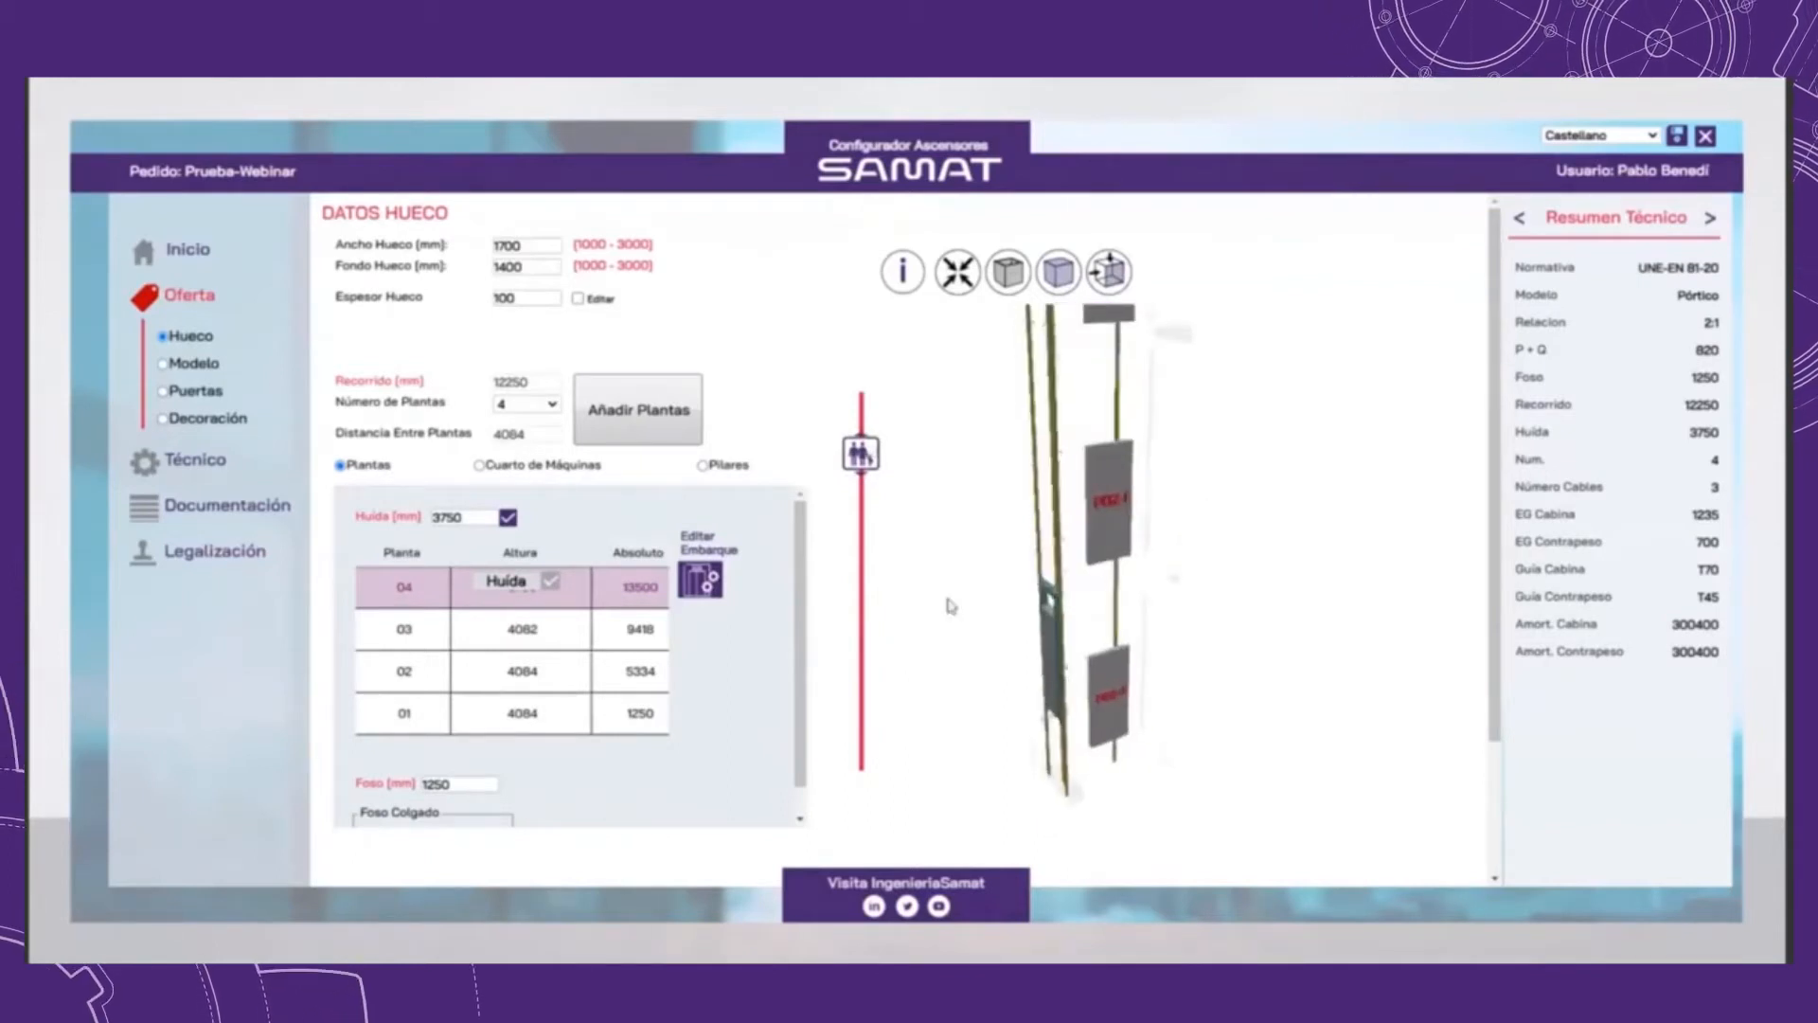
Step: Run the cabin between the middle and upper part of the shaft to examine its travel, and make the shaft walls opaque again
click(861, 406)
scroll(1098, 817, down, 3)
right_drag(1105, 448, 1077, 544)
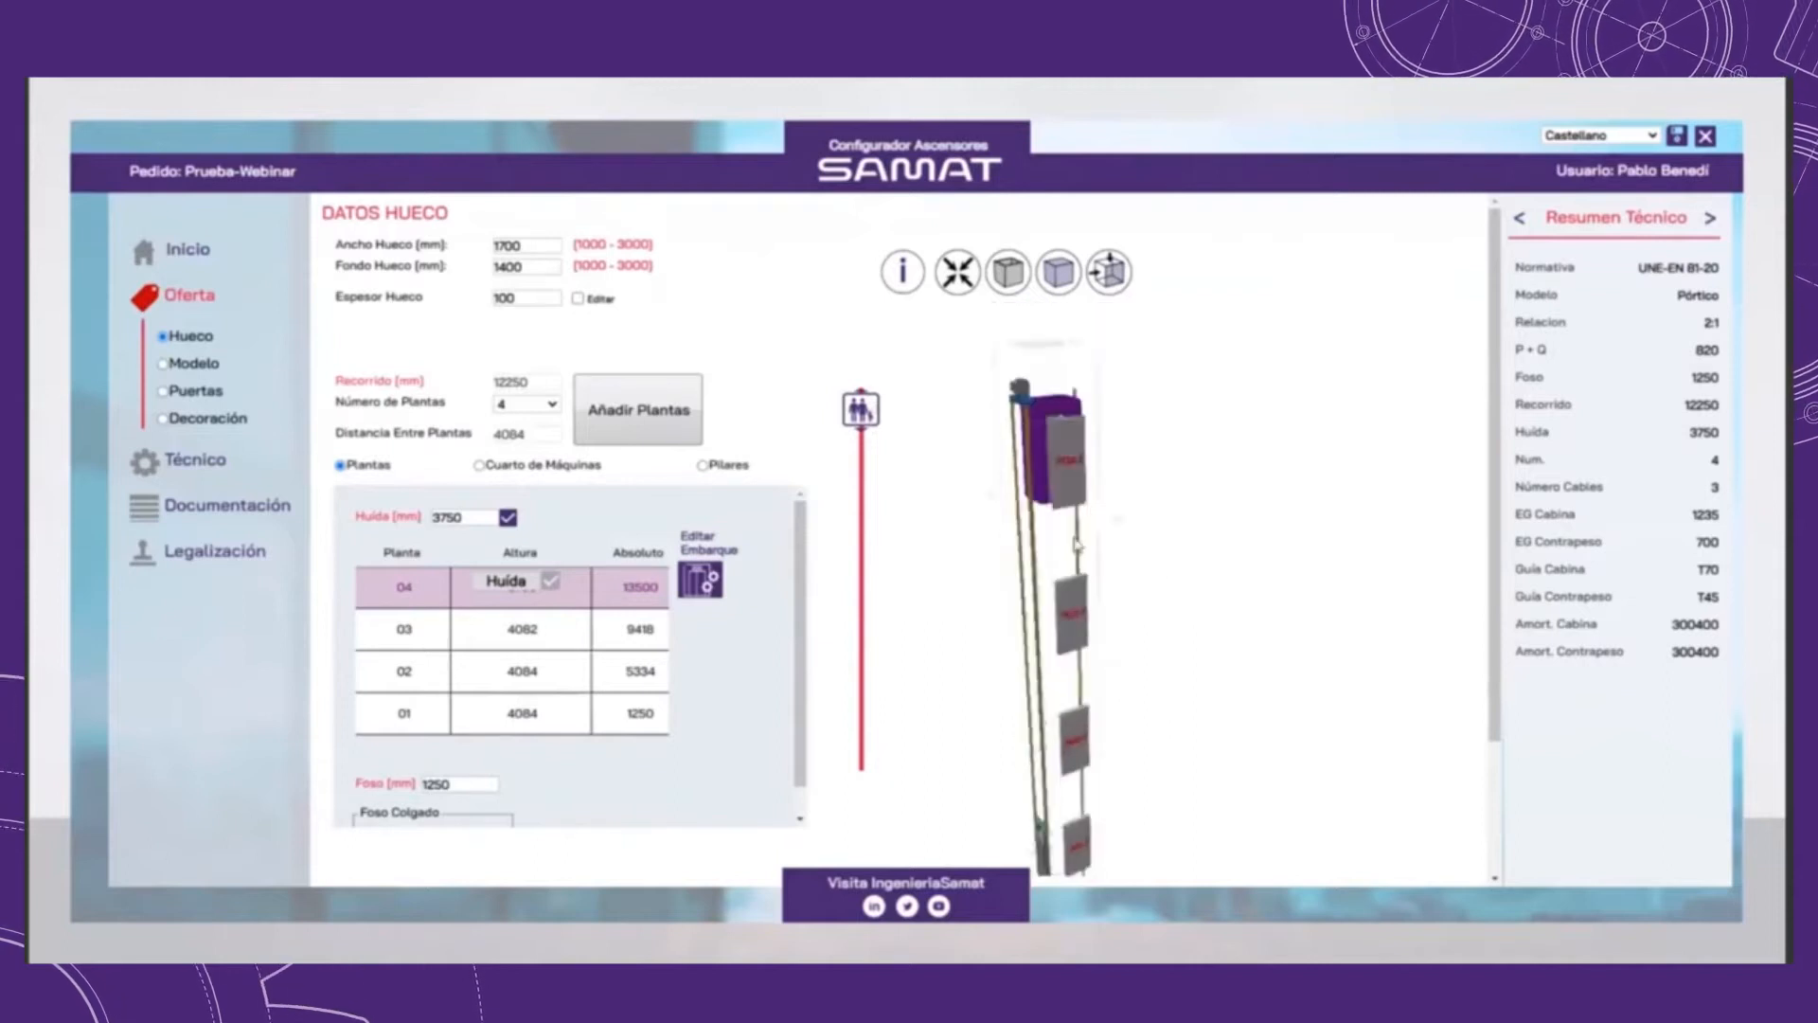
click(862, 545)
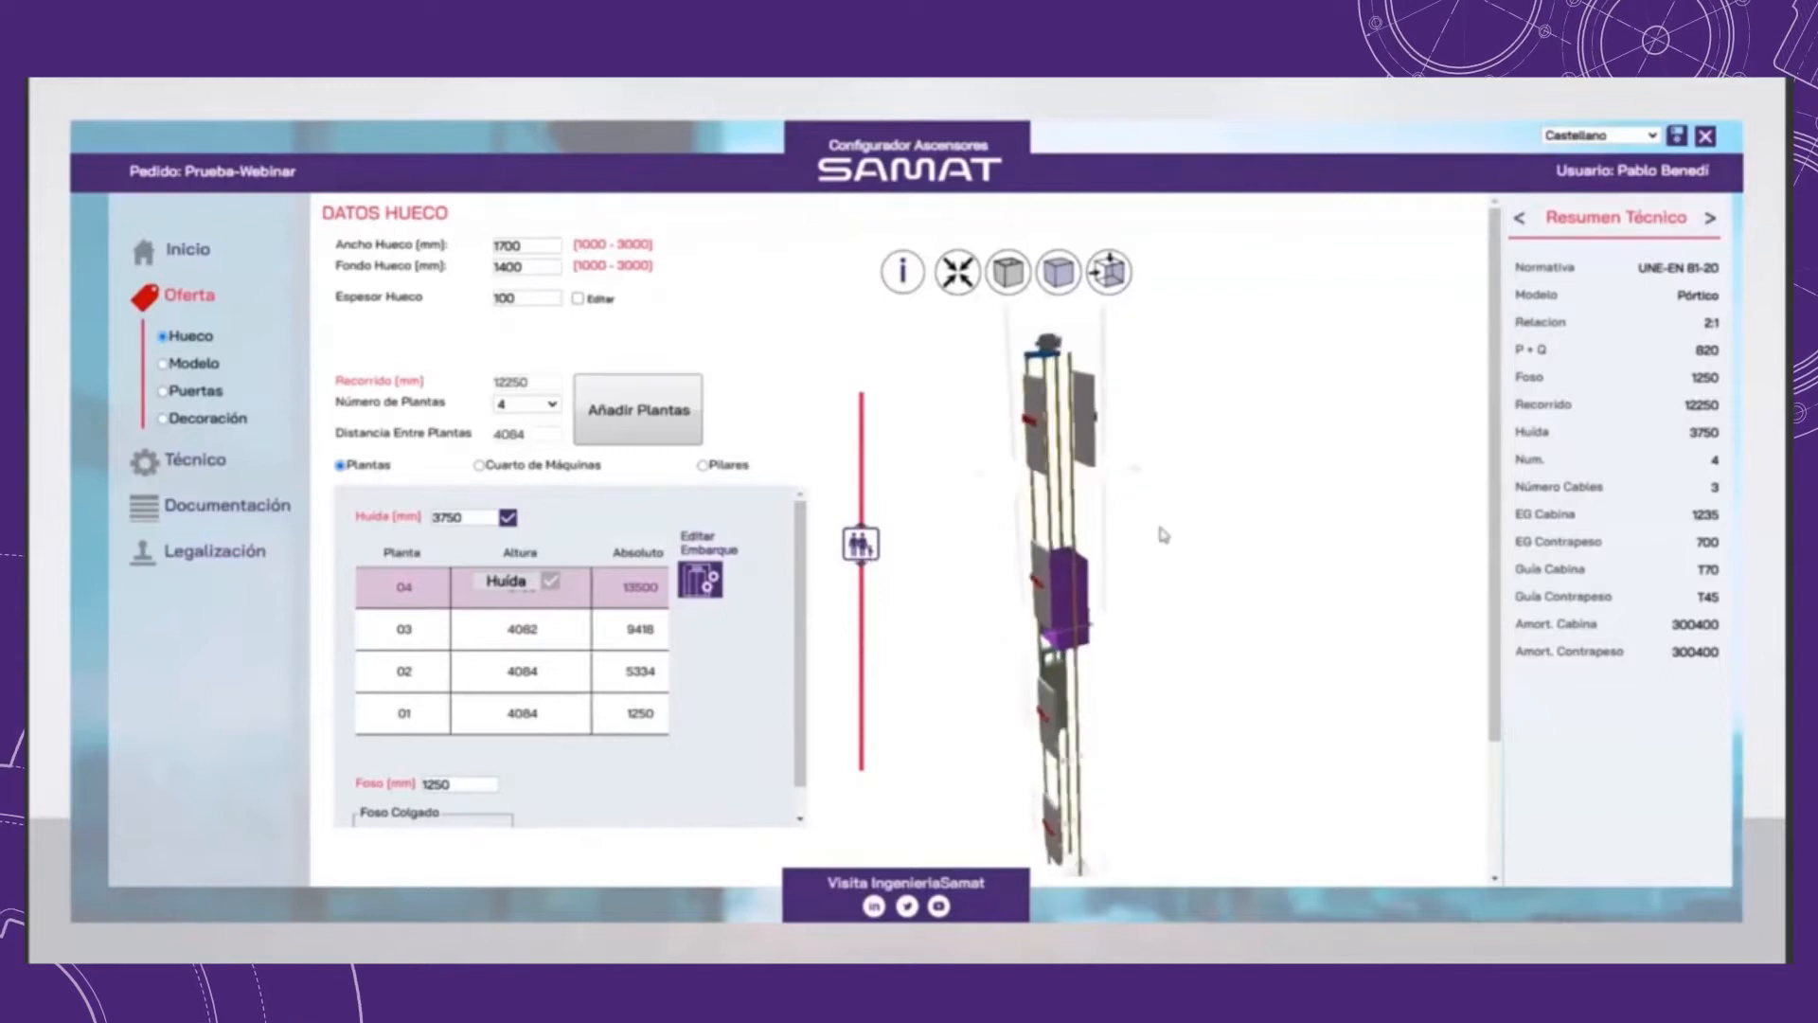
drag(861, 544, 880, 472)
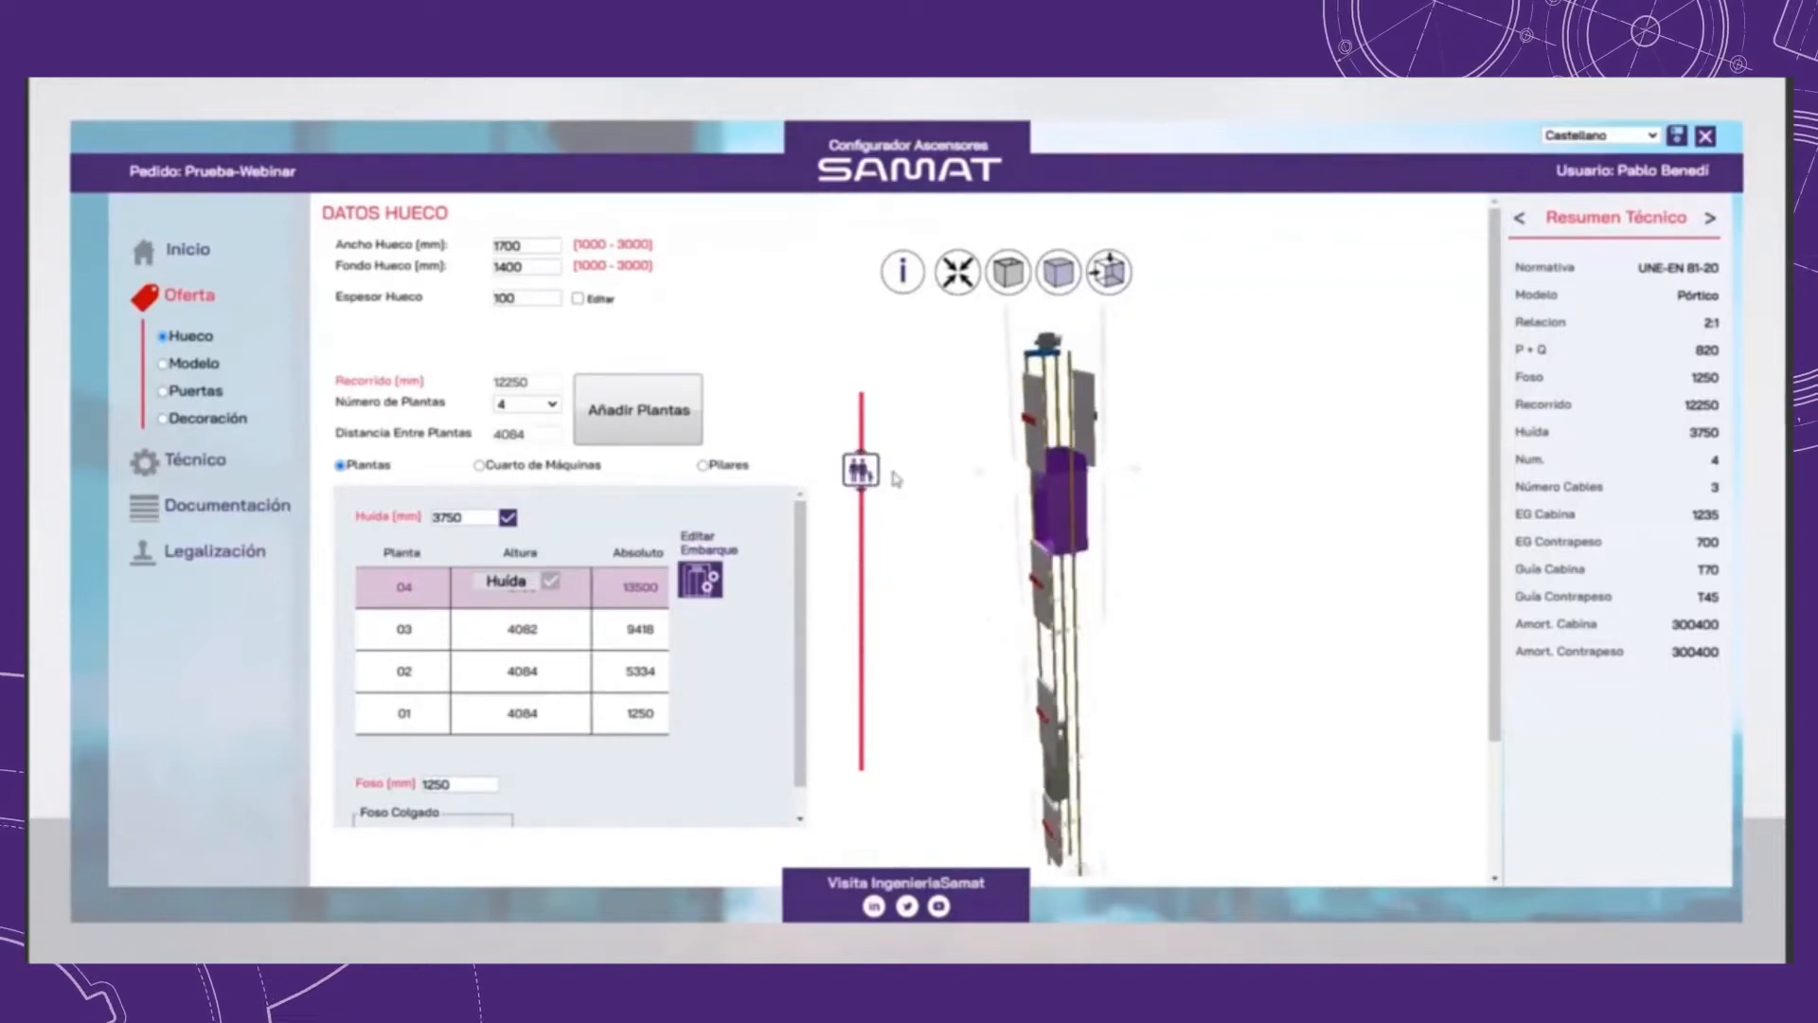
drag(1048, 492, 1082, 524)
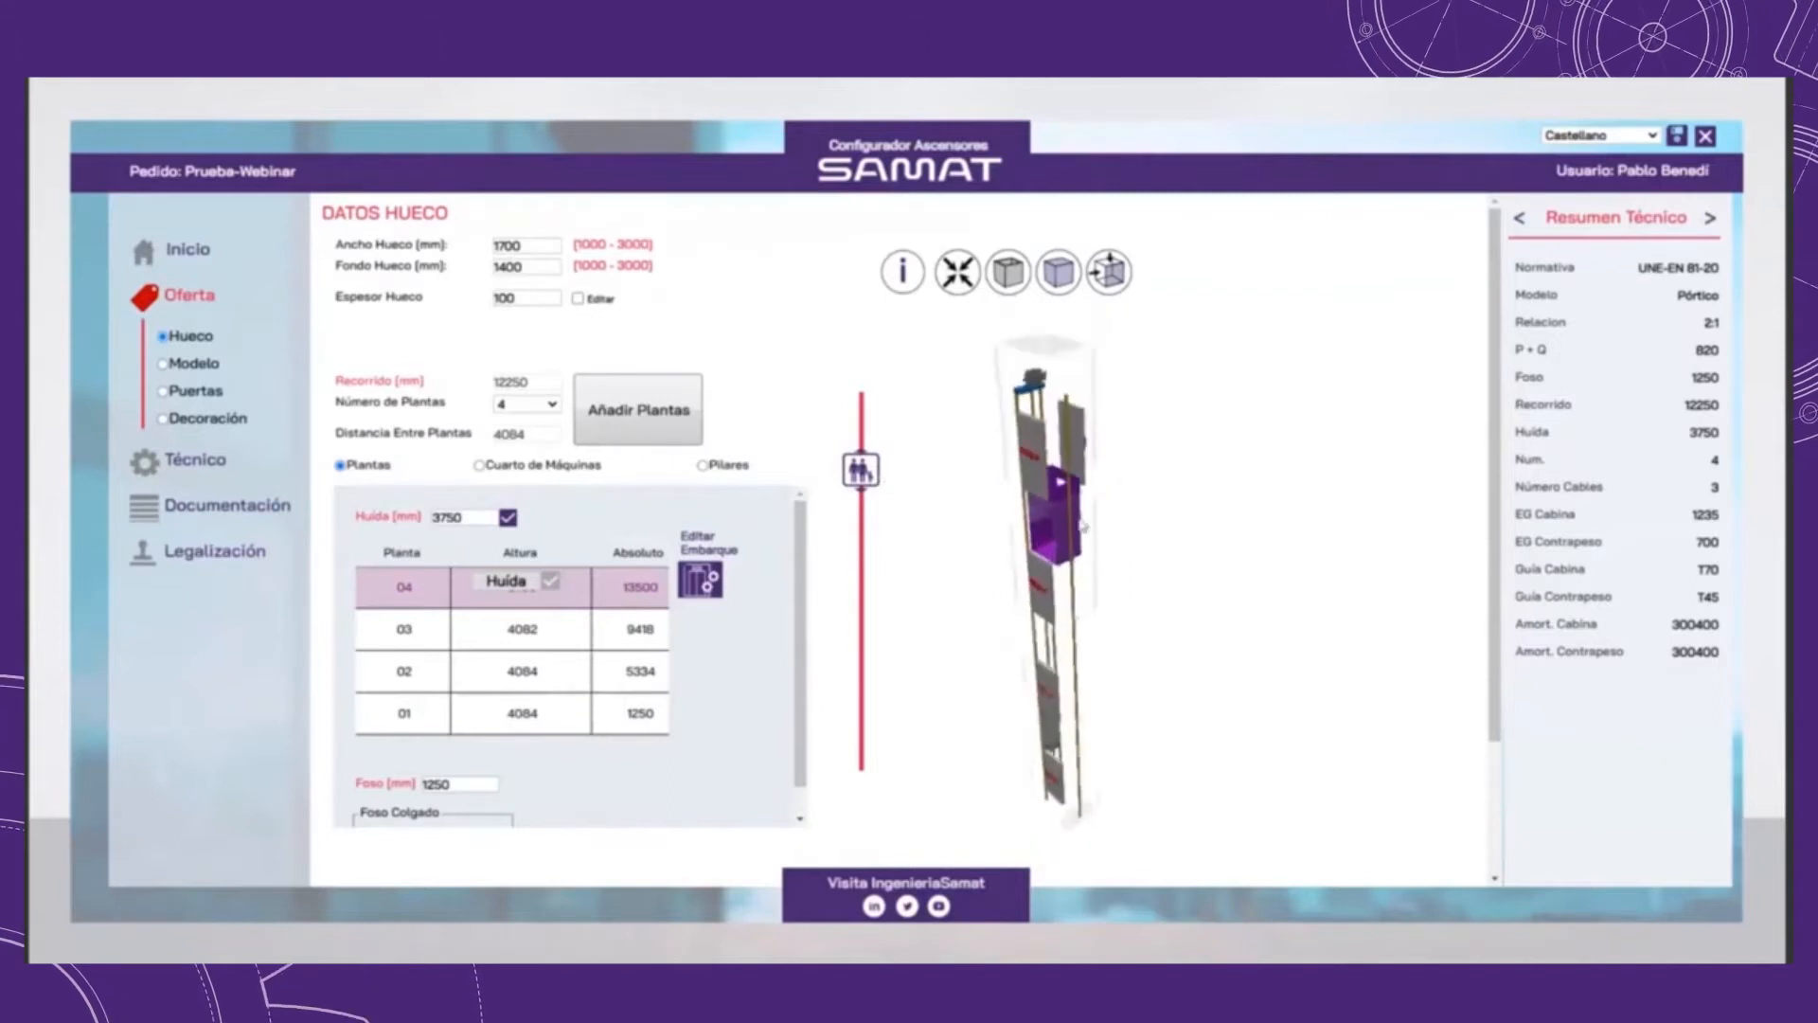
click(1008, 272)
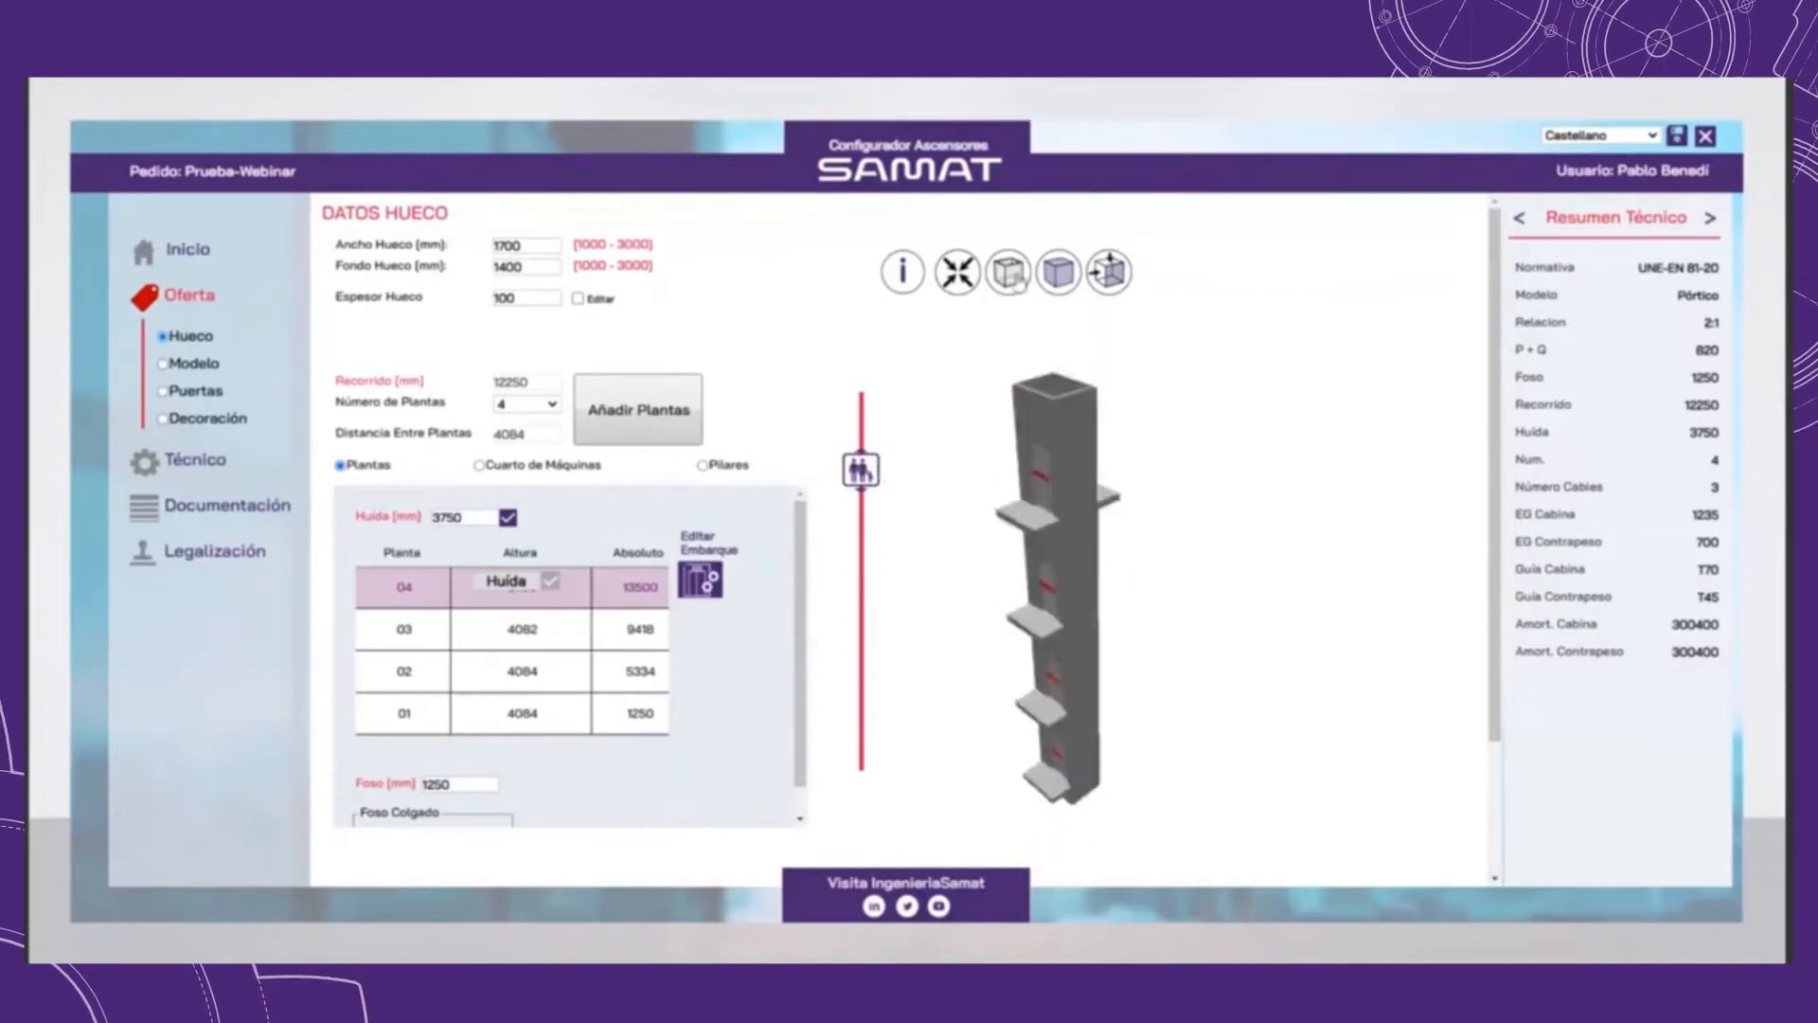
Step: Add a machine room (Cuarto Maquinas) and set its width and depth to 2500 mm
click(480, 466)
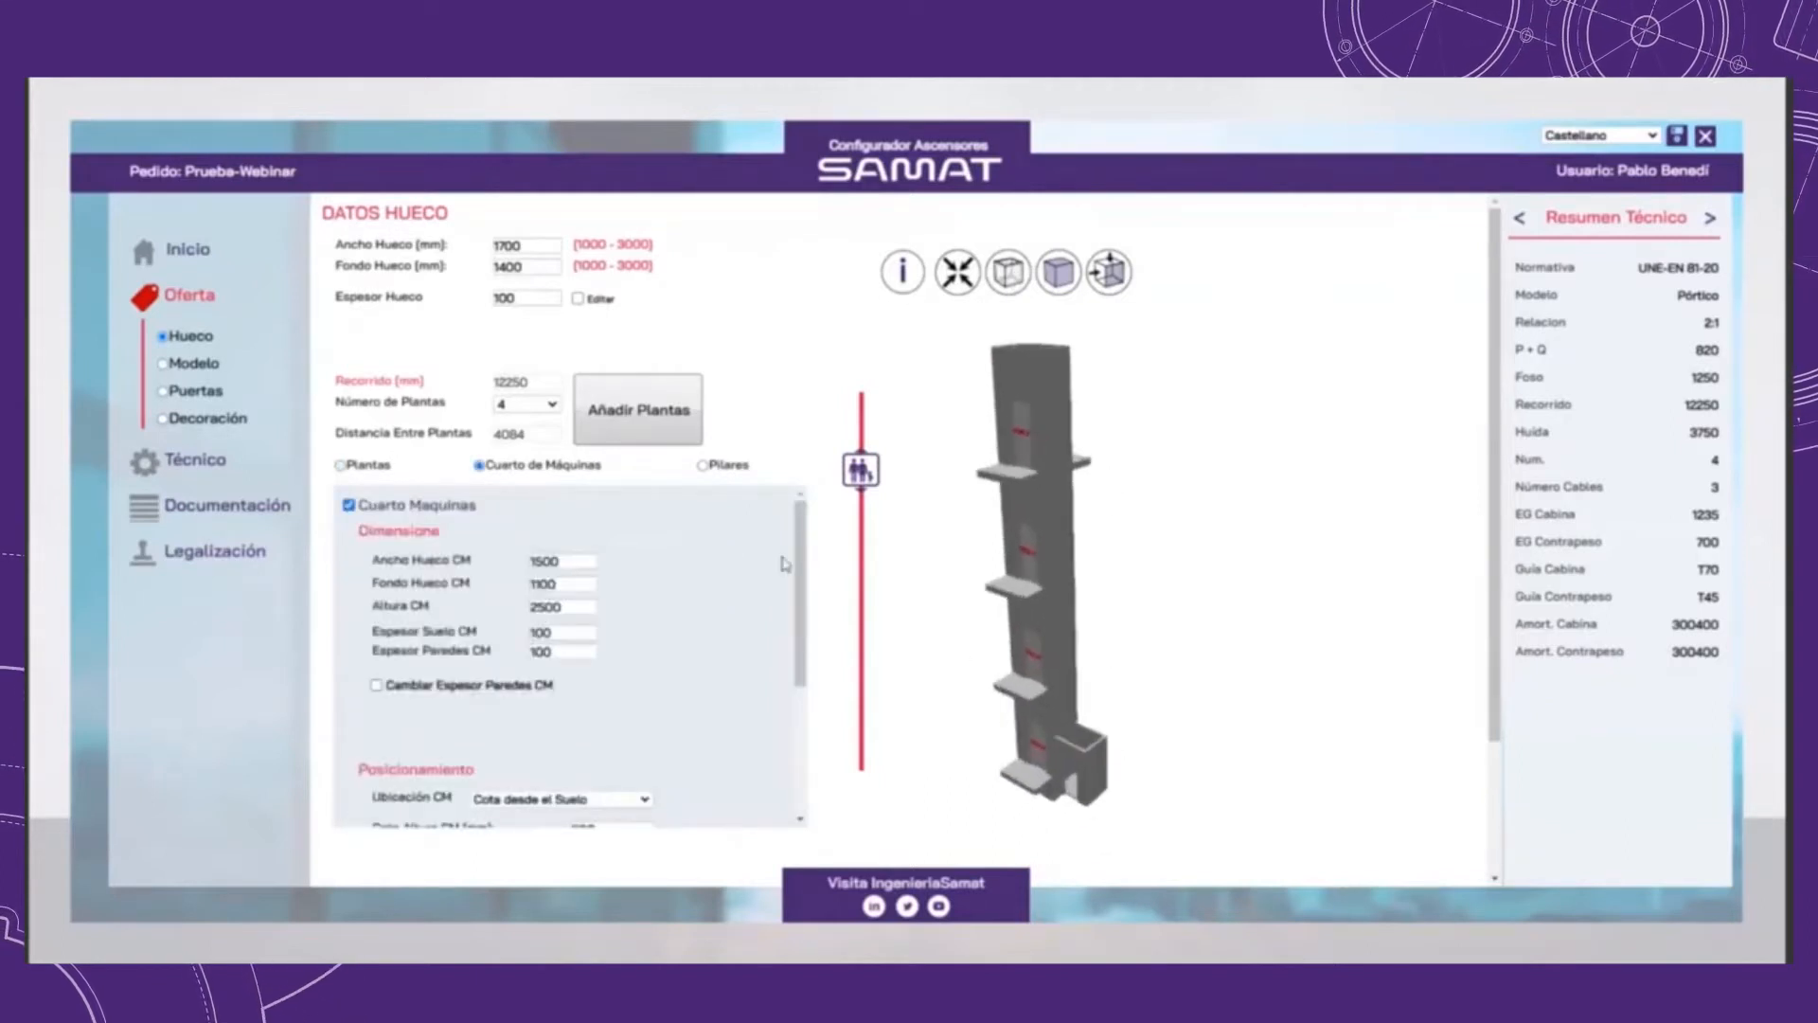
drag(798, 539, 798, 538)
double_click(547, 562)
text(2500)
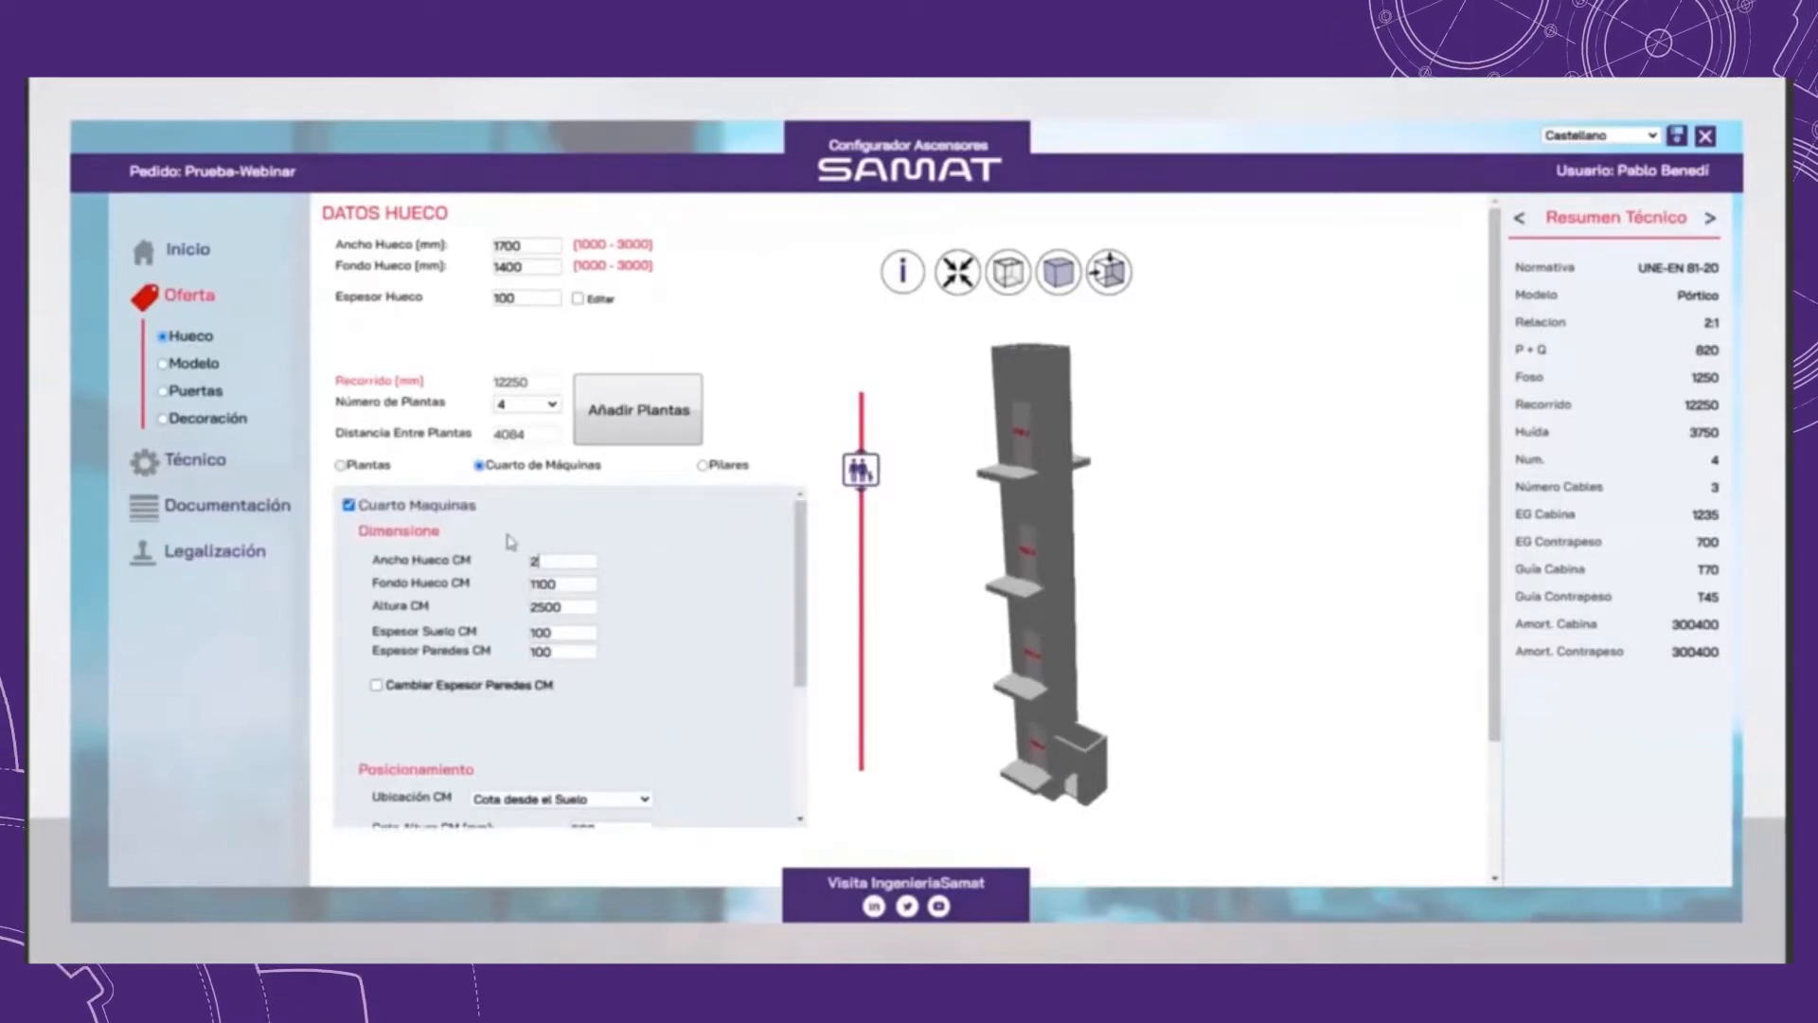
double_click(544, 584)
text(2500)
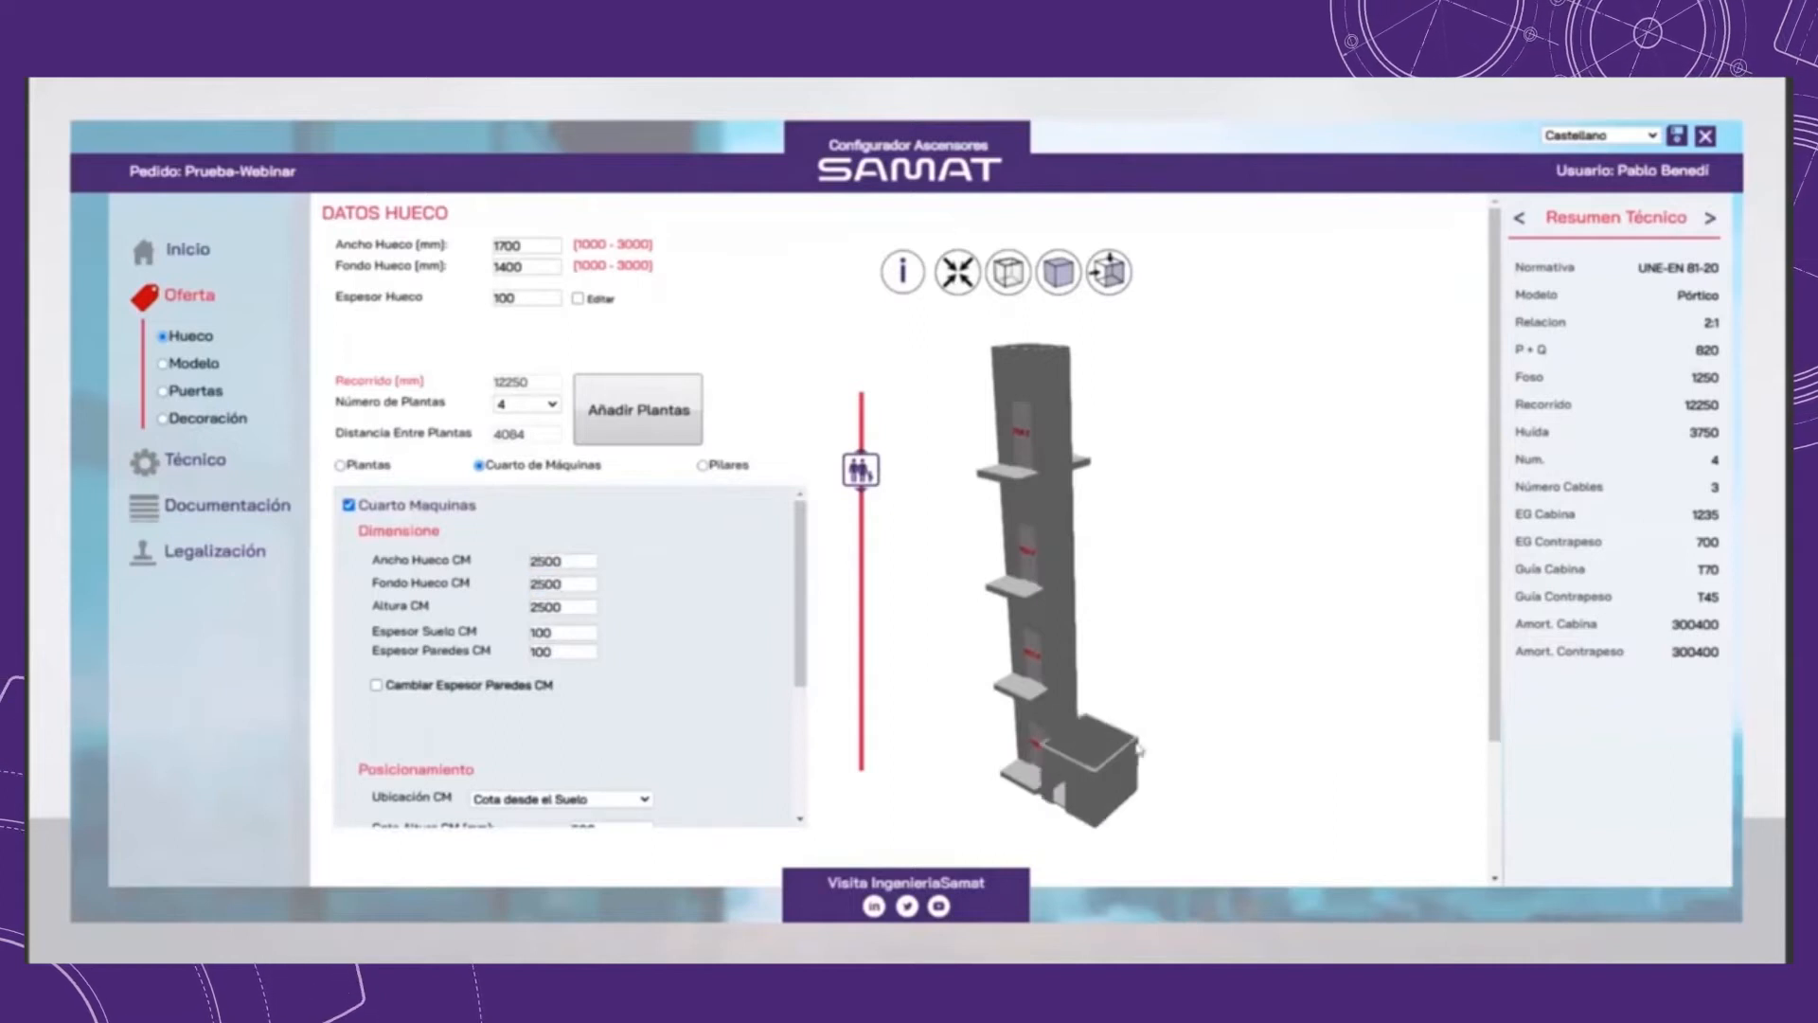
Step: Set the machine room's height level (Cota Altura CM) to 7000 mm from the floor
scroll(597, 654, down, 3)
drag(609, 601, 549, 601)
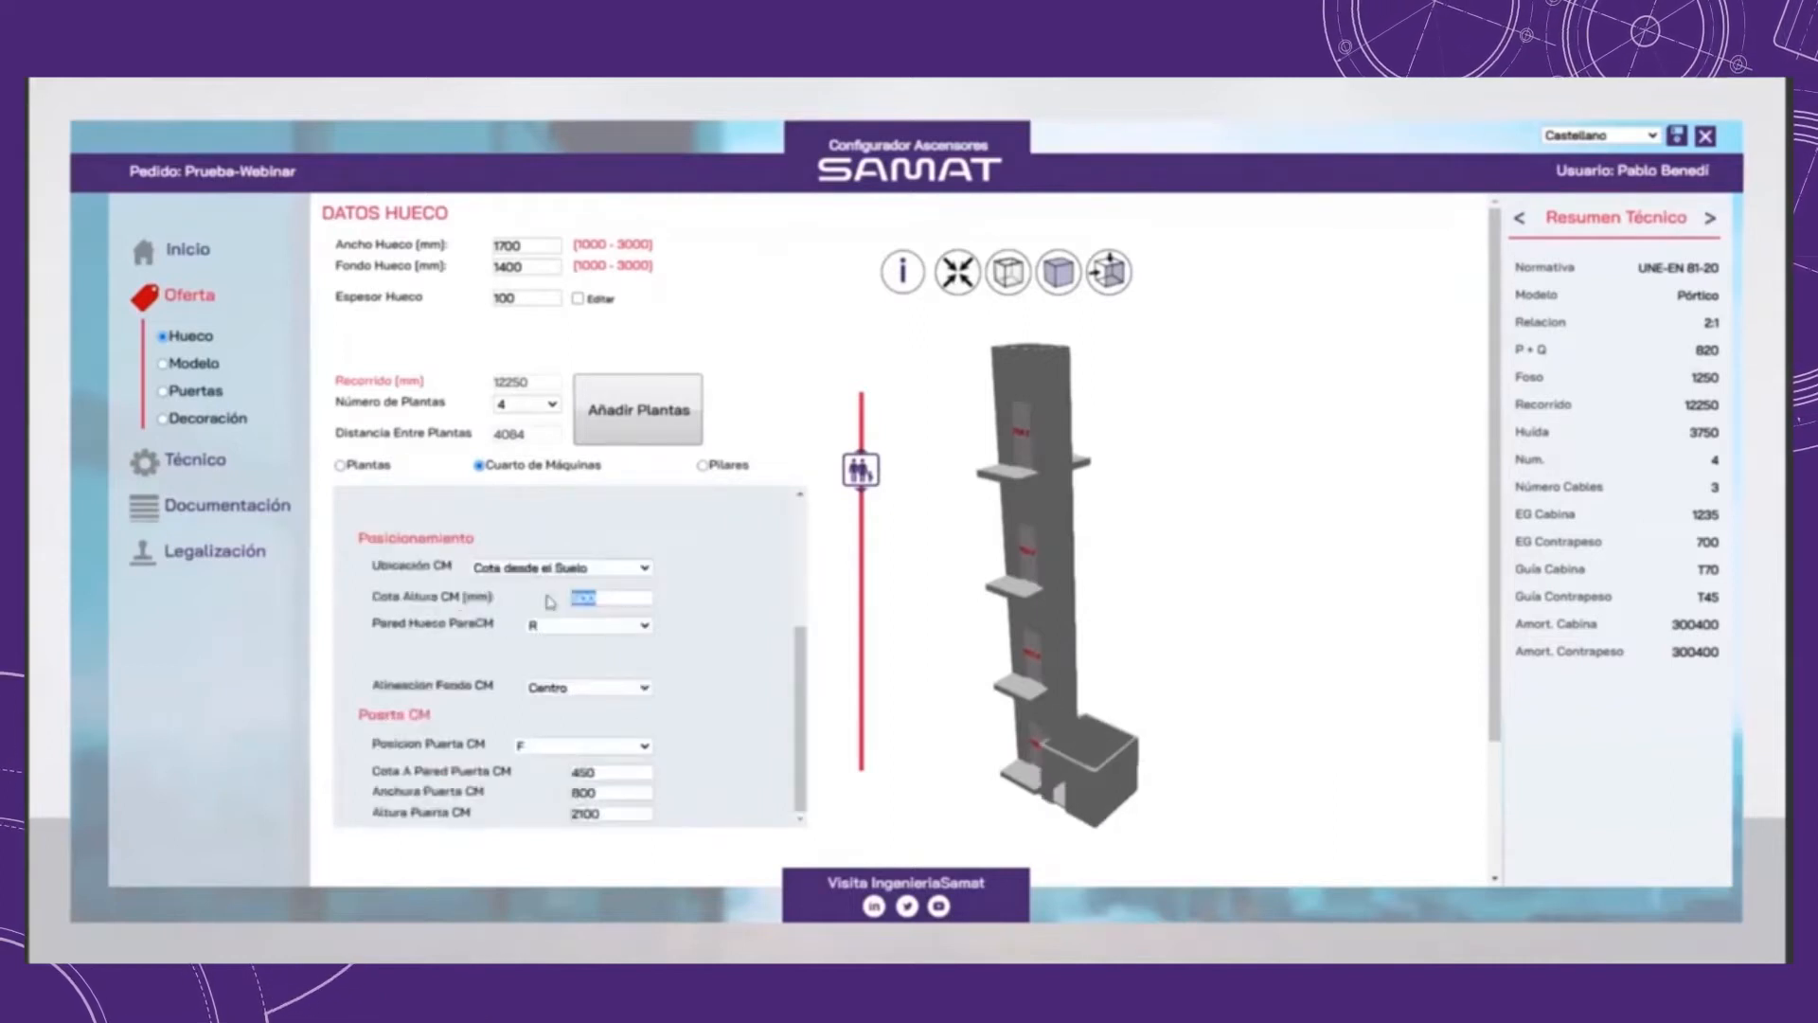
text(7000)
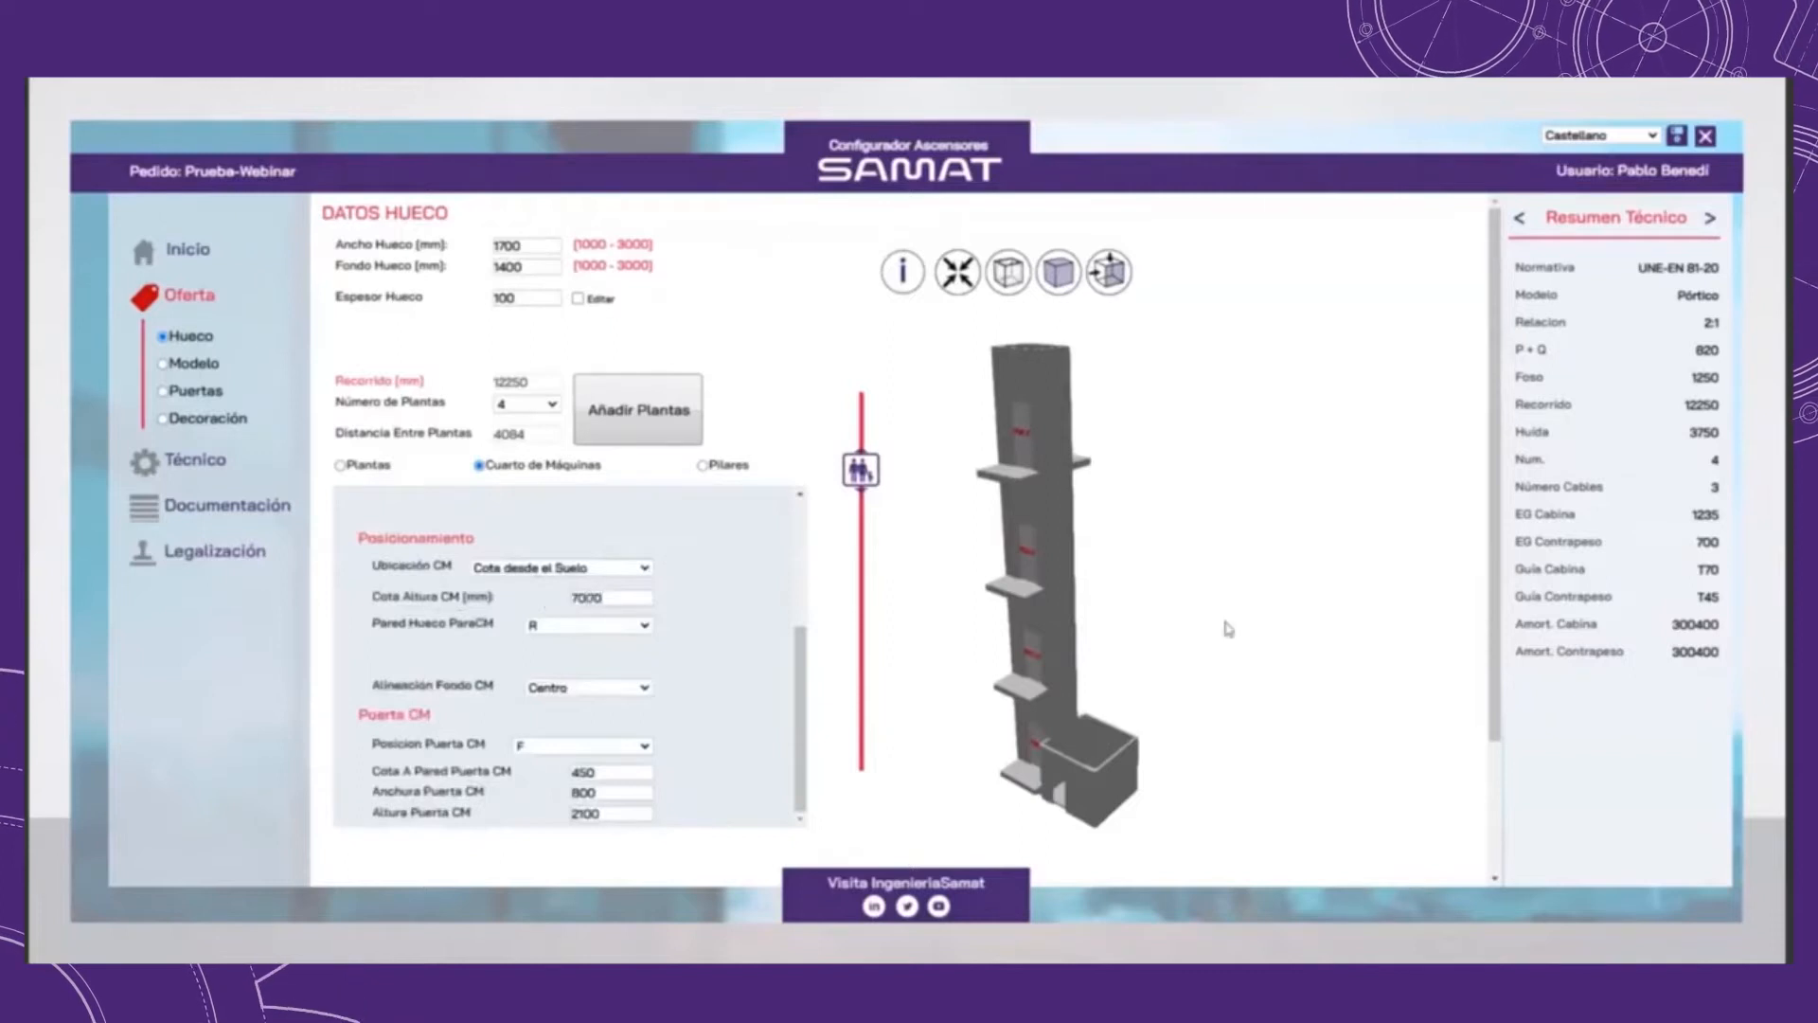
scroll(1098, 614, down, 1)
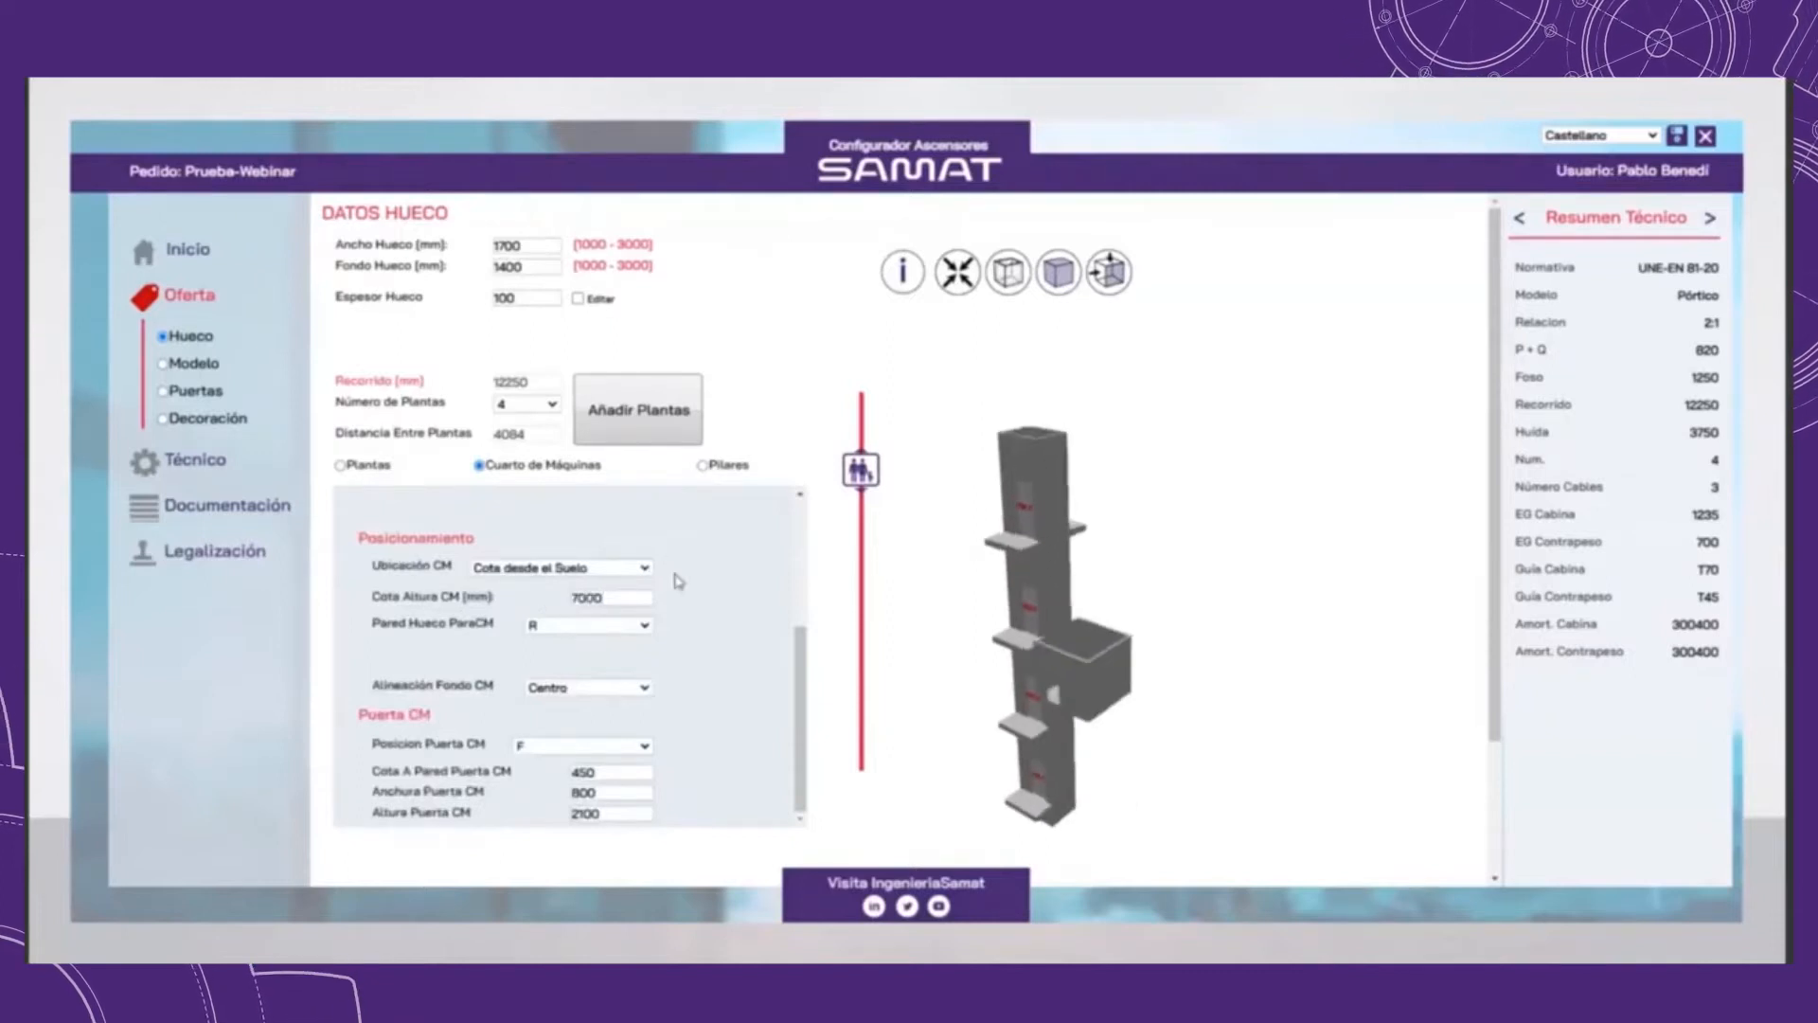
Step: Locate the machine room above the shaft (Encima del hueco) and set its door position to L
click(613, 570)
click(549, 595)
scroll(1092, 479, up, 2)
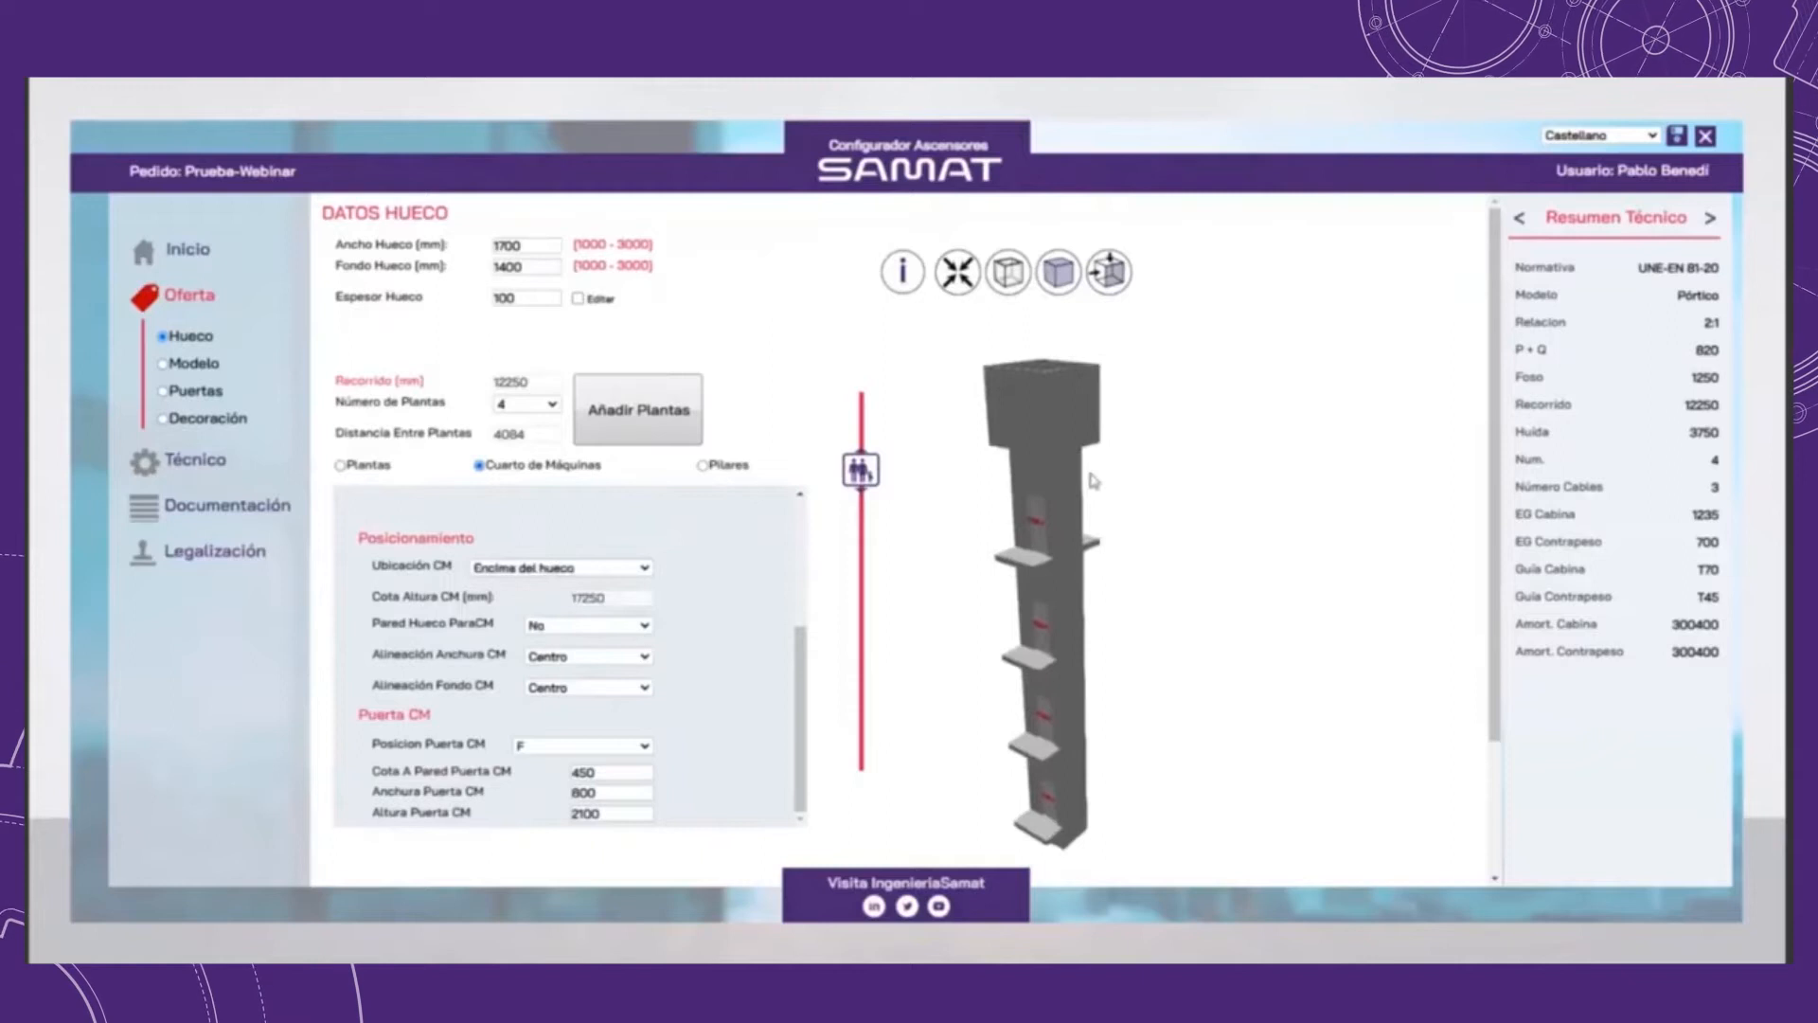
drag(1101, 434, 1165, 486)
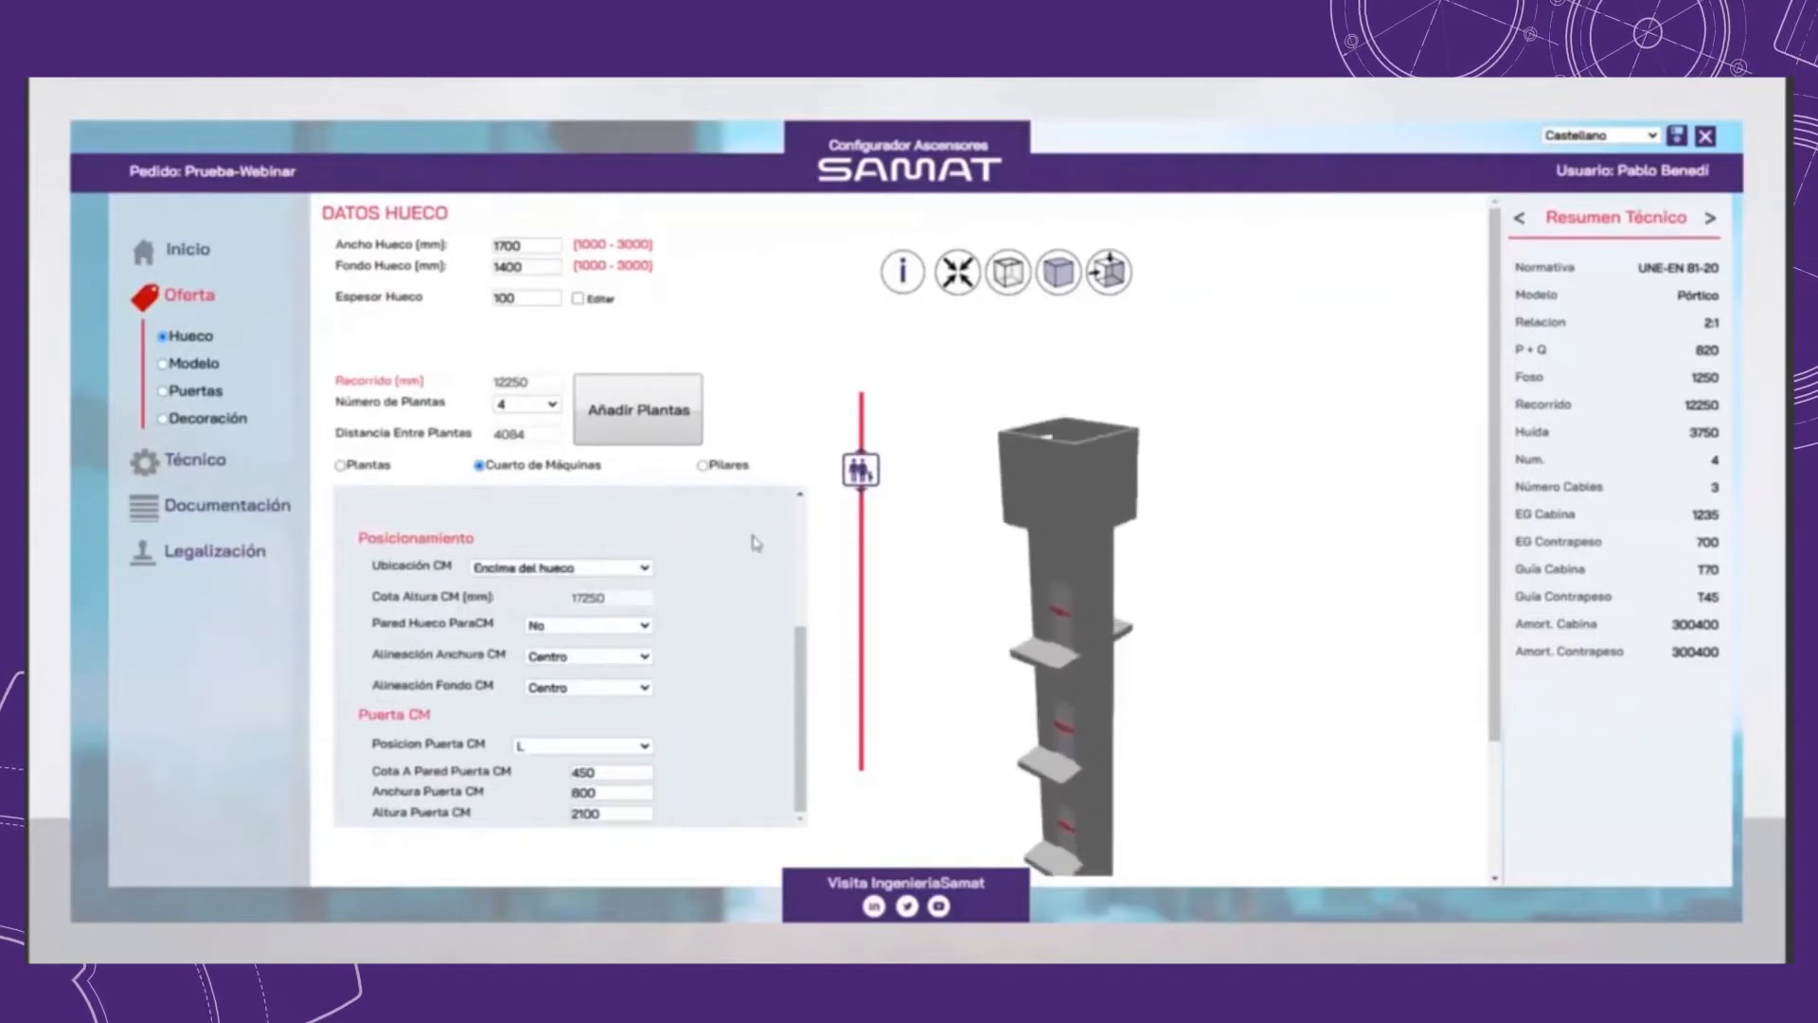
Step: Align the machine room's width to L and its depth to F
click(594, 657)
click(589, 674)
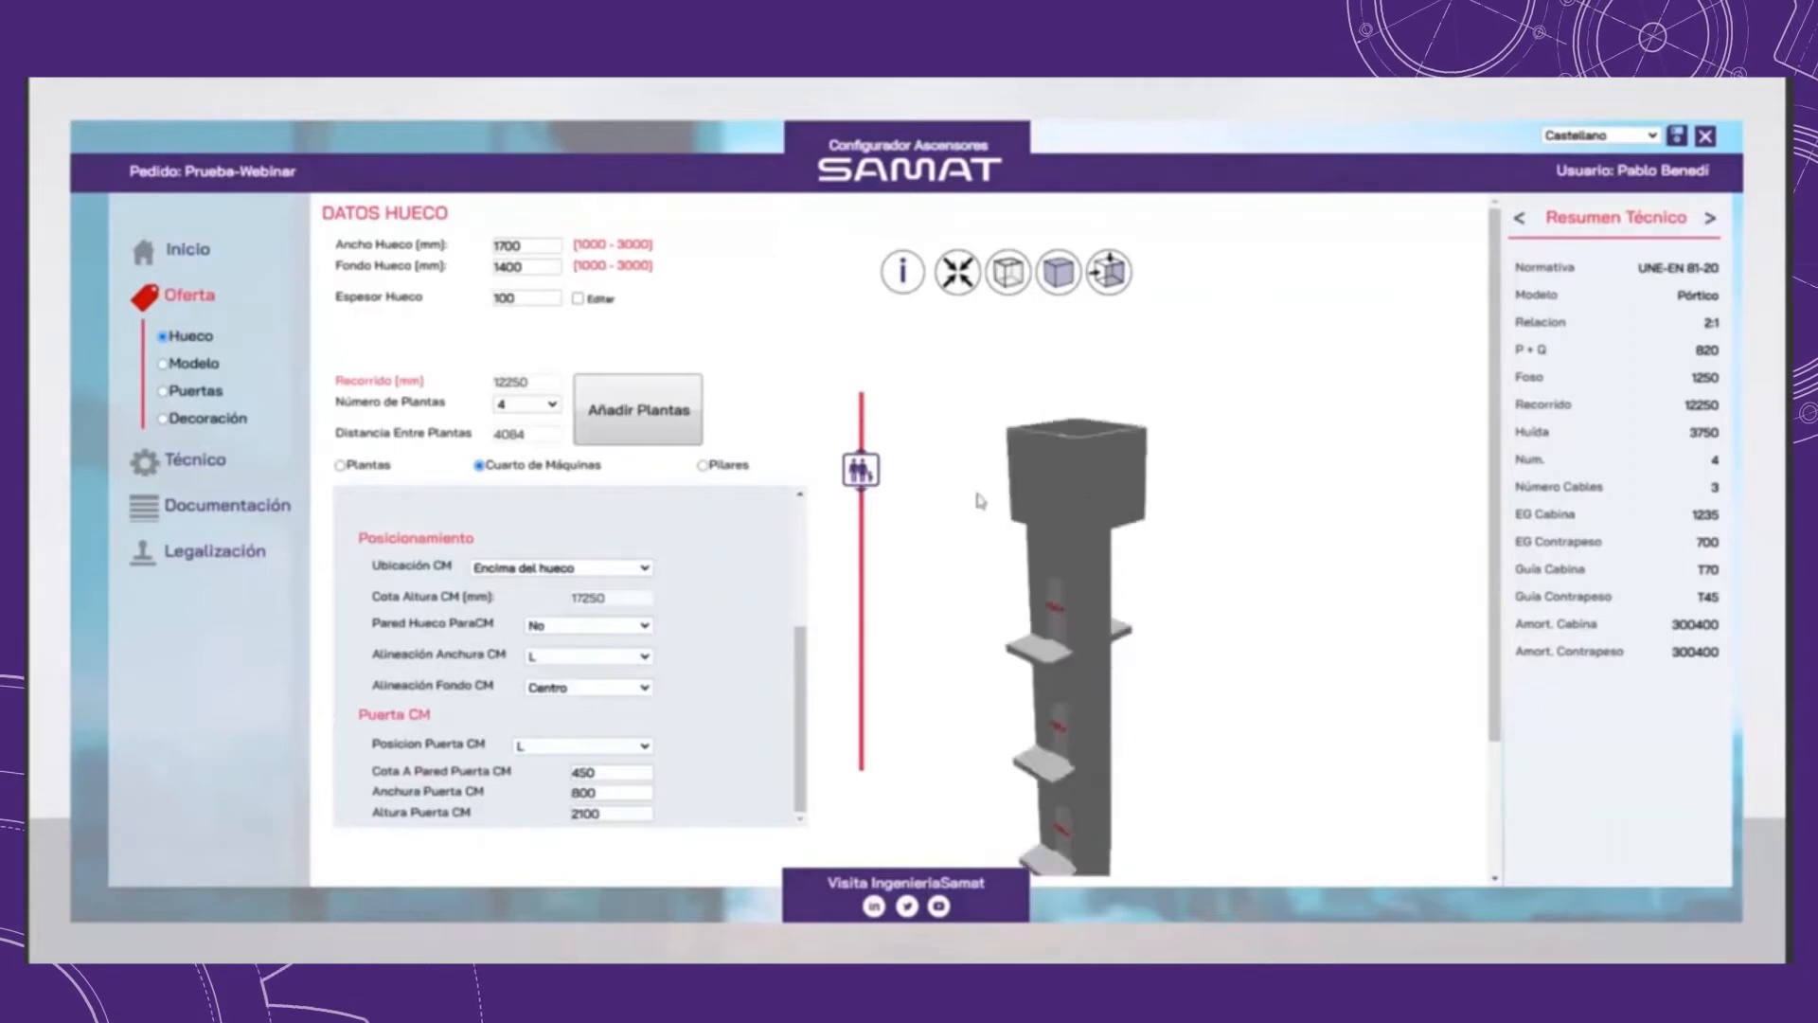
click(614, 688)
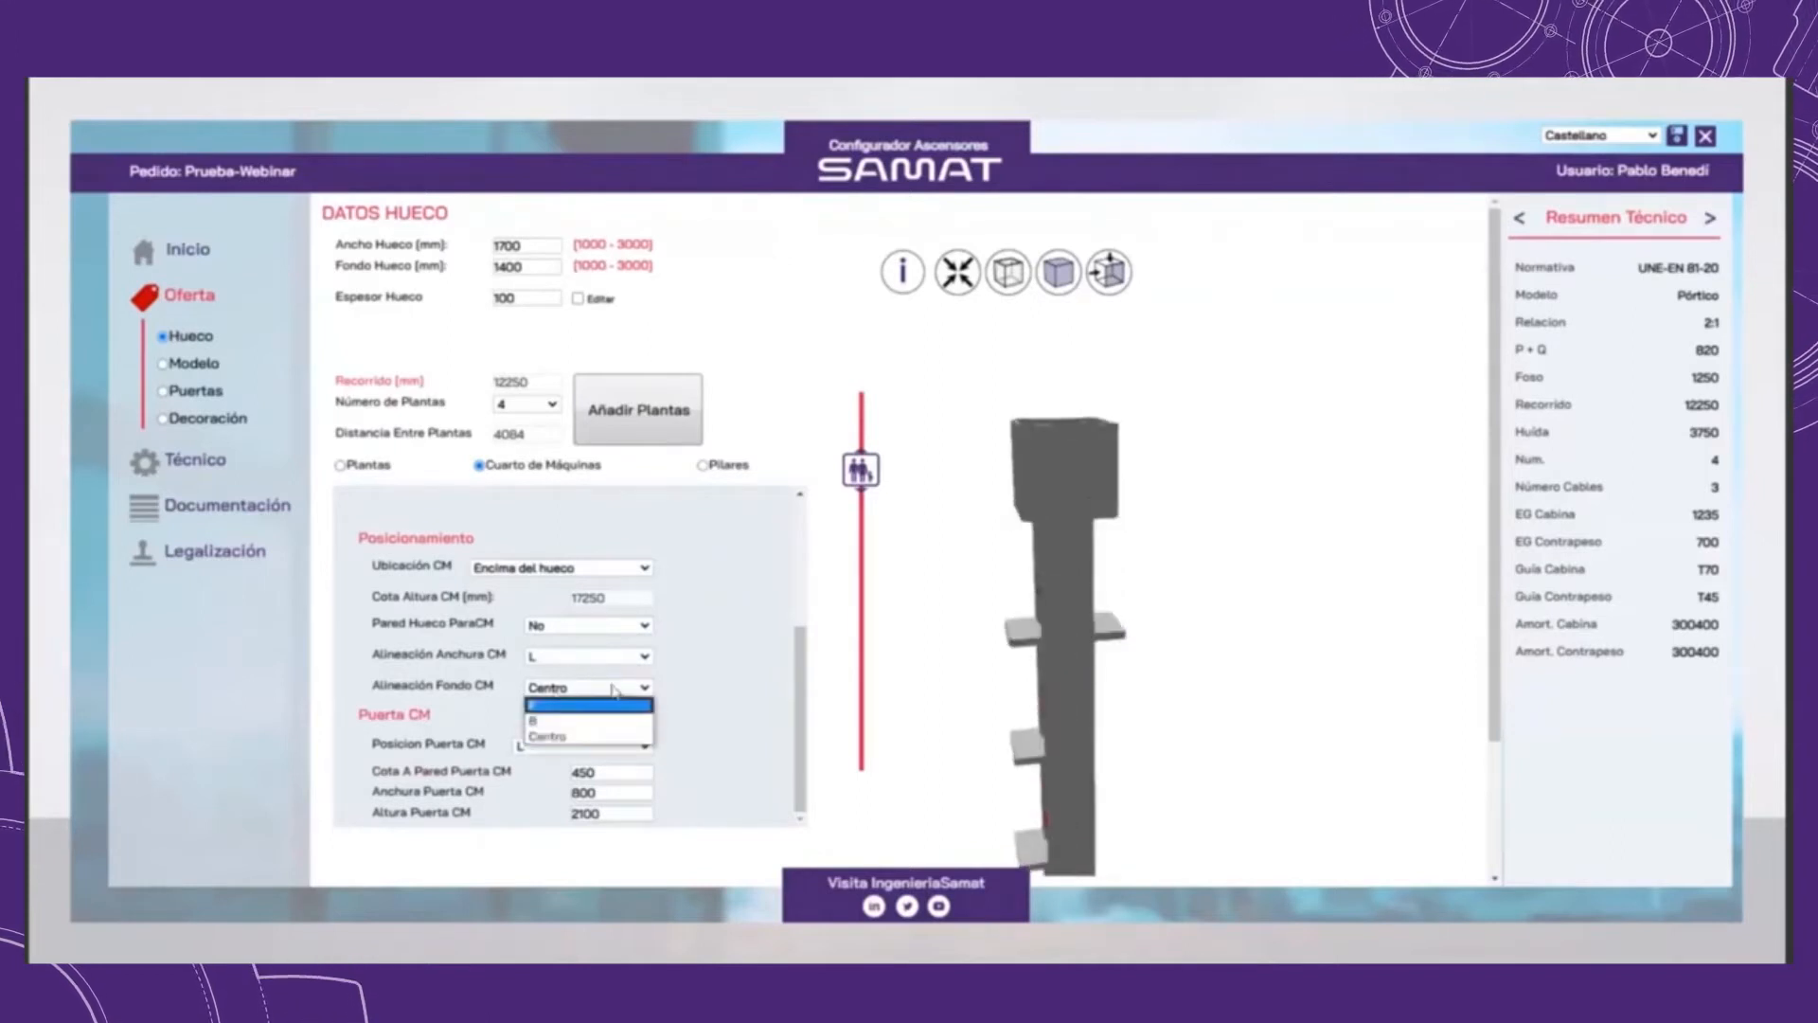
click(588, 705)
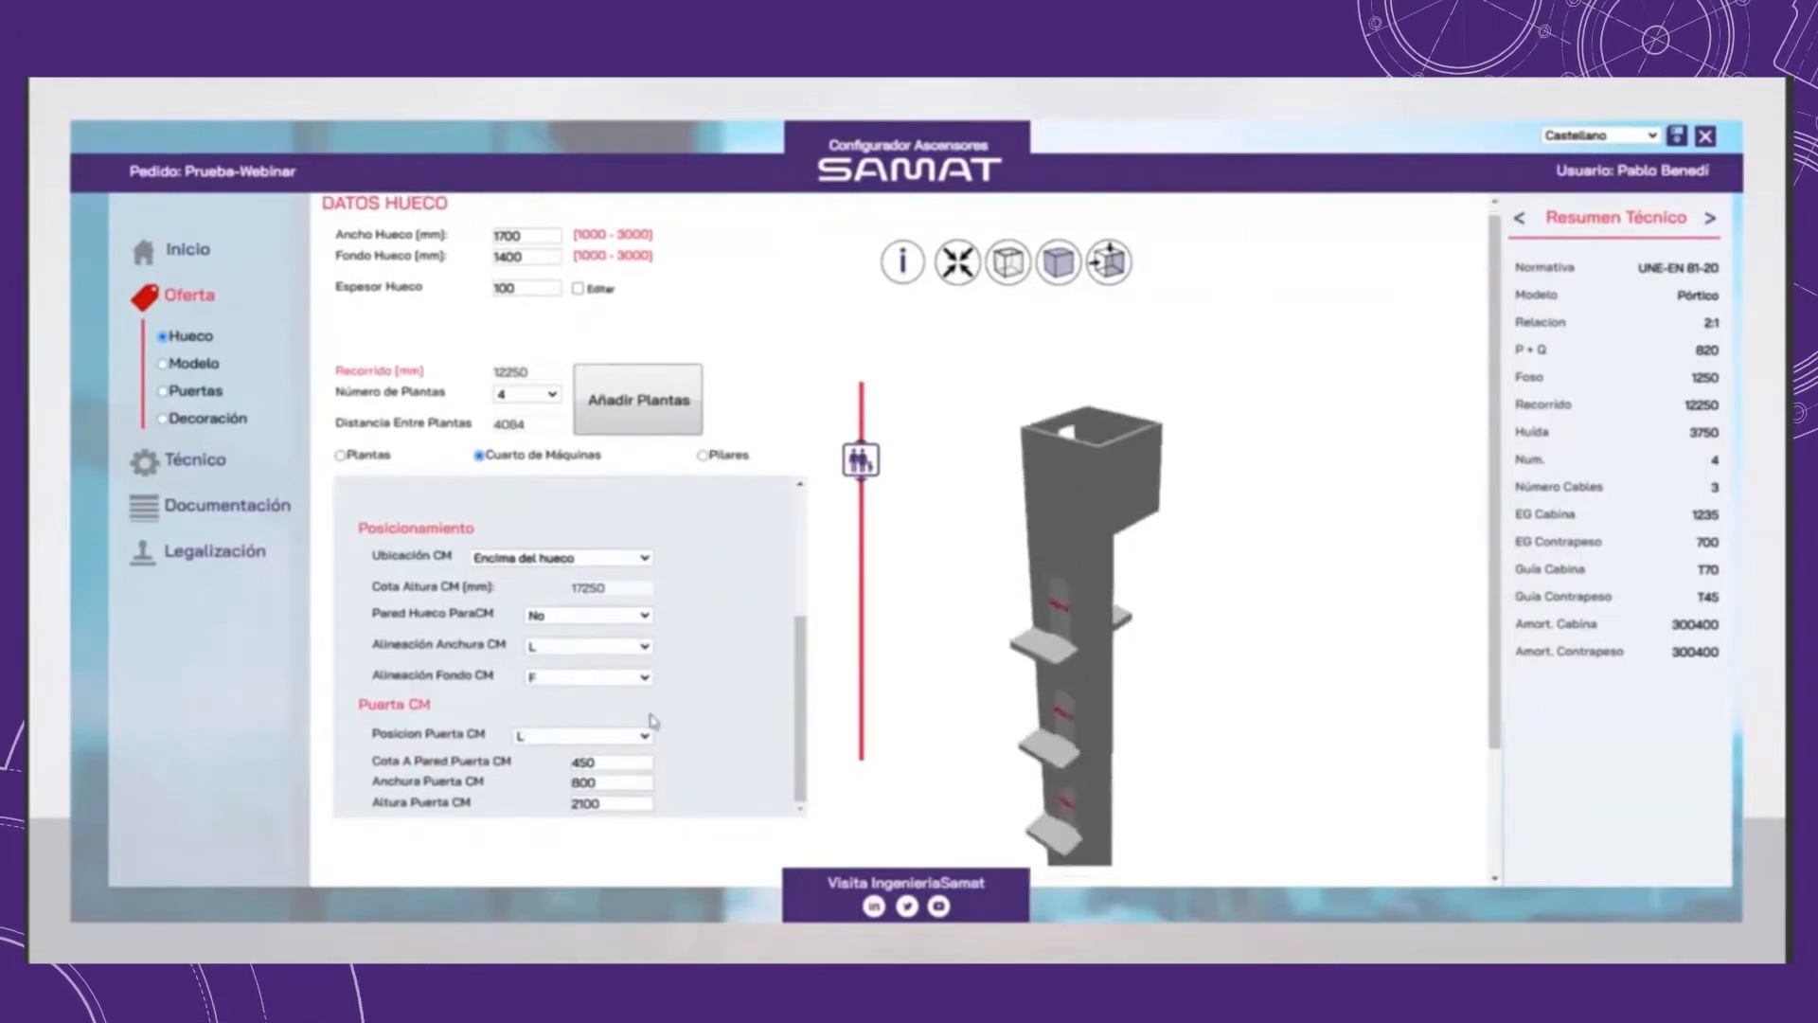
Step: Set the machine room's door position to R and check the door on the 3D model
scroll(651, 719, down, 2)
click(625, 576)
click(559, 606)
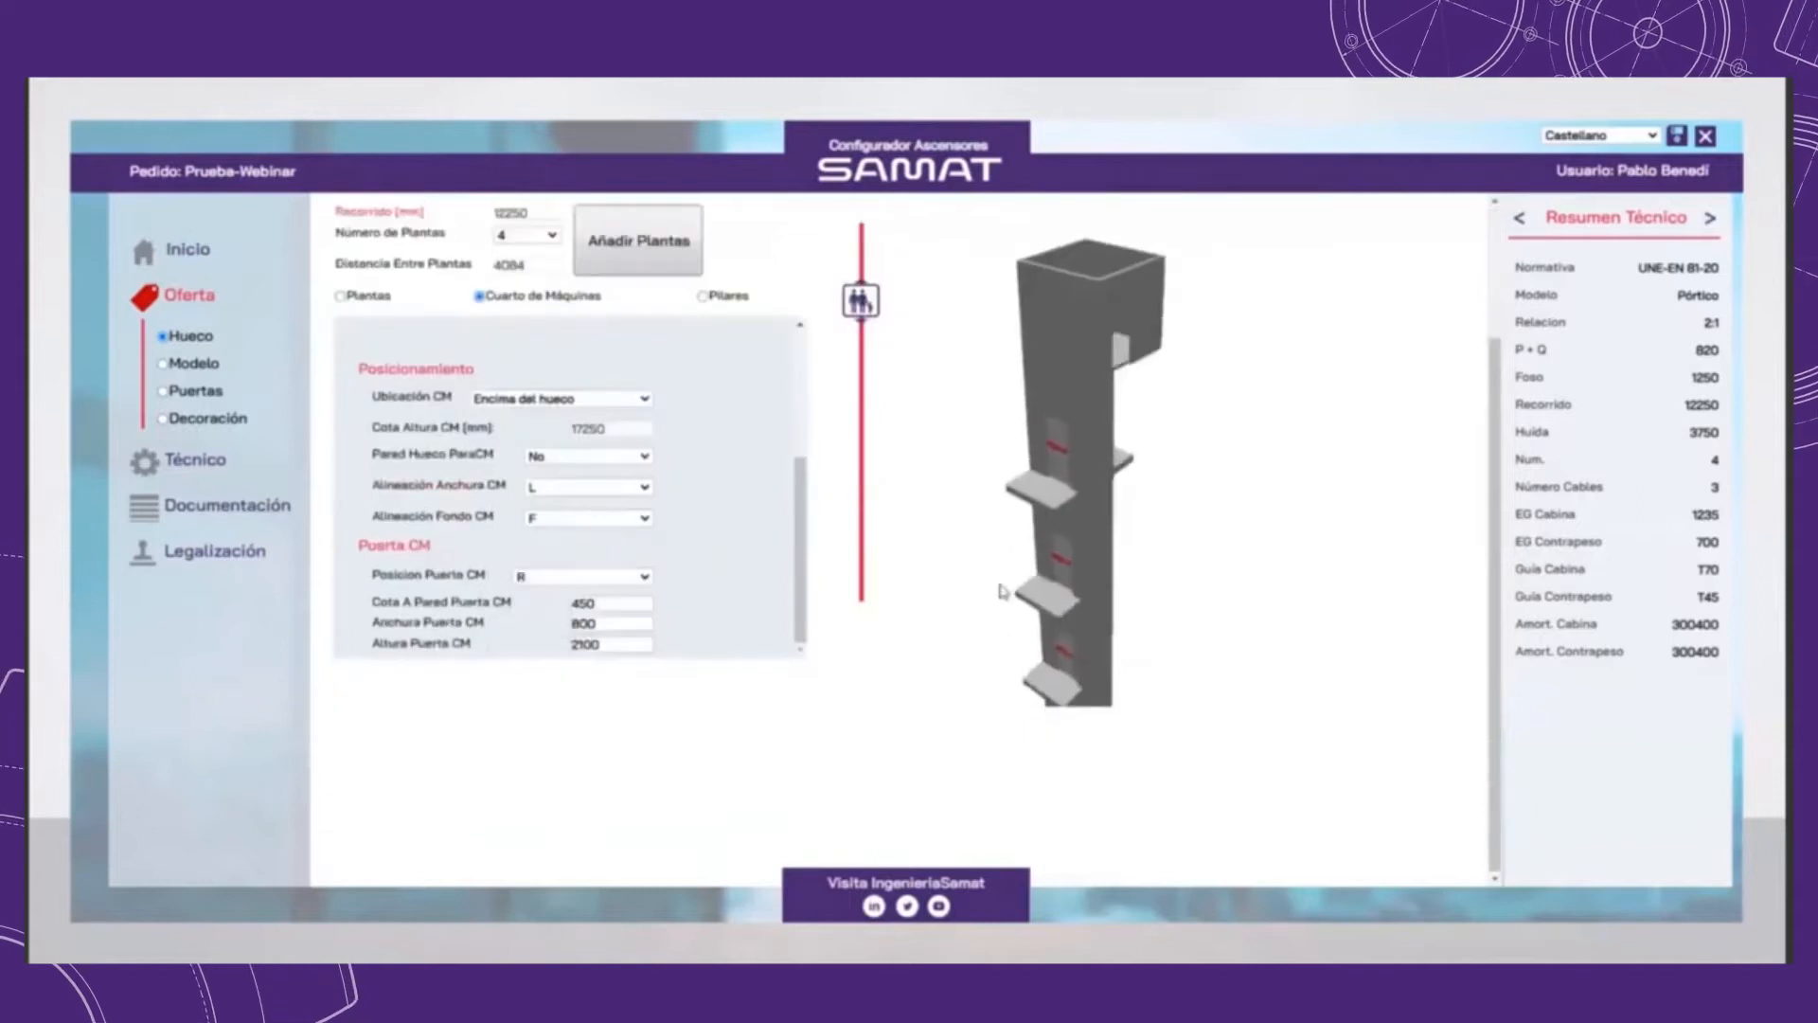
drag(1157, 492, 822, 492)
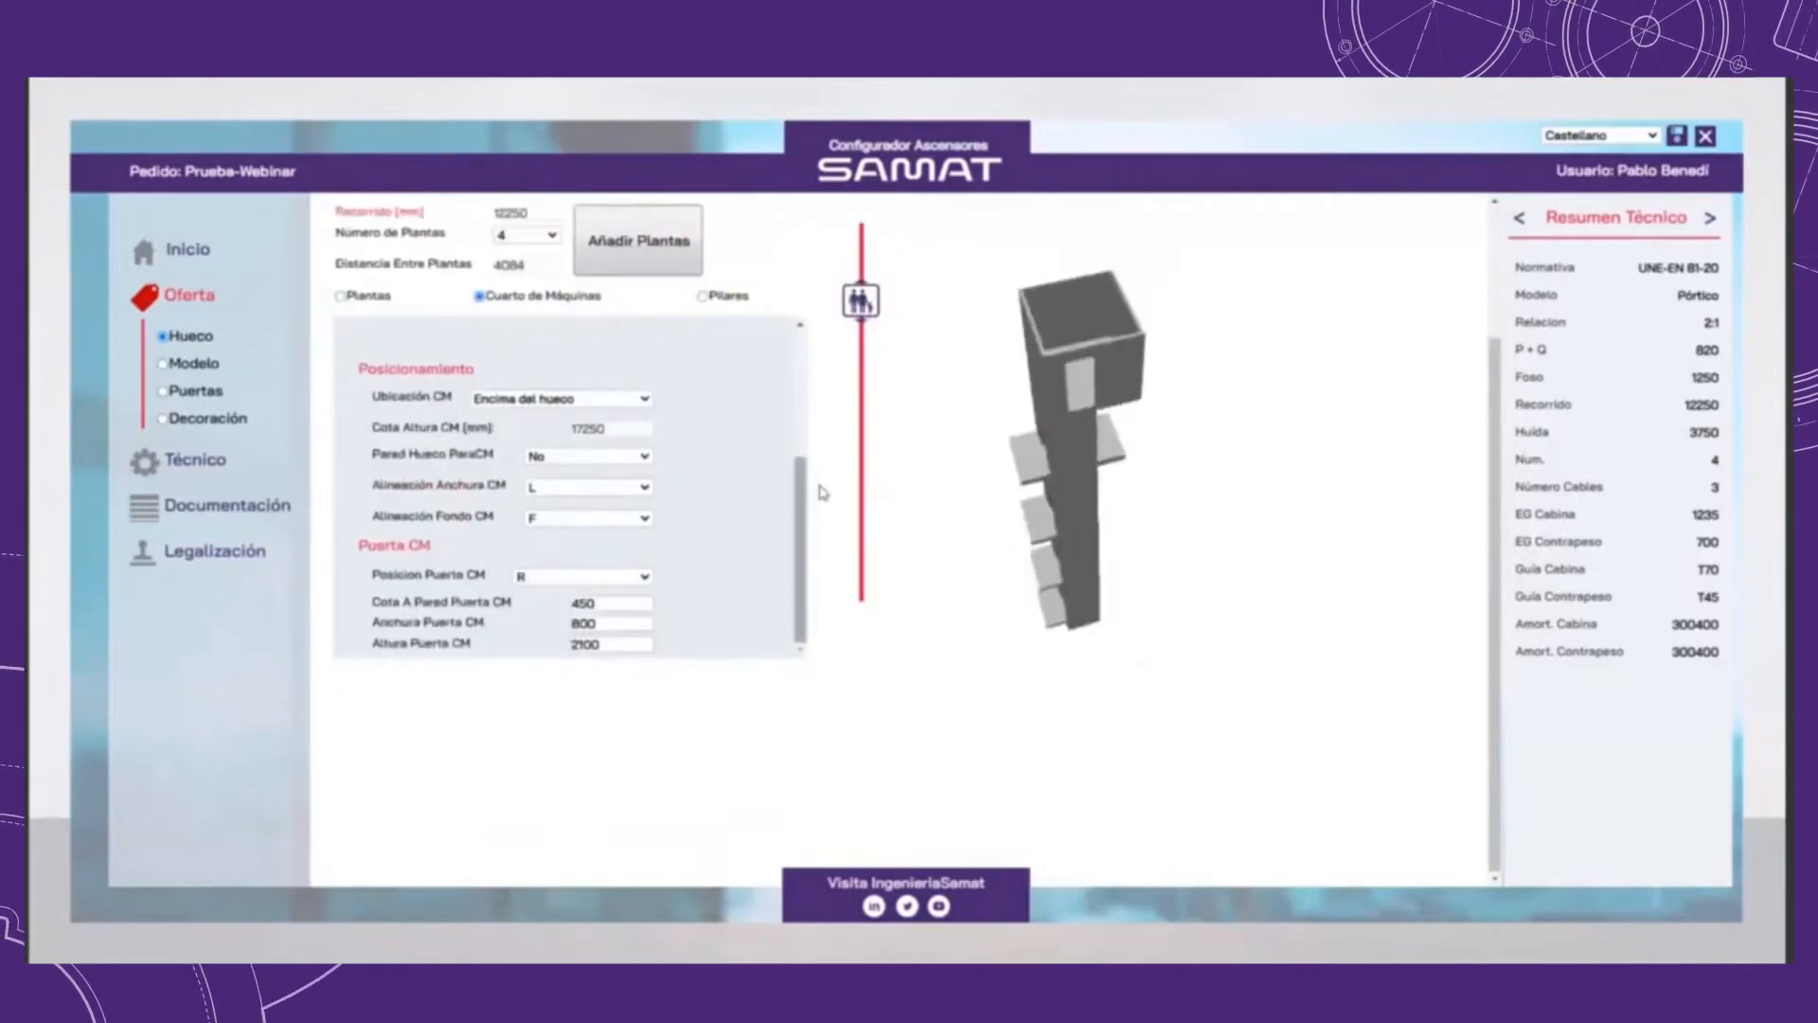
scroll(1417, 531, up, 2)
drag(1144, 598, 1164, 551)
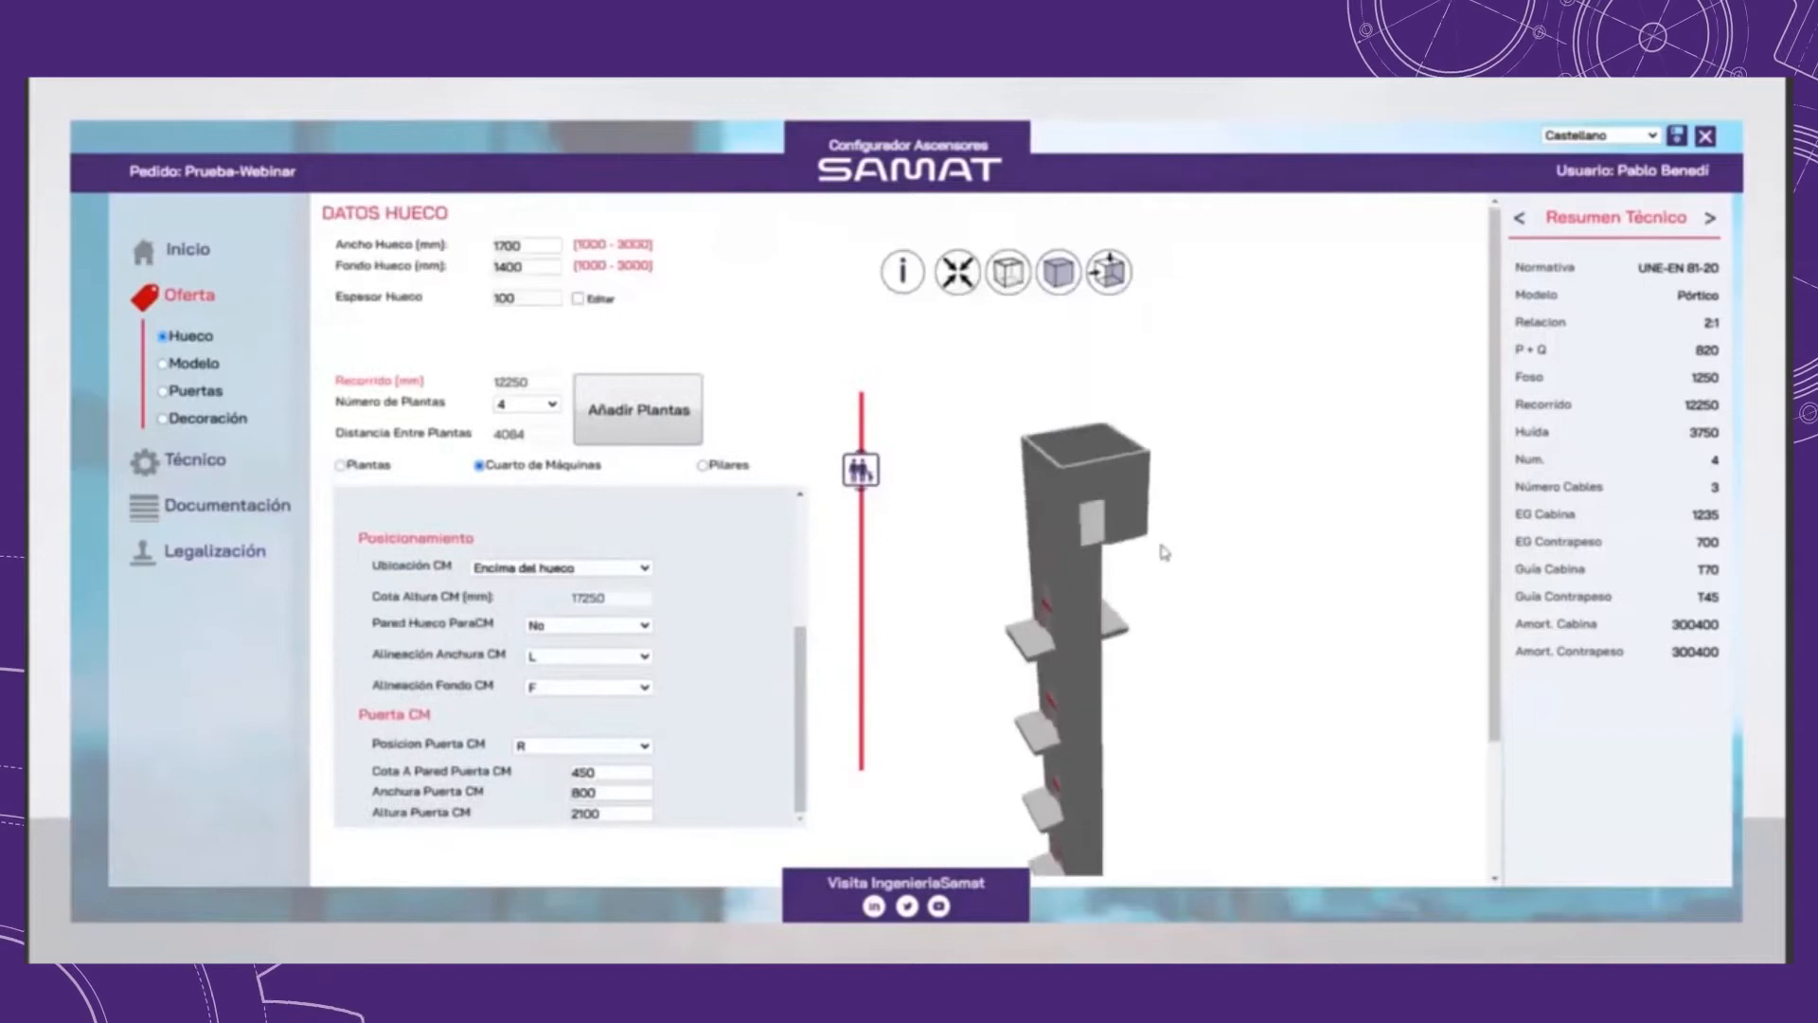
Step: Remove the machine room from the elevator shaft
scroll(430, 523, up, 3)
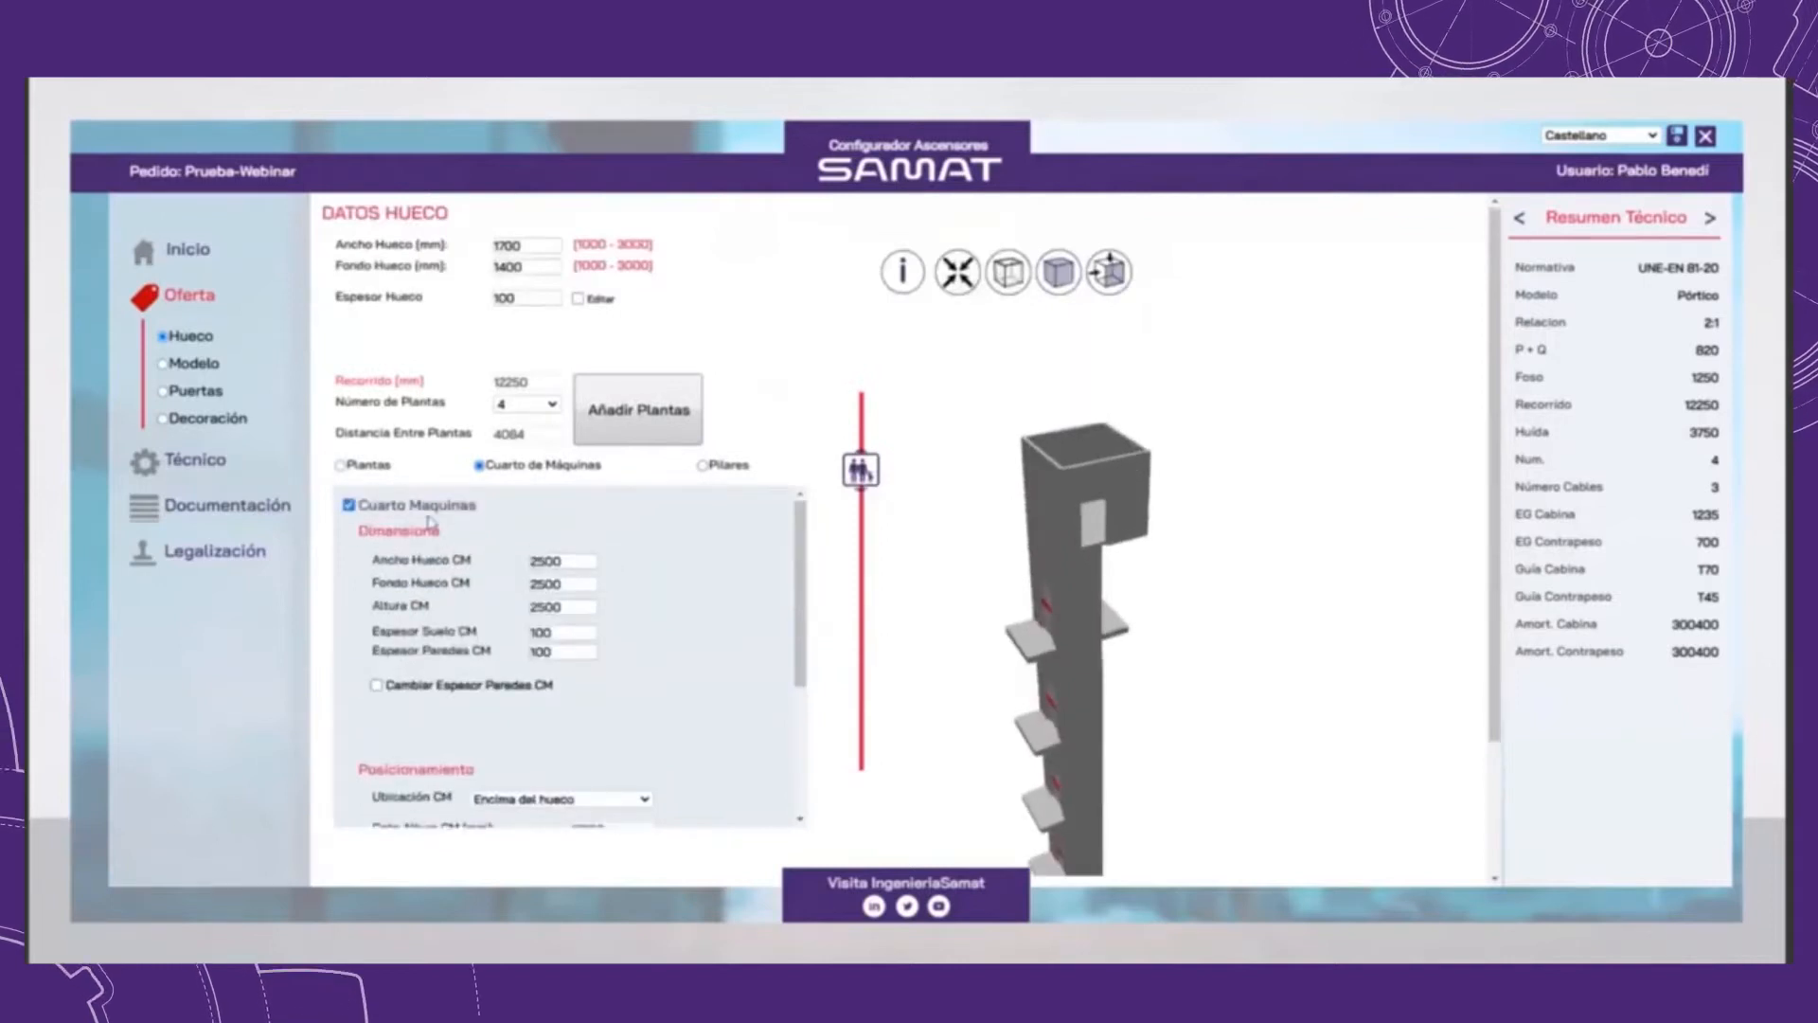
click(349, 505)
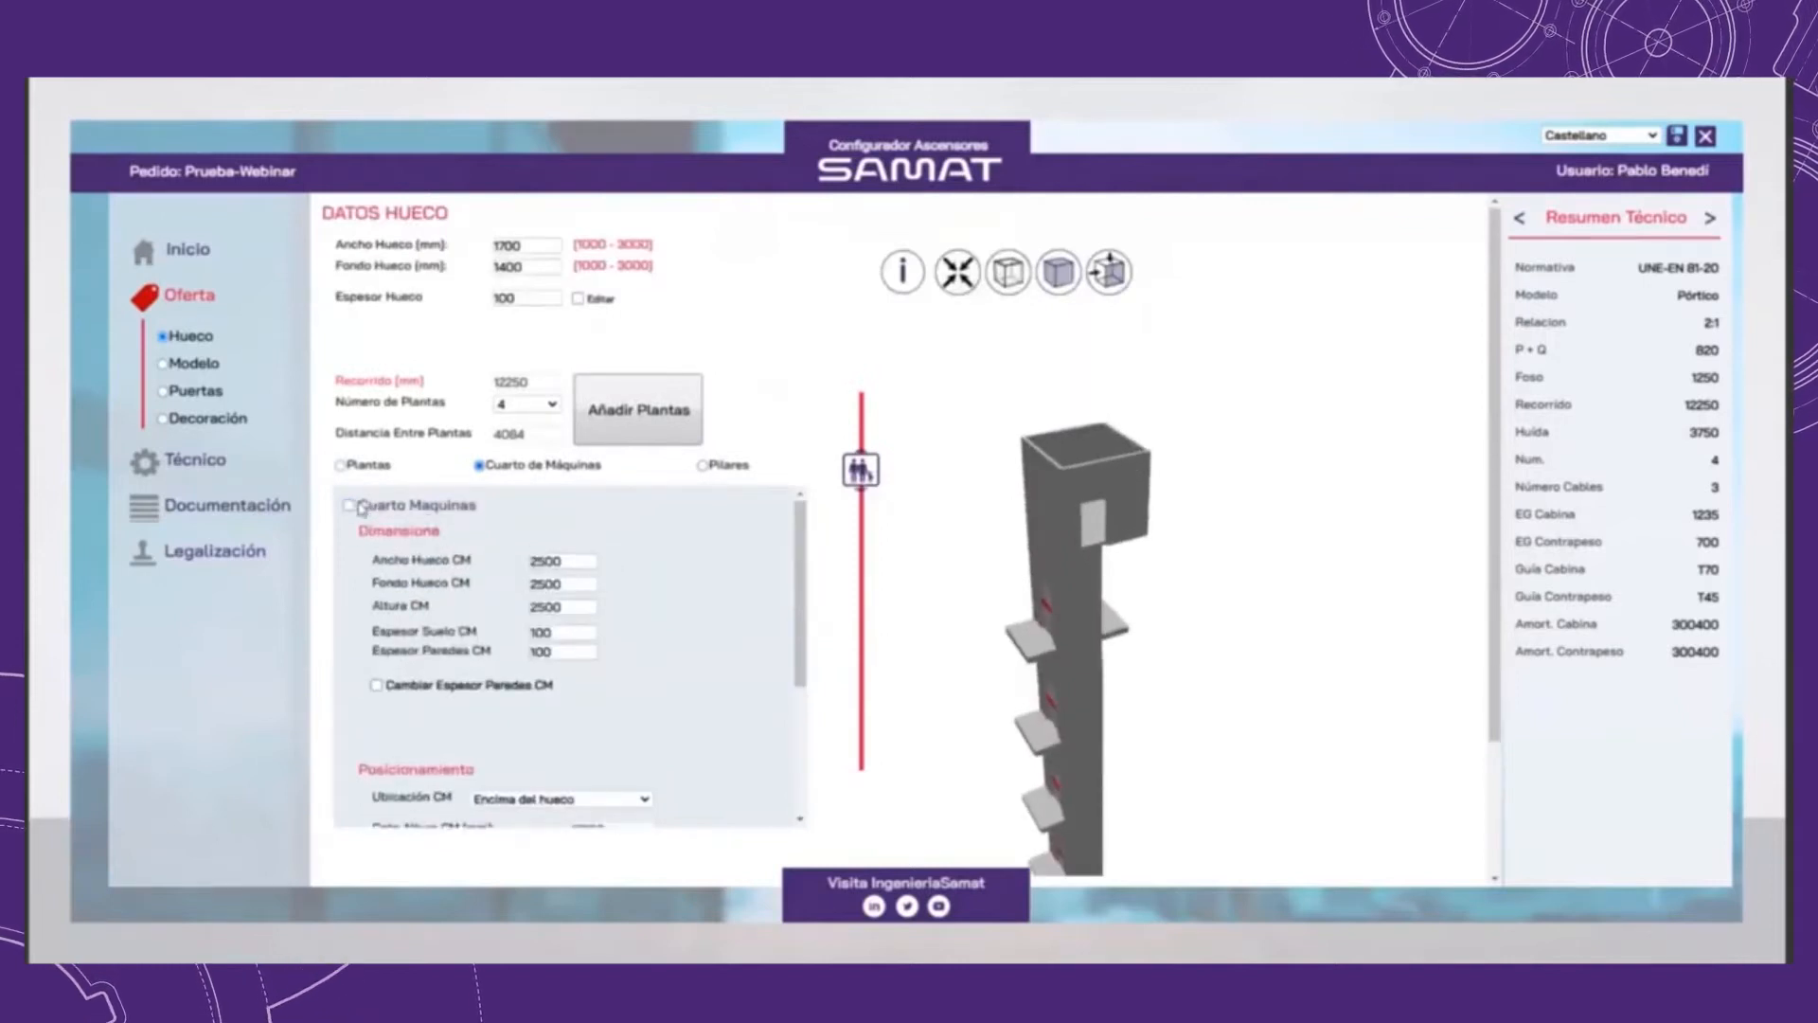
Step: Add pillar 01 to the shaft and view it from above in the 3D model
click(702, 464)
drag(1151, 585, 1030, 554)
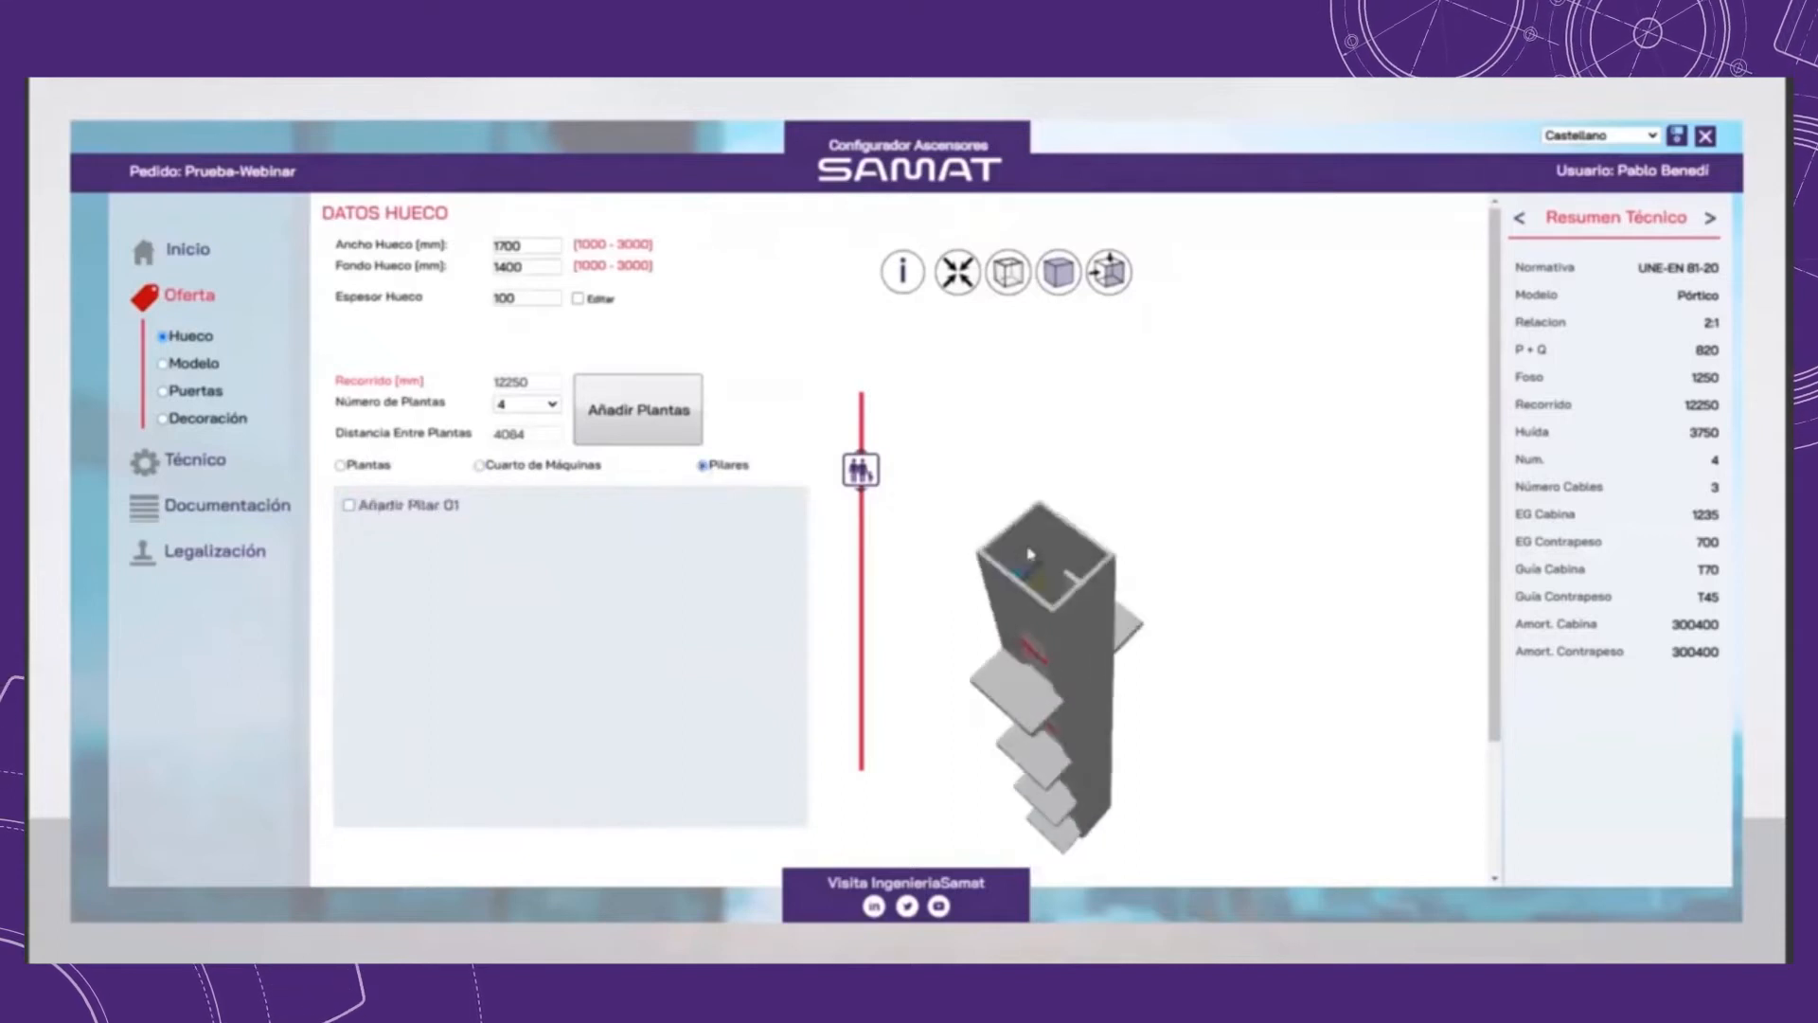
scroll(1030, 554, up, 4)
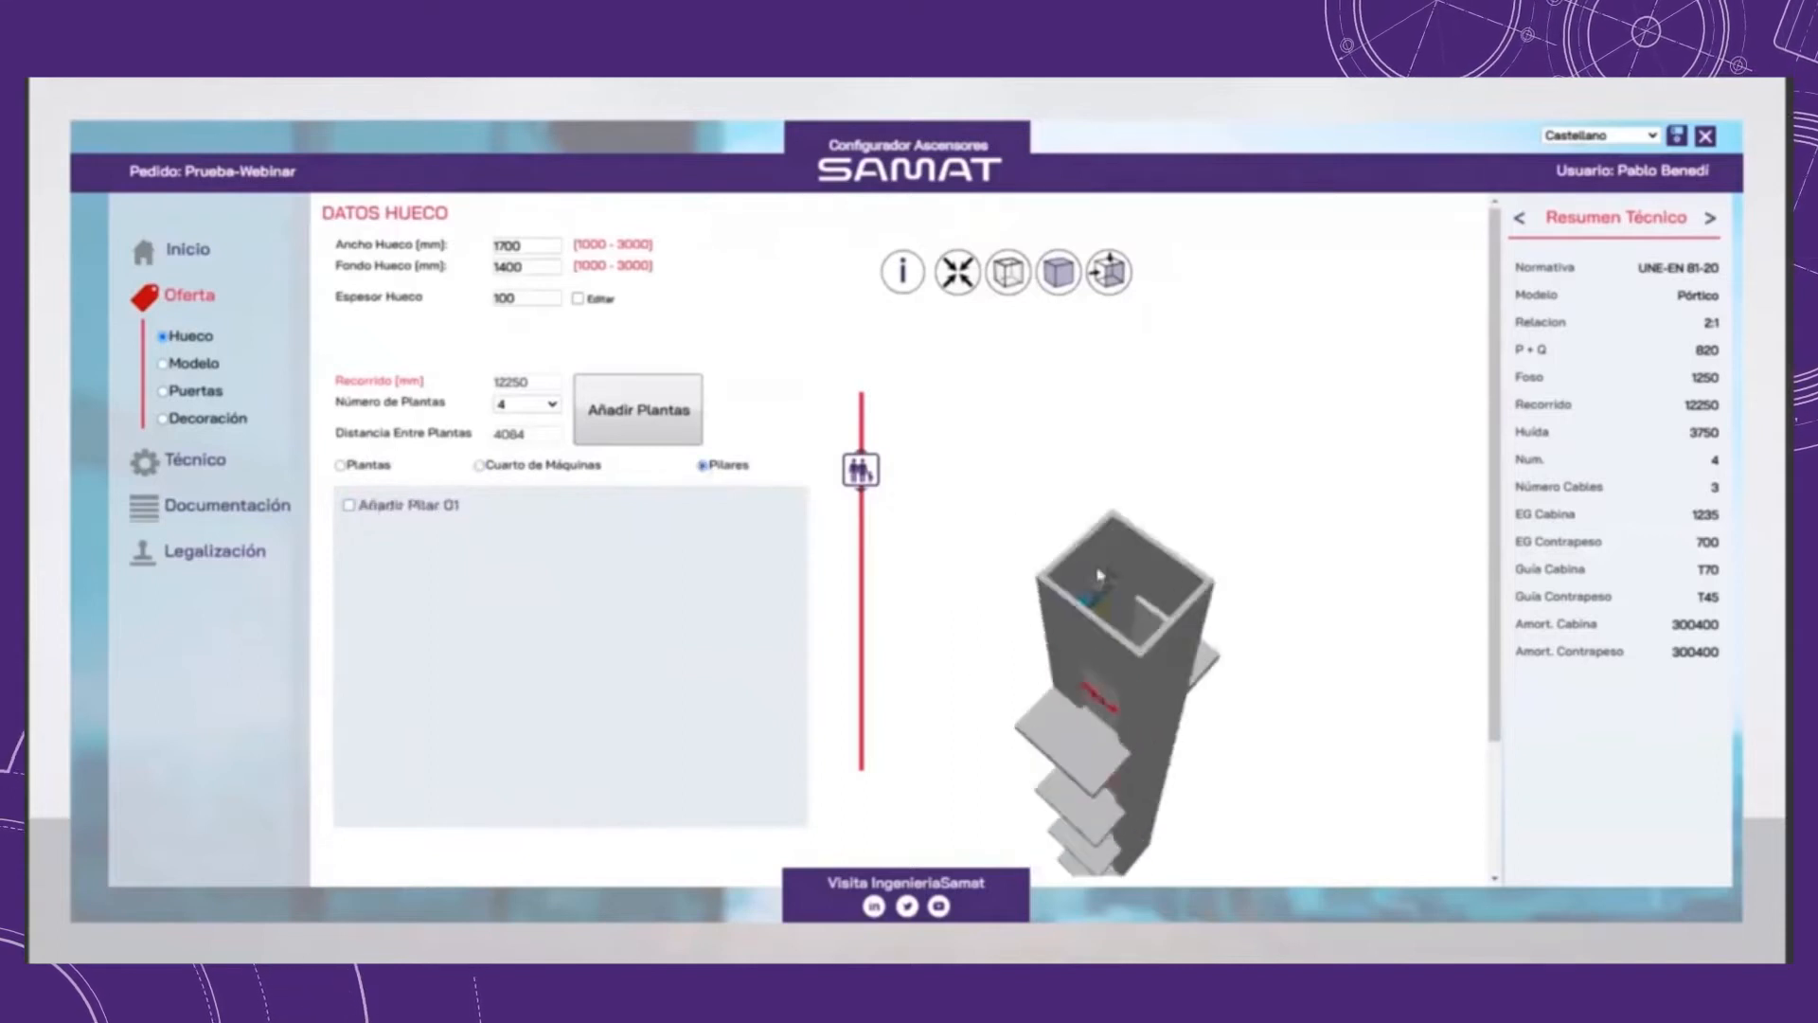
click(348, 505)
scroll(1210, 581, up, 3)
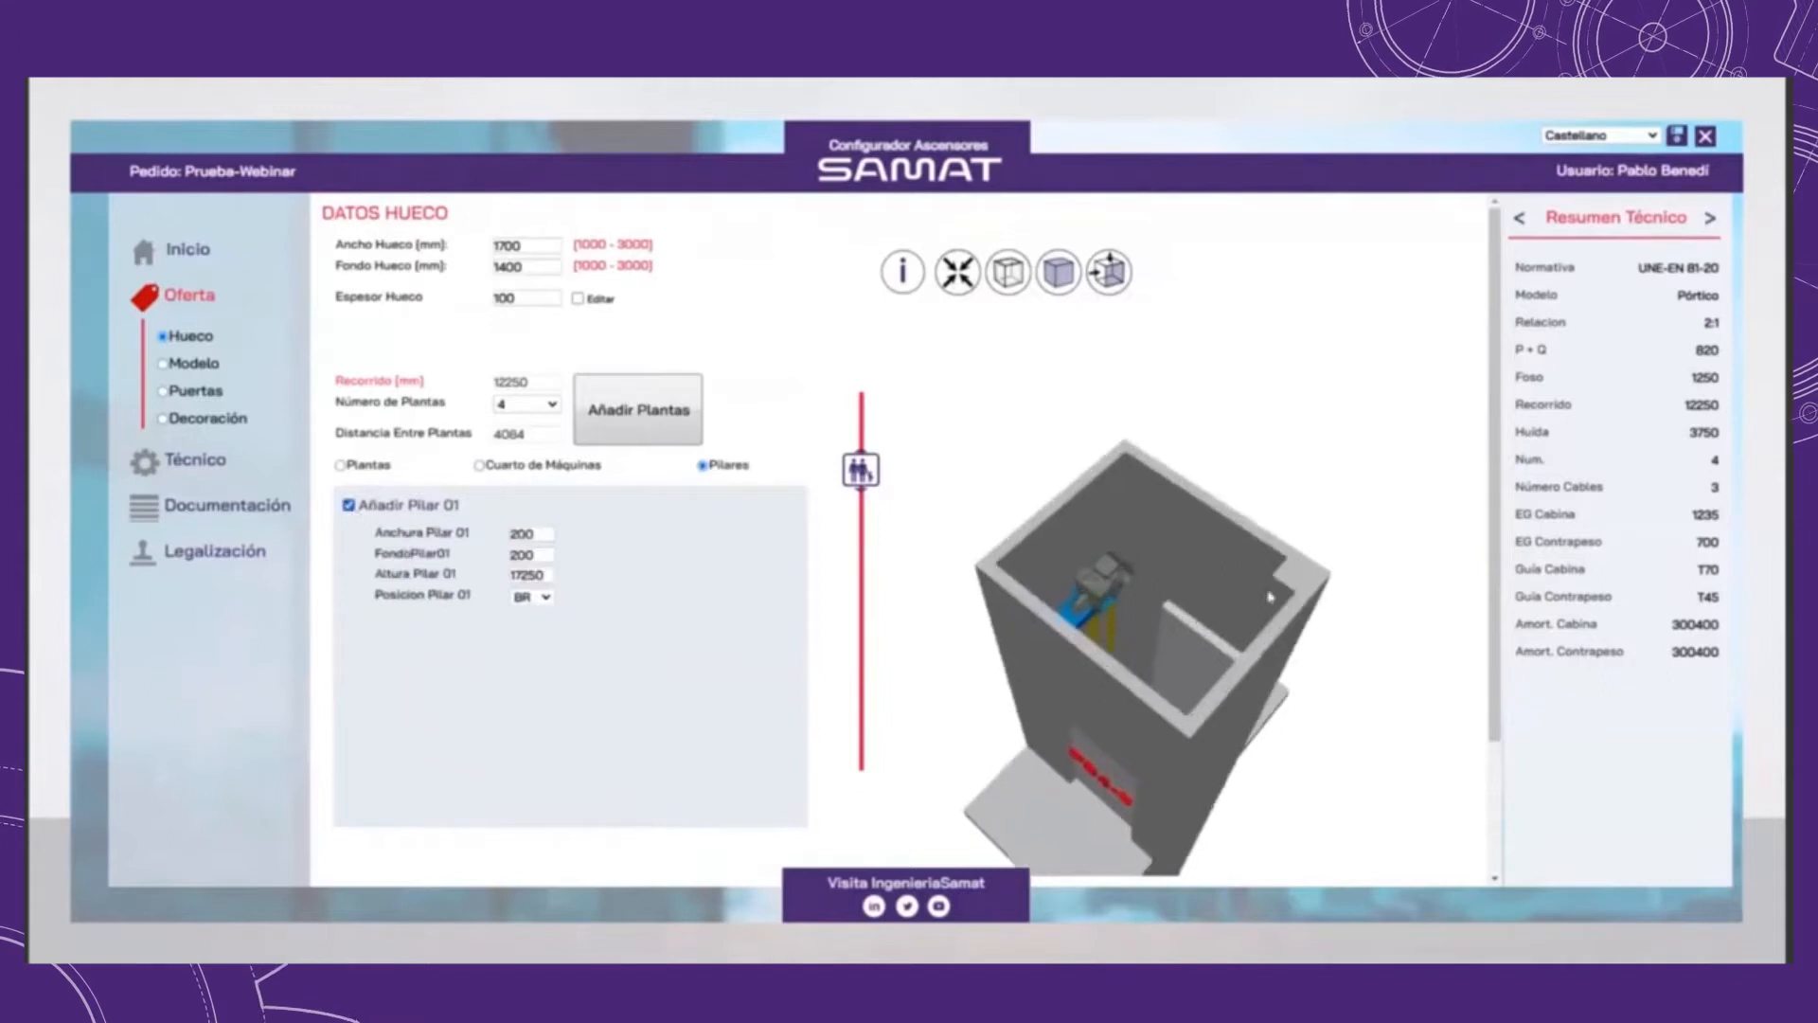
scroll(1209, 581, down, 1)
Step: Set pillar 01's width (Anchura) to 400 mm and its depth (Fondo) to 250 mm
double_click(537, 542)
text(4000)
key(BackSpace)
double_click(528, 554)
text(250)
Step: Try position FR for pillar 01 and return it to BR
click(532, 596)
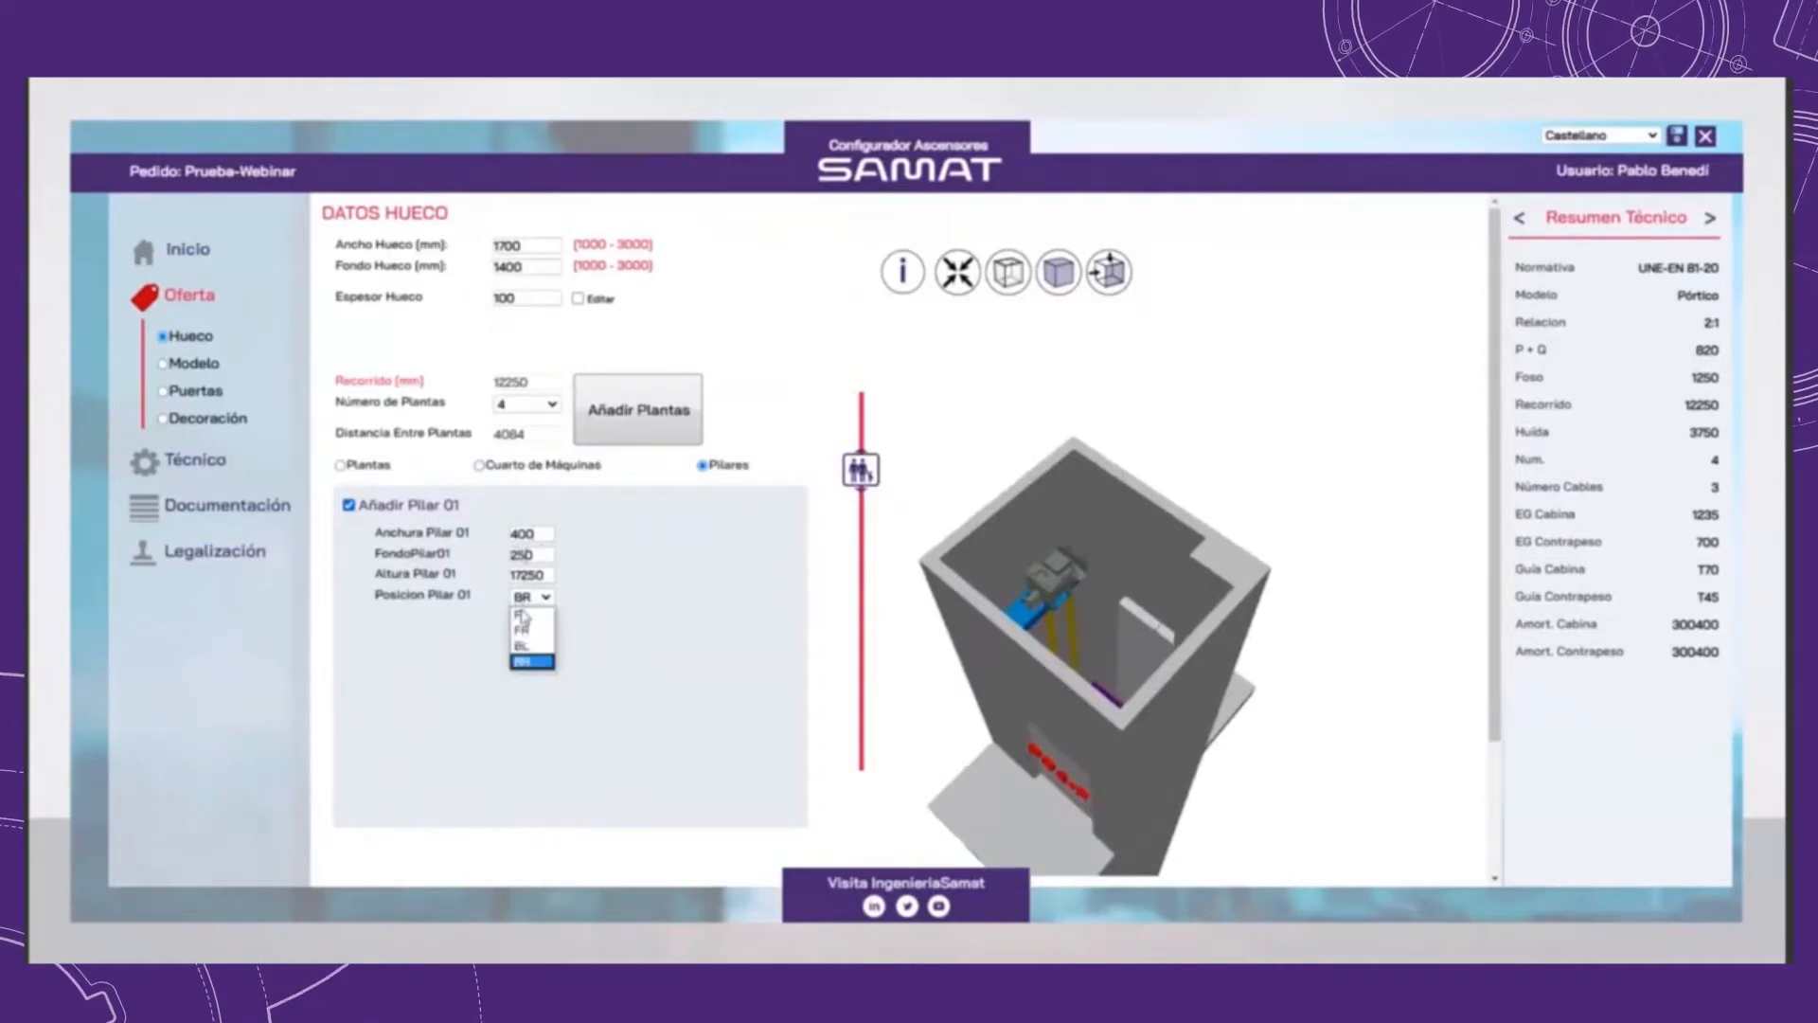
click(521, 630)
click(532, 596)
click(543, 662)
Step: Set pillar 01's position to BL and check its corner in the 3D model
click(536, 596)
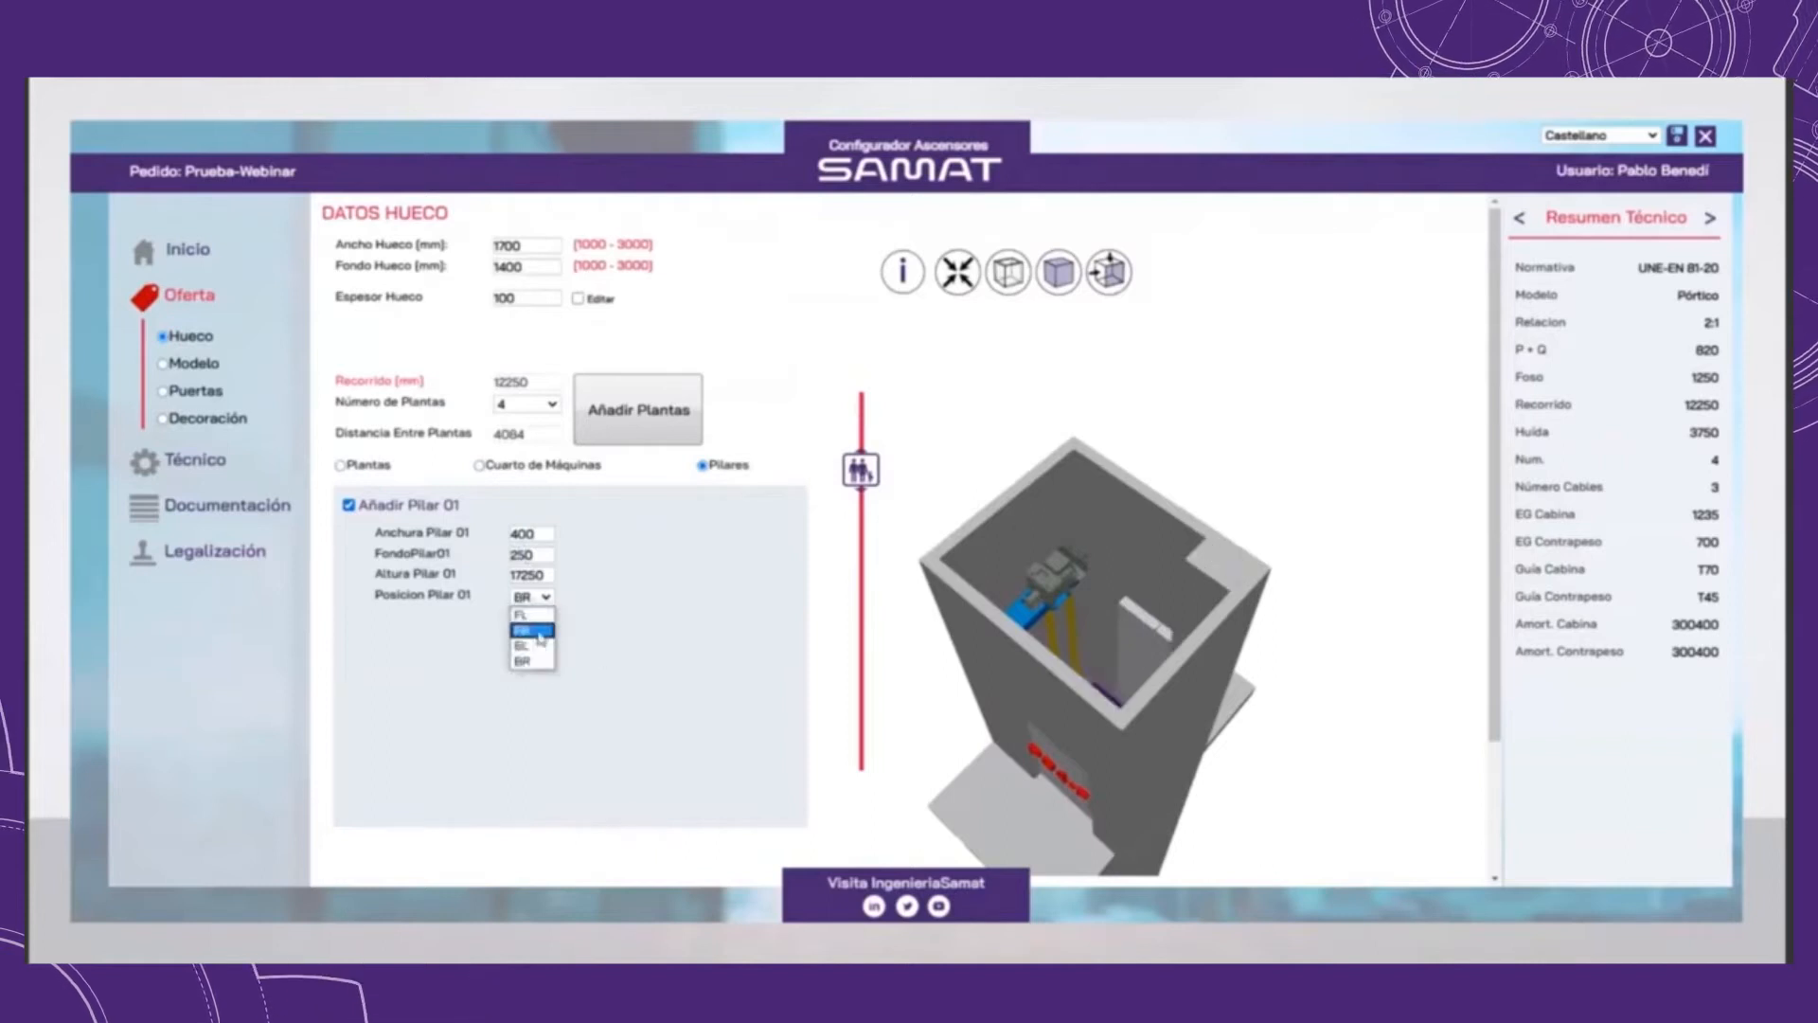
click(521, 645)
mouse_move(1118, 530)
mouse_down()
mouse_move(1139, 603)
mouse_move(1143, 549)
mouse_move(1114, 507)
mouse_up()
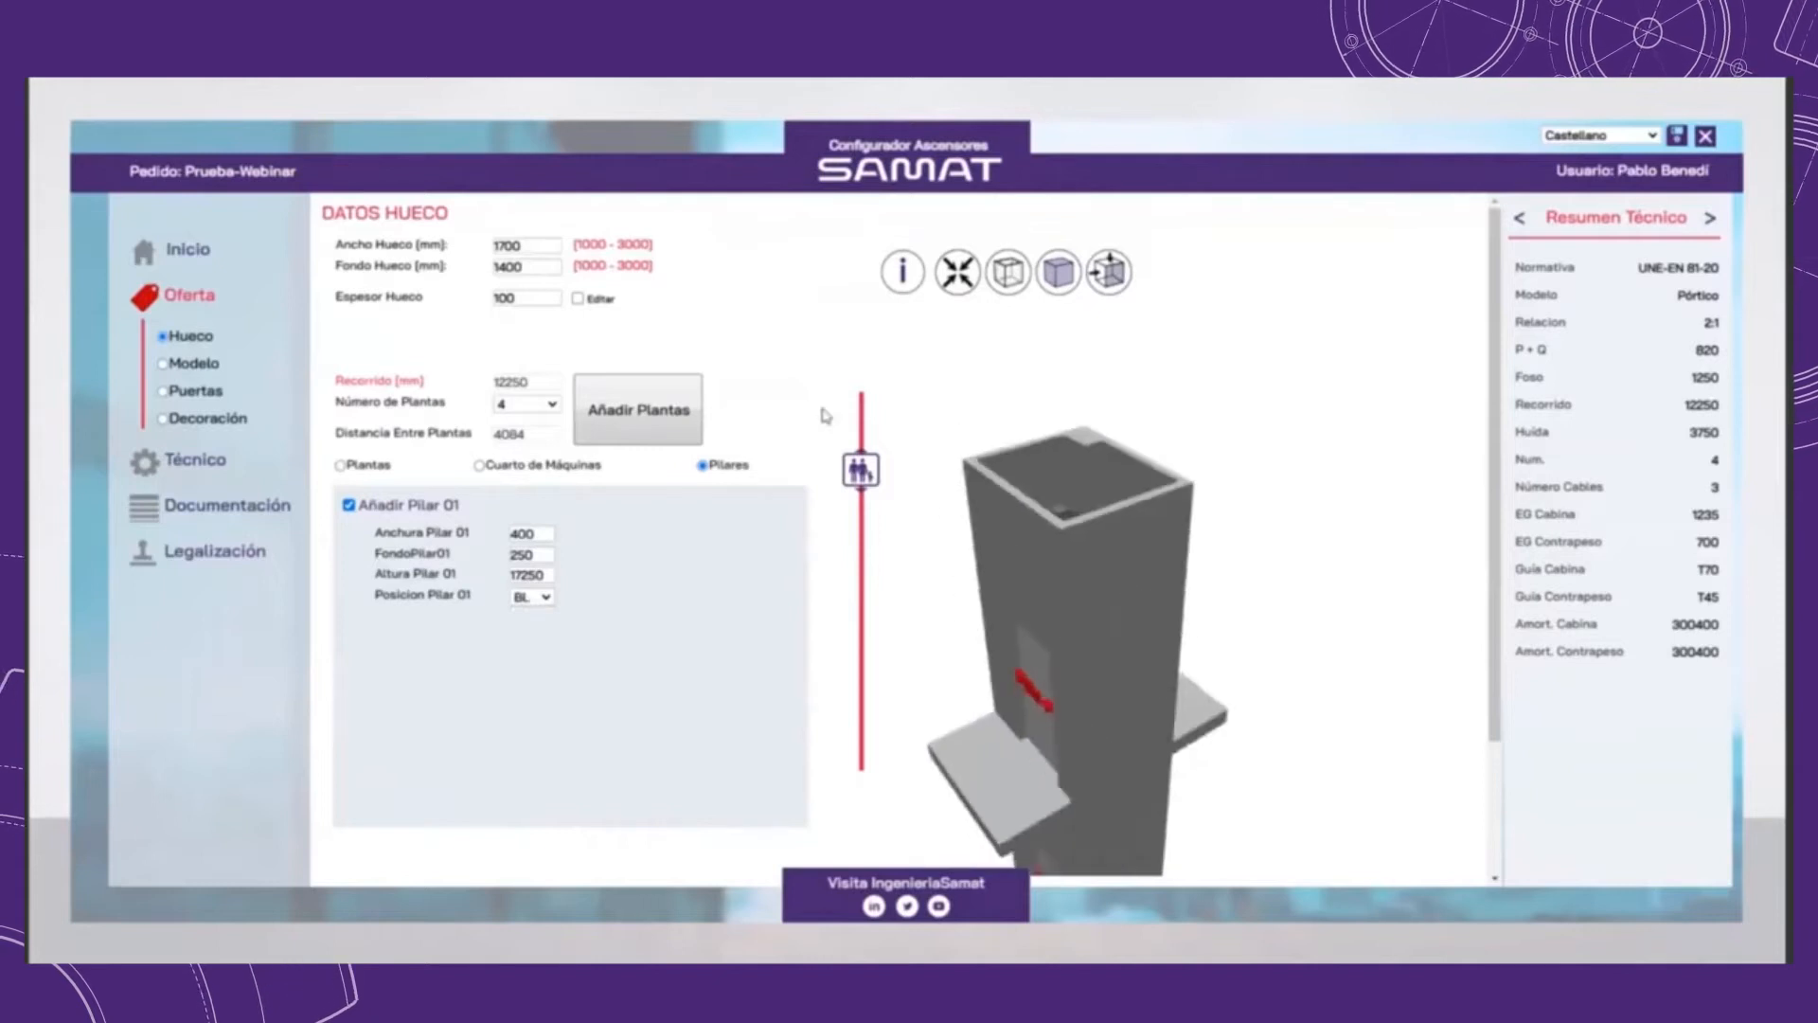
Step: Remove pillar 01 from the shaft and make the shaft walls transparent in the 3D model
click(350, 506)
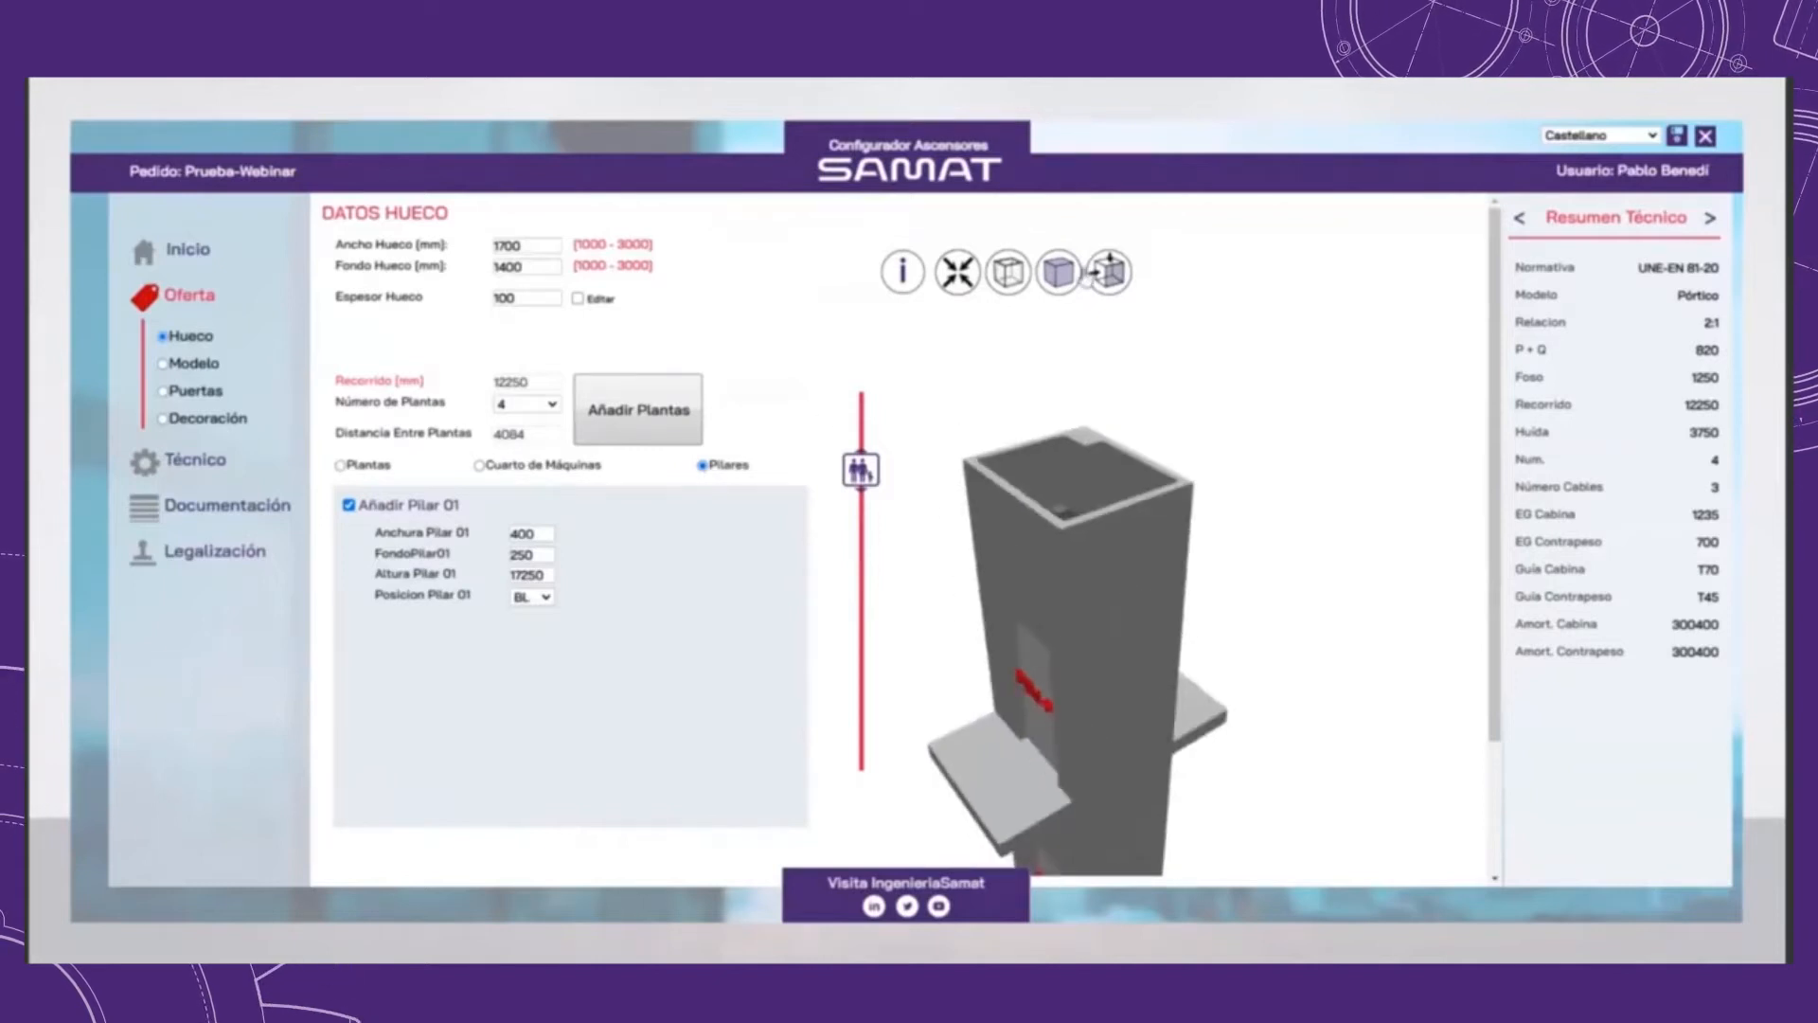
click(1010, 274)
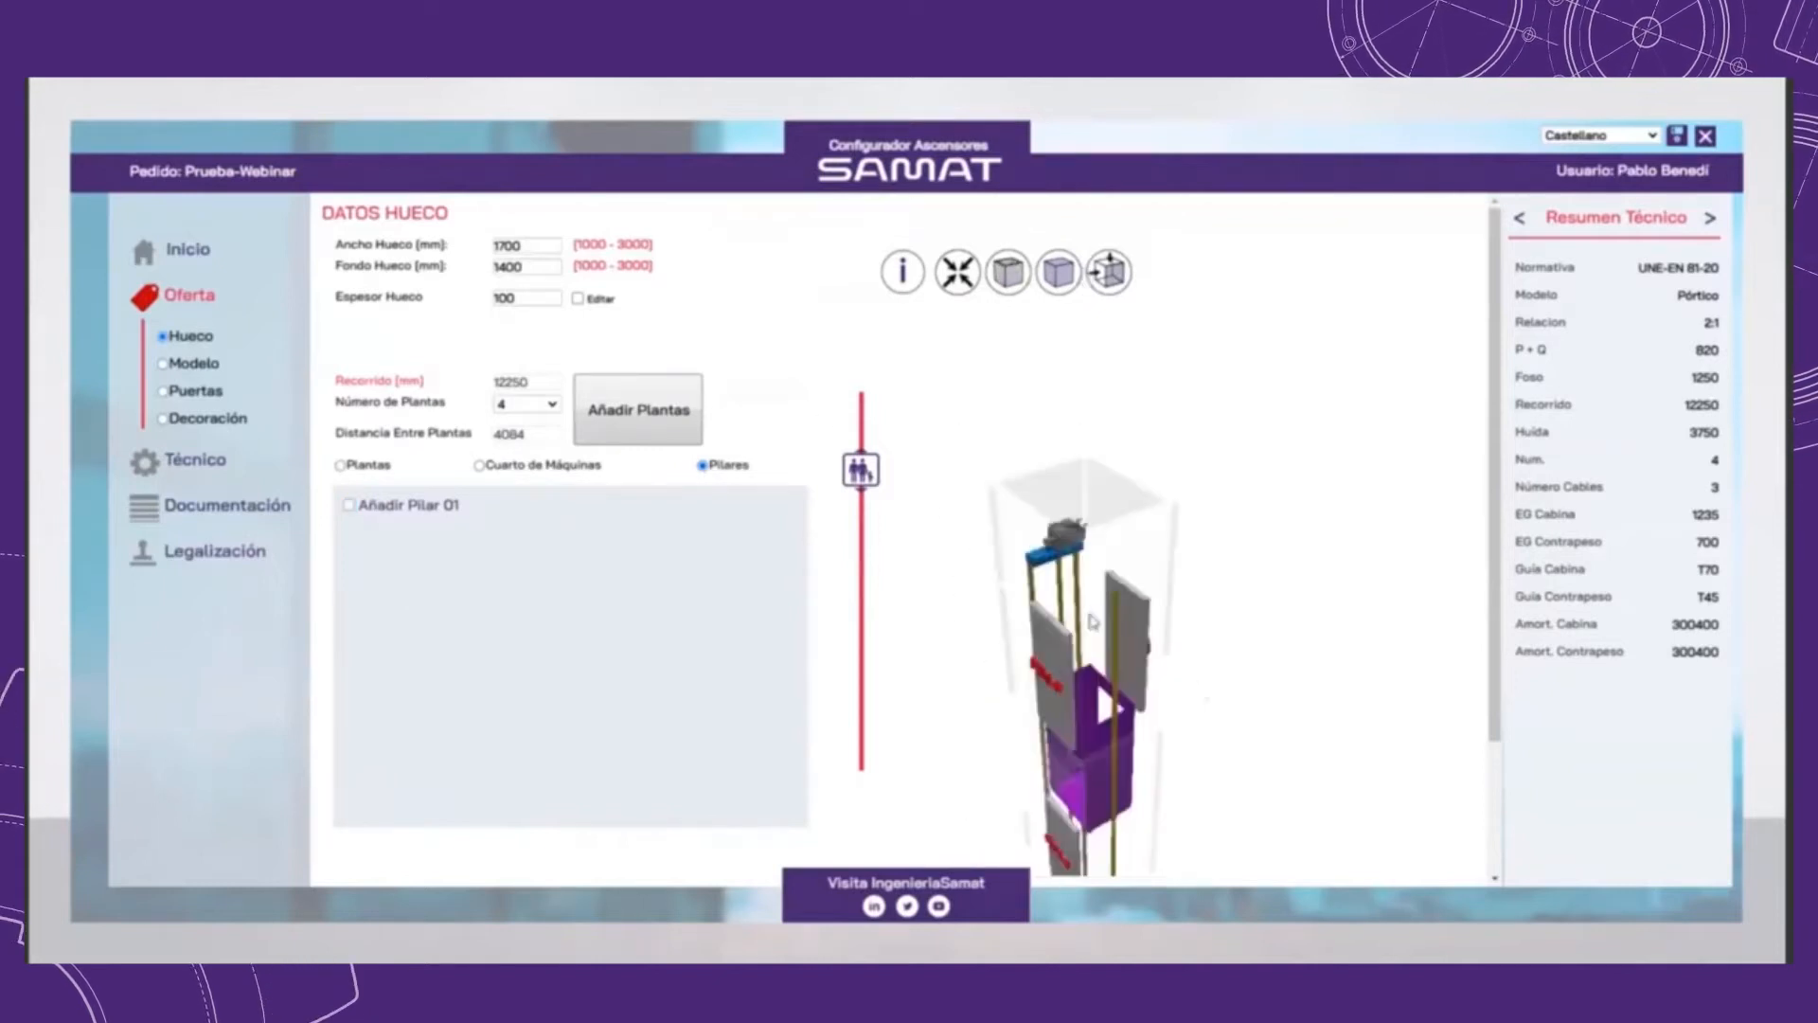
Step: Try standard UNE-EN 81-1/2 for the elevator model, compare its price in the price summary, and return to UNE-EN 81-20
click(187, 369)
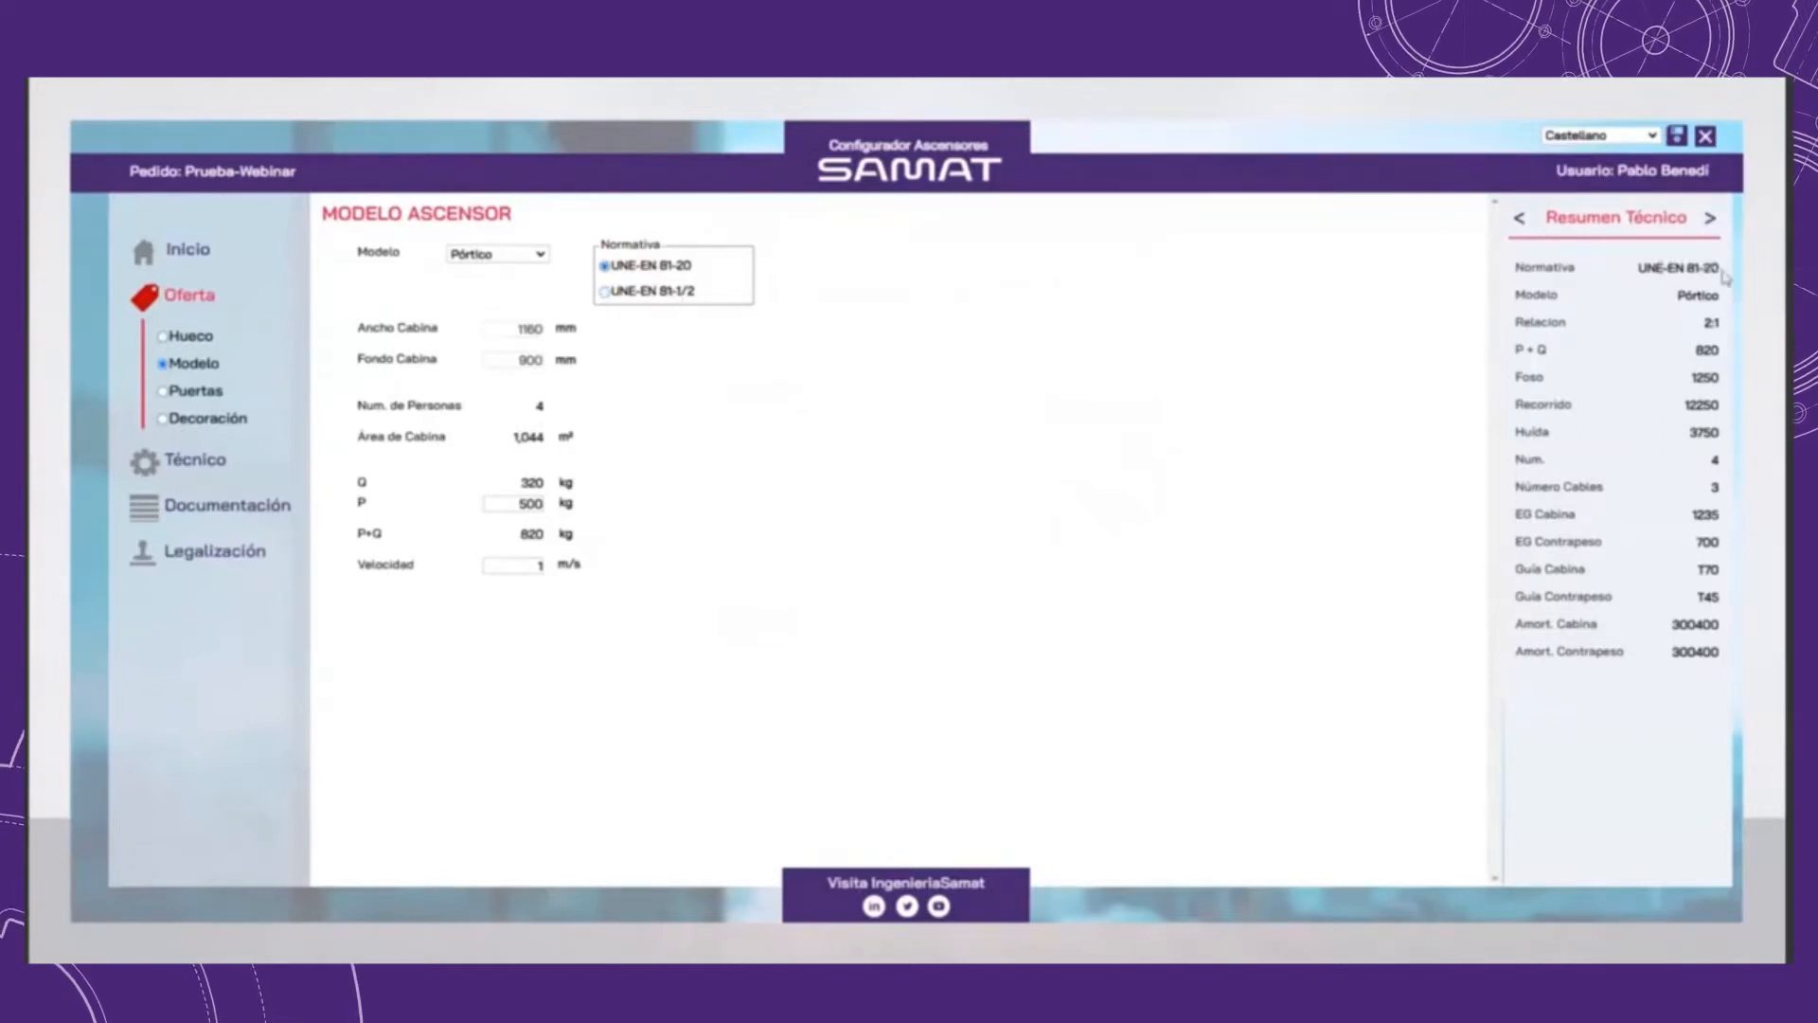
click(1710, 218)
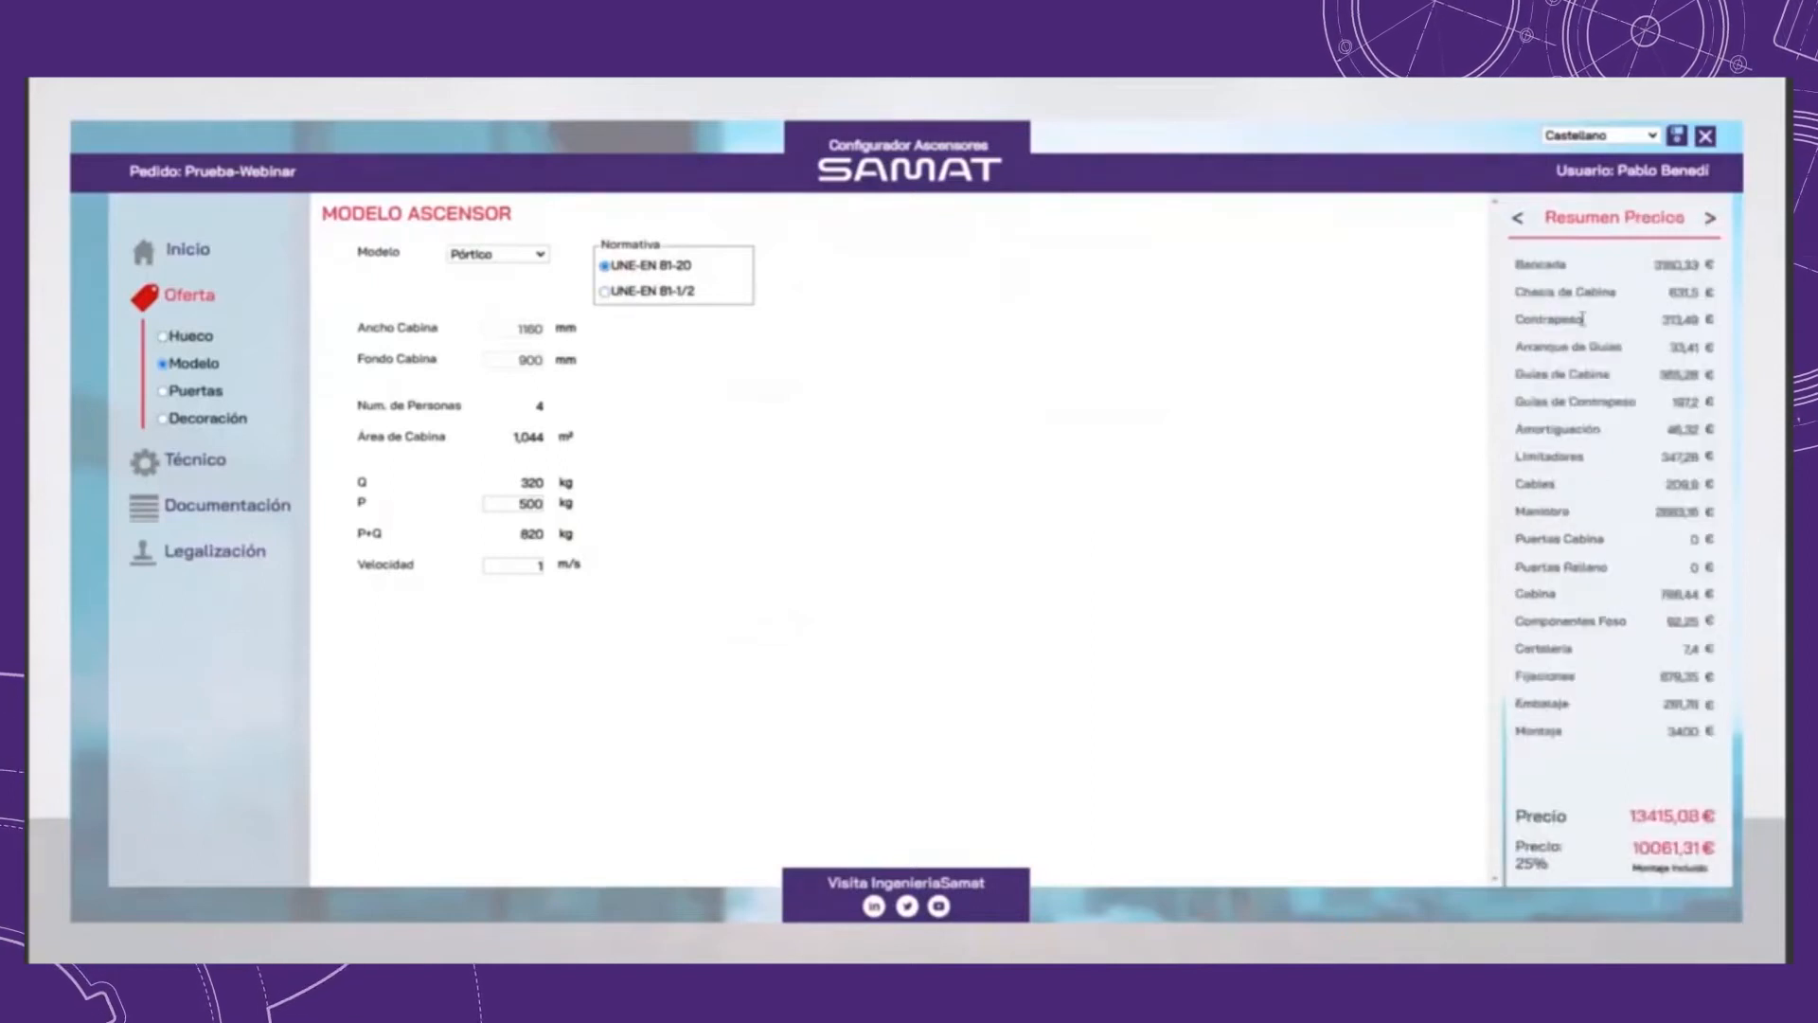
click(650, 291)
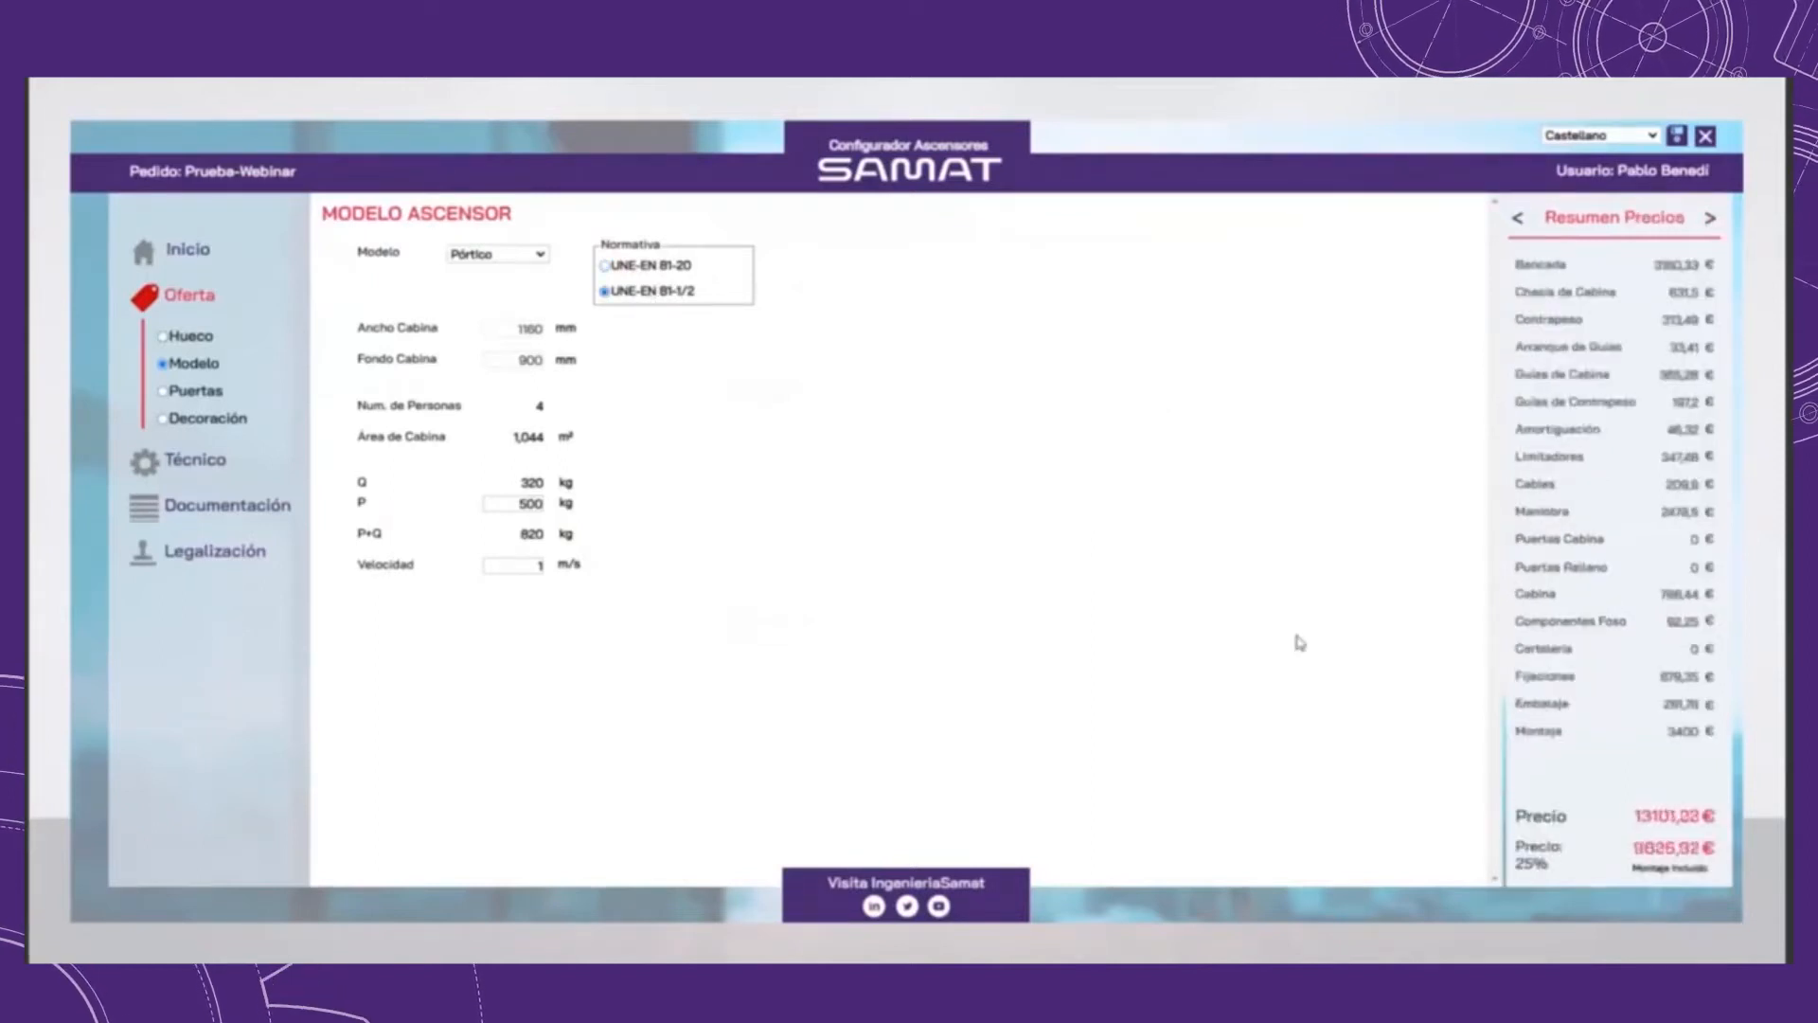
drag(1641, 818, 1737, 820)
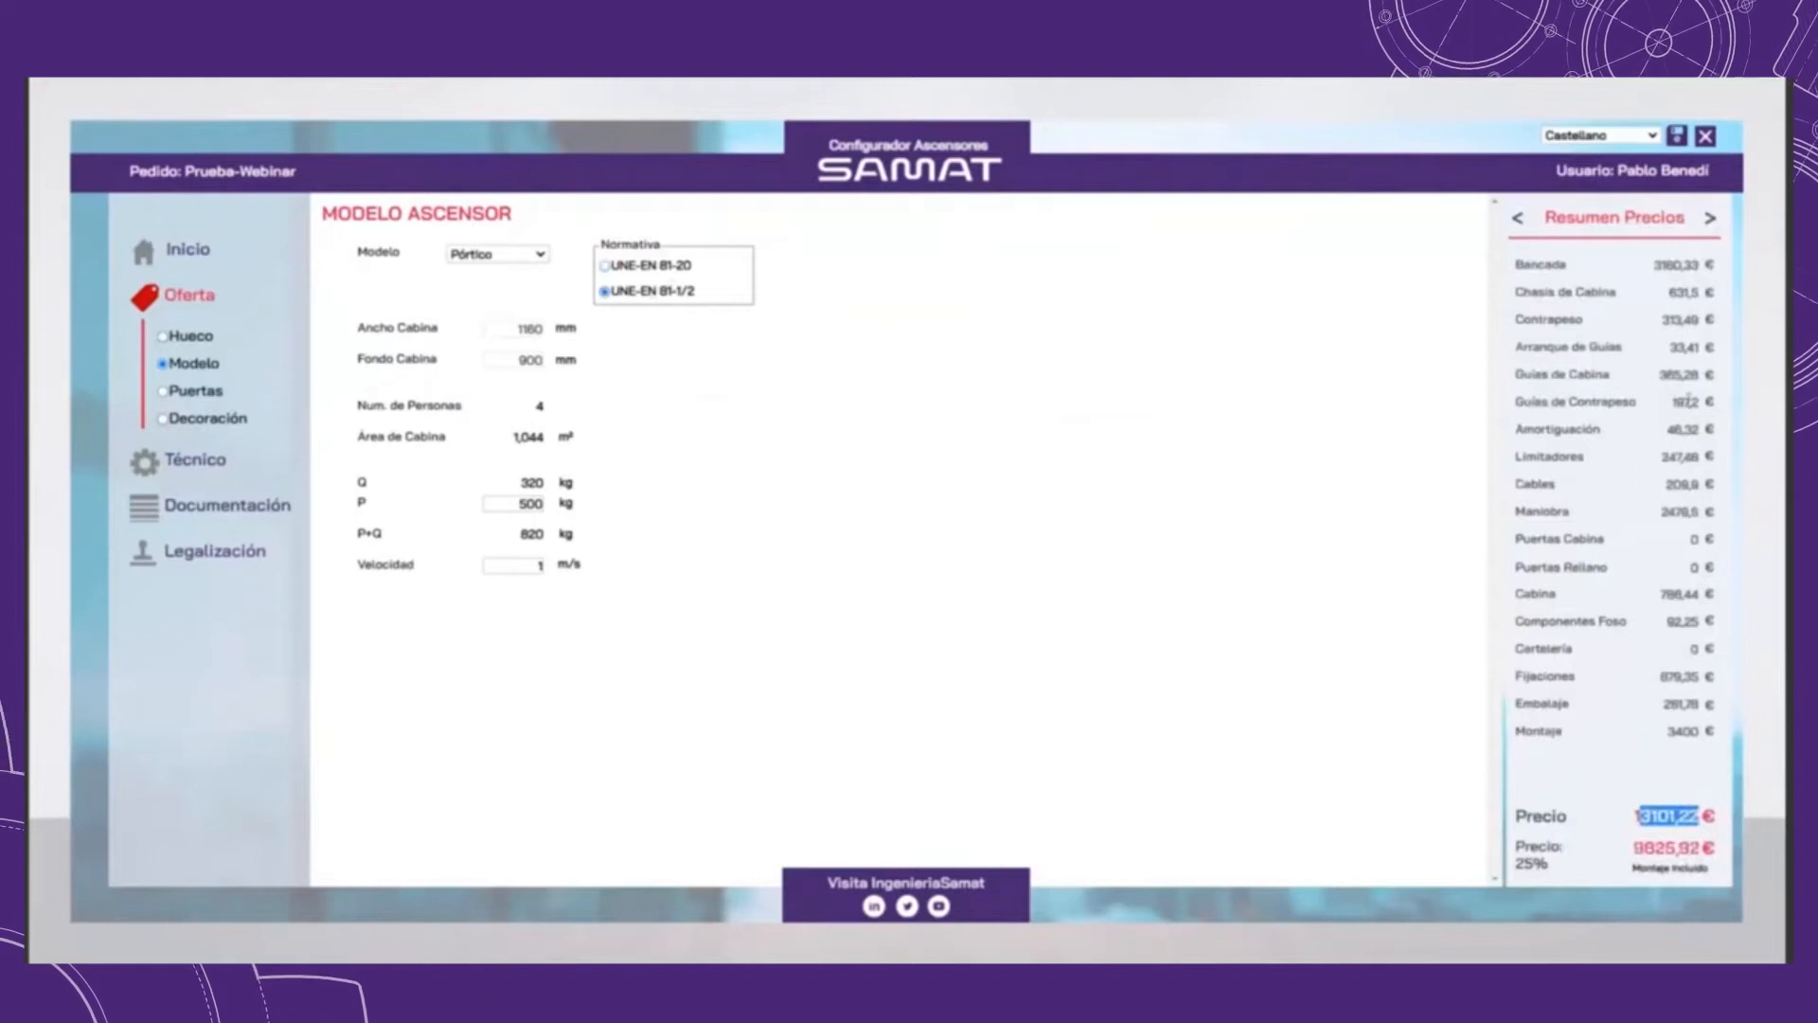
click(669, 295)
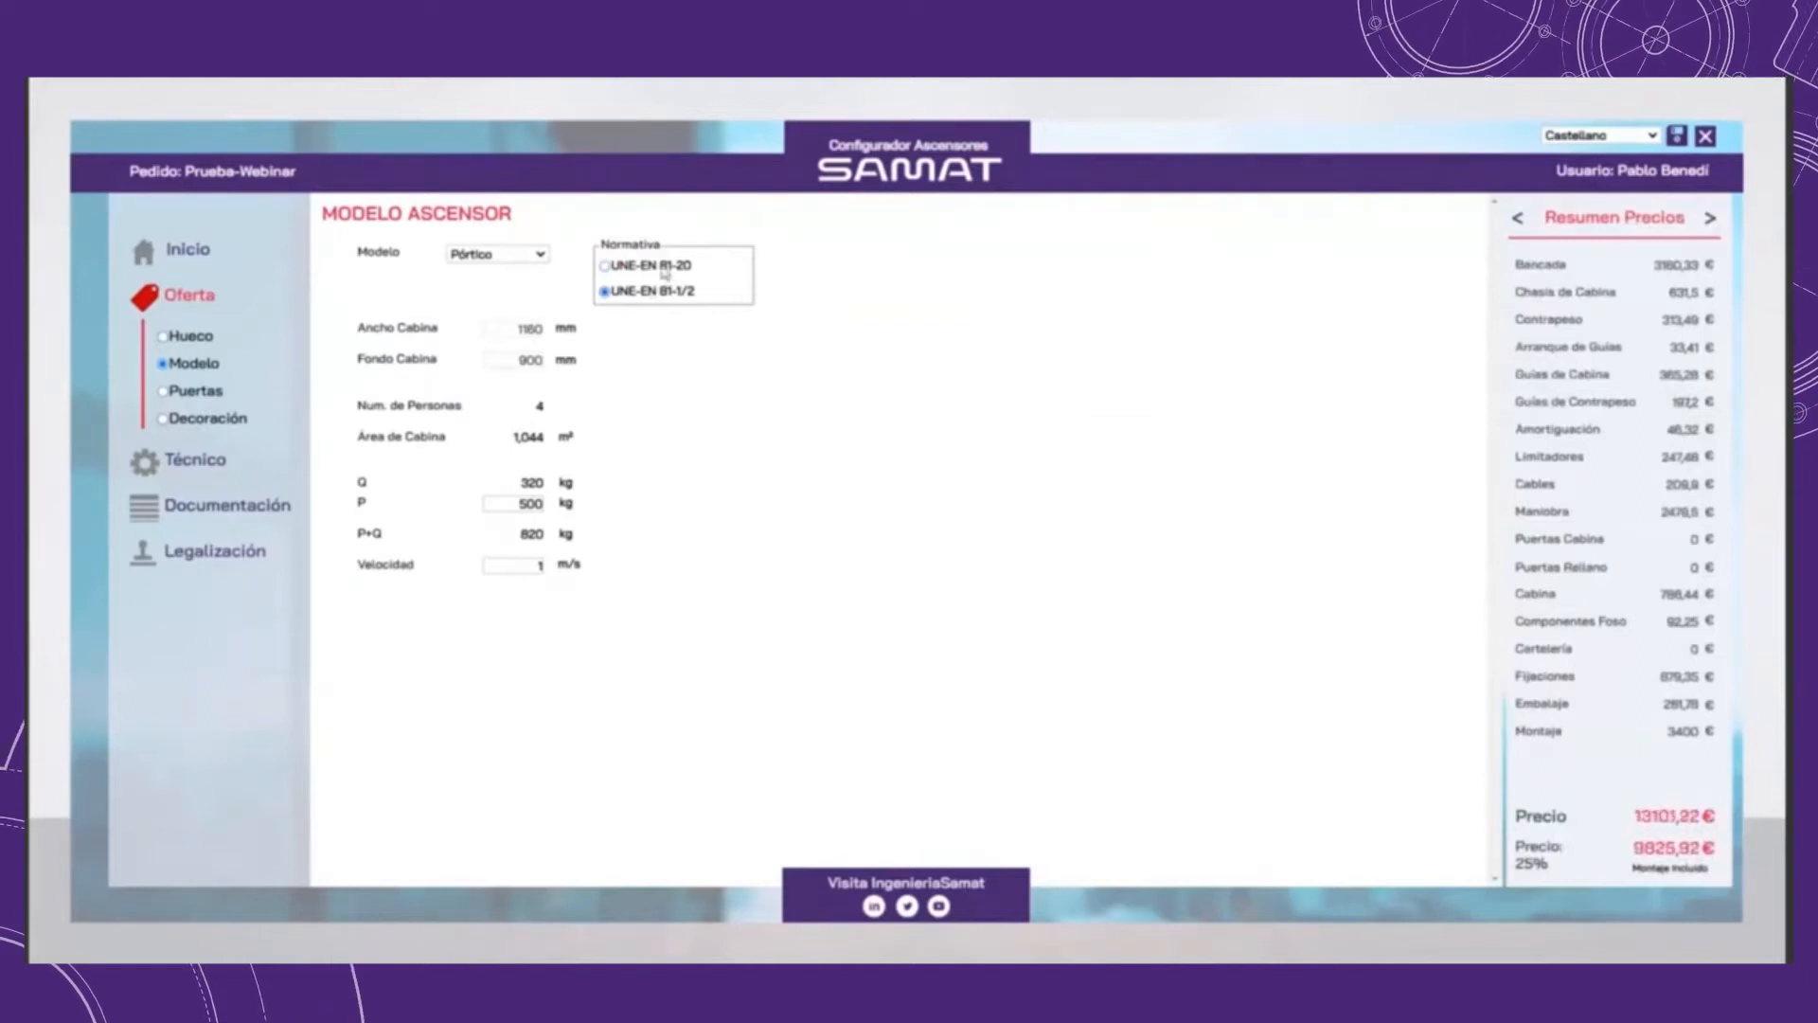
click(670, 295)
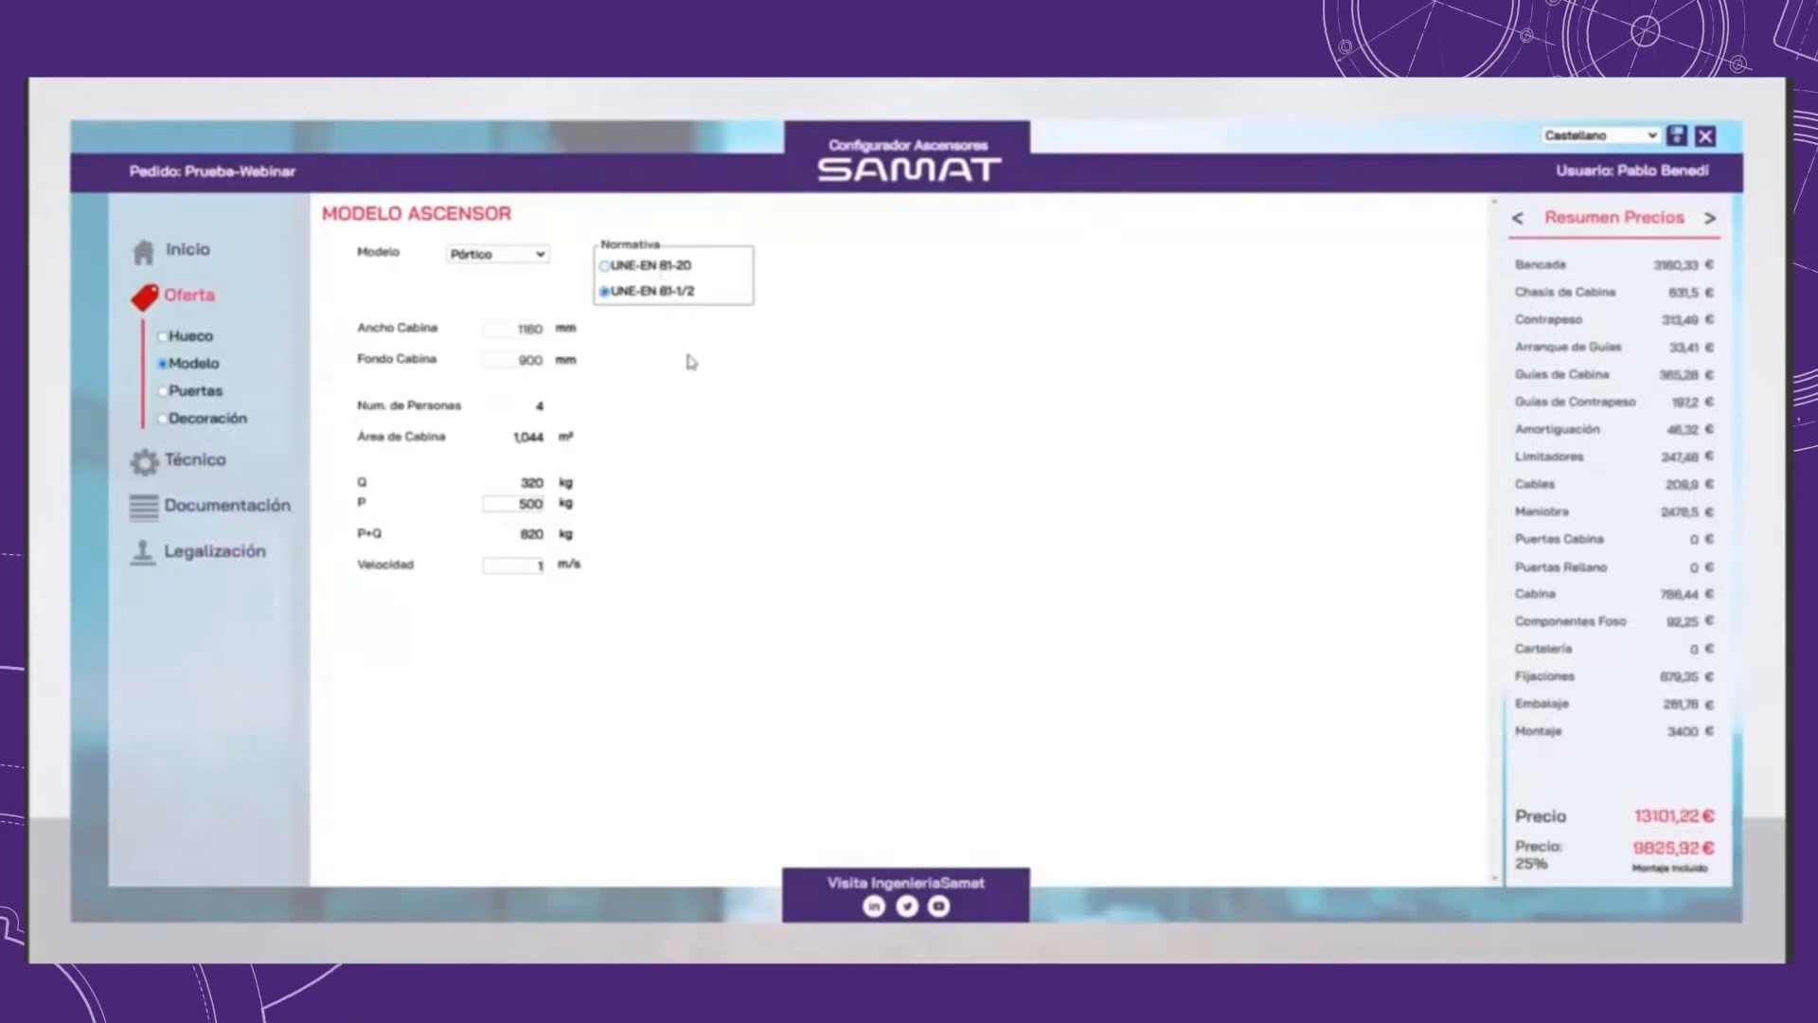
click(639, 273)
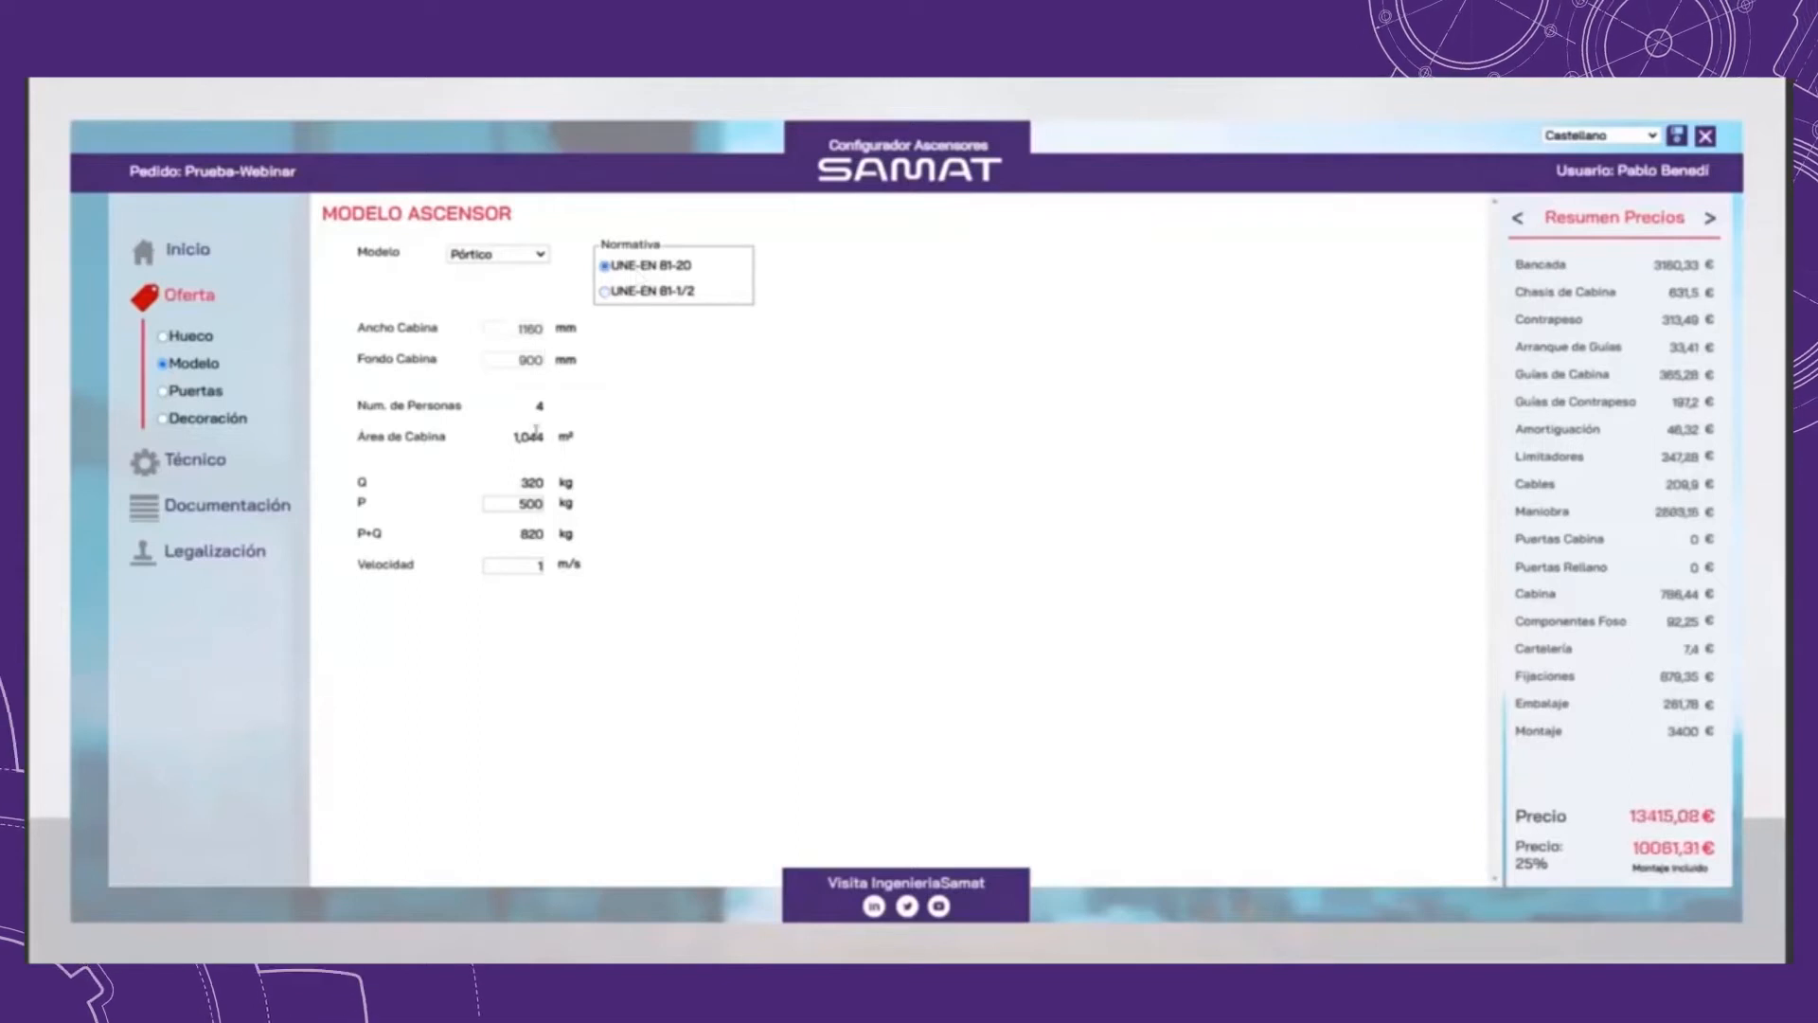
Step: Set the elevator model's weight P to 600 kg and check P+Q in the technical summary
drag(529, 507, 518, 506)
text(6)
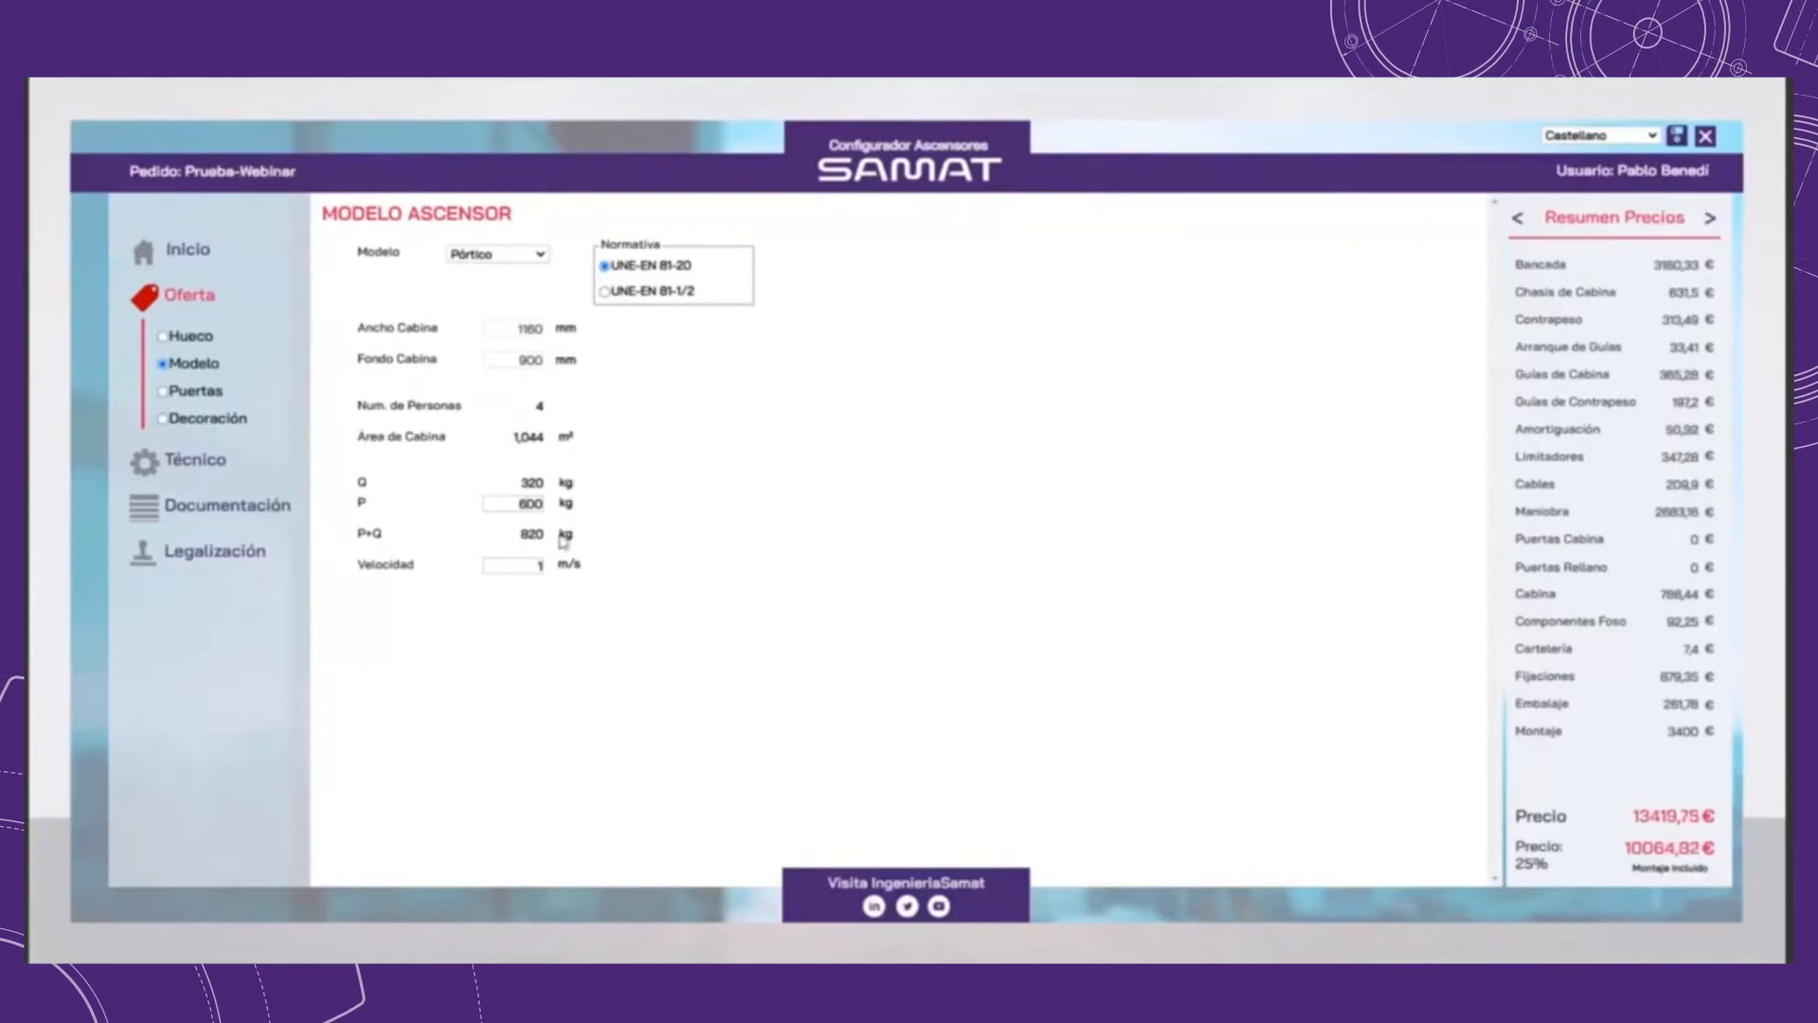
click(1709, 219)
click(1709, 219)
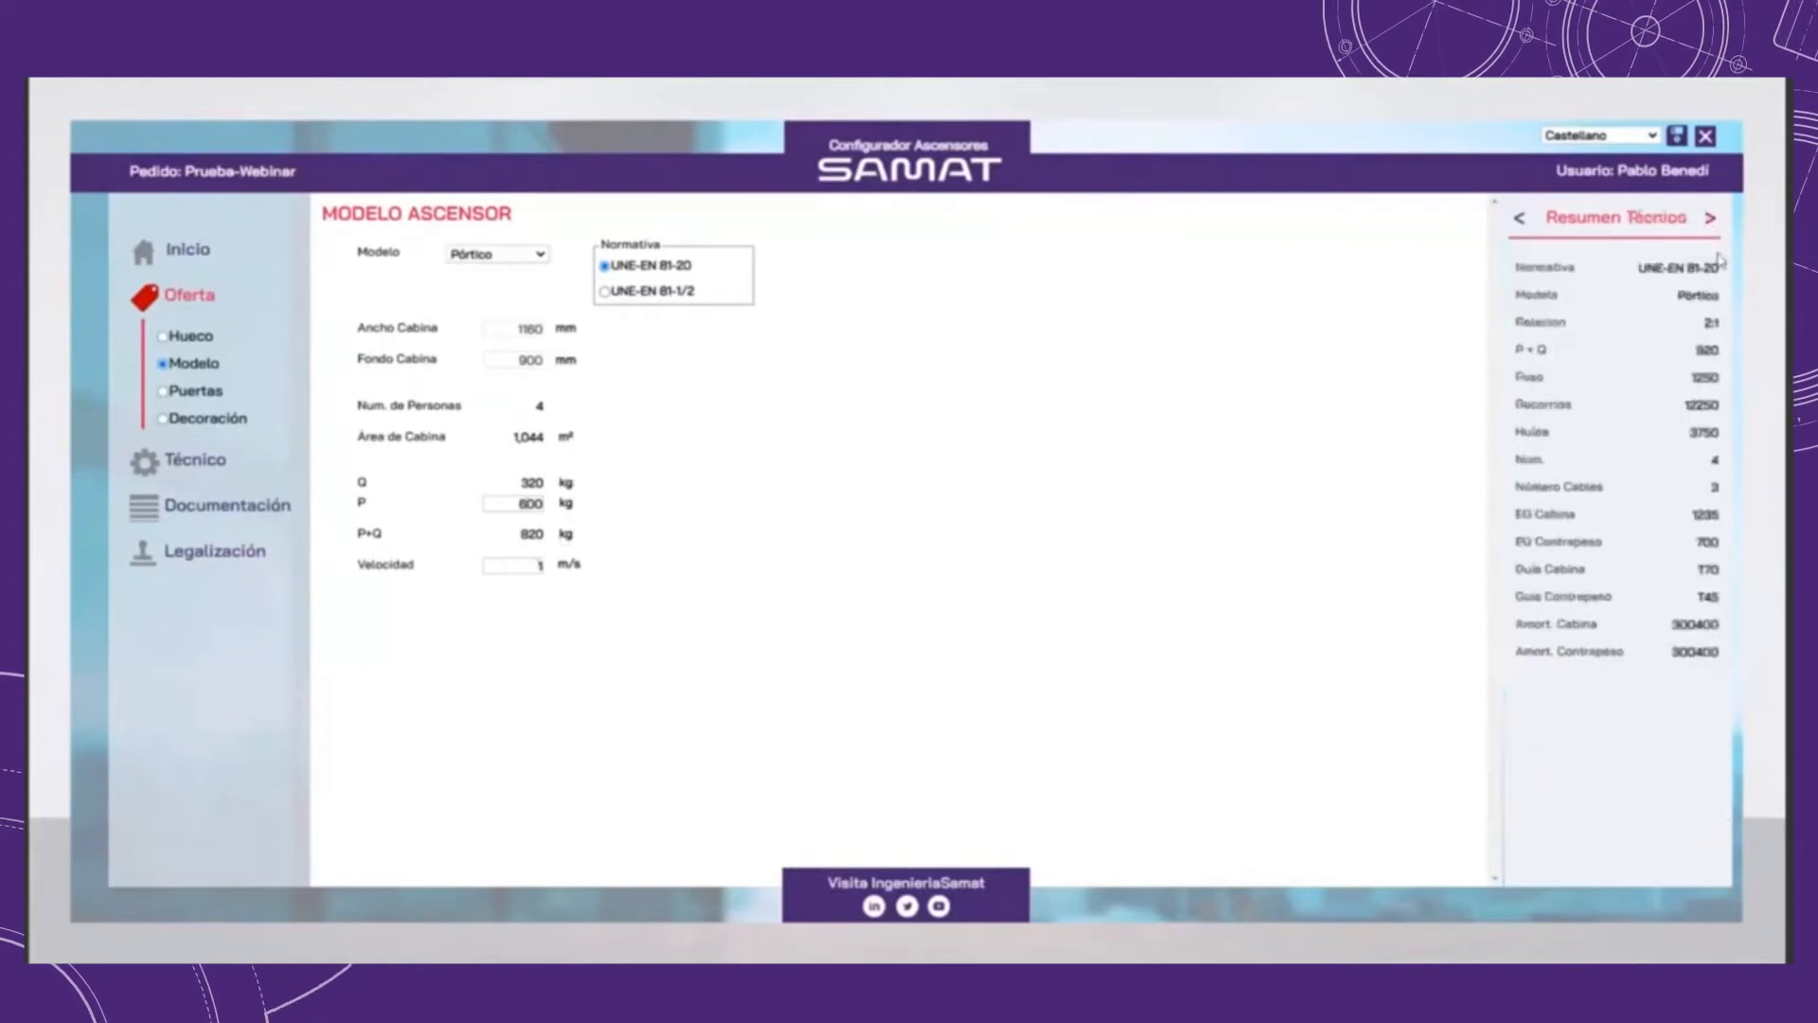
Step: Configure the front landing door as Puerta Telescopica 800 2T with hand L
click(194, 391)
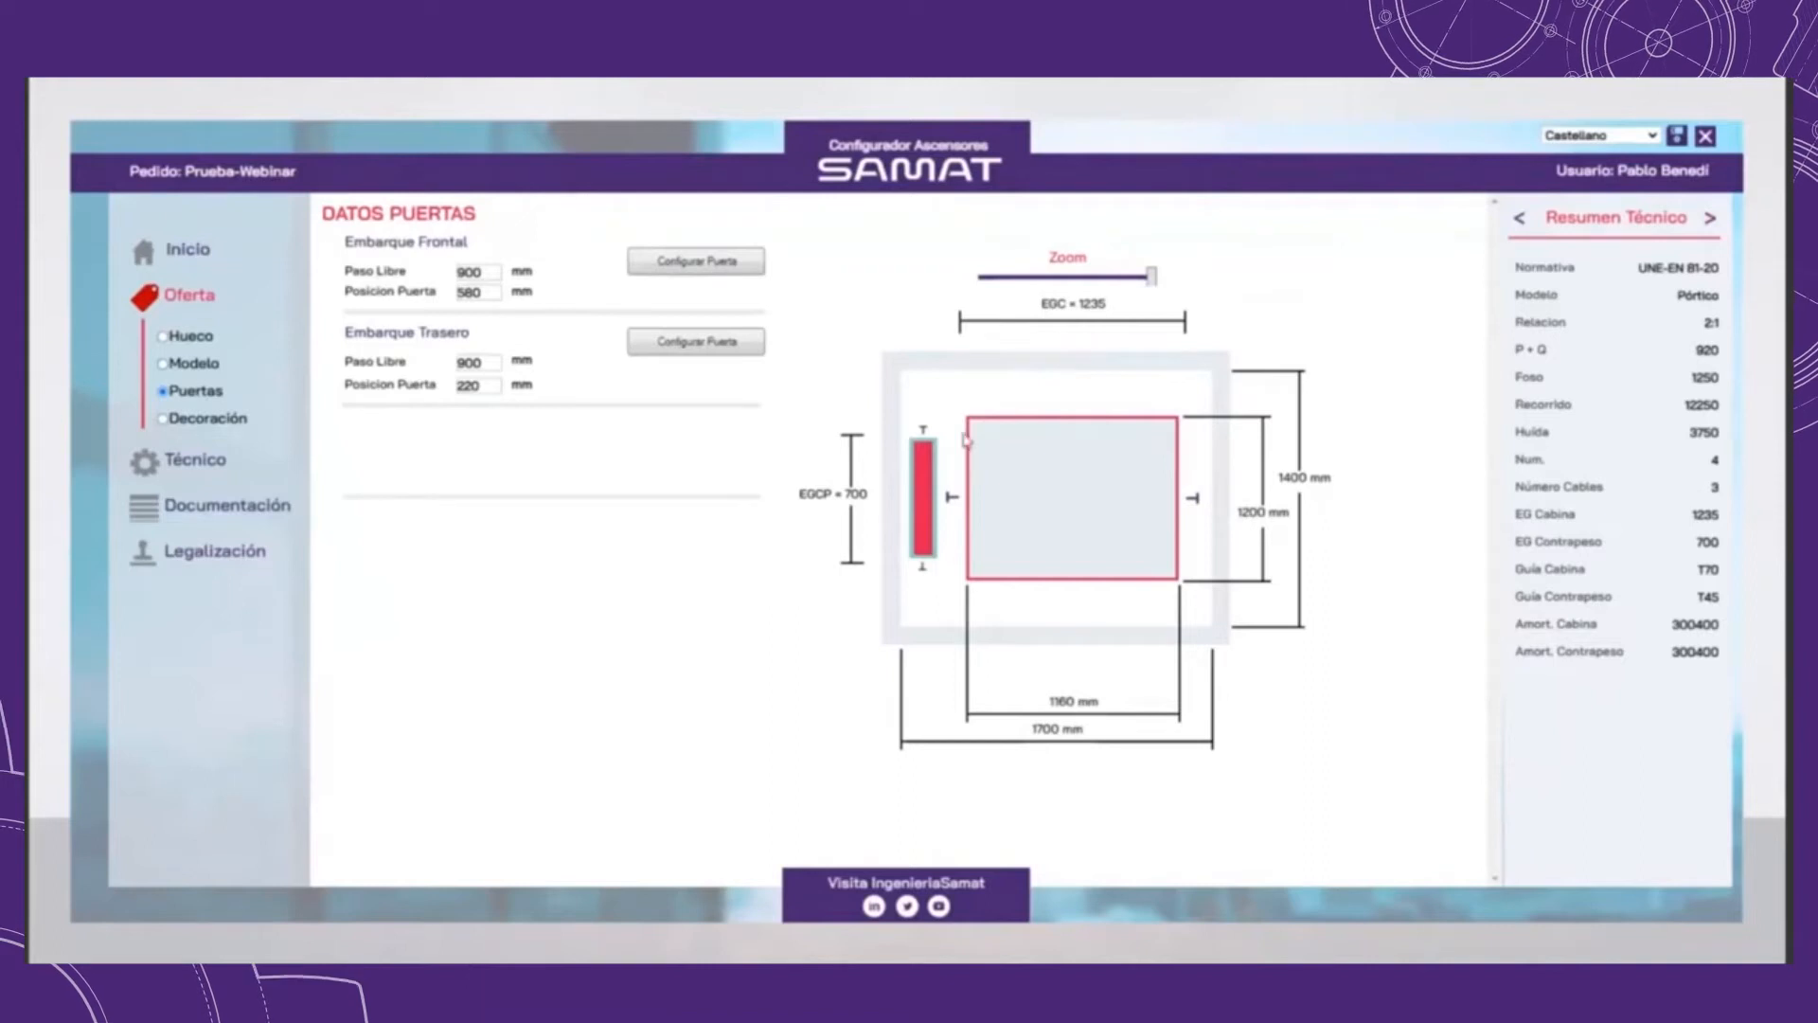
click(715, 270)
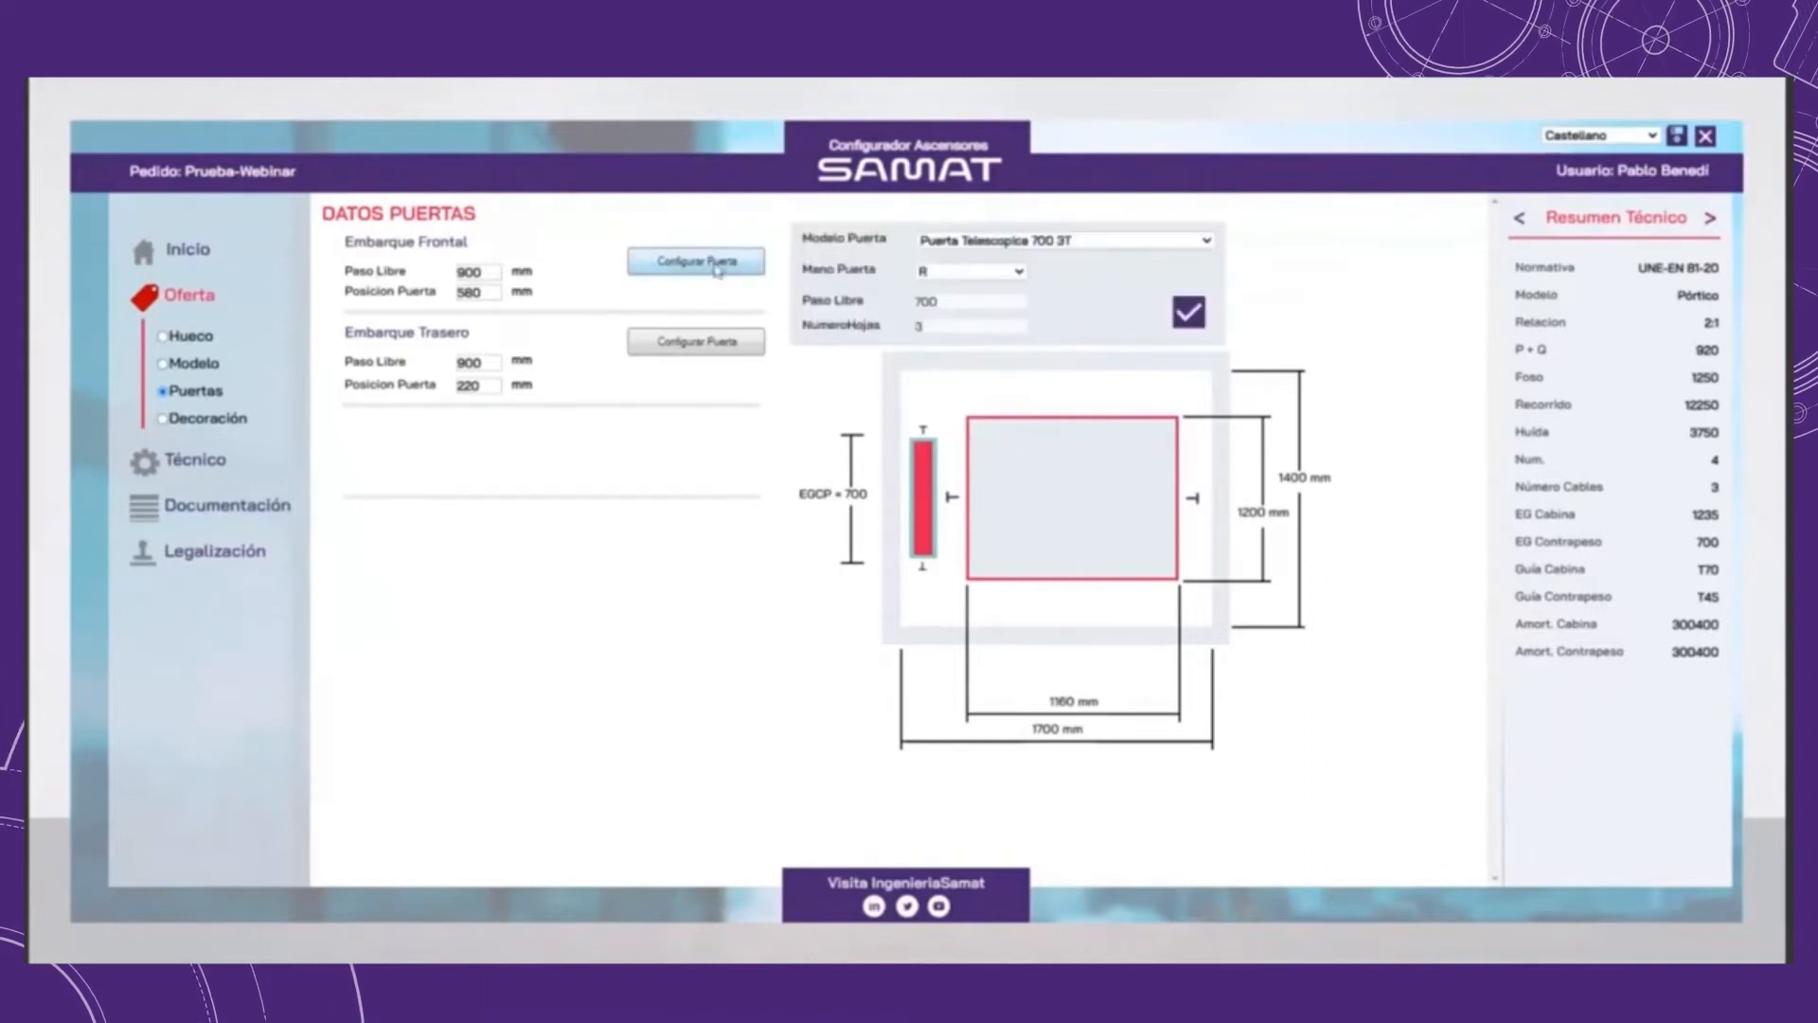
click(1048, 242)
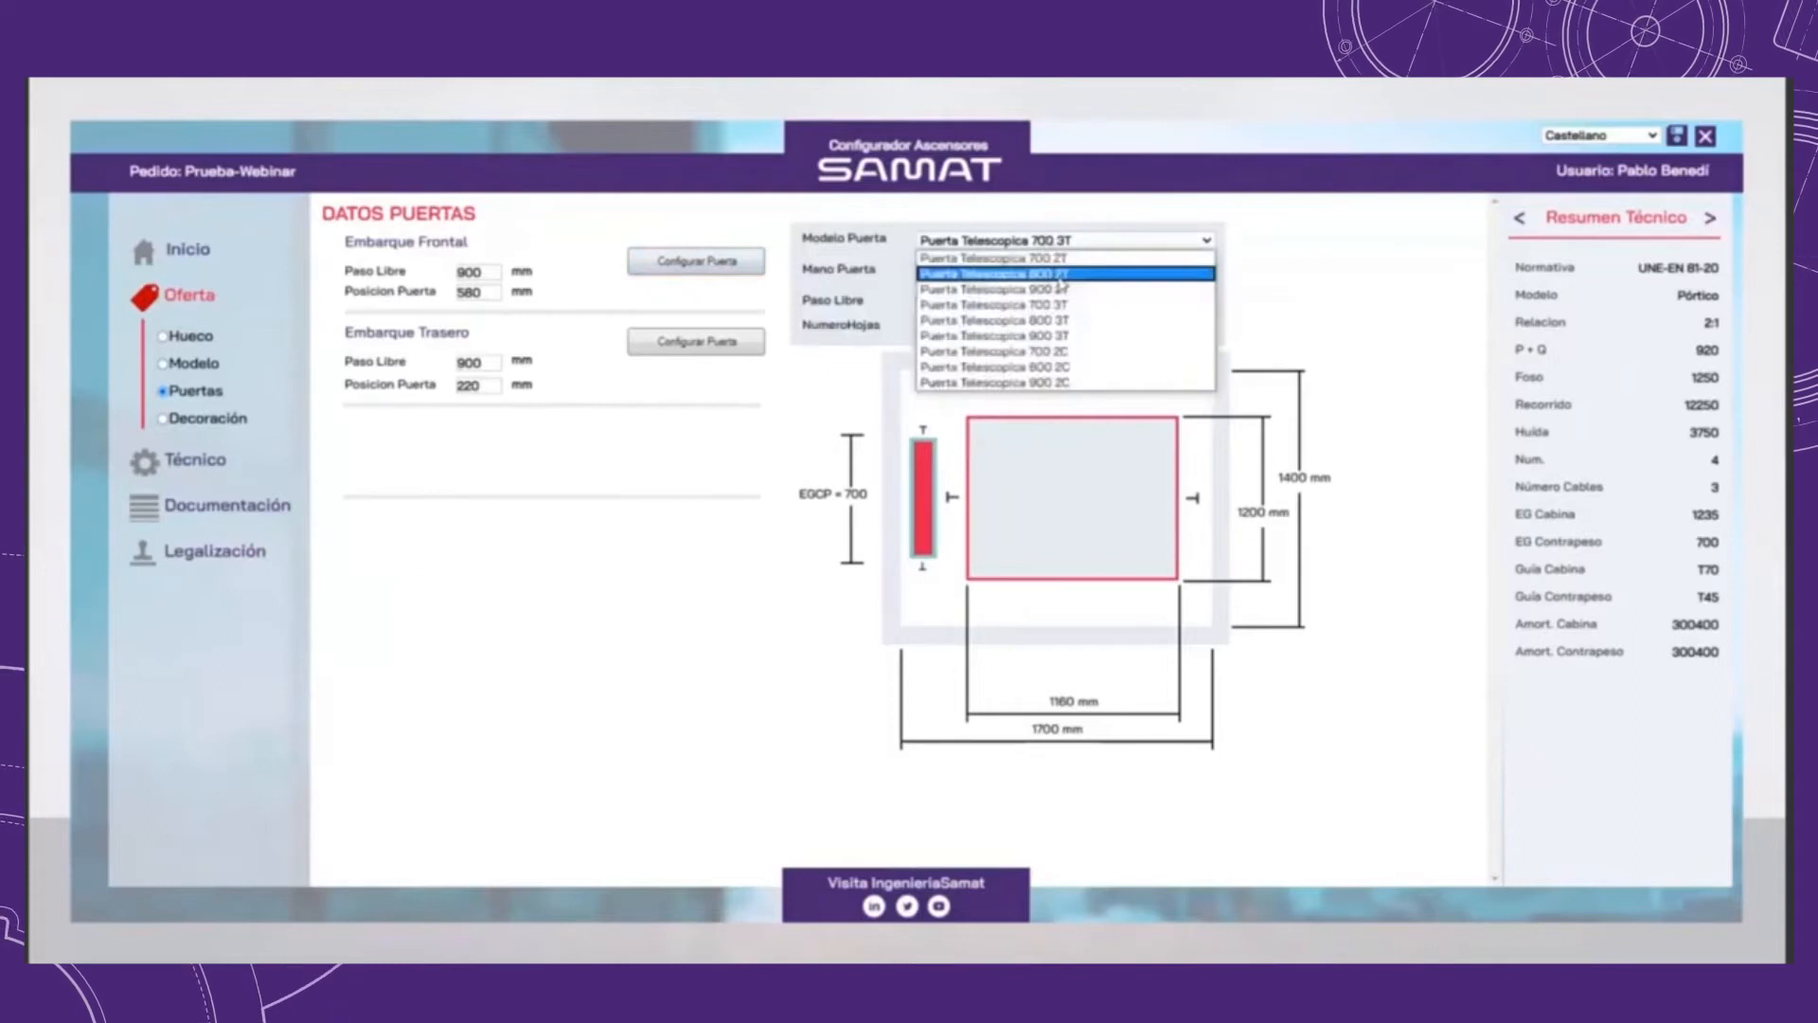
click(1061, 276)
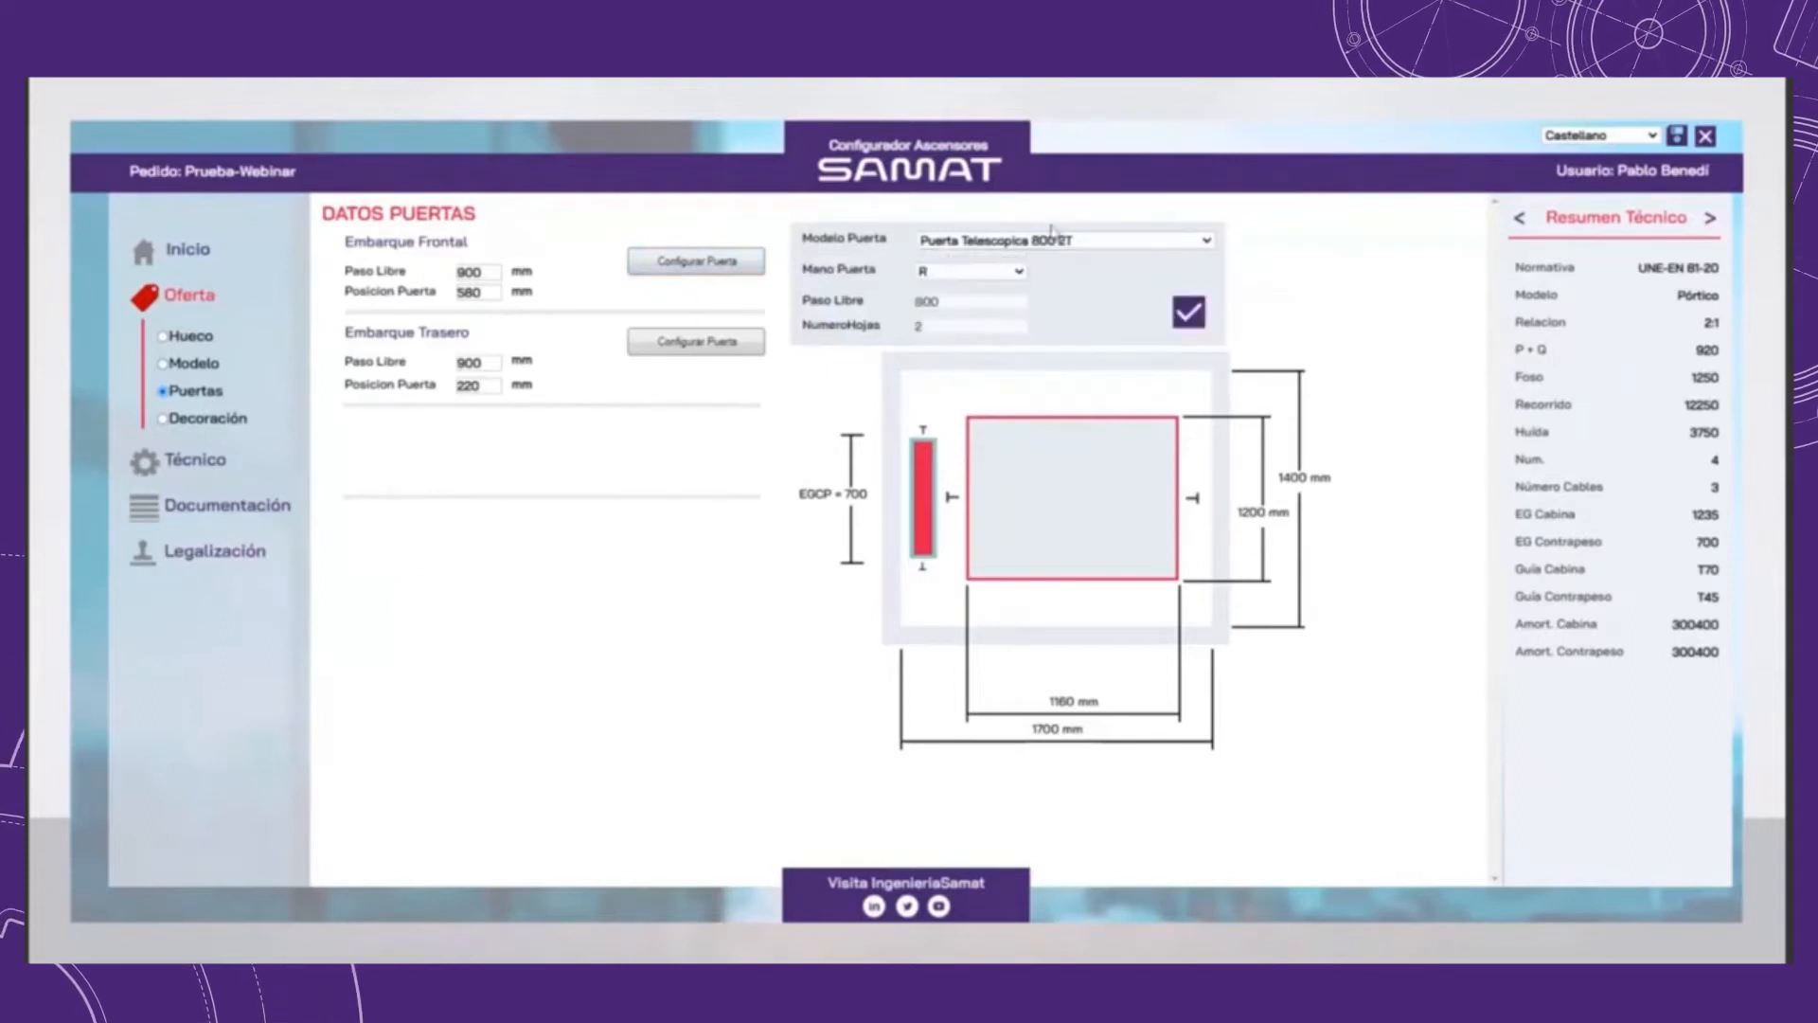
click(965, 276)
click(954, 295)
click(1189, 313)
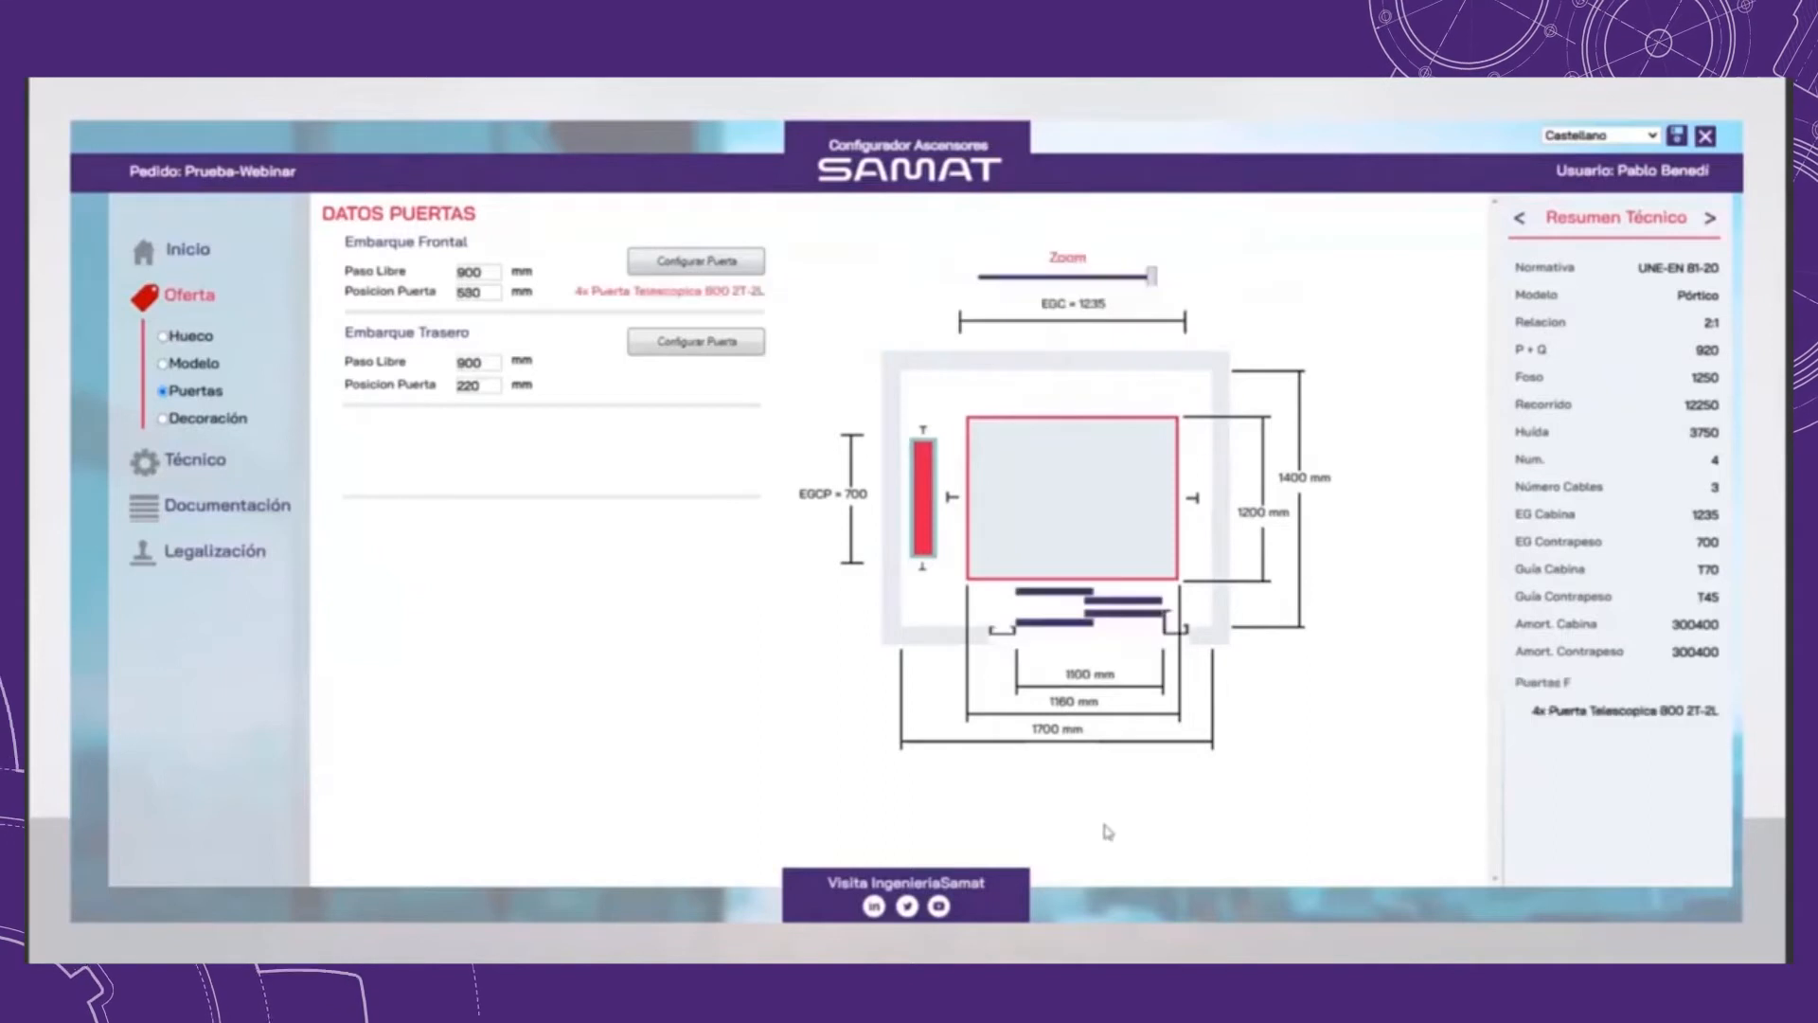
Step: Configure the rear landing door as Puerta Telescopica 800 2C and show the price summary
click(743, 341)
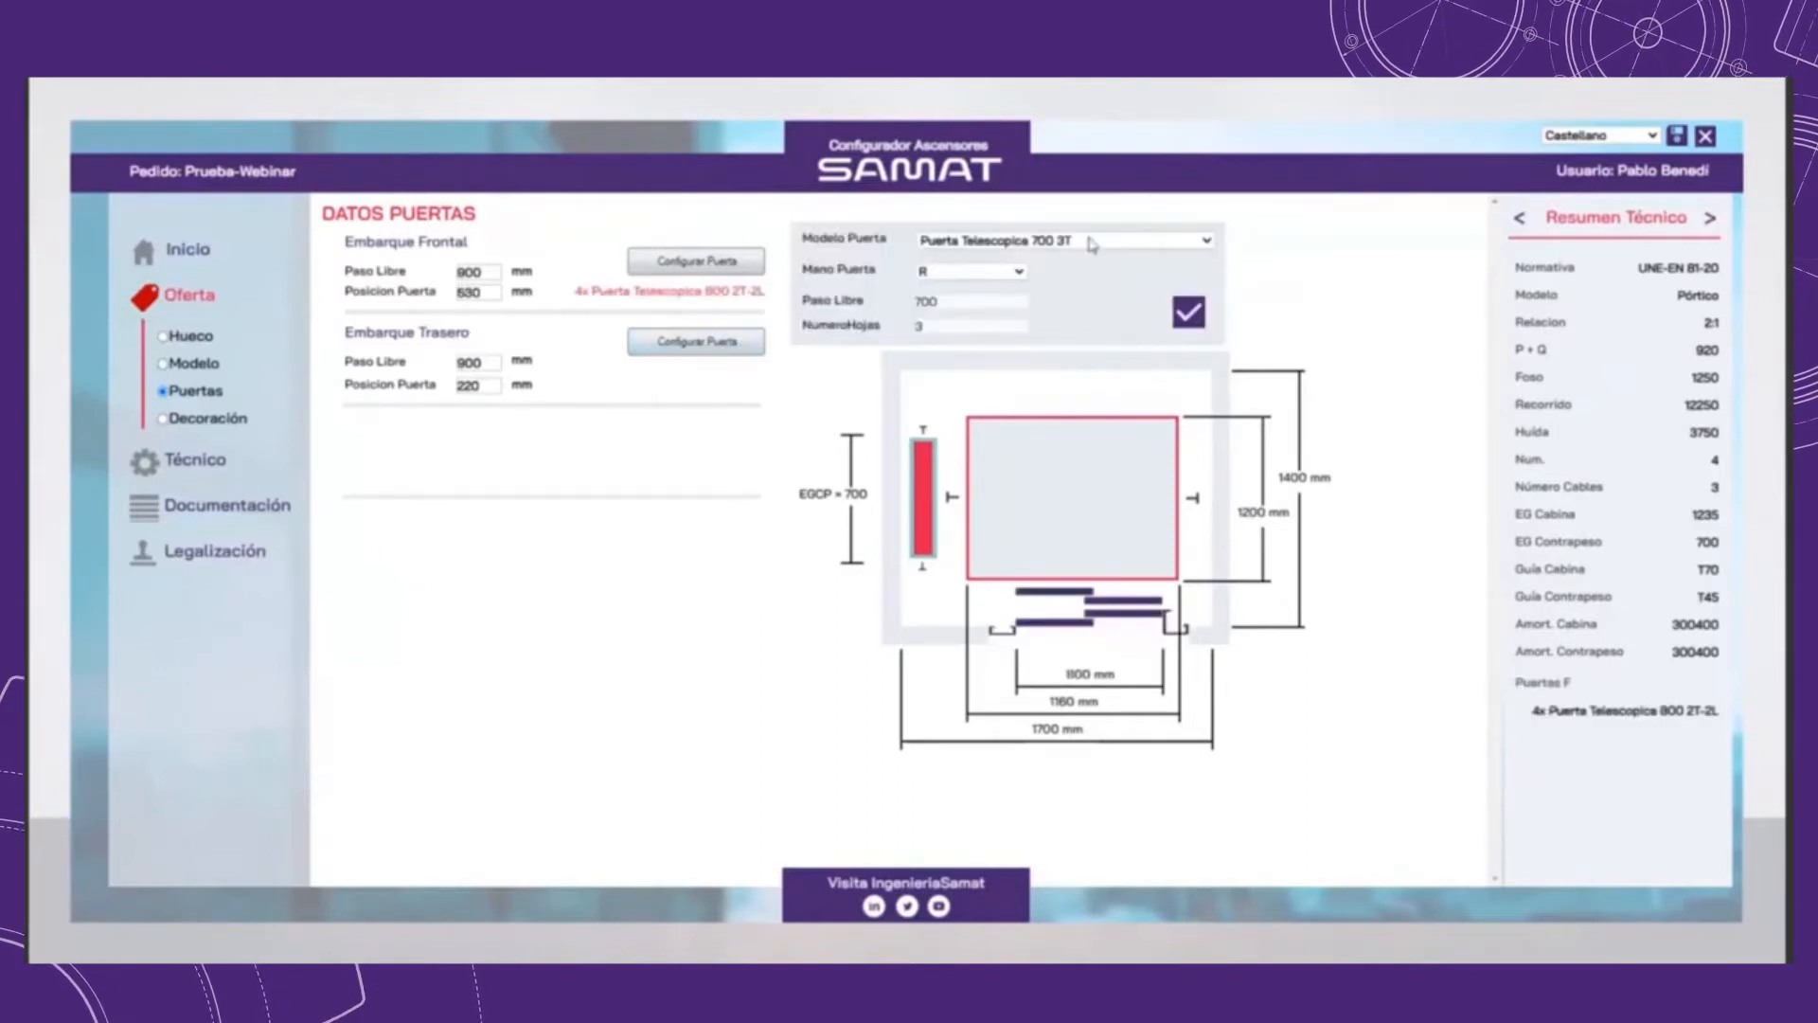
click(1161, 241)
click(1141, 348)
click(1188, 314)
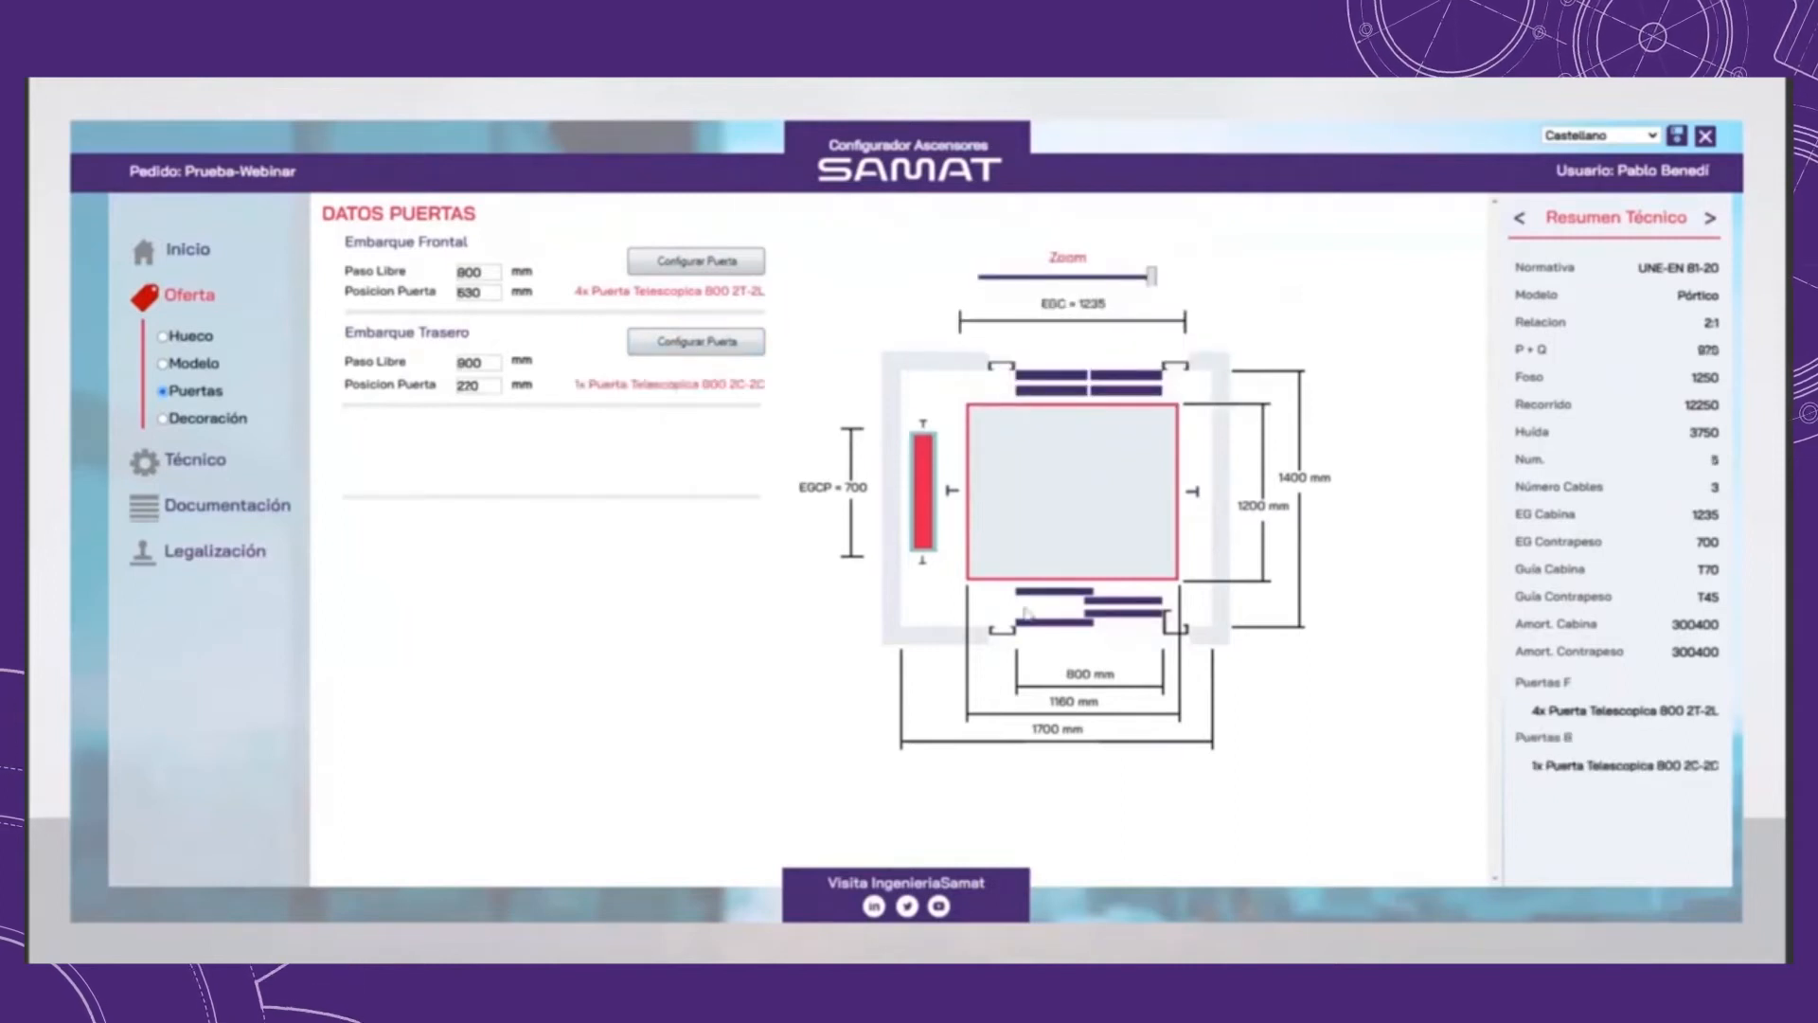
mouse_move(1152, 276)
mouse_down()
mouse_move(1057, 283)
mouse_move(1152, 281)
mouse_up()
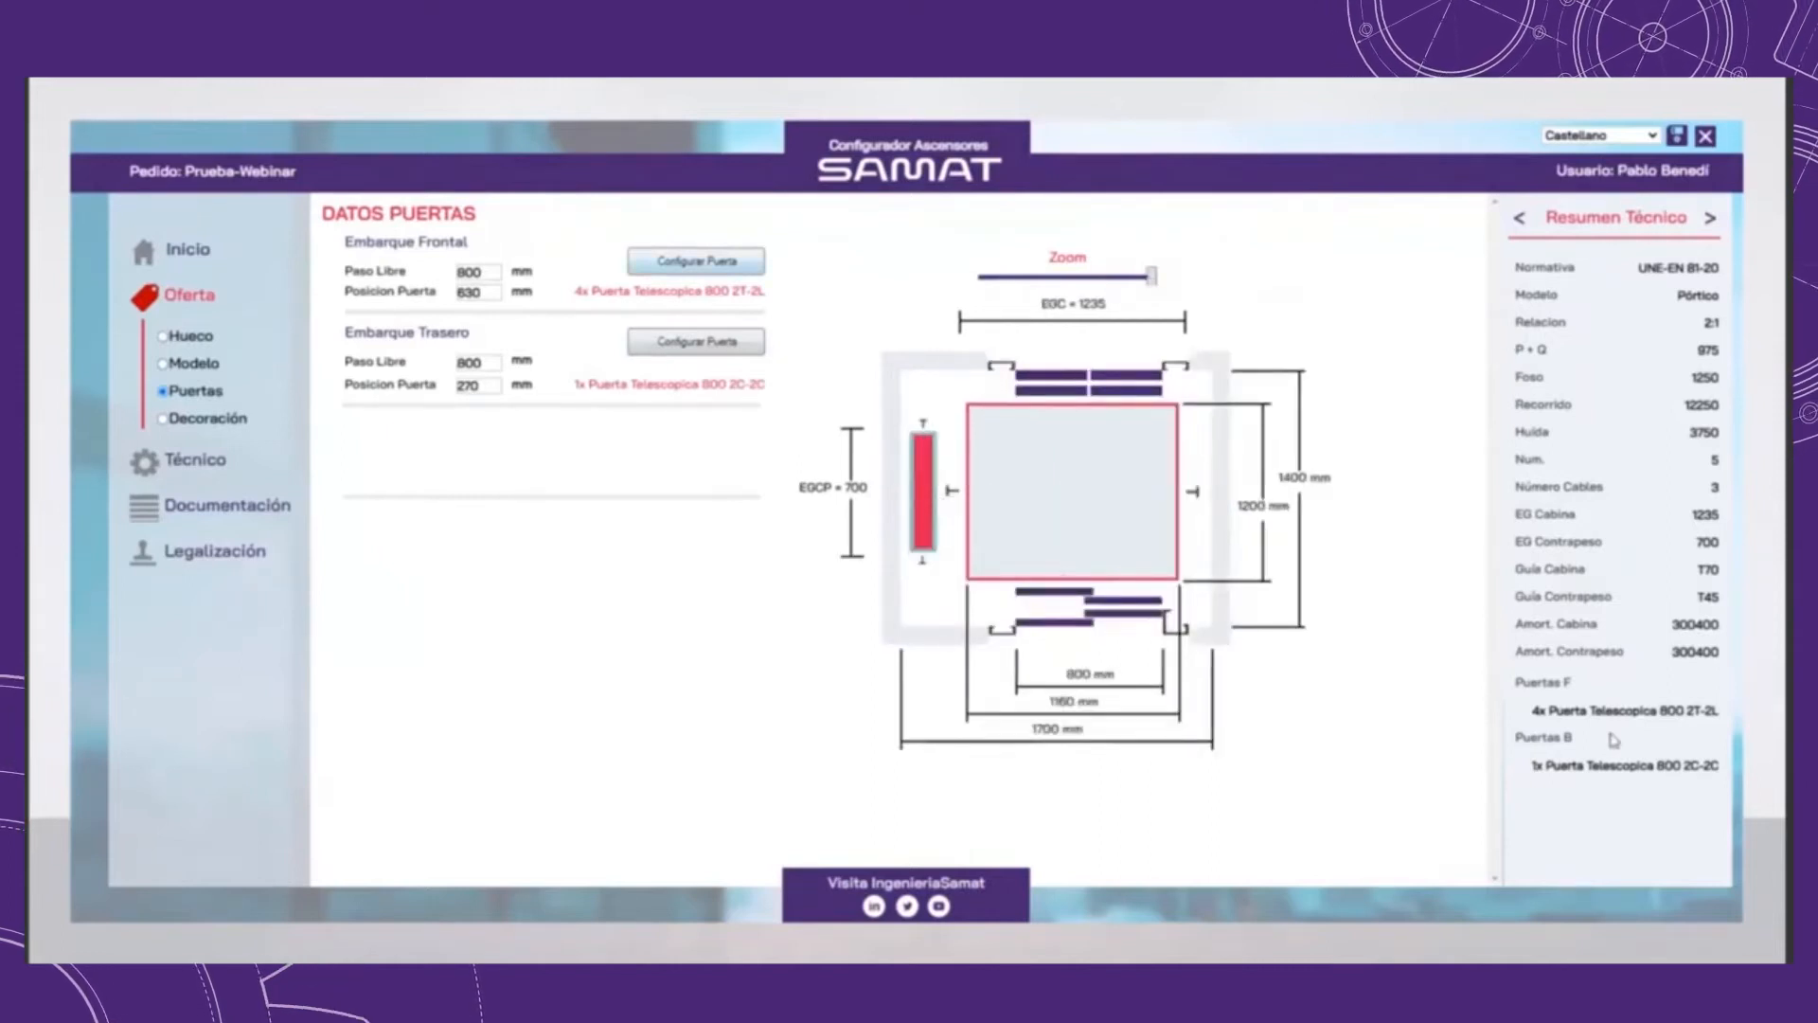
click(1710, 220)
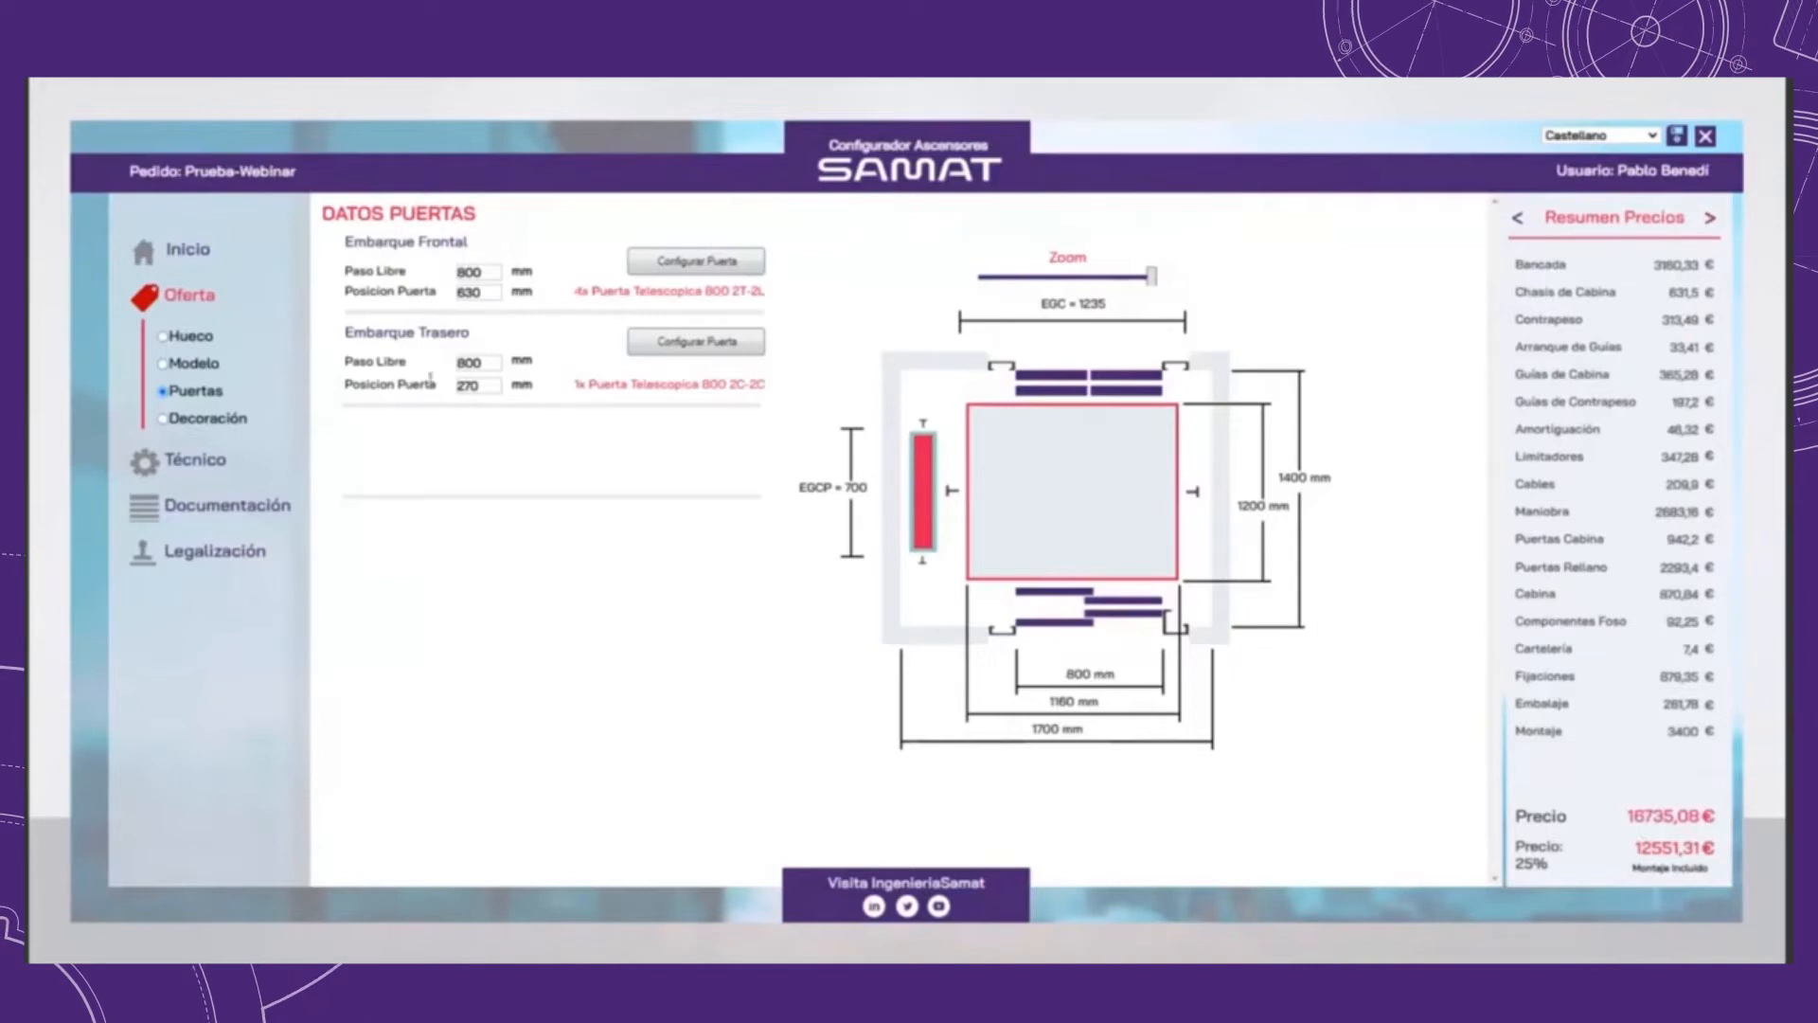
Step: Choose the Arcoiris cabin decoration and compare its two ceilings, ending on the single-panel one
click(207, 420)
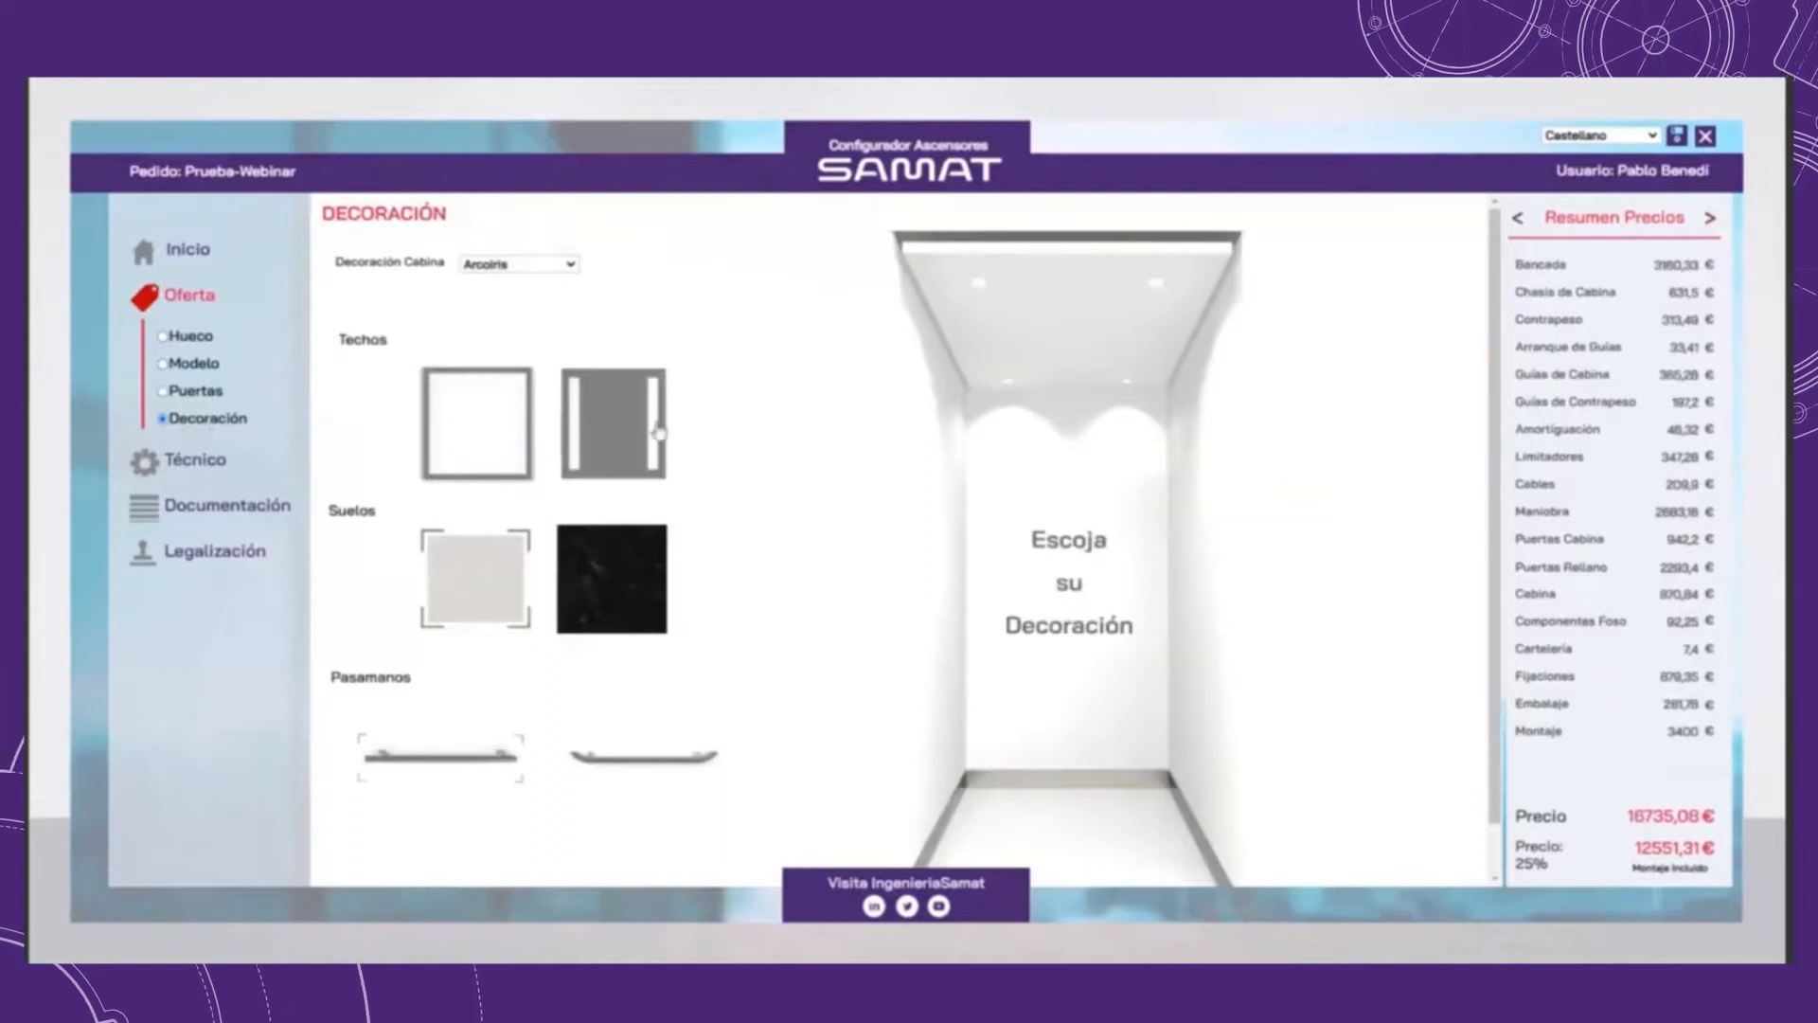
click(561, 265)
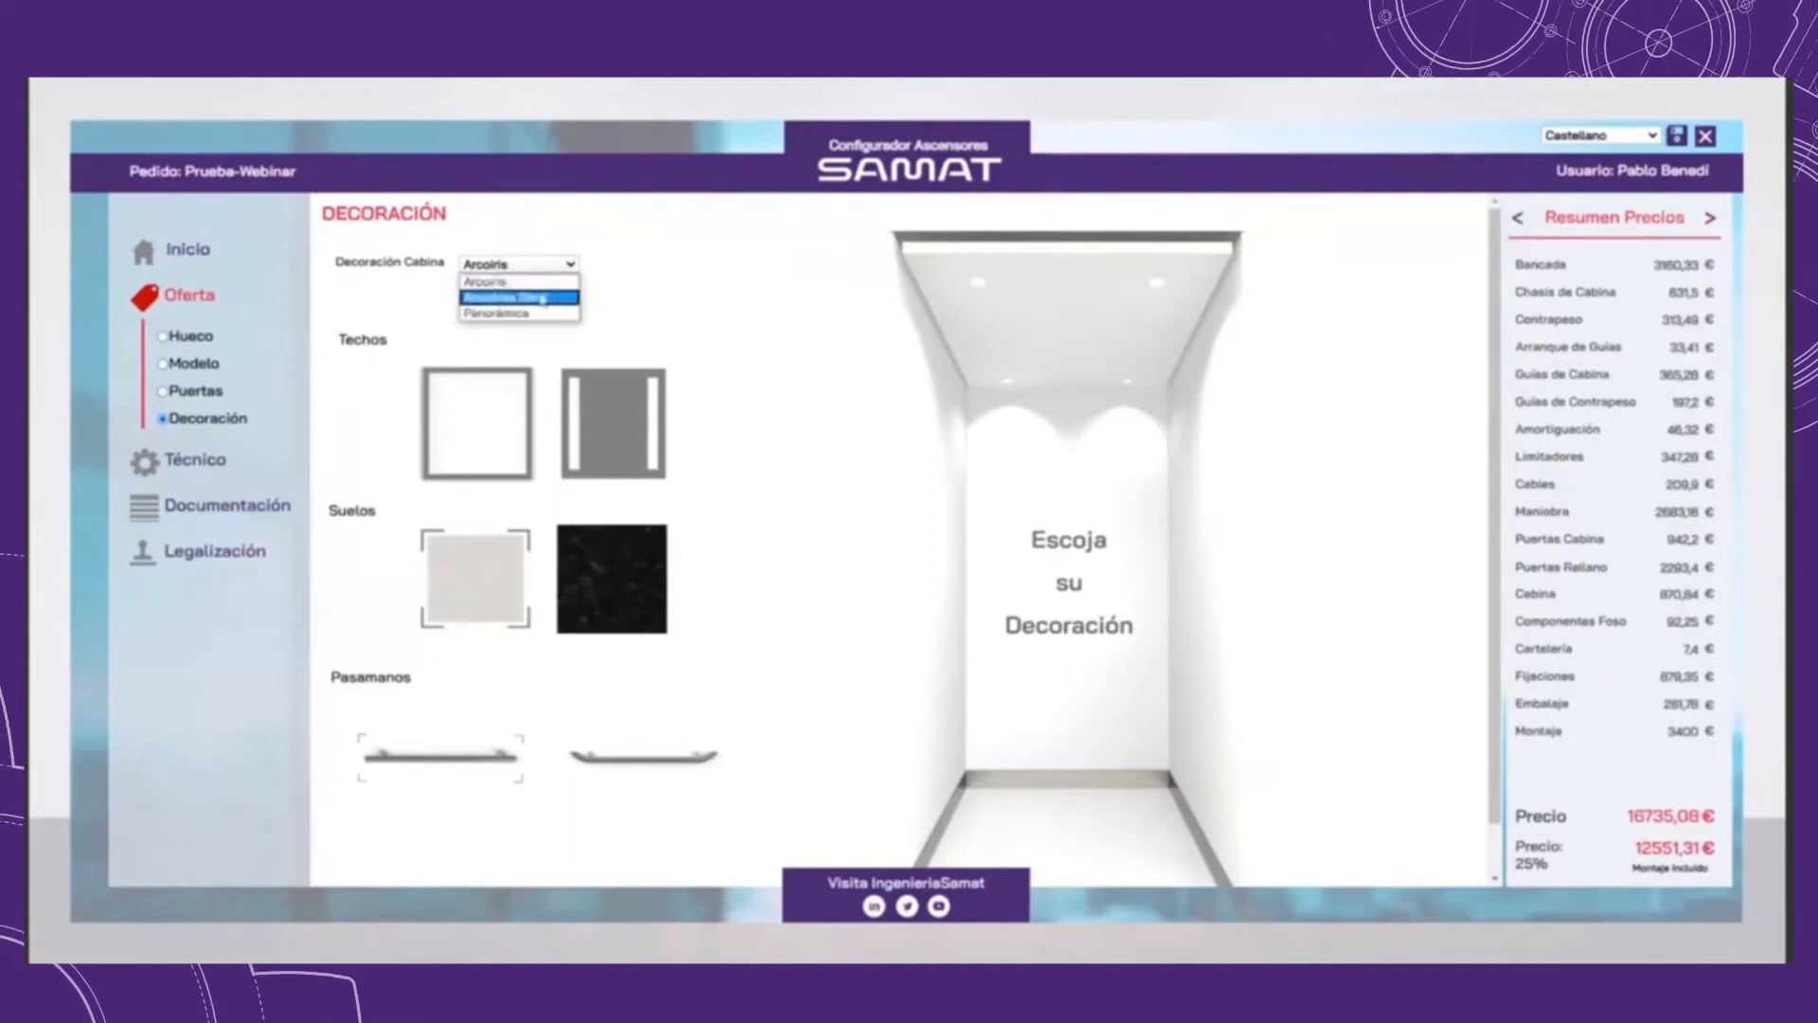
click(541, 299)
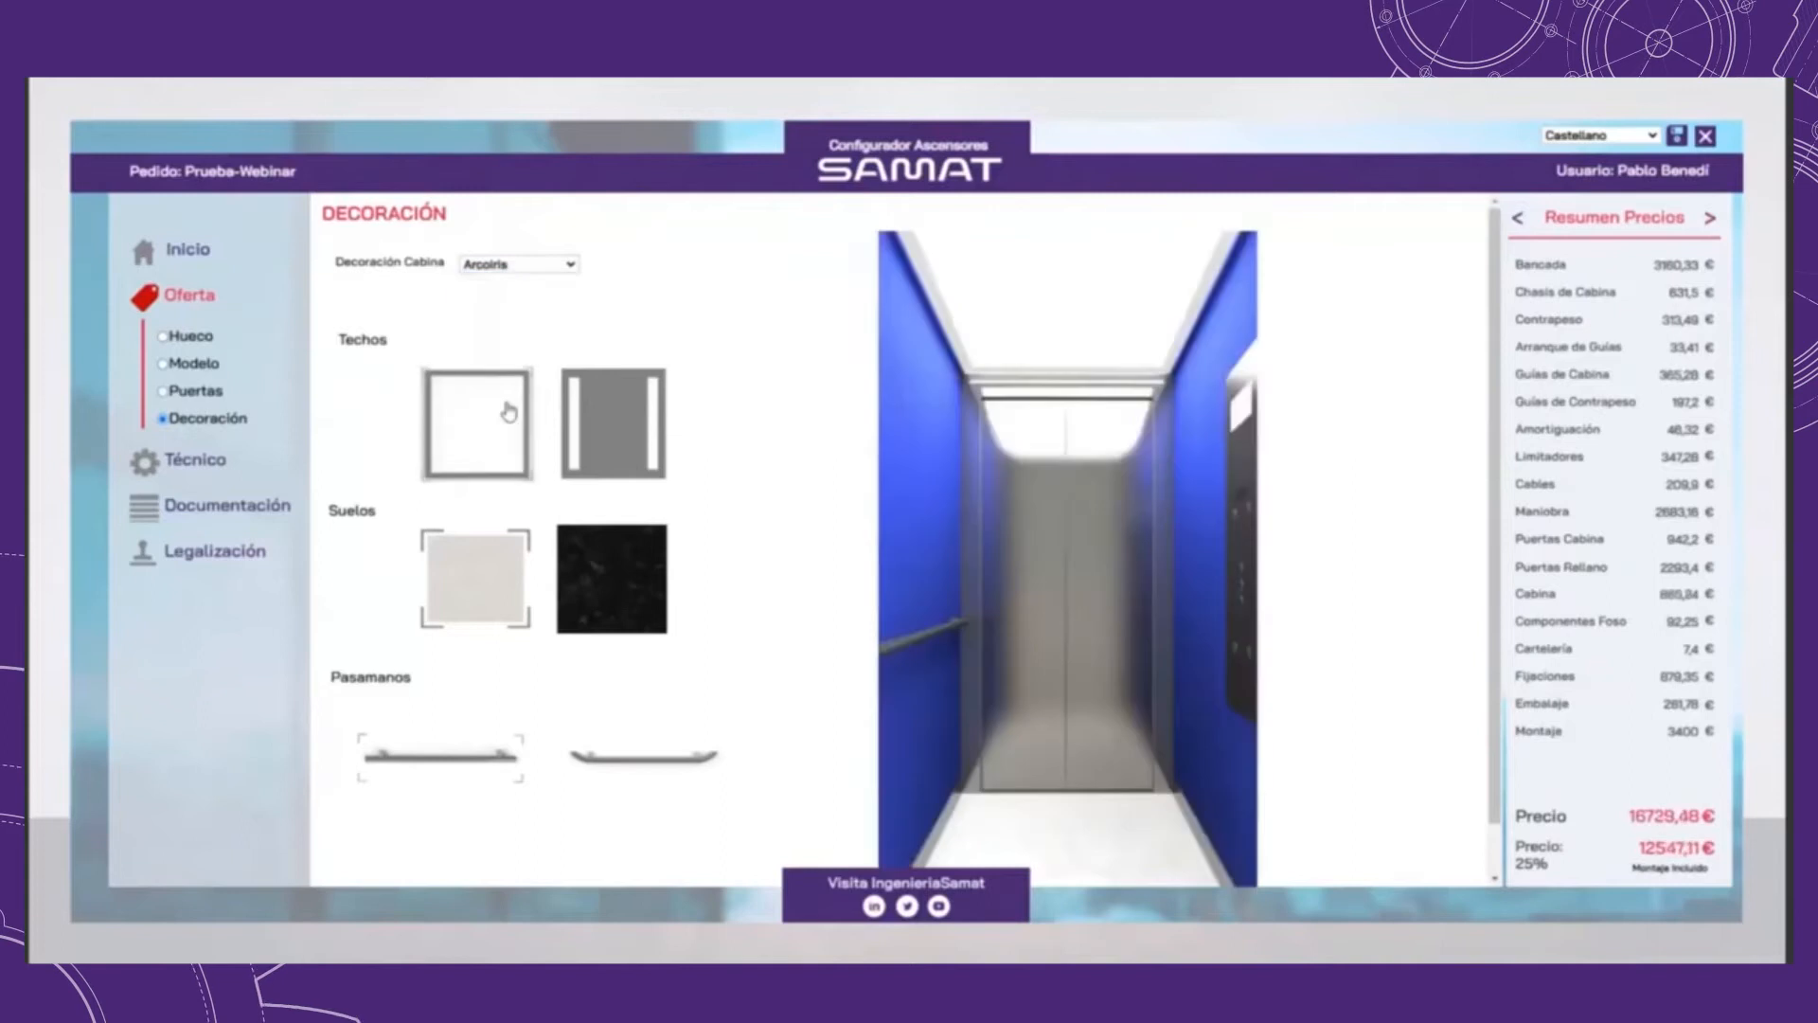
click(587, 438)
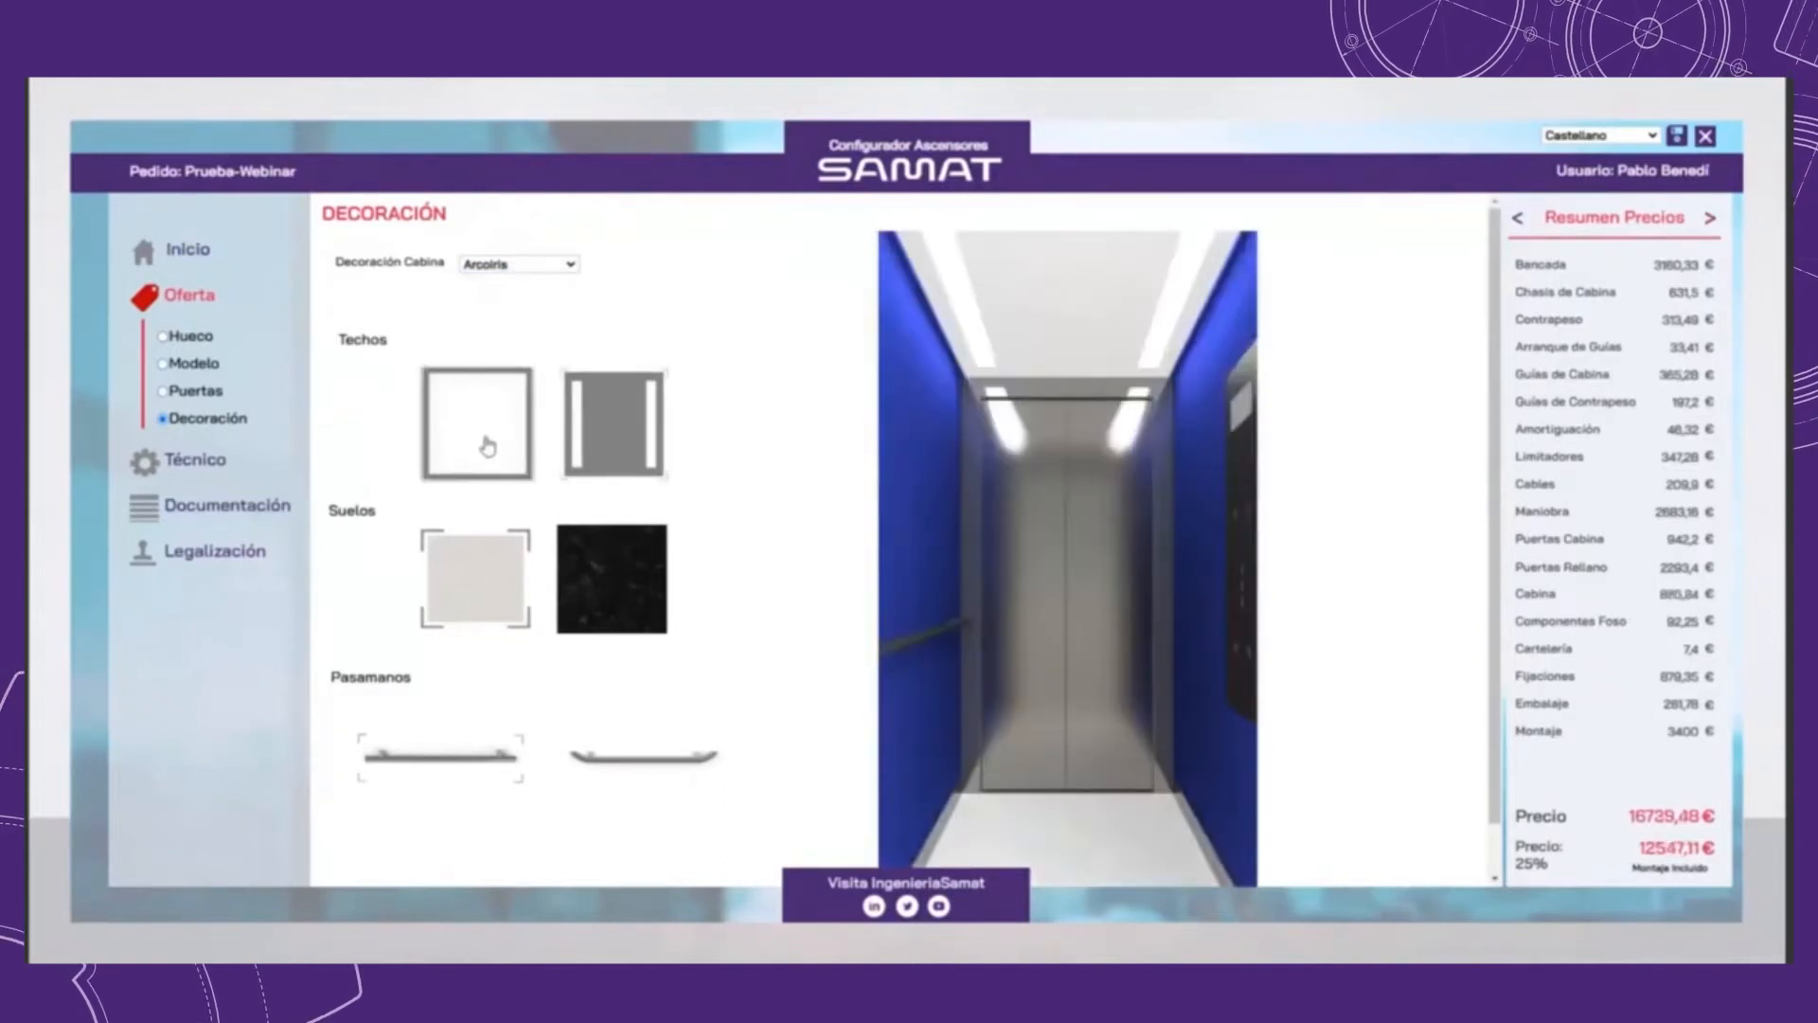
click(488, 445)
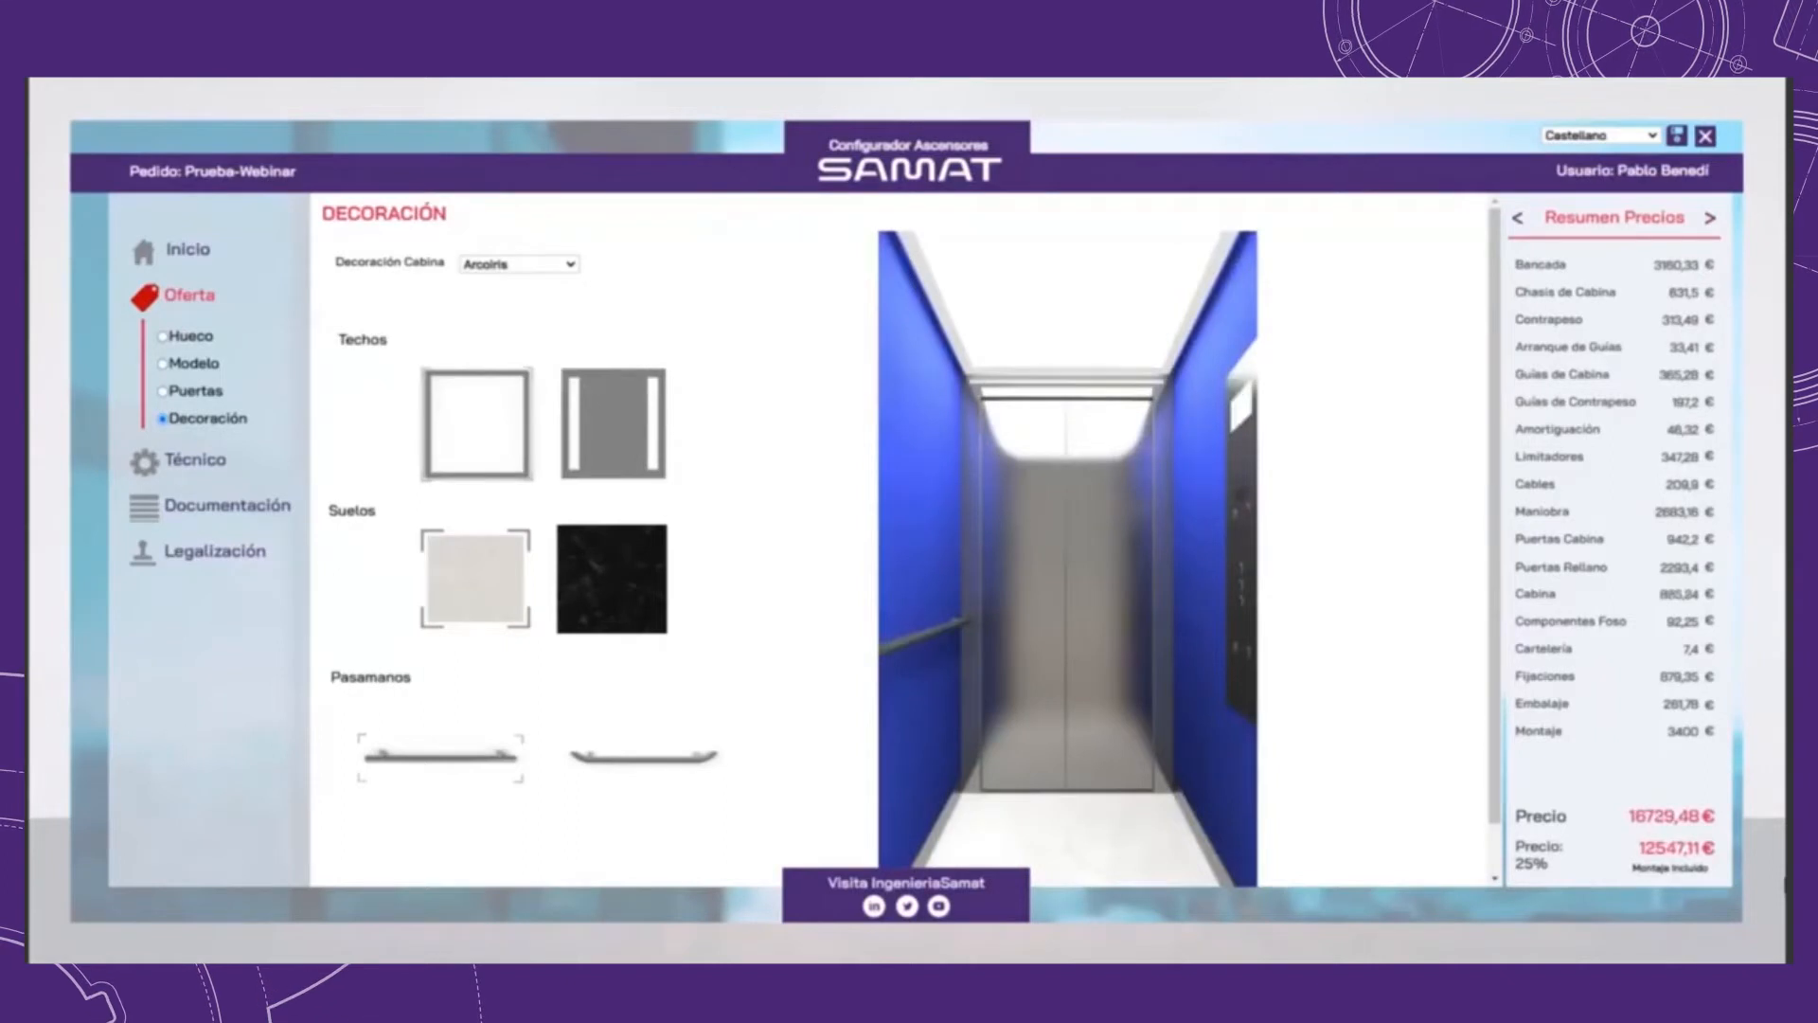
click(614, 424)
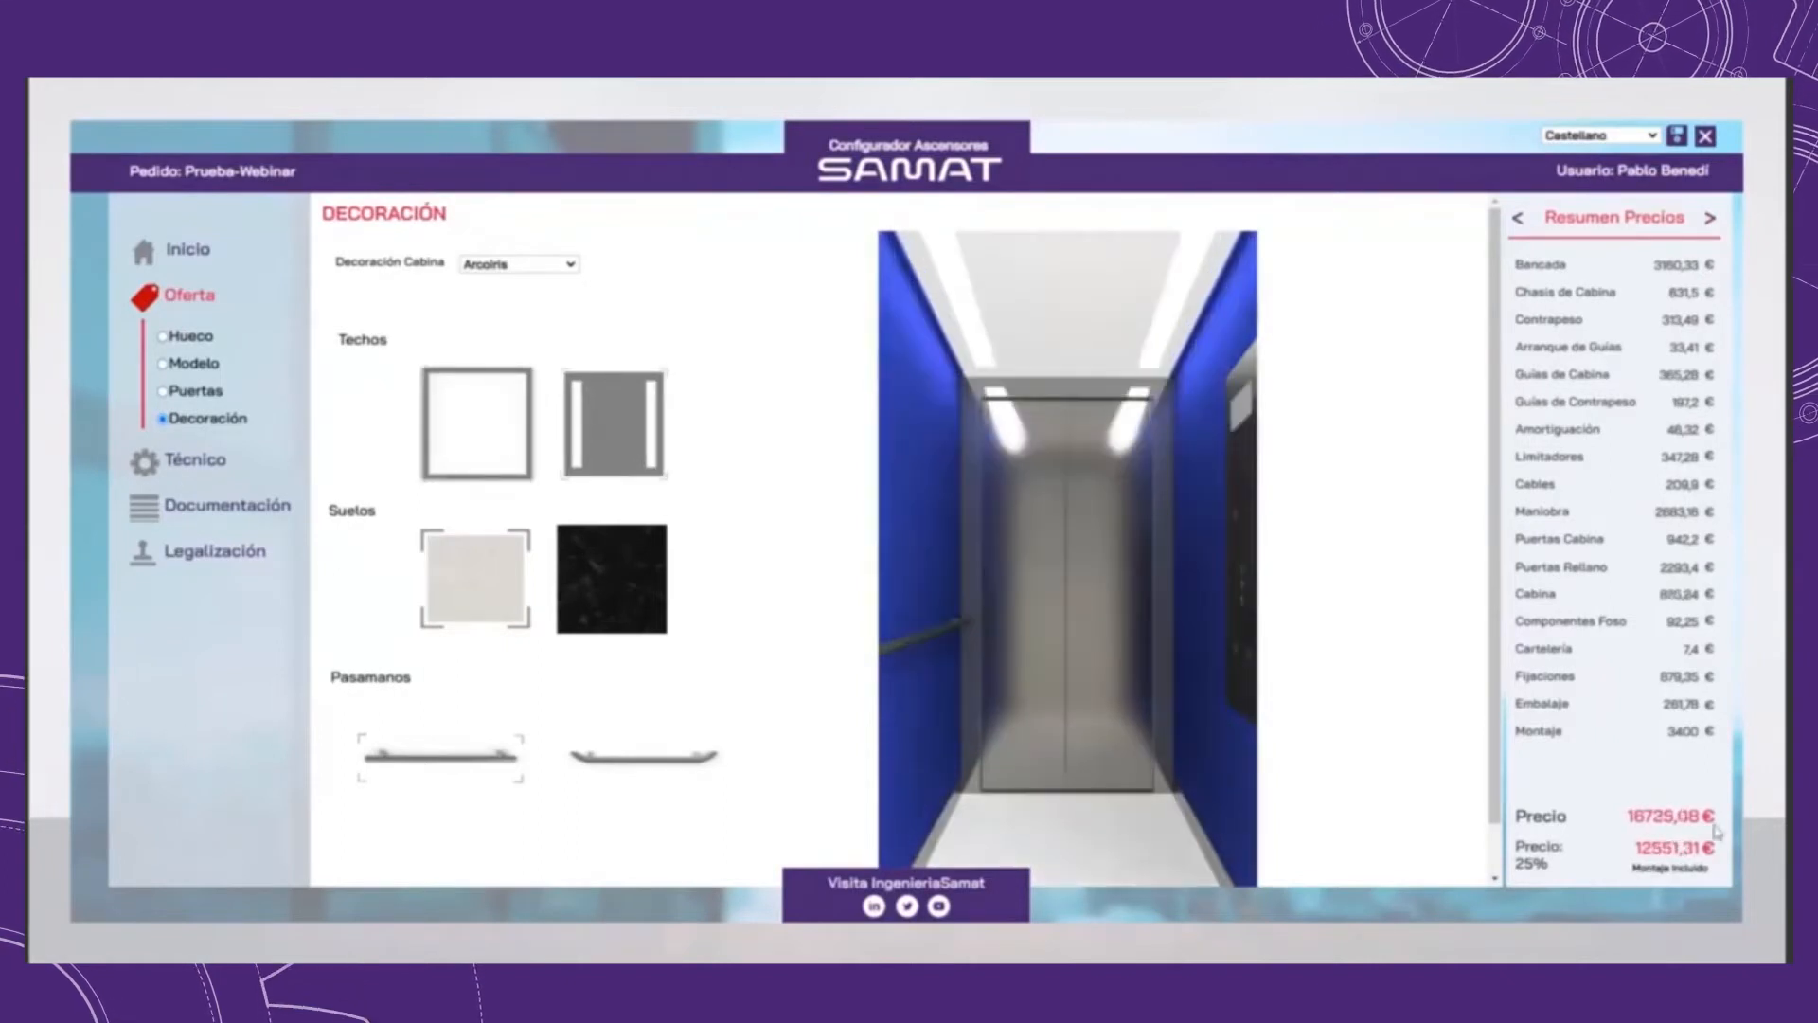
click(507, 471)
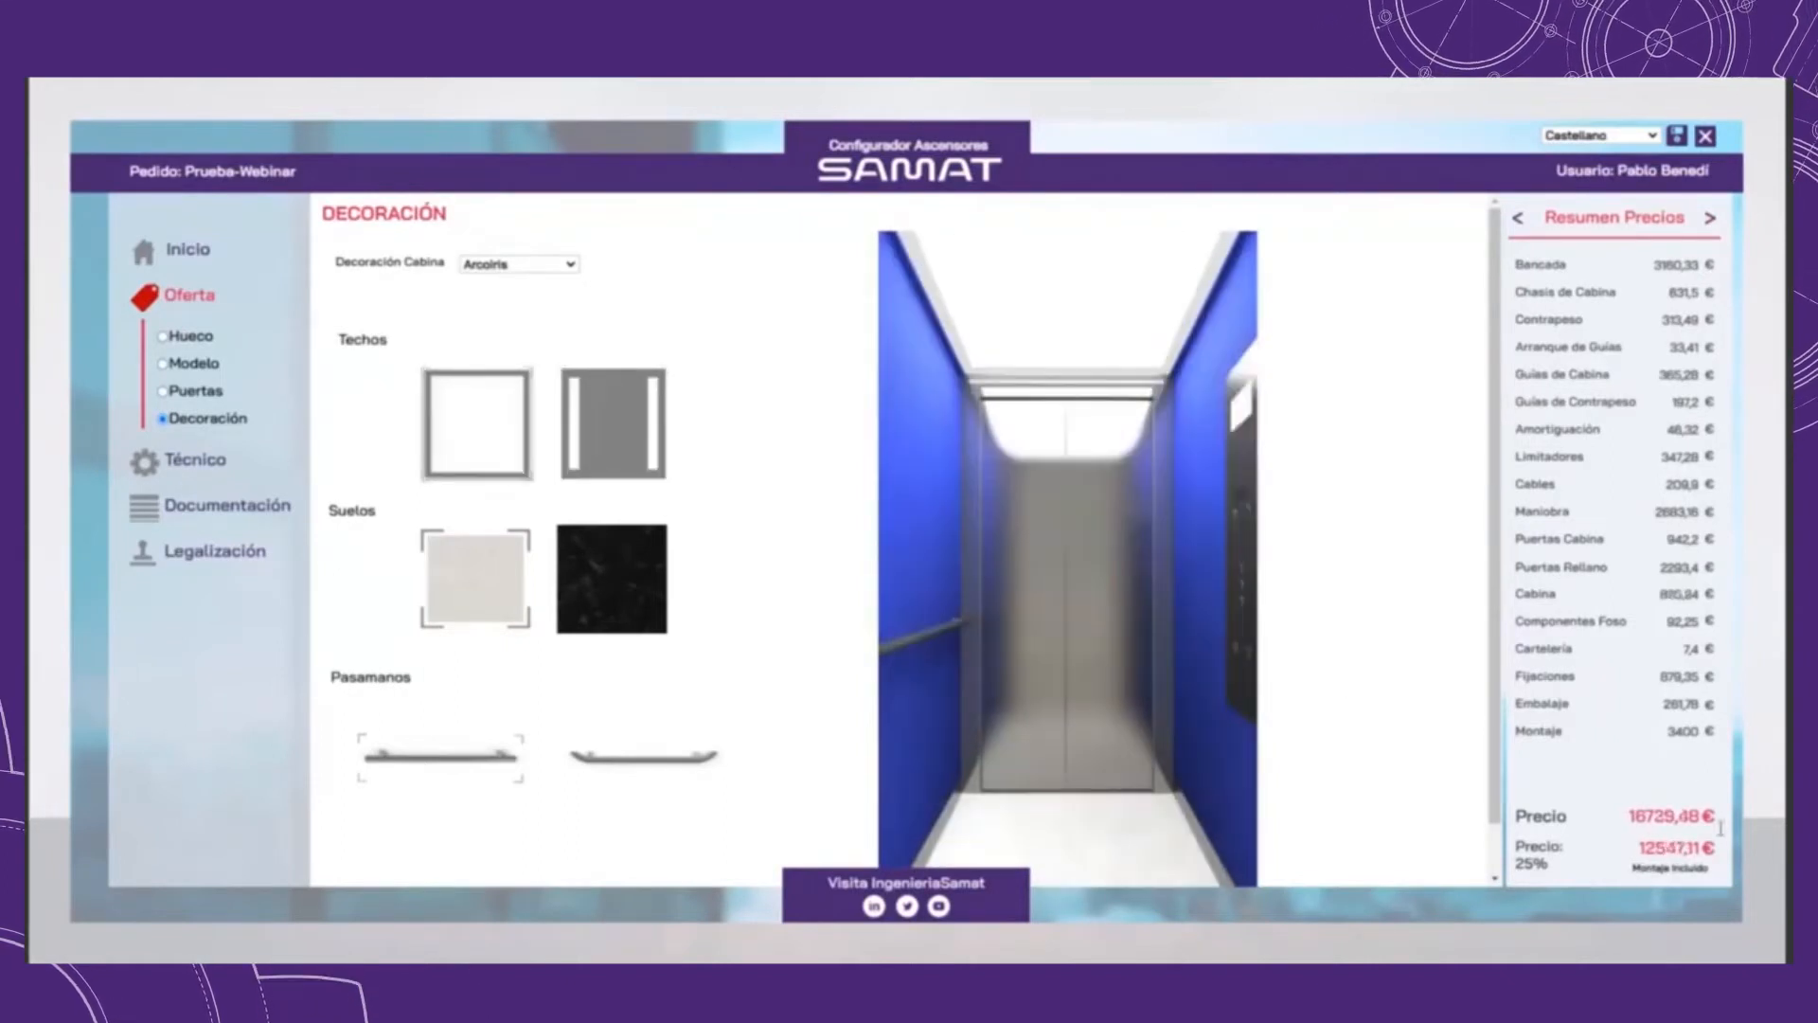
Step: Apply the black floor to the Arcoiris cabin, try the curved handrail and return to the straight one
click(580, 601)
click(603, 772)
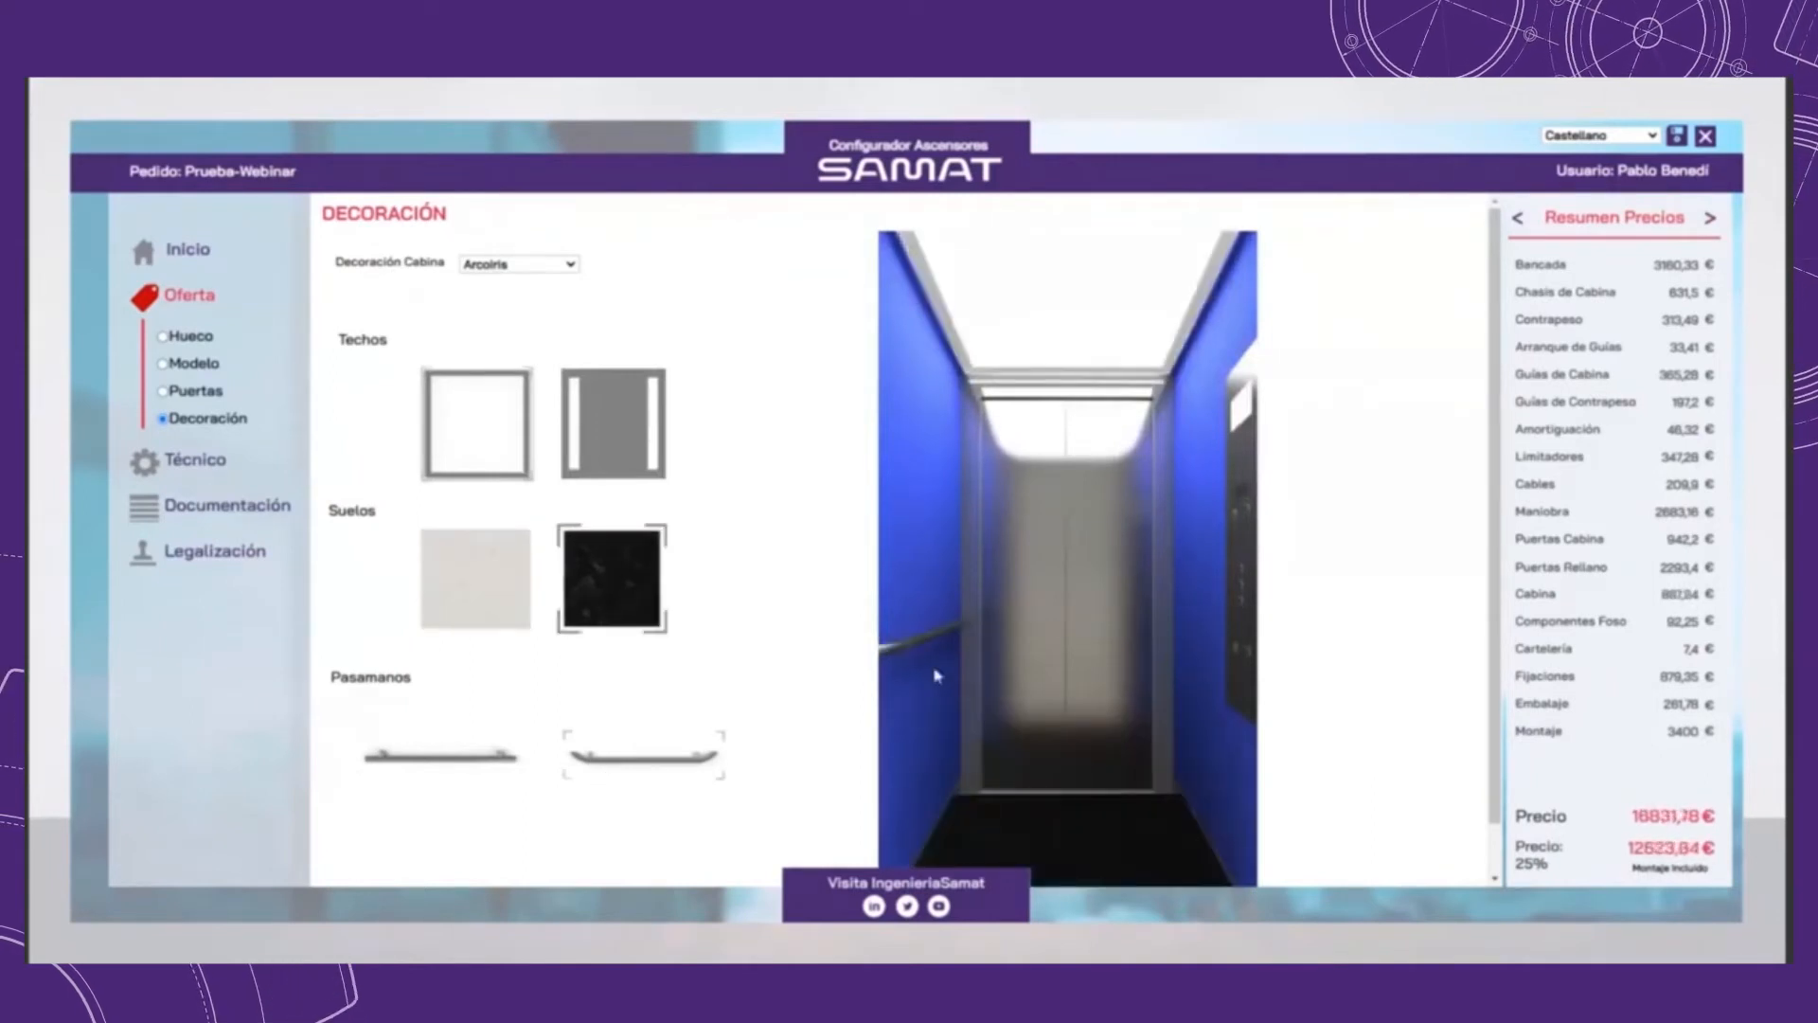
click(466, 761)
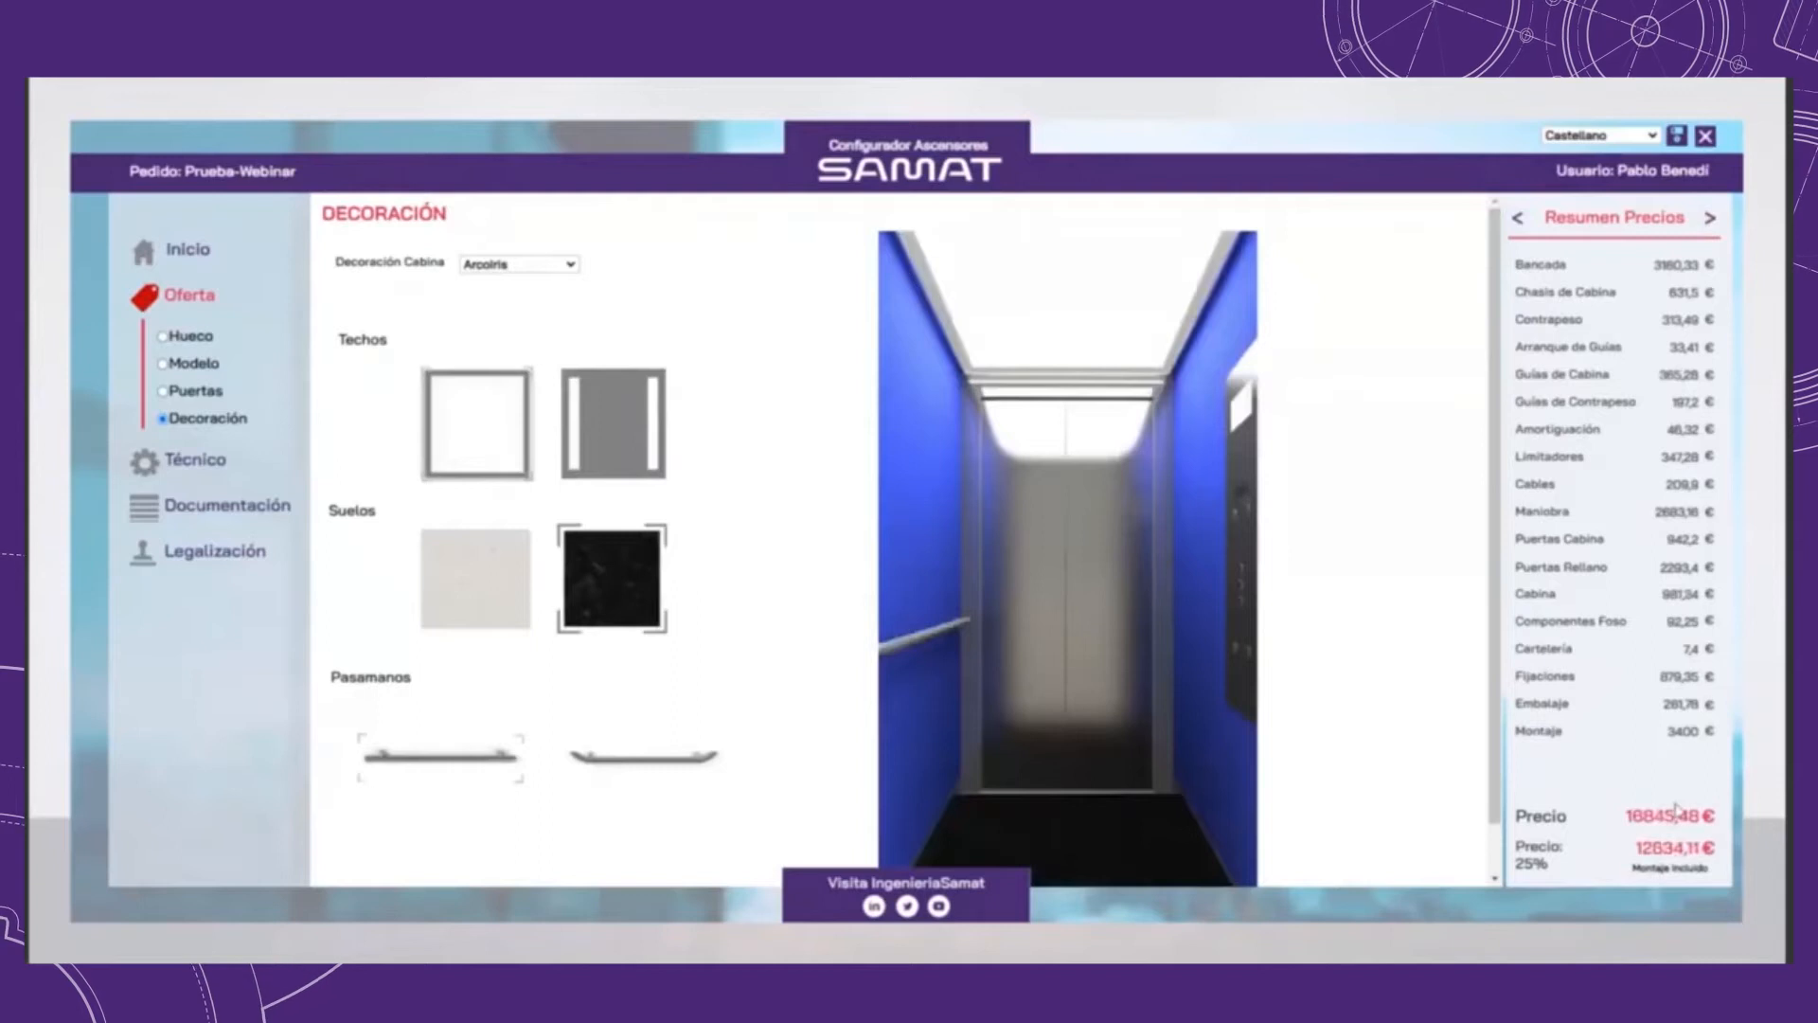
Step: Change the cabin decoration to Stainless Steel with the ceiling divided into strips and the light floor
click(519, 265)
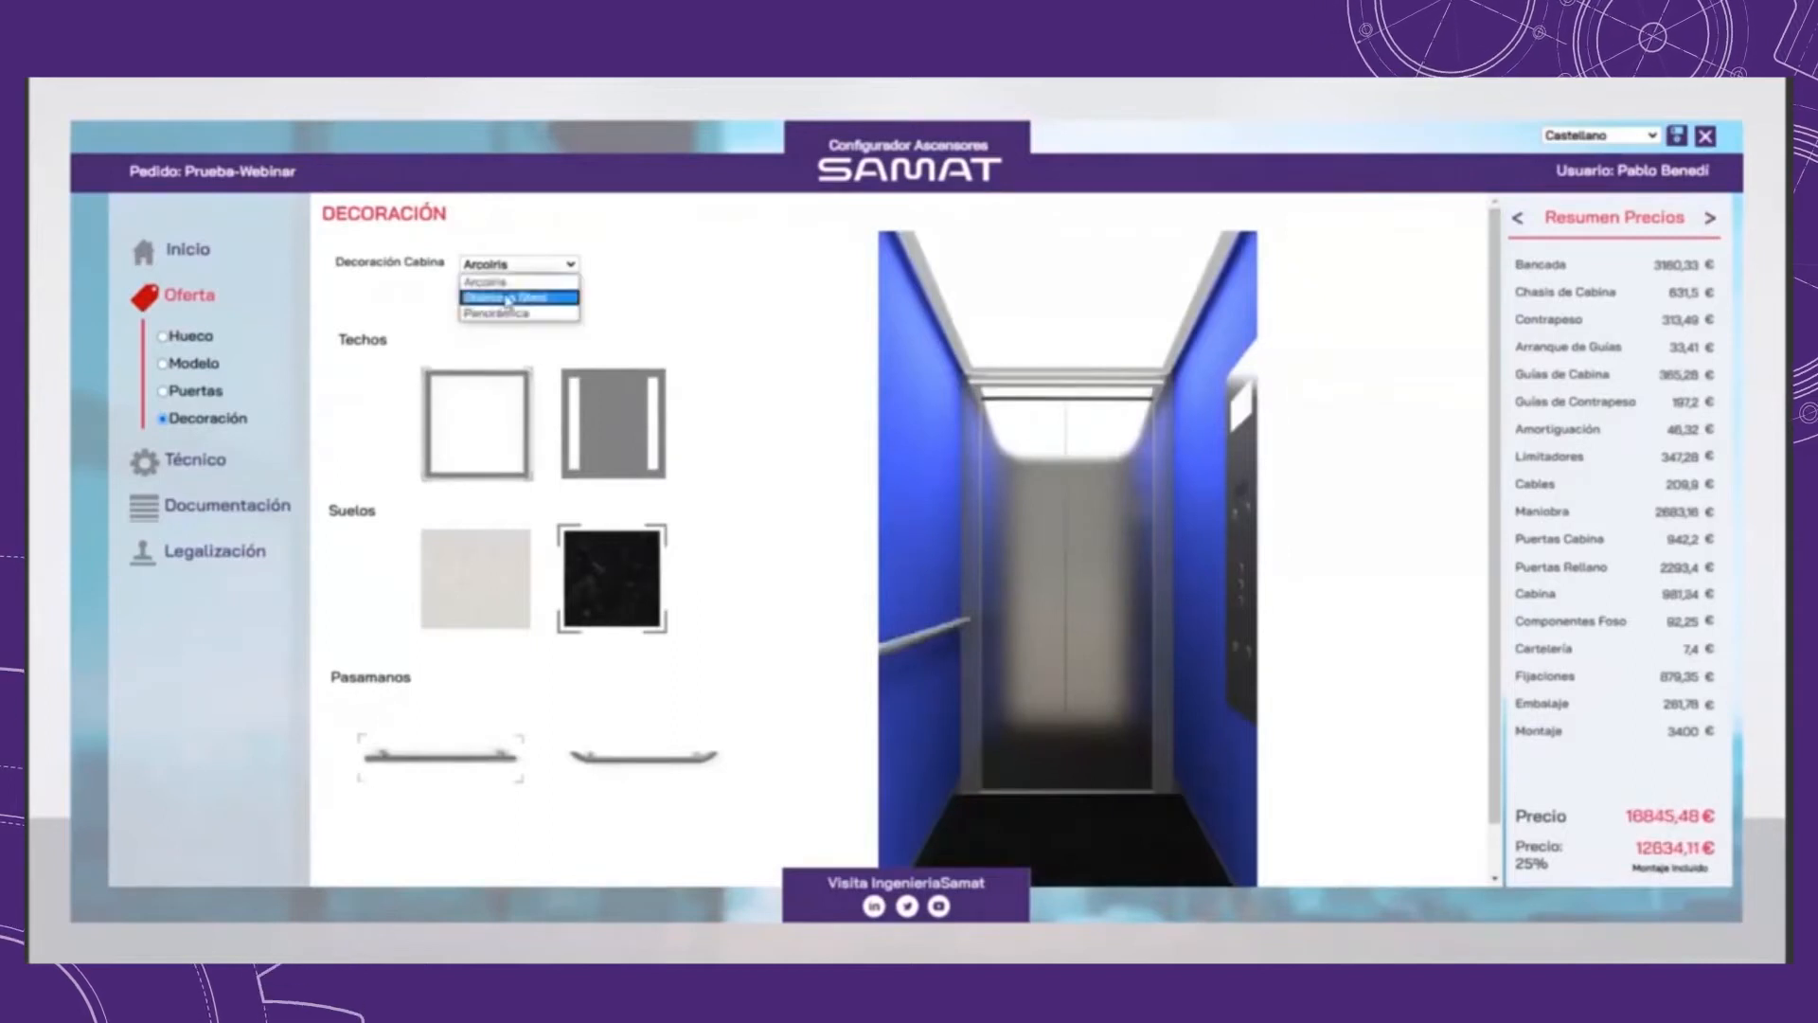
click(503, 295)
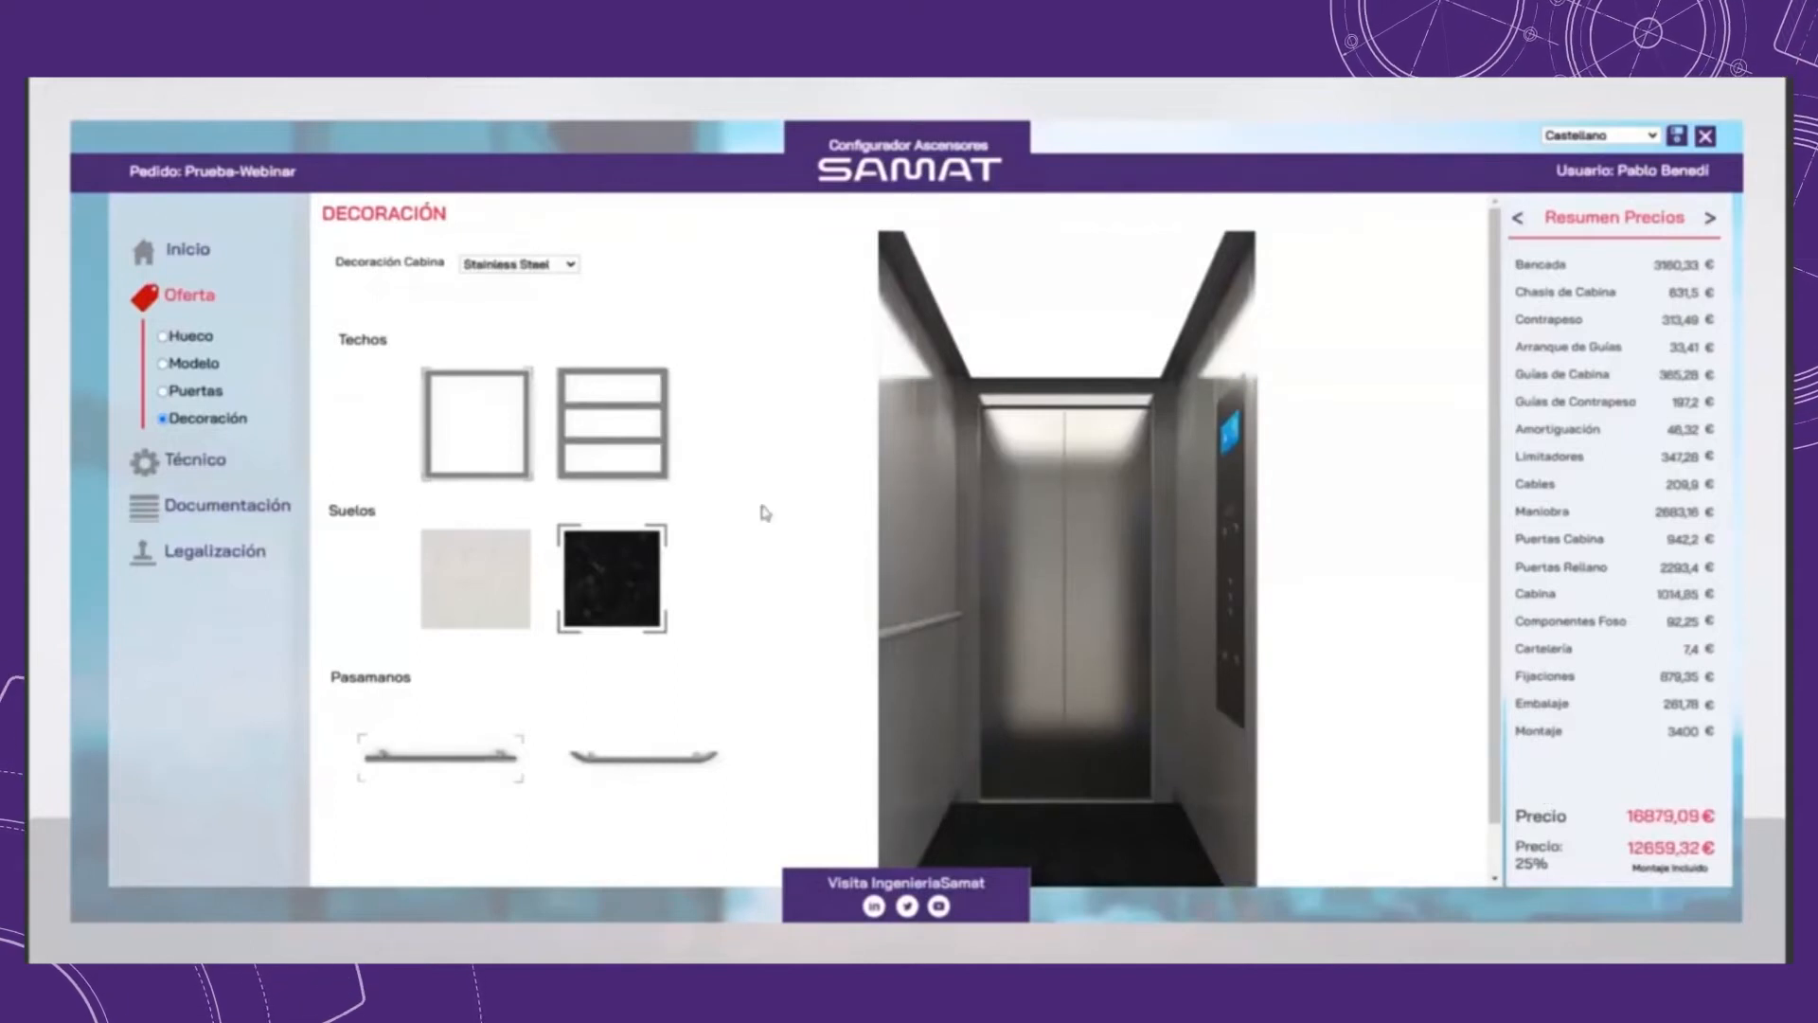
click(638, 453)
click(475, 575)
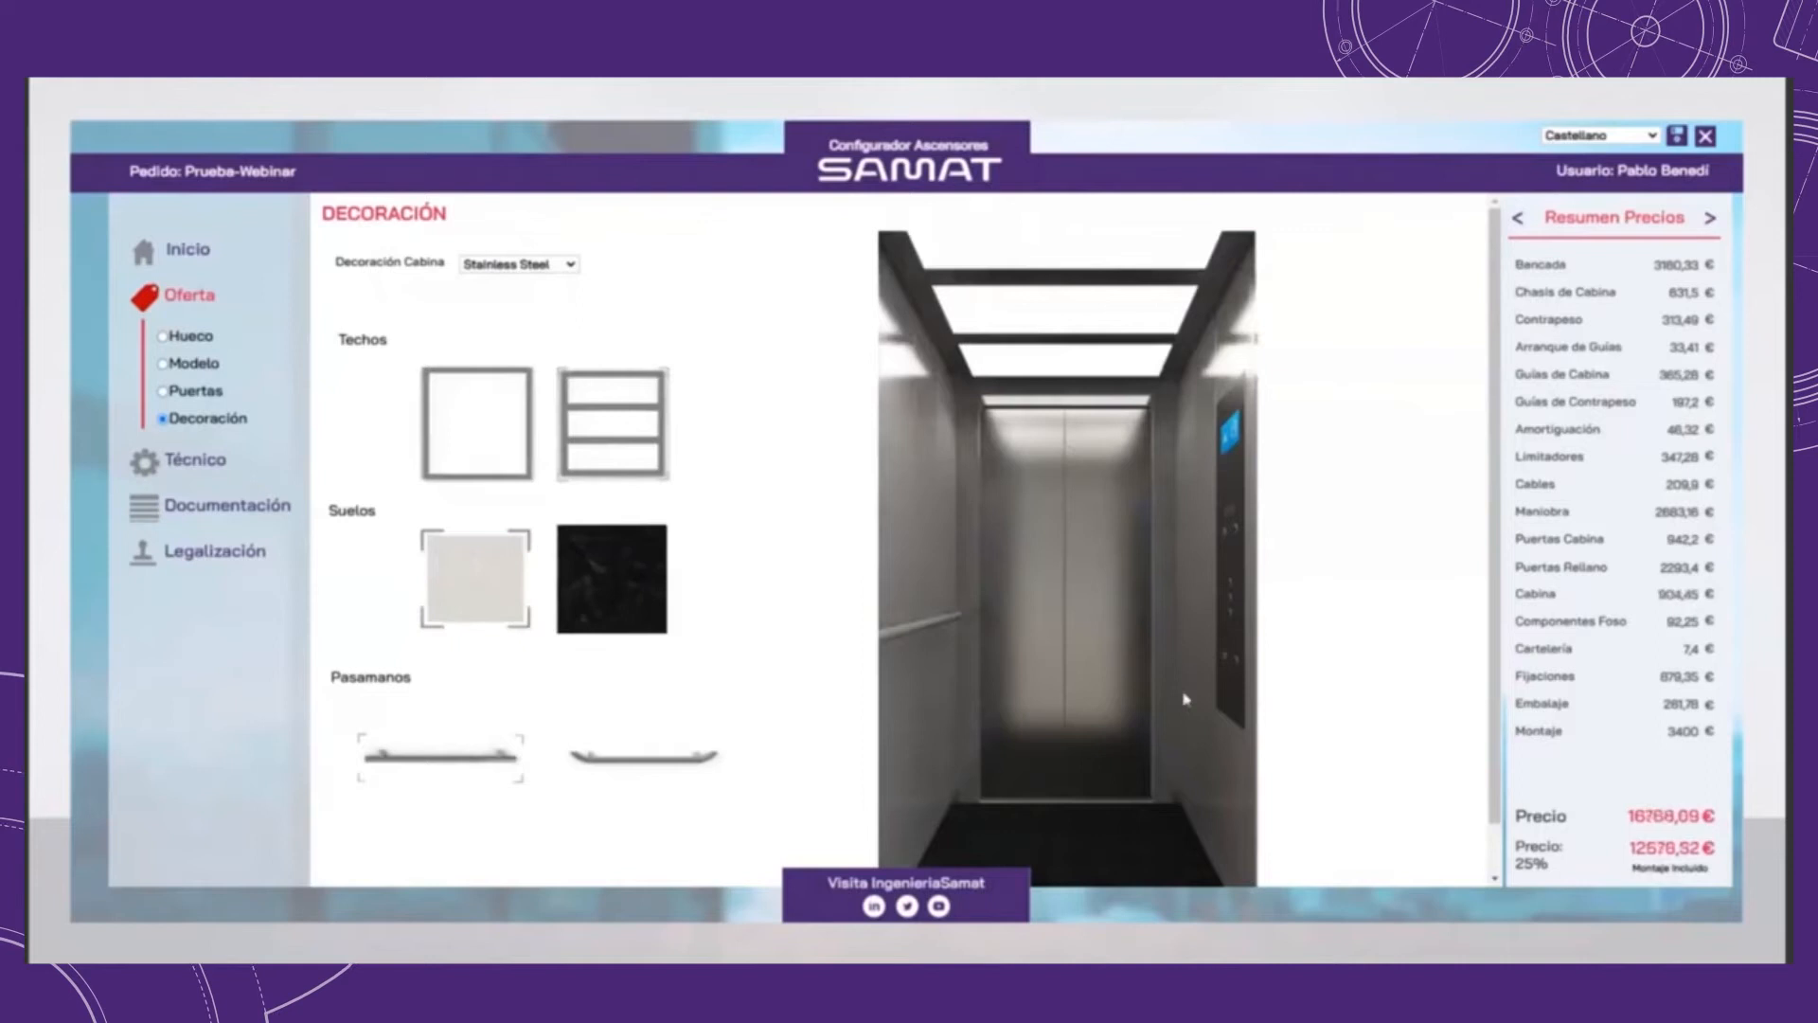
Step: Change the cabin decoration to Panorámica with the blue floor and the curved handrail
click(519, 264)
click(511, 314)
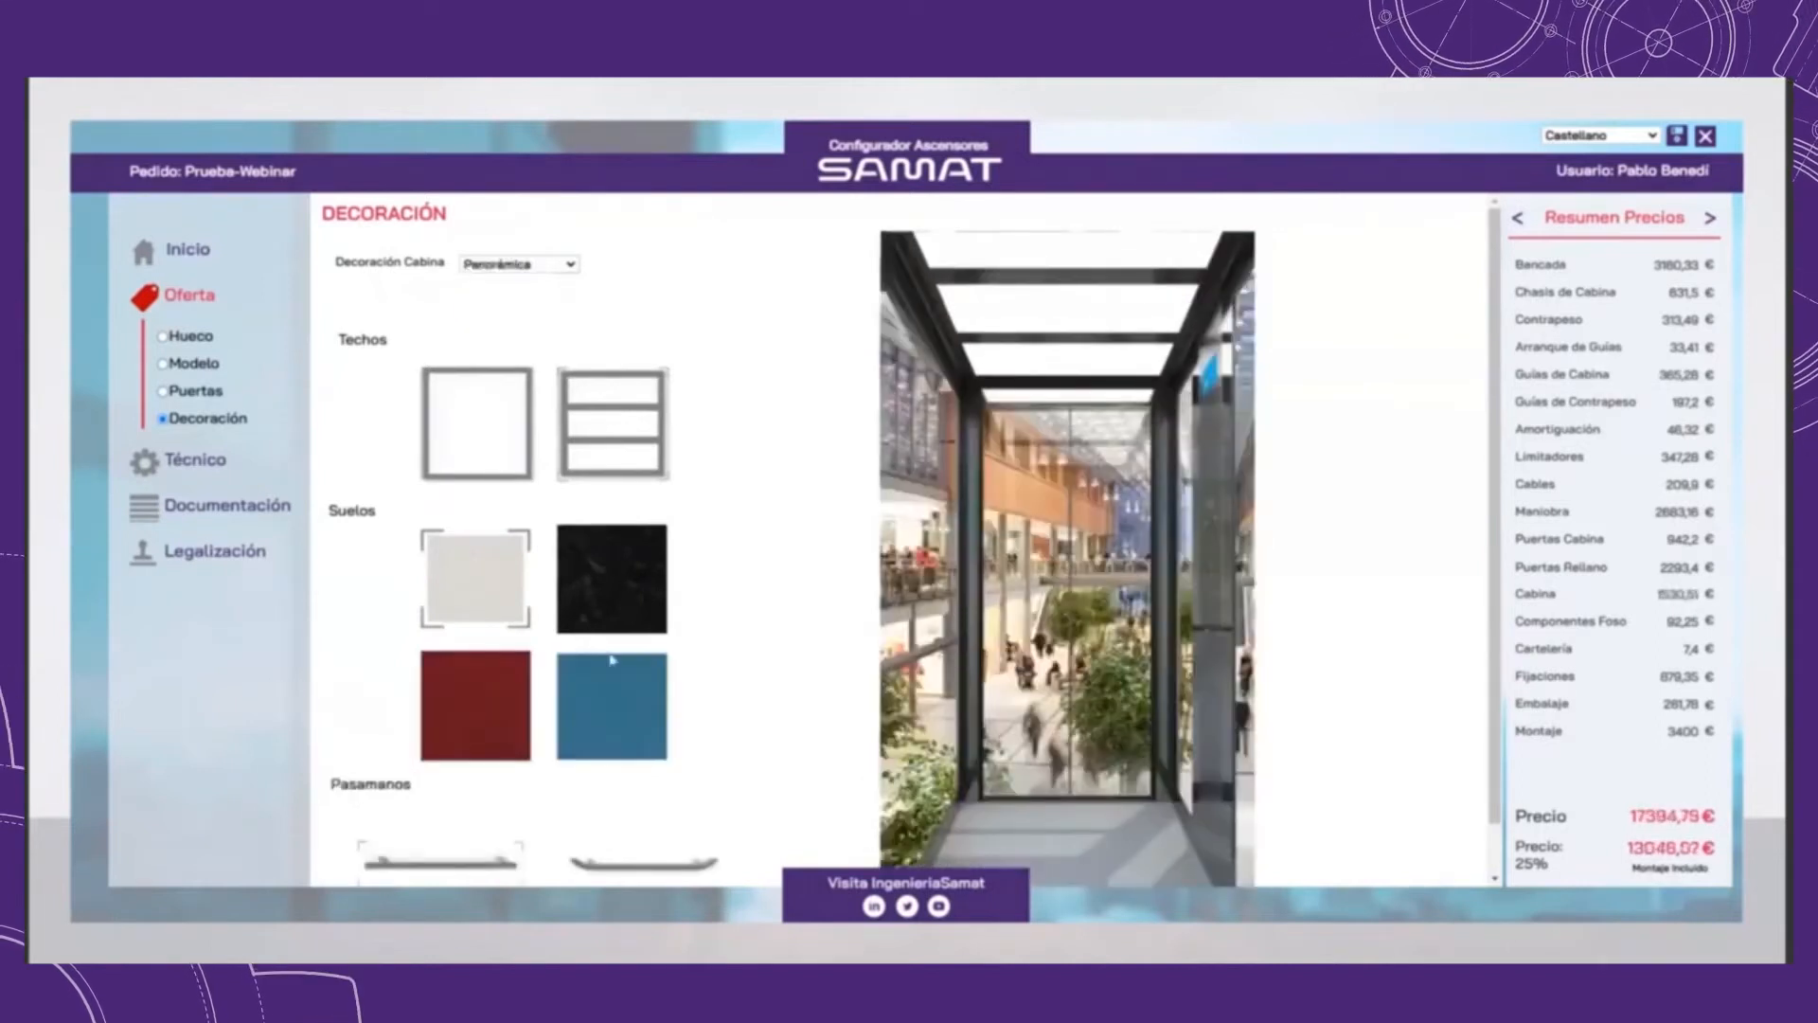
click(613, 692)
click(709, 878)
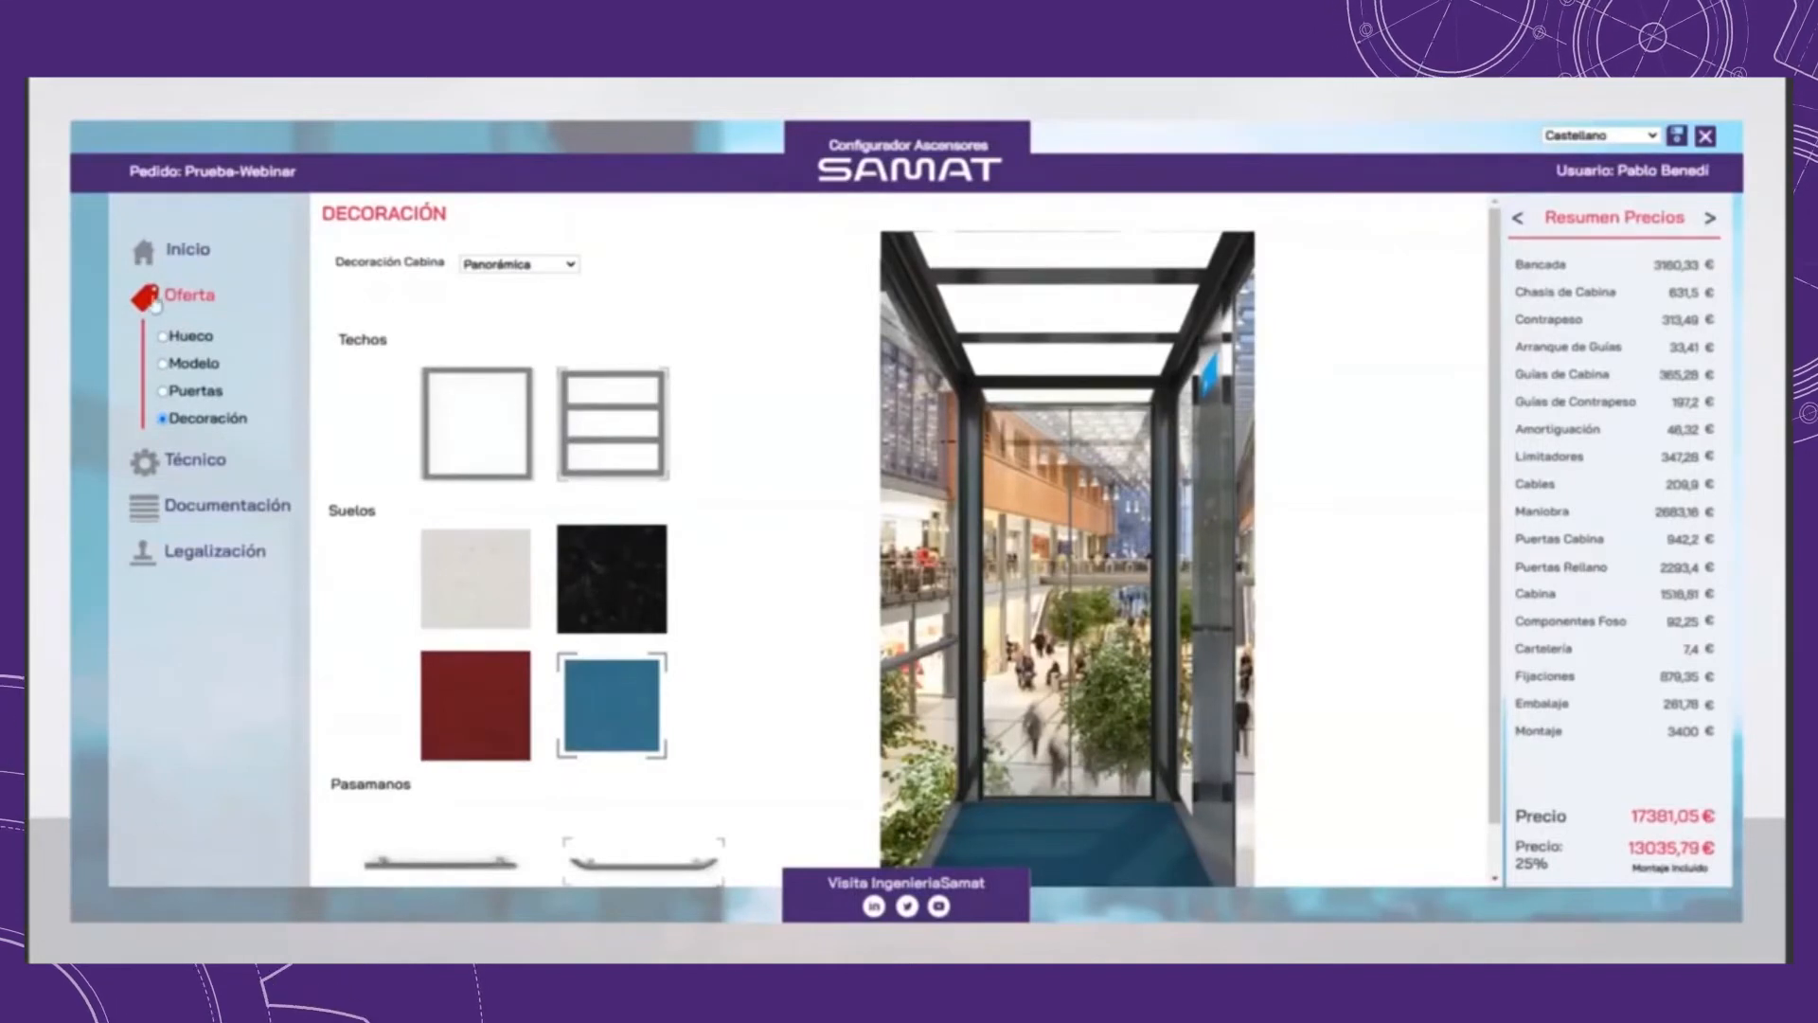
Step: Go to the technical Chasis settings and keep Chasis Cabina Pórtico P+Q 6 Personas with the 1235 mm cabin guide distance
click(143, 475)
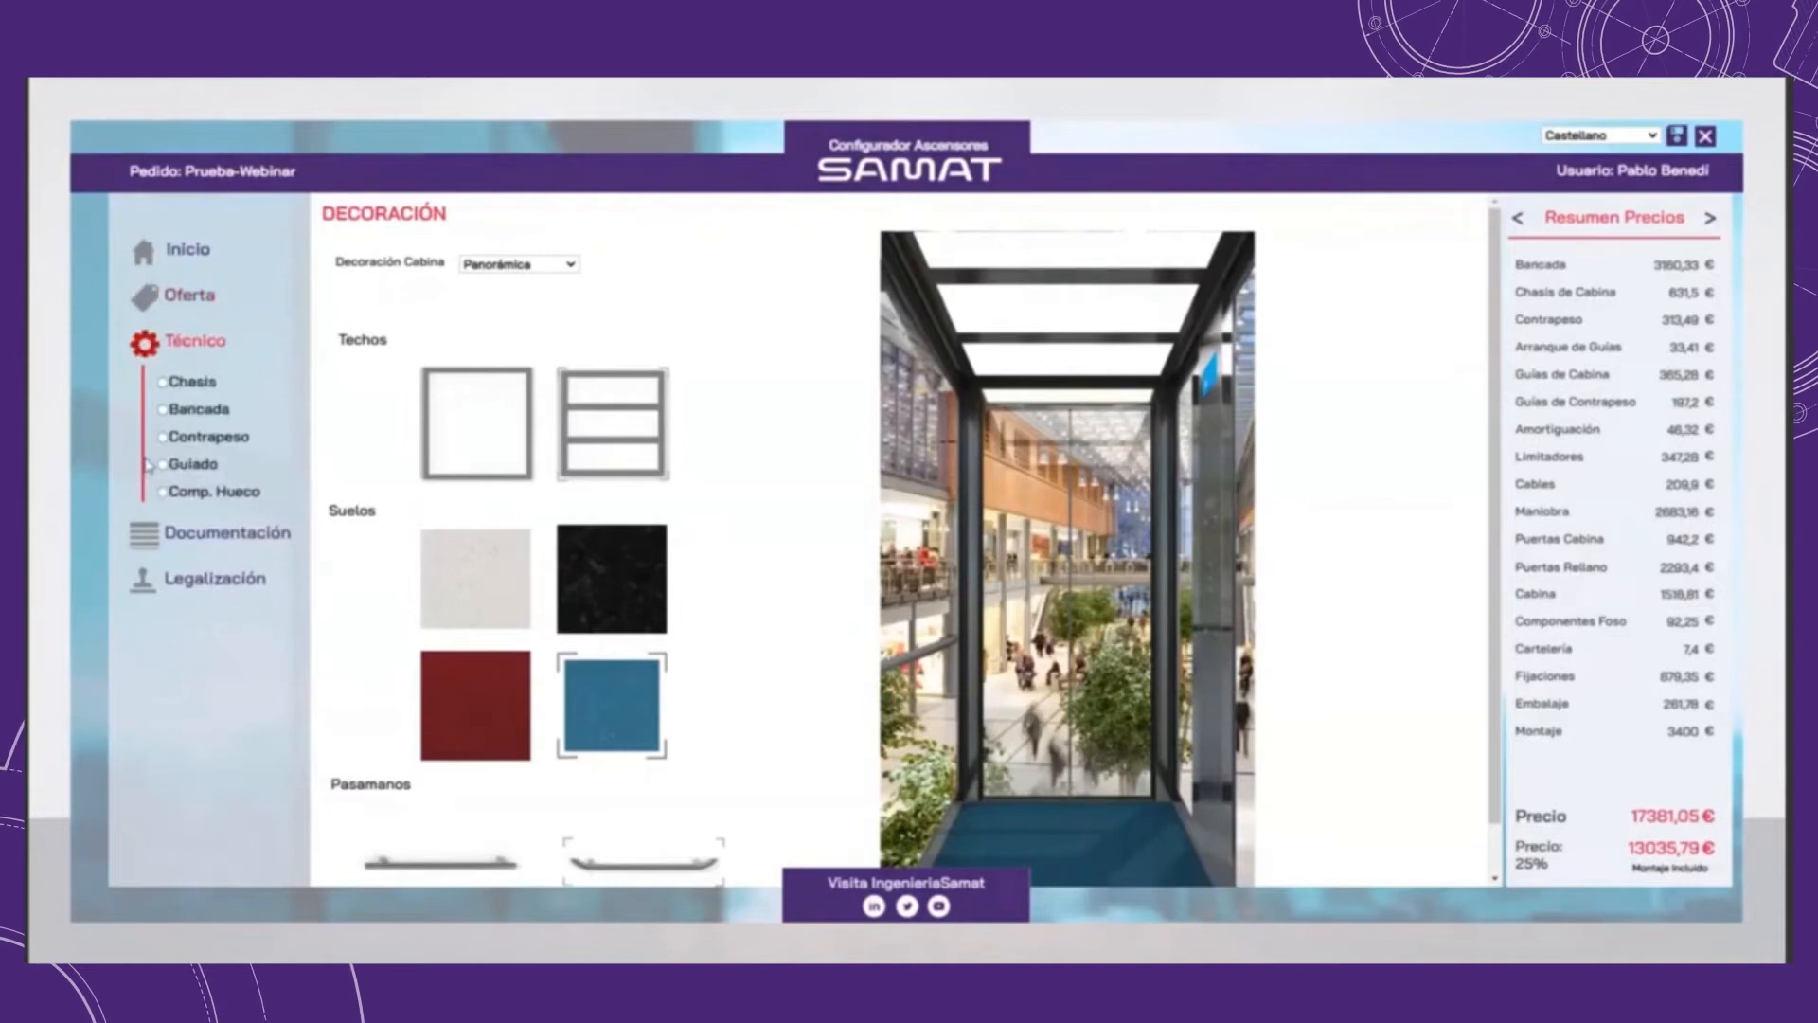
click(168, 384)
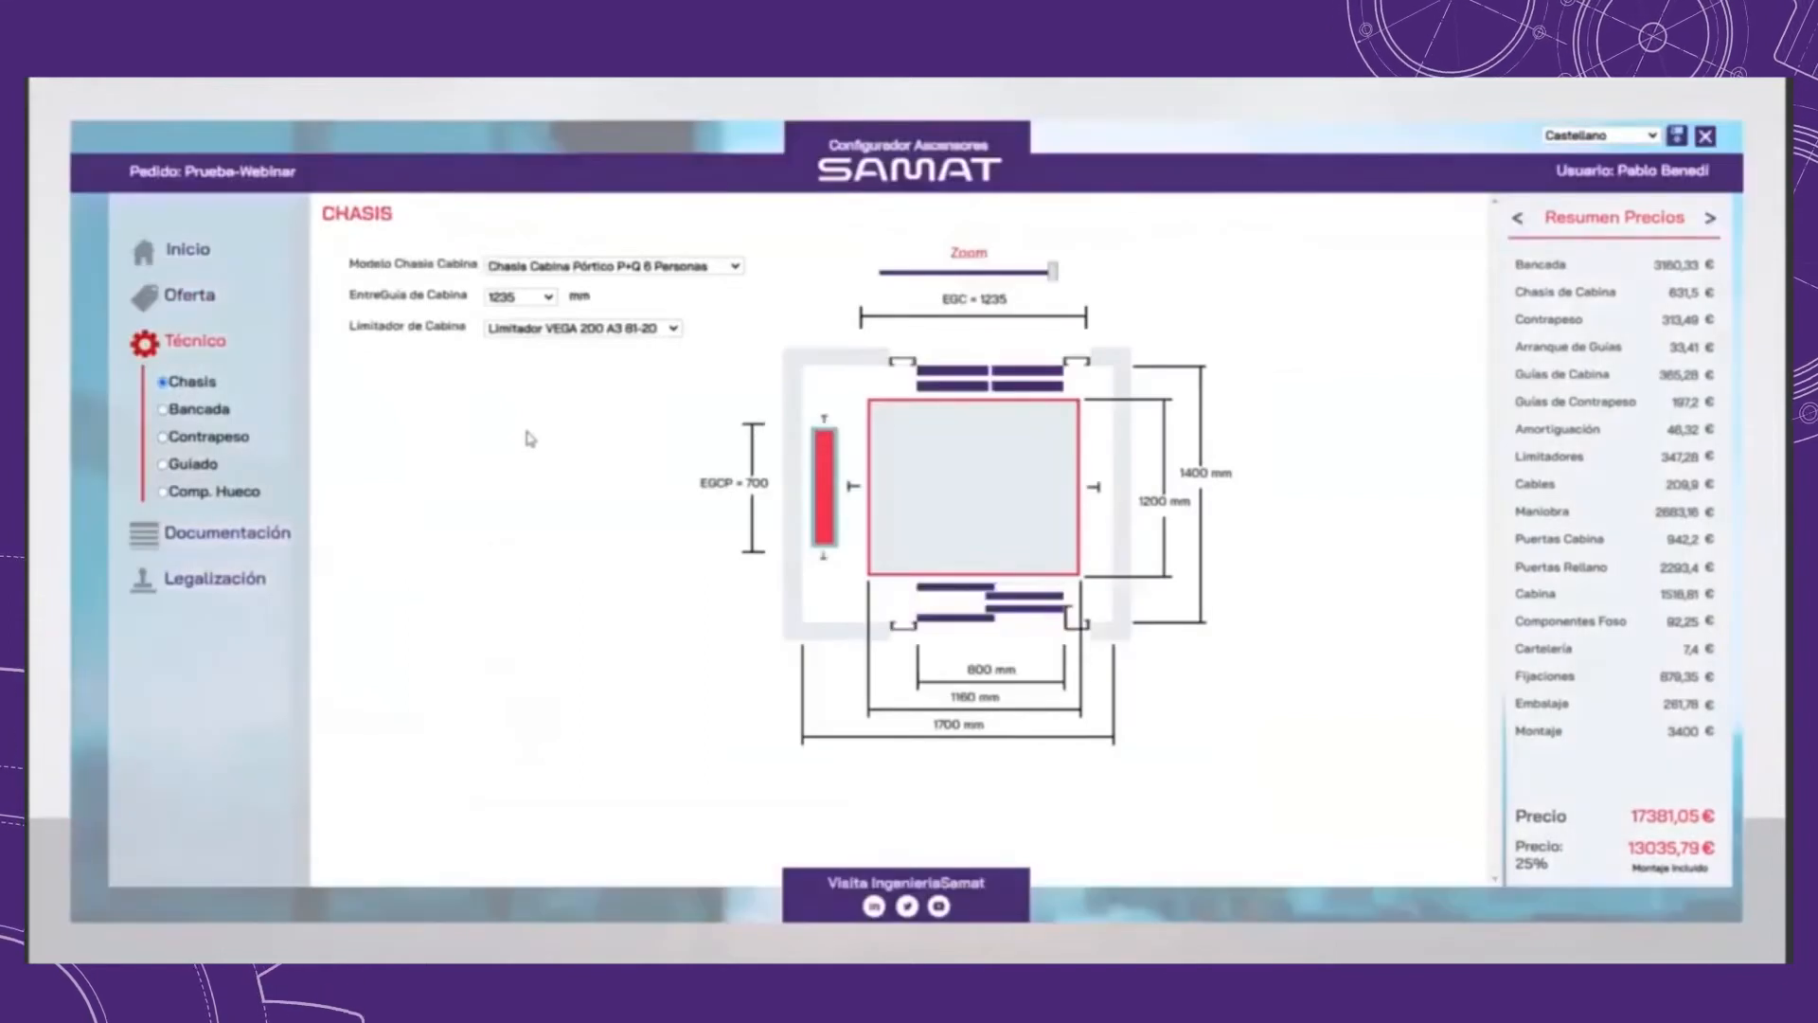
click(619, 275)
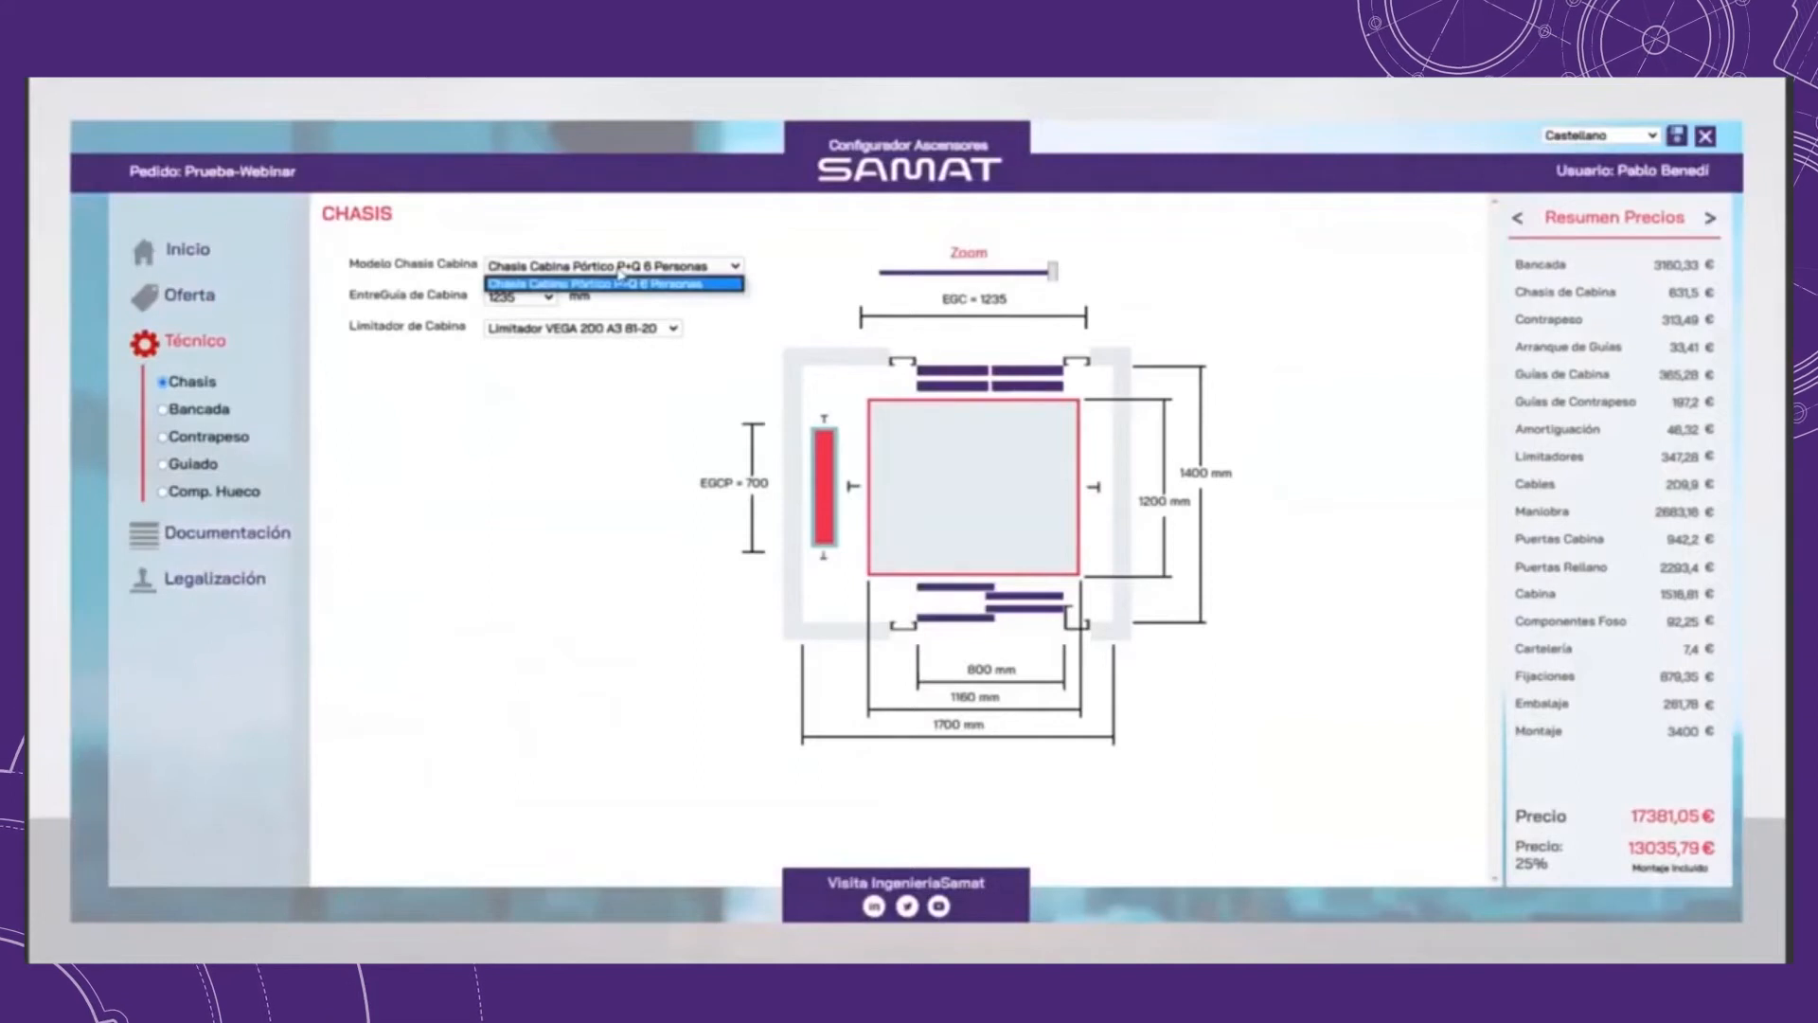
click(669, 286)
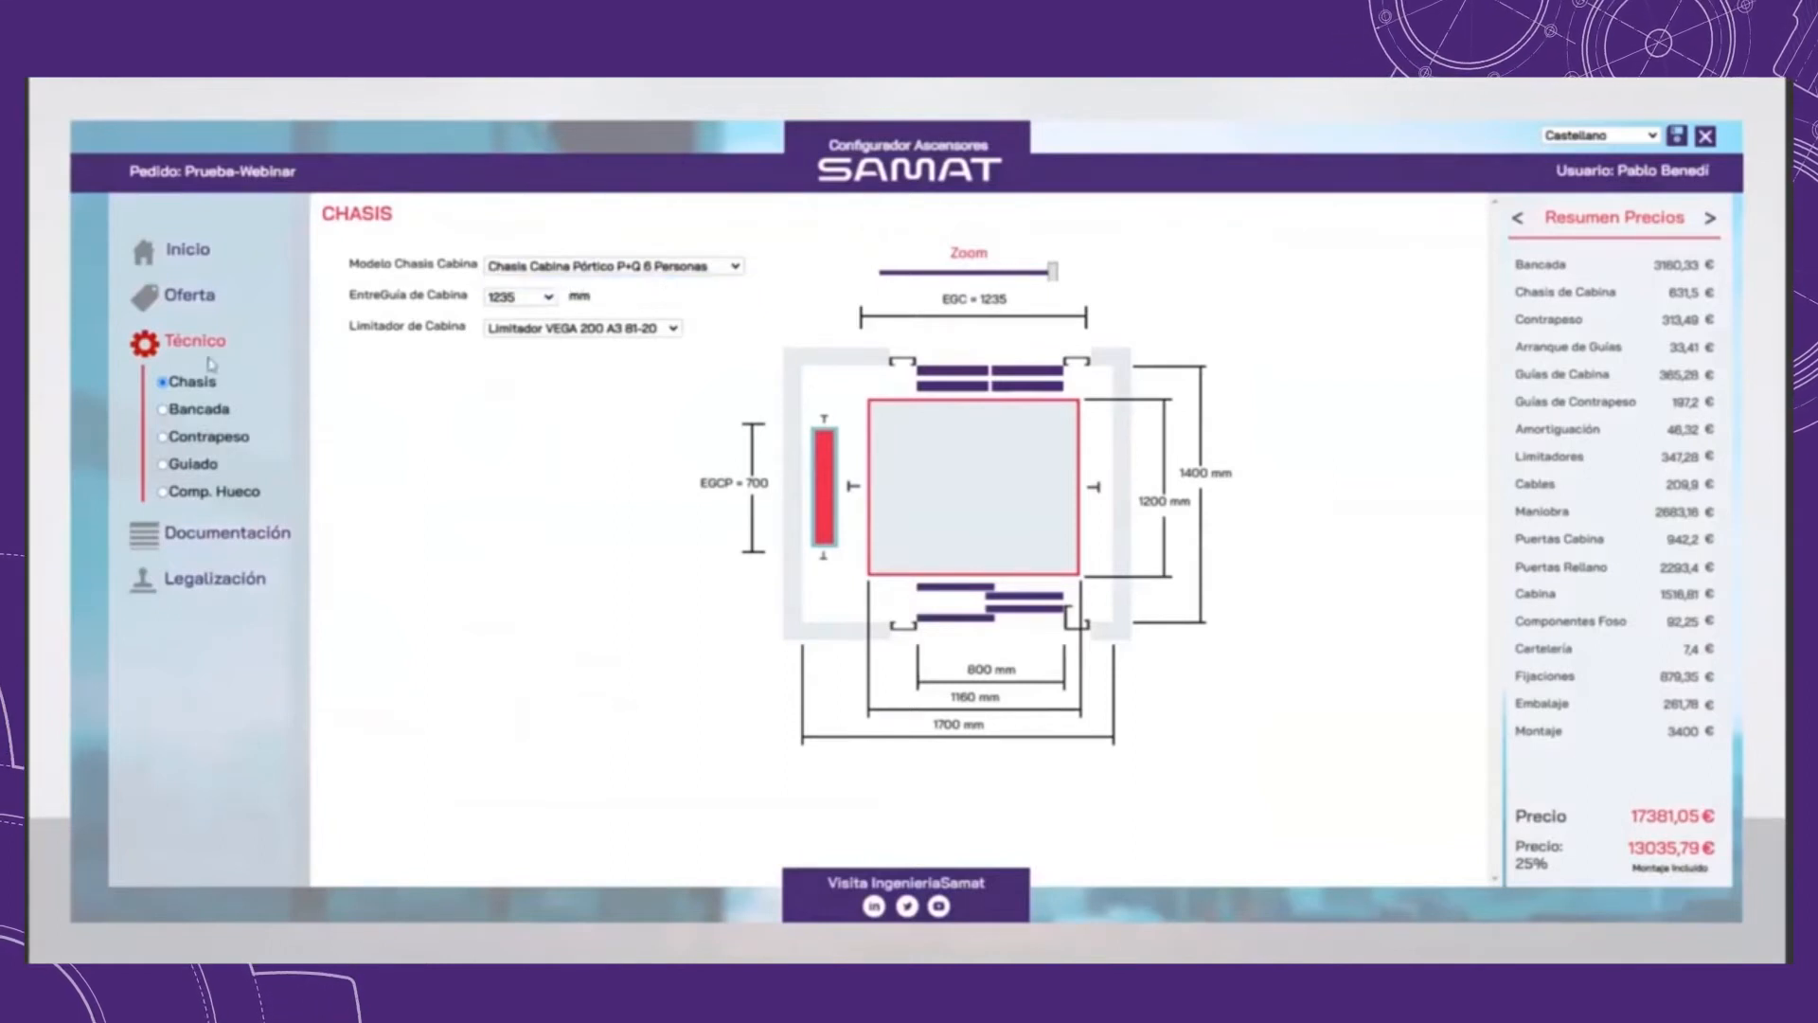
click(531, 297)
click(521, 314)
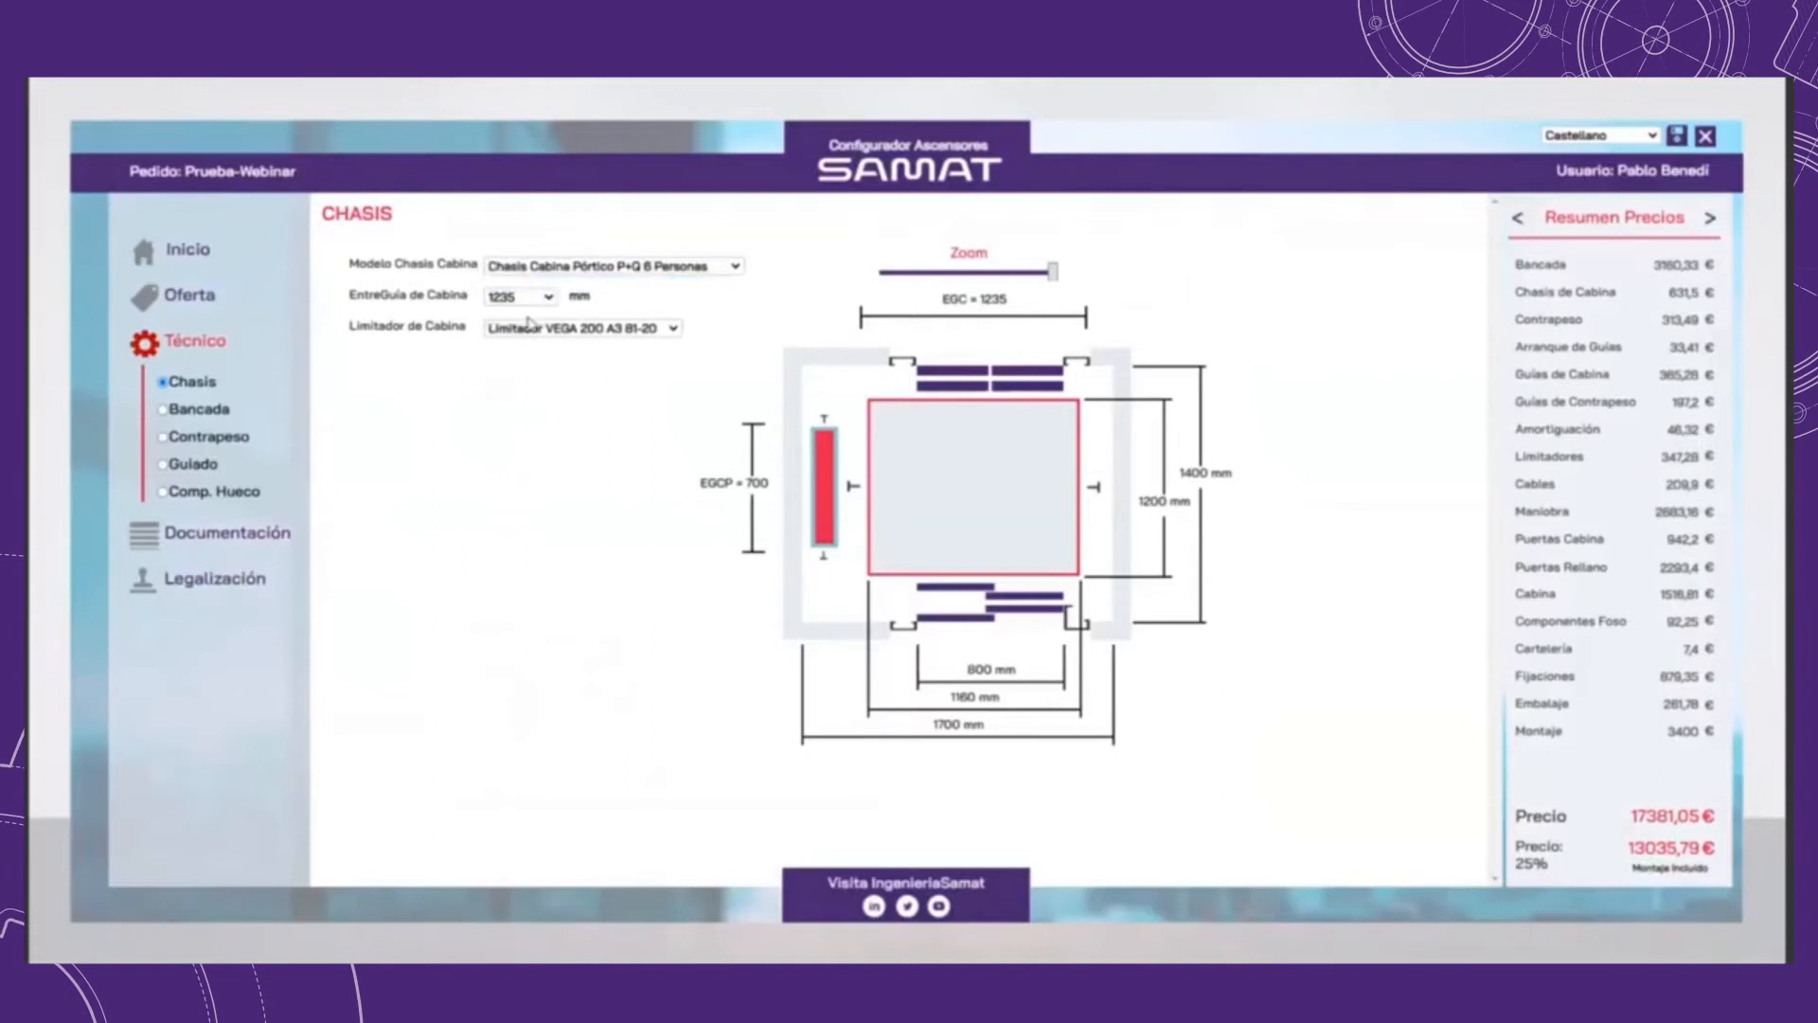
Step: Try the second cabin limiter option and return to Limitador VEGA 200 A3 81-20
click(577, 328)
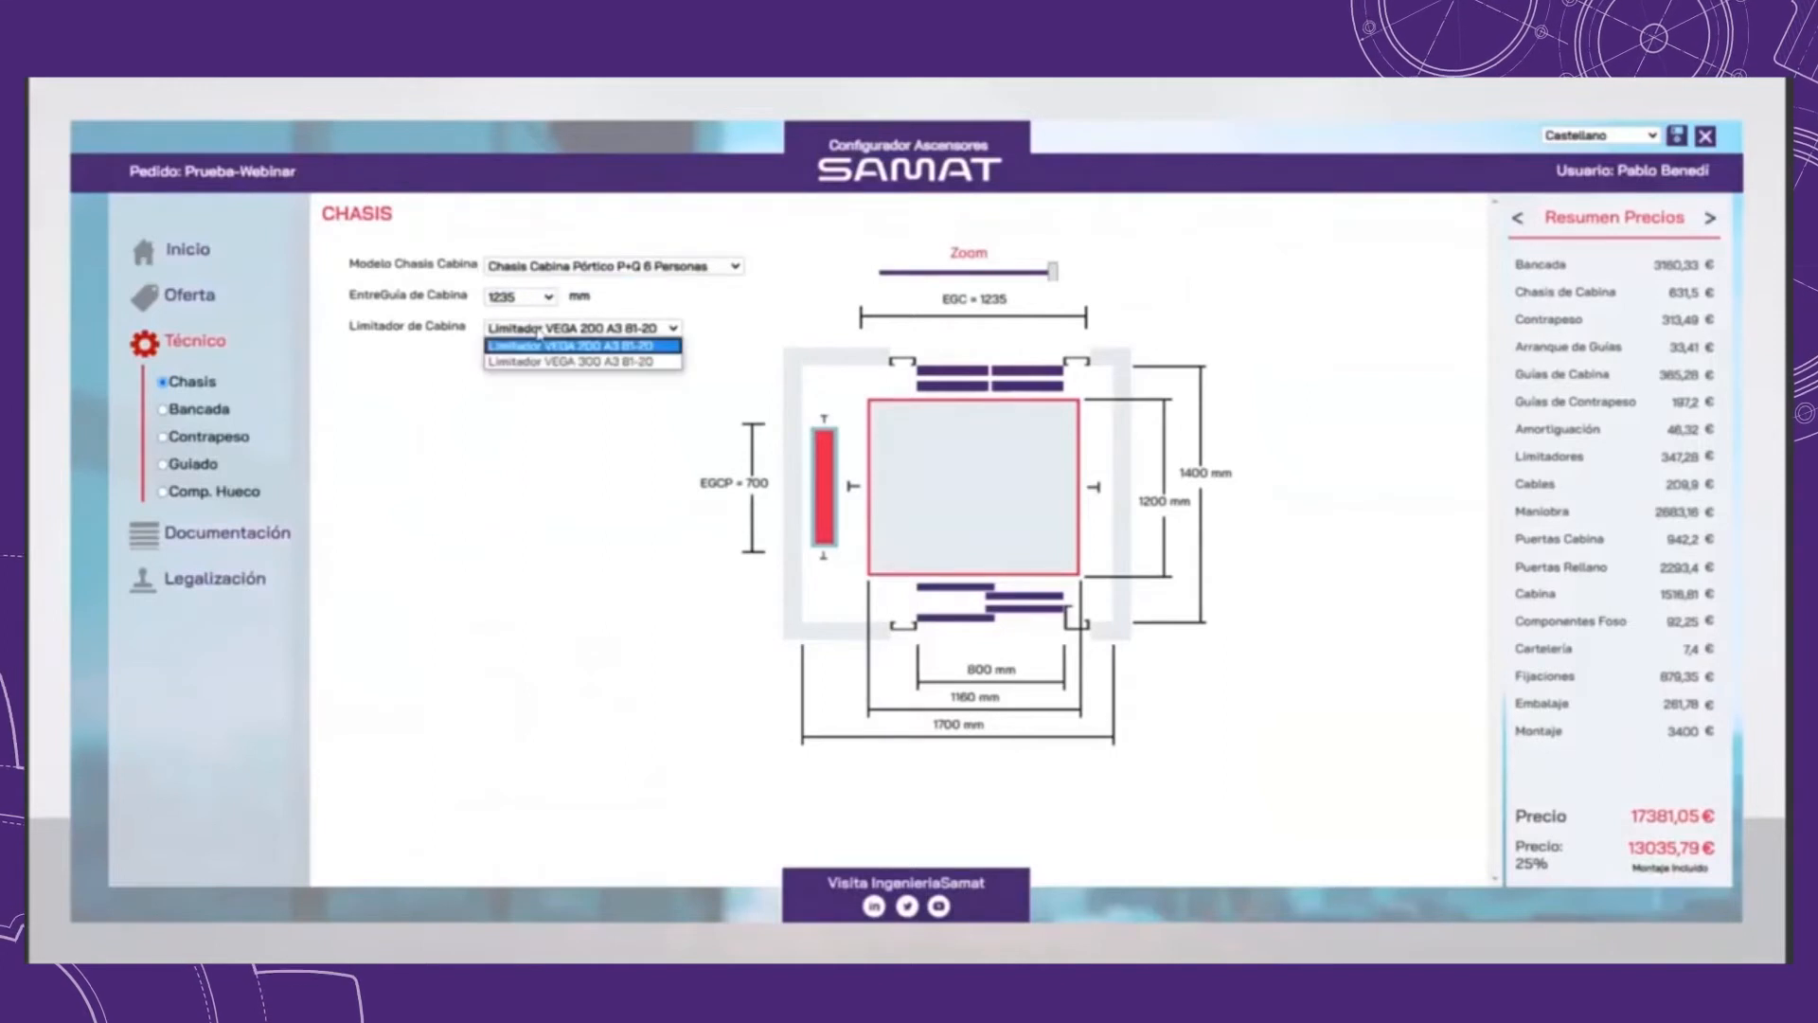
click(575, 361)
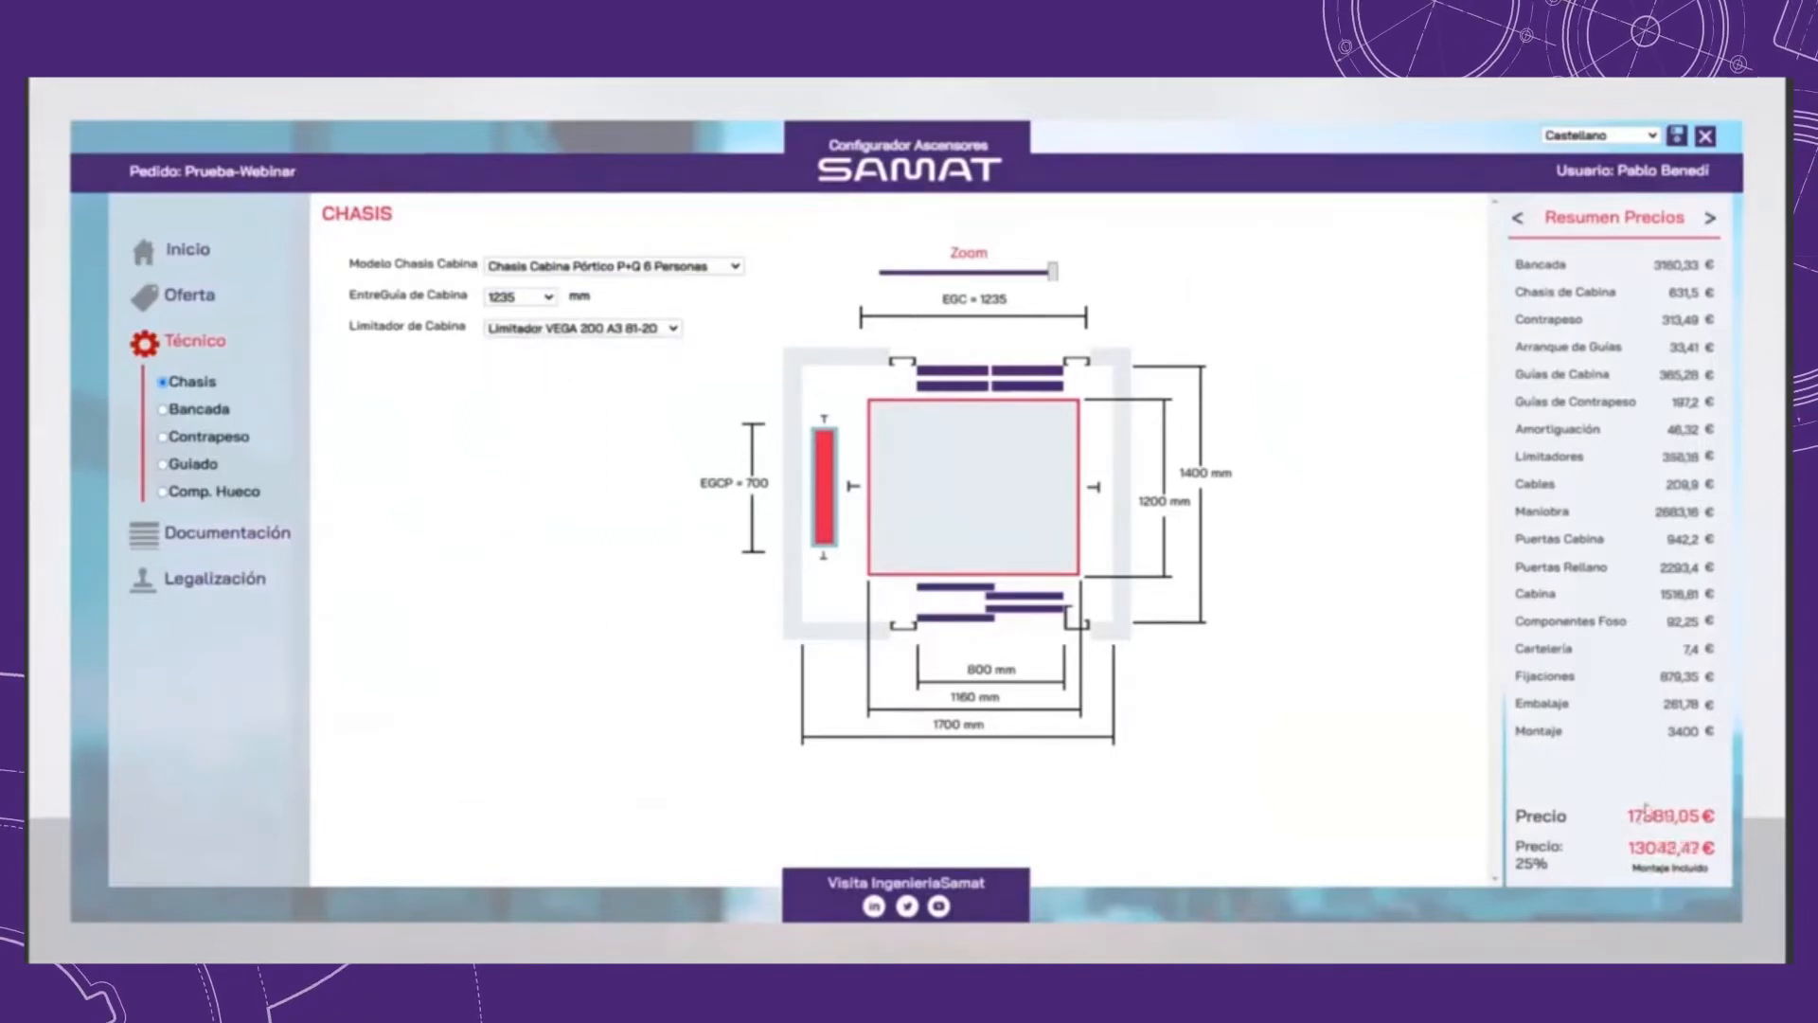
click(610, 328)
click(604, 348)
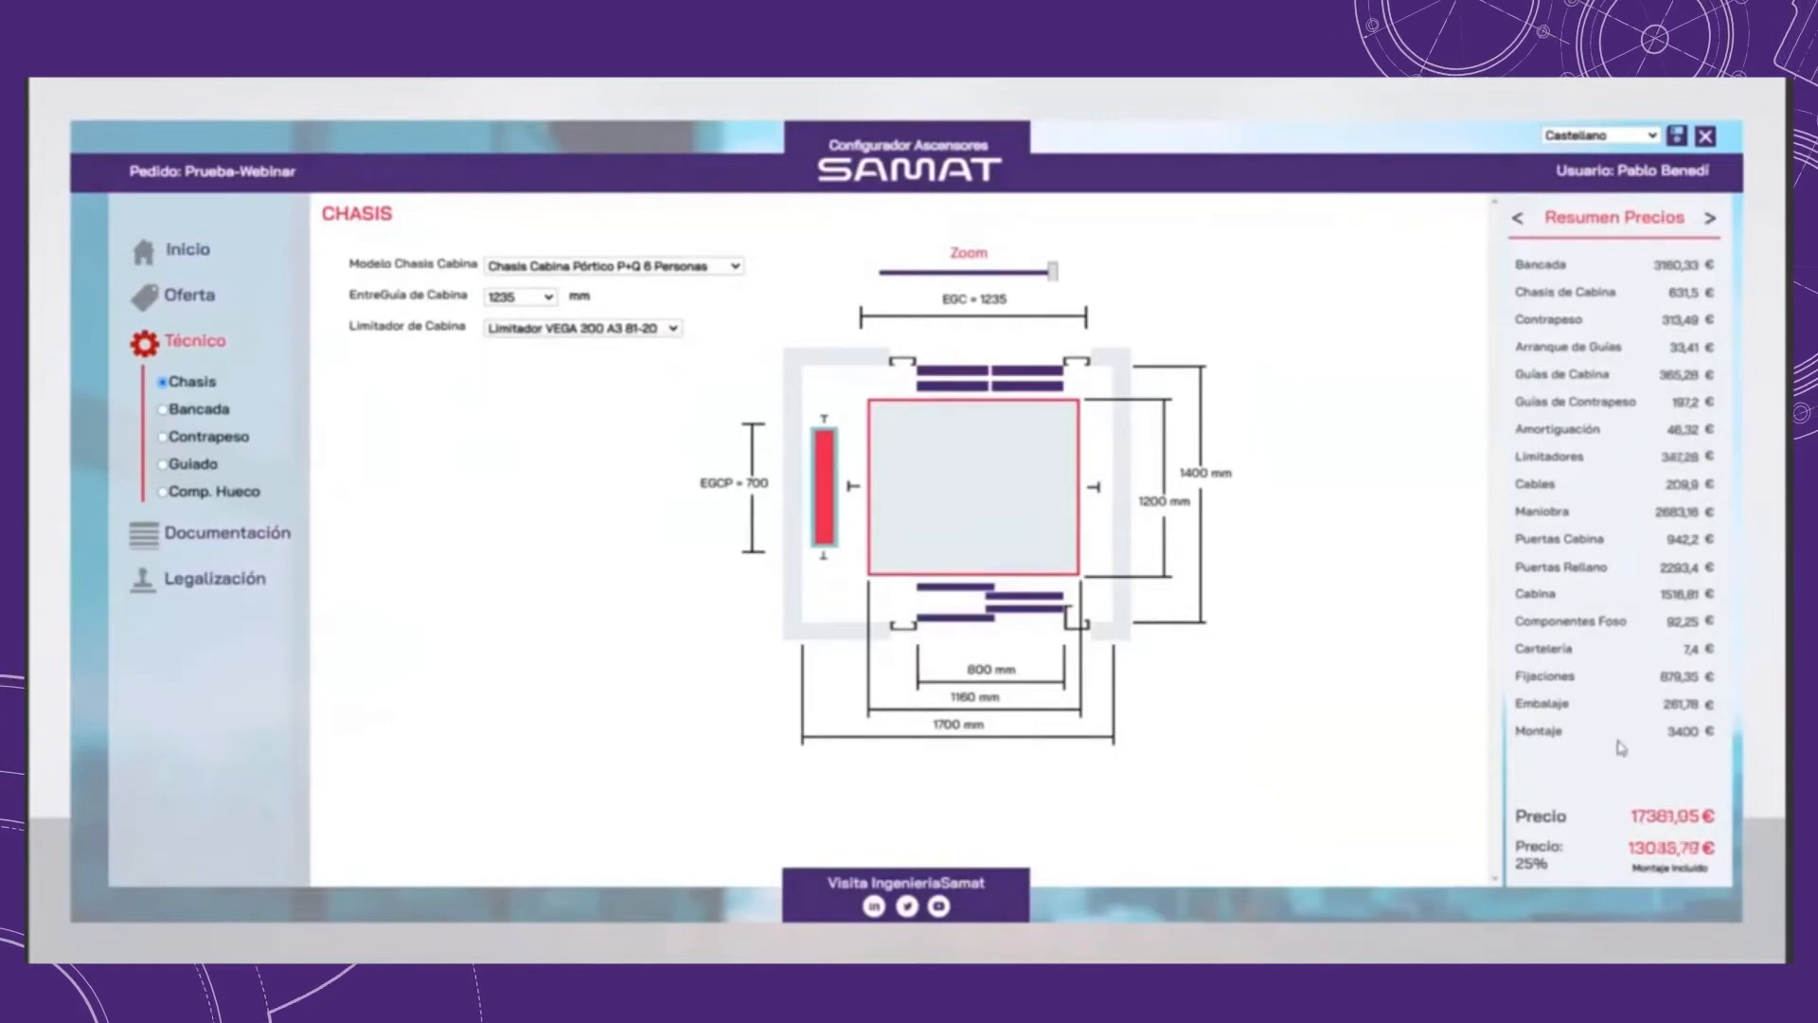
Step: Go to the Bancada settings and review the motor choices, keeping Motor SM132.35/A 10.7 kW
click(207, 417)
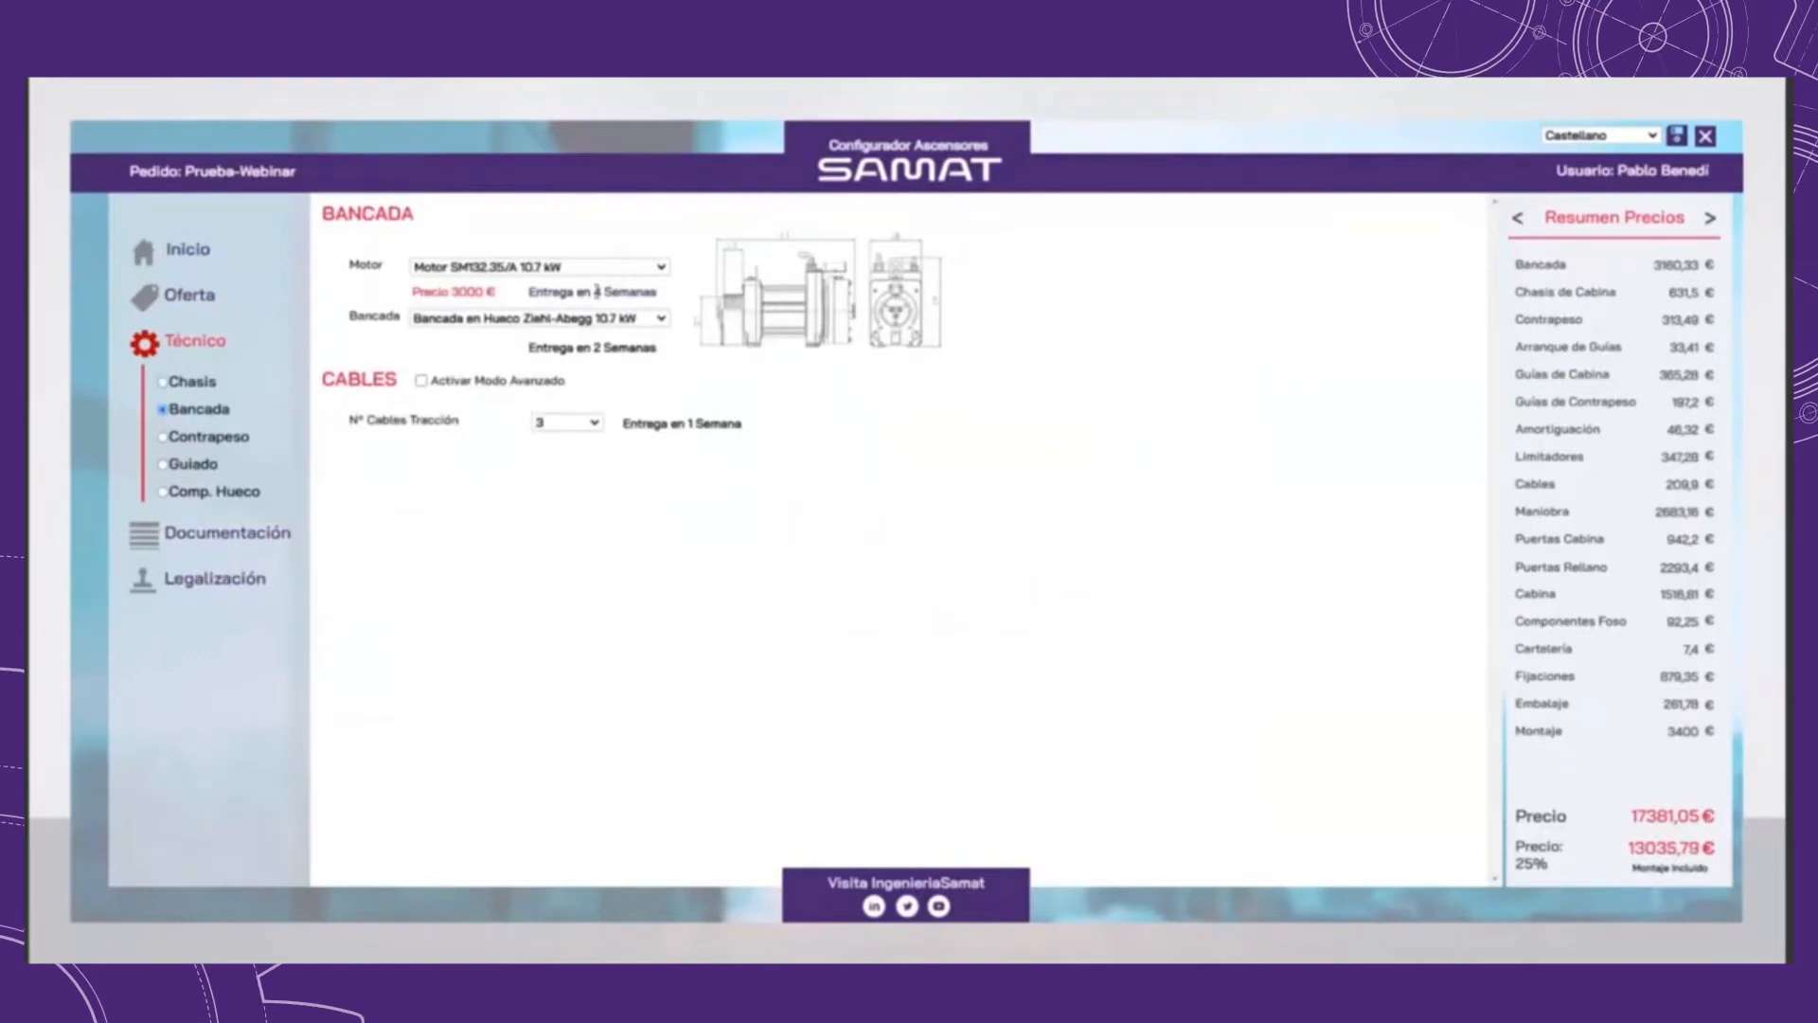
drag(449, 292, 474, 291)
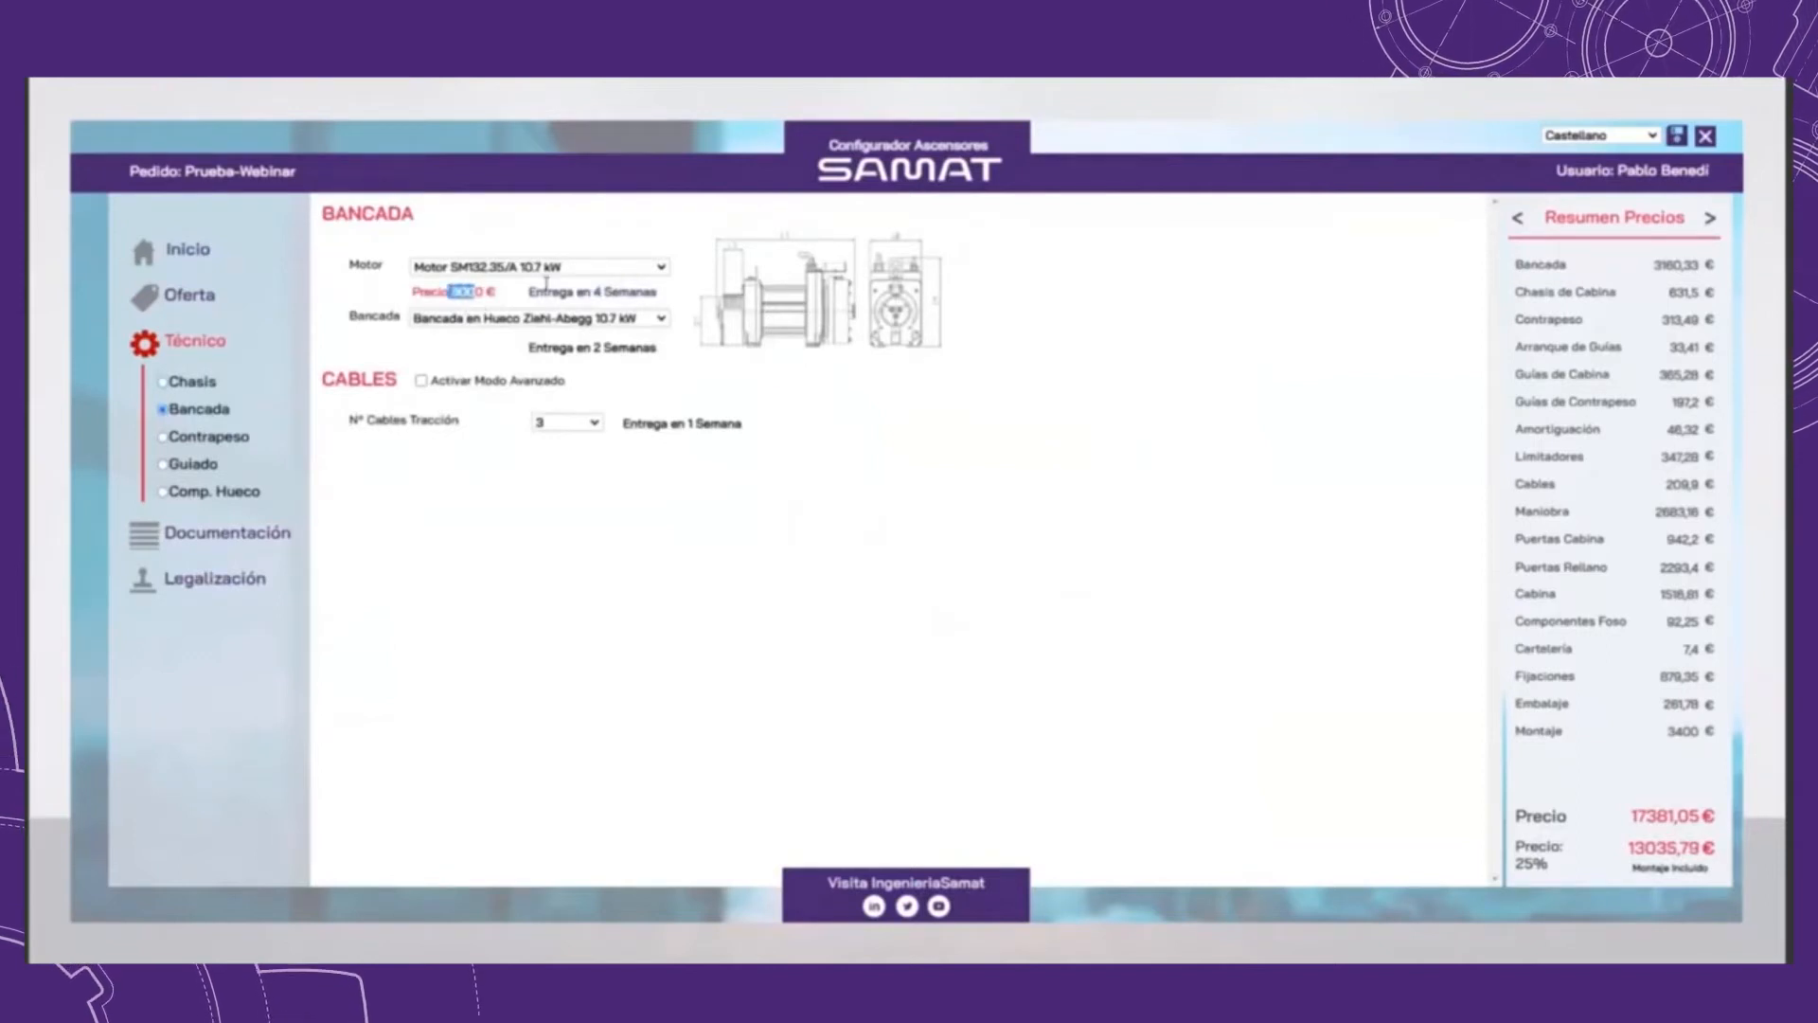
click(565, 268)
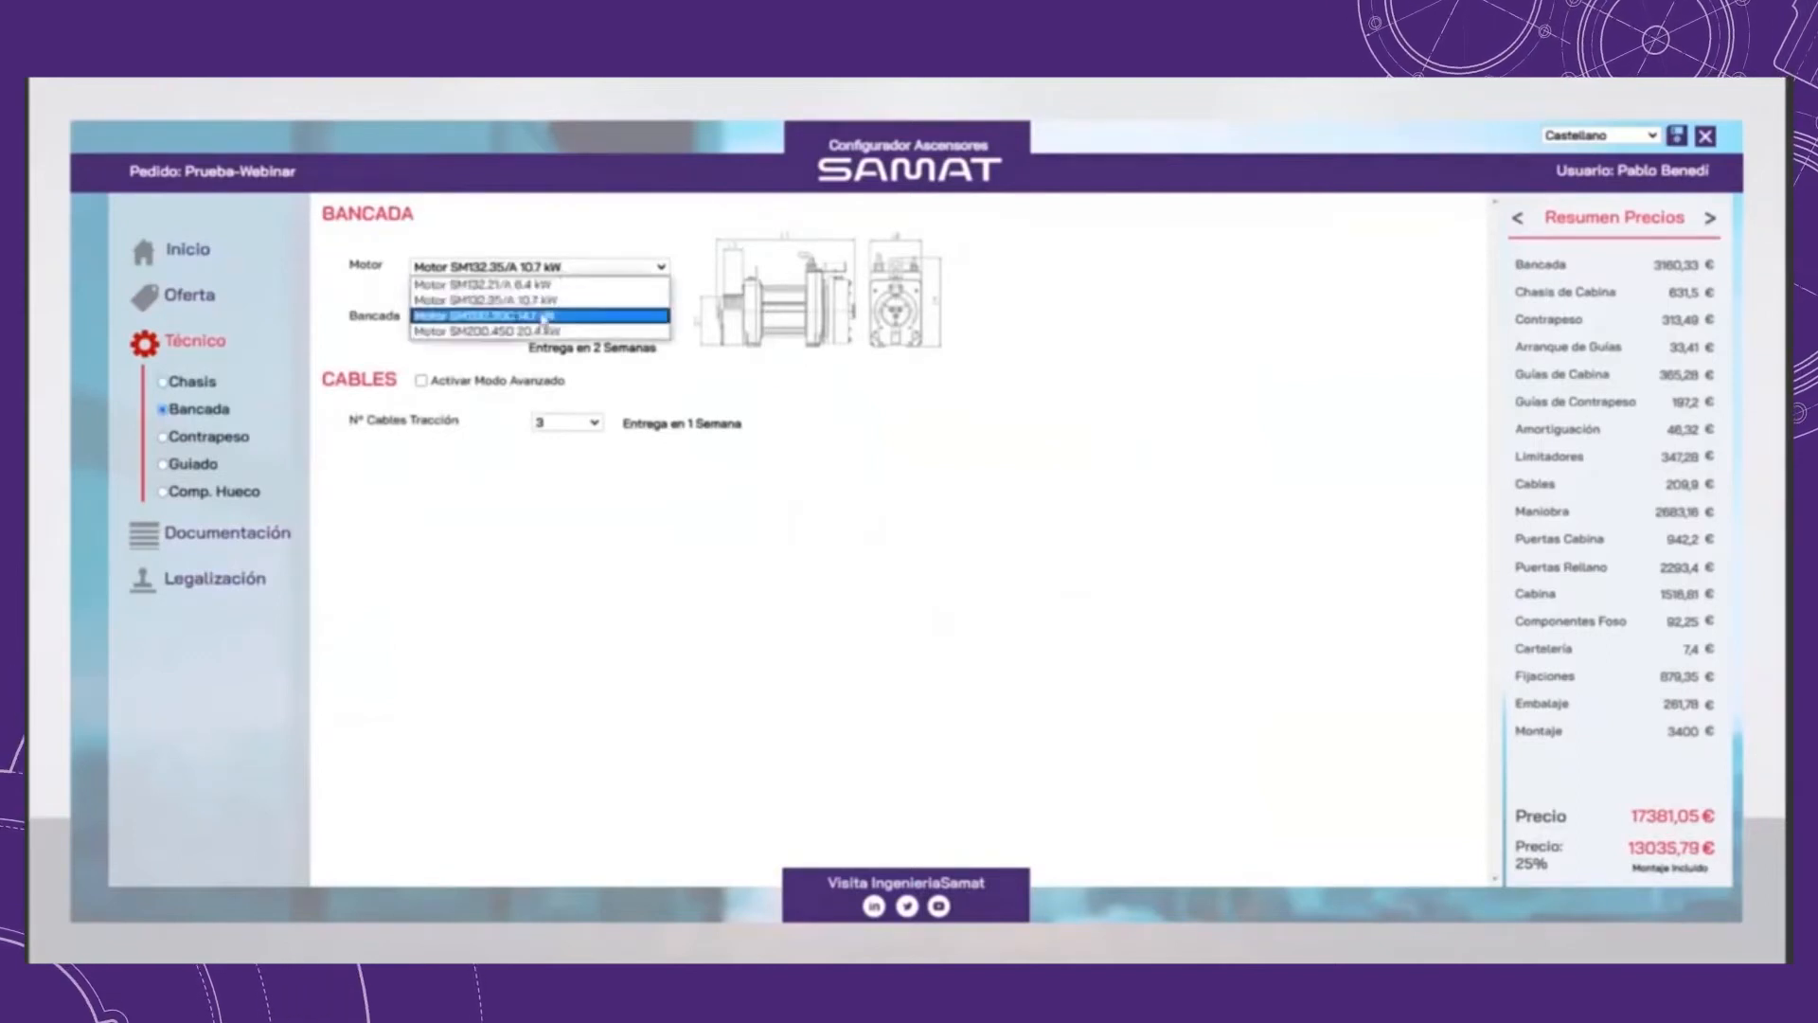
click(565, 305)
click(565, 268)
click(545, 287)
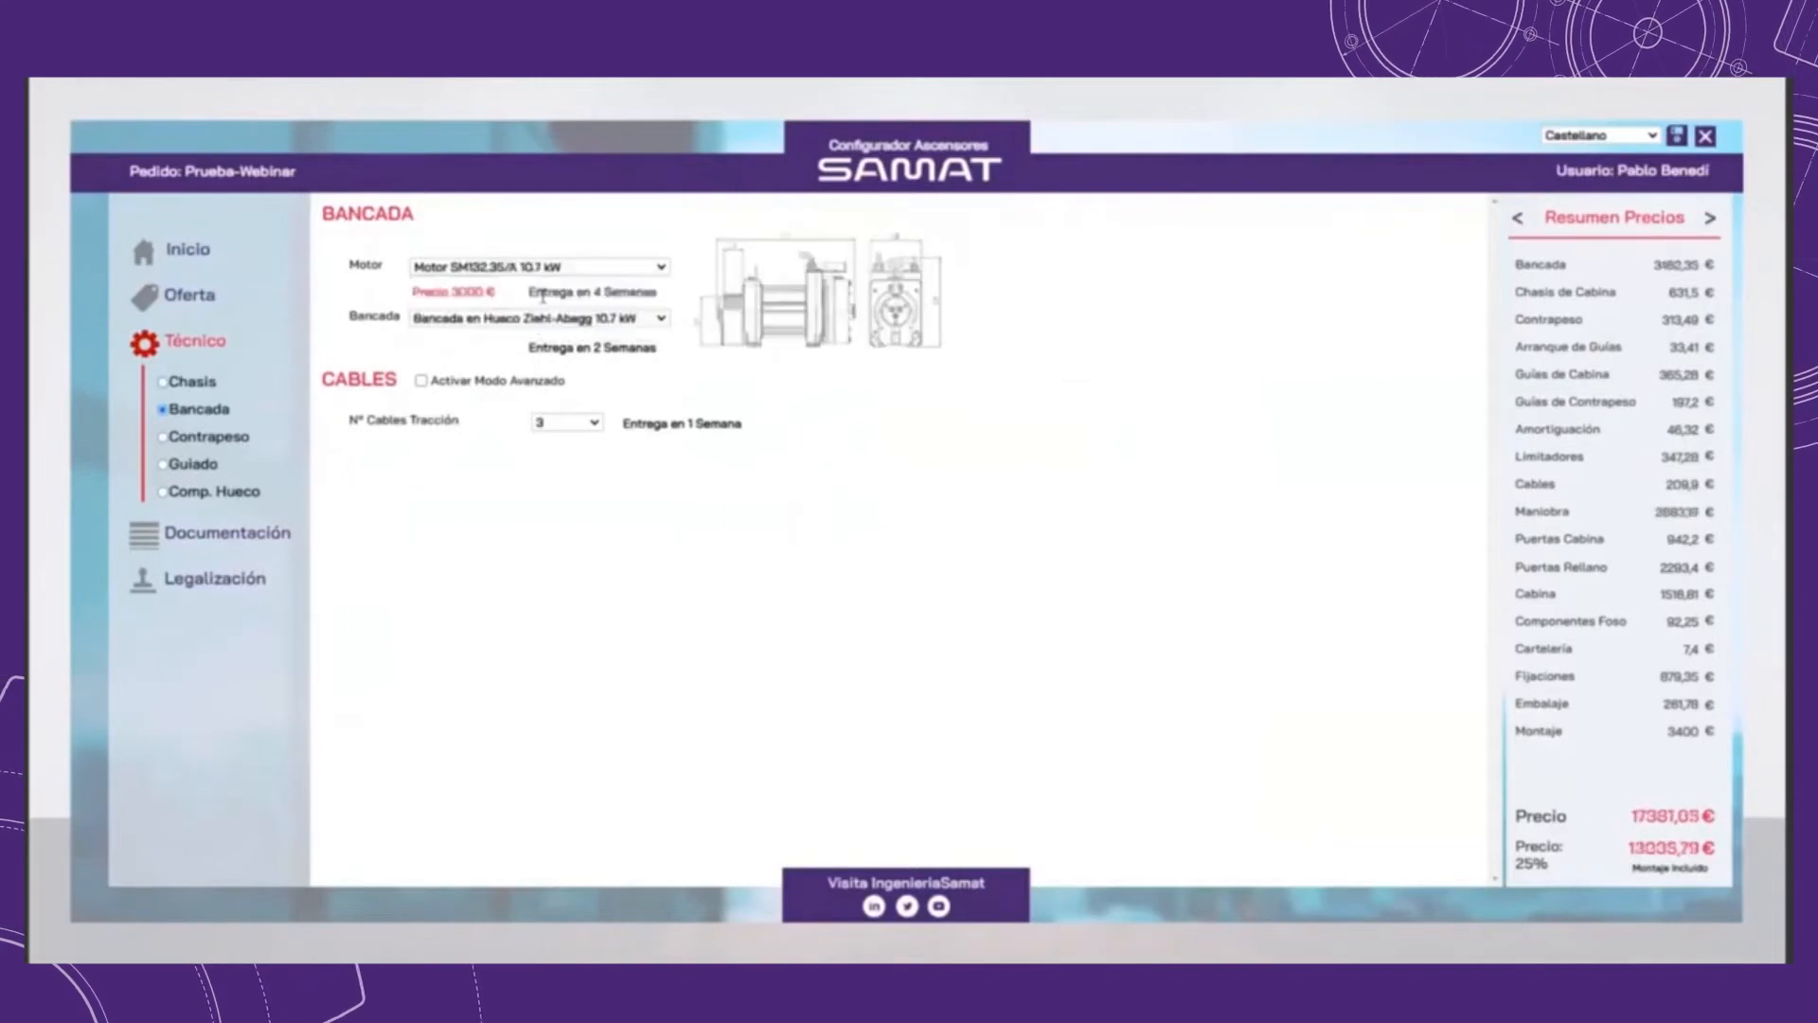
Step: Try Motor SM200.30C 14.1 kW and change the selection to Motor SM132.21/A 6.4 kW
click(604, 270)
click(462, 289)
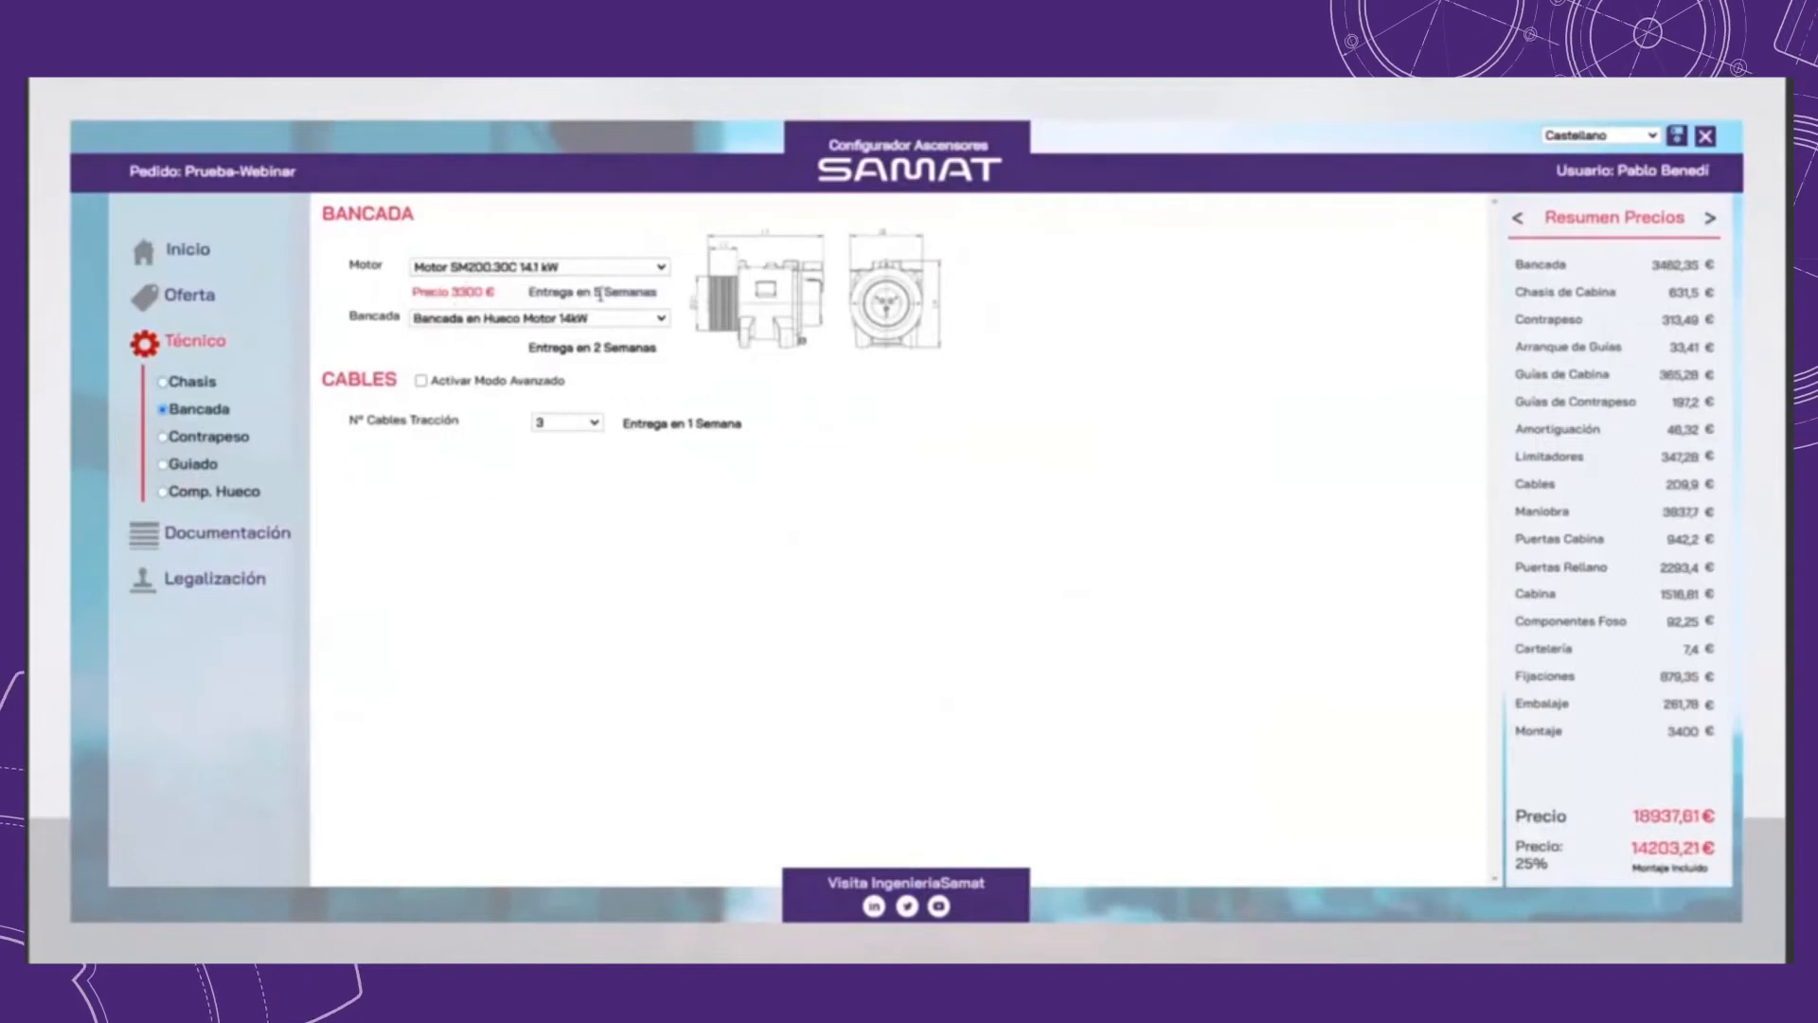
click(577, 268)
click(512, 294)
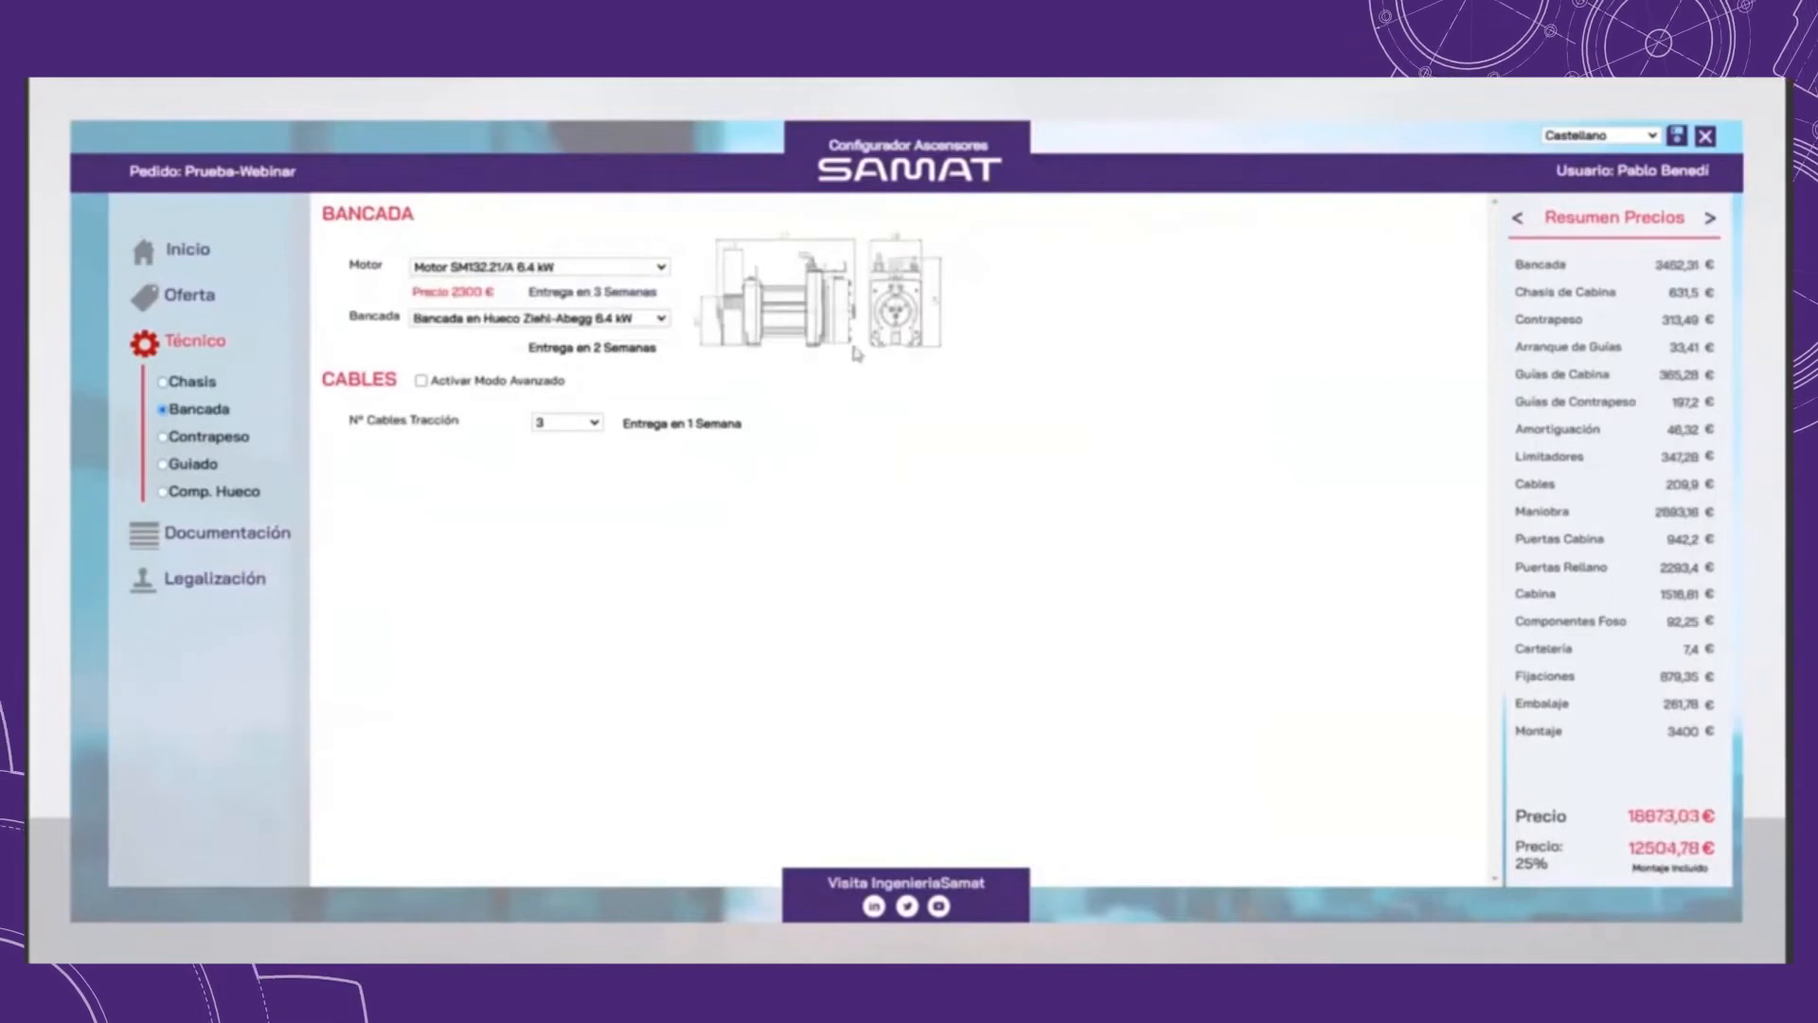
Step: Keep 3 traction cables and activate the advanced mode for the cable calculation
click(596, 424)
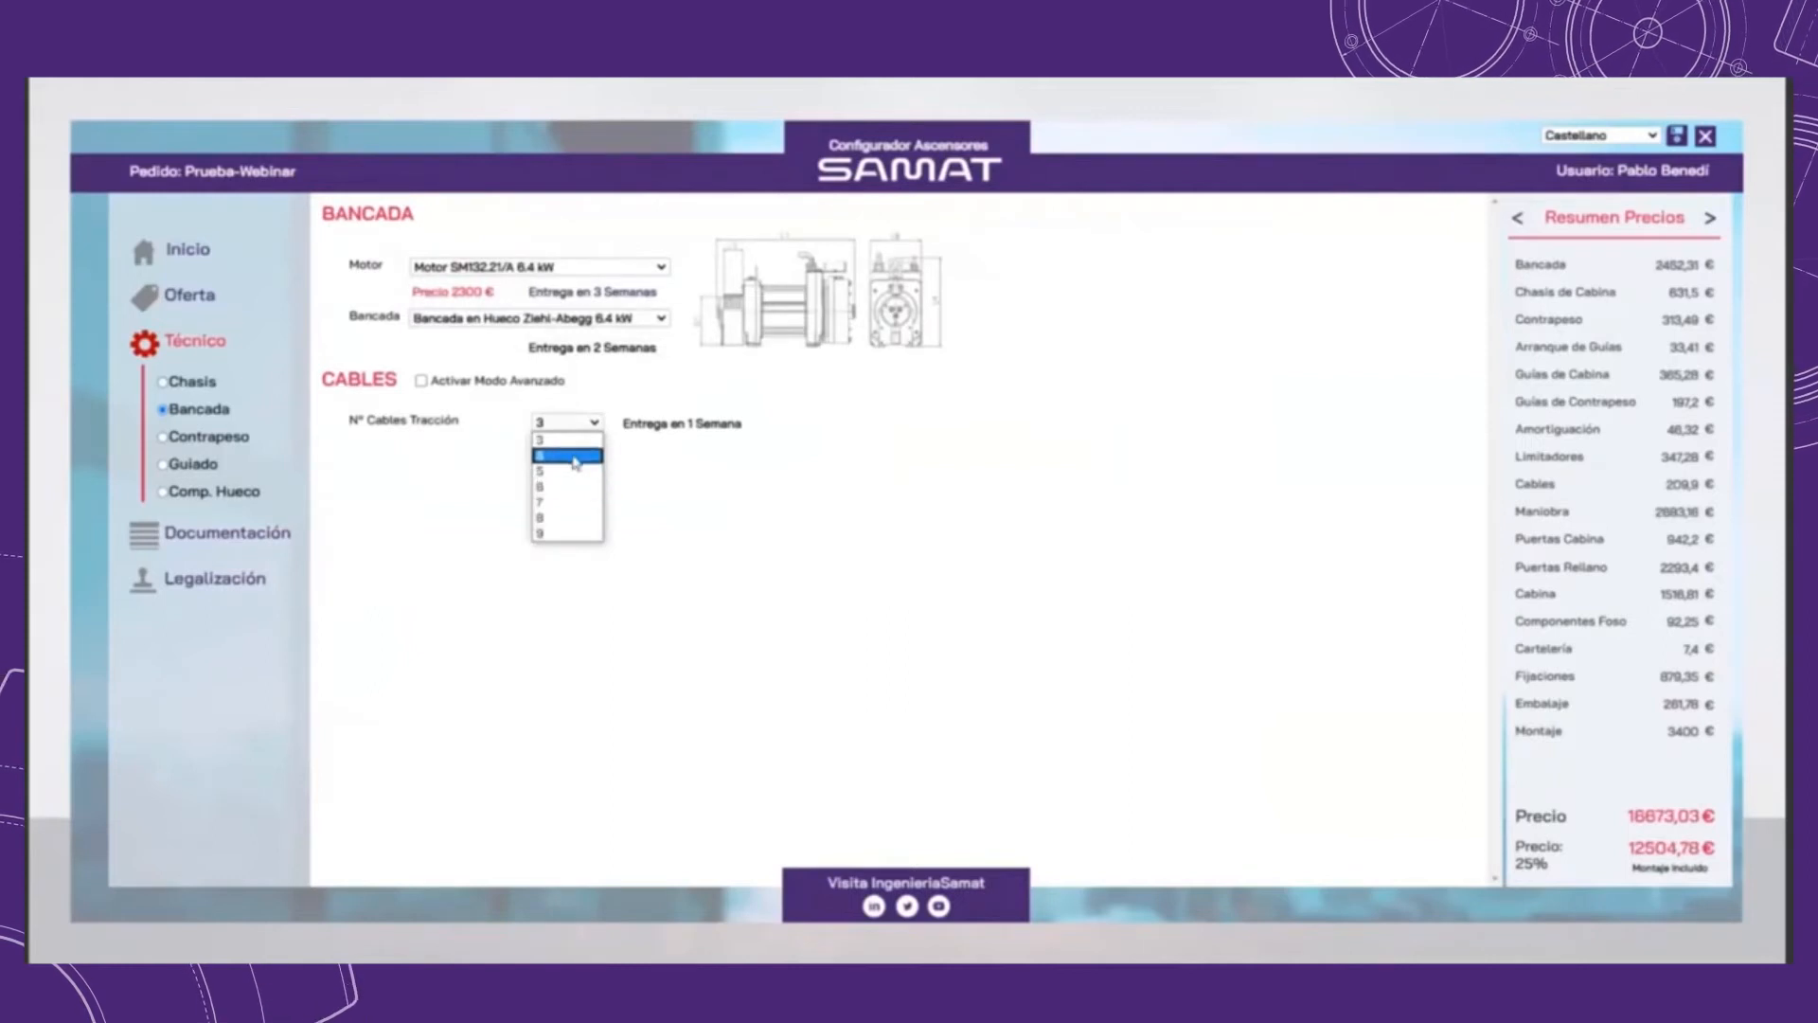
click(577, 439)
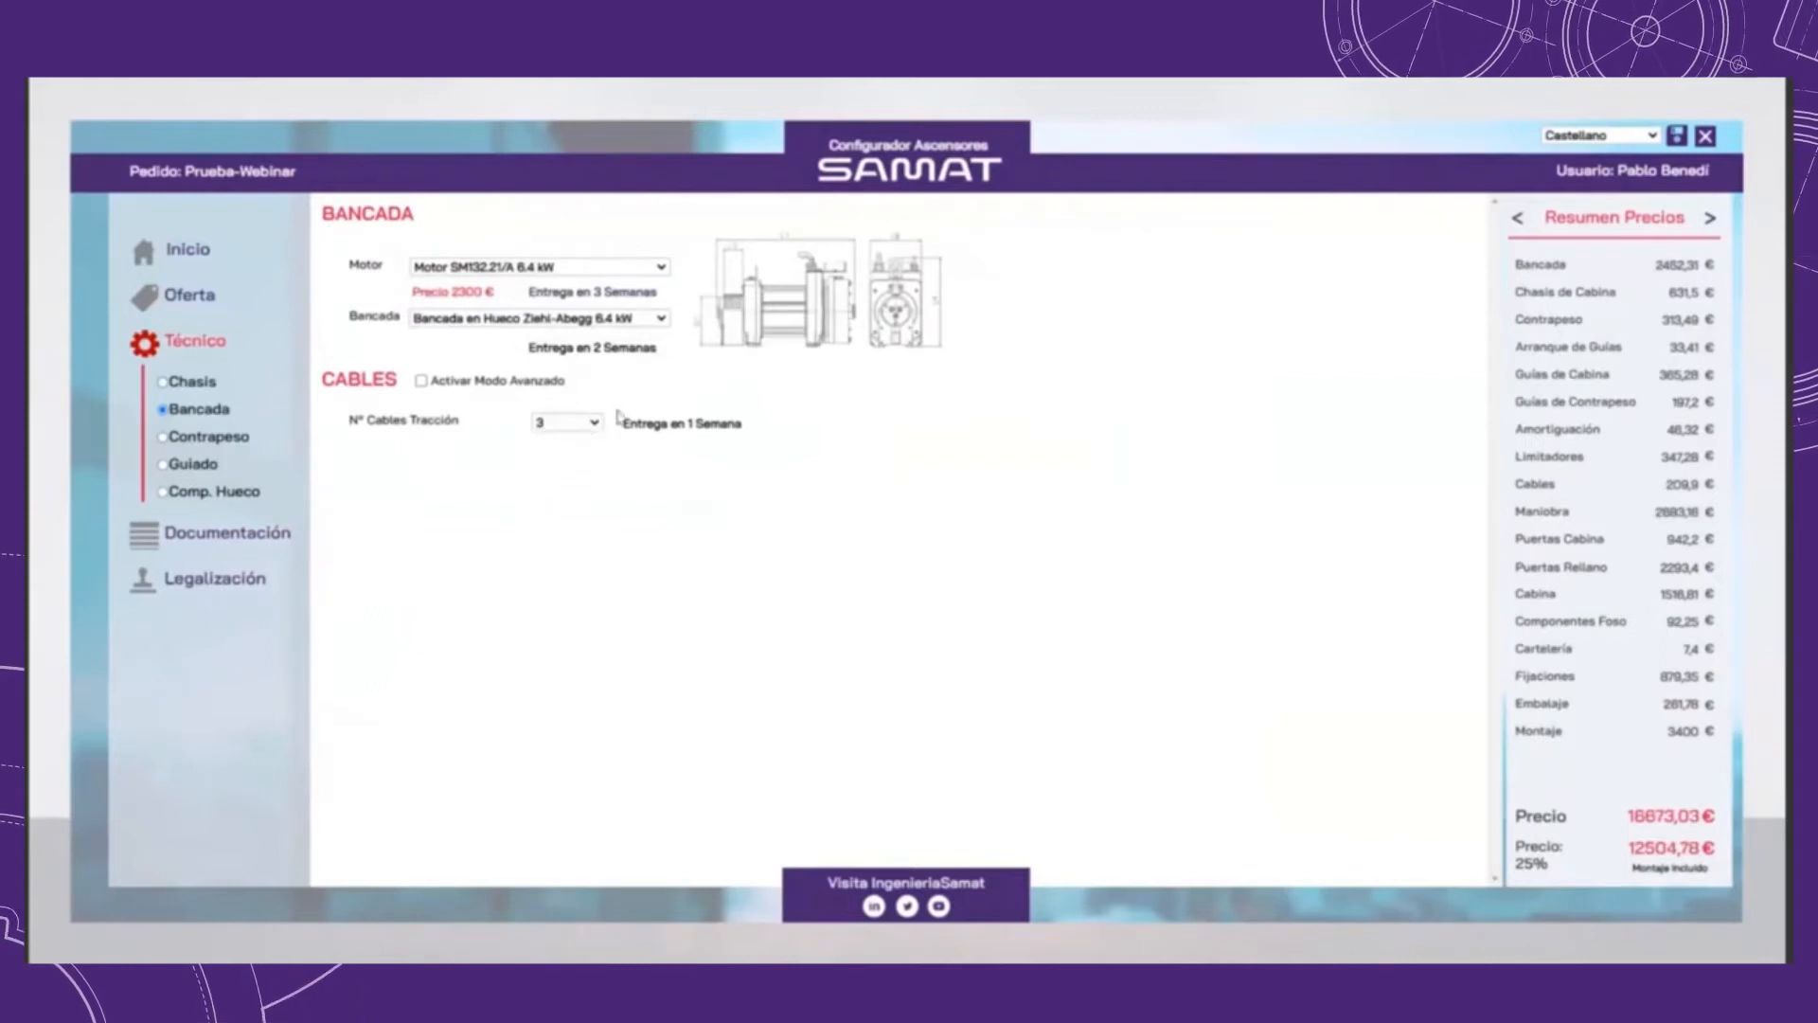
click(421, 382)
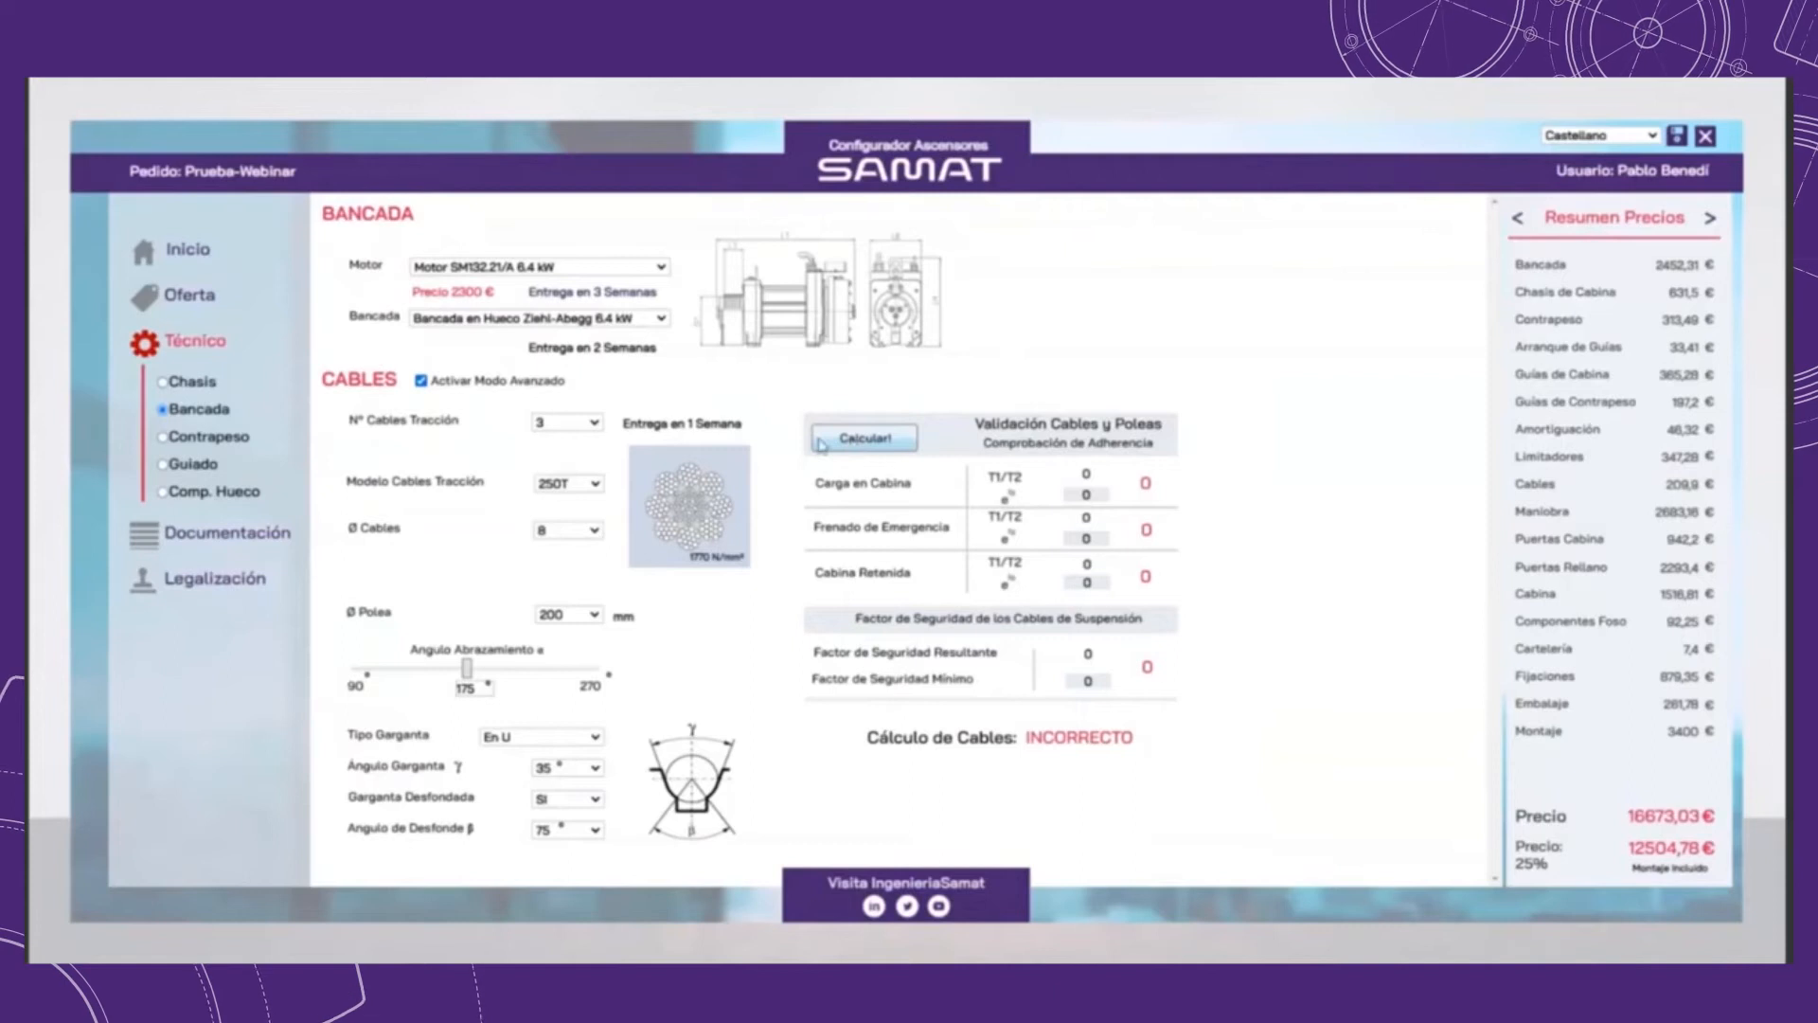
Step: Review the available options for traction cable quantity, cable model, cable diameter and pulley diameter
click(588, 424)
click(589, 427)
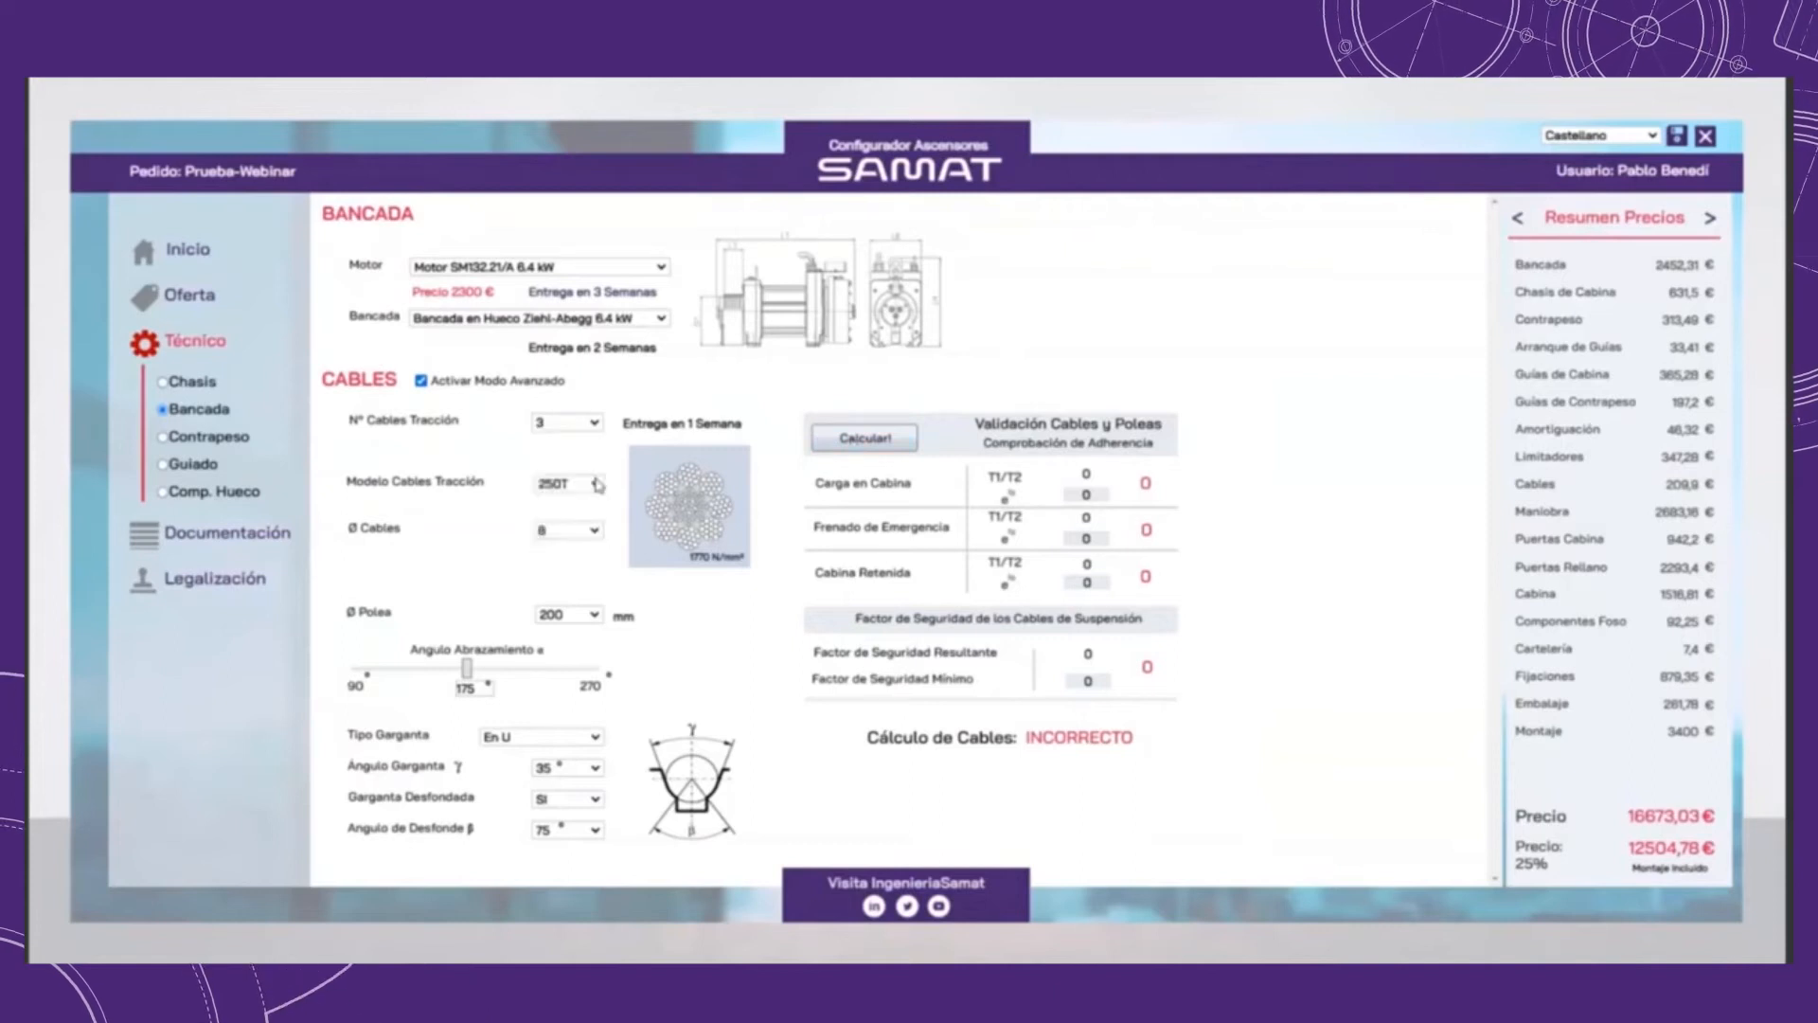
click(594, 486)
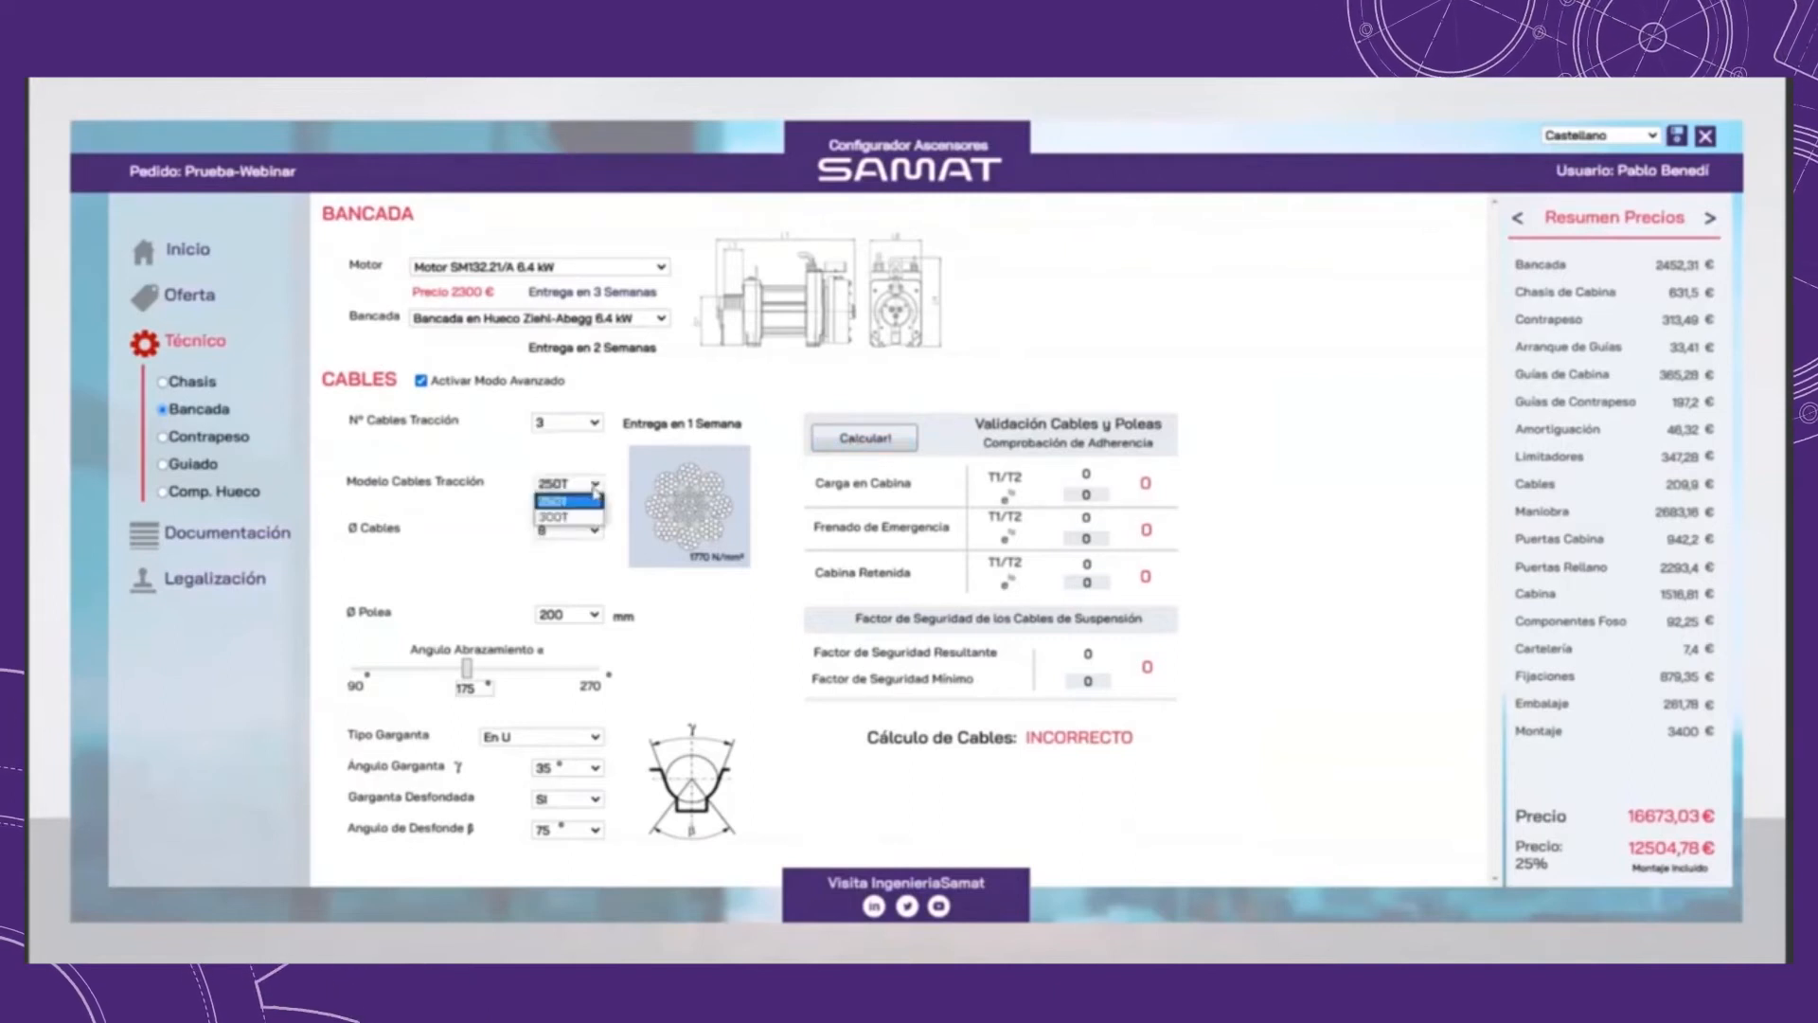
click(594, 487)
click(594, 532)
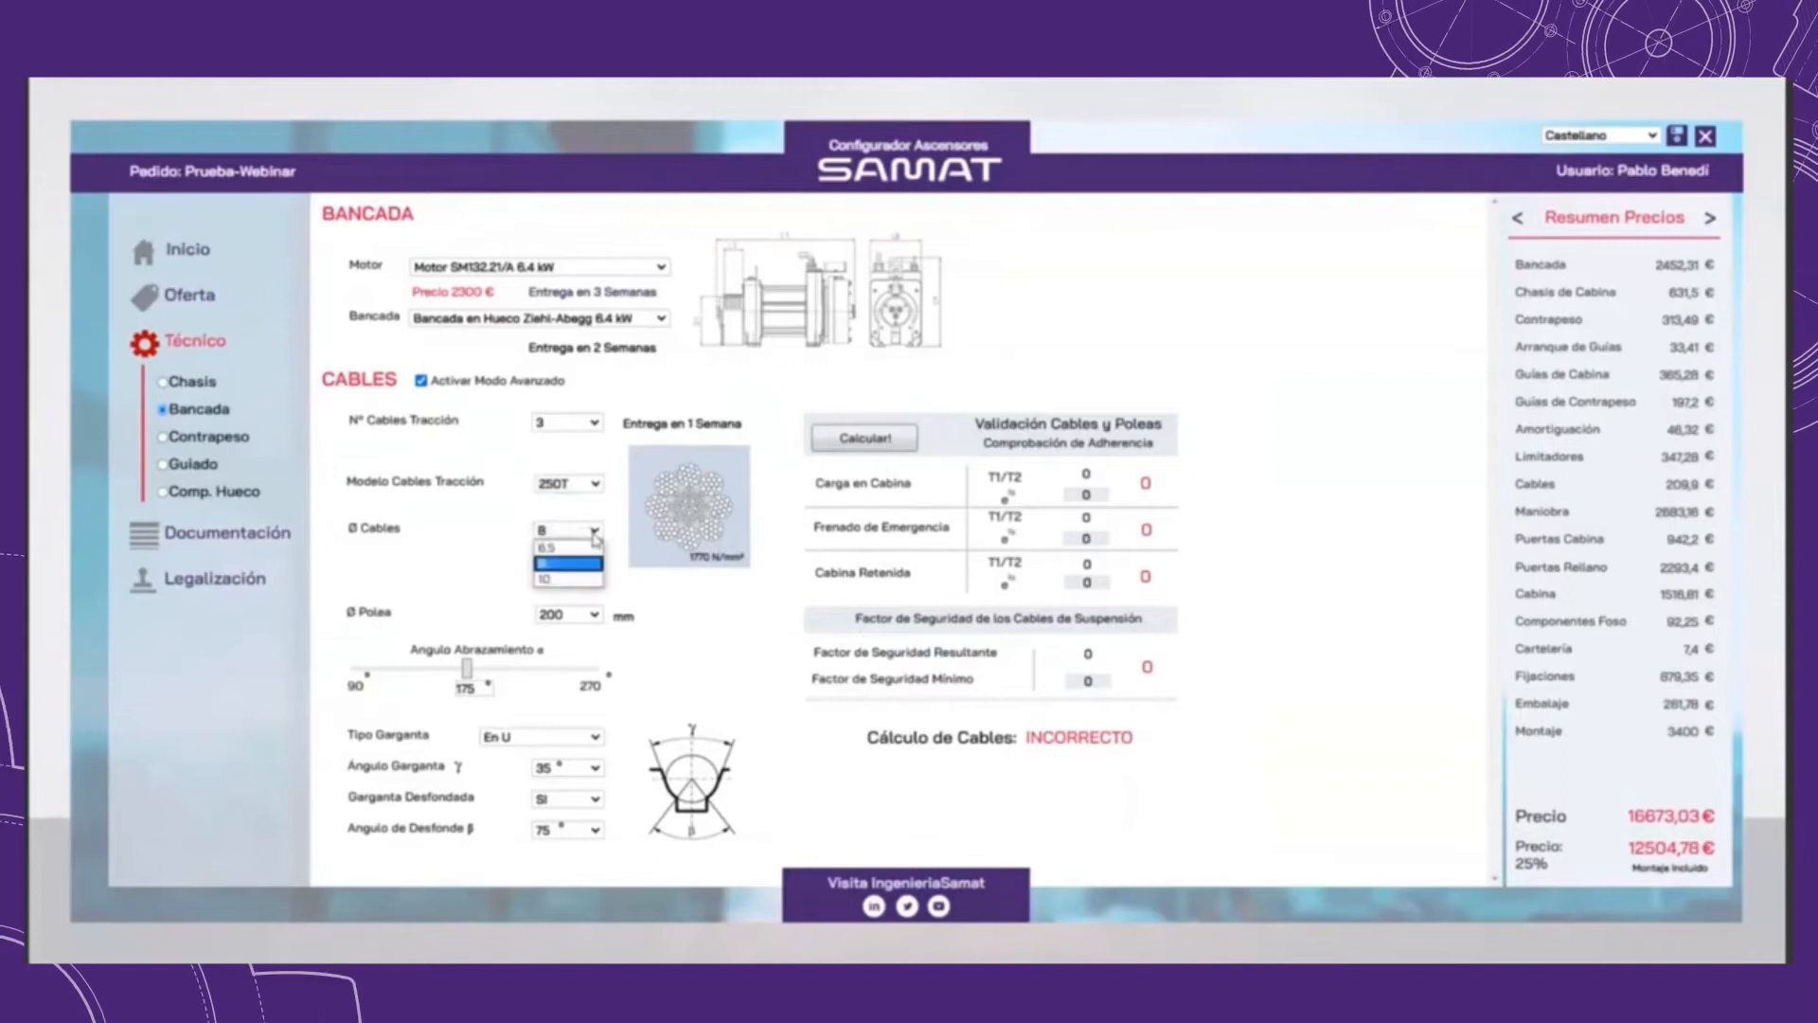
click(595, 538)
click(593, 616)
click(593, 616)
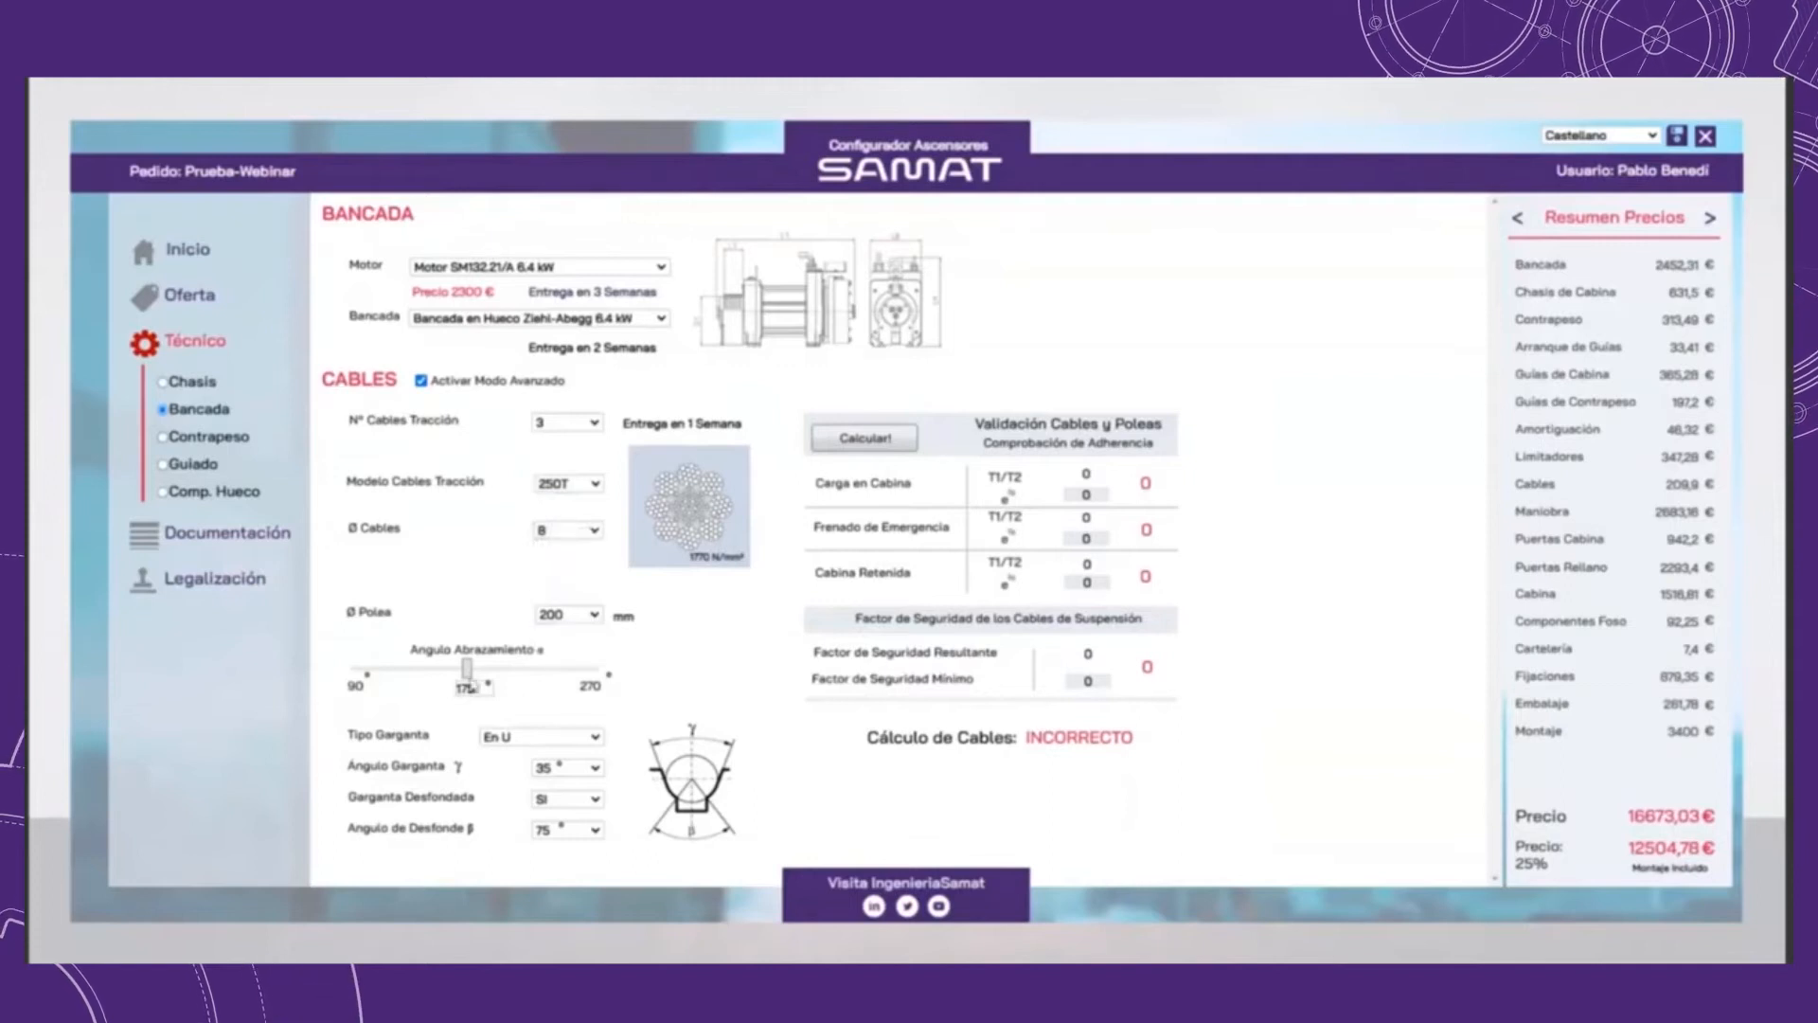
Step: Review the options for the pulley's groove type, groove angle and undercut angle
click(568, 737)
click(568, 748)
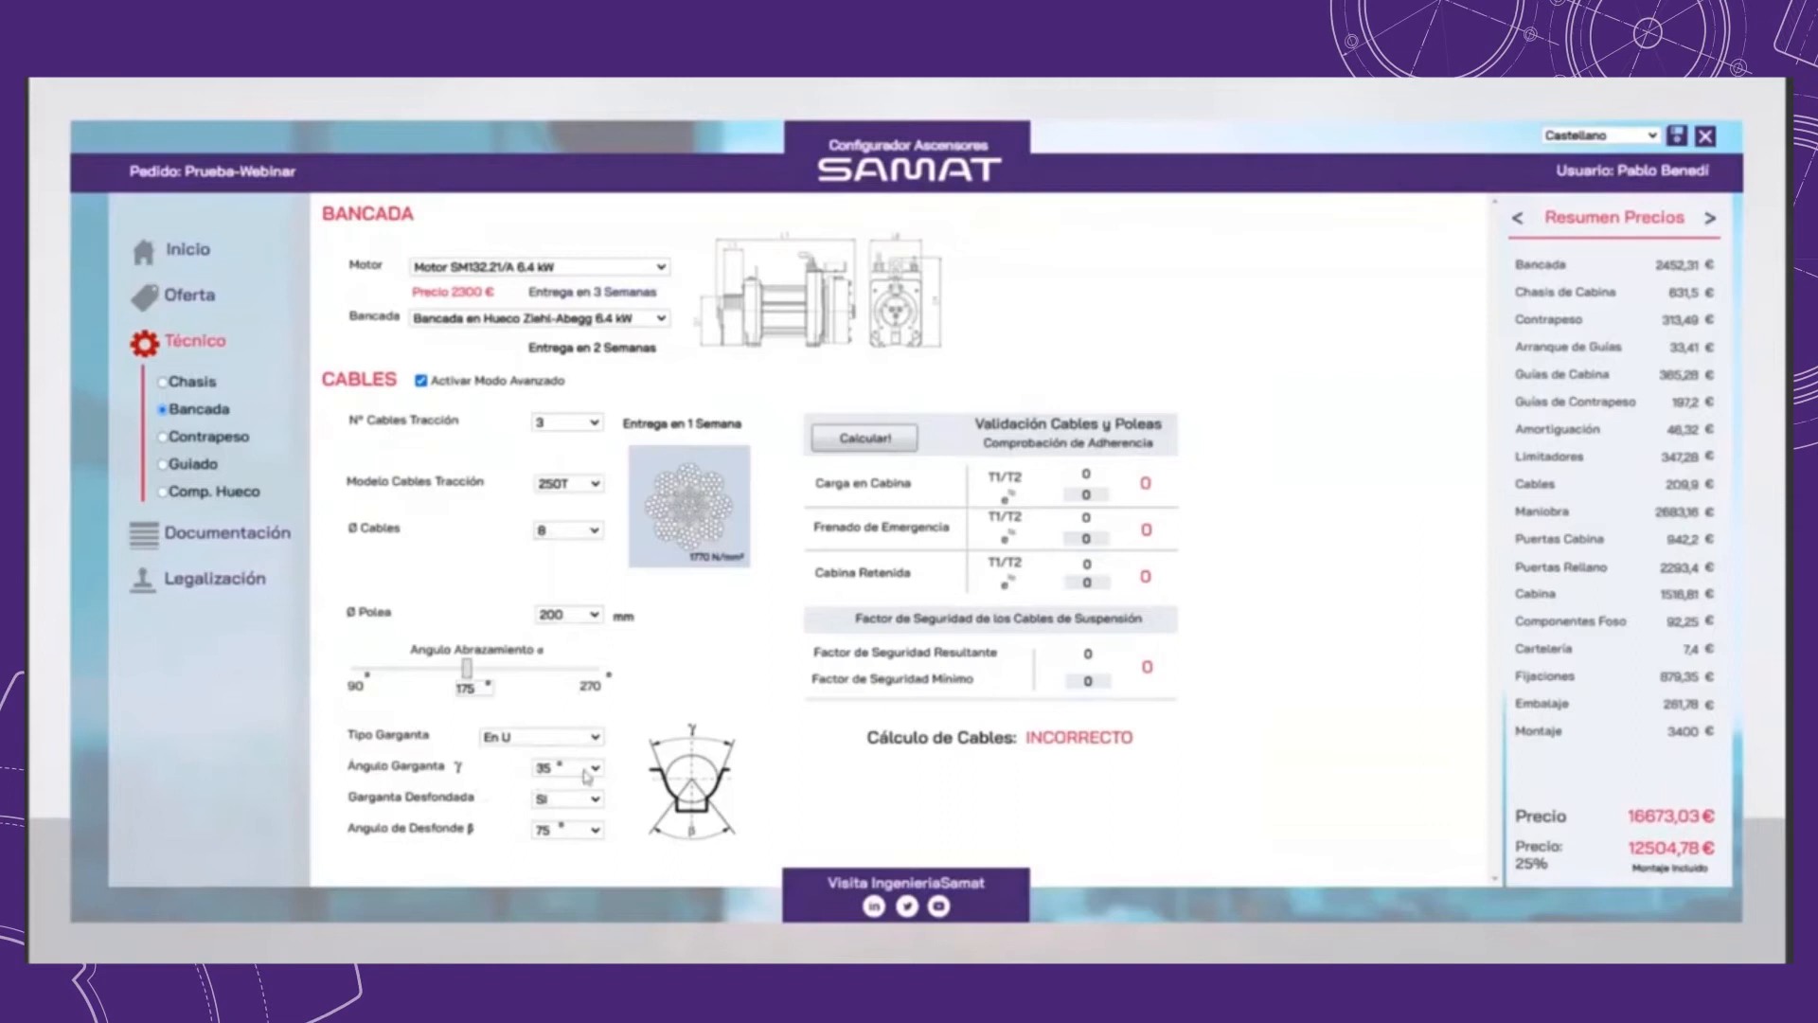
click(592, 770)
click(595, 779)
click(594, 831)
click(596, 837)
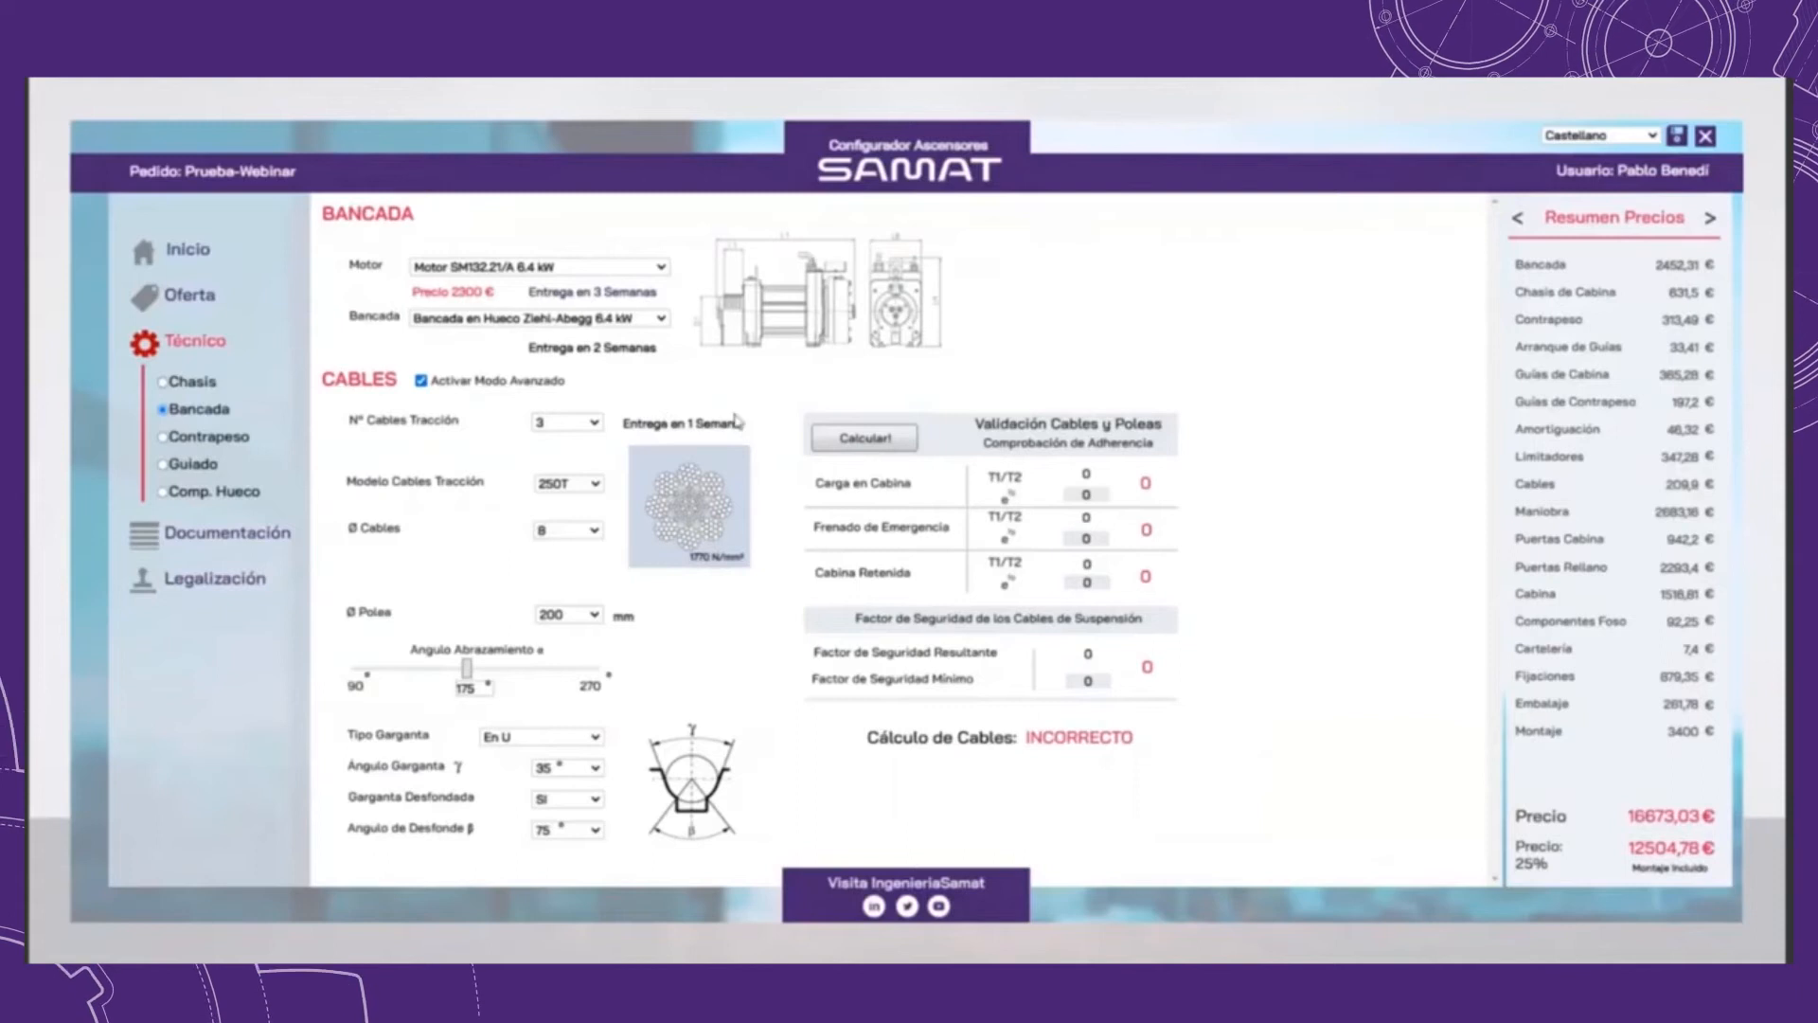
Step: Keep Bancada en Hueco Ziehl-Abegg 6.4 kW and switch the order summary from prices to delivery times
click(648, 319)
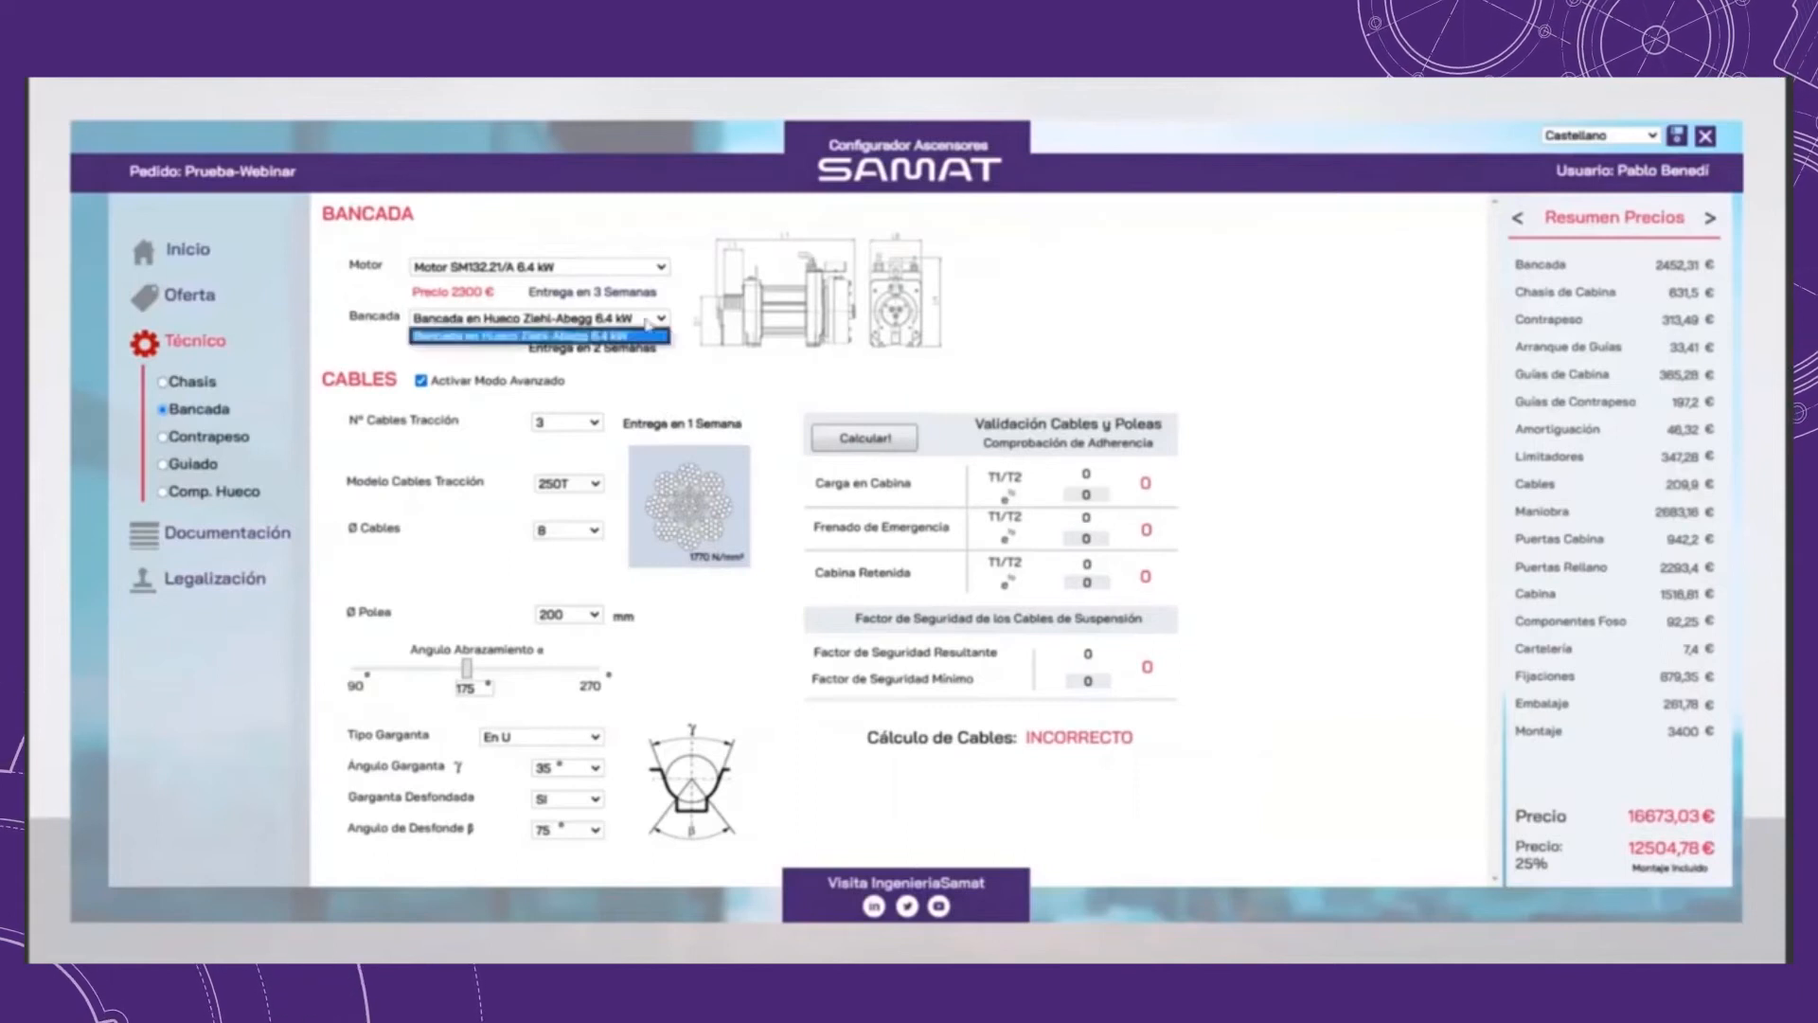
click(641, 337)
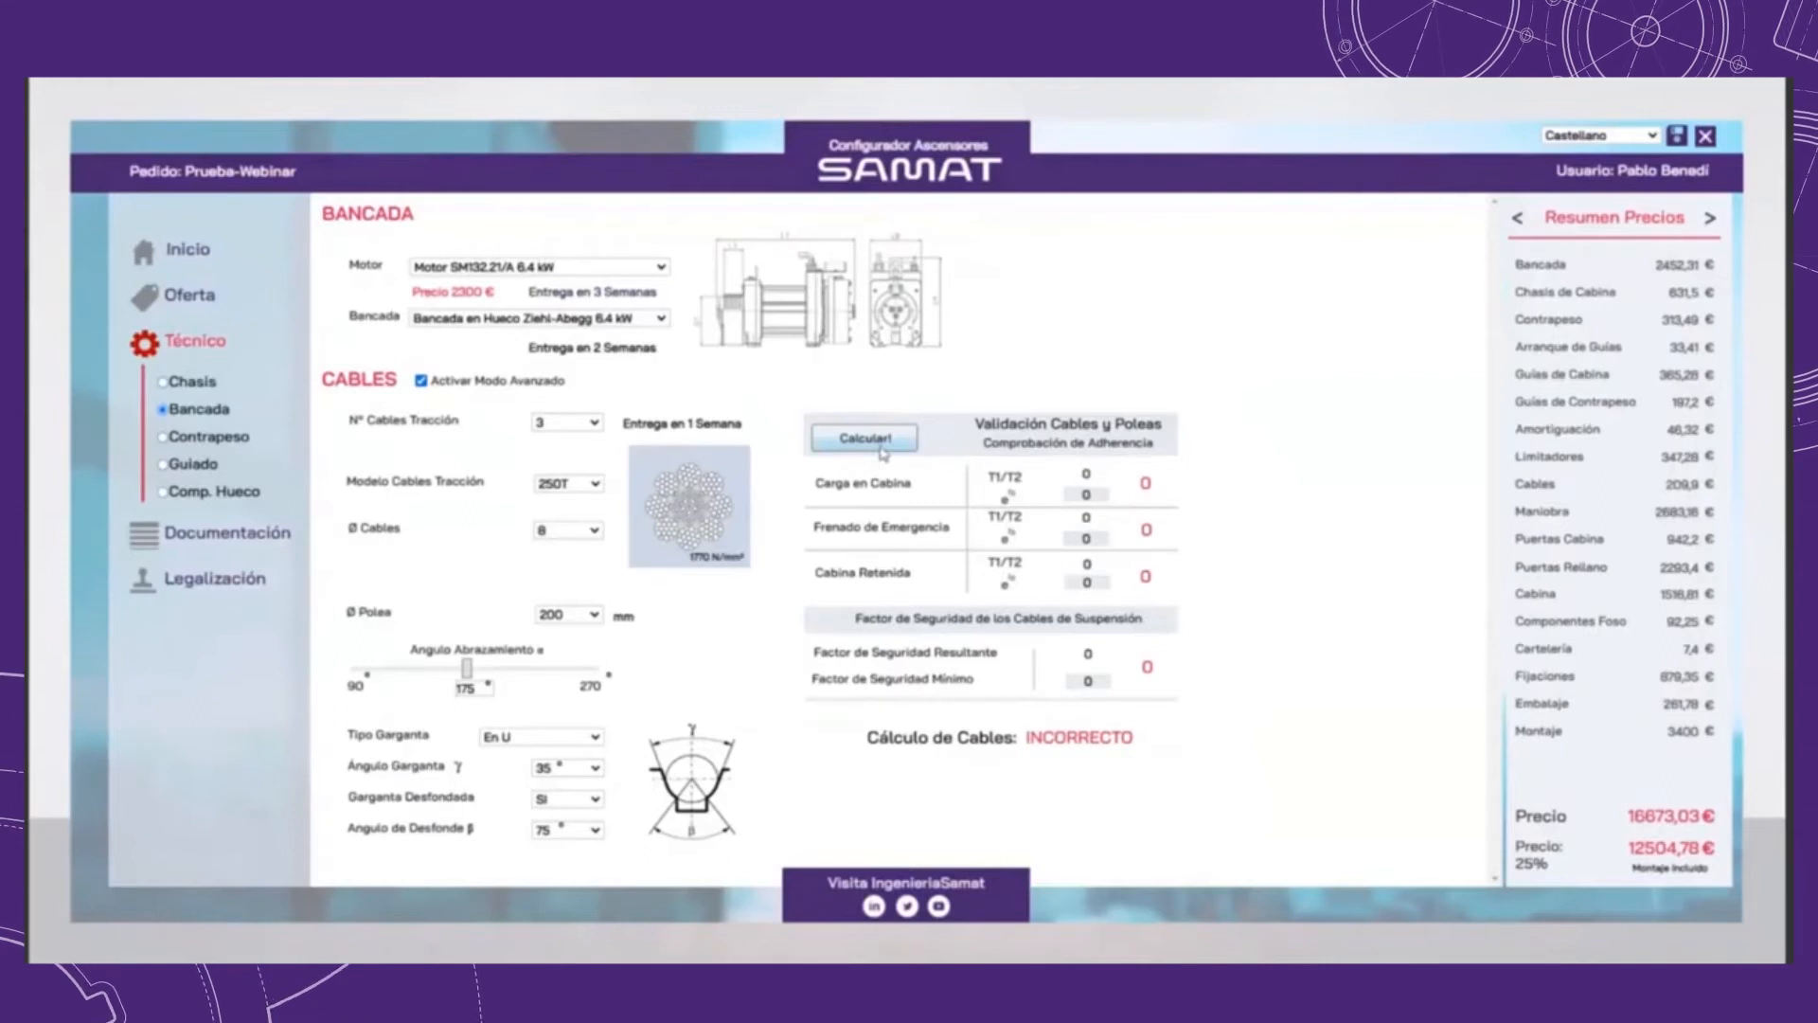
click(1711, 221)
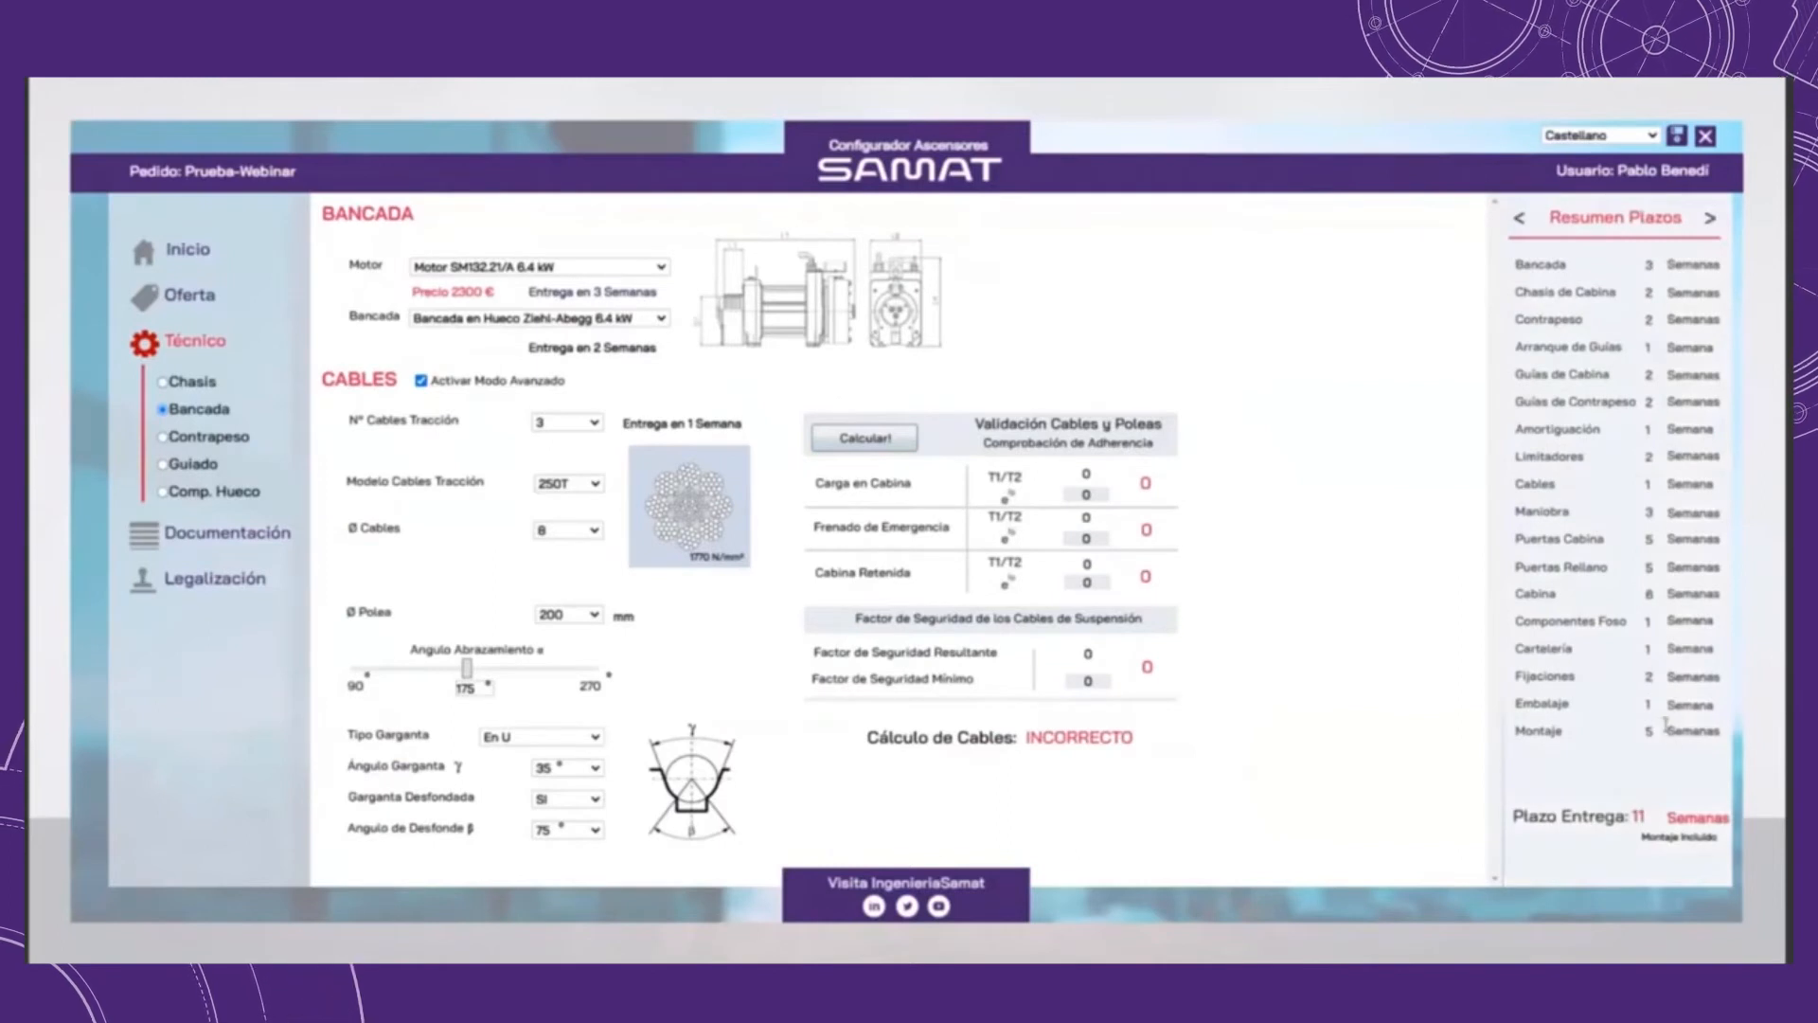
Step: Try Motor SM200.30C 14.1 kW to compare delivery times and return to Motor SM132.21/A 6.4 kW
click(603, 269)
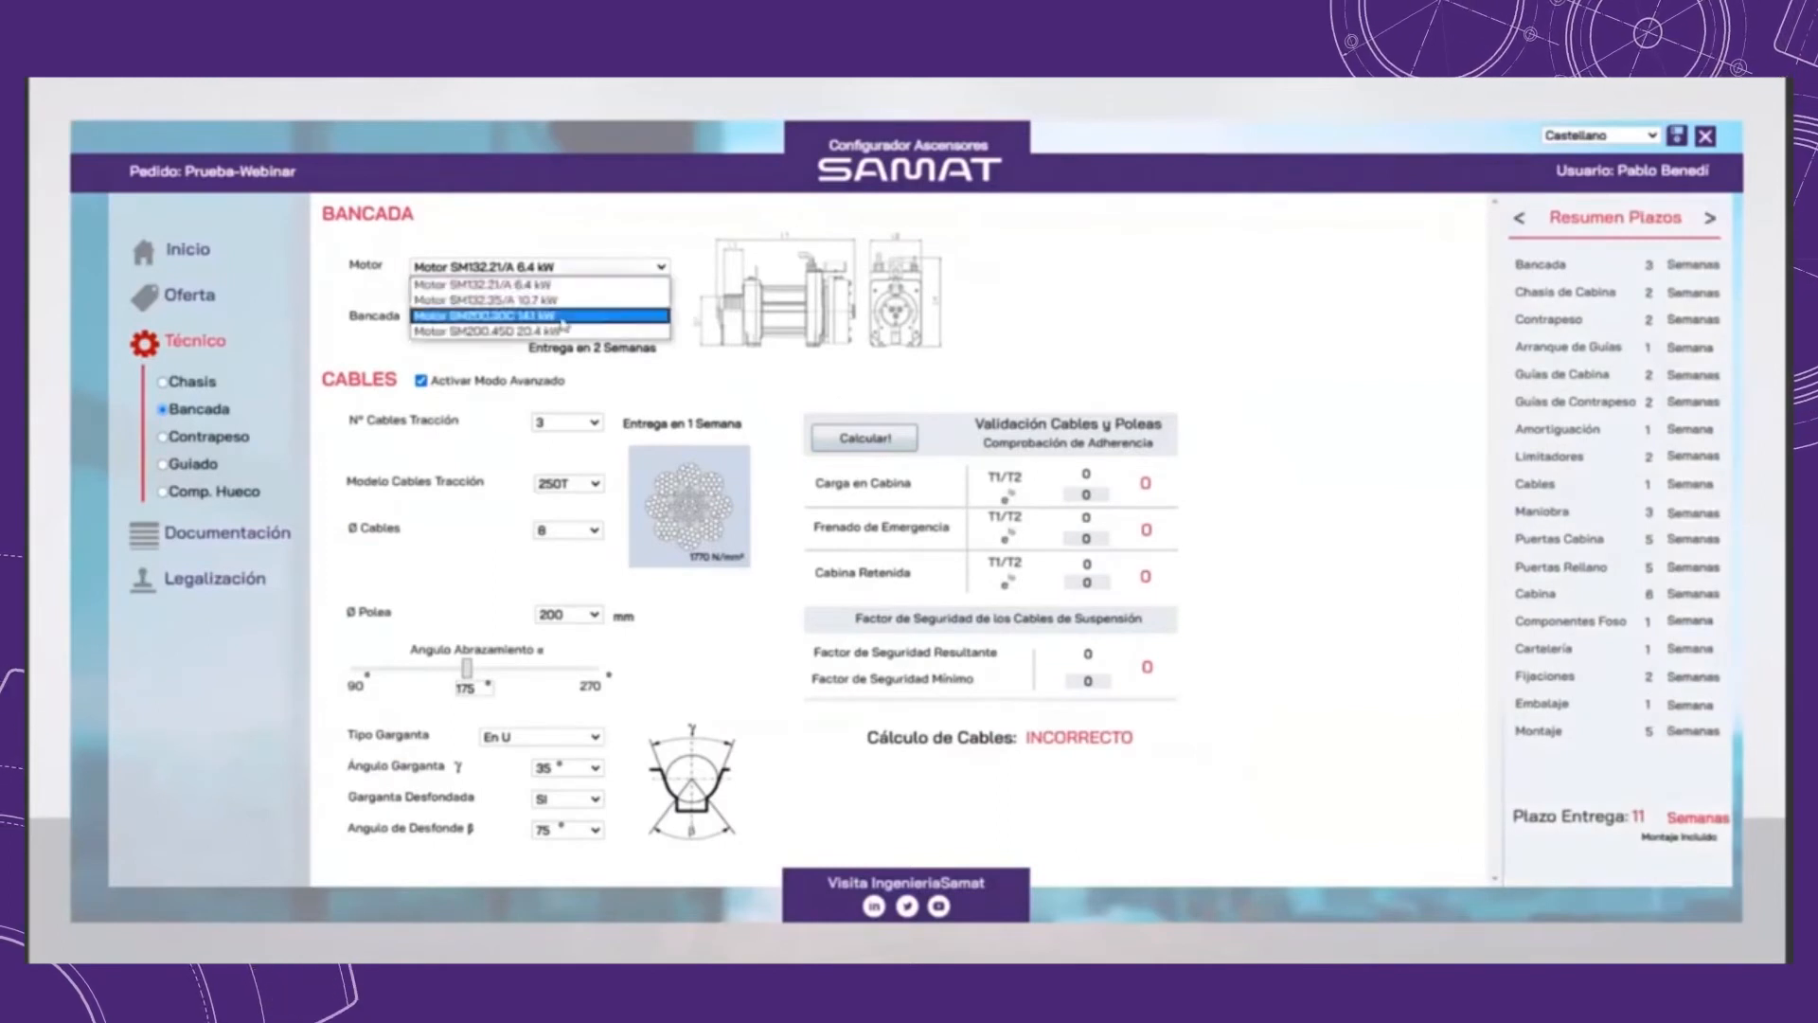
click(563, 318)
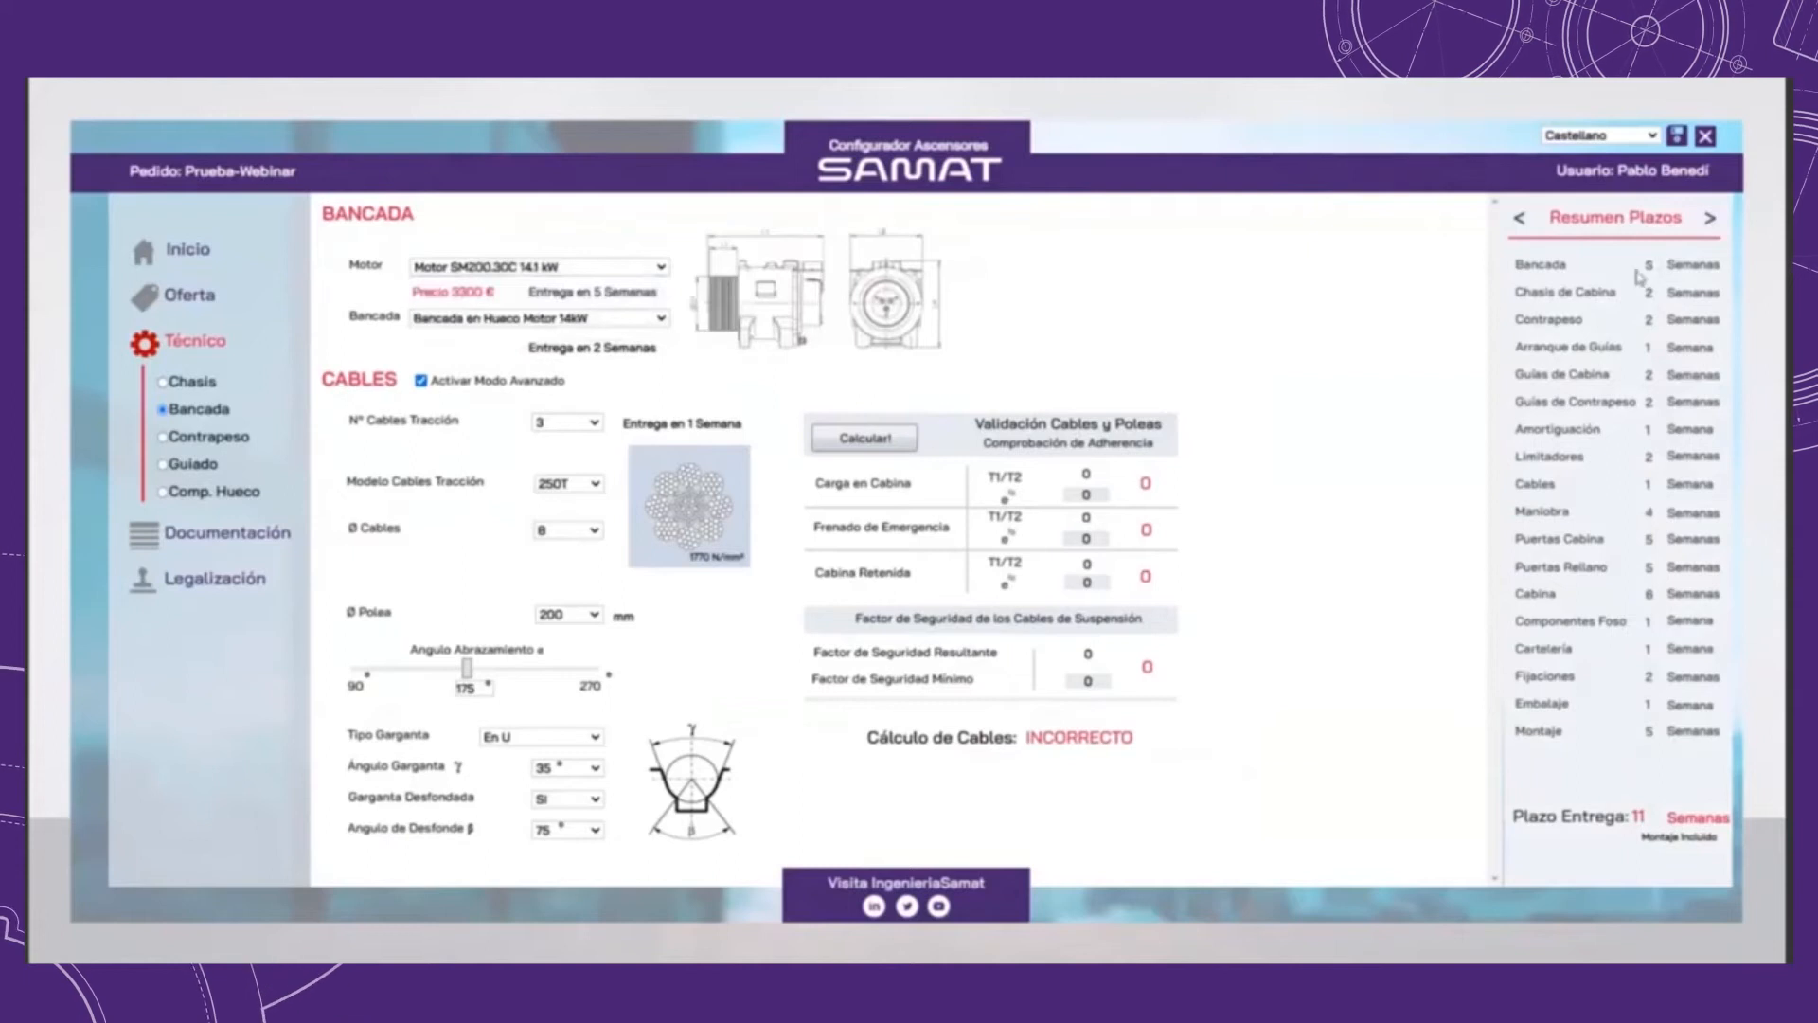
click(495, 268)
click(507, 290)
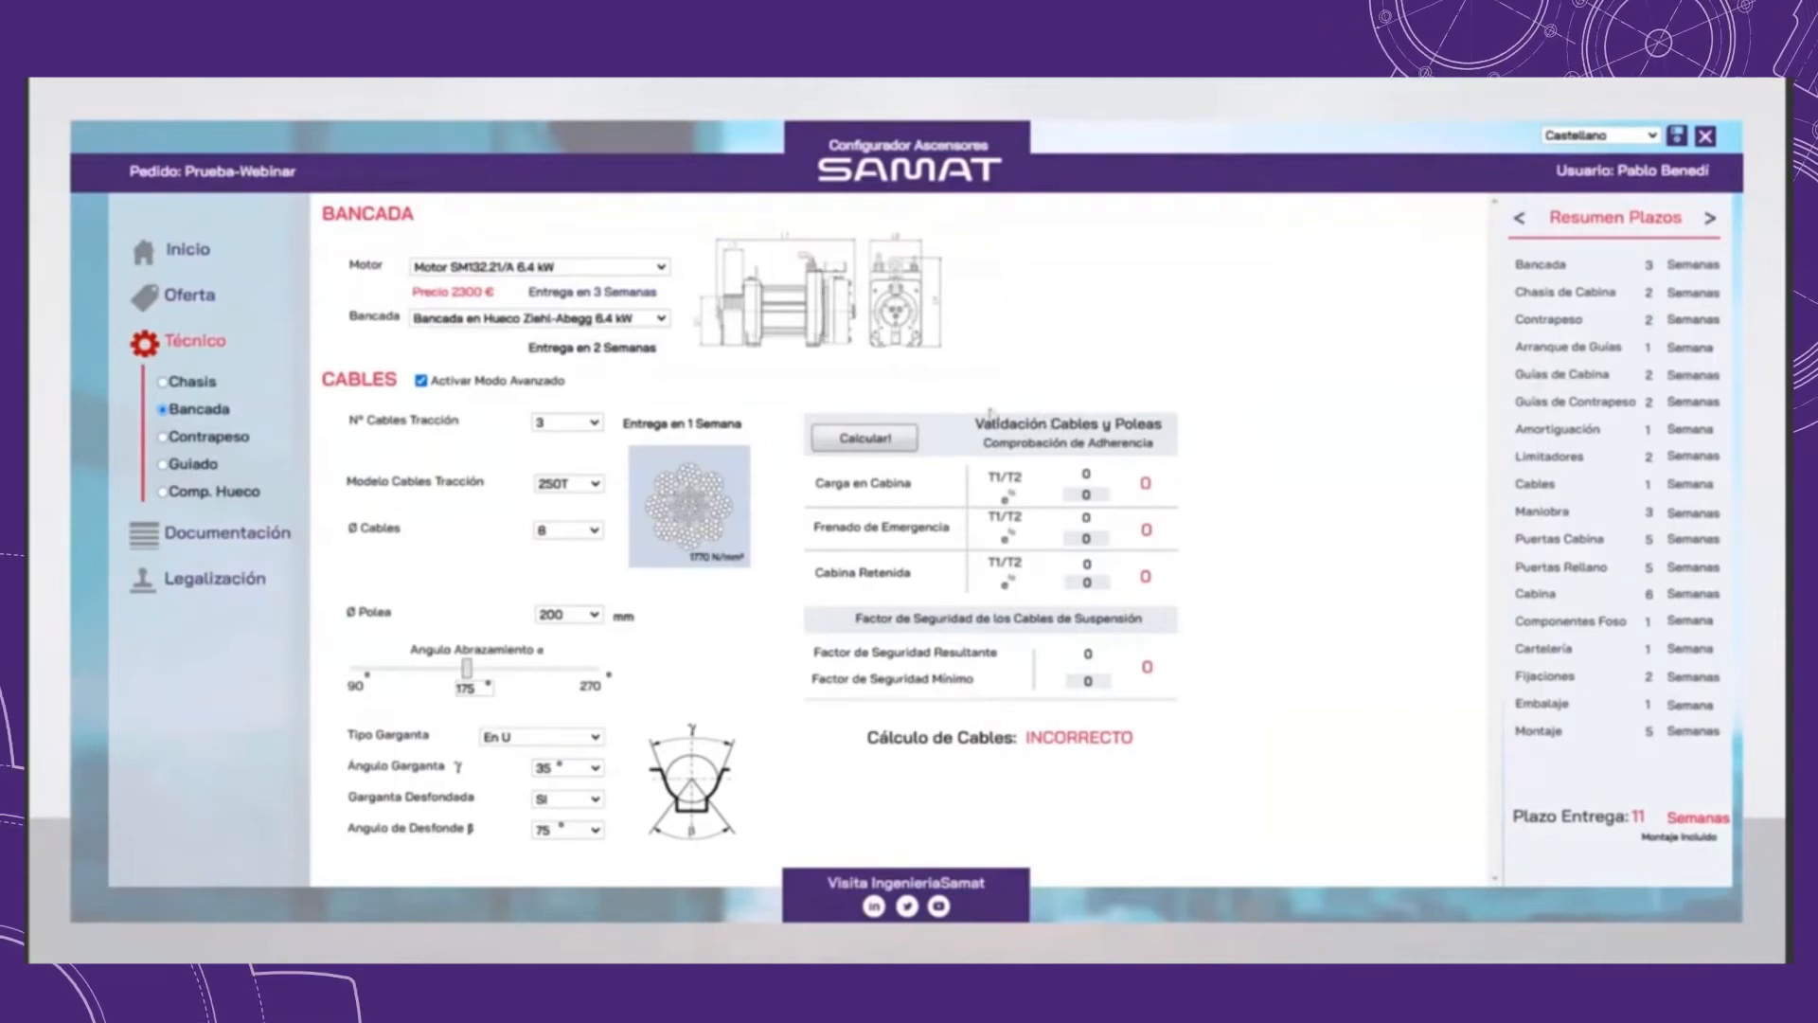
Step: Run the cable and pulley validation with cable diameter 6.5, set the traction cables to 7 and recalculate
click(880, 443)
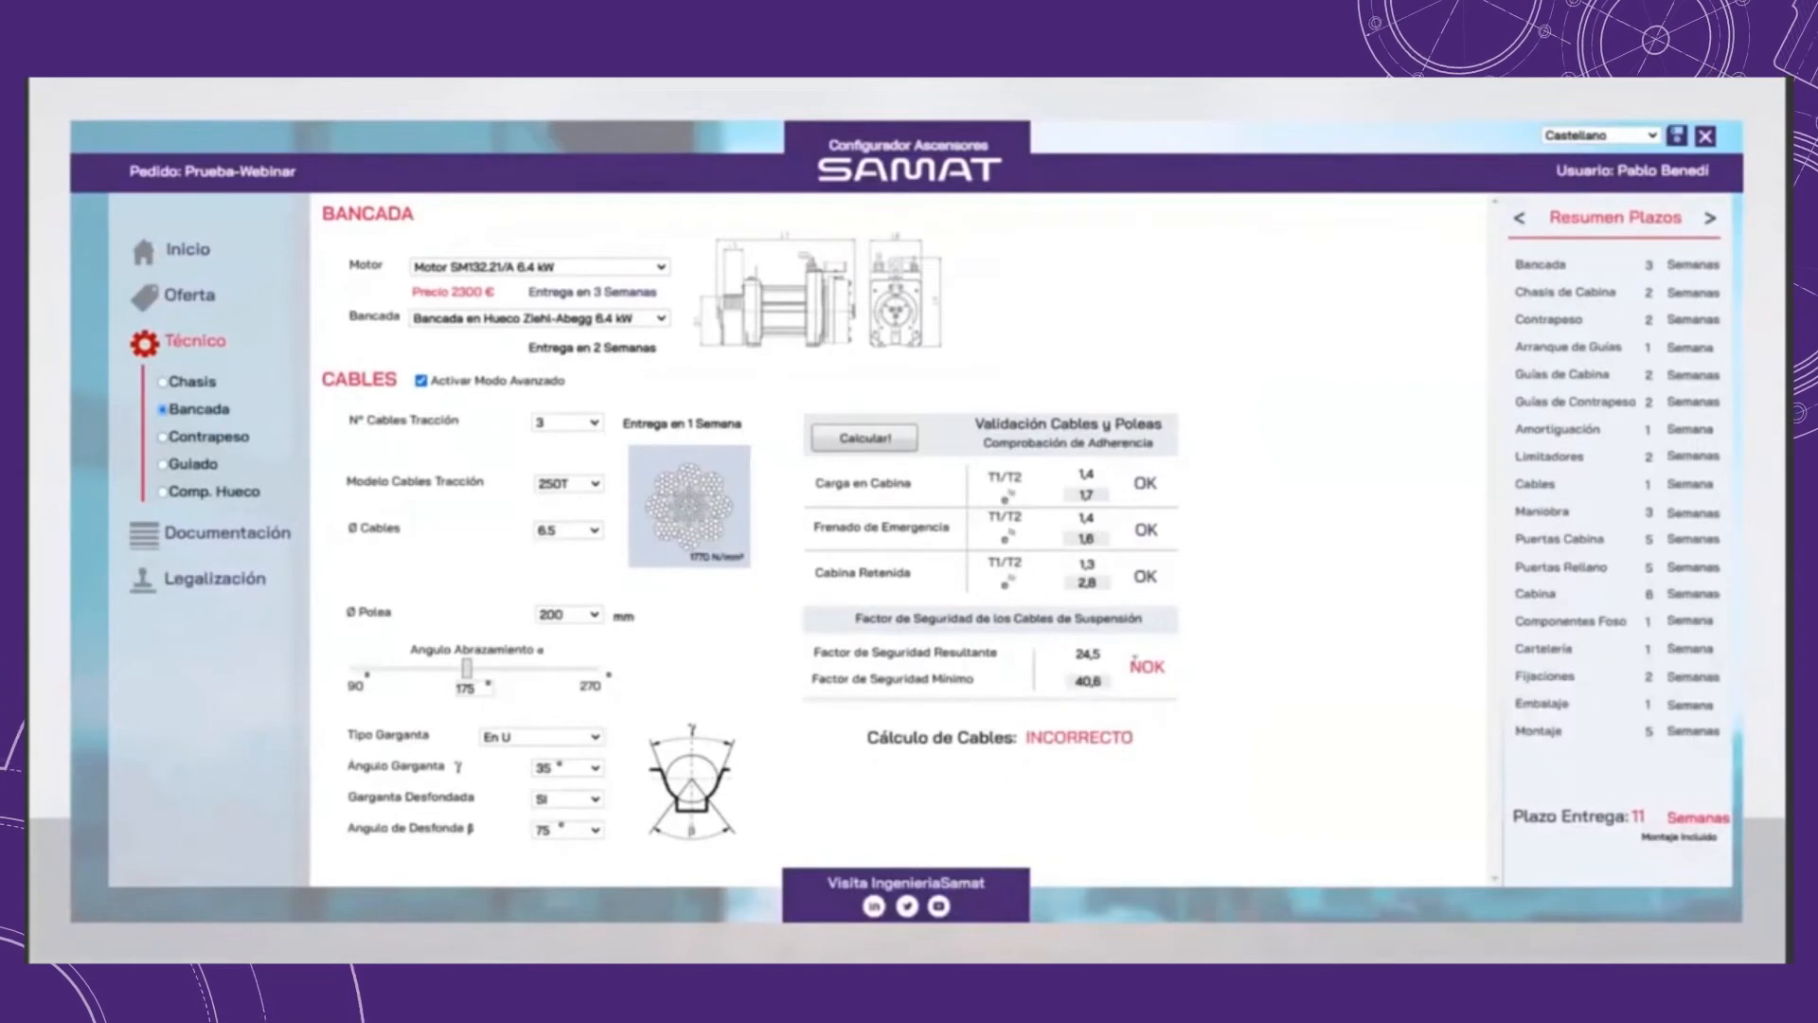
click(595, 426)
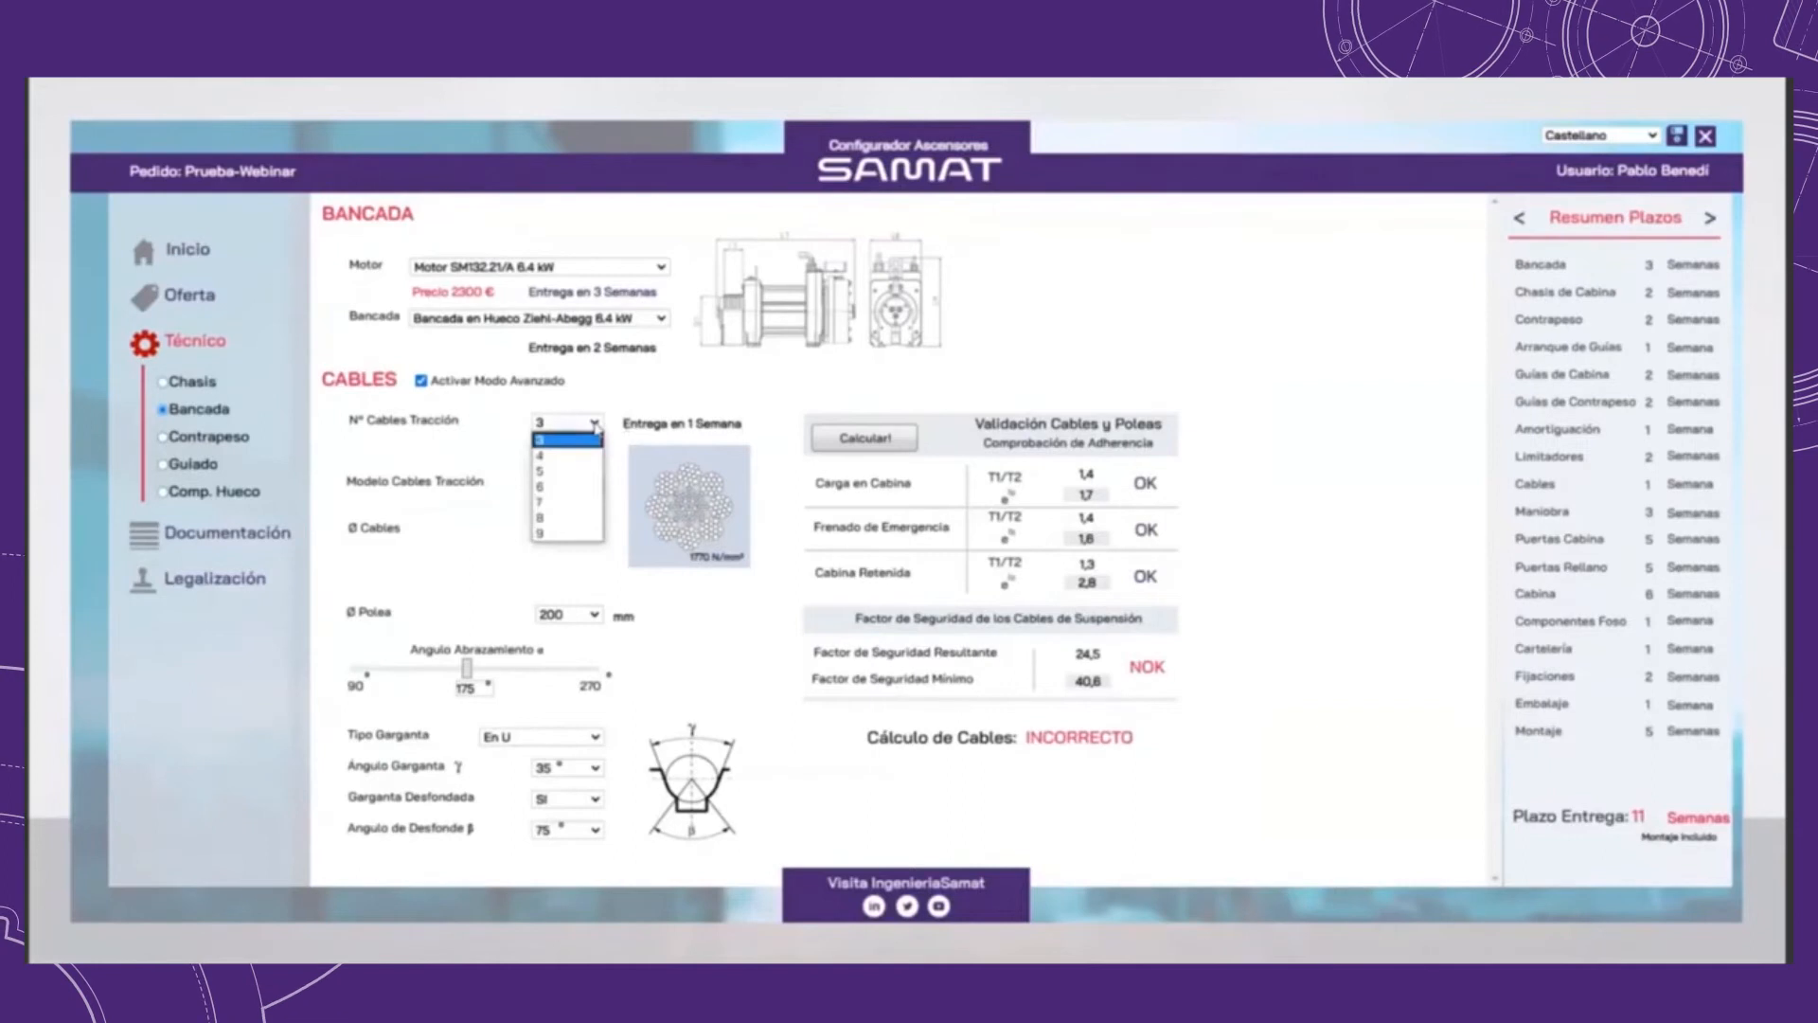
click(566, 502)
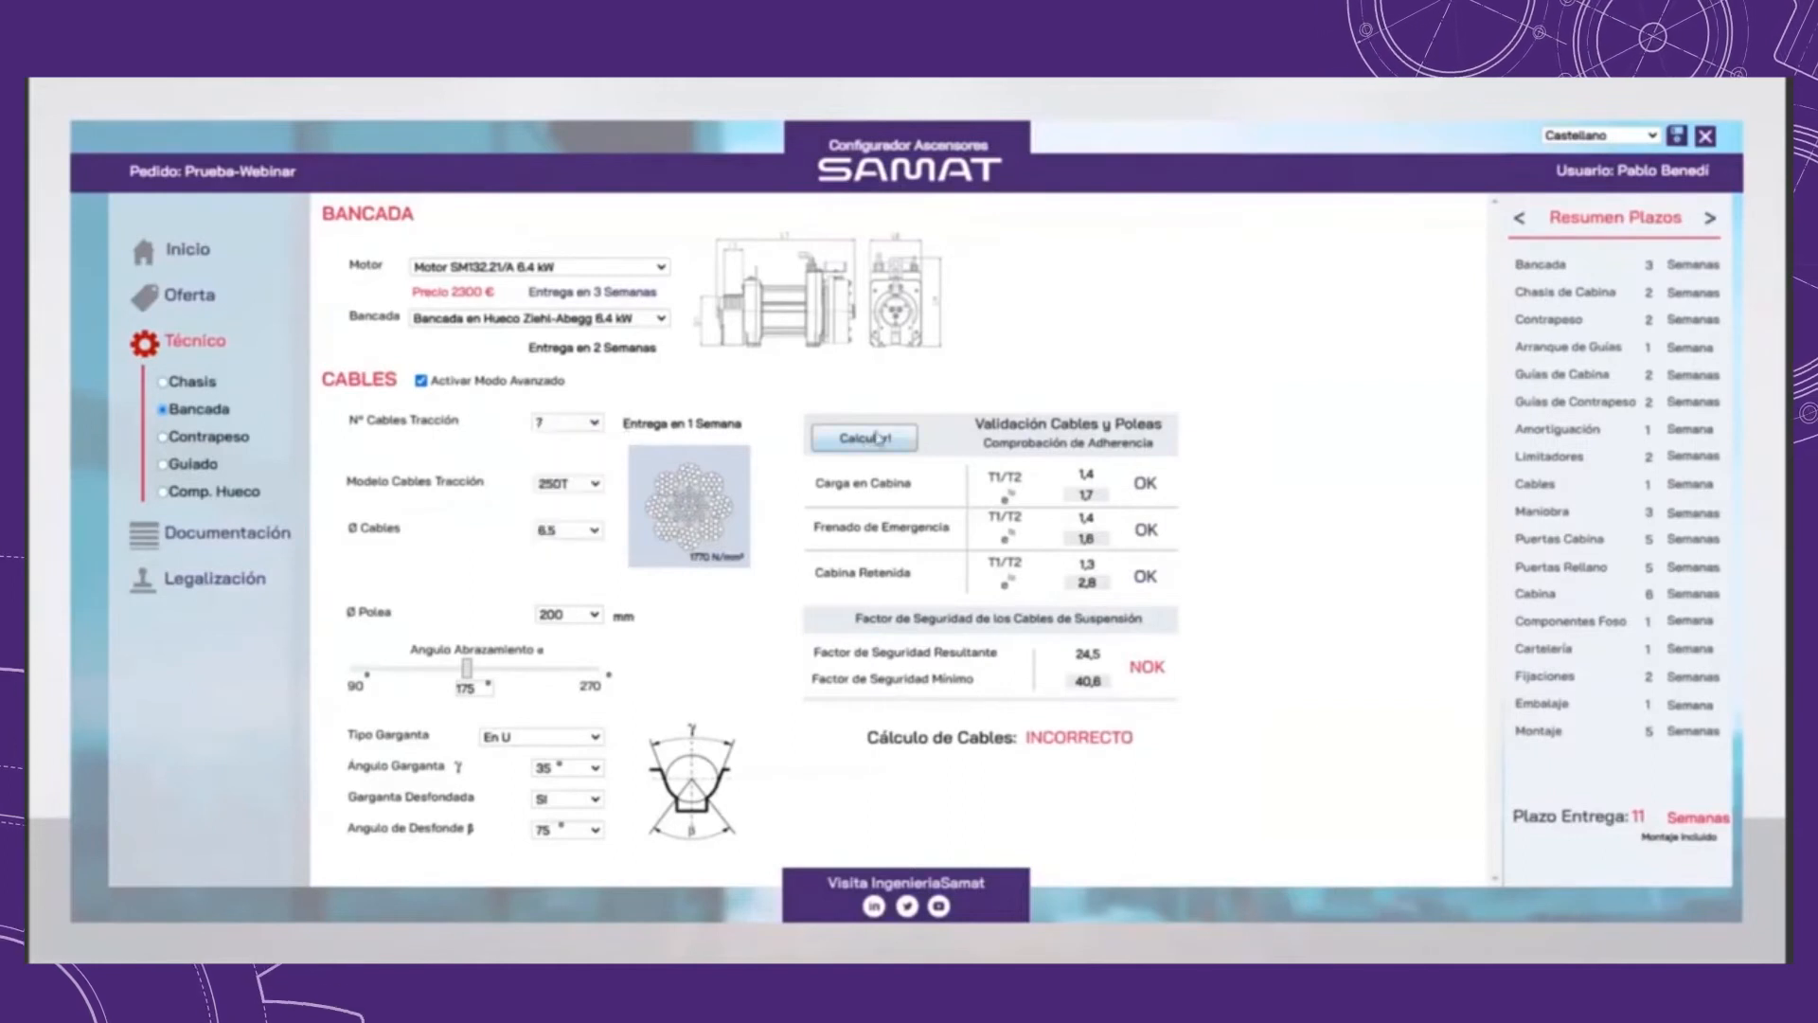
click(877, 438)
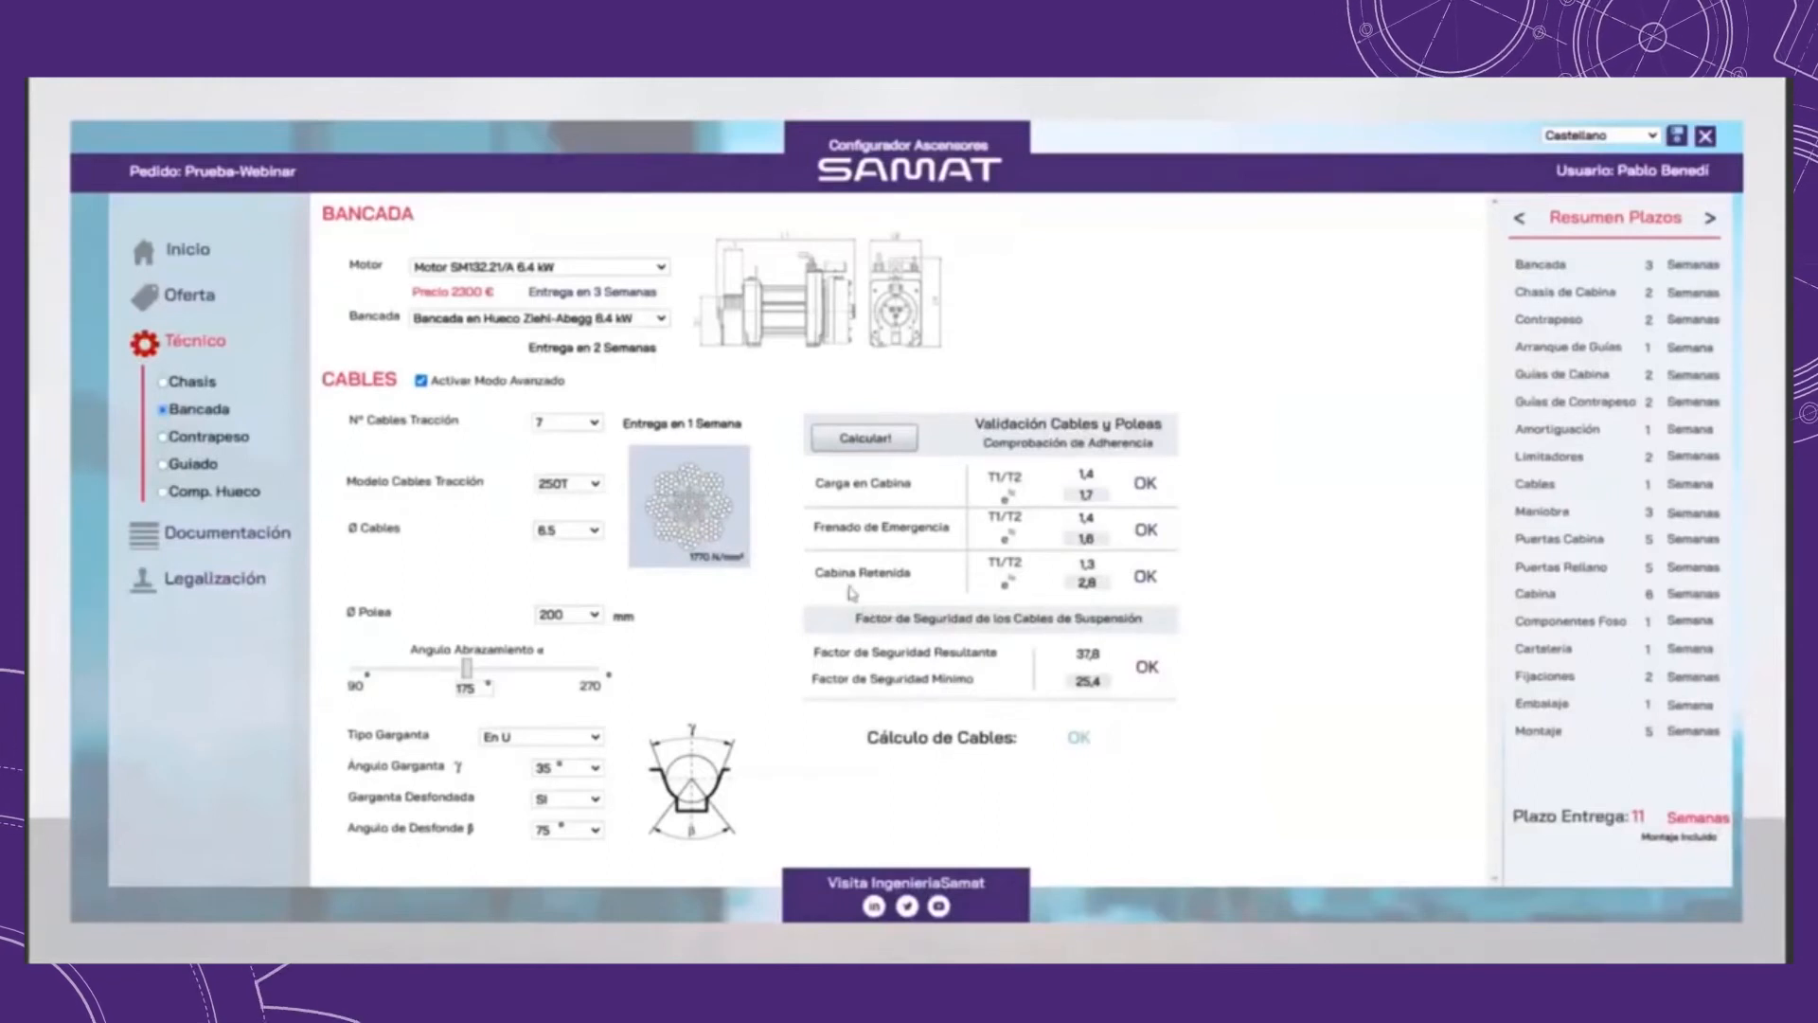
Step: Open the counterweight settings and keep Chasis Contrapeso Pórtico EG 700 as the chassis model
click(238, 441)
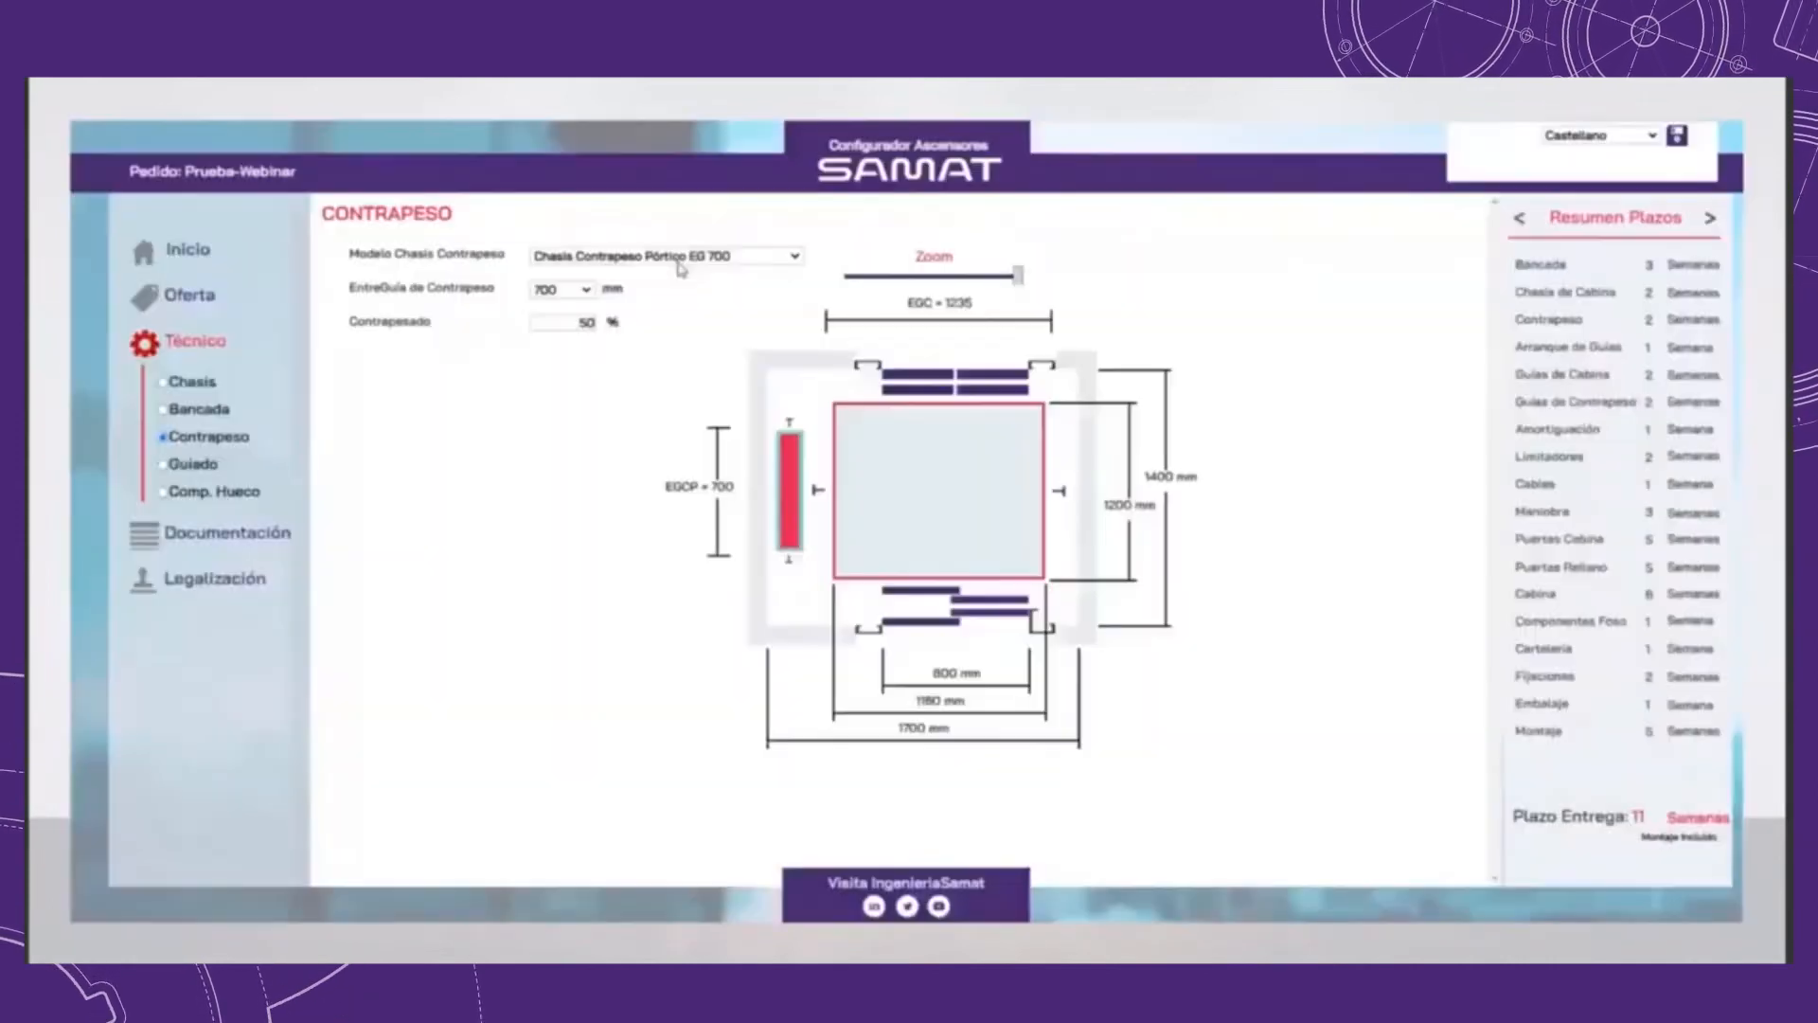
click(661, 261)
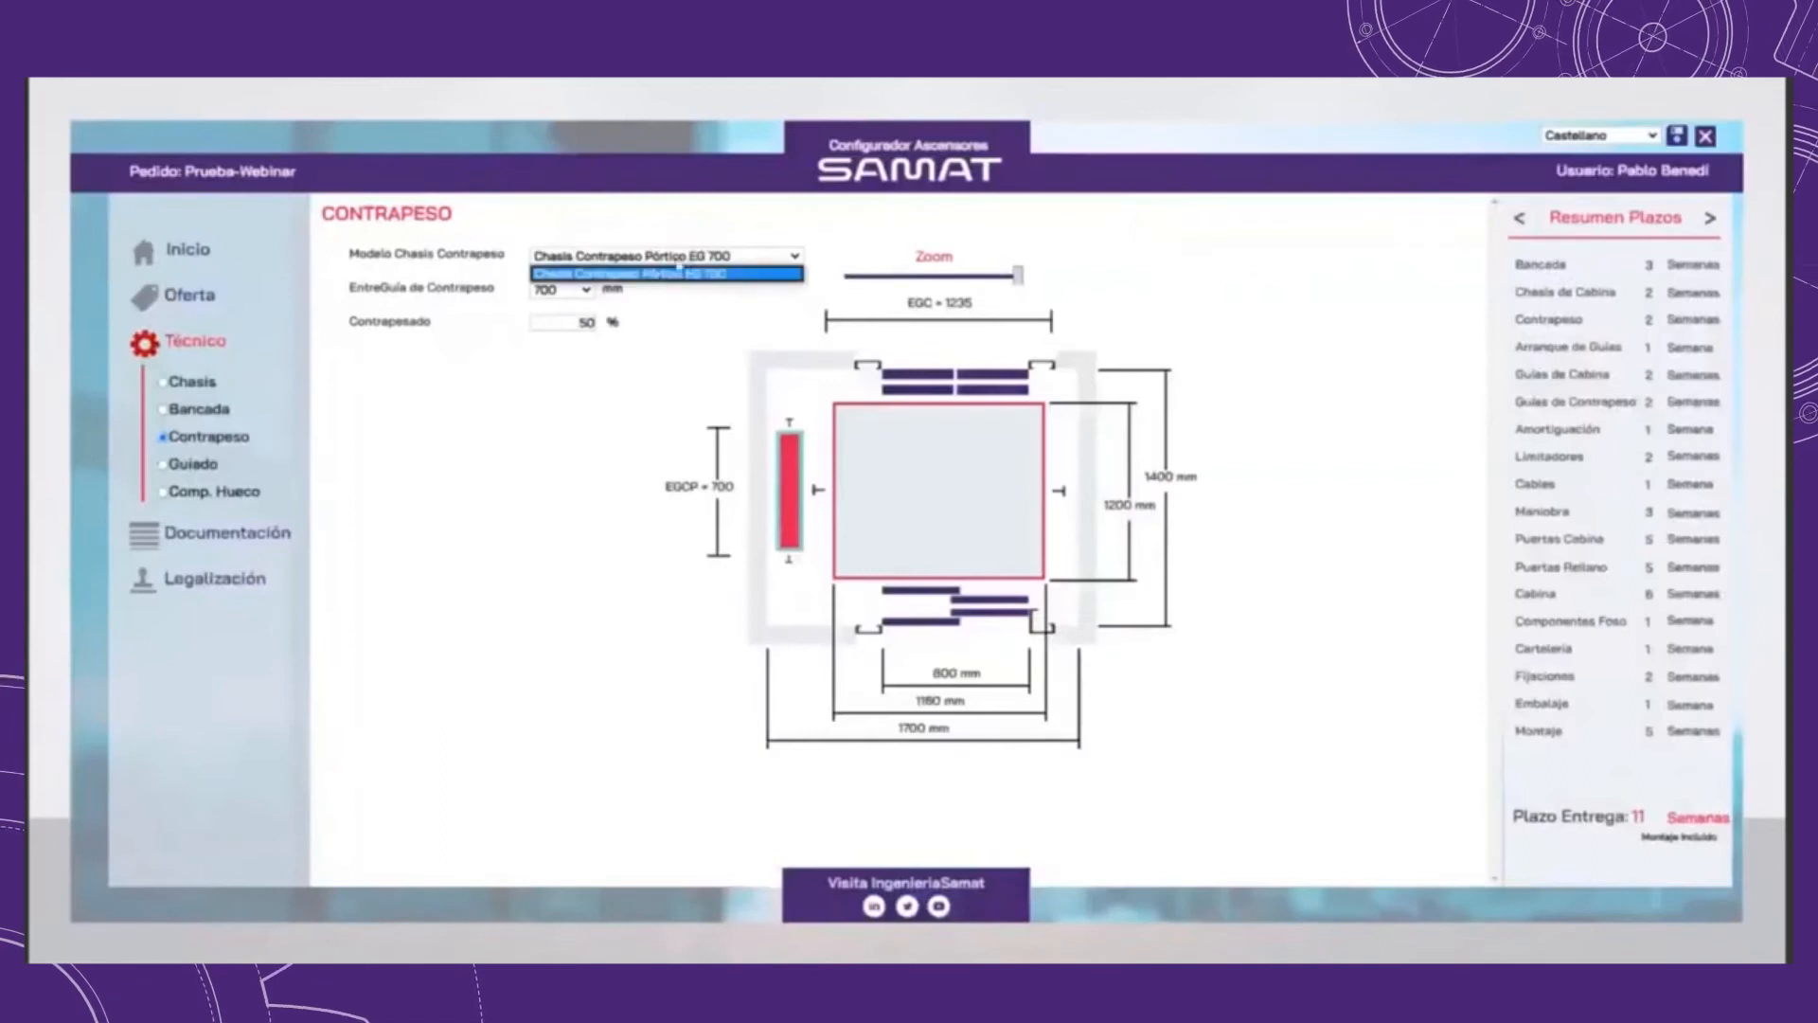
click(679, 269)
Step: Try a counterweight guide spacing of 900 mm and return it to 700 mm
click(583, 292)
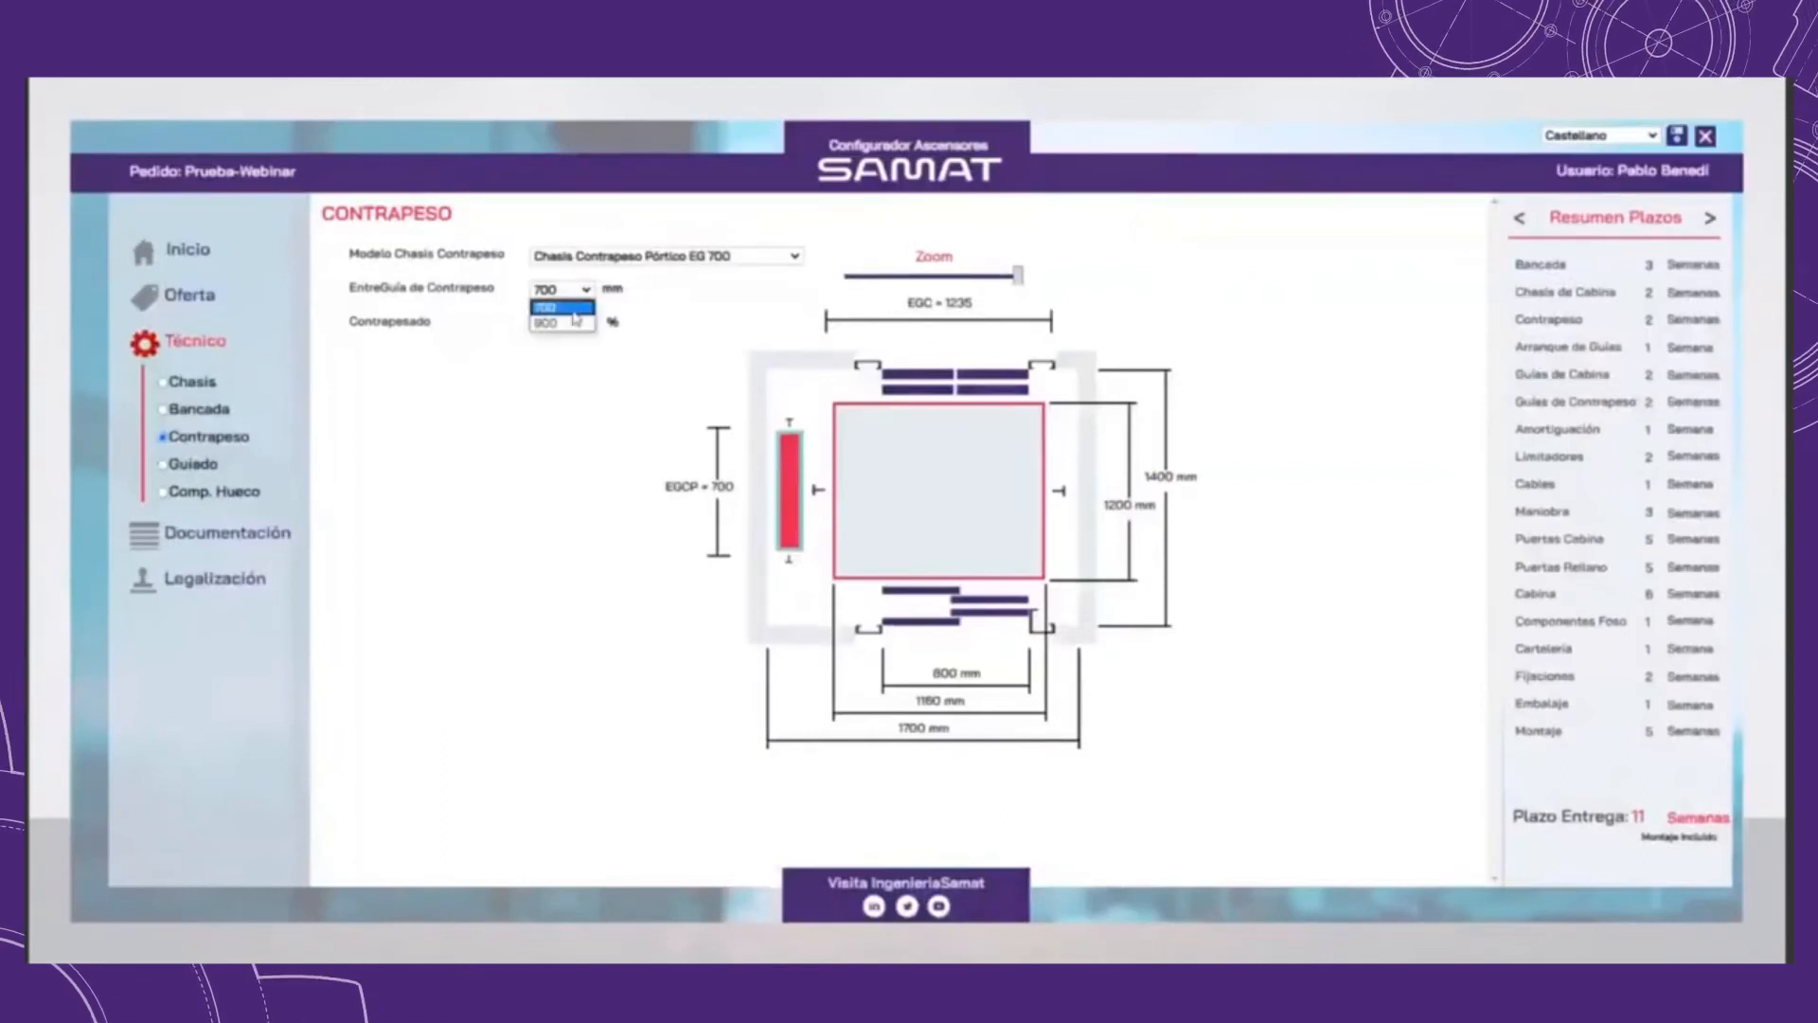
click(565, 324)
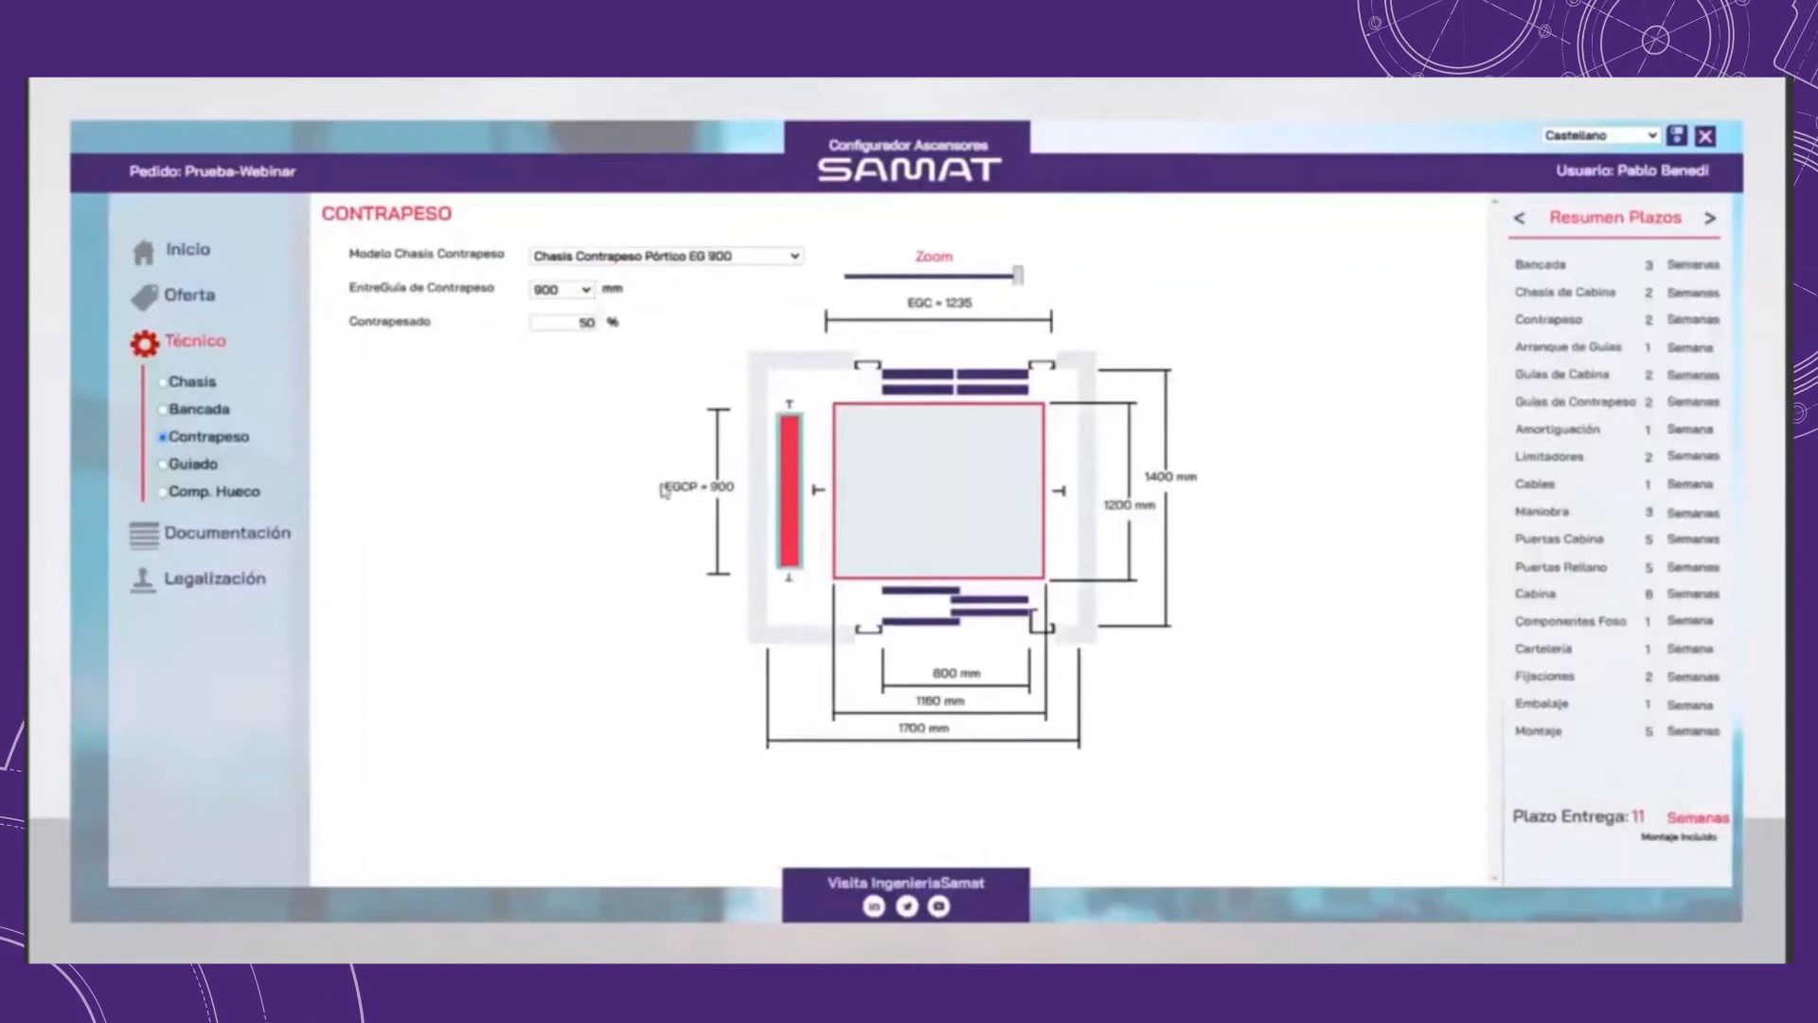
click(568, 290)
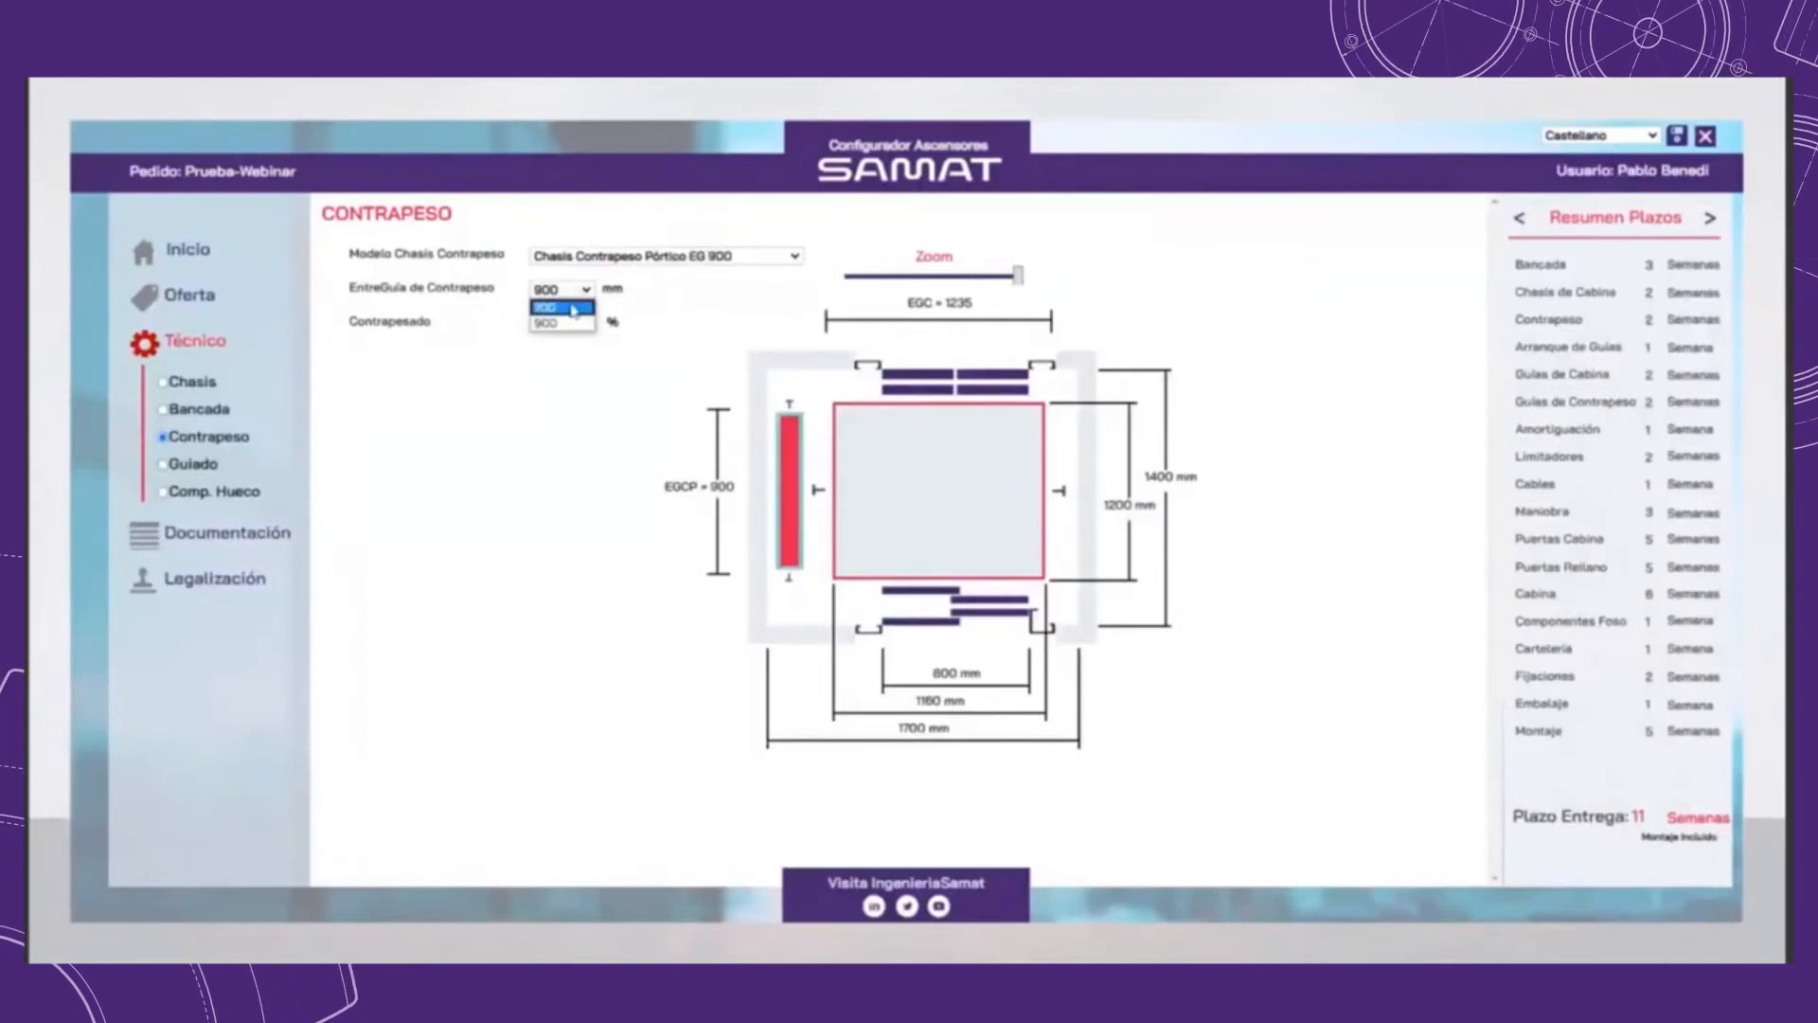
click(572, 308)
Step: With the order summary switched to prices, set the counterweight guide spacing to 900 mm and the counterweighting to 20 %
click(1712, 223)
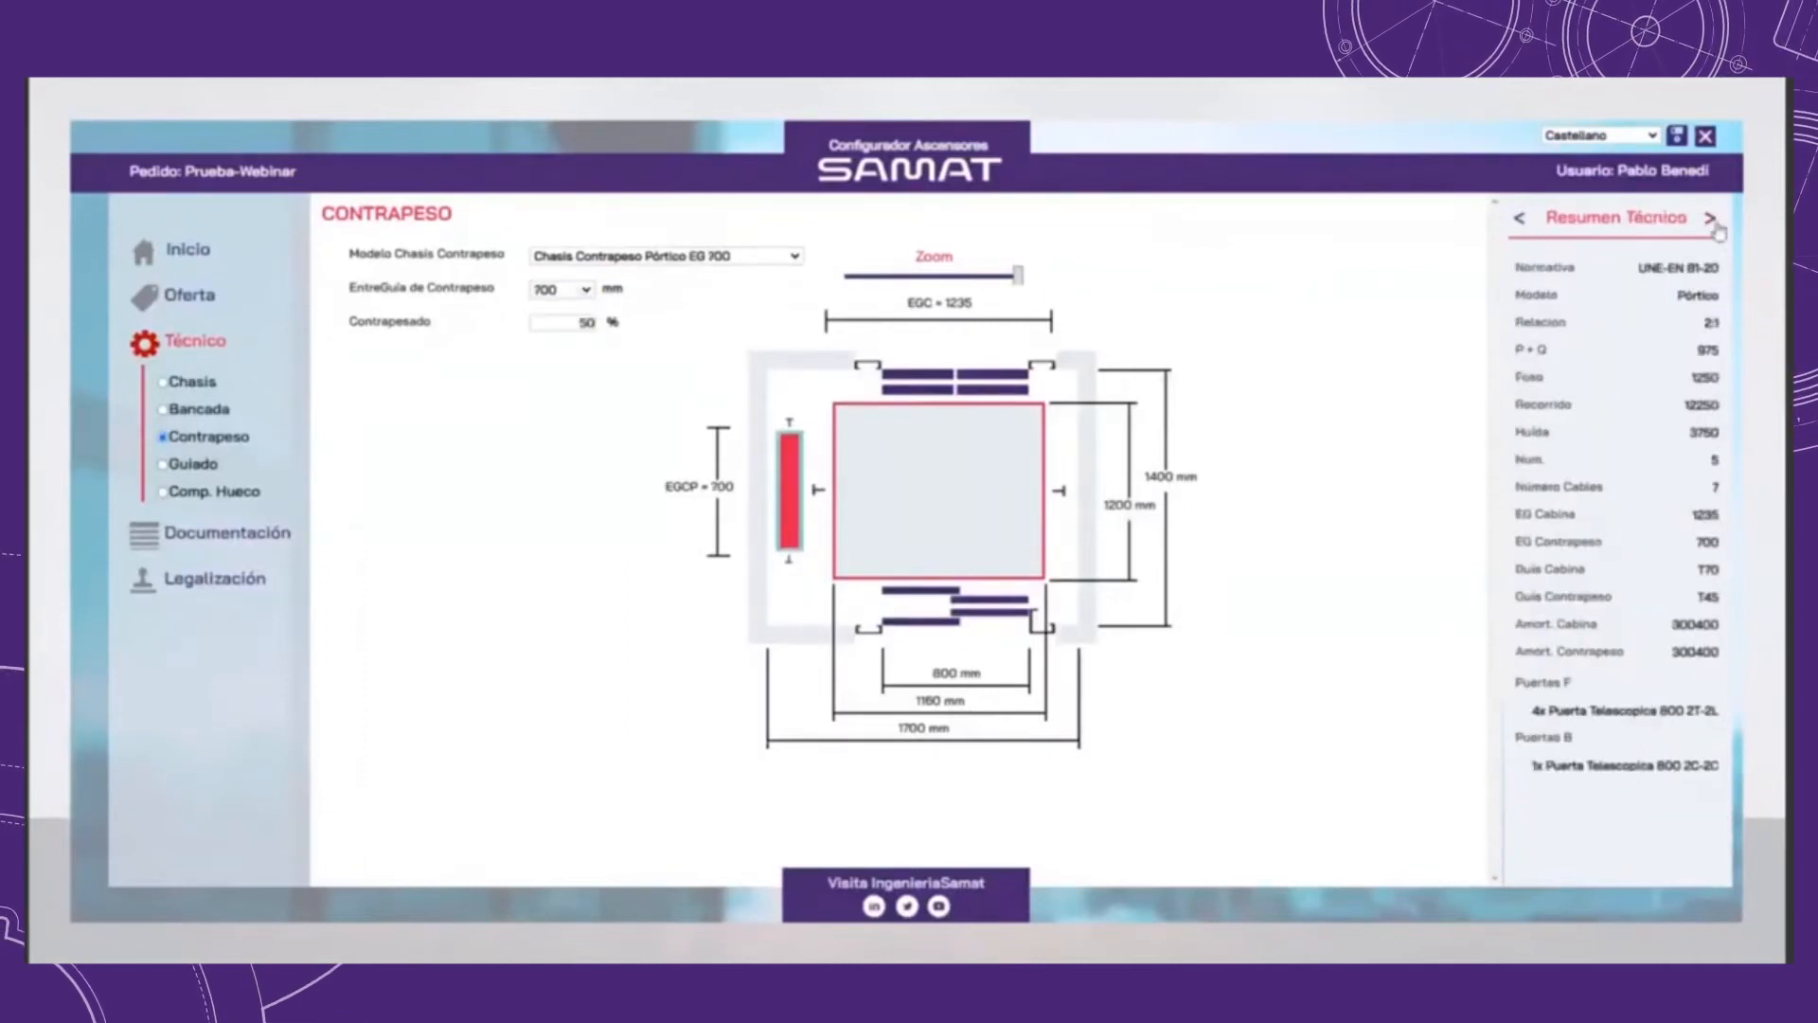
click(1712, 223)
click(568, 290)
click(572, 323)
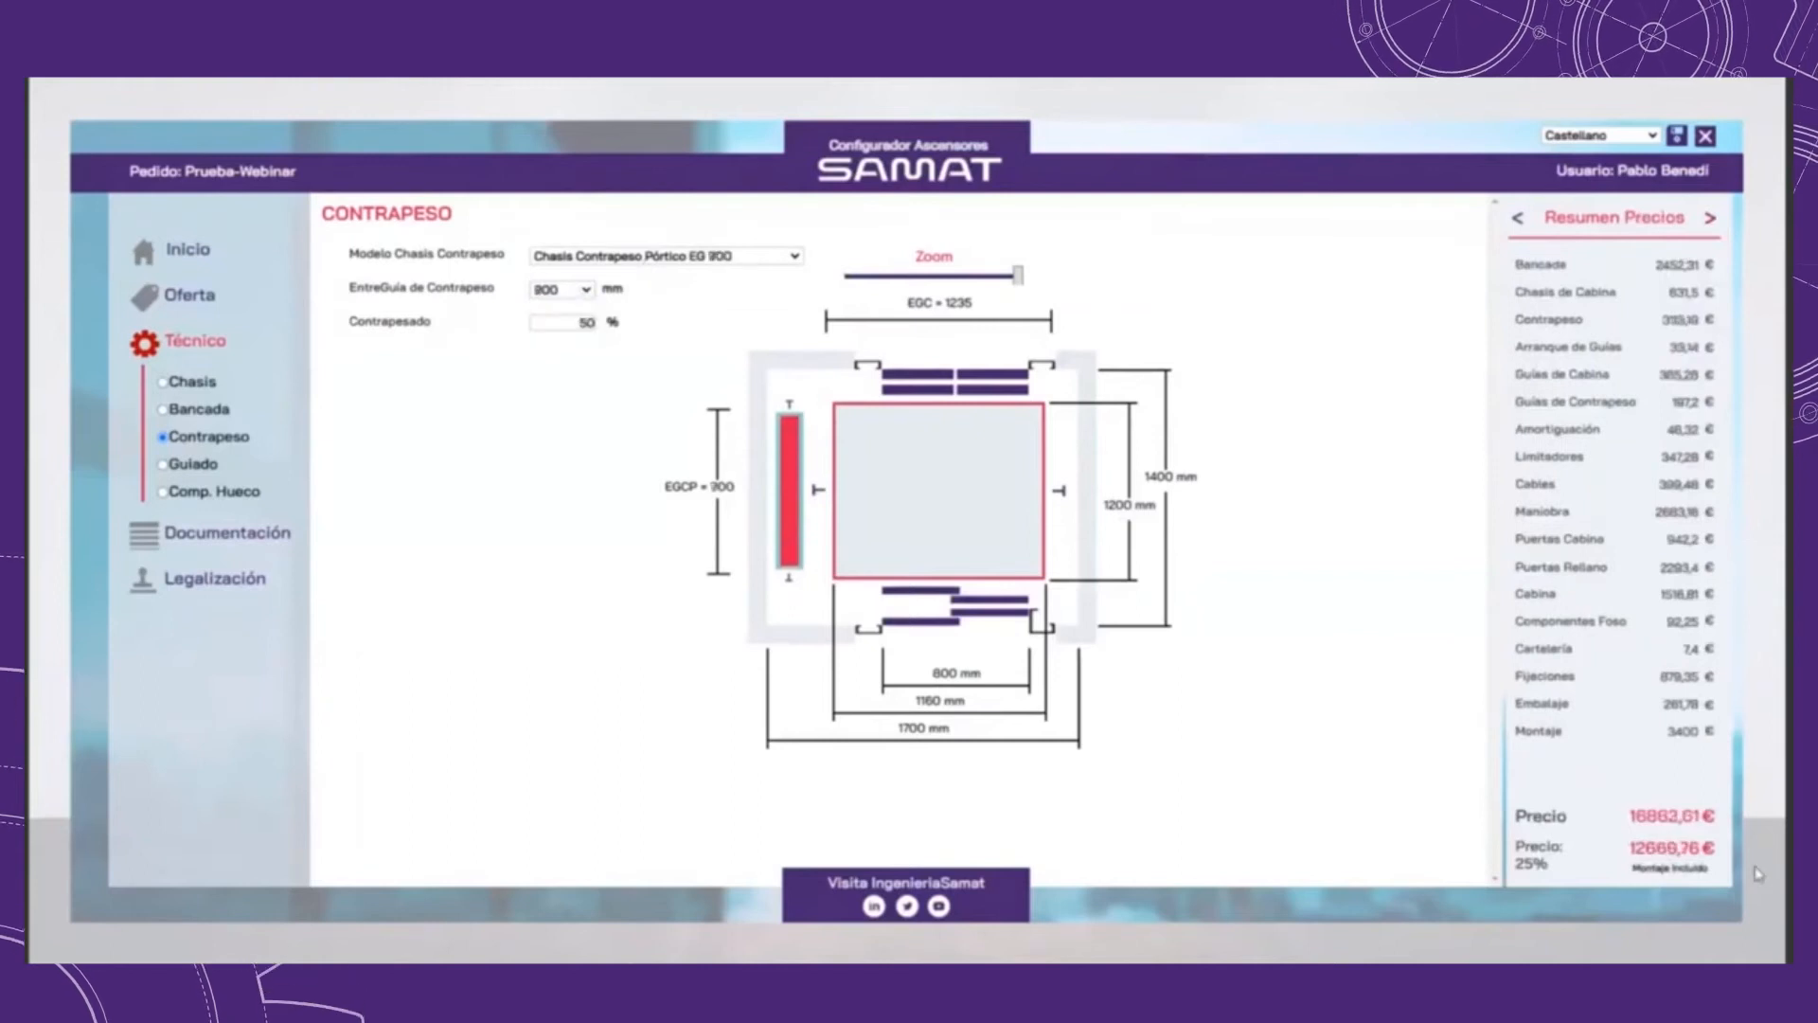
double_click(587, 323)
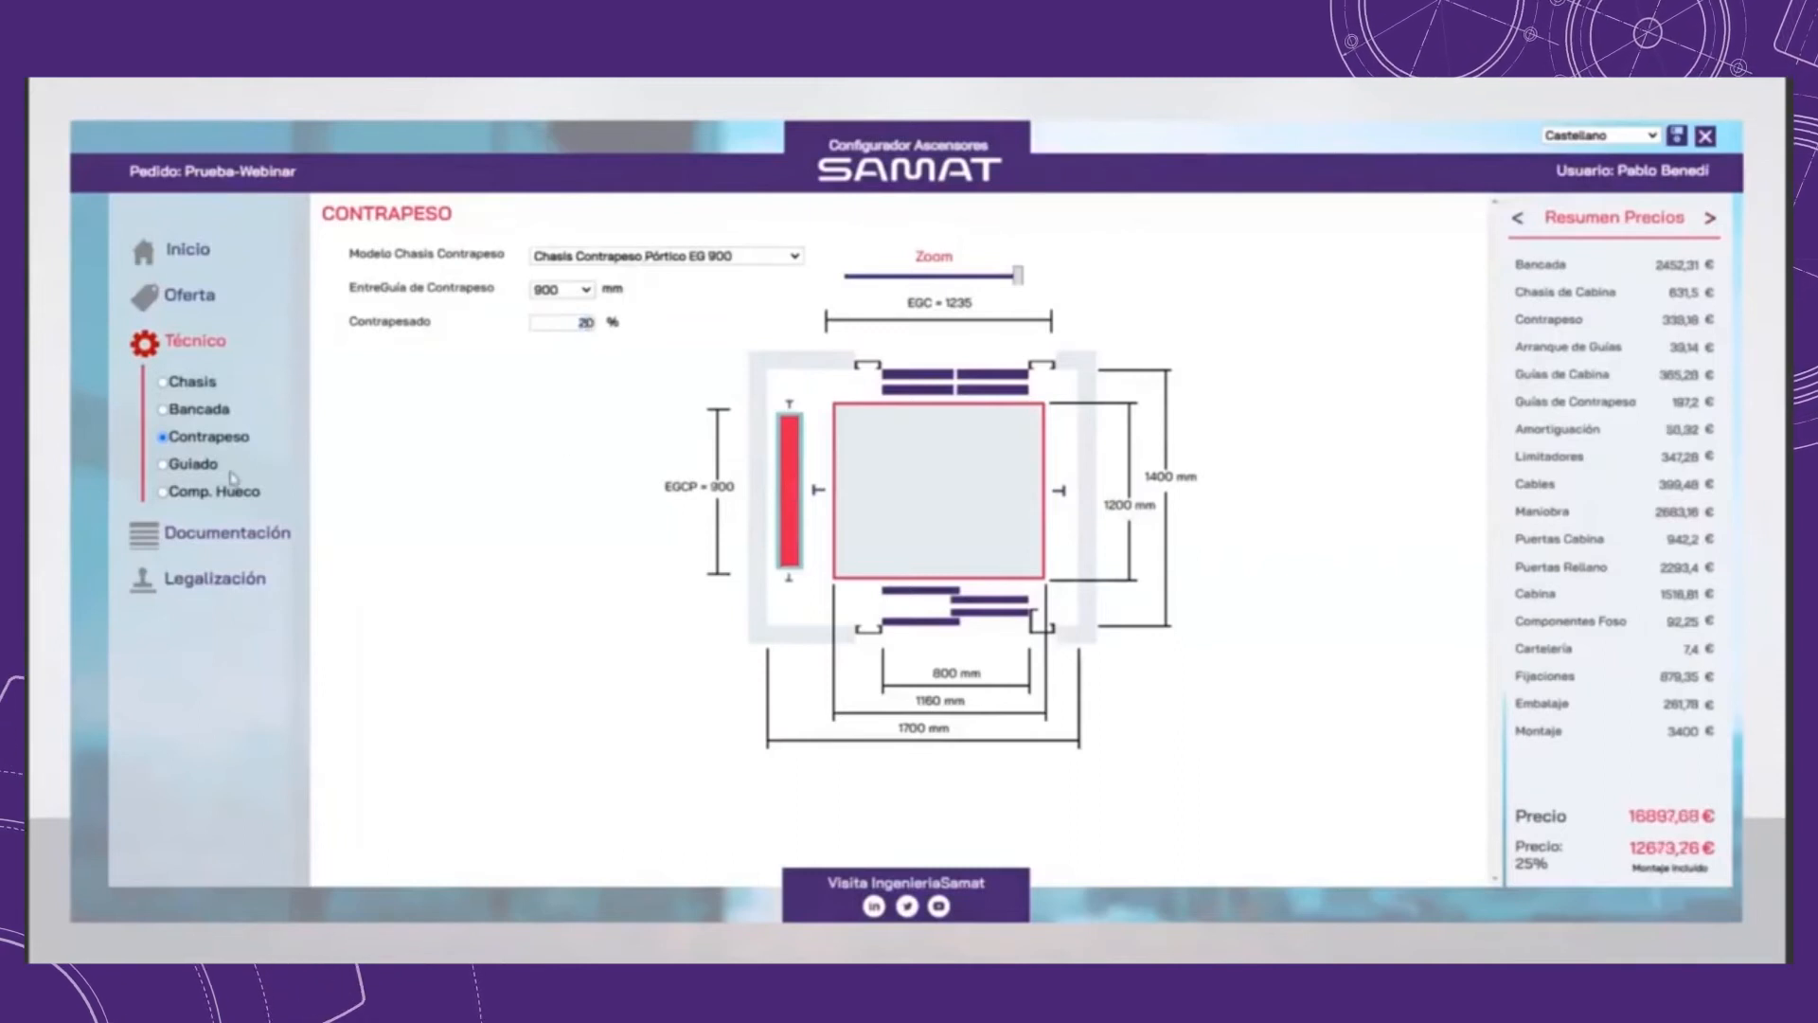
Step: In the guide rail settings, keep 5 m rail sections and activate advanced mode to review the rail validation tables
click(200, 471)
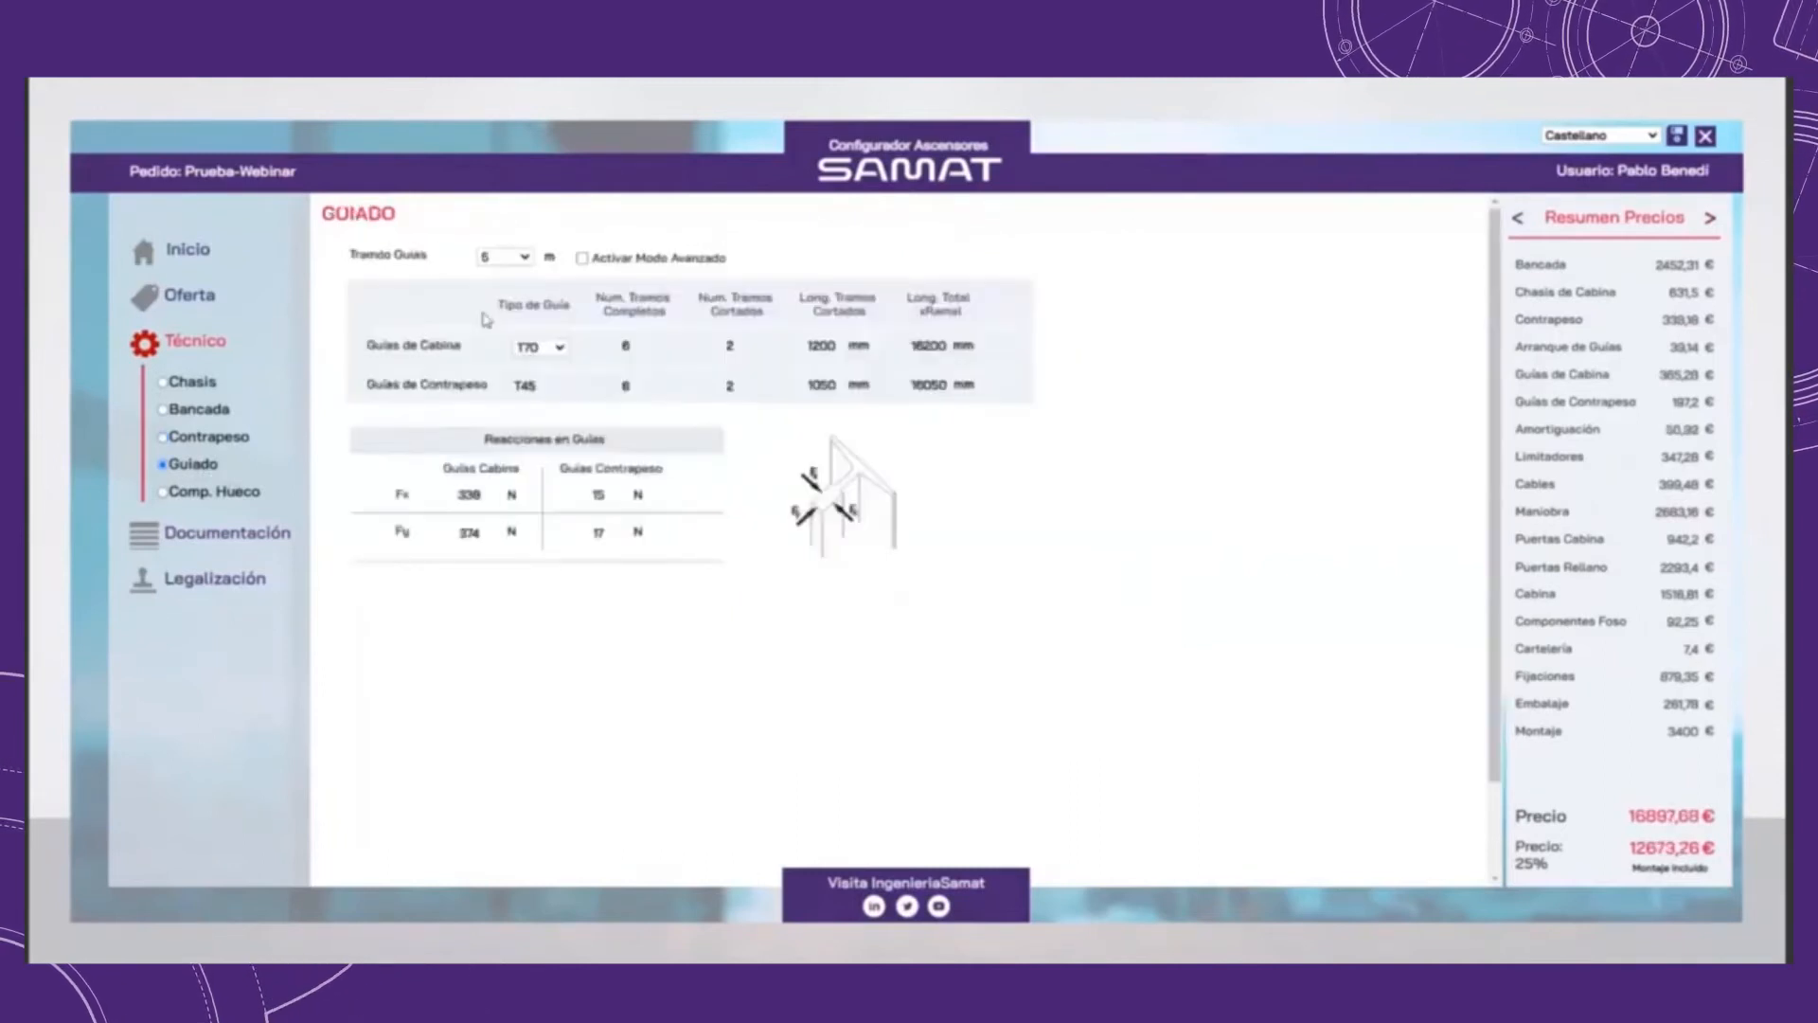
click(510, 259)
click(514, 281)
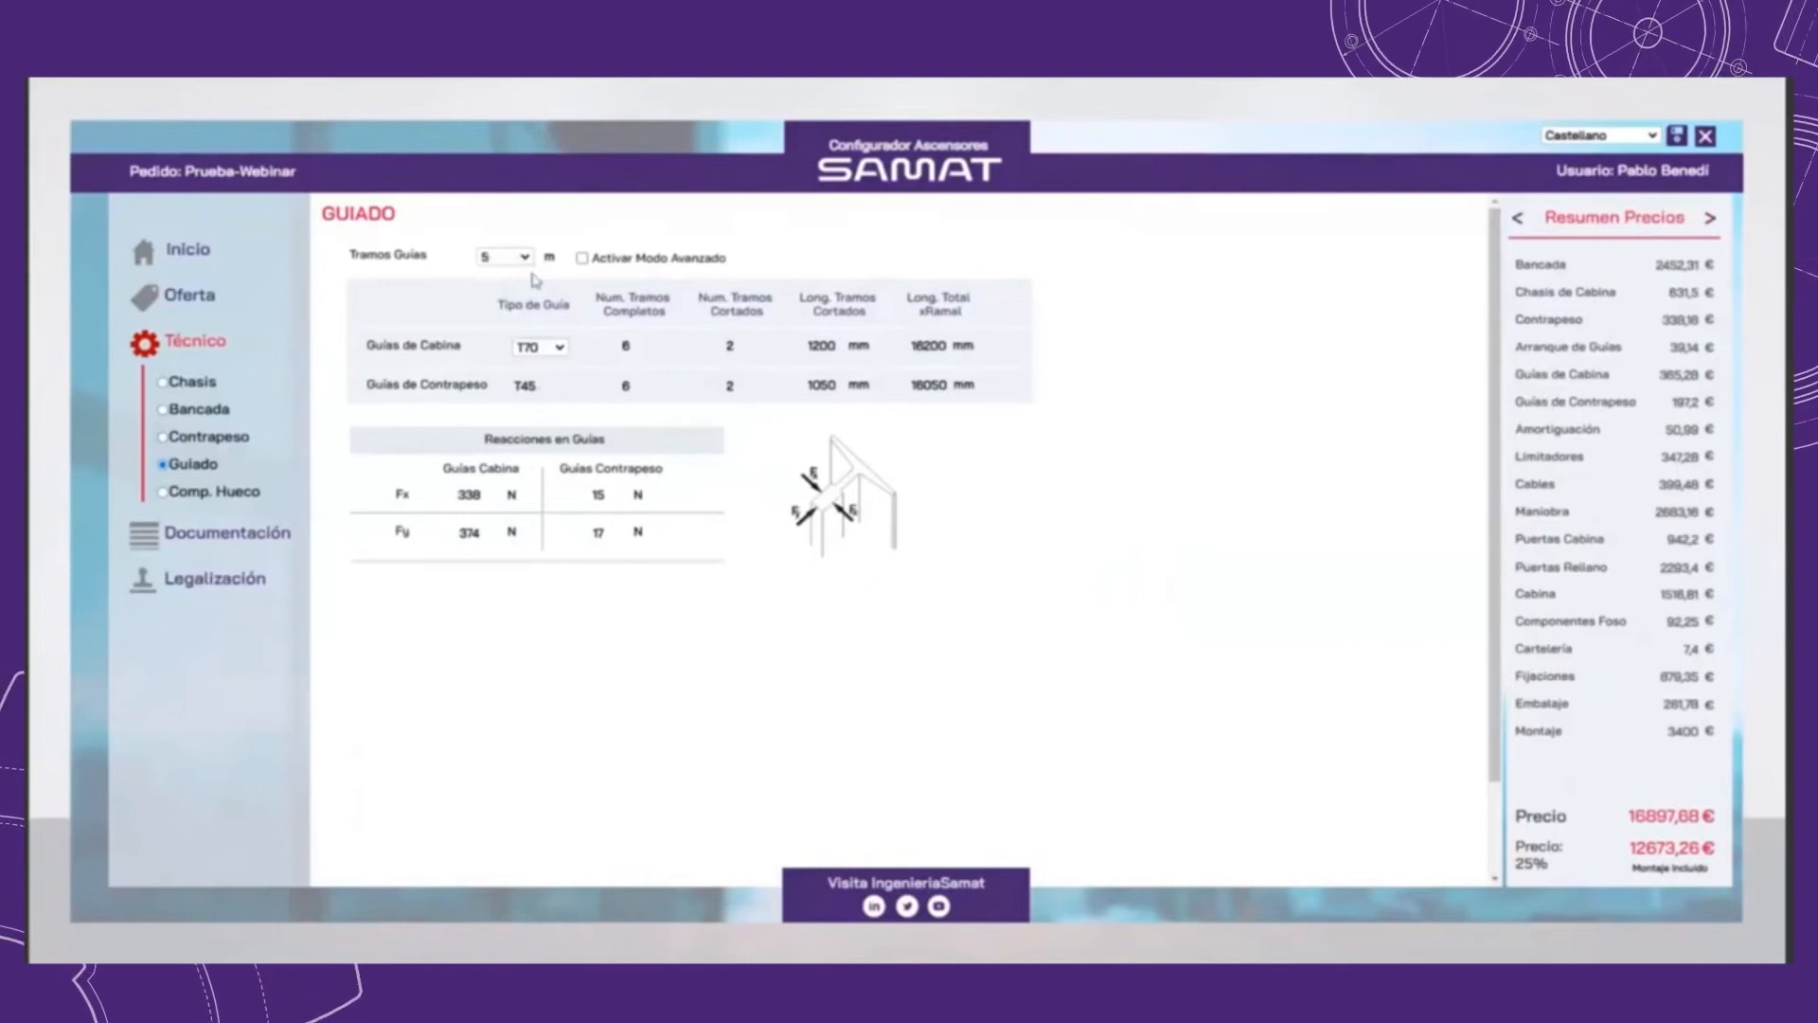
click(581, 258)
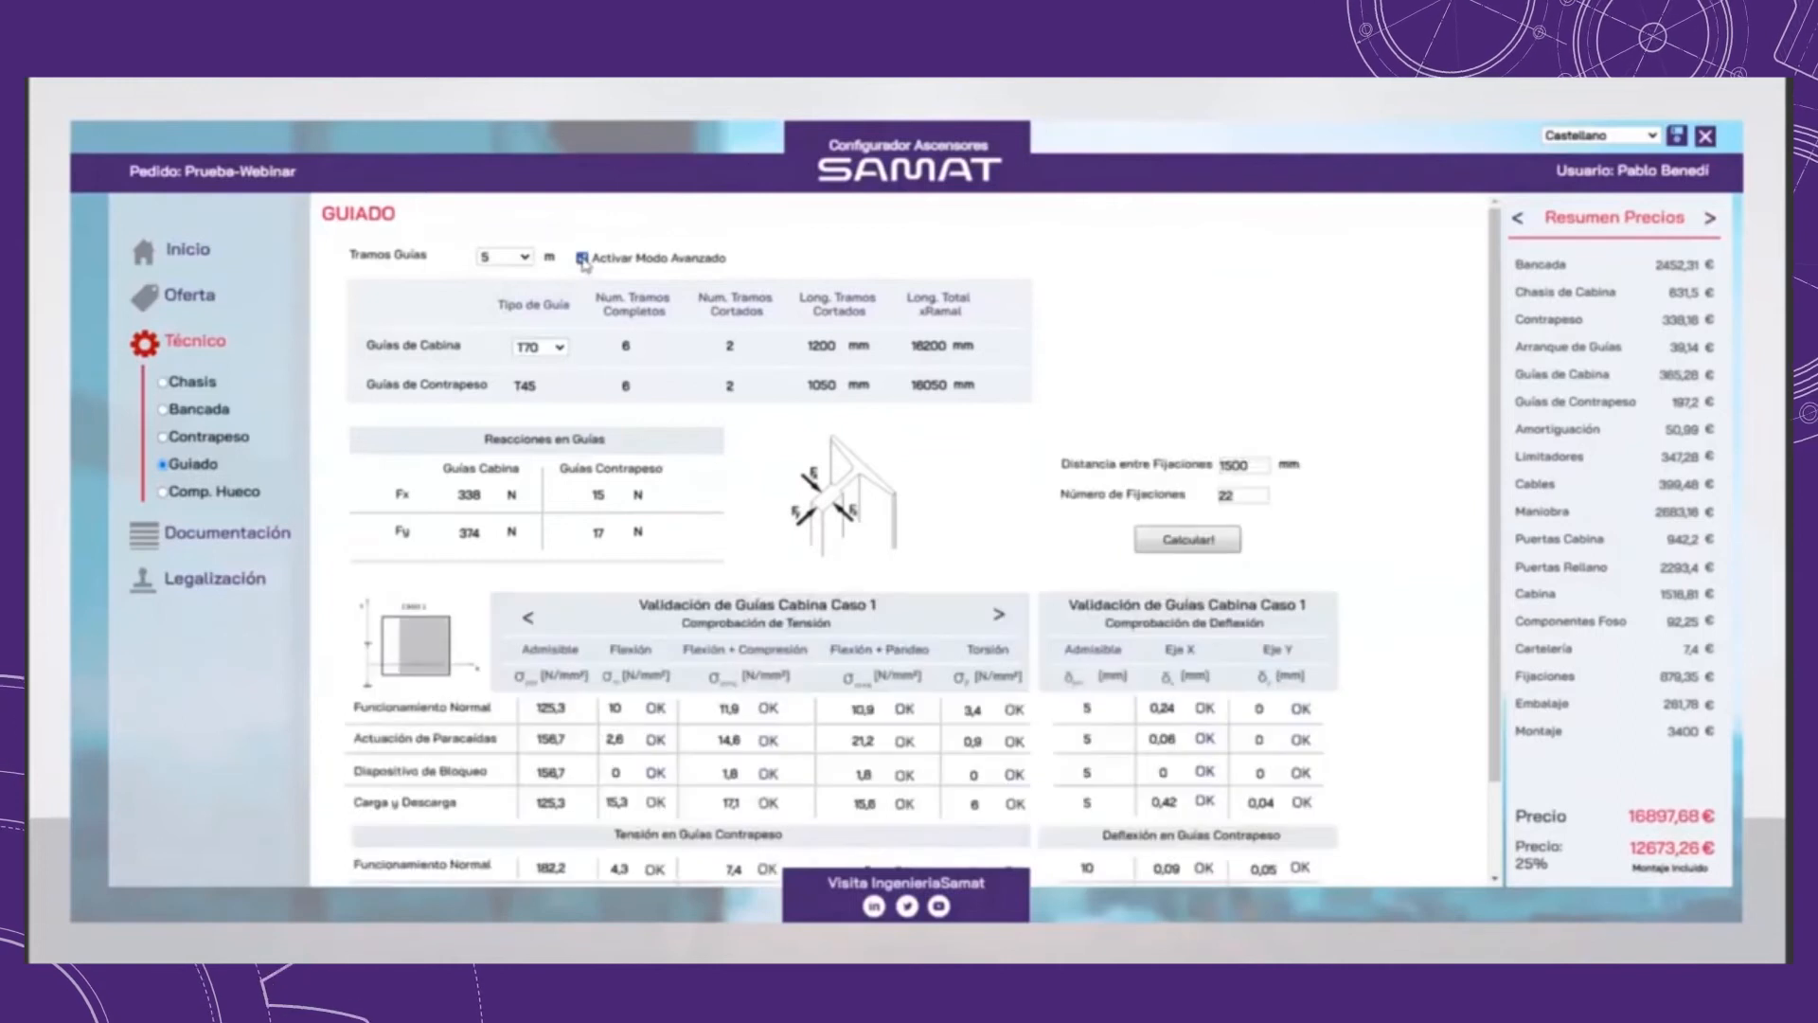
scroll(862, 606, down, 2)
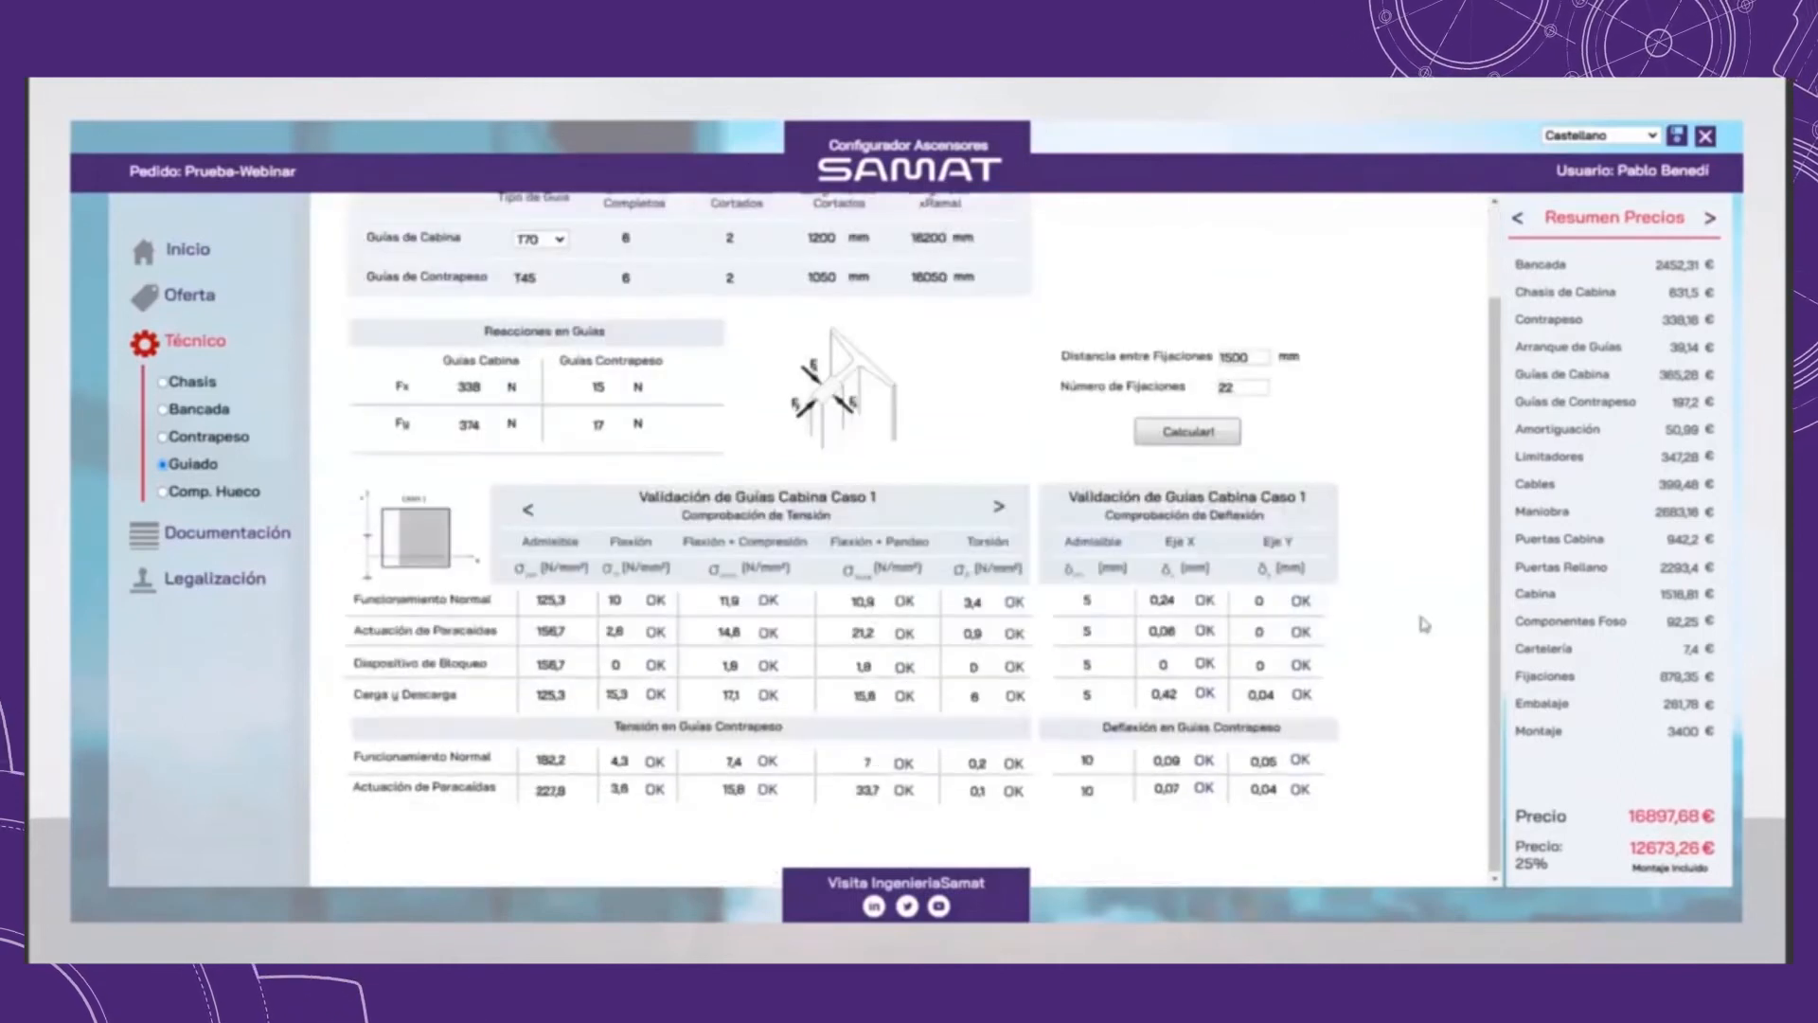
scroll(1414, 604, up, 1)
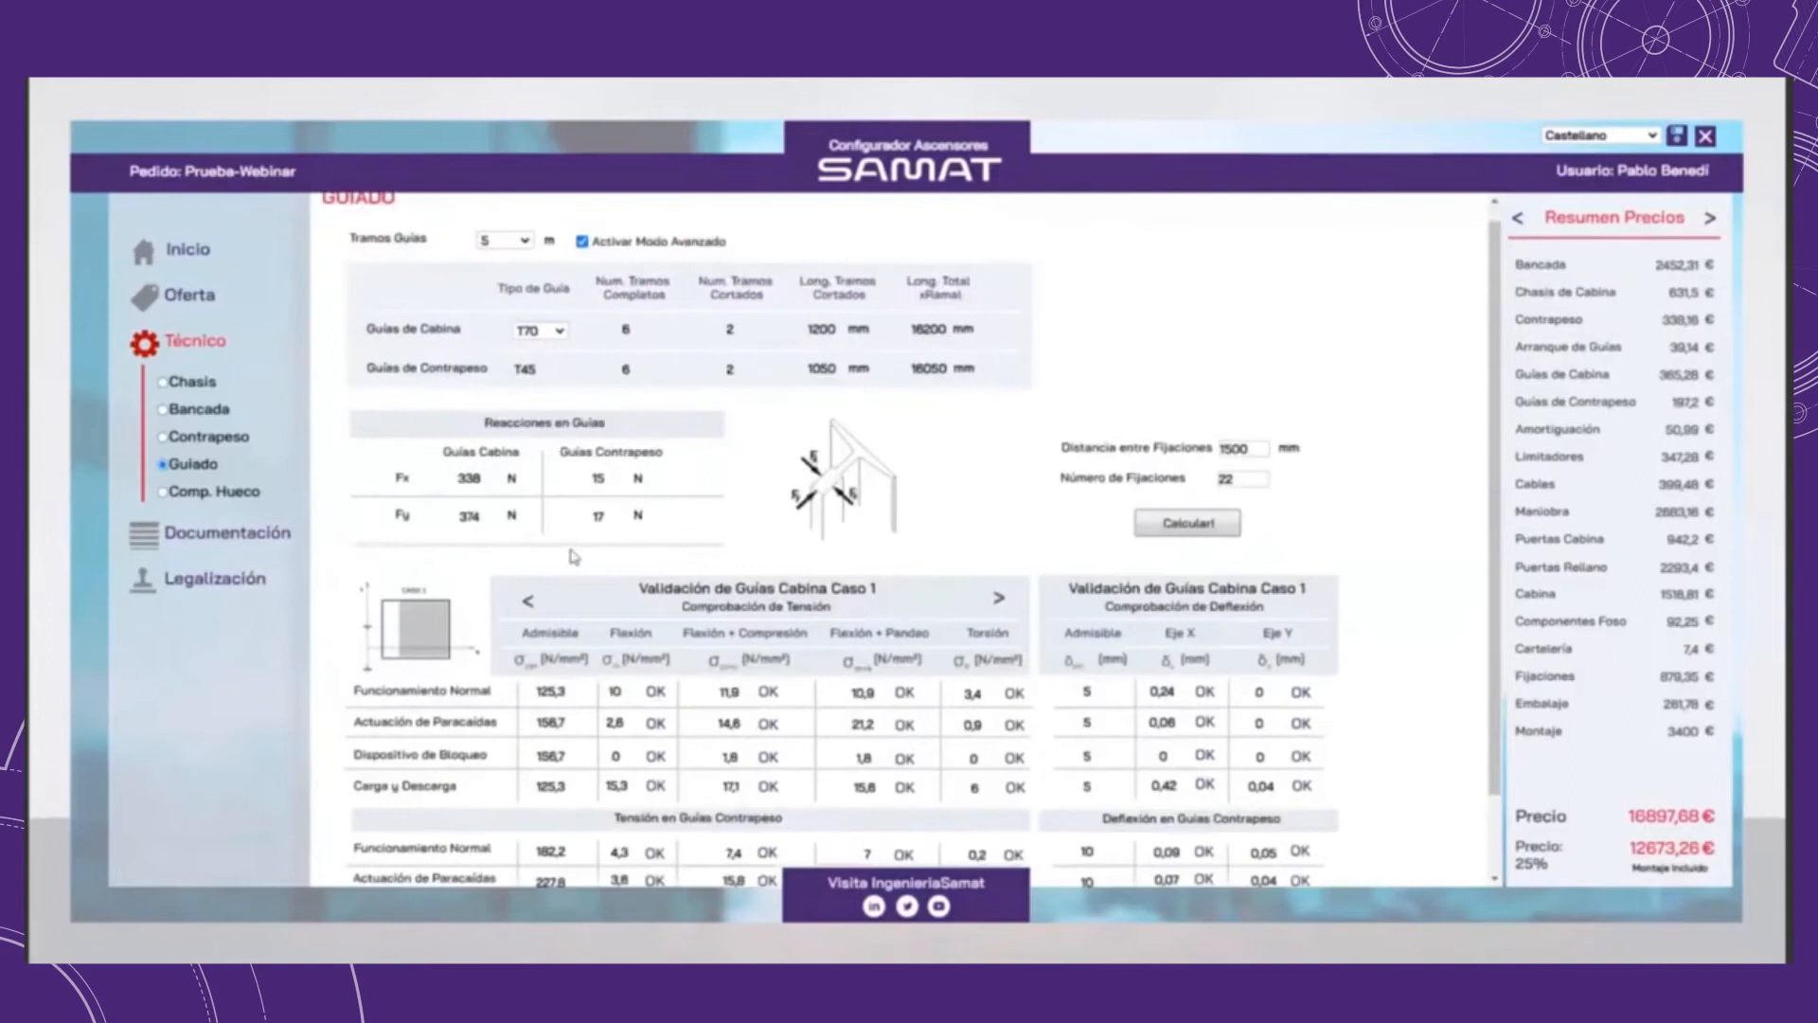
scroll(1435, 706, down, 1)
scroll(1456, 806, up, 2)
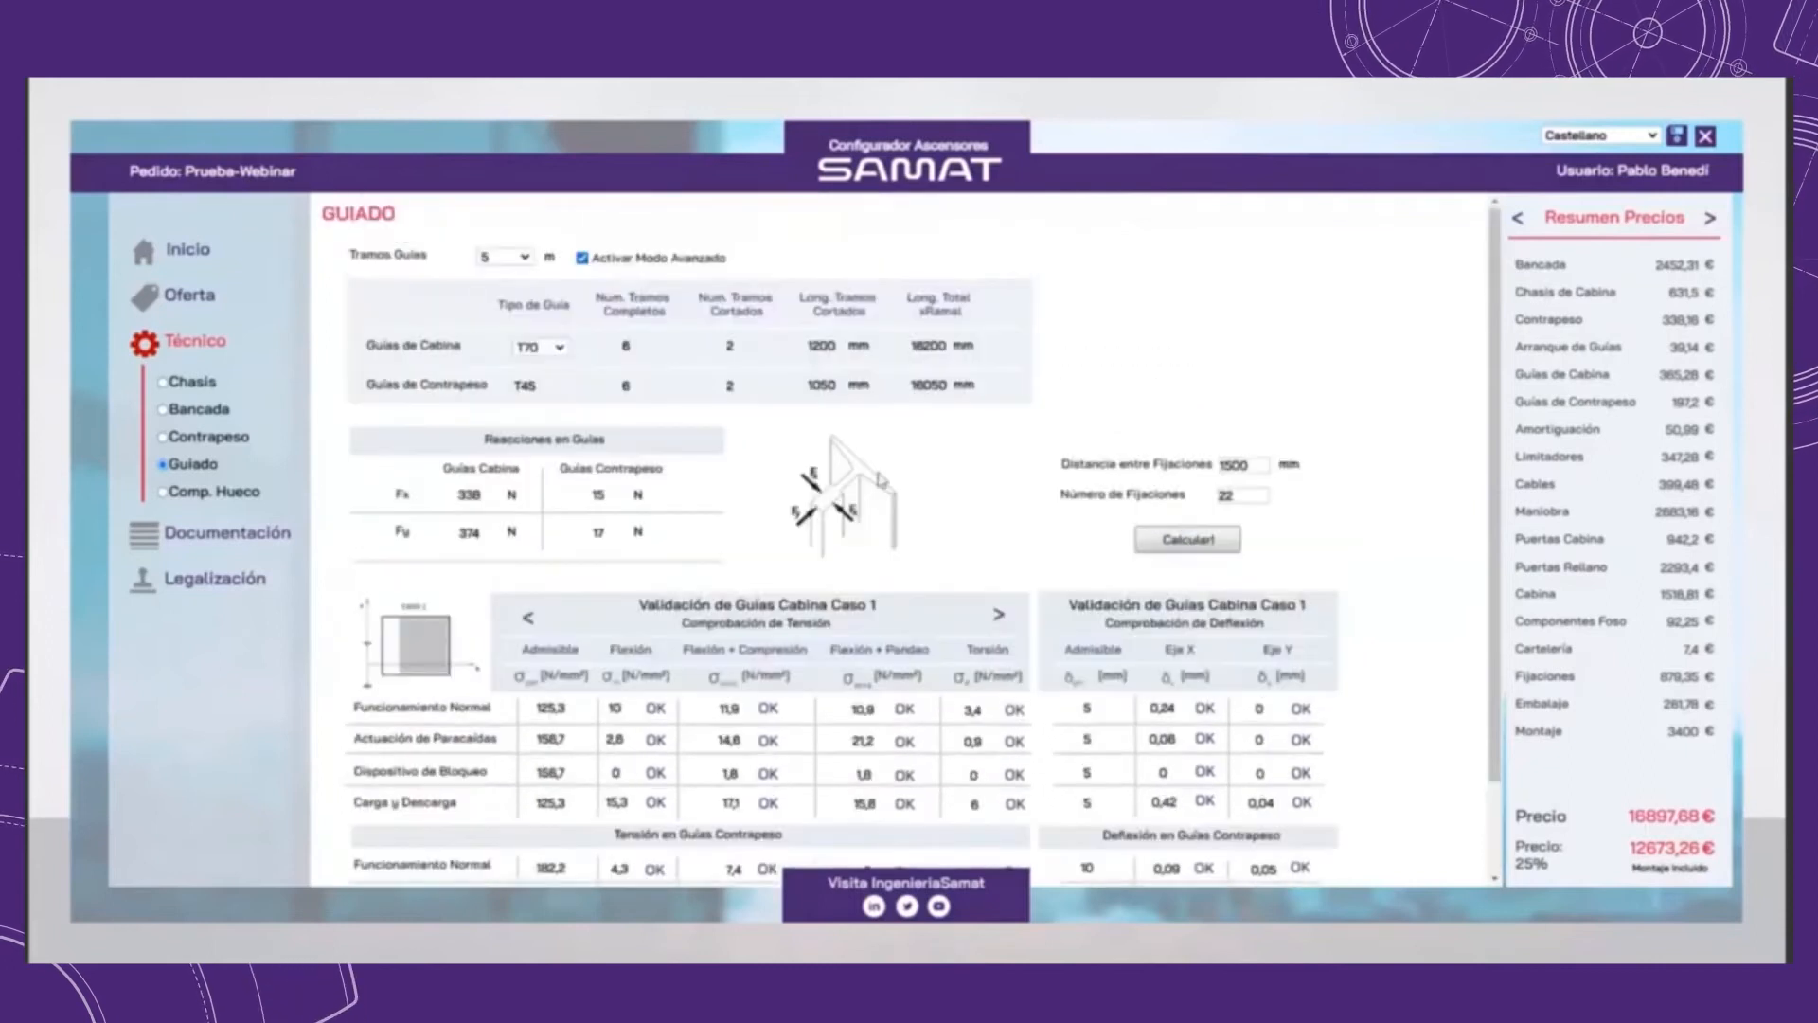
Step: Set the cabin guide type to T82 and the distance between fixings to 2500 mm, and recalculate the guide rails
click(542, 348)
click(547, 379)
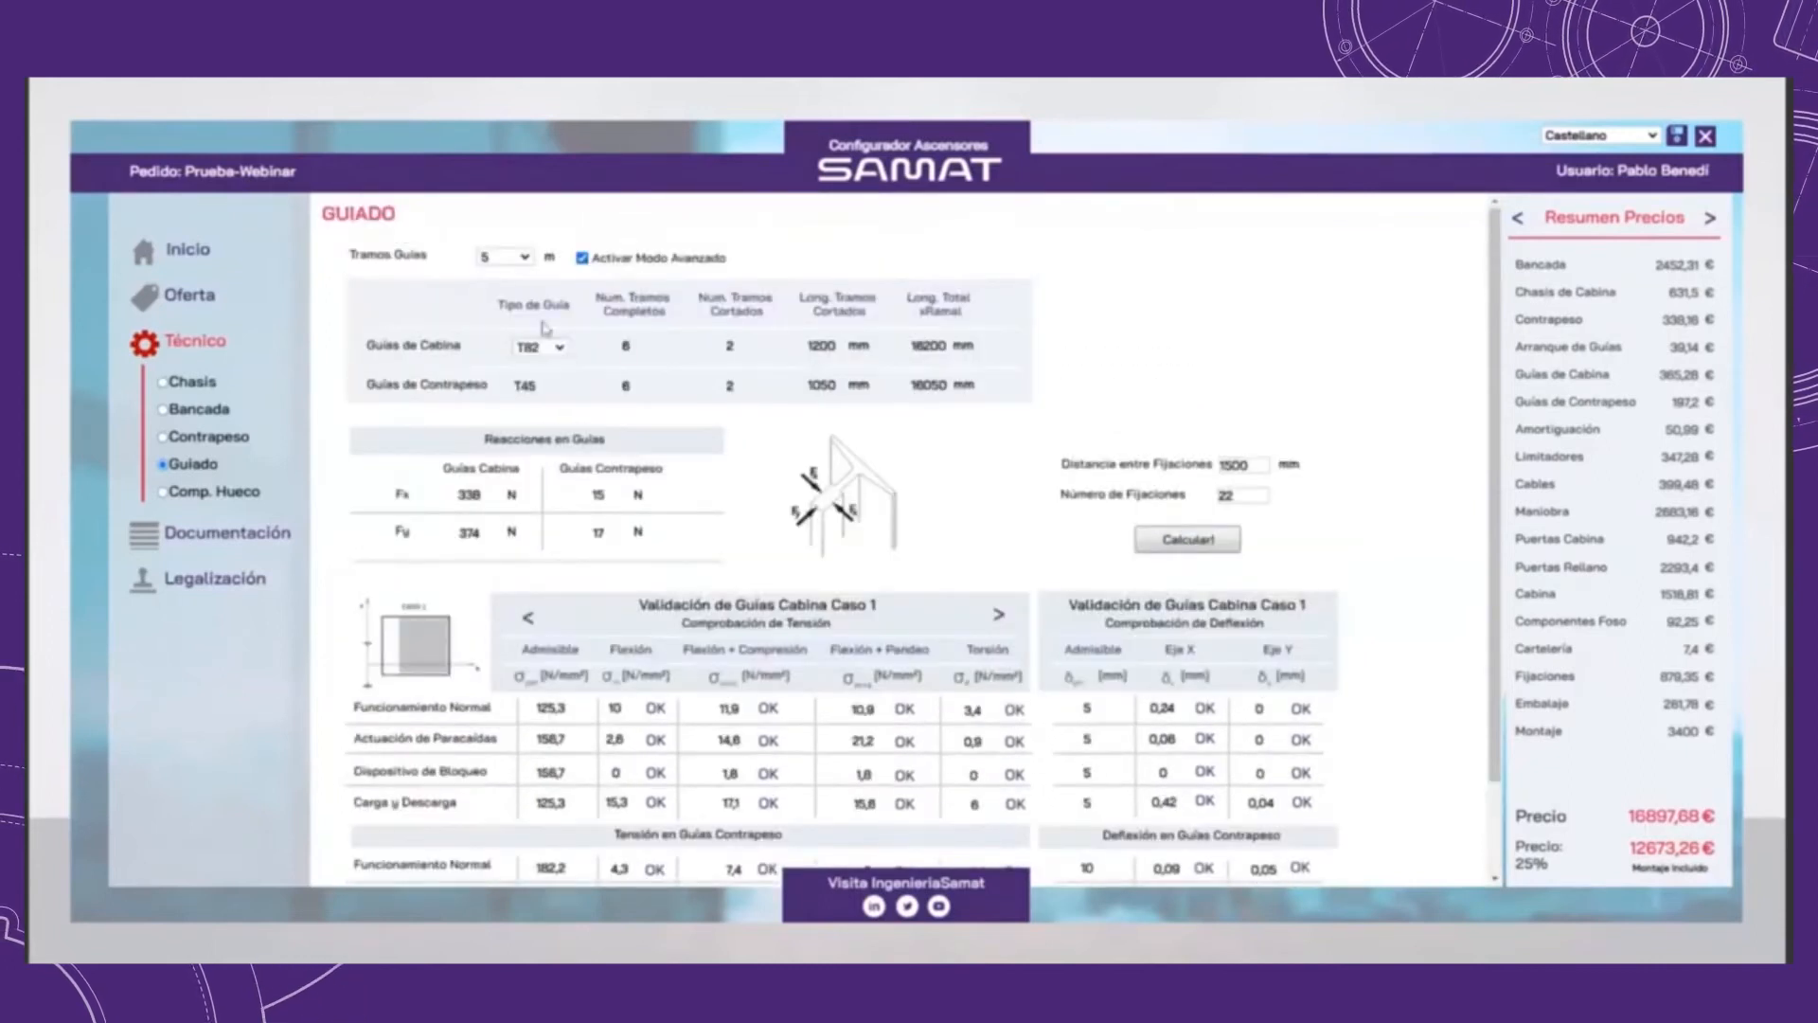
double_click(1224, 465)
text(2500)
key(Tab)
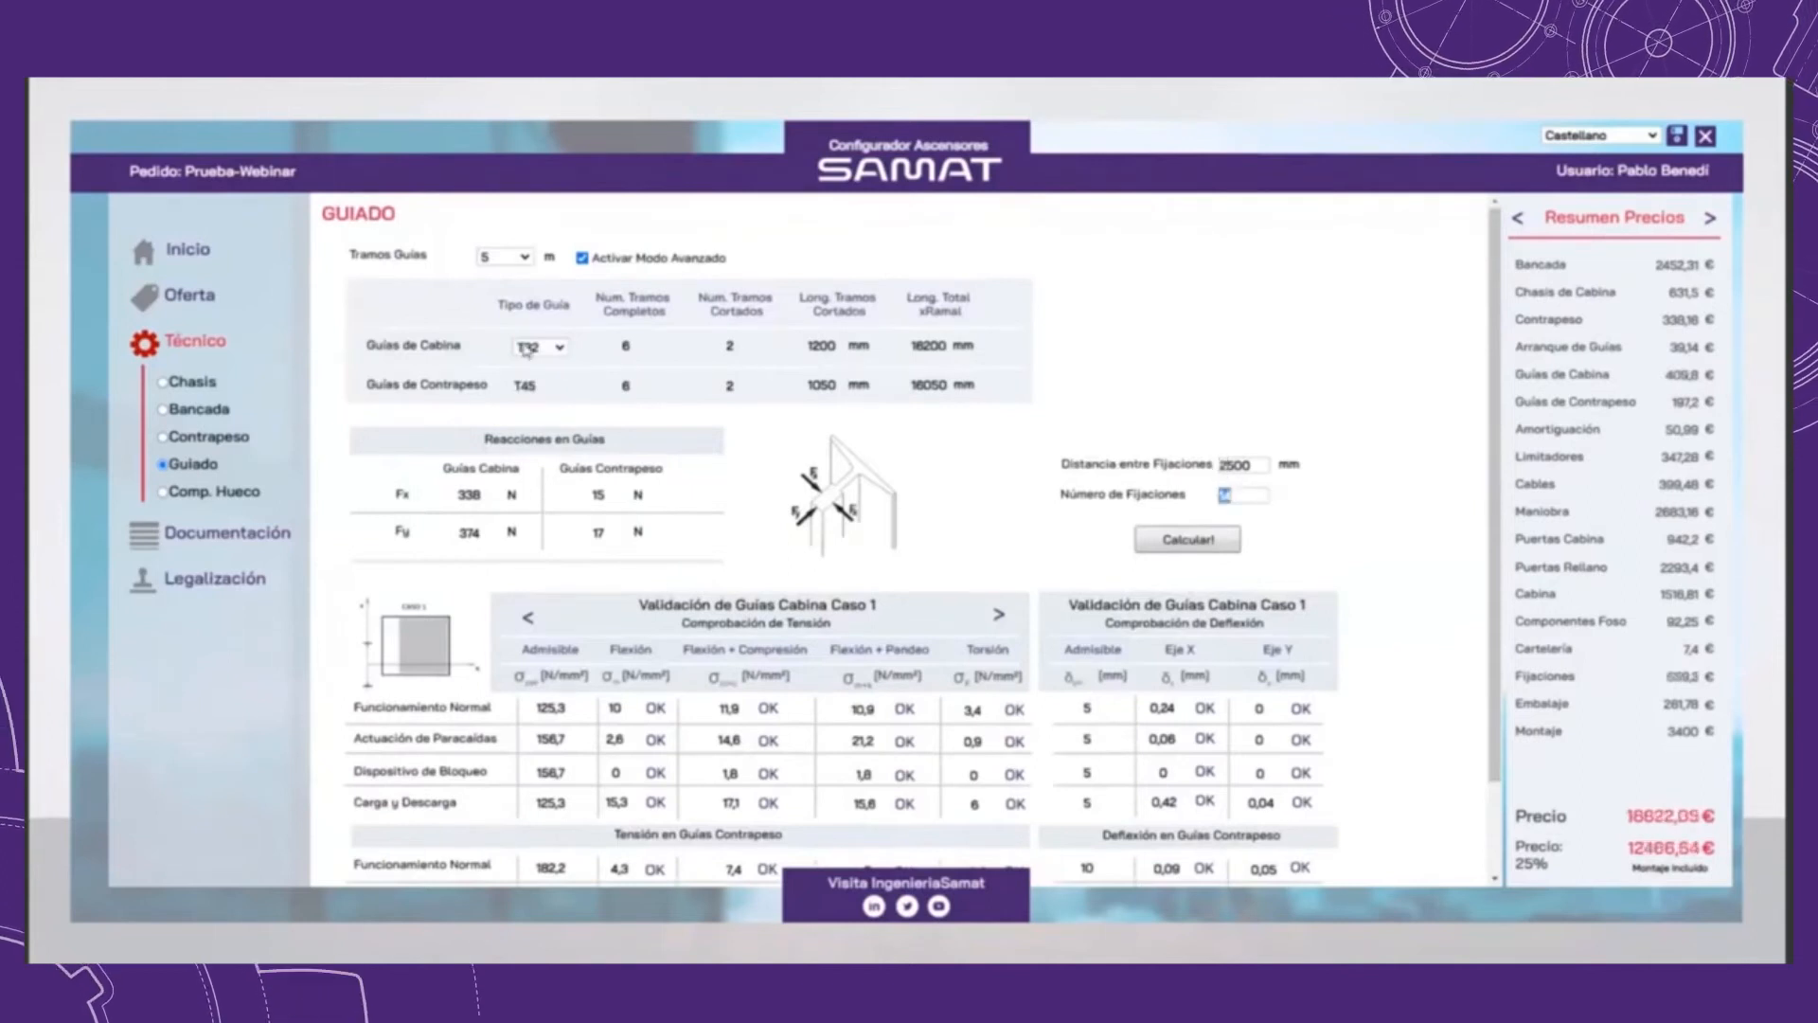
click(1227, 538)
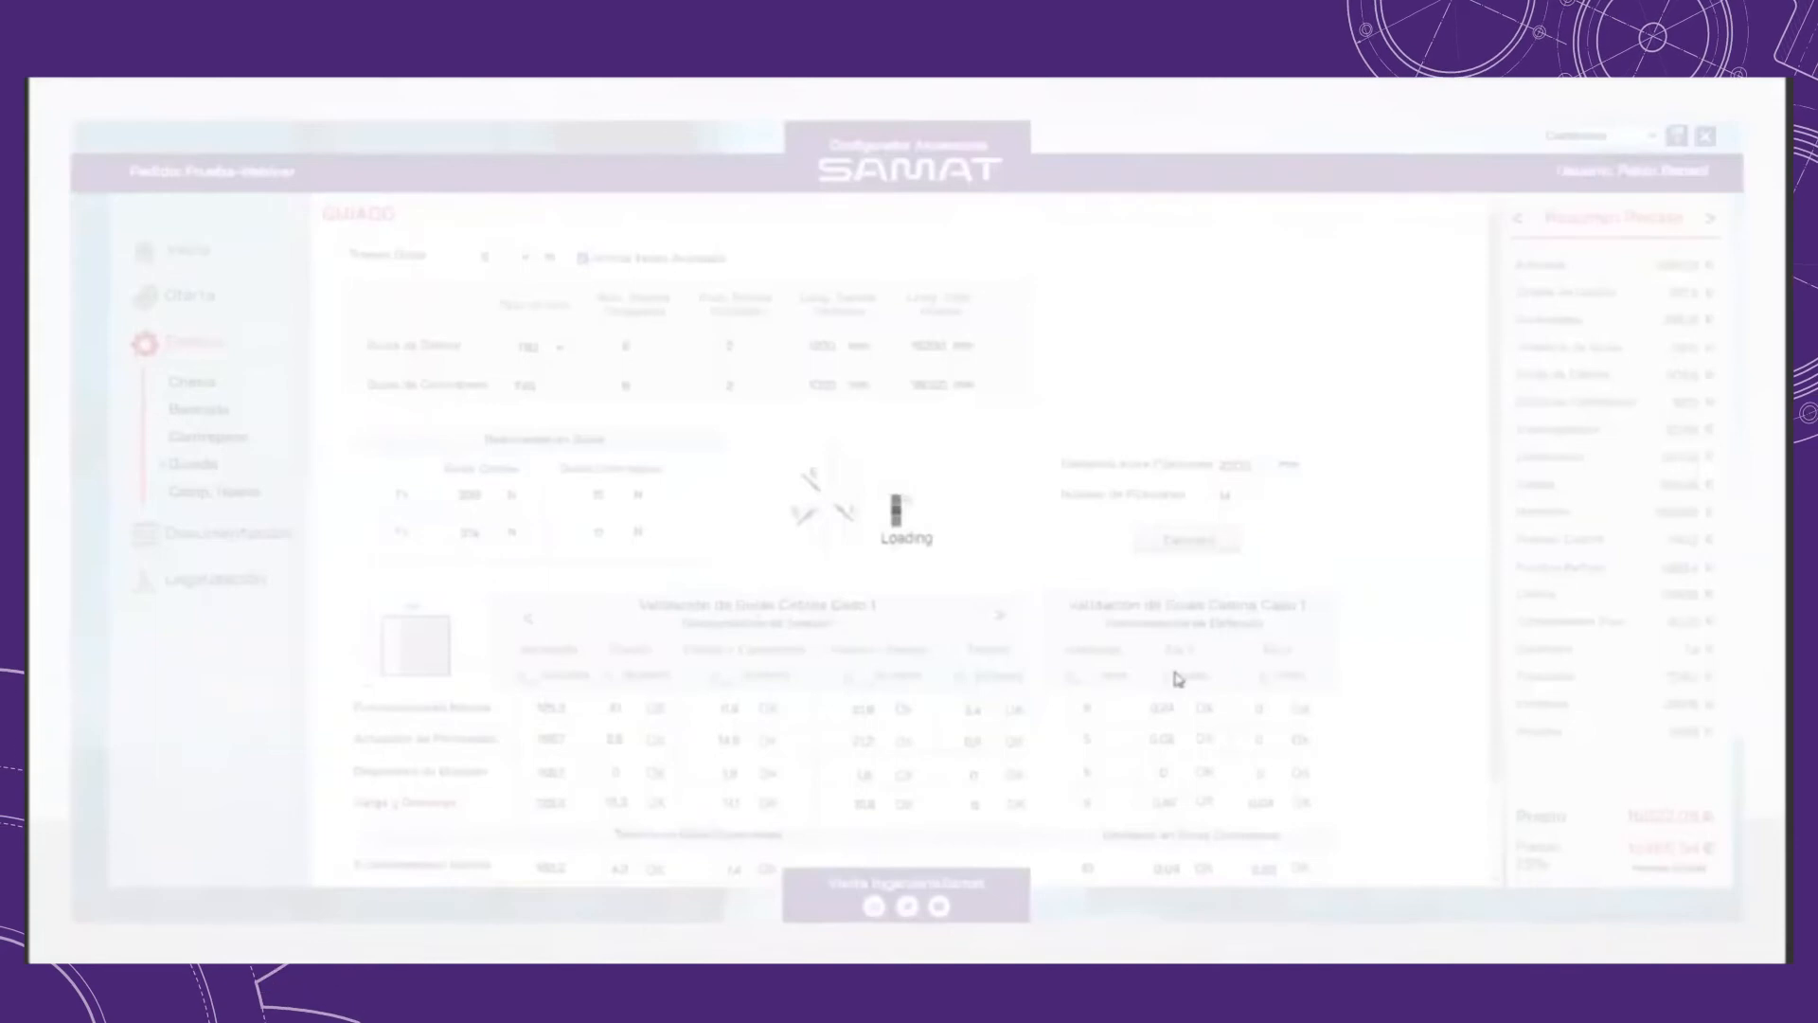
Step: Compare the cabin guide stress and deflection checks for cases 1 and 2, keeping guide type T82
scroll(1089, 615, down, 2)
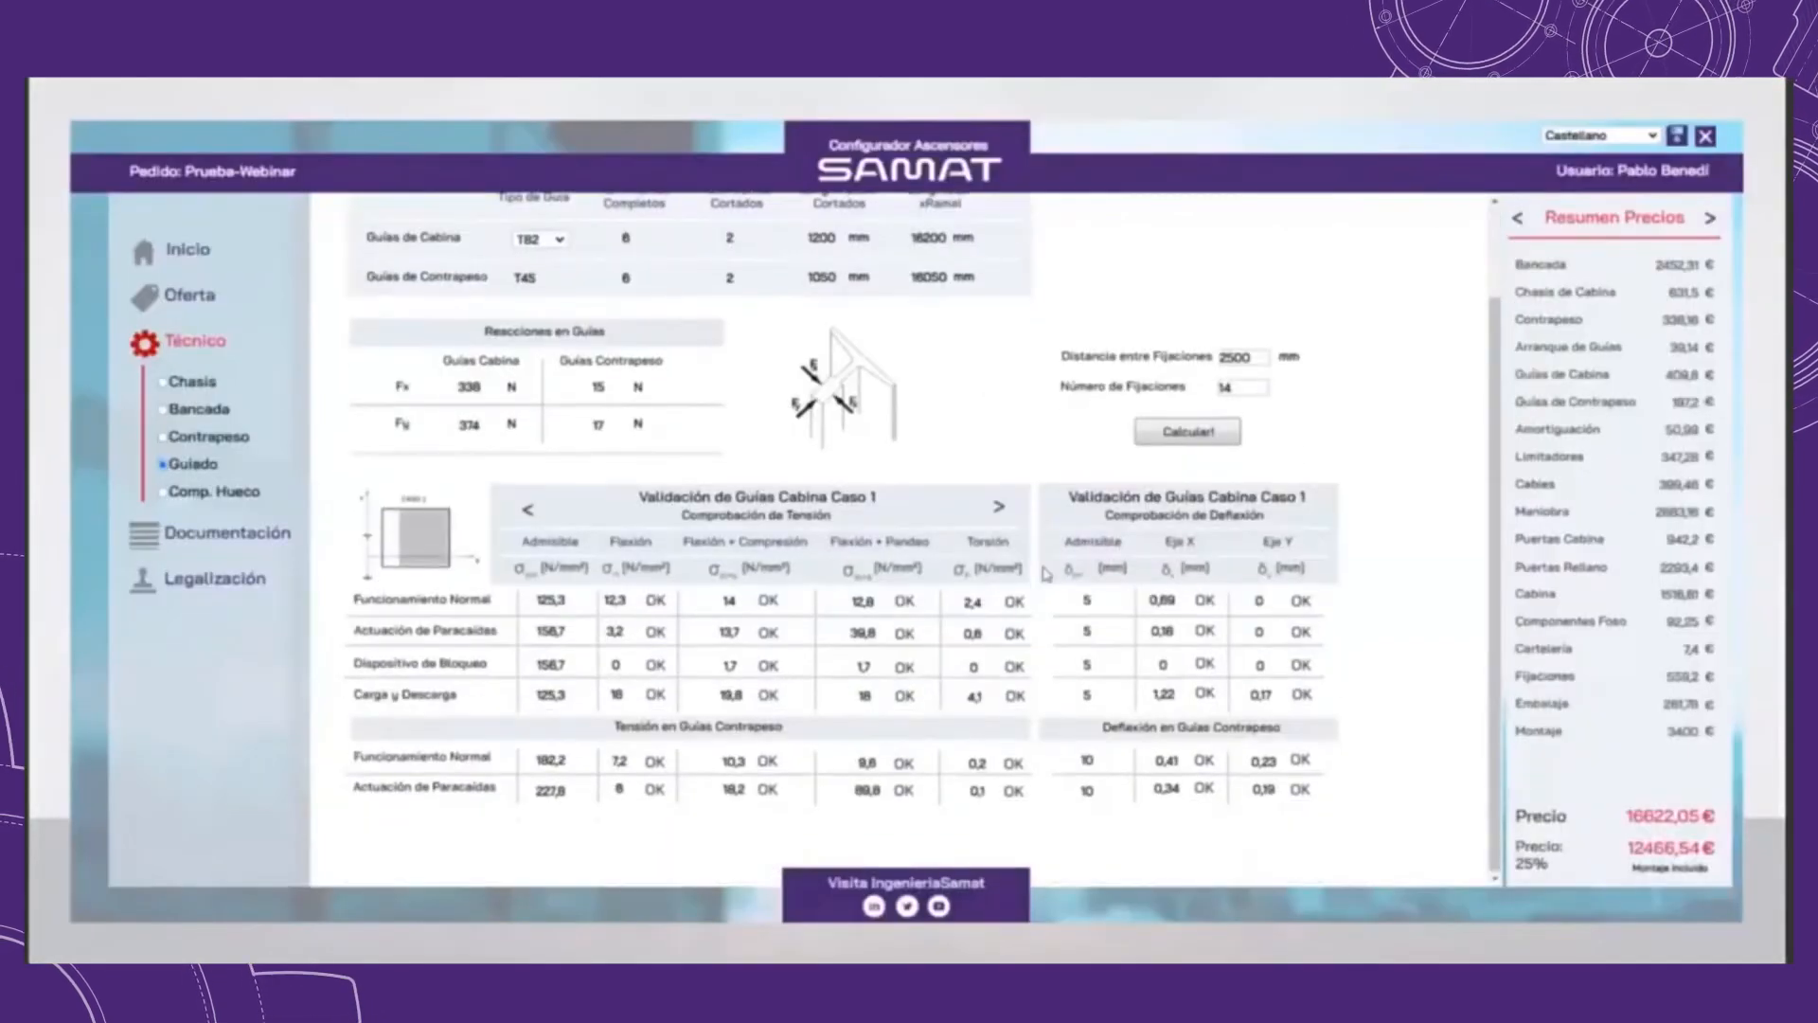
click(999, 507)
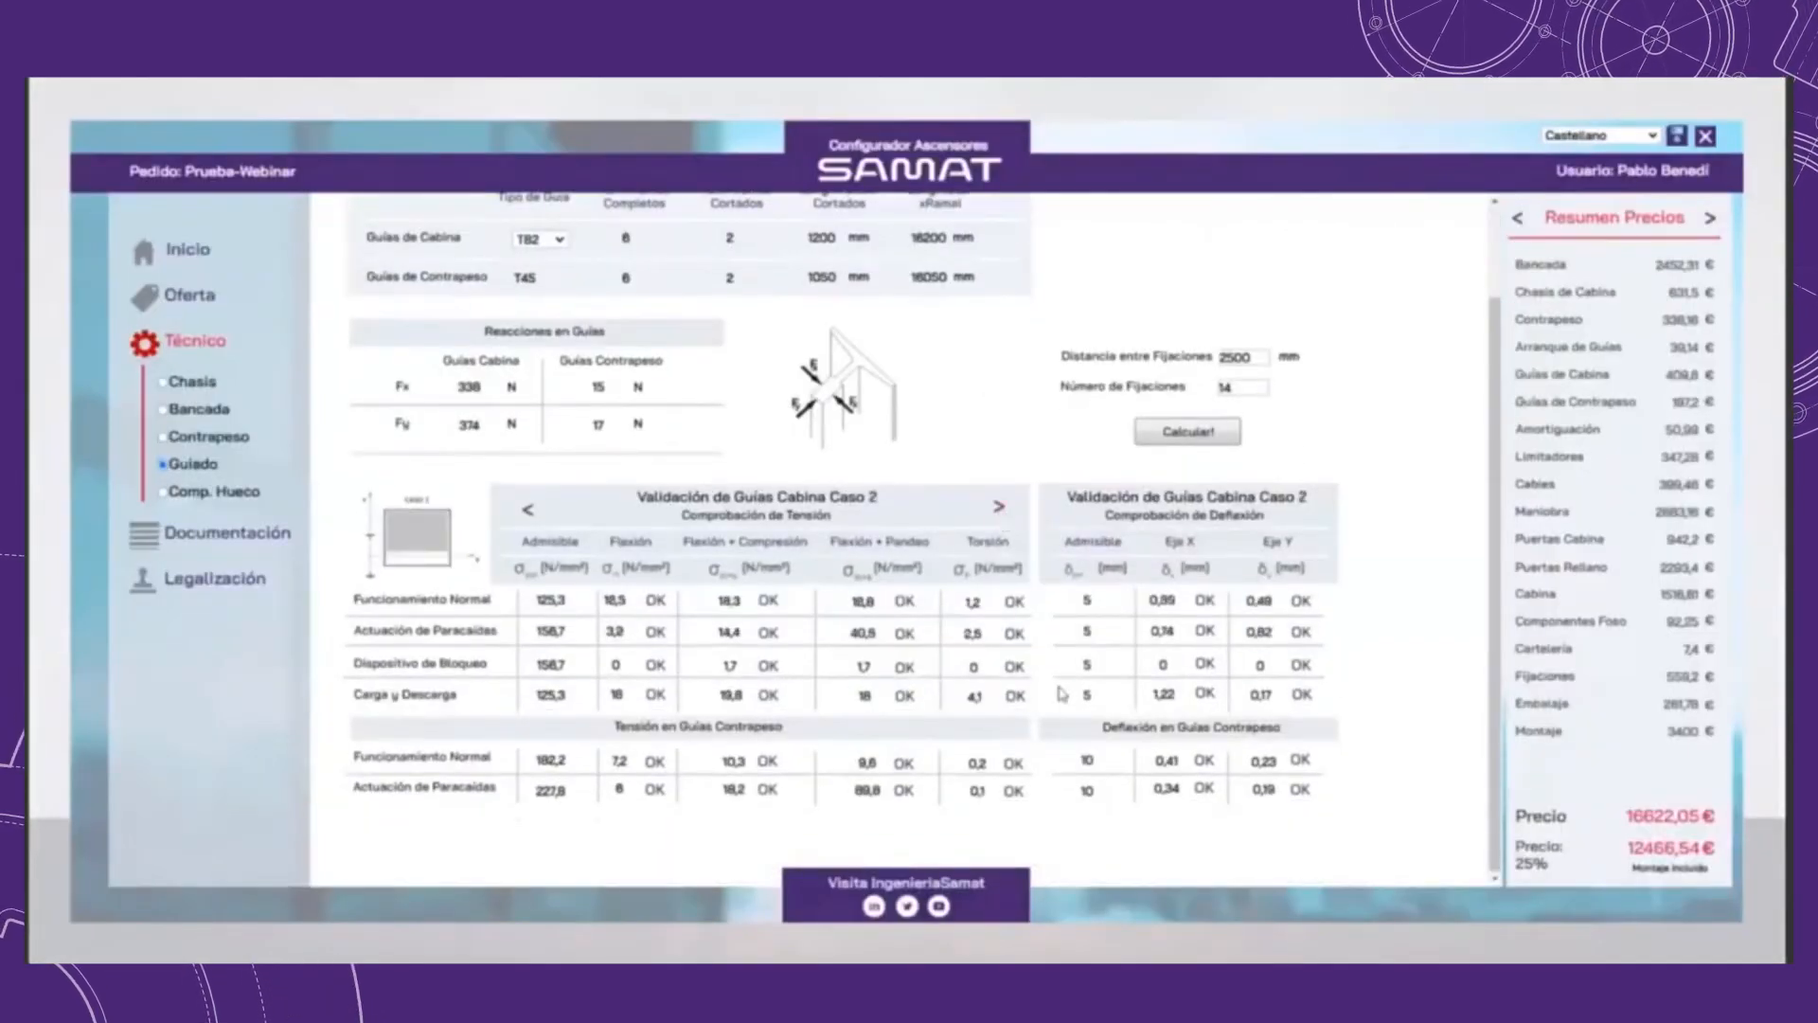
click(527, 517)
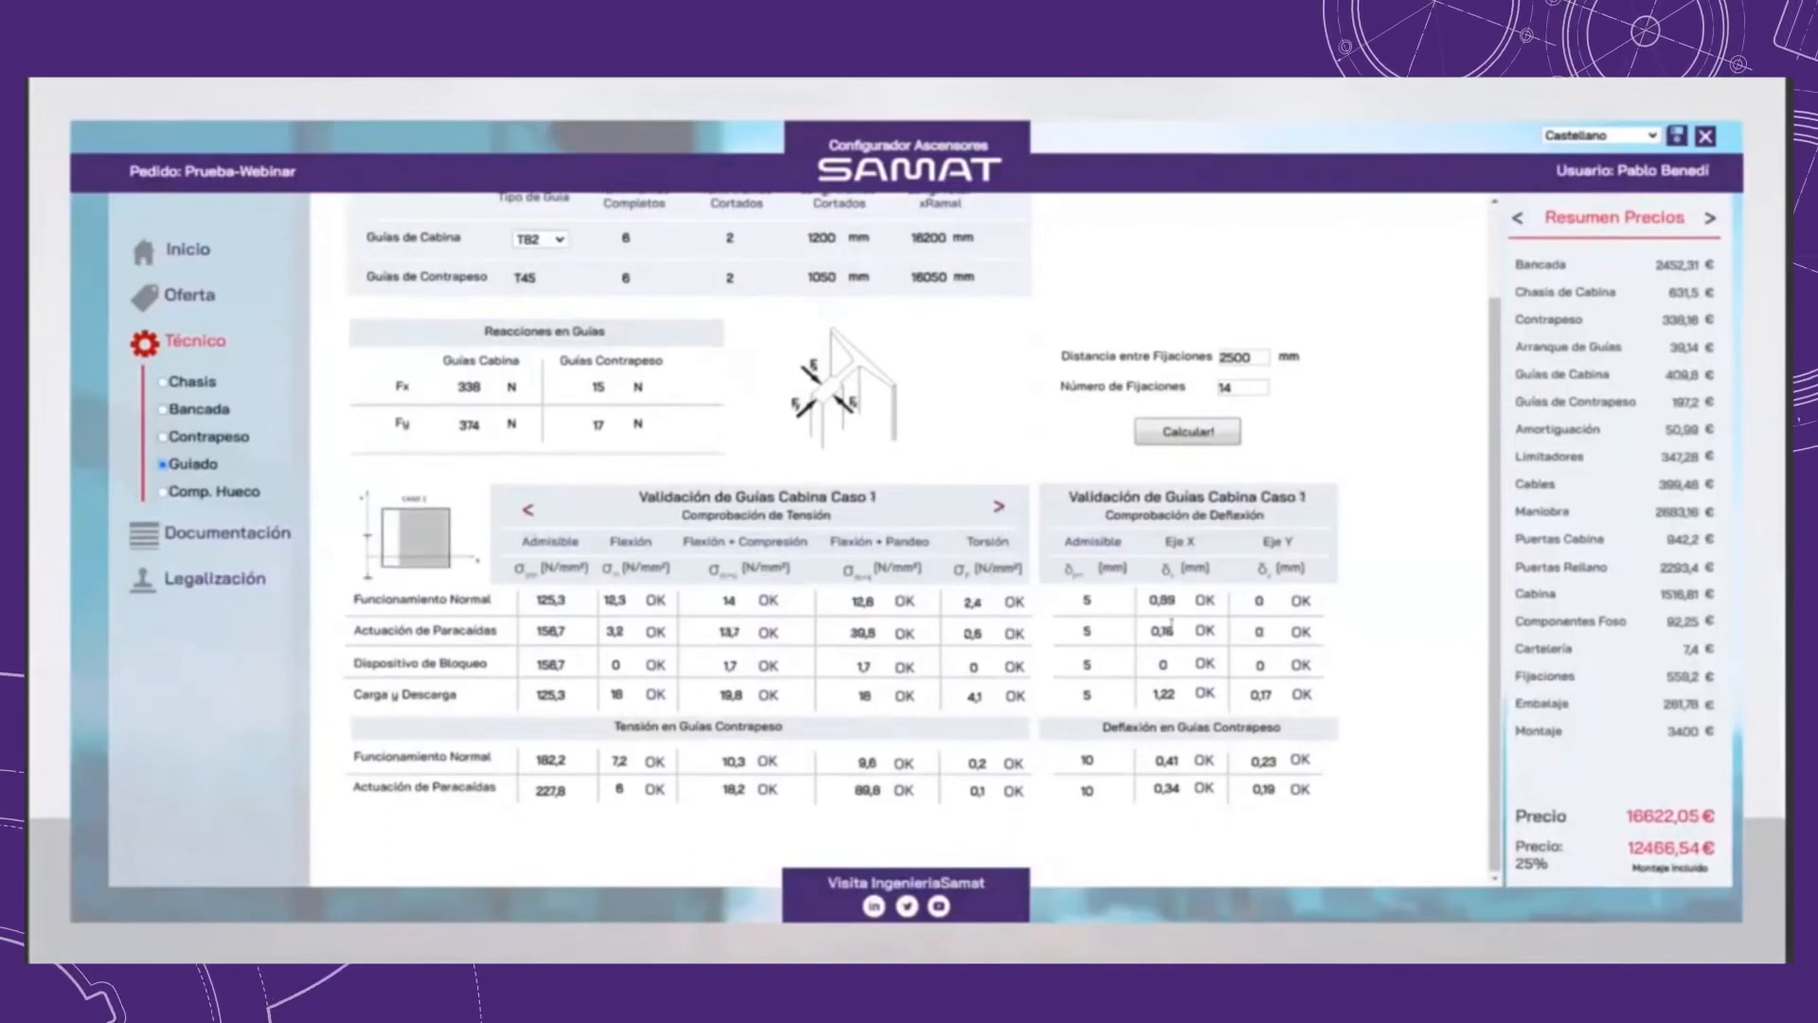
click(999, 506)
scroll(1153, 606, up, 3)
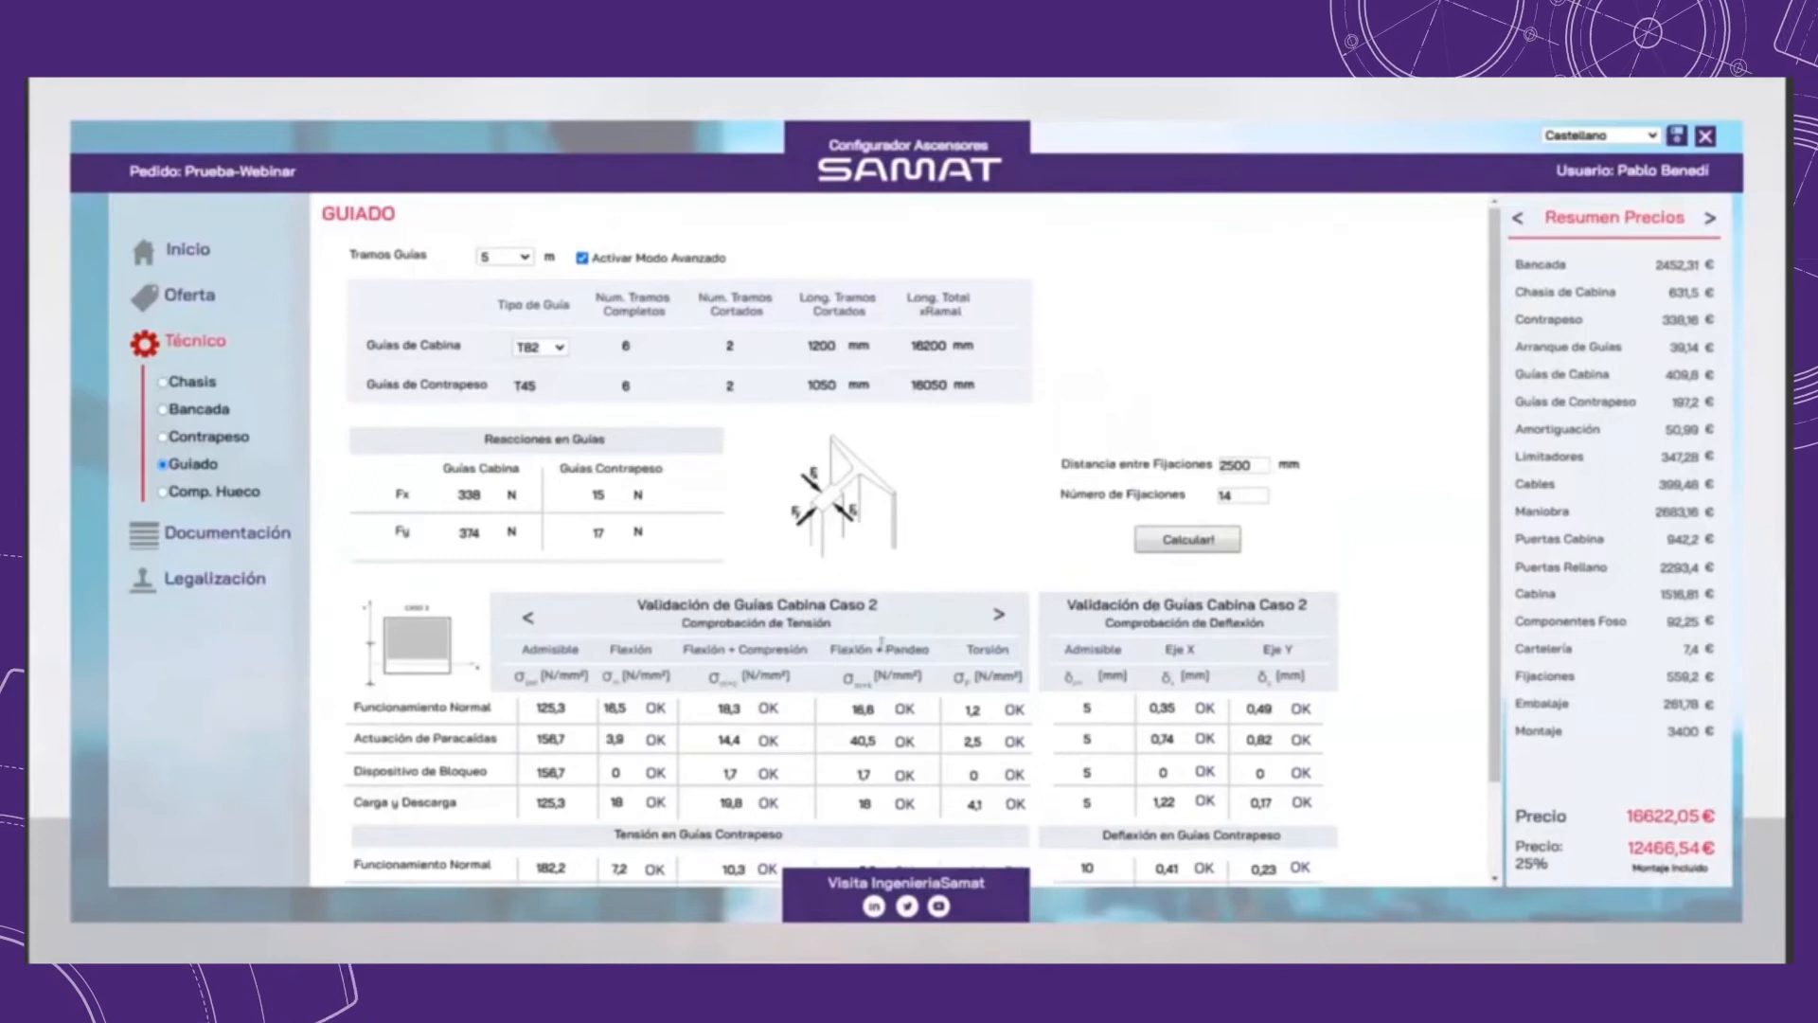
click(539, 347)
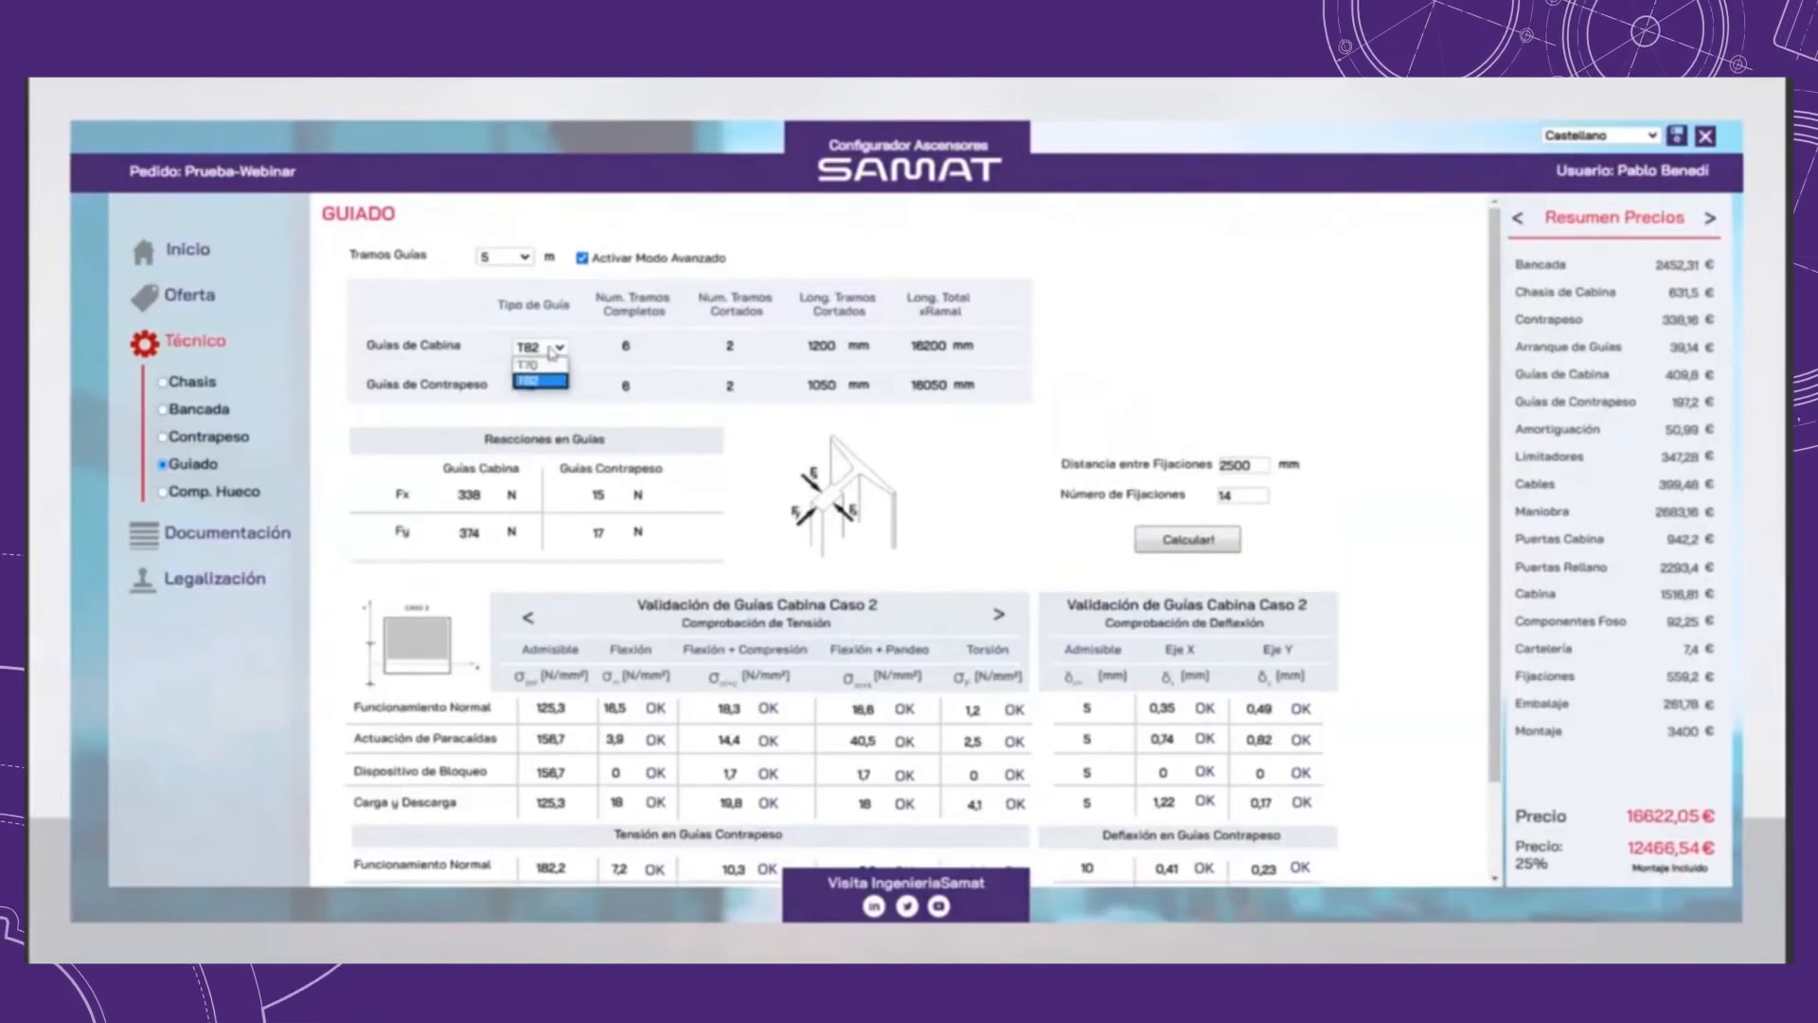
click(537, 379)
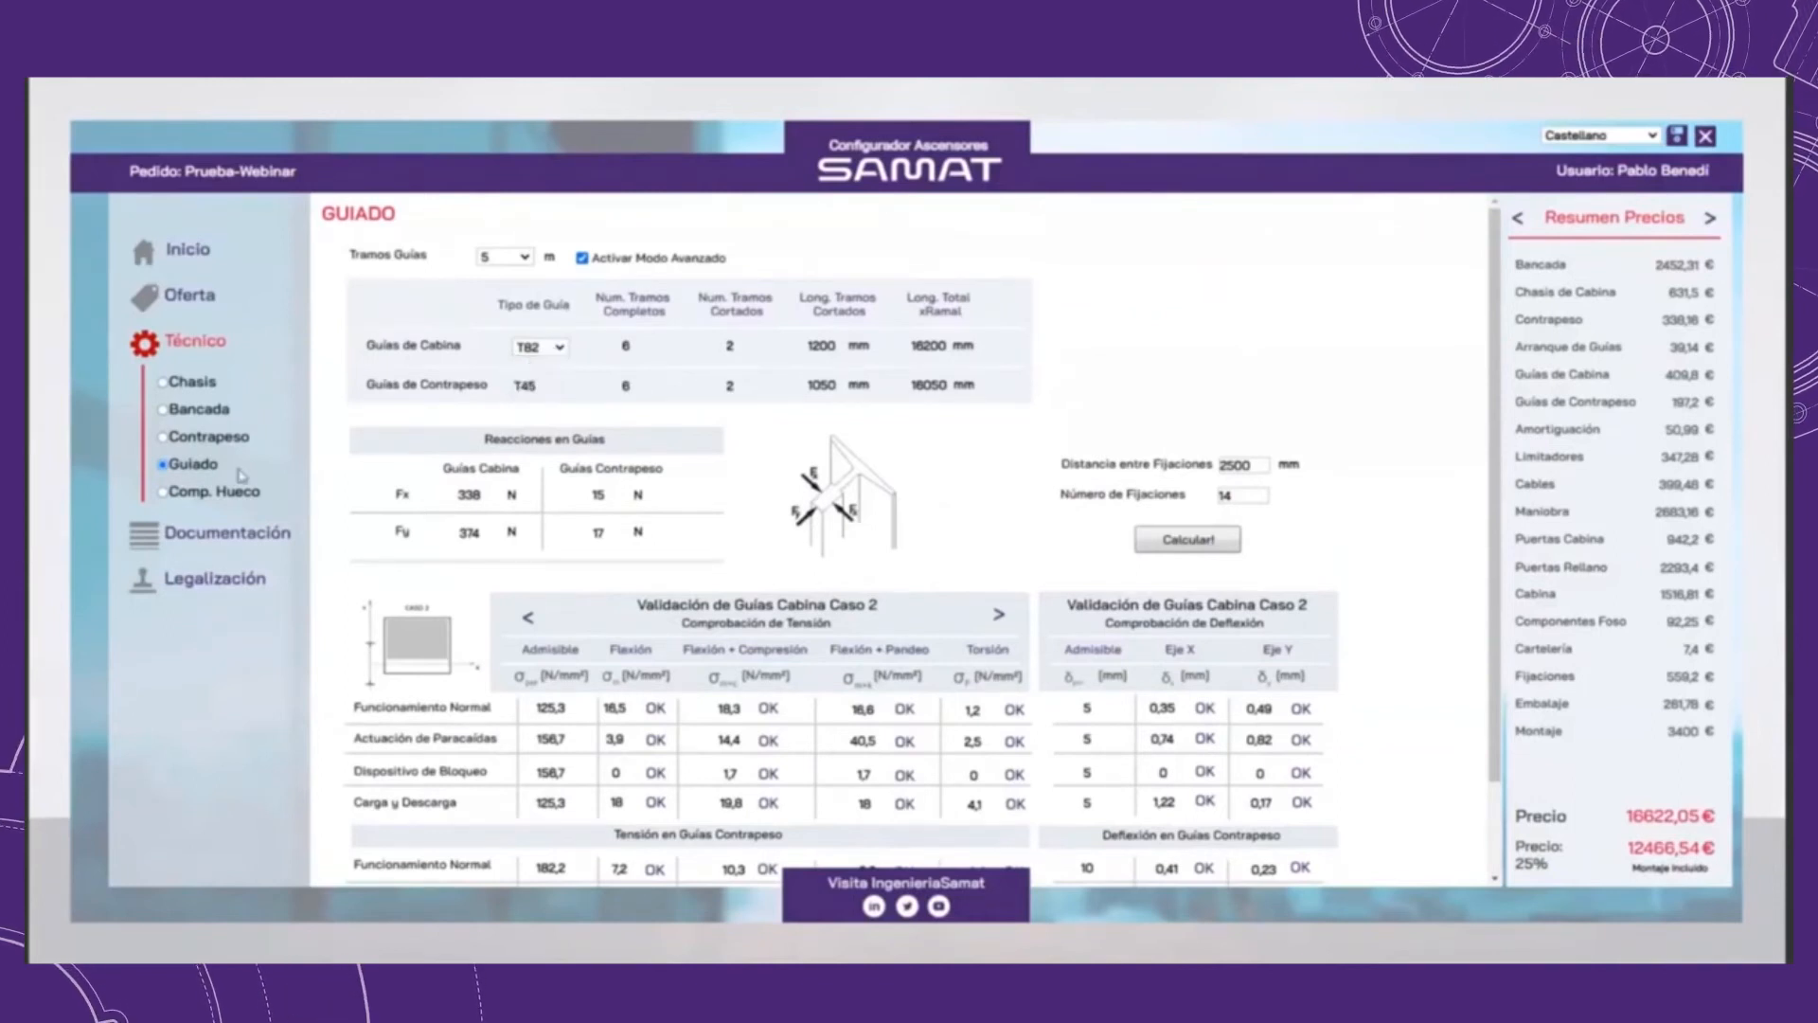
Step: Review the shaft anchoring and buffer options in the shaft components, keeping Ladrillo and the selected cabin and counterweight buffers
click(165, 492)
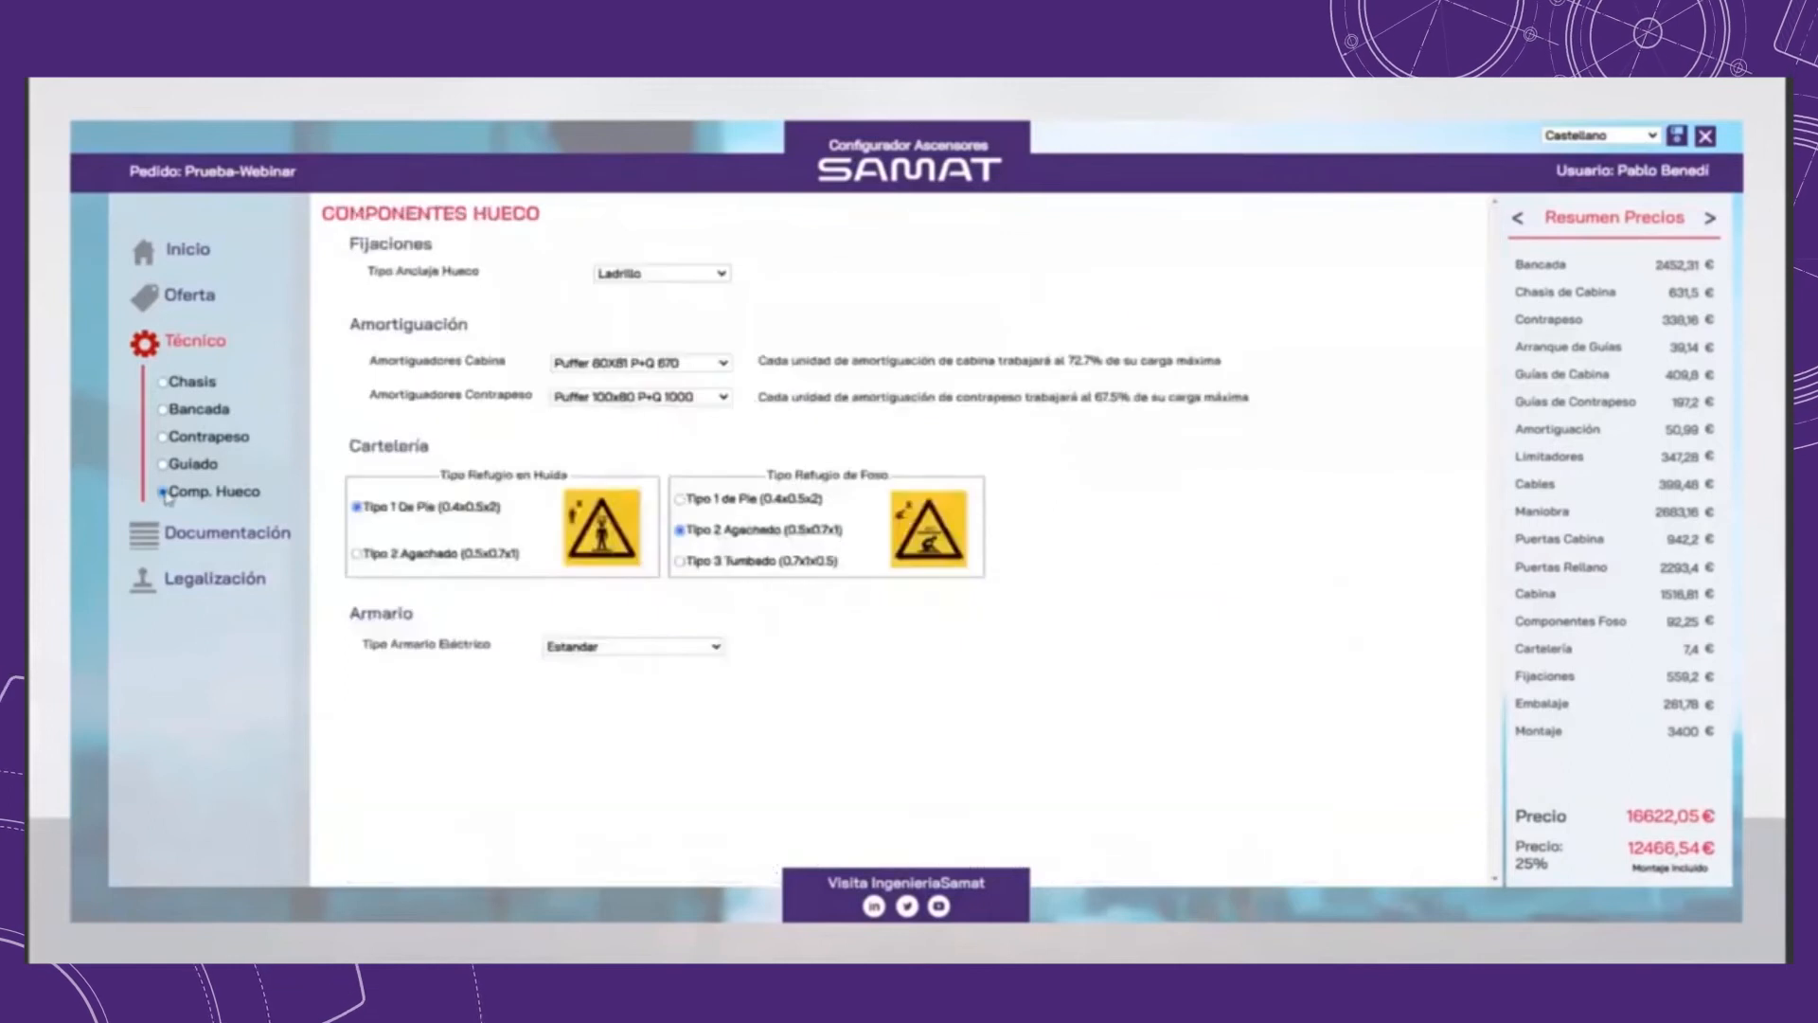
click(708, 277)
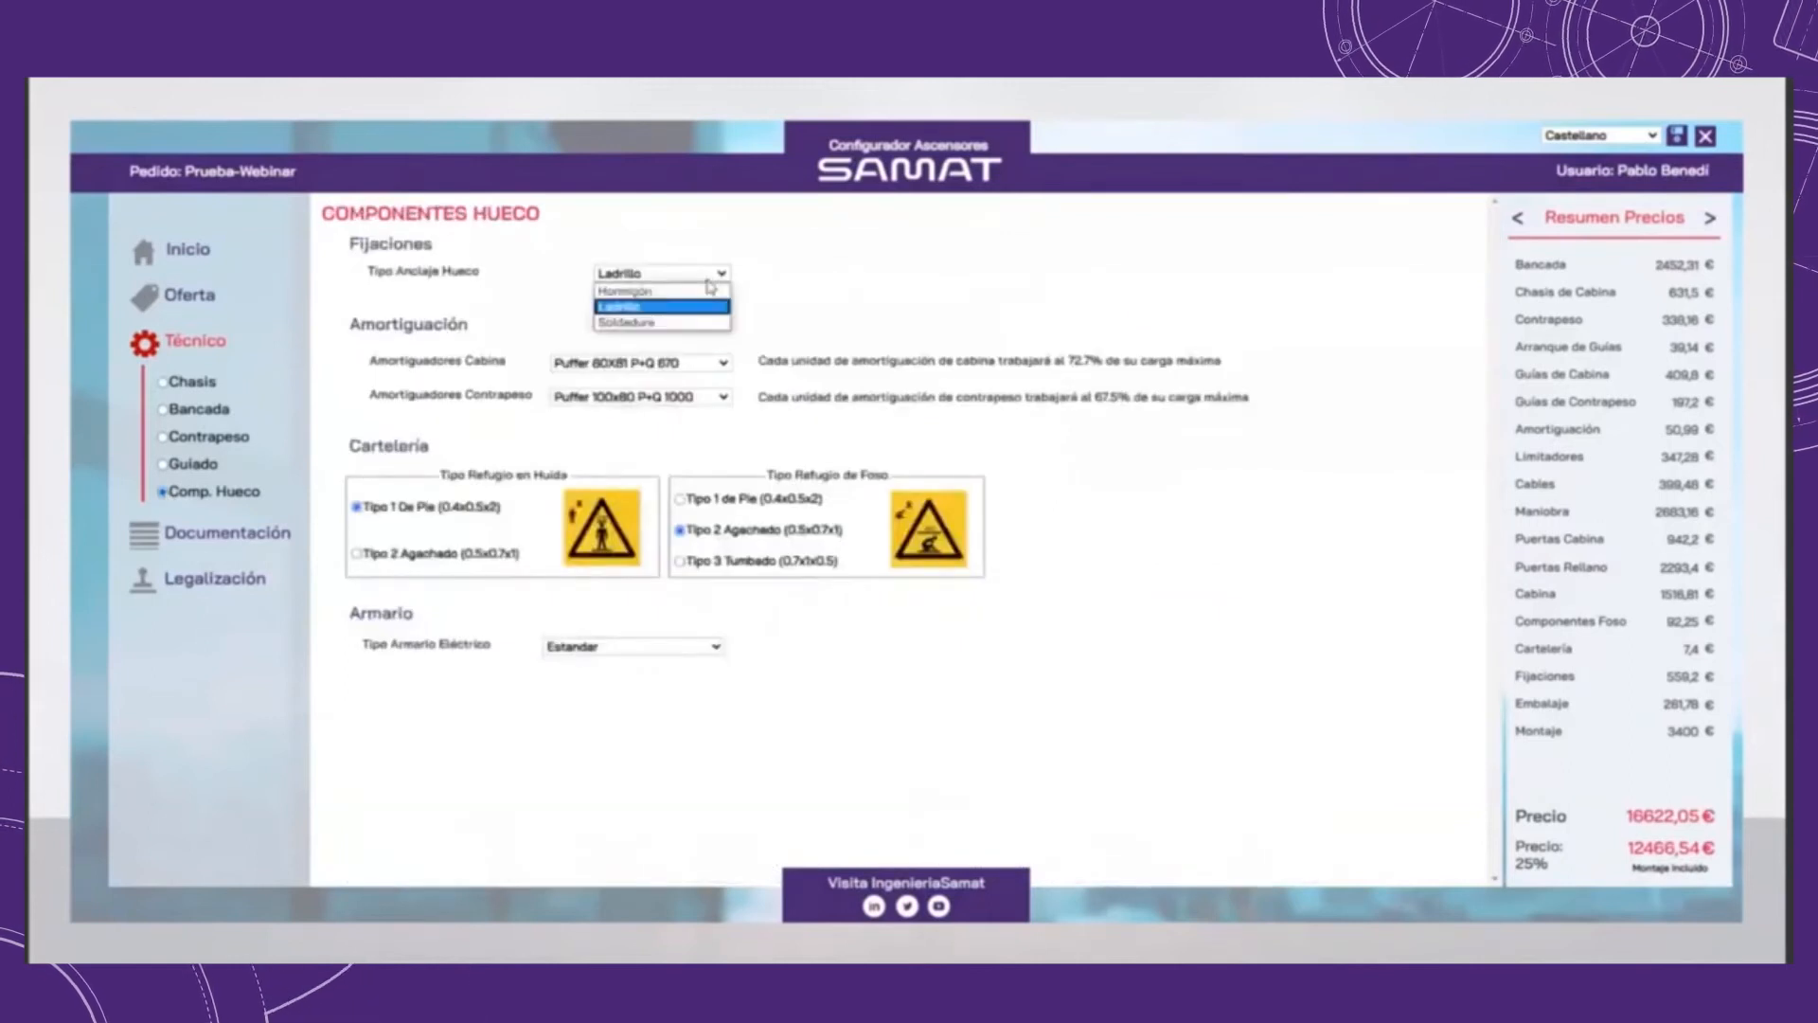
click(706, 277)
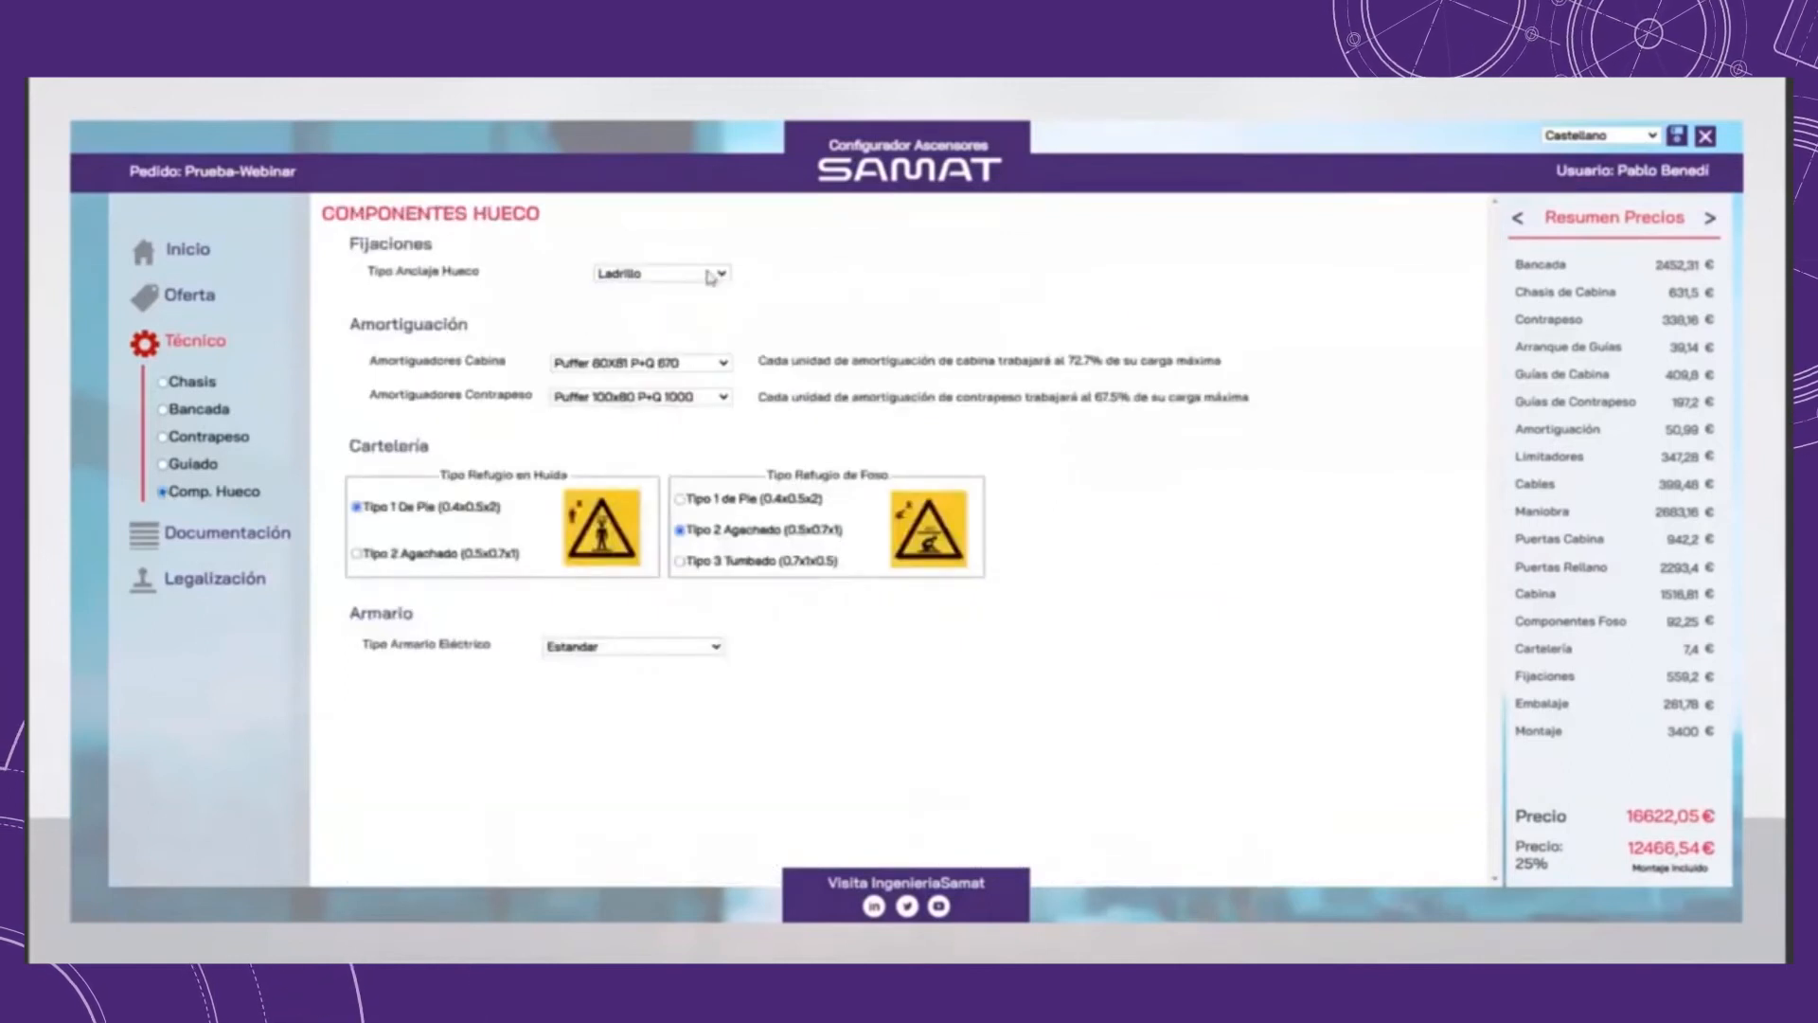
click(719, 365)
click(720, 365)
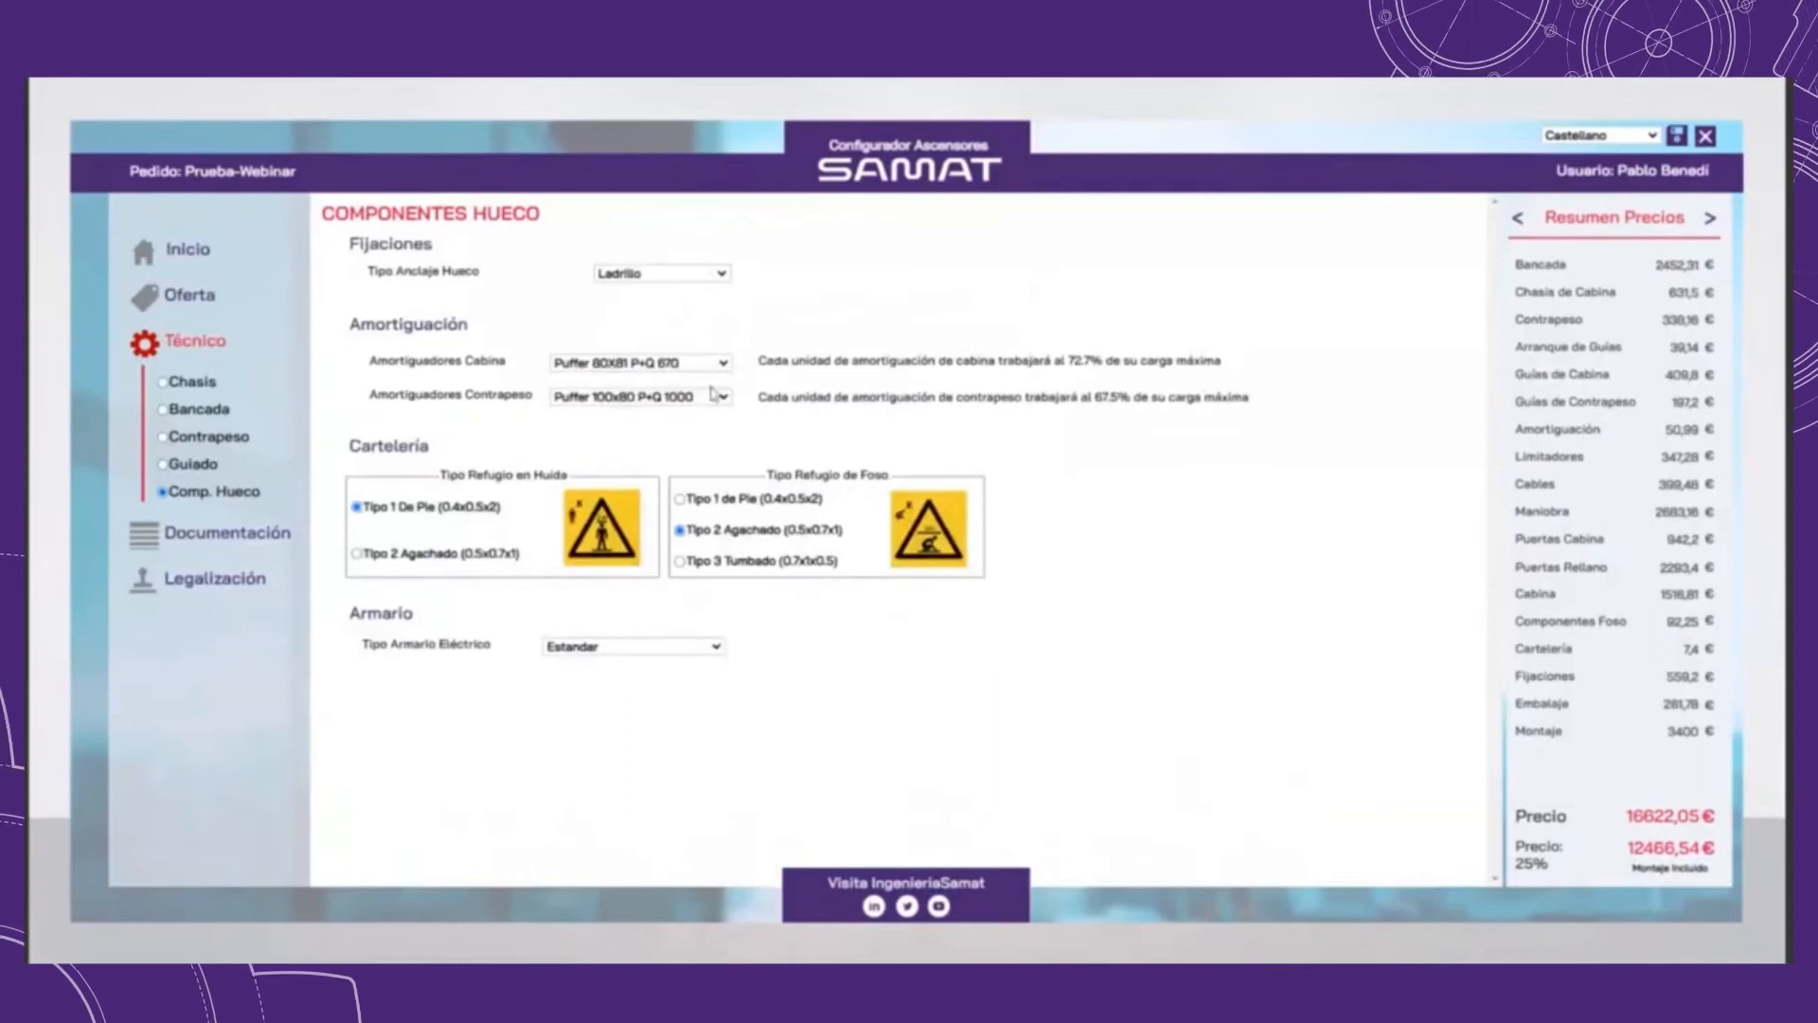
click(720, 395)
click(712, 413)
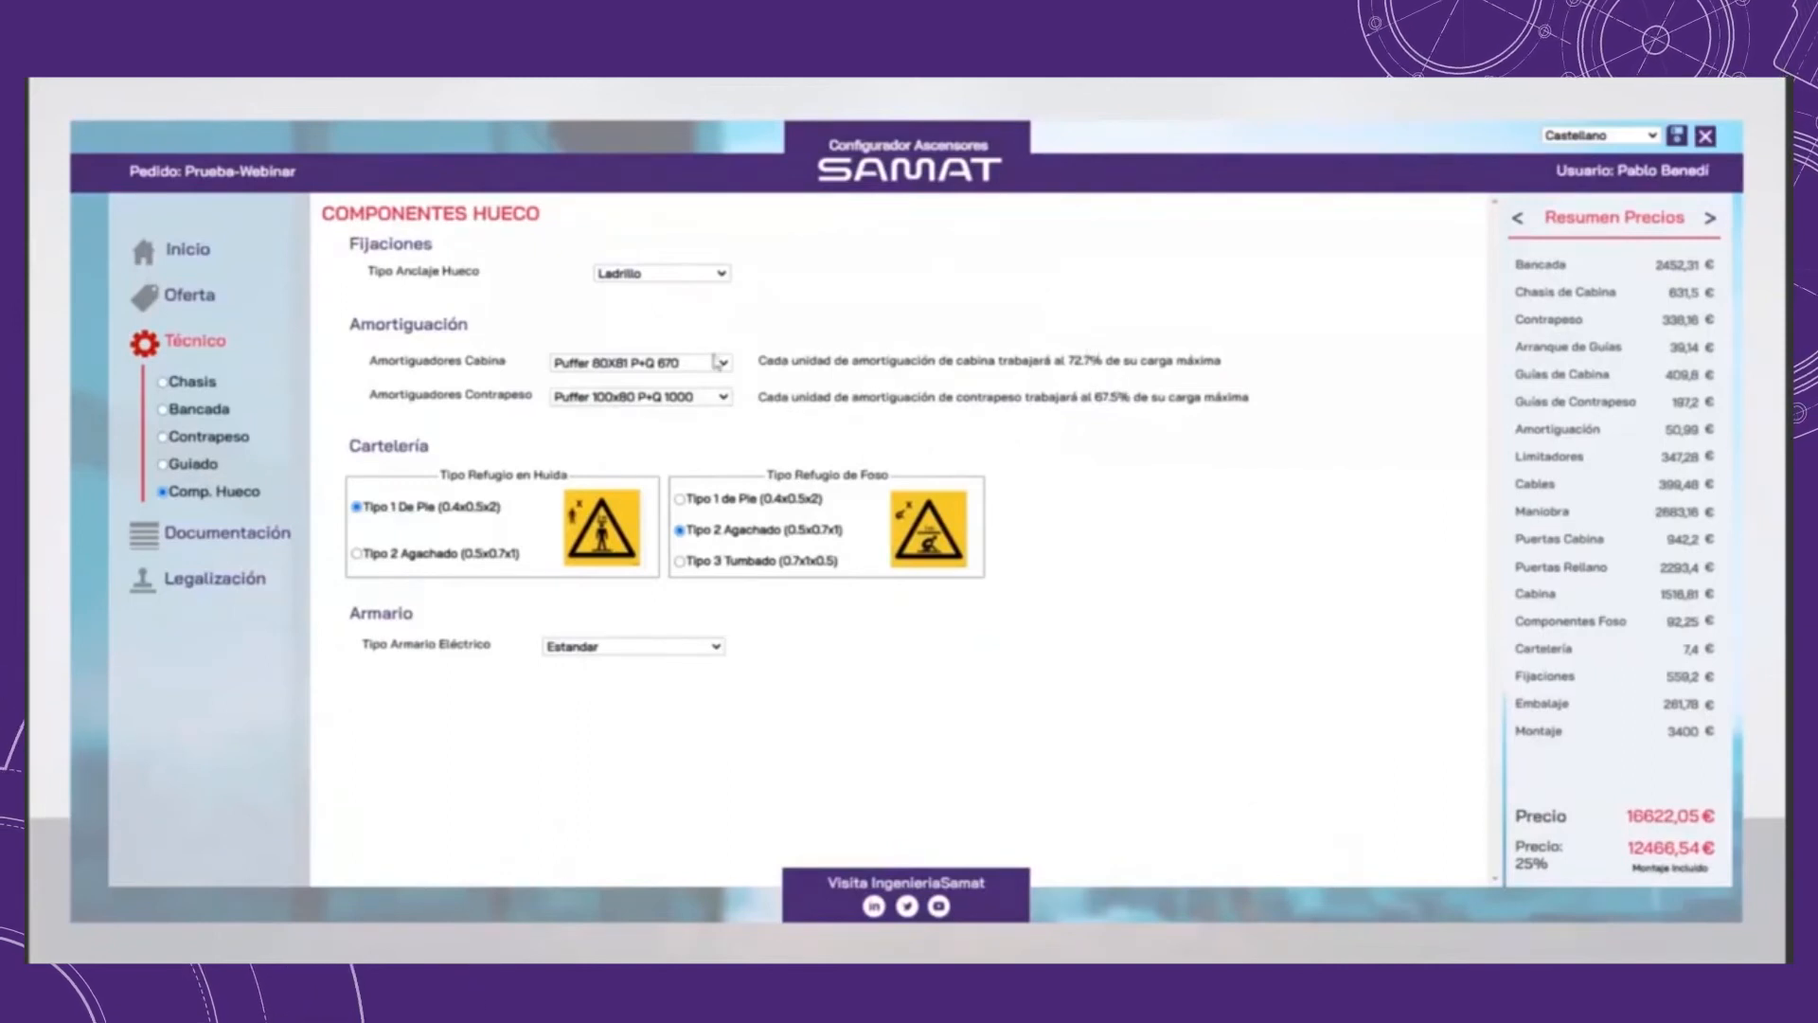
Step: Set the headroom refuge to Tipo 2 Agachado, keep the pit refuge at Tipo 2 Agachado, and choose the Ultrareducido electrical cabinet
click(474, 561)
click(703, 502)
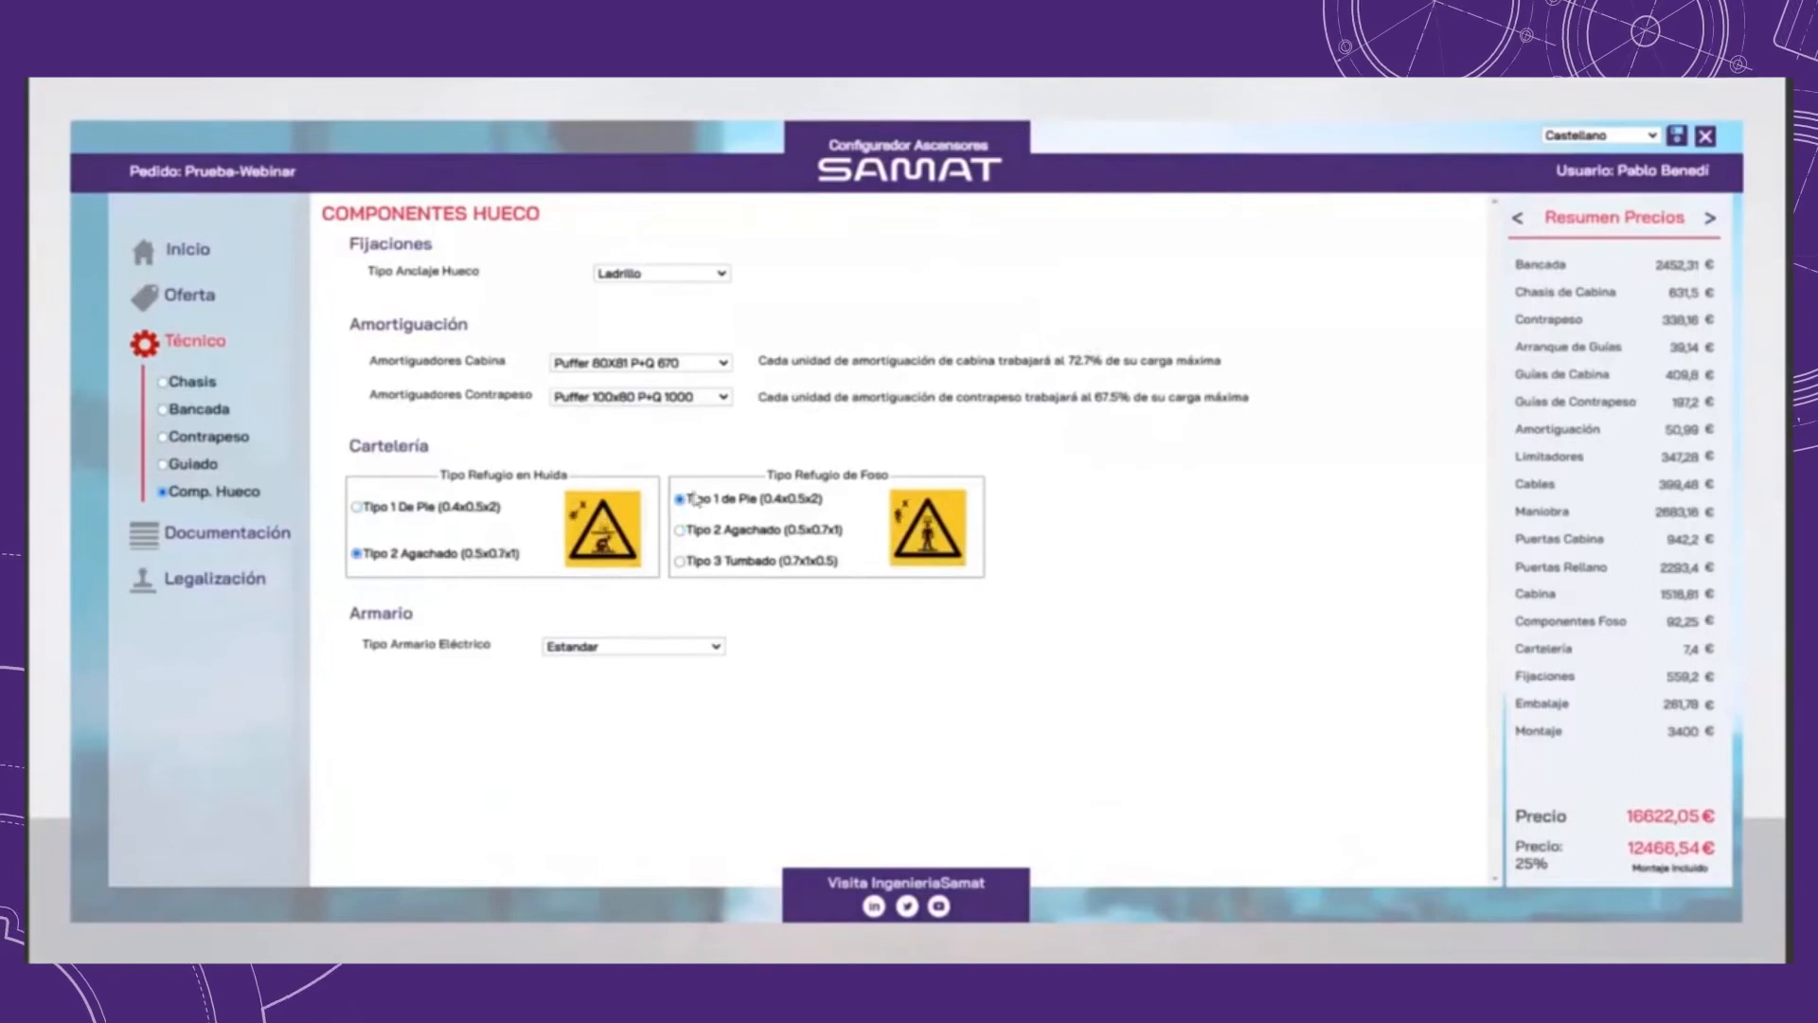
click(769, 539)
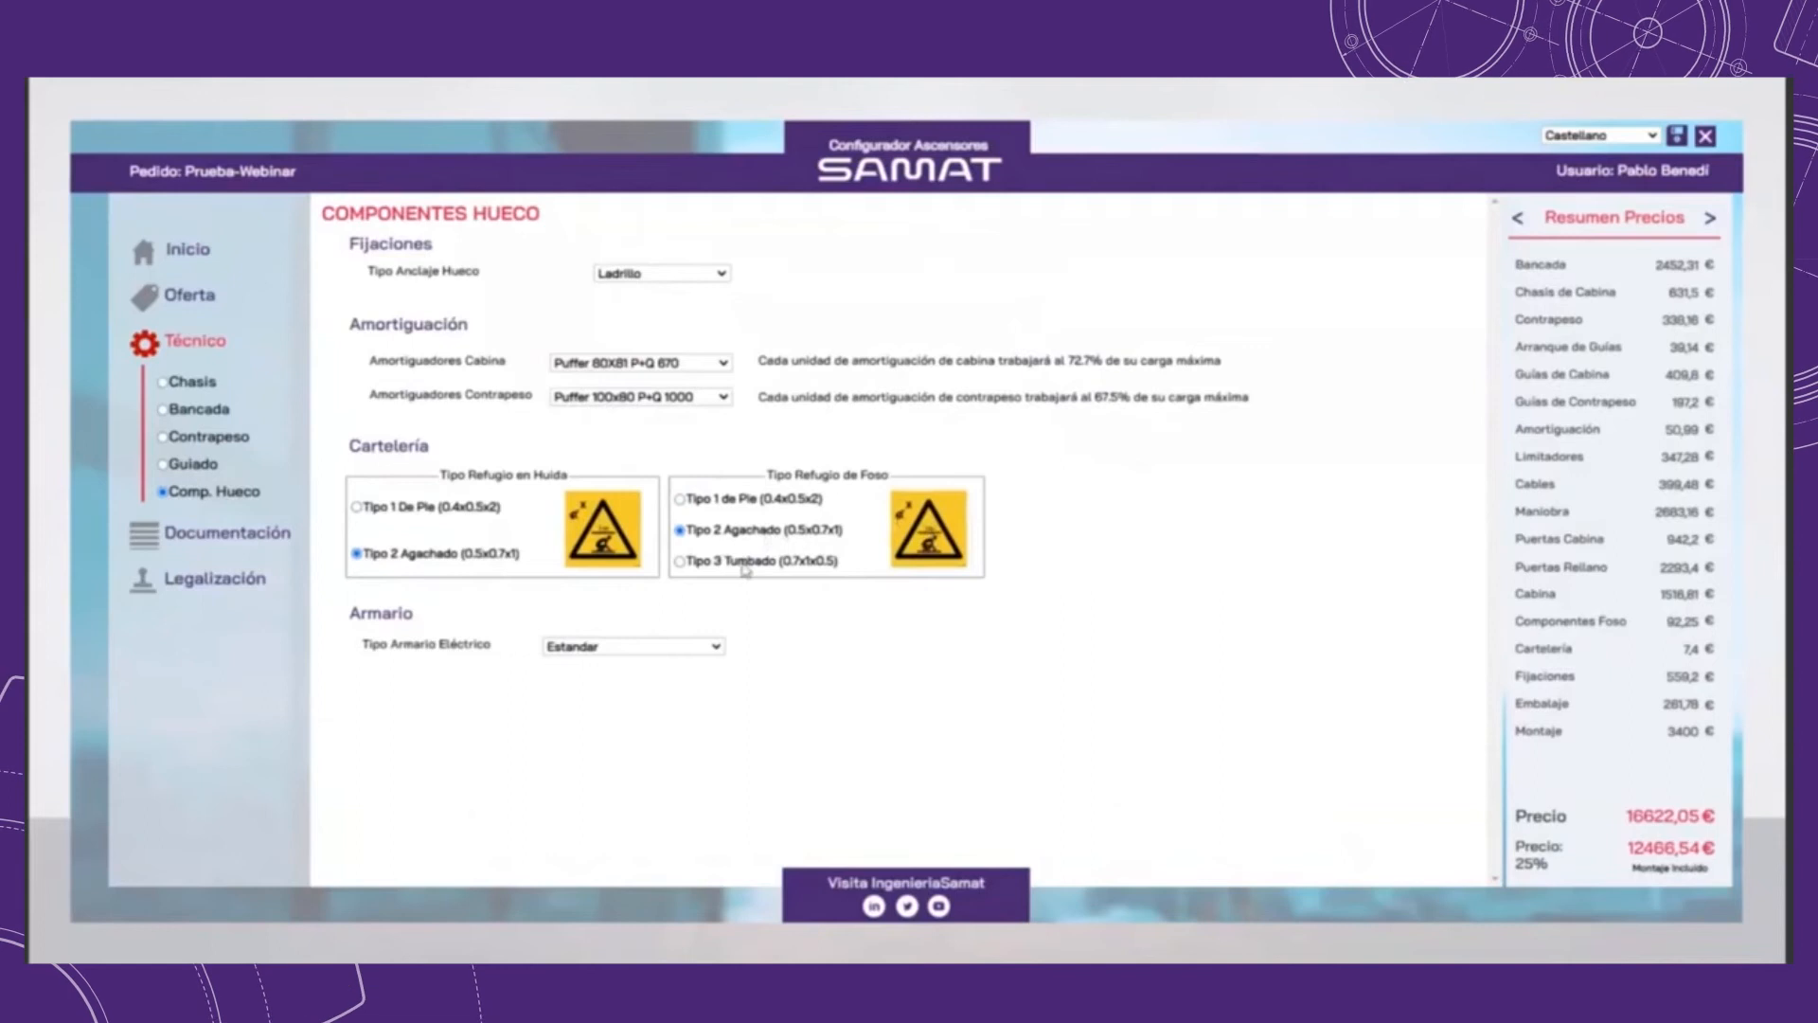
click(745, 564)
click(779, 532)
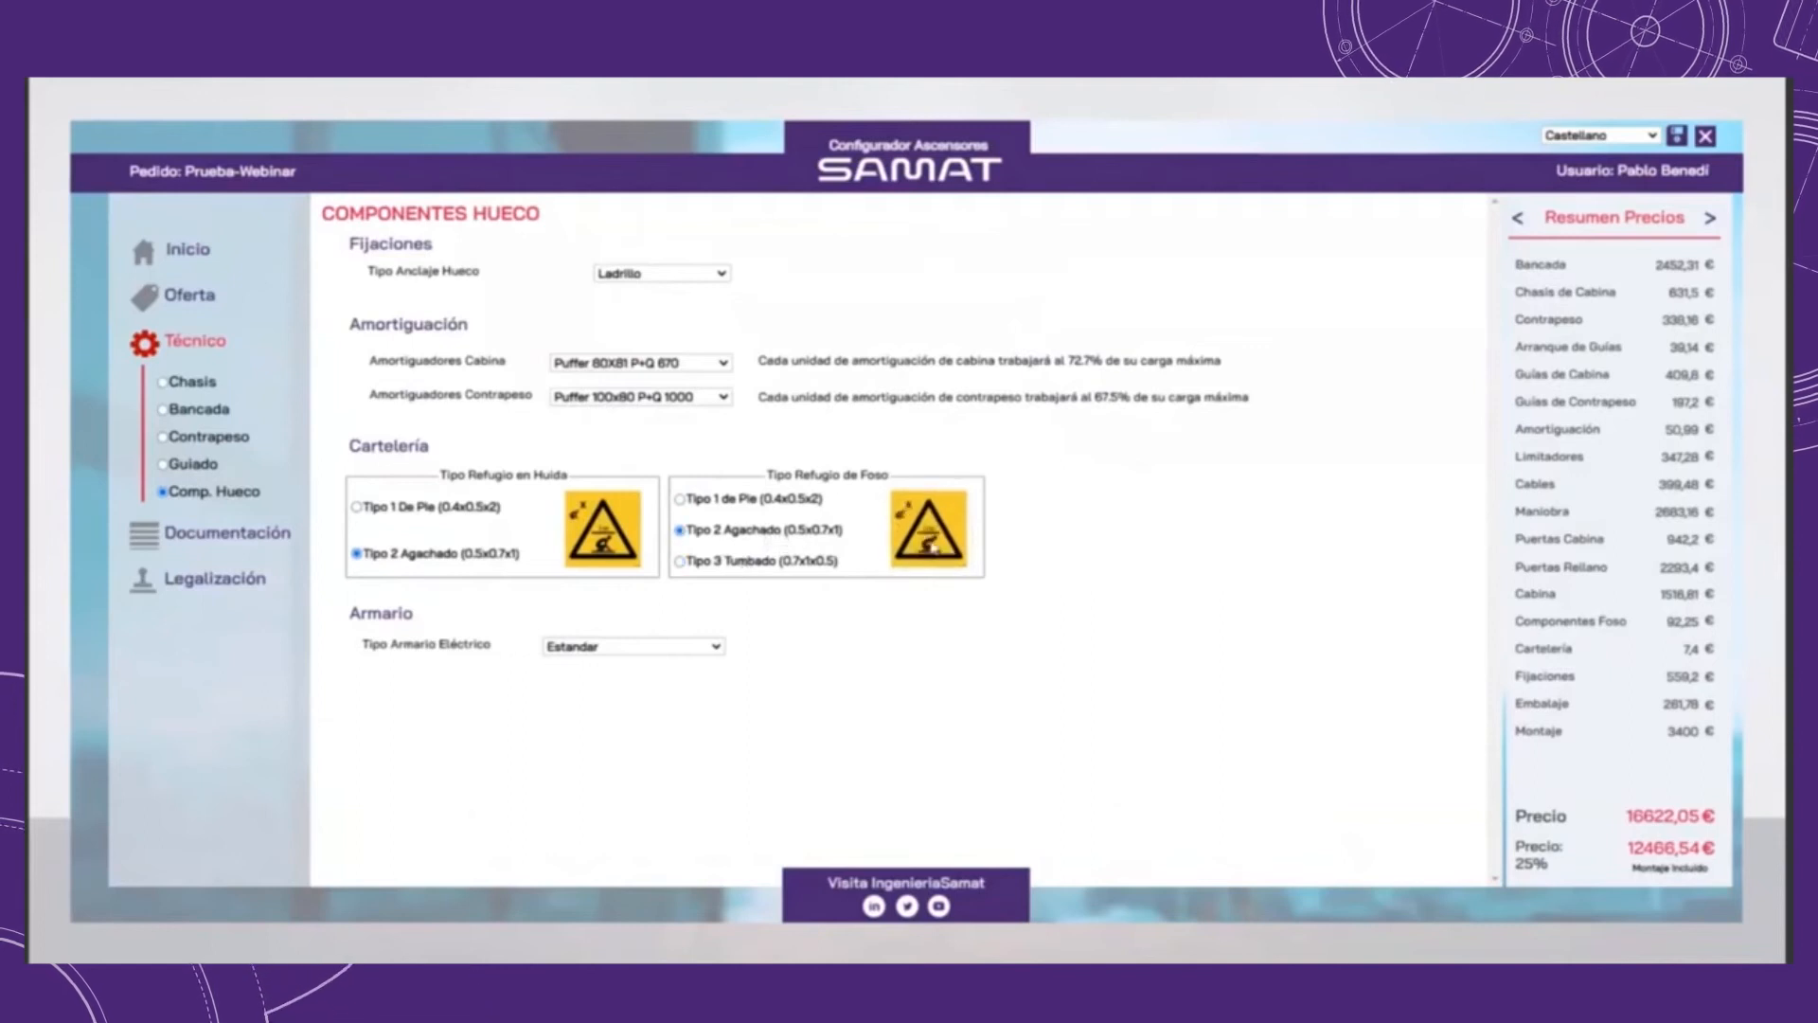
click(628, 647)
click(586, 680)
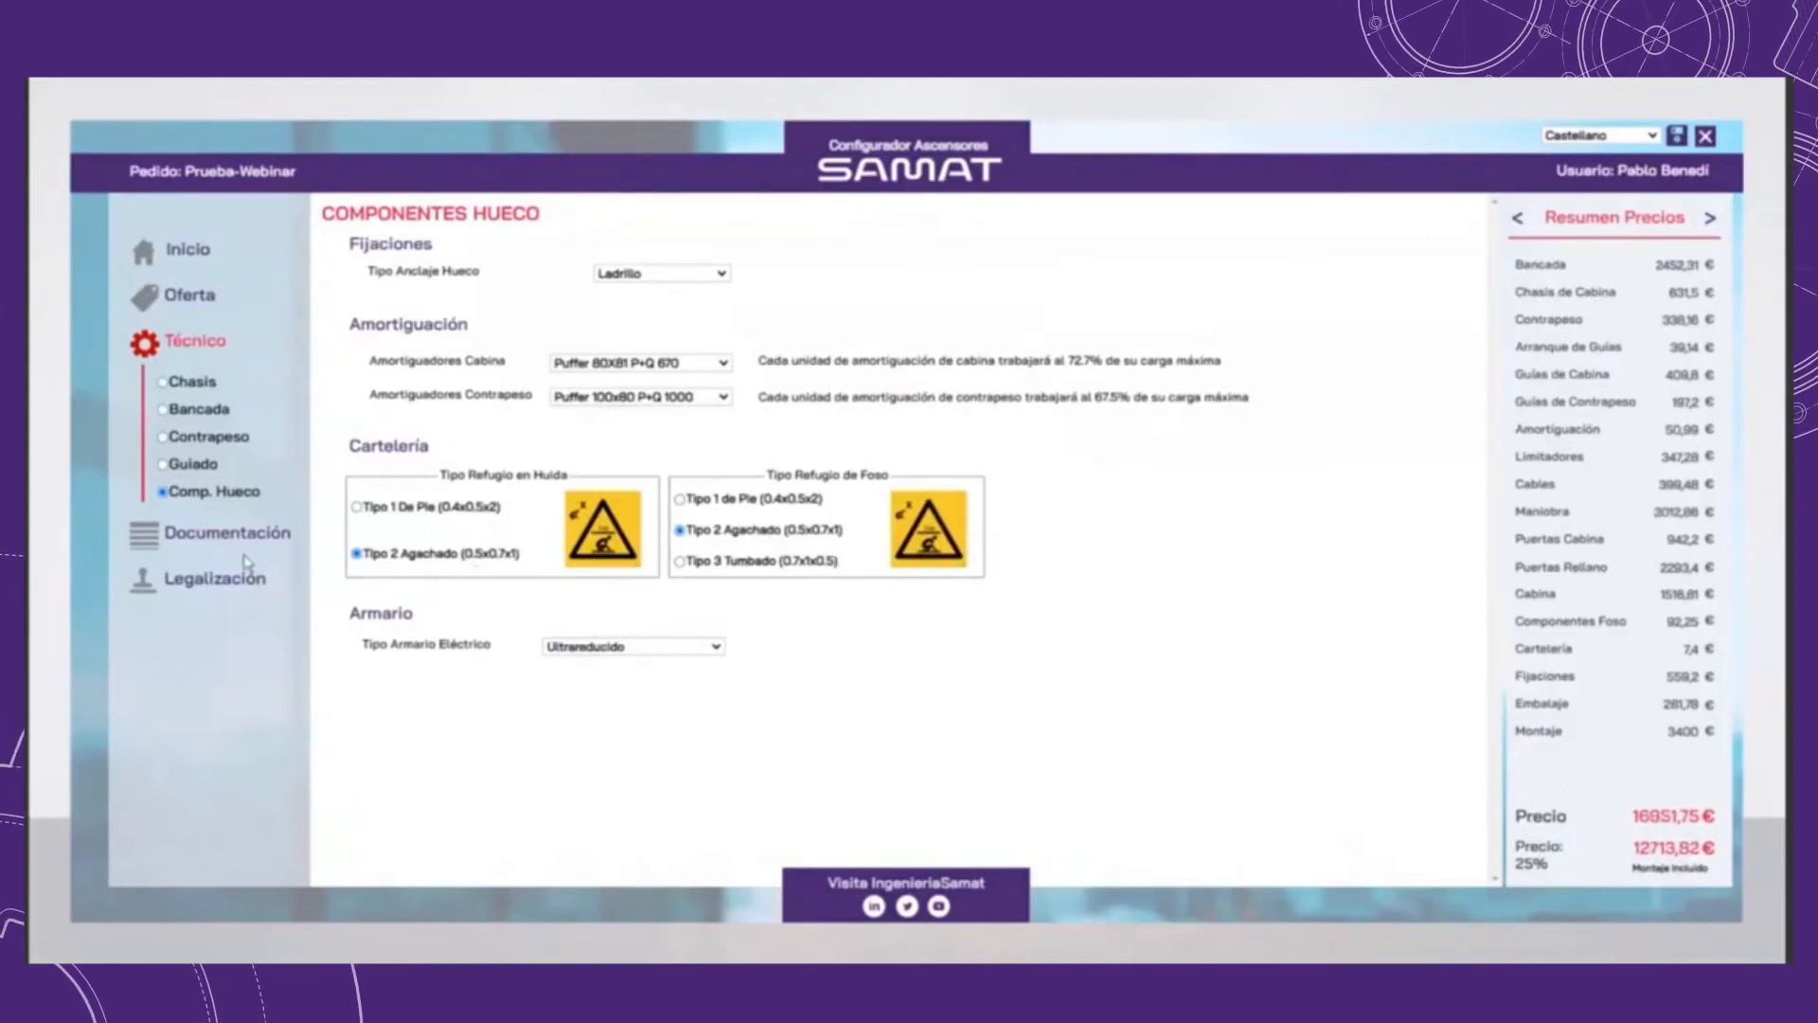
Step: Open the materials list in the documentation section and switch it to show Plazos Entrega
click(156, 538)
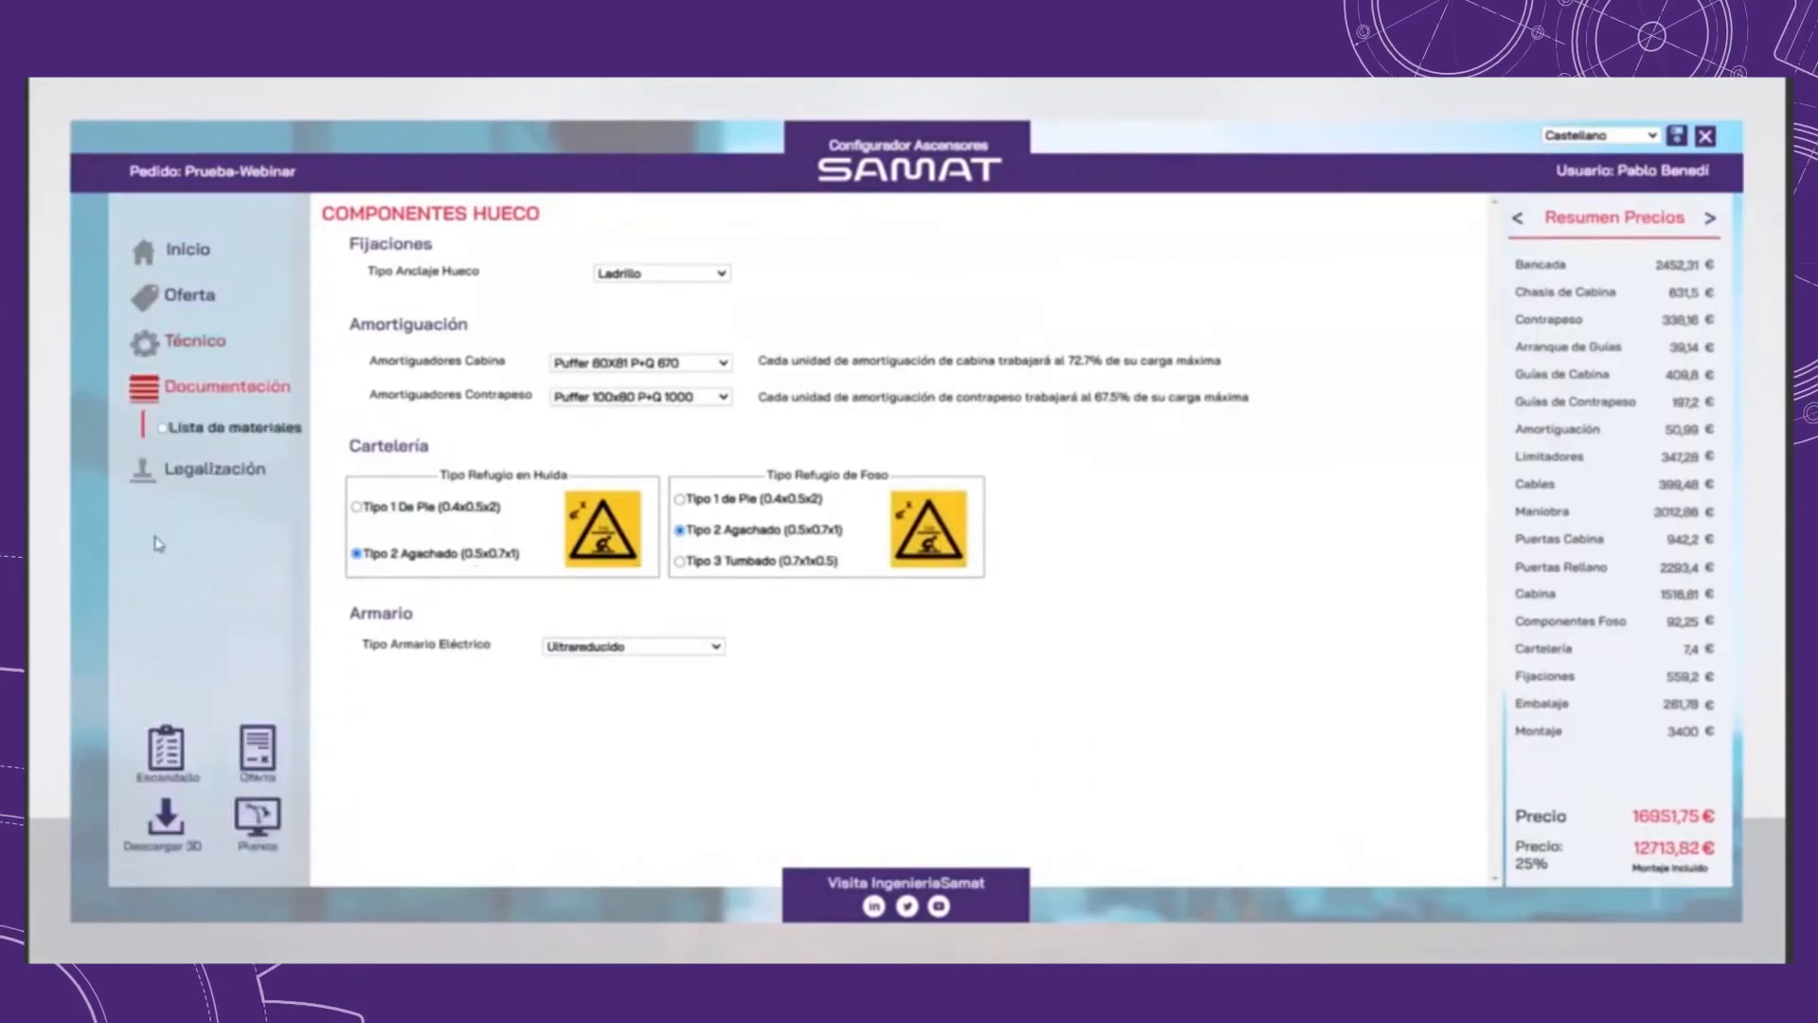
click(185, 430)
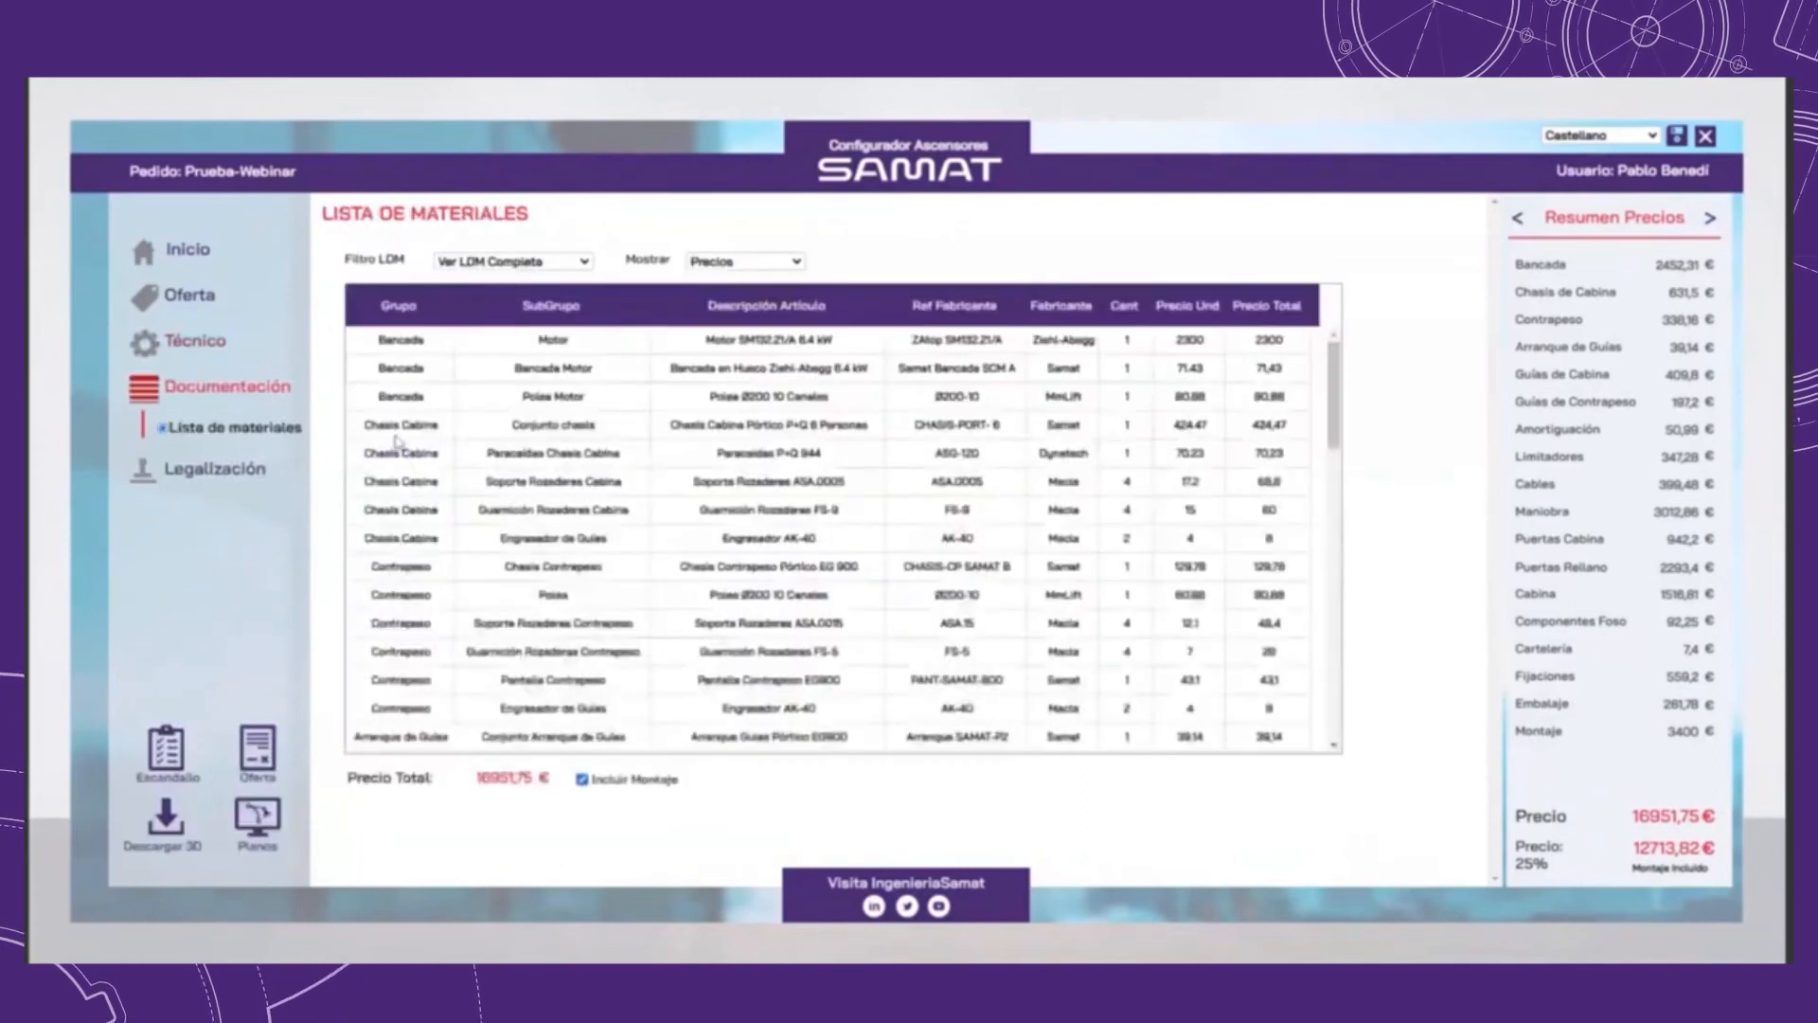
mouse_move(1333, 384)
mouse_down()
mouse_move(1326, 582)
mouse_move(1332, 395)
mouse_up()
click(745, 262)
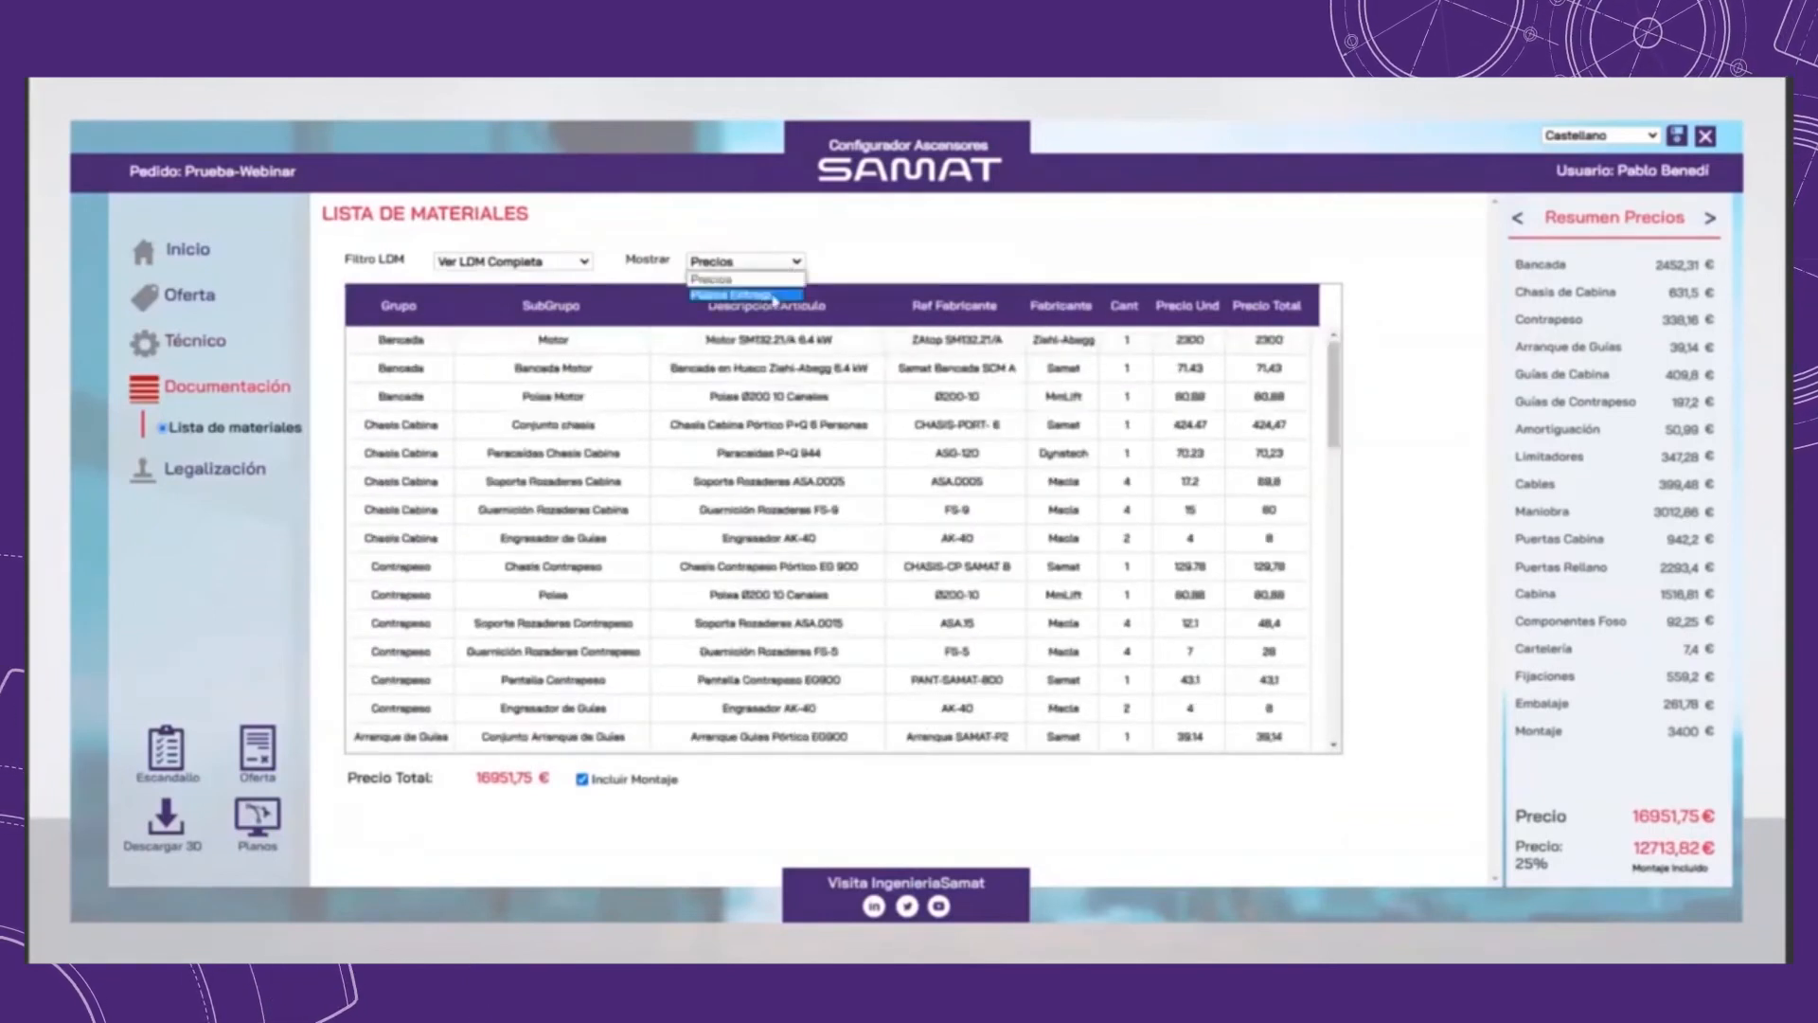
click(720, 288)
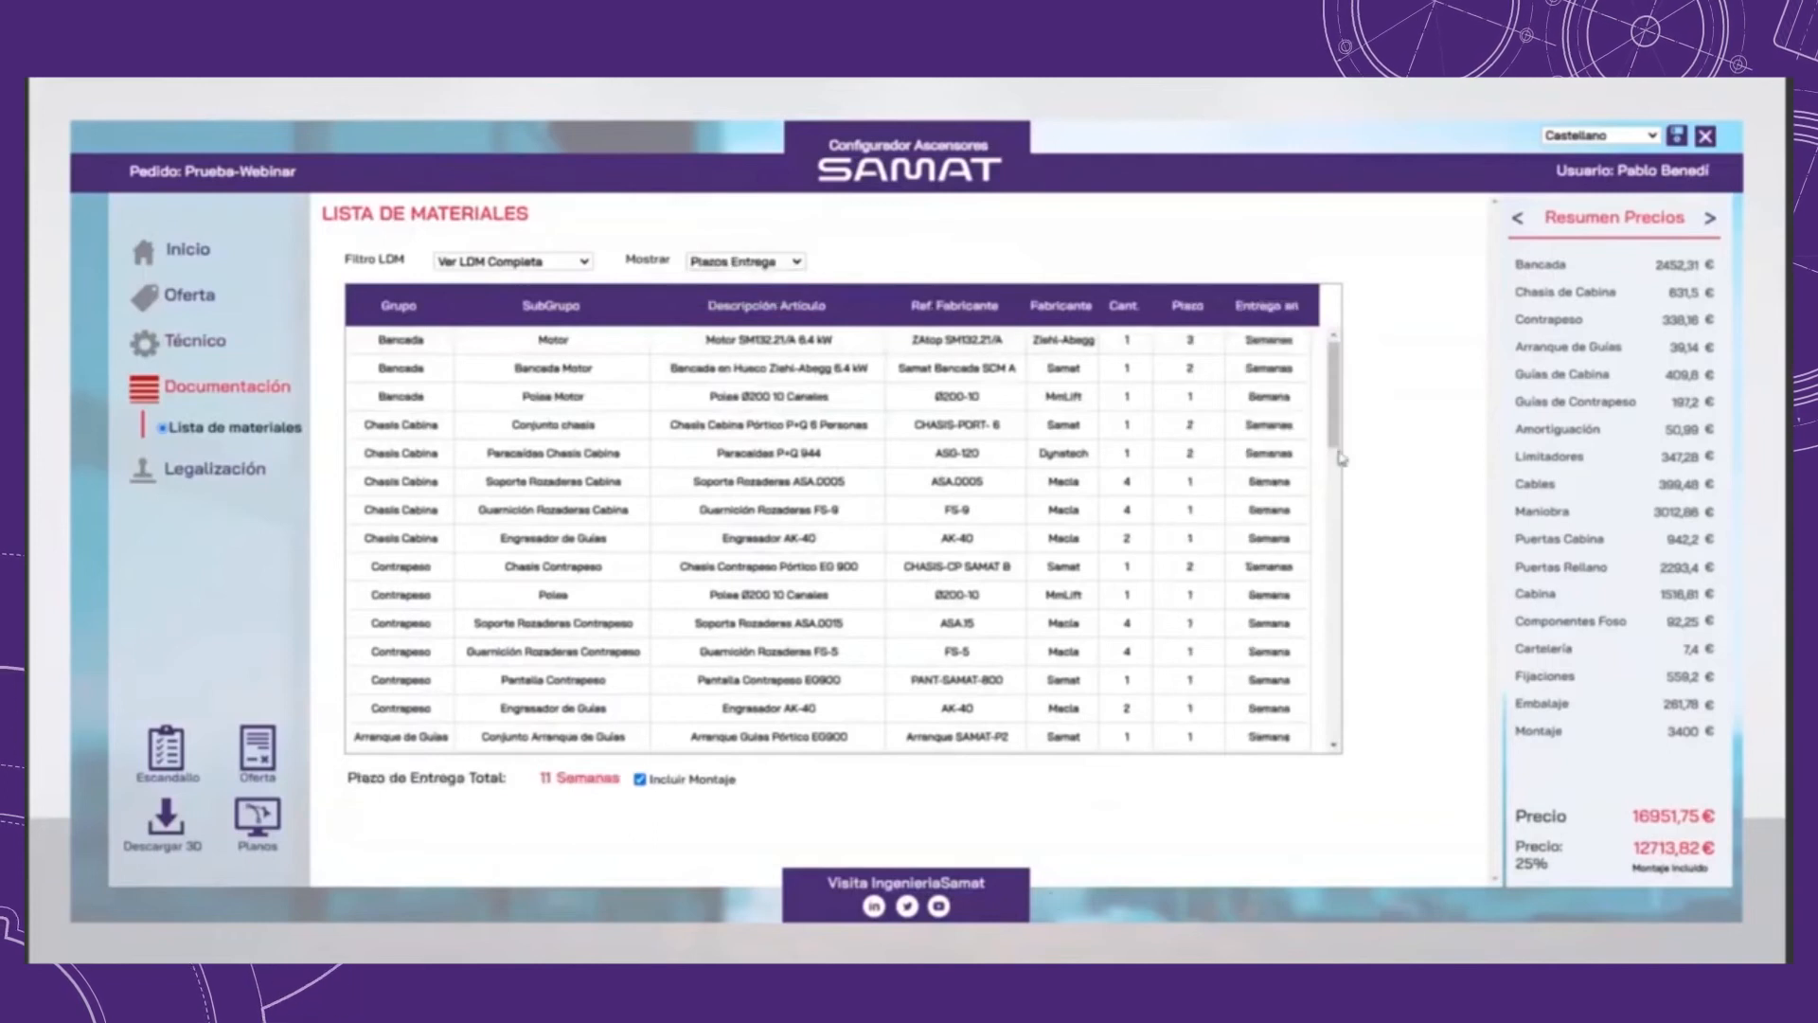
drag(1330, 413, 1285, 396)
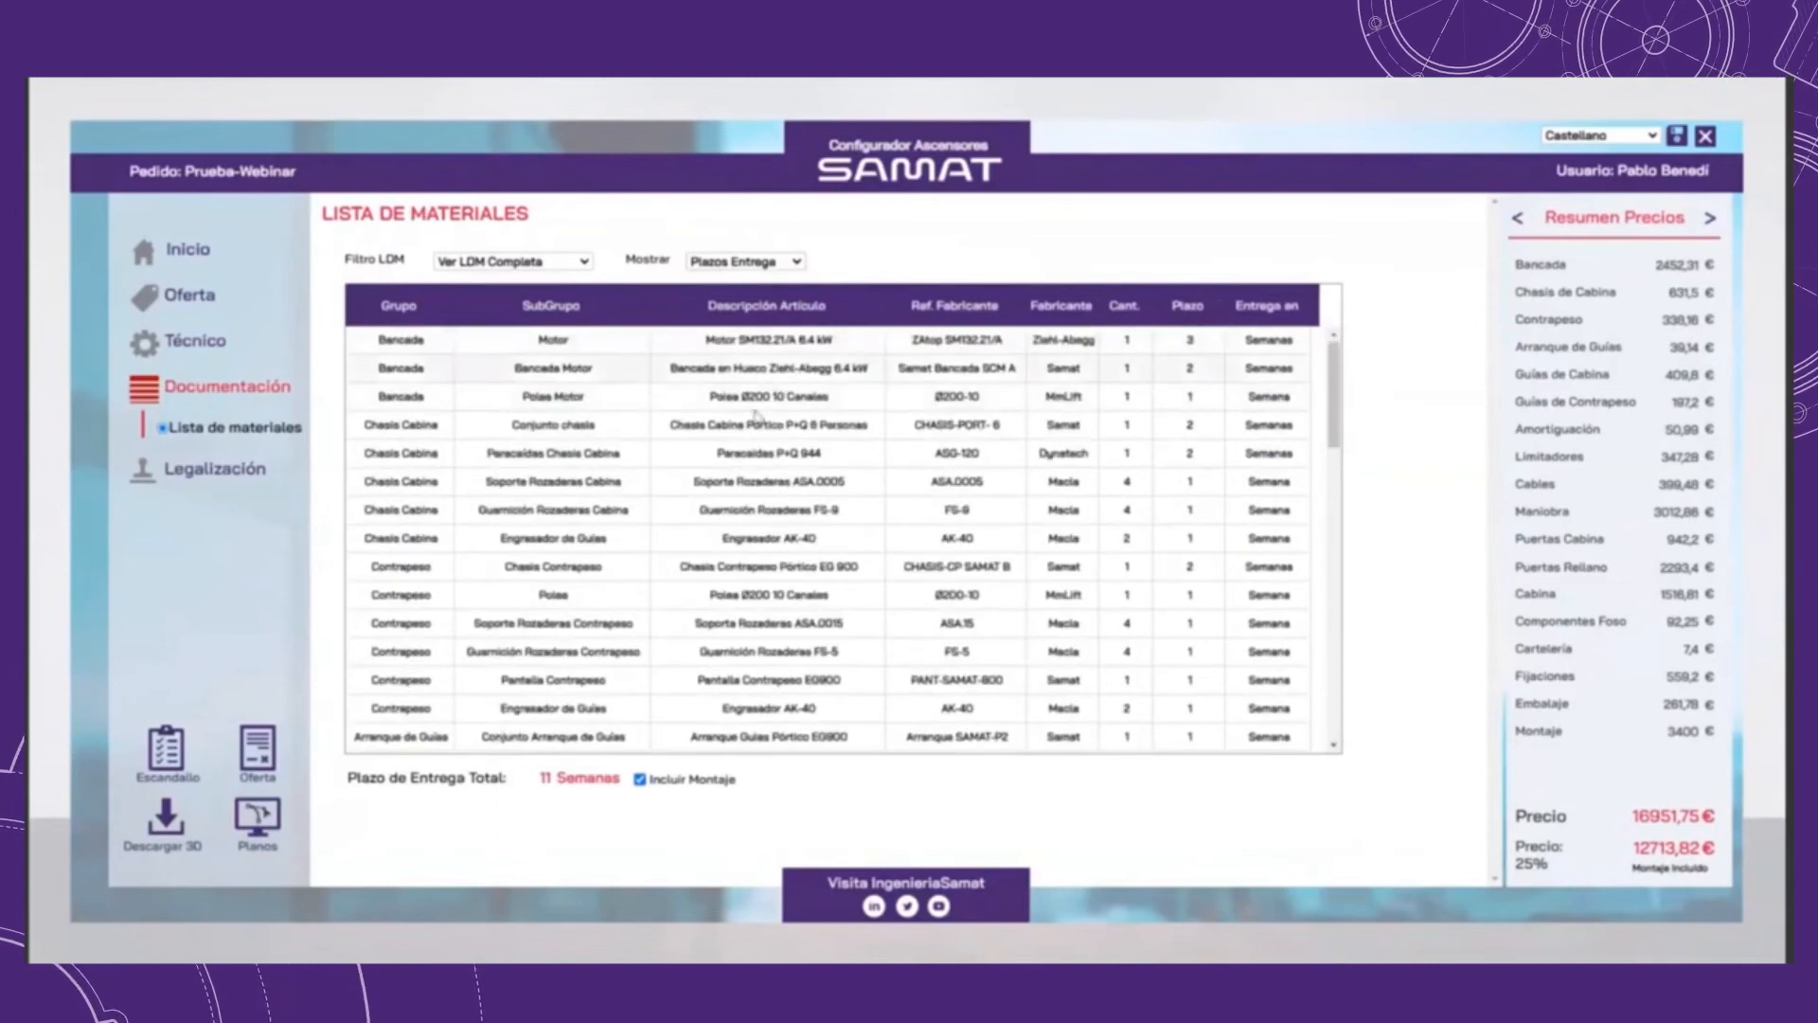
Step: Show Precios in the materials list and compare the total price without and with Incluir Montaje
click(772, 265)
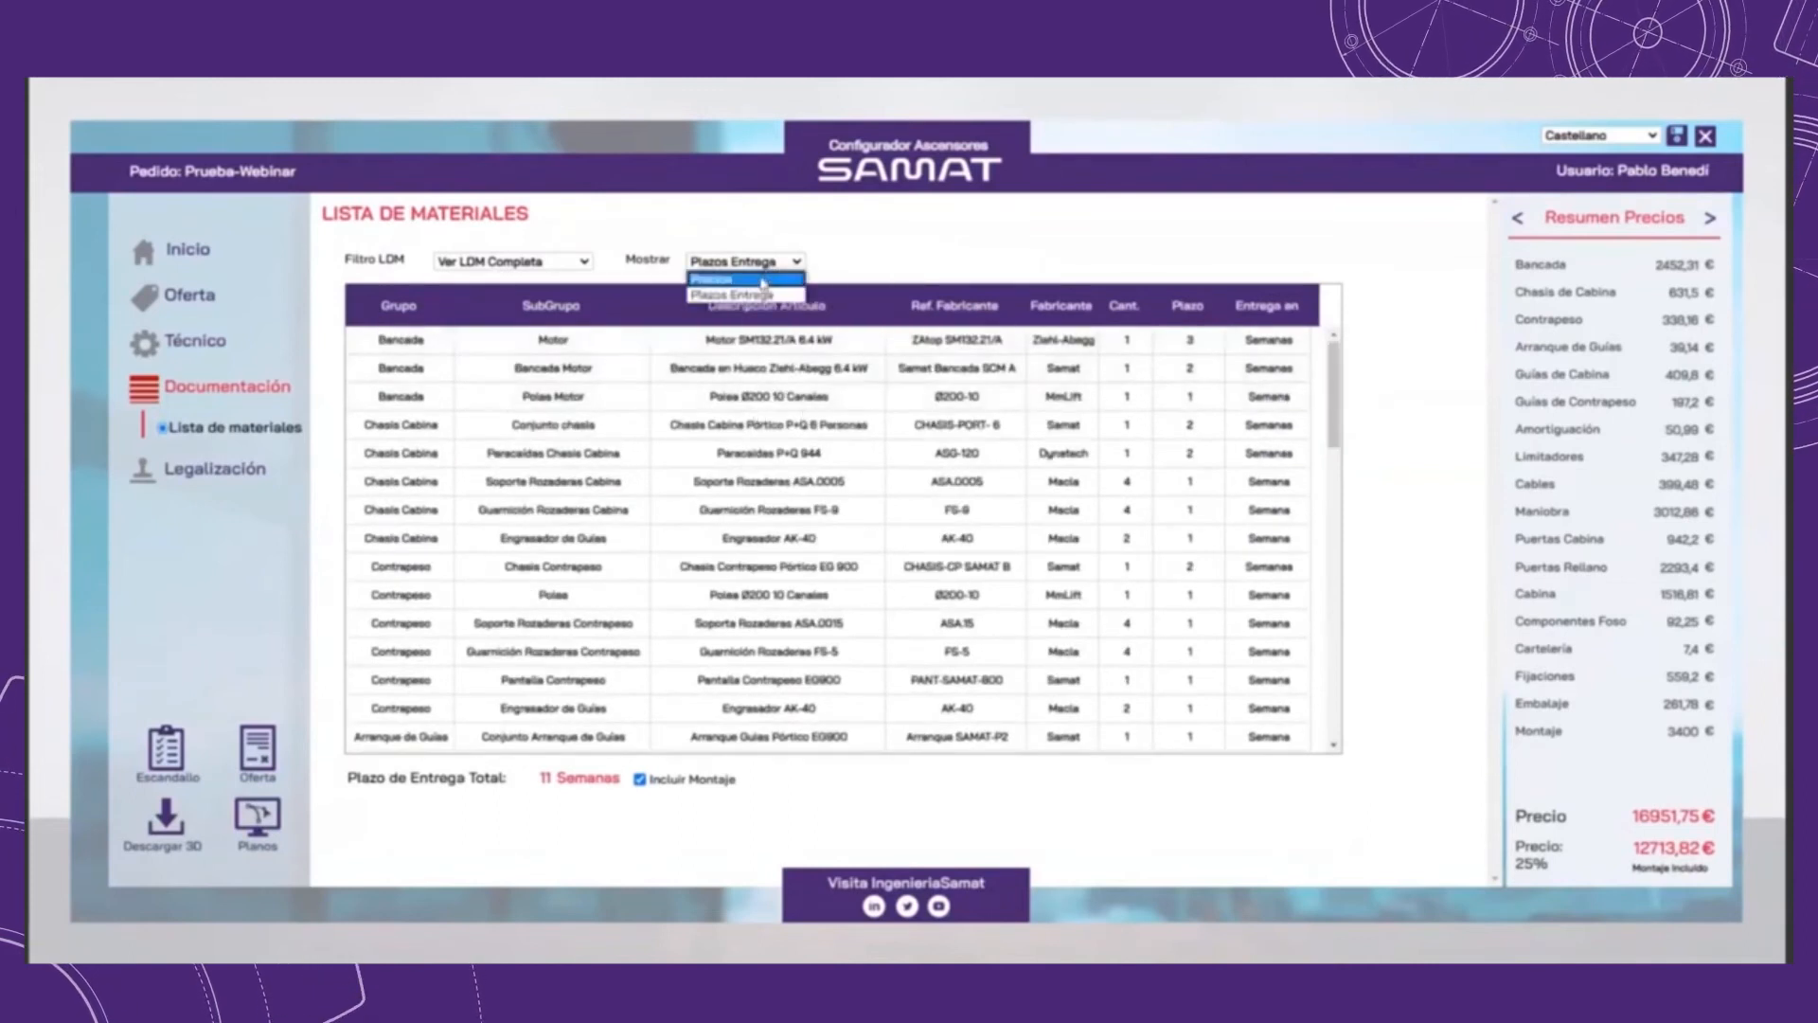
click(763, 280)
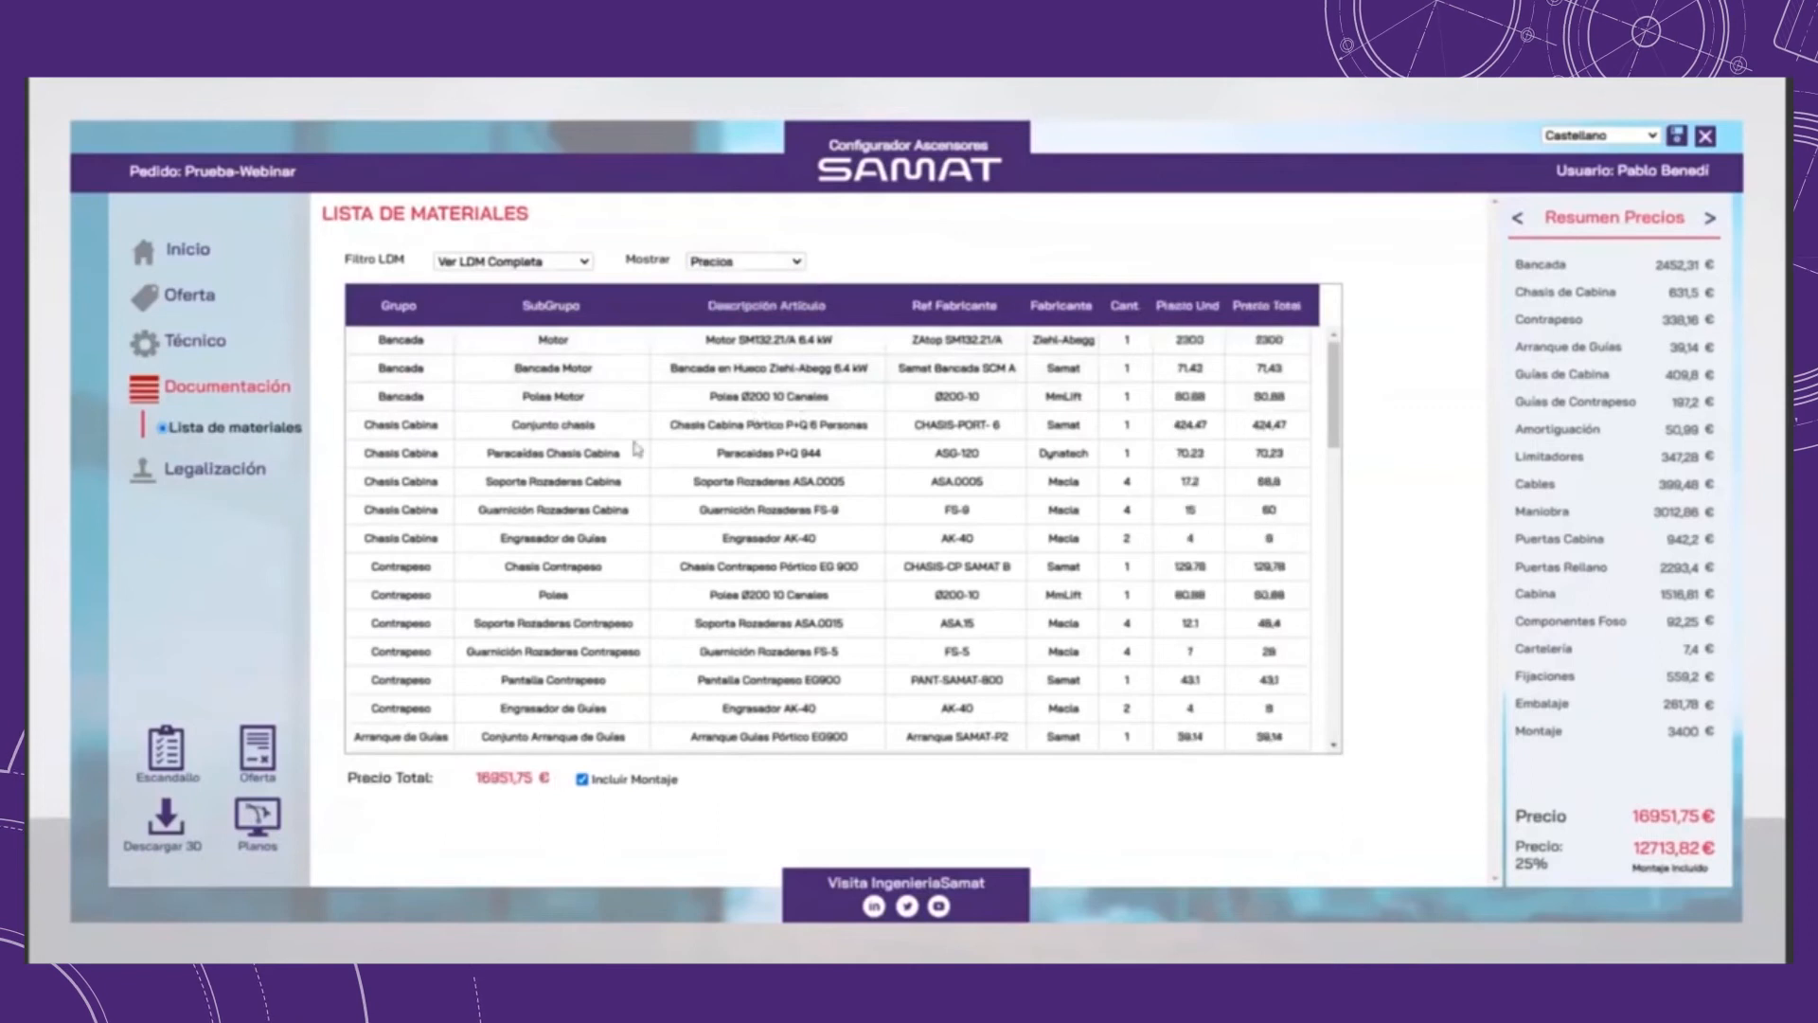
click(582, 780)
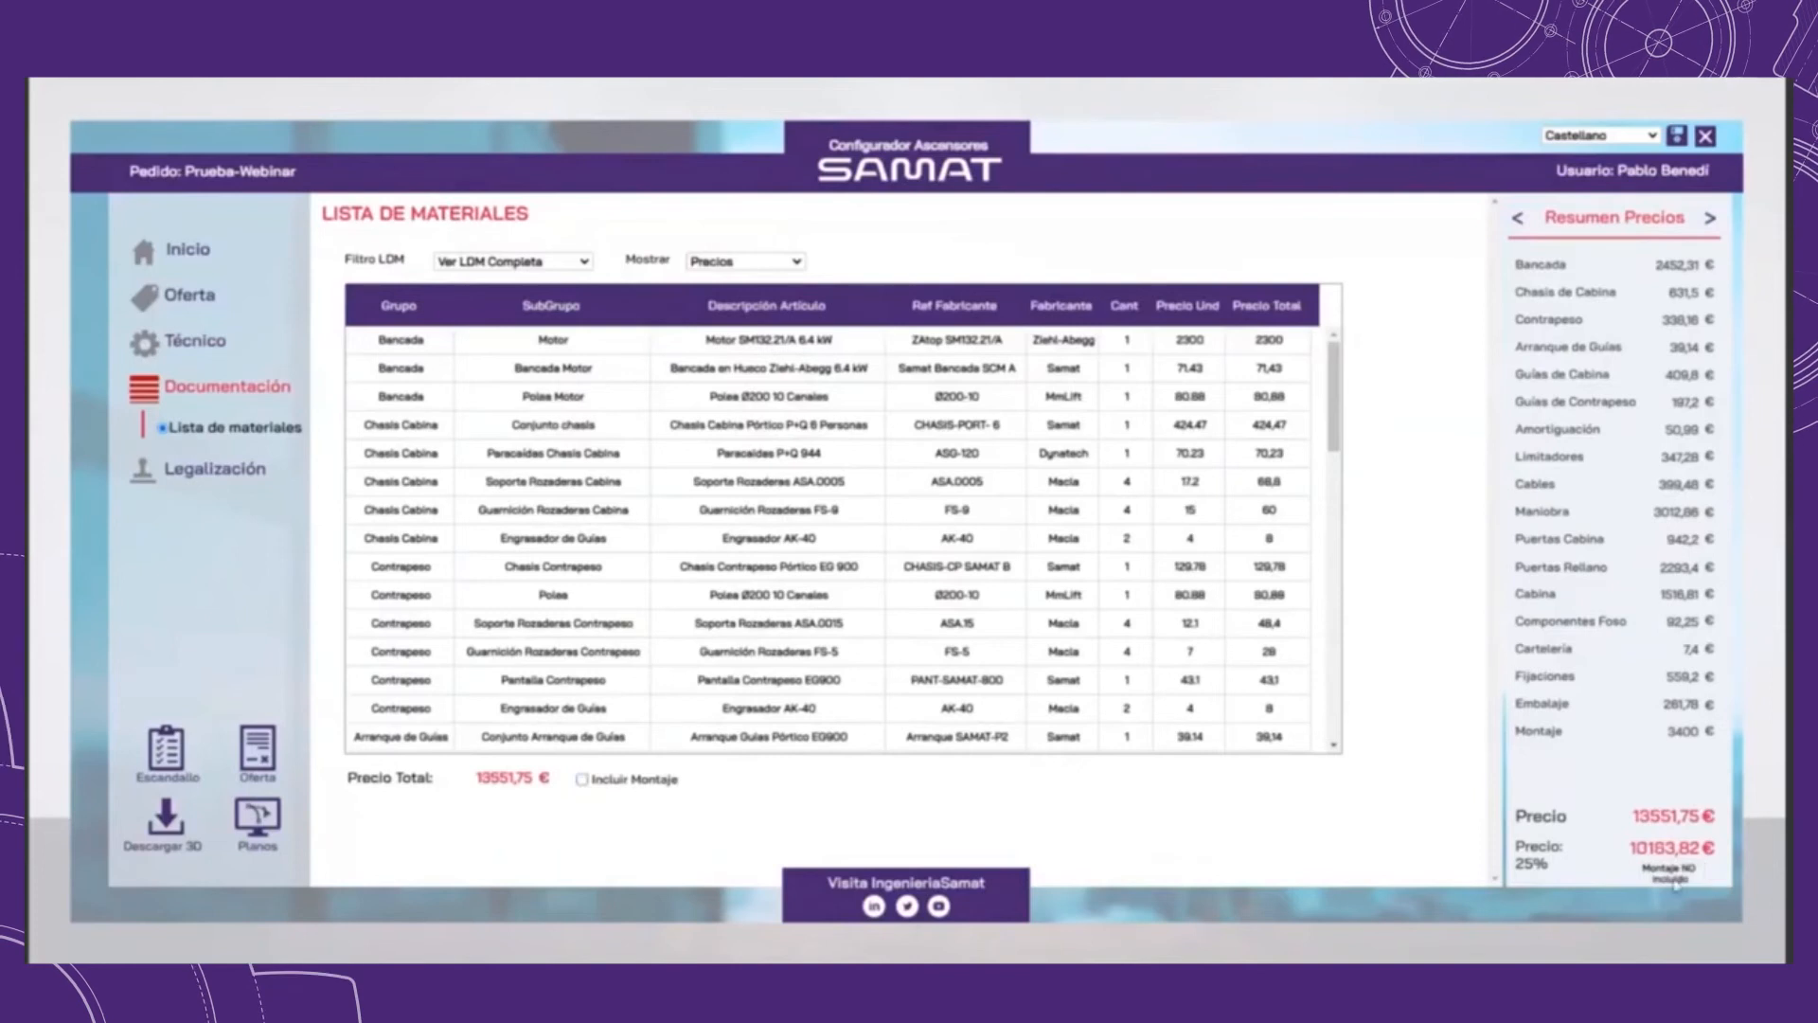
click(582, 780)
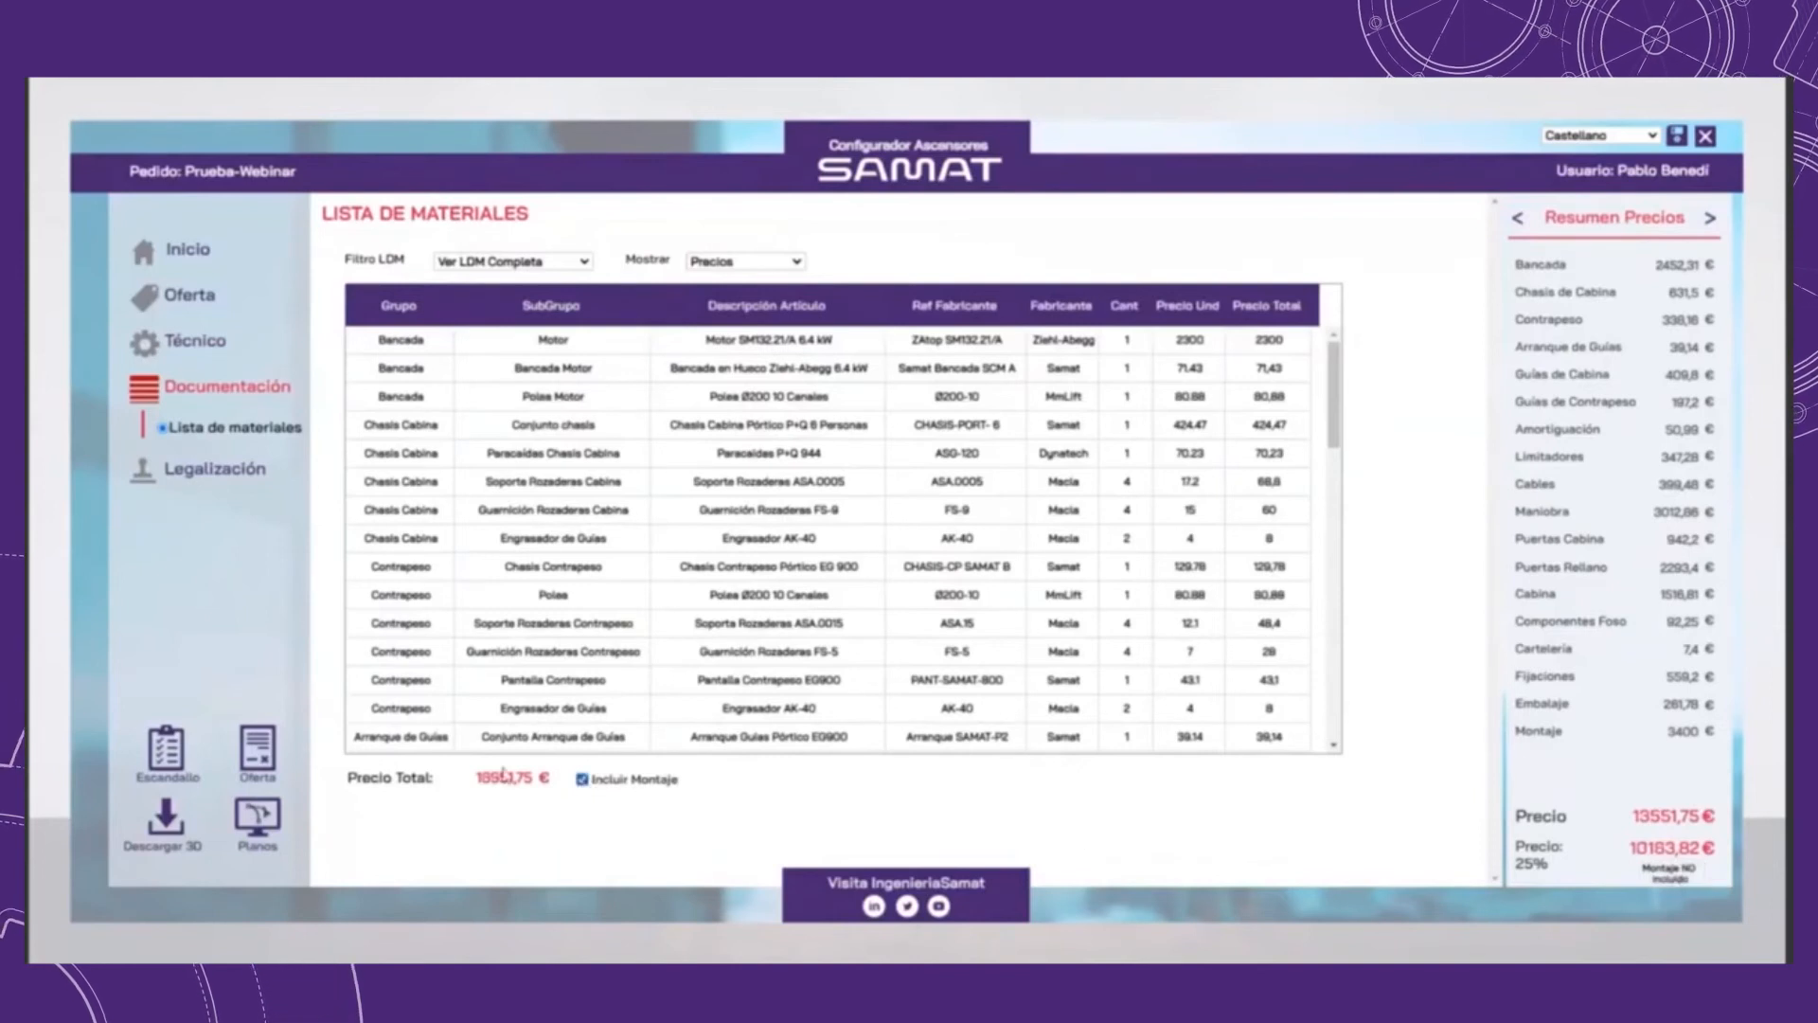
Step: Show Plazos Entrega in the materials list and compare the total delivery time without and with Incluir Montaje
click(746, 262)
click(722, 286)
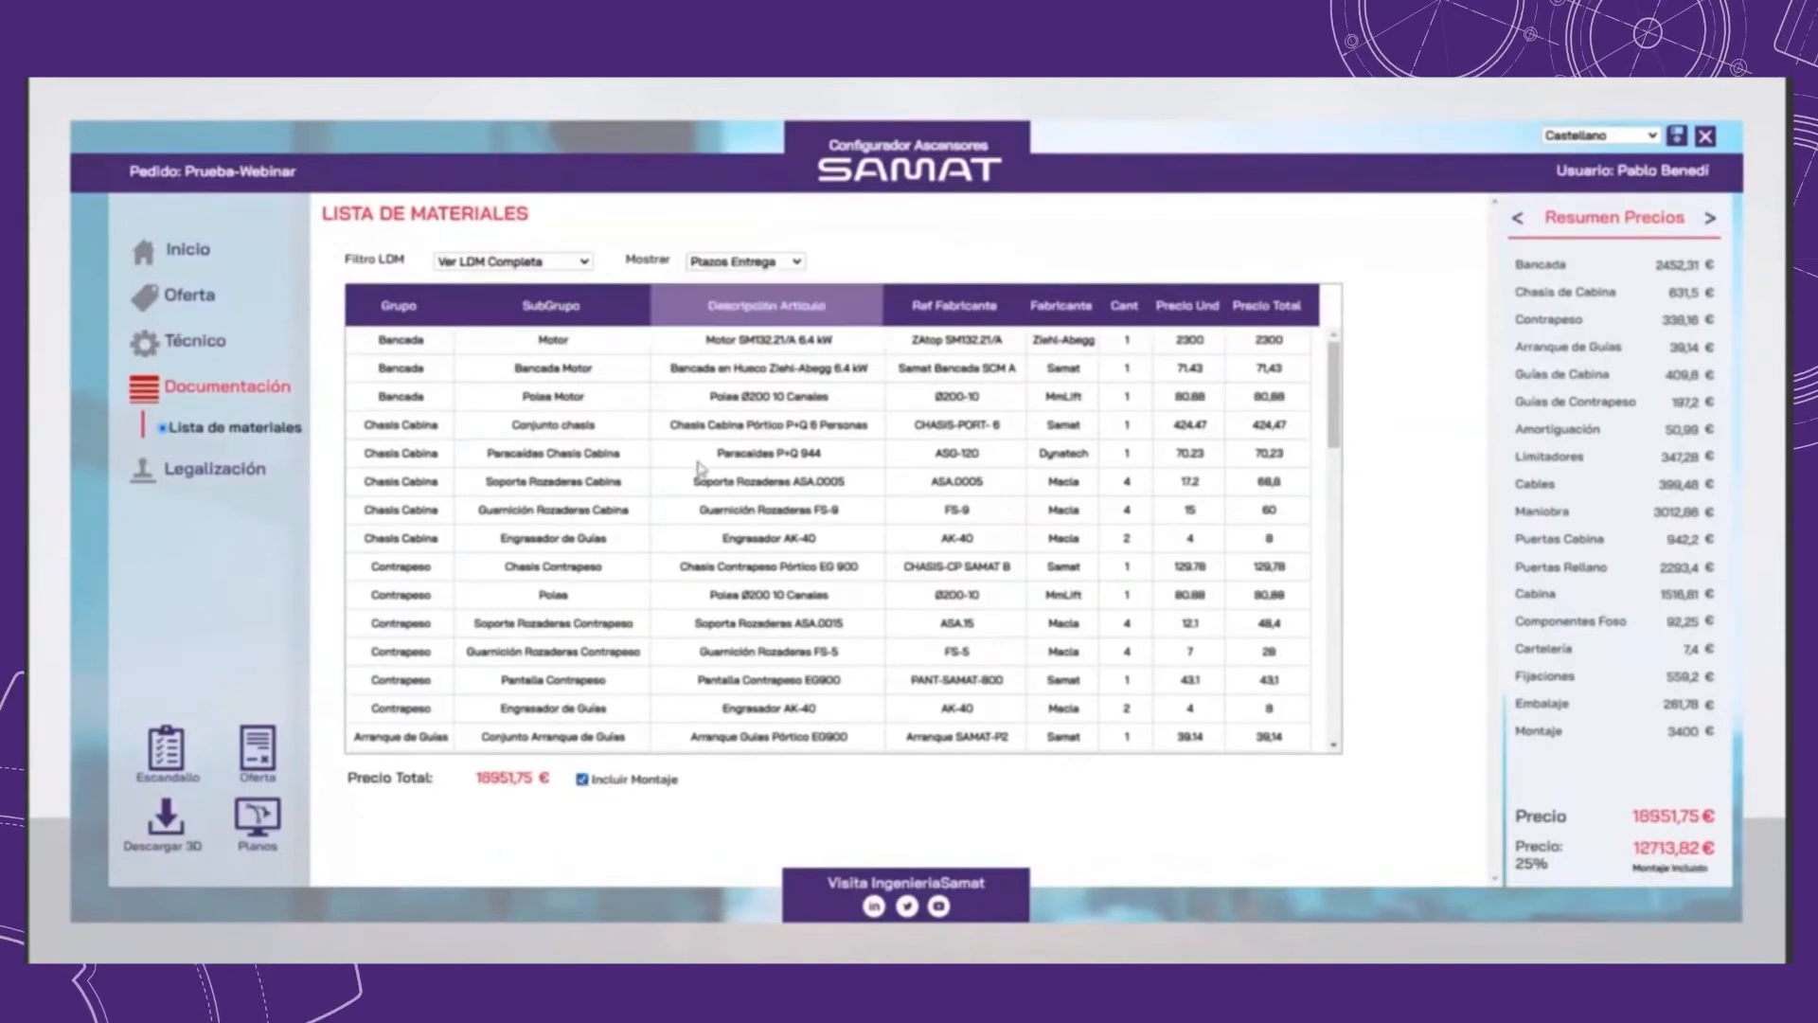
click(640, 779)
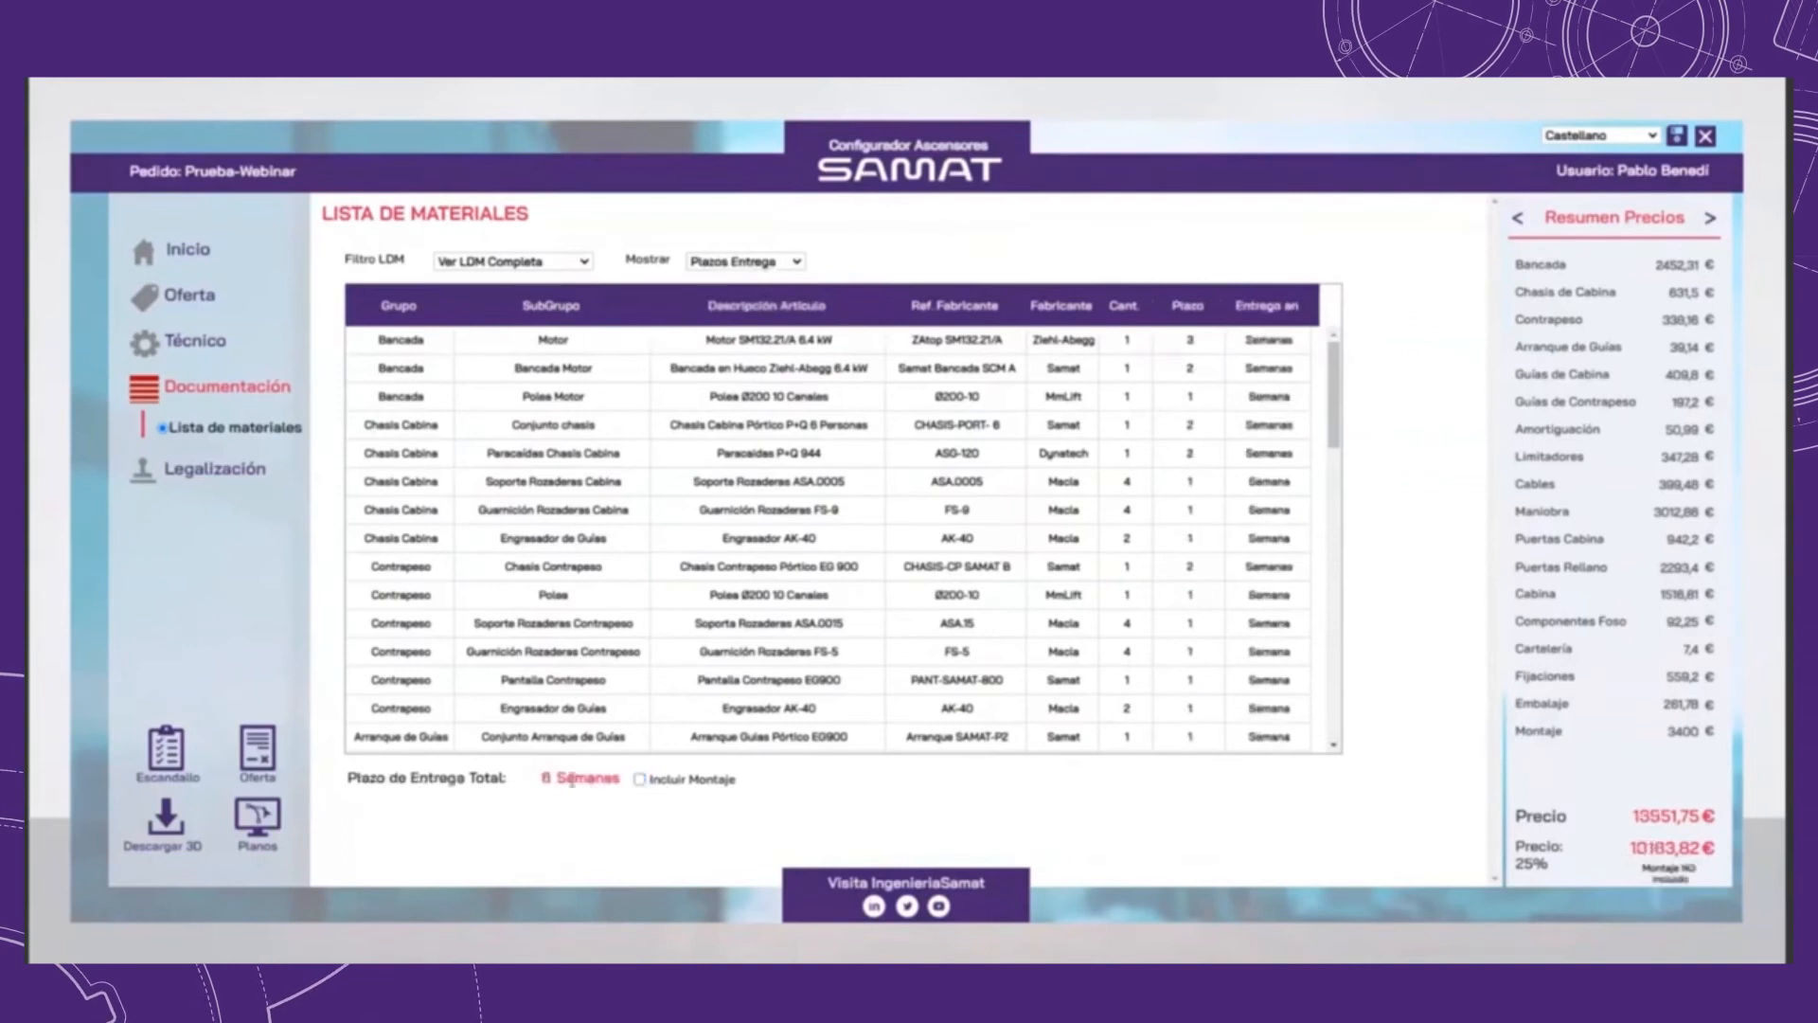
click(640, 779)
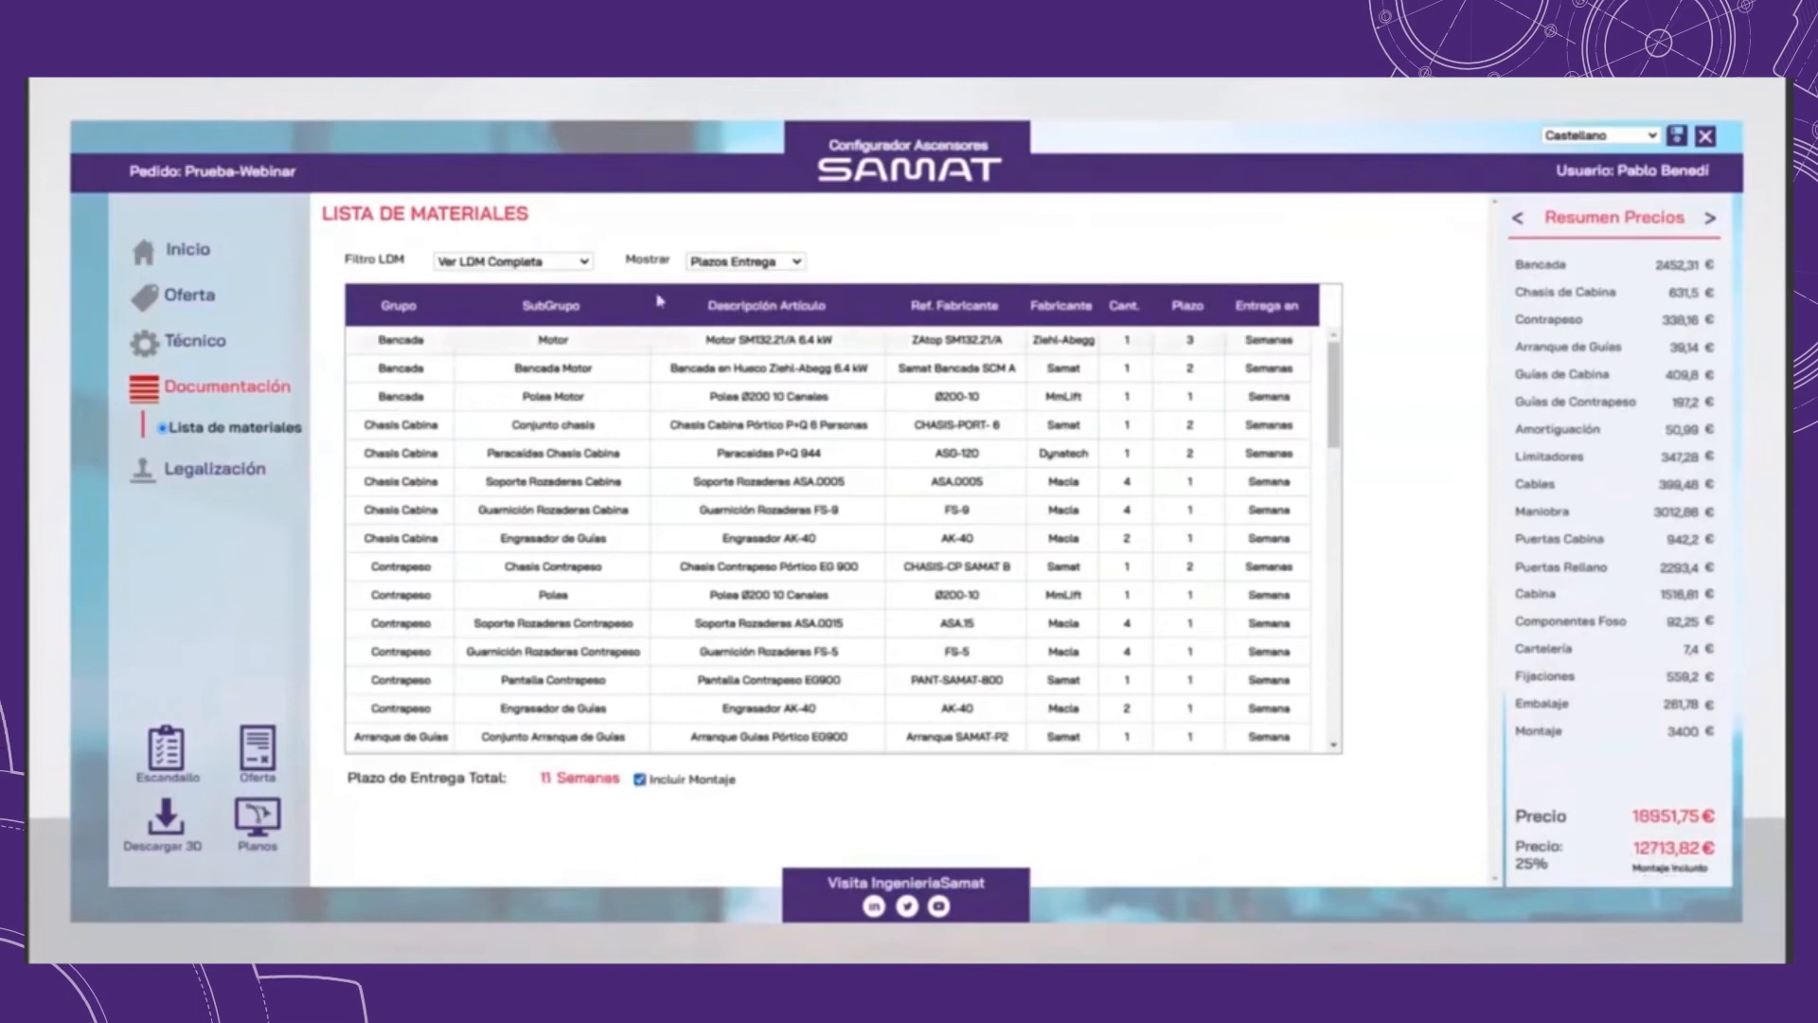
Step: Return the materials list to Precios and filter it in turn by Bancada, Chasis Cabina, Guías Contrapeso and Cables
click(706, 262)
click(720, 275)
click(584, 263)
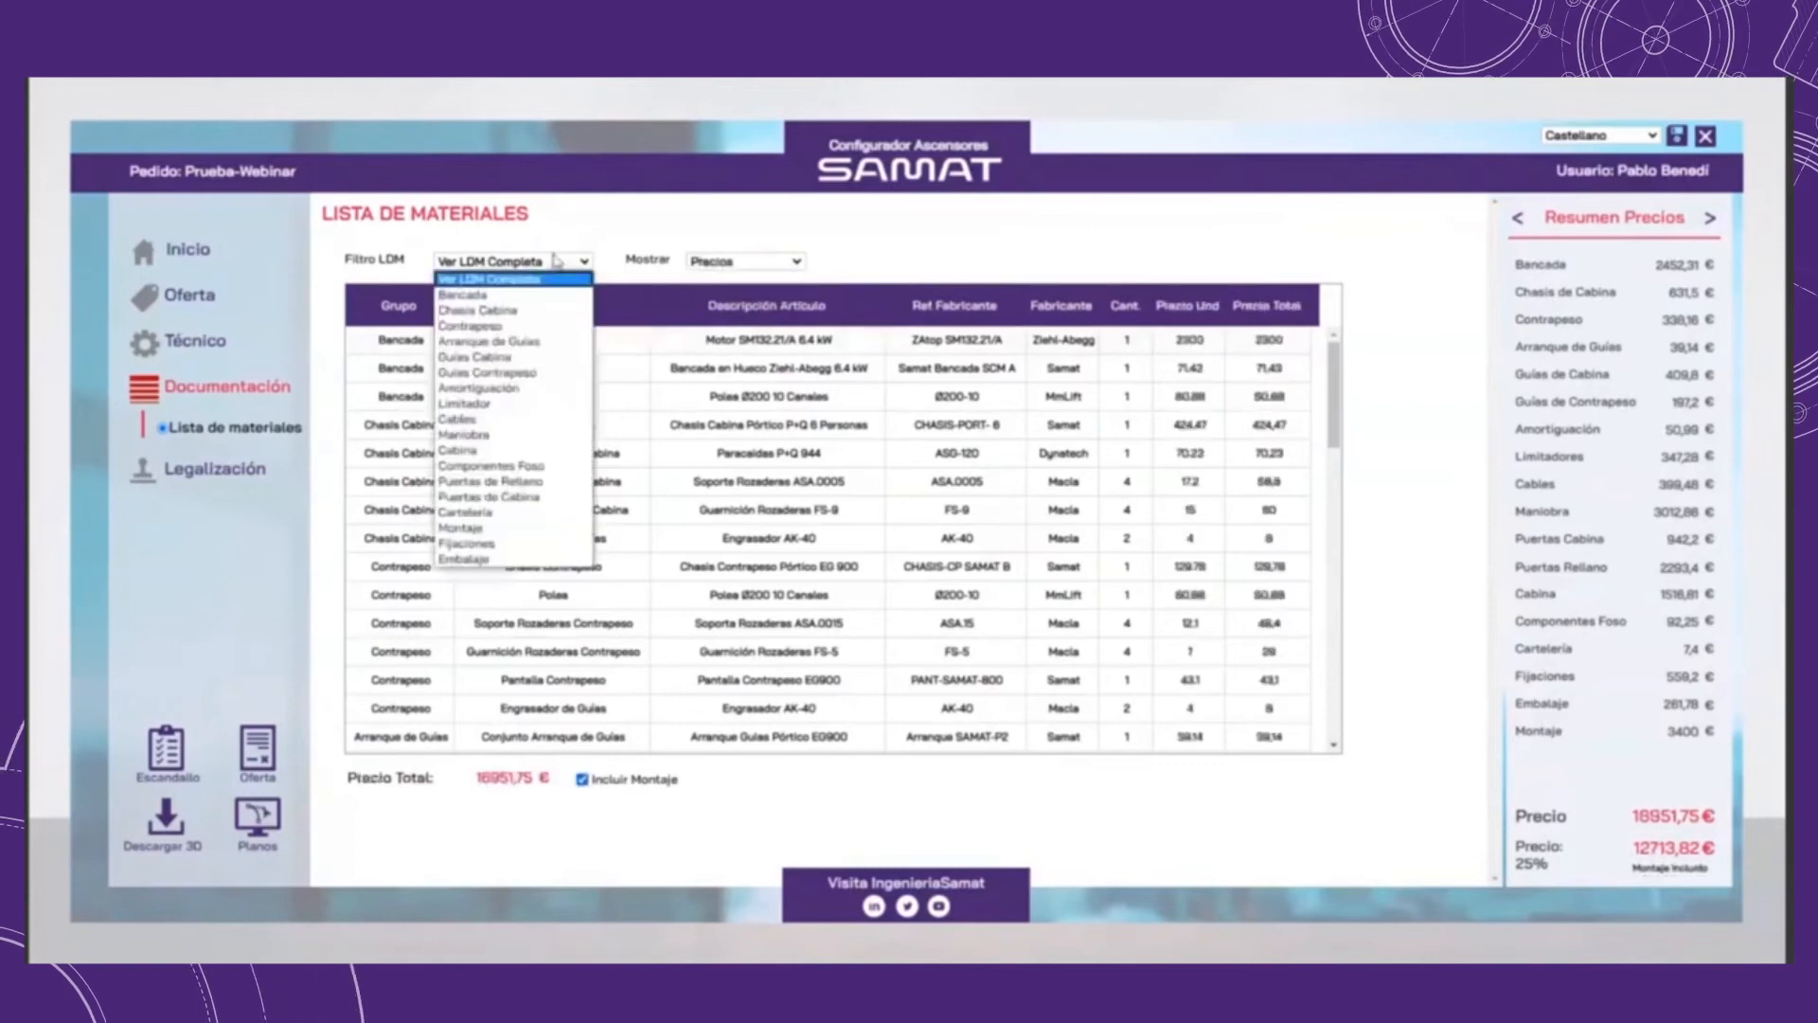
click(517, 296)
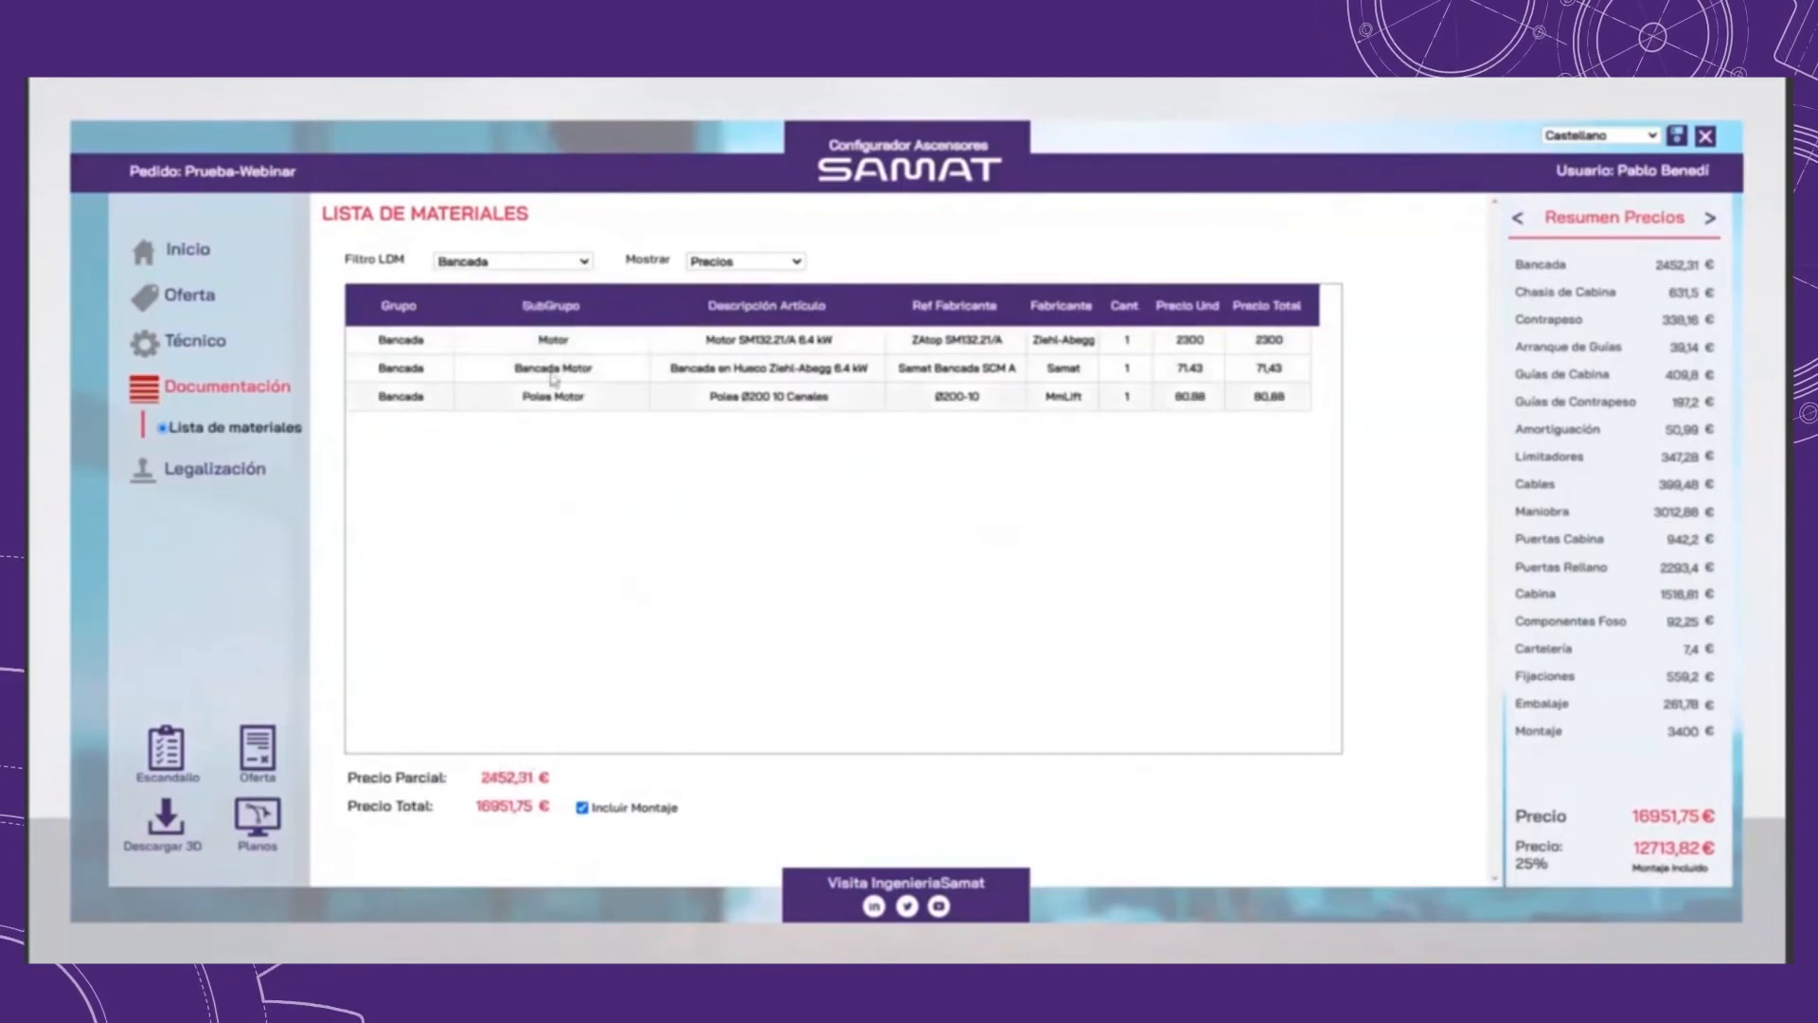
click(512, 261)
click(520, 316)
click(511, 262)
click(507, 373)
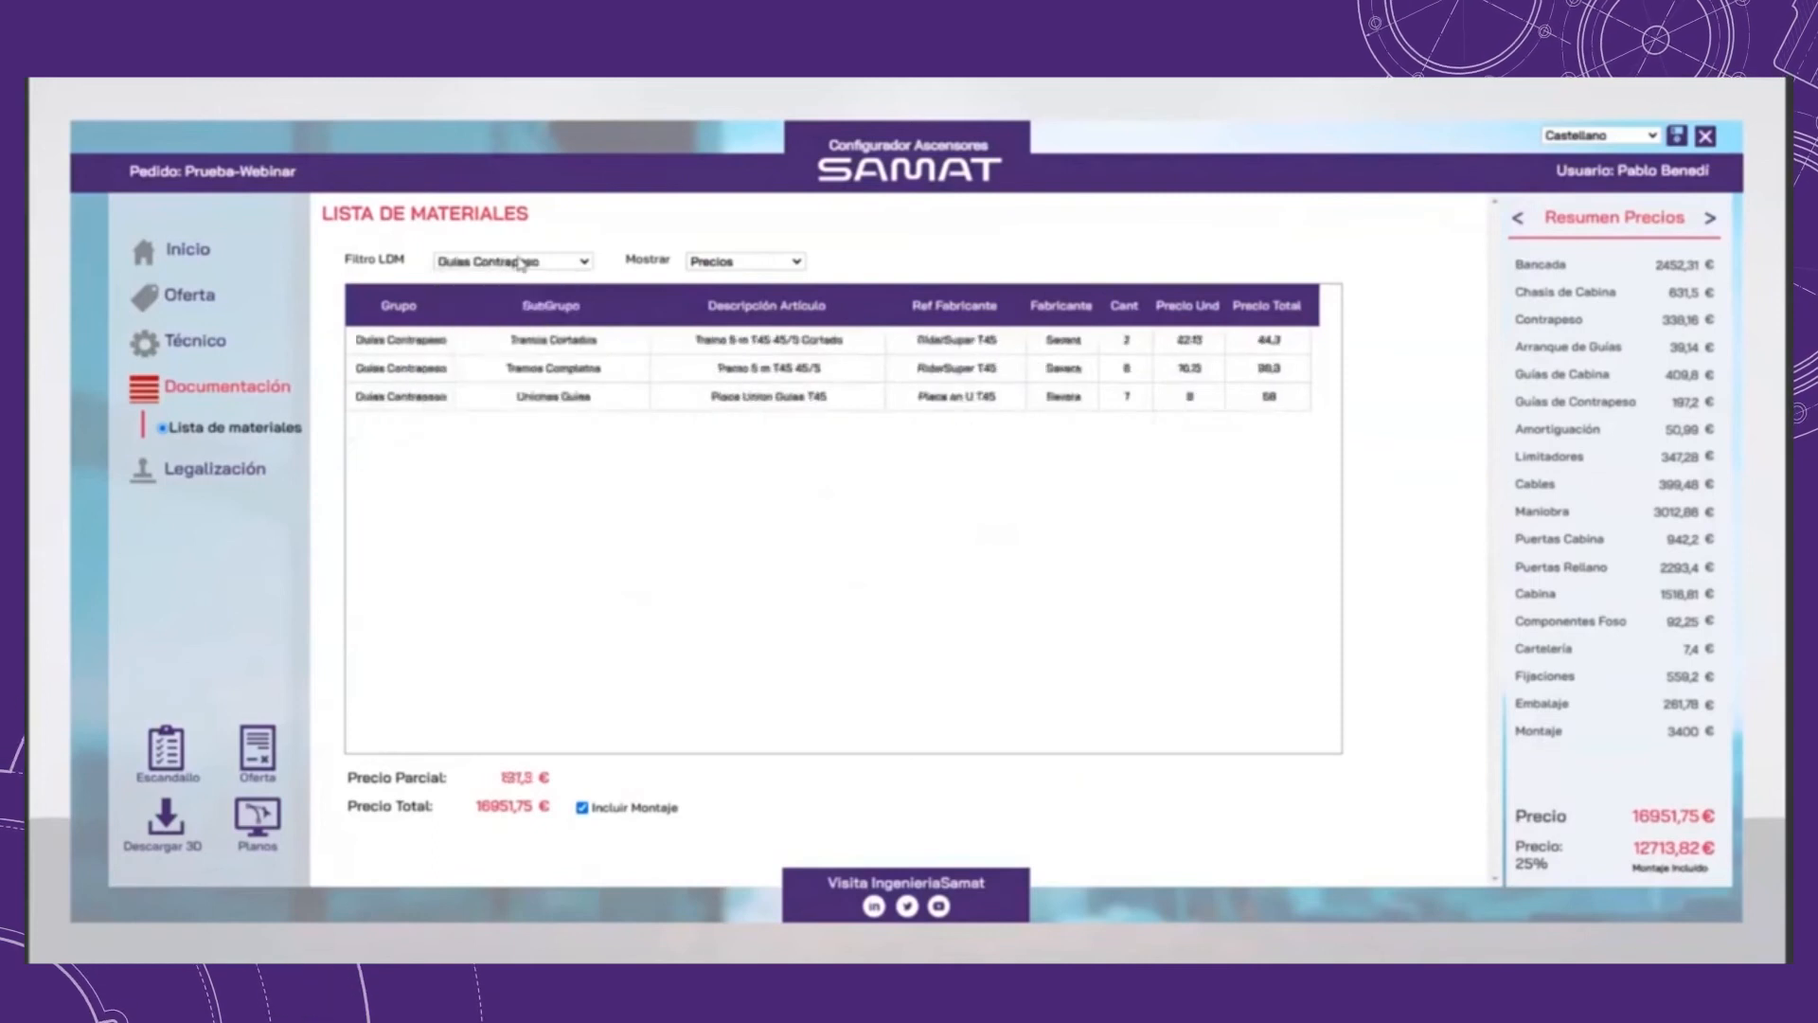
click(519, 263)
click(540, 388)
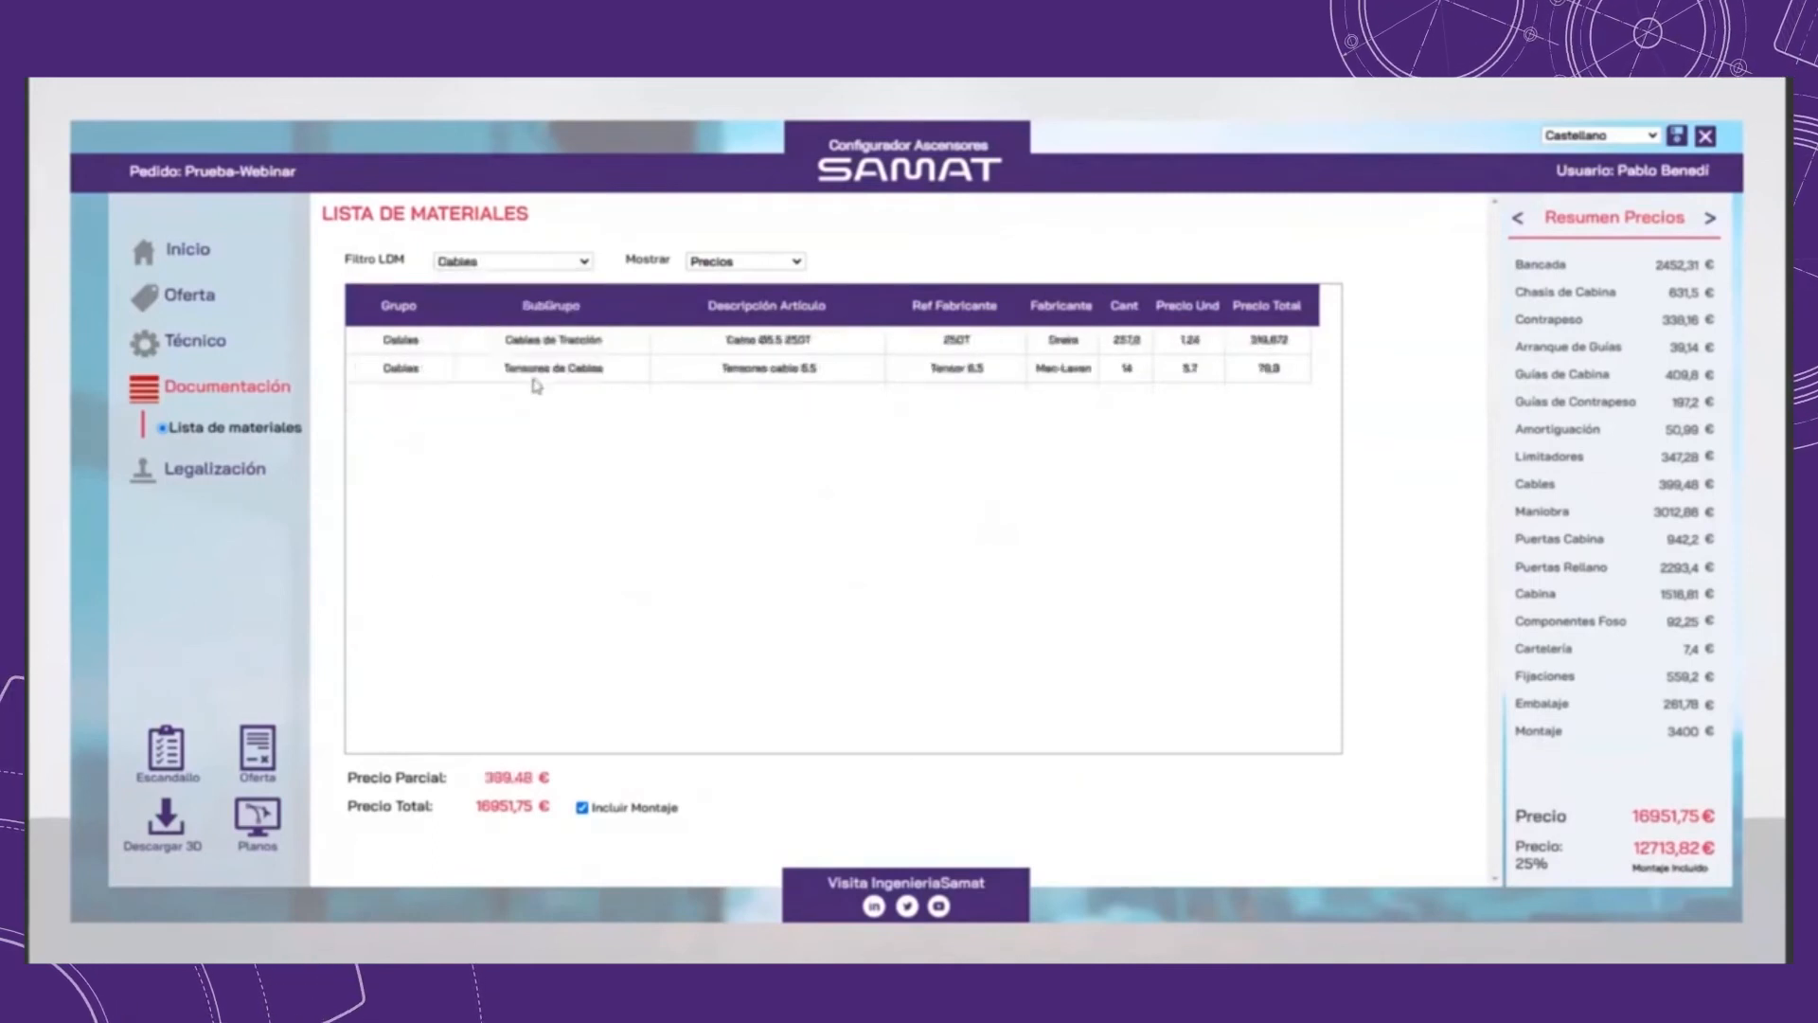
Step: Filter the materials list by Cabina, Componentes Foso and Embalaje, and restore Ver LDM Completa
click(568, 261)
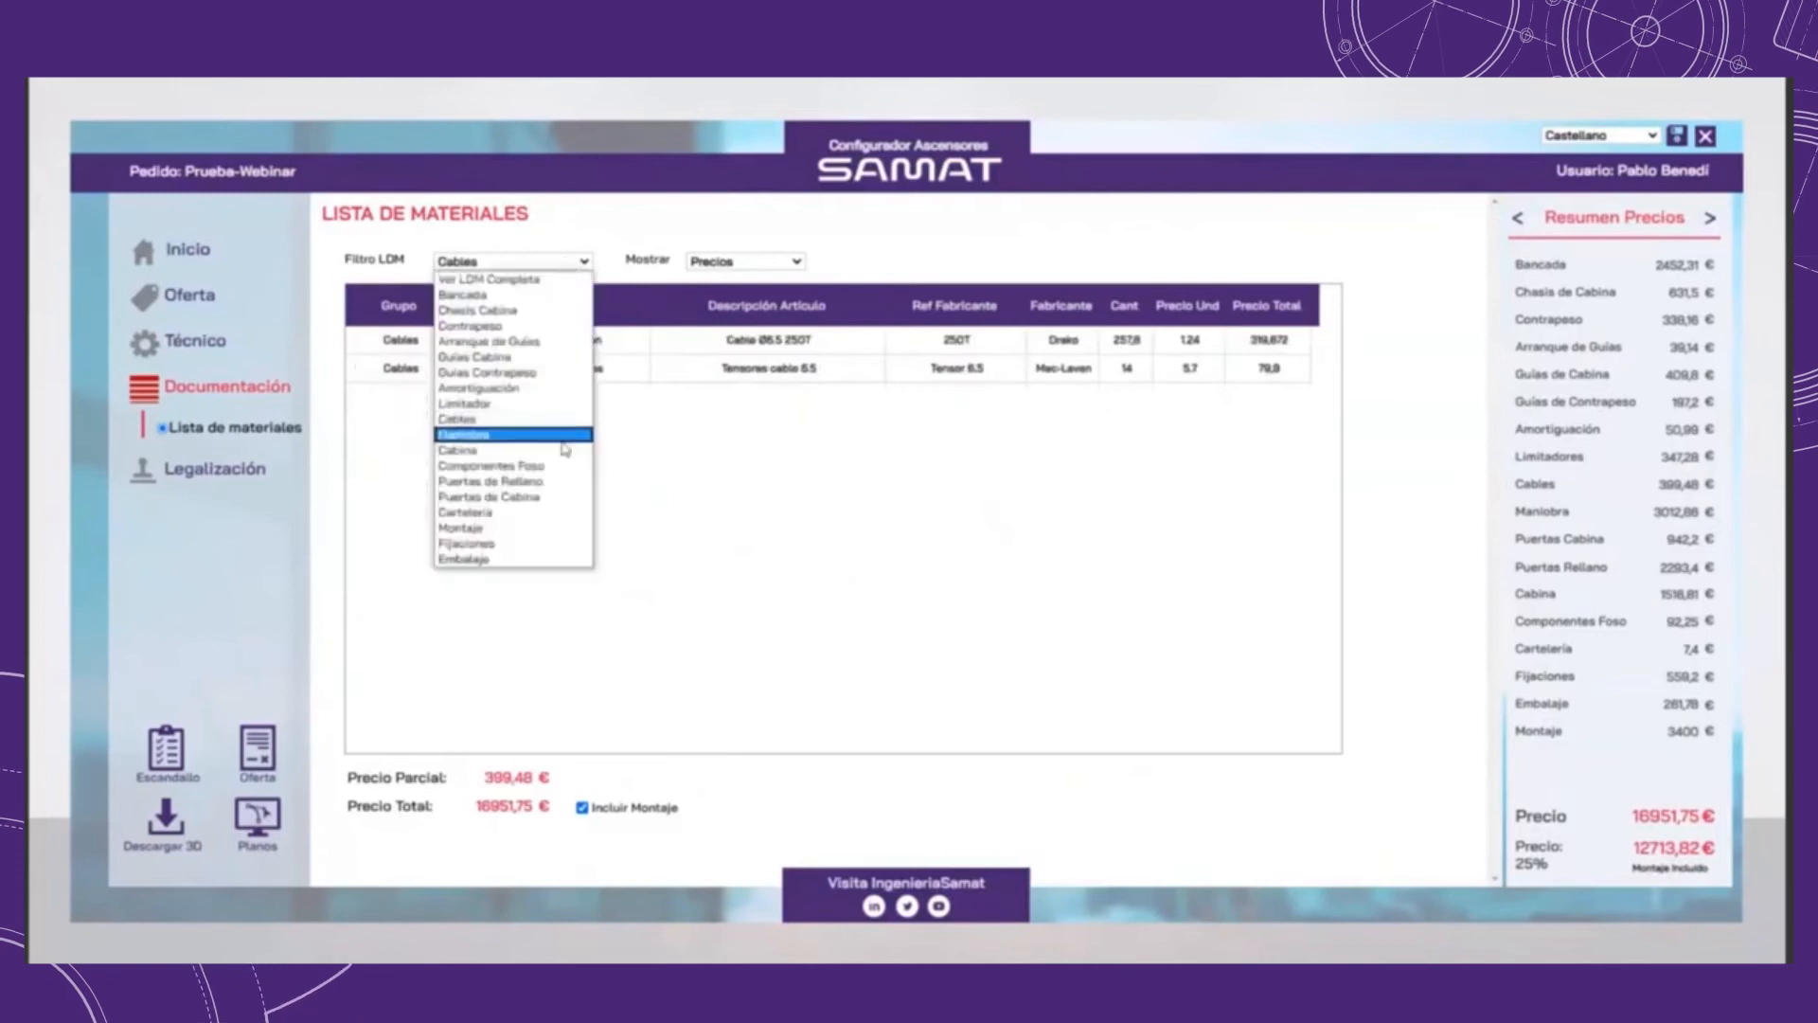
click(516, 450)
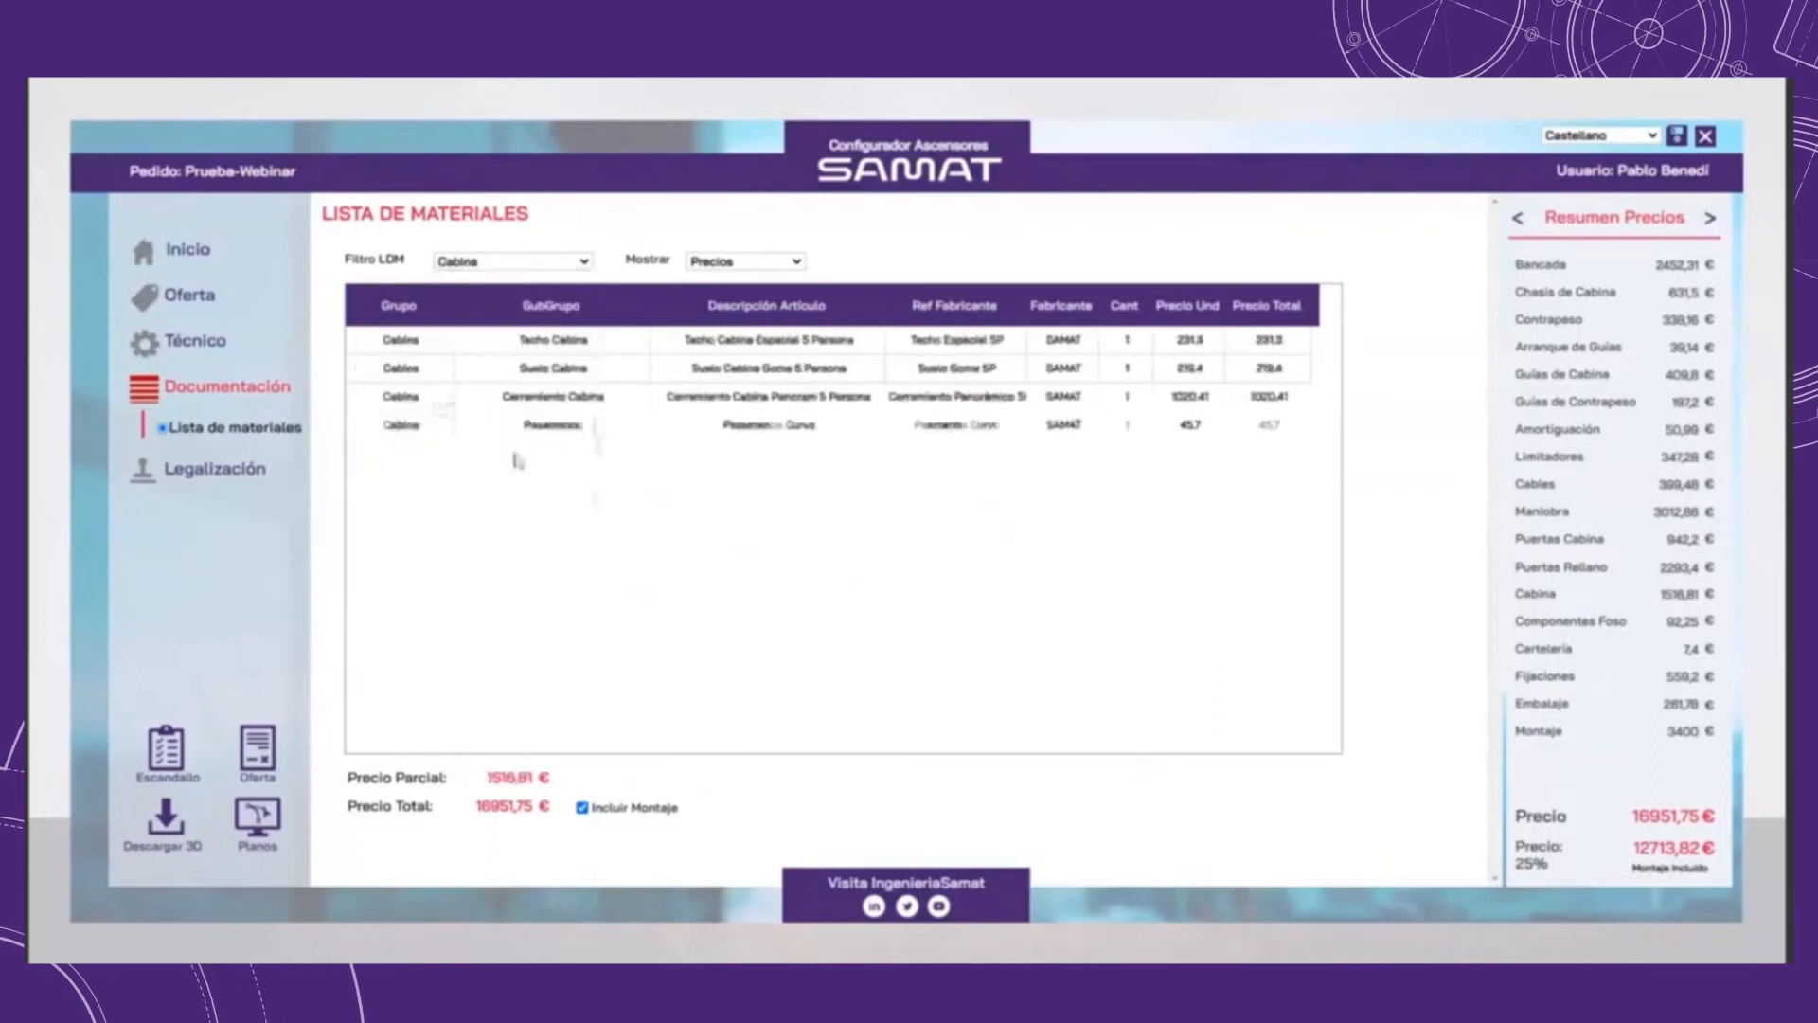
click(568, 262)
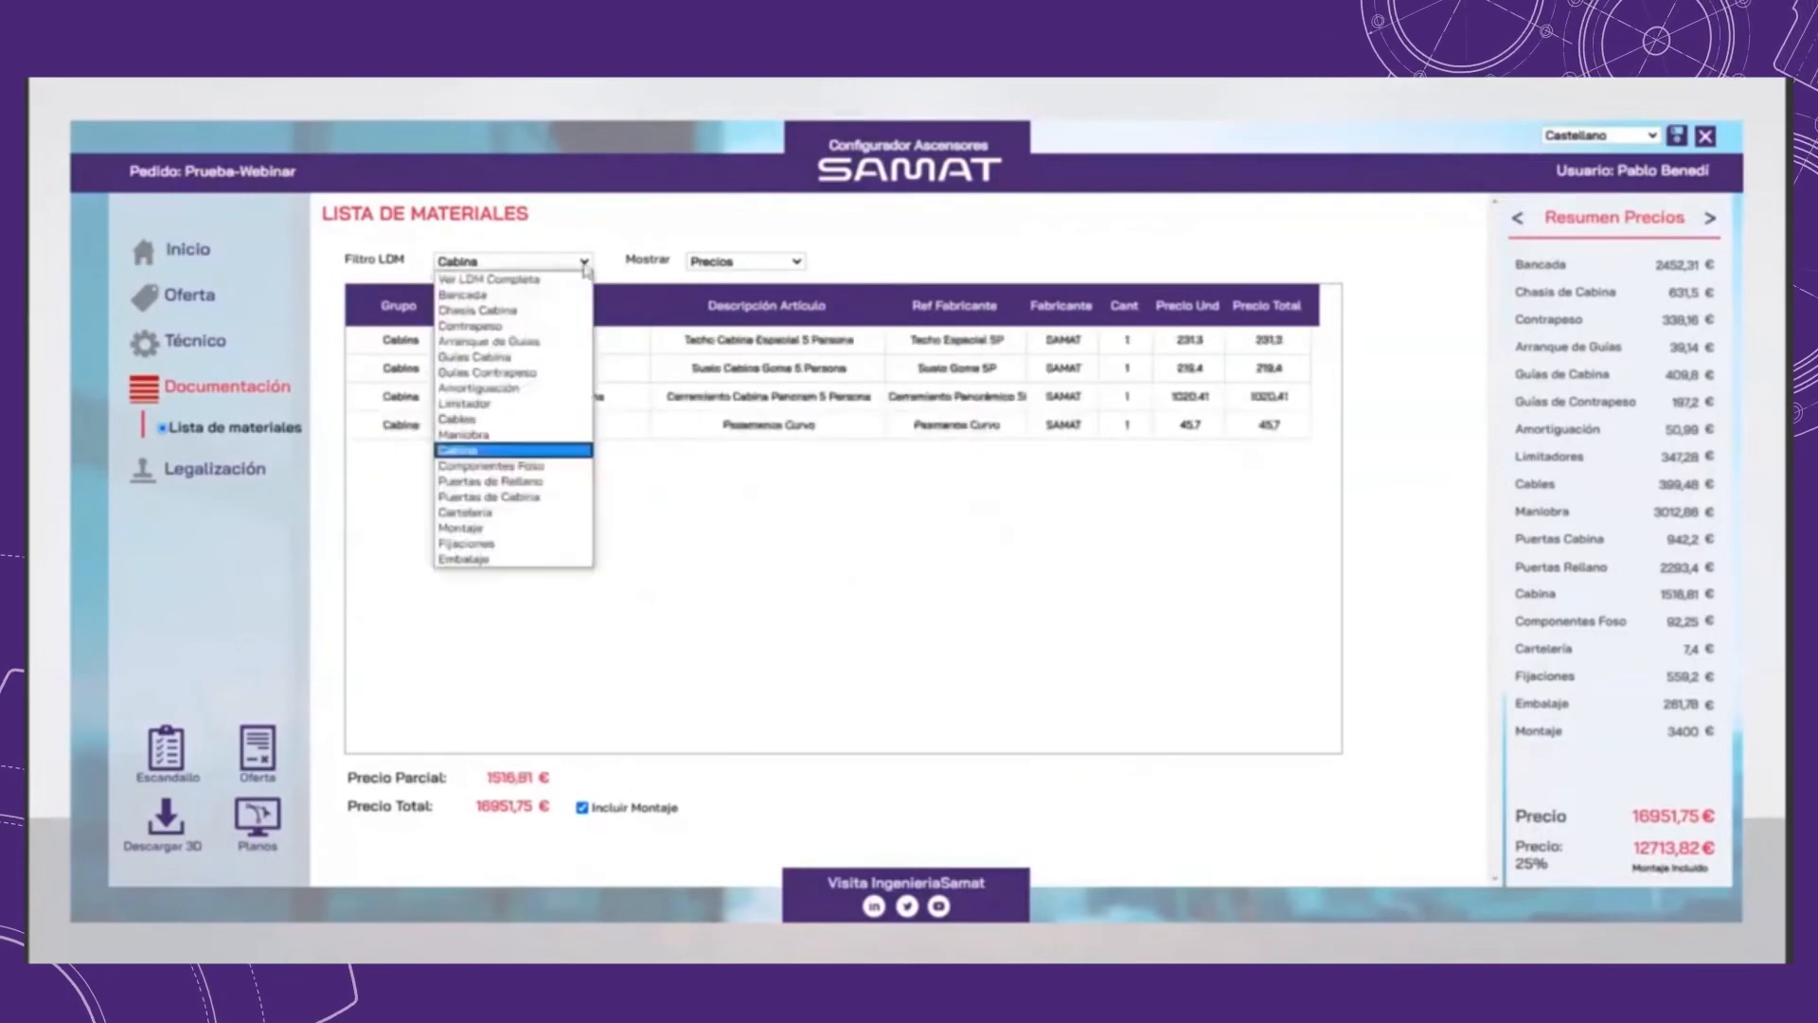
click(531, 464)
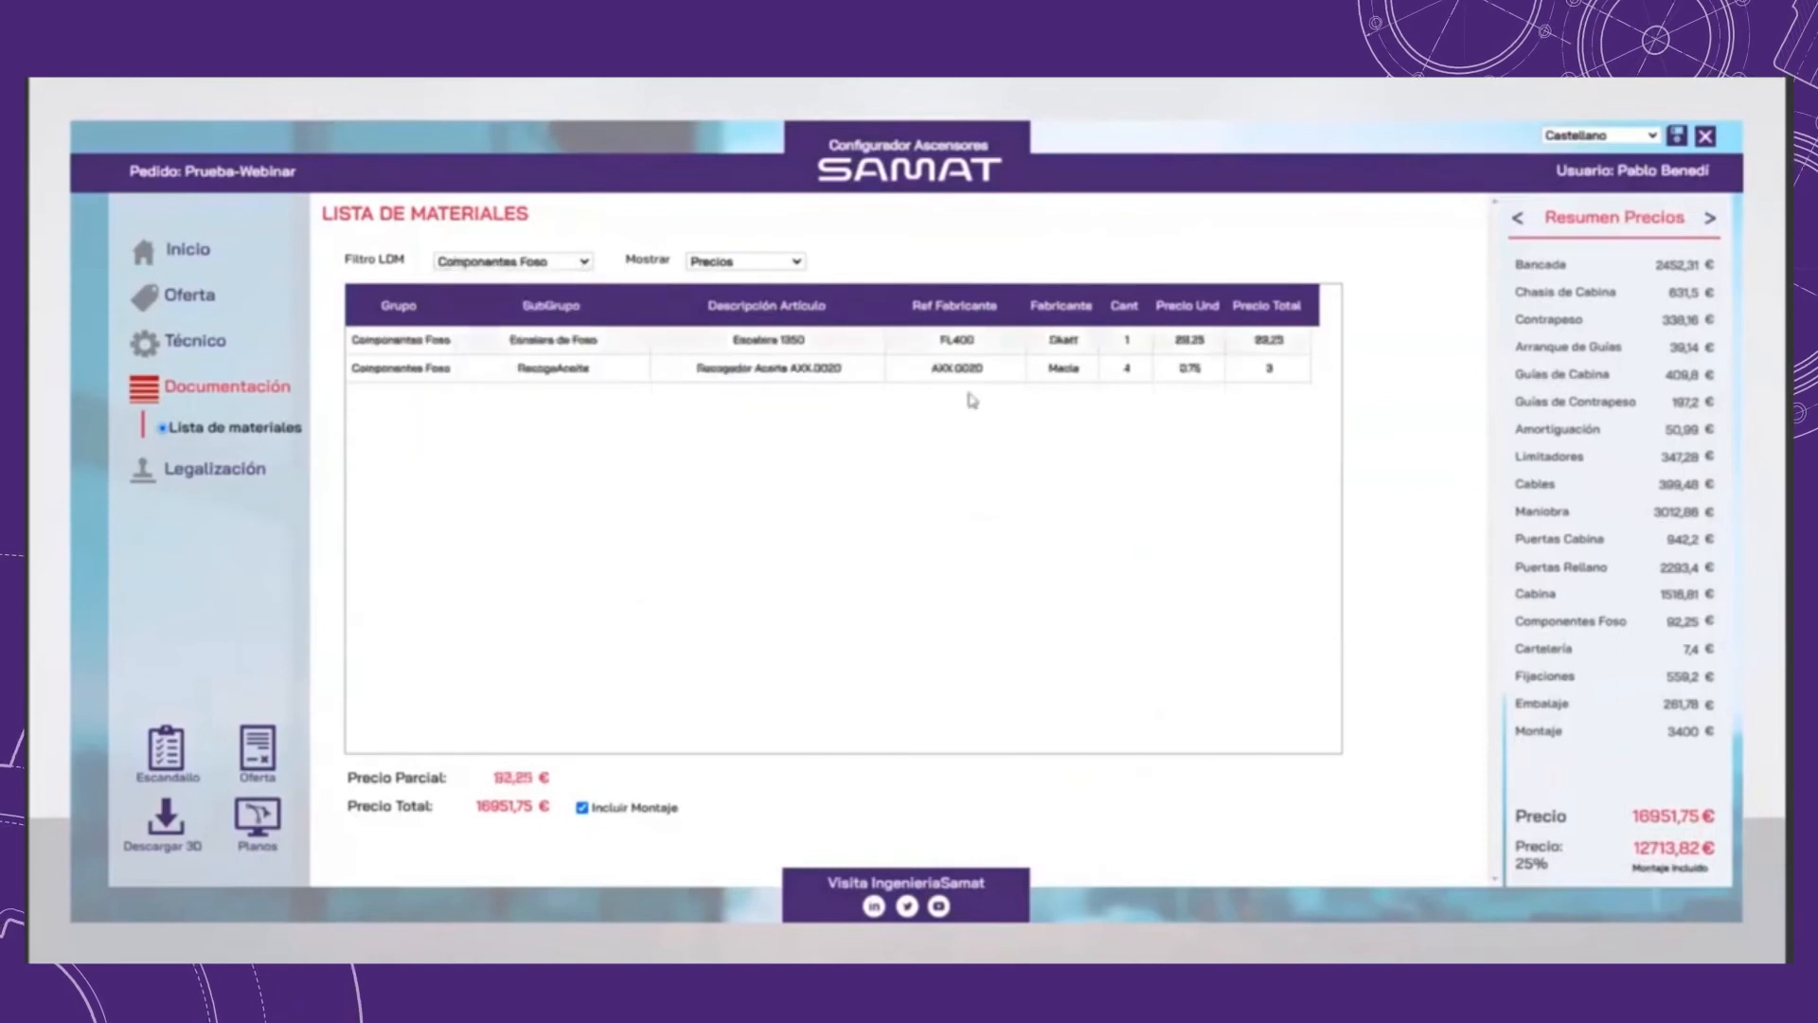
click(572, 262)
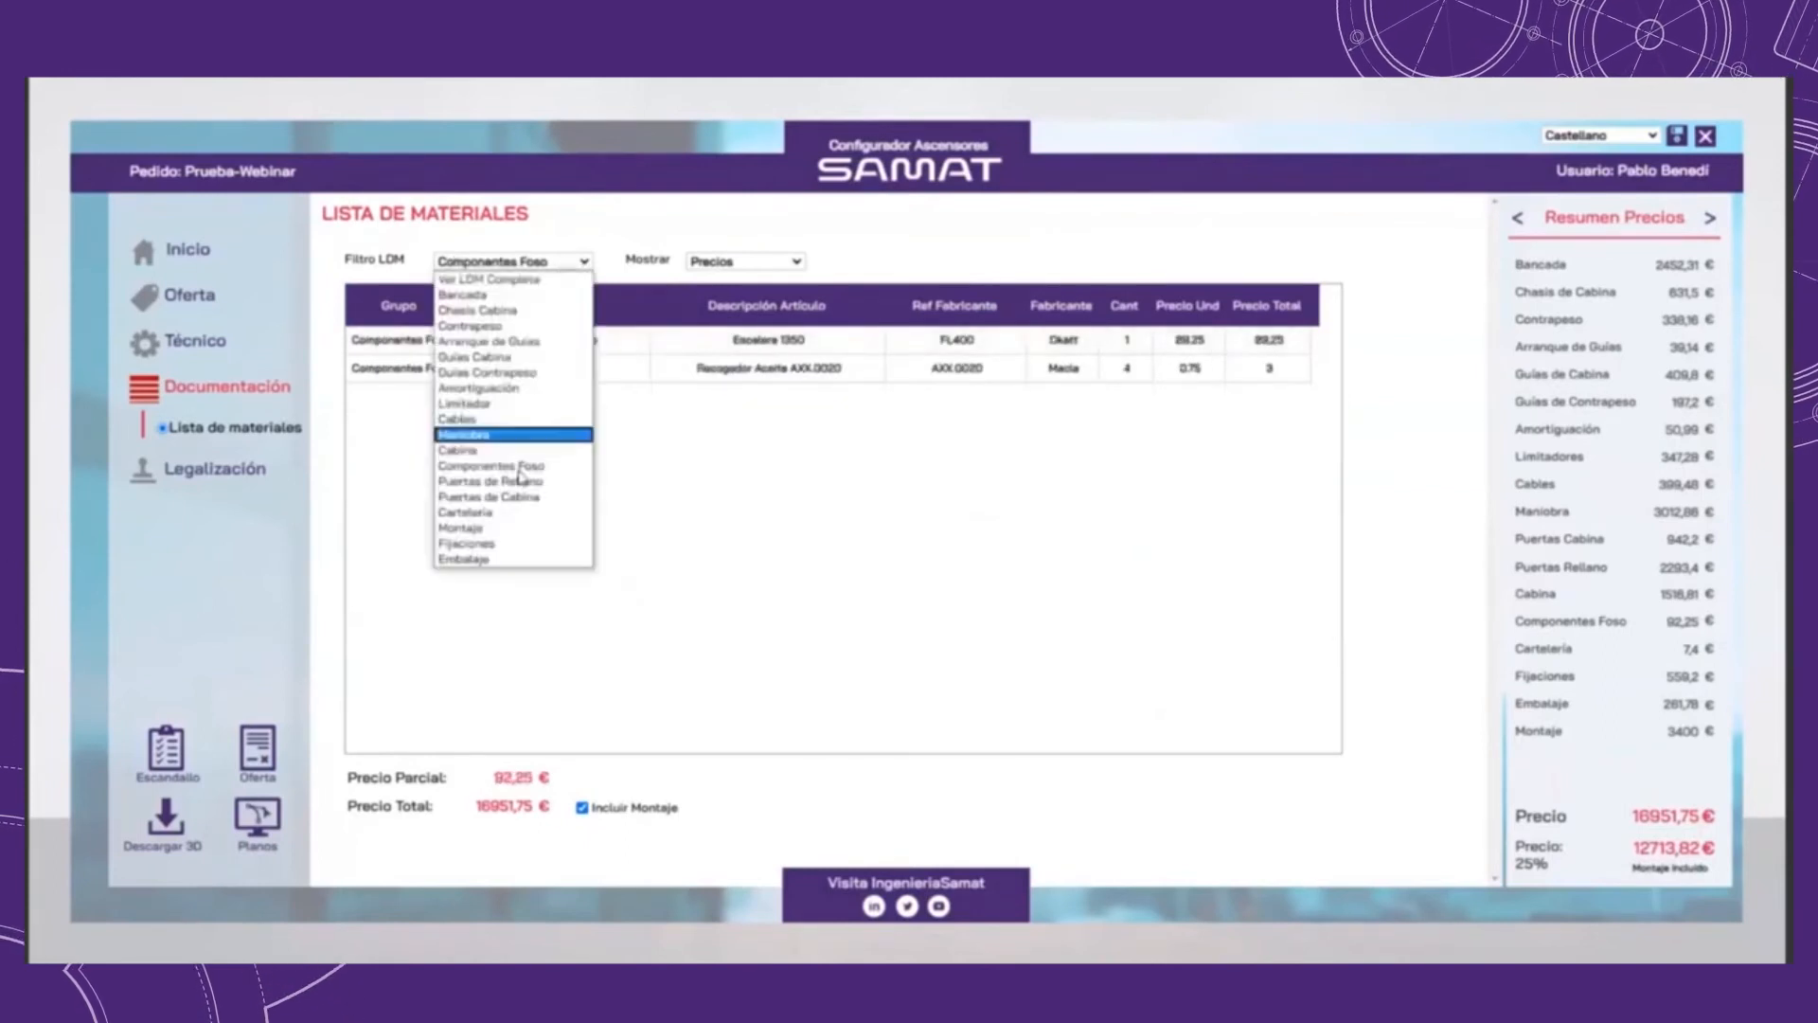
click(495, 559)
click(515, 261)
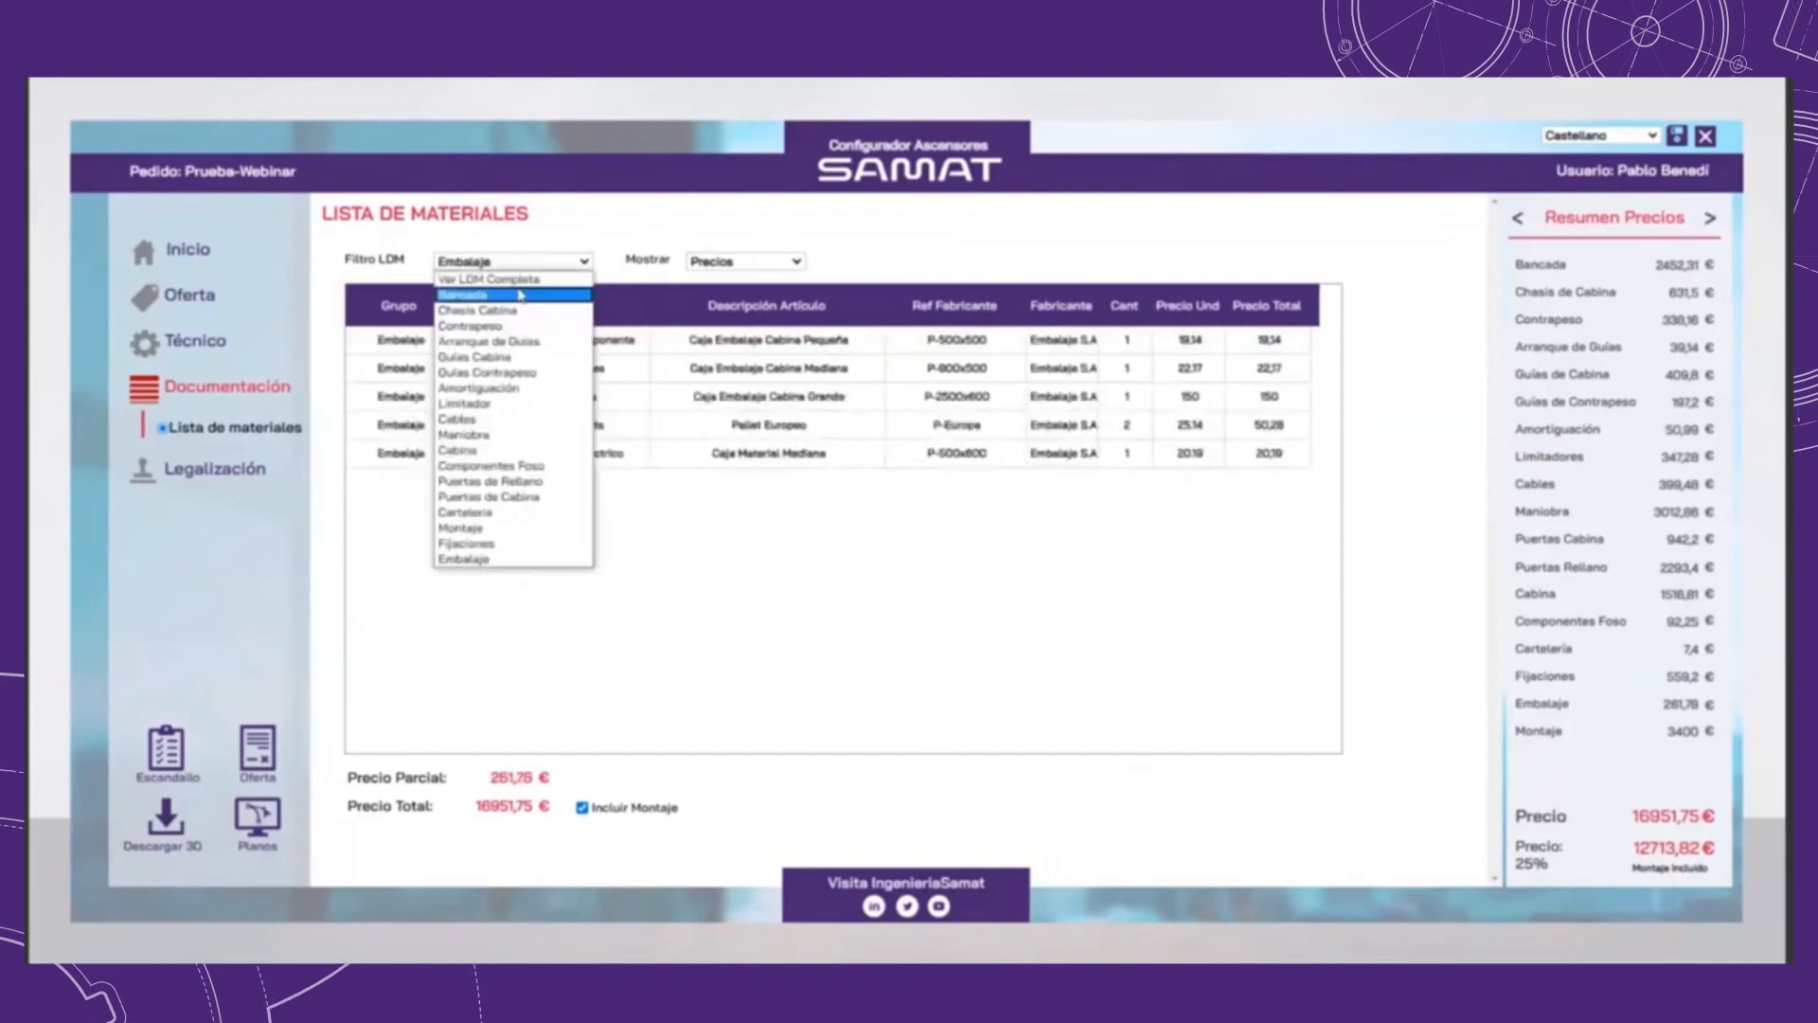
click(493, 279)
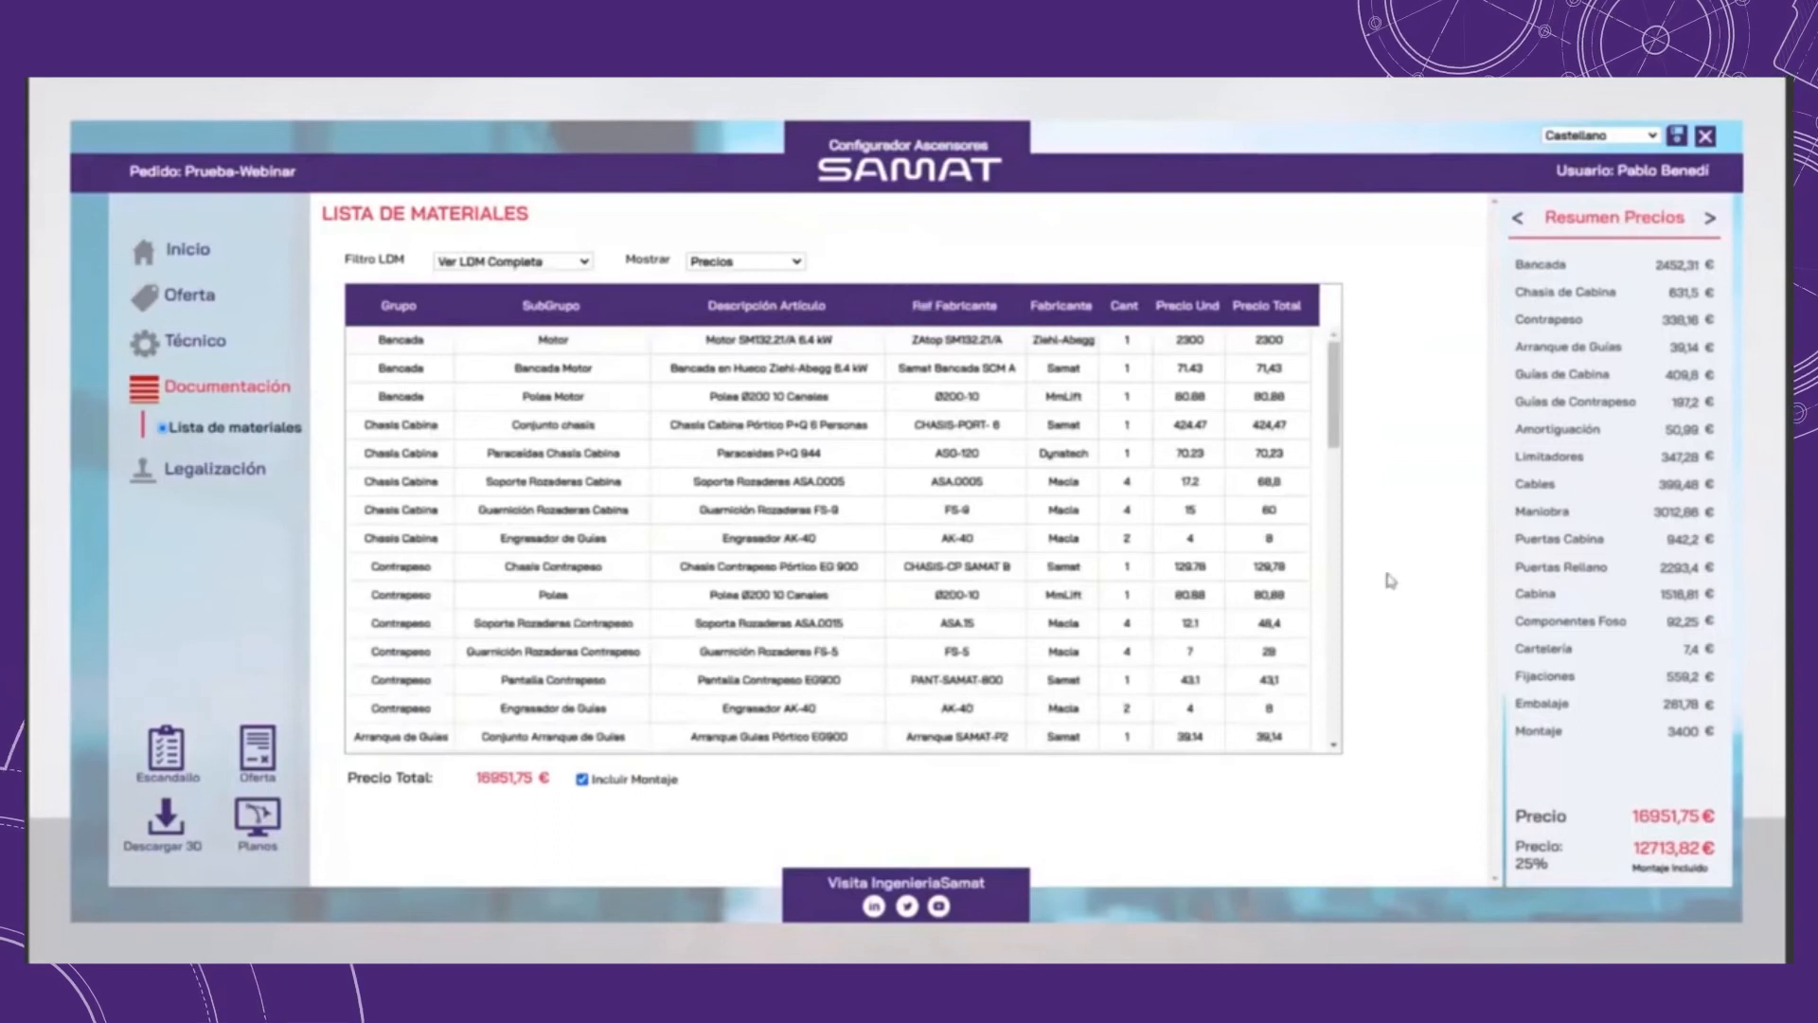
Step: Generate the Escandallo document and locate the order's Prueba-Webinar folder under ConfiguradorAscensores\Pedidos in File Explorer
click(173, 764)
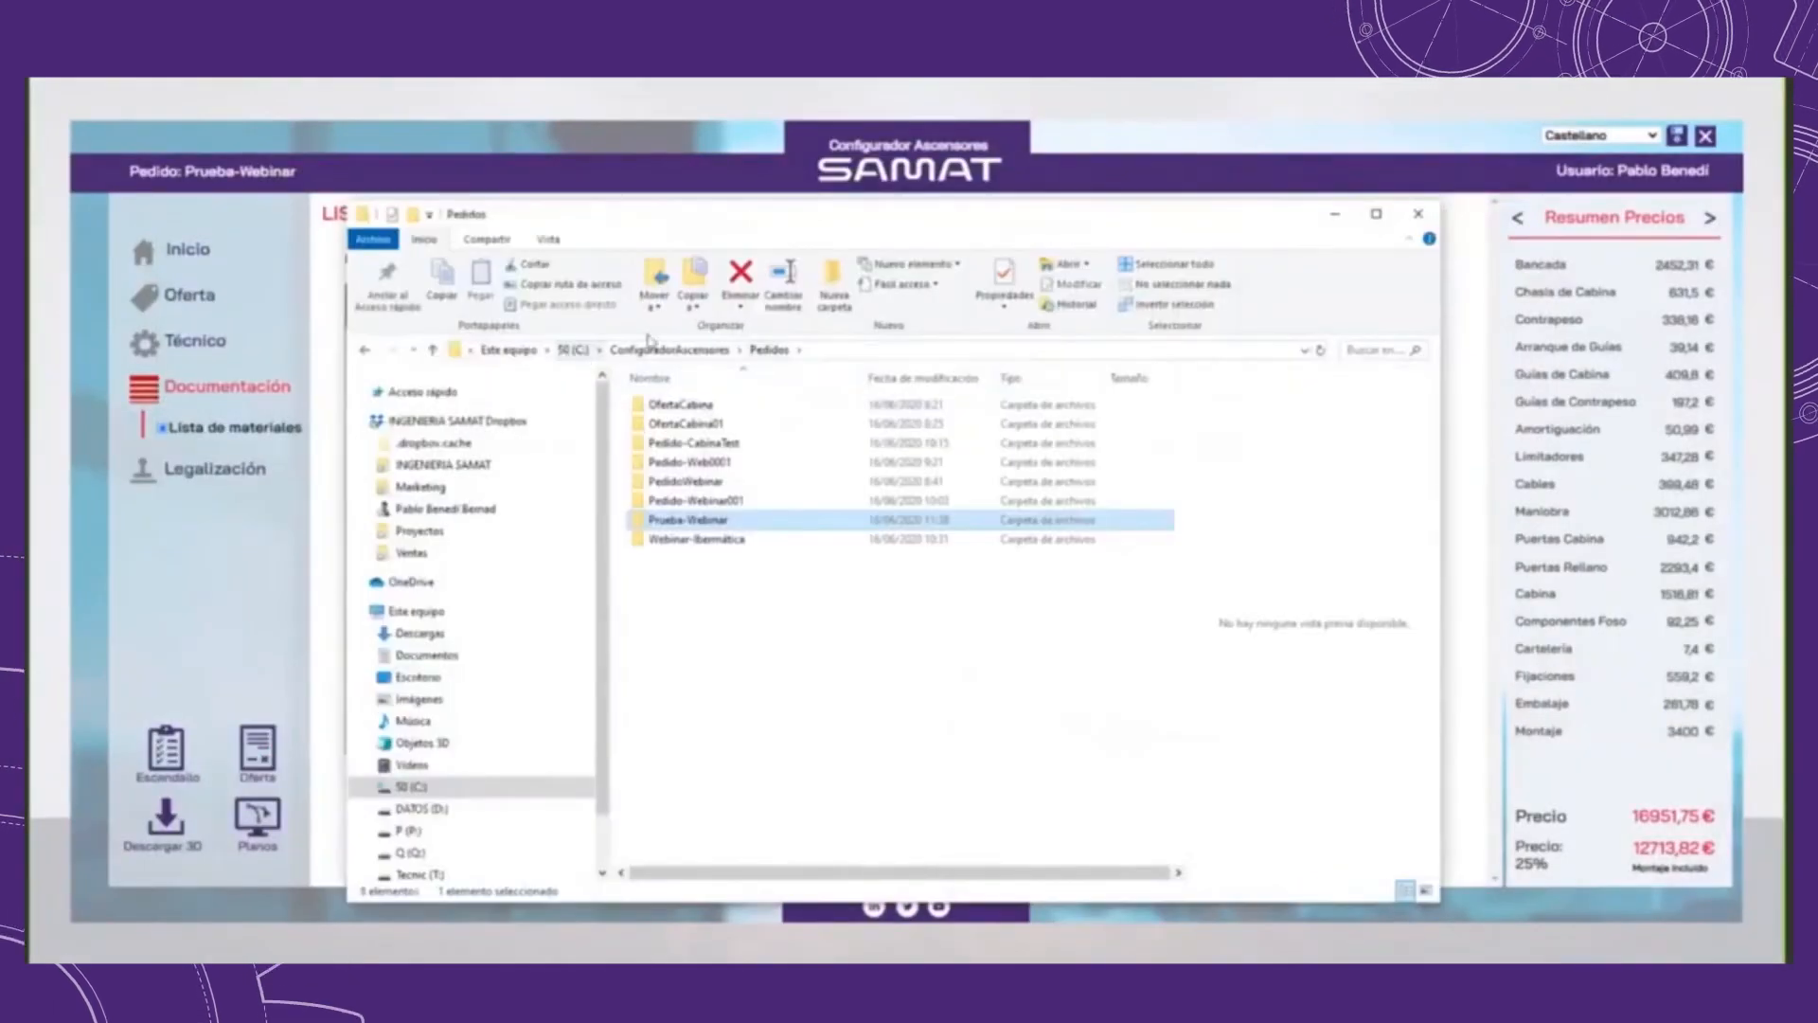
click(823, 349)
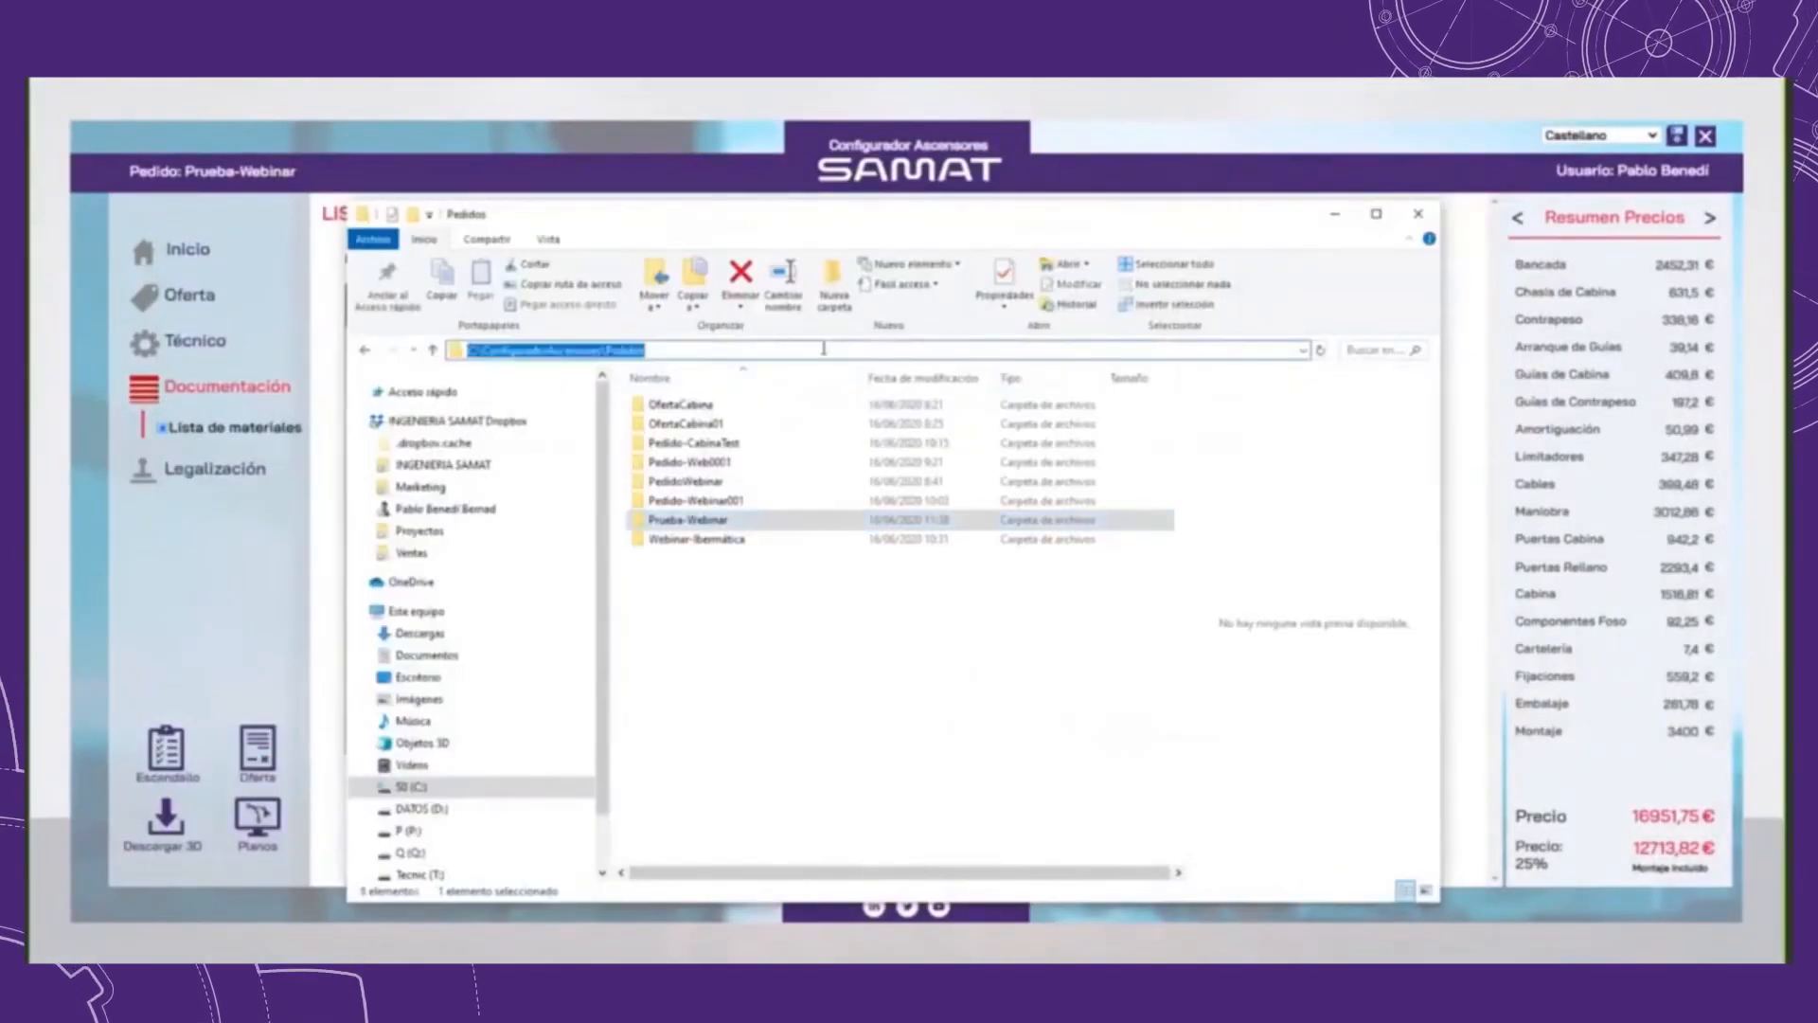
click(718, 559)
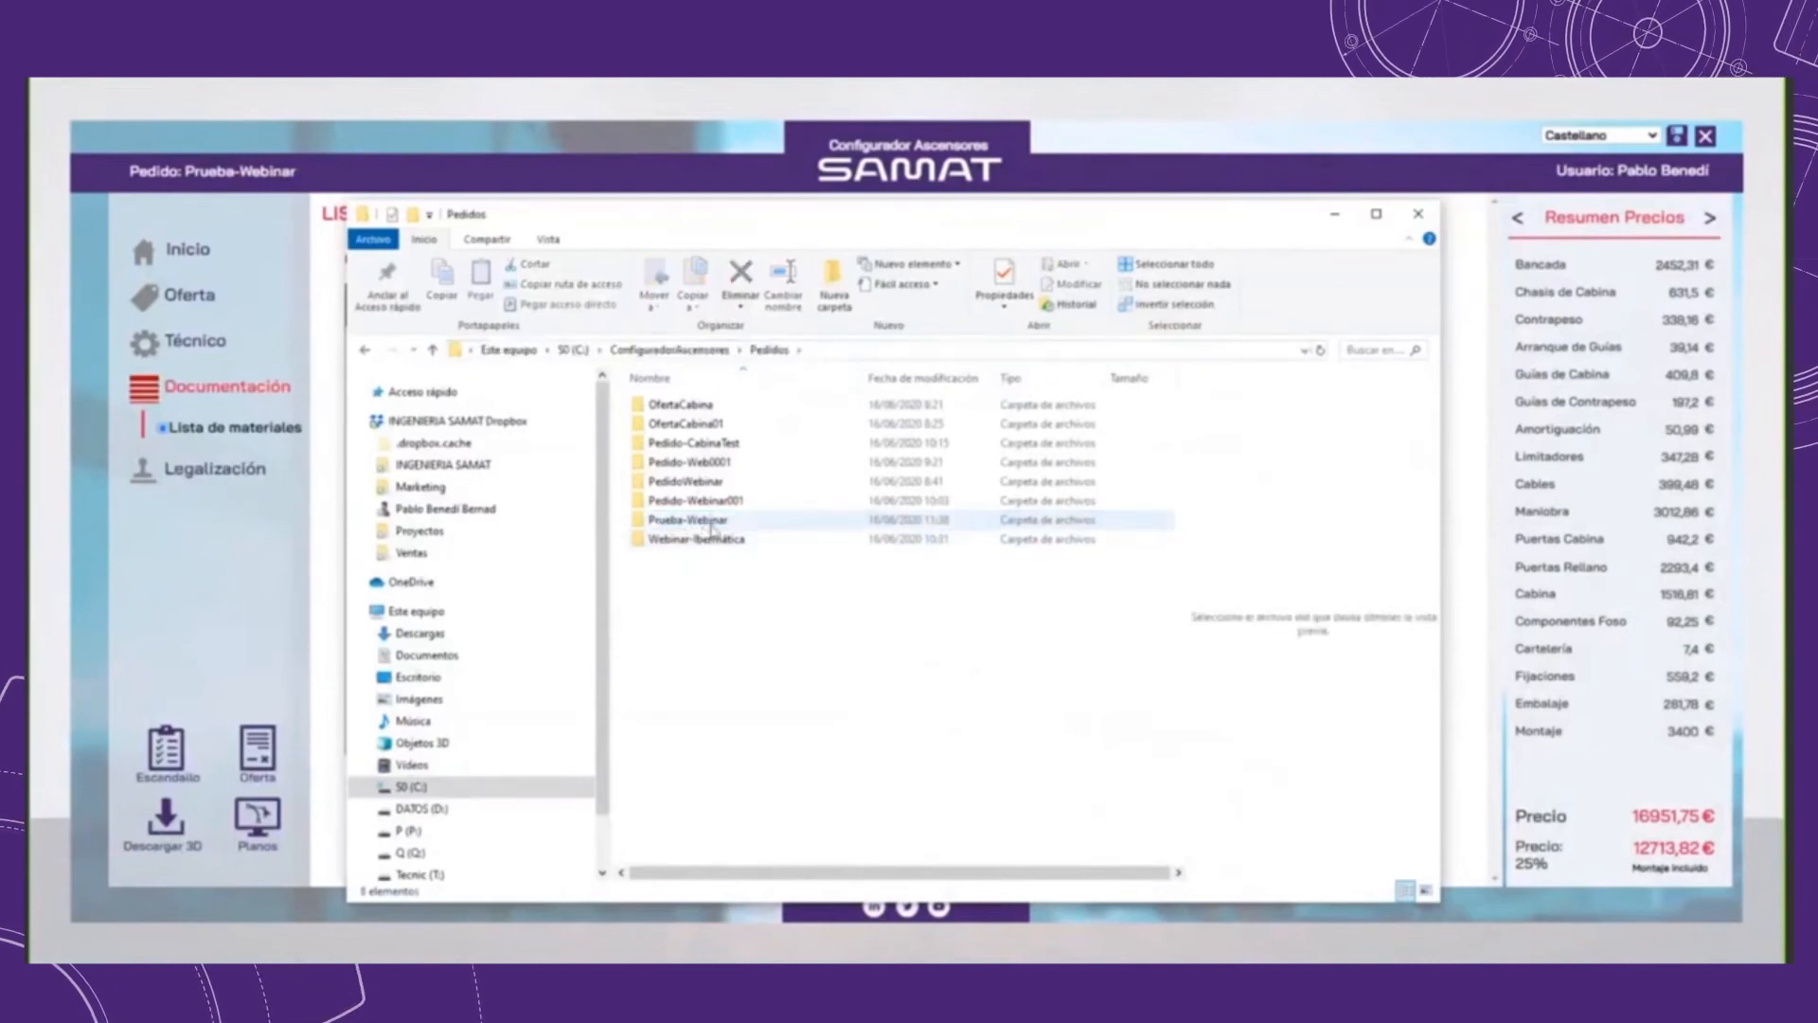
click(679, 527)
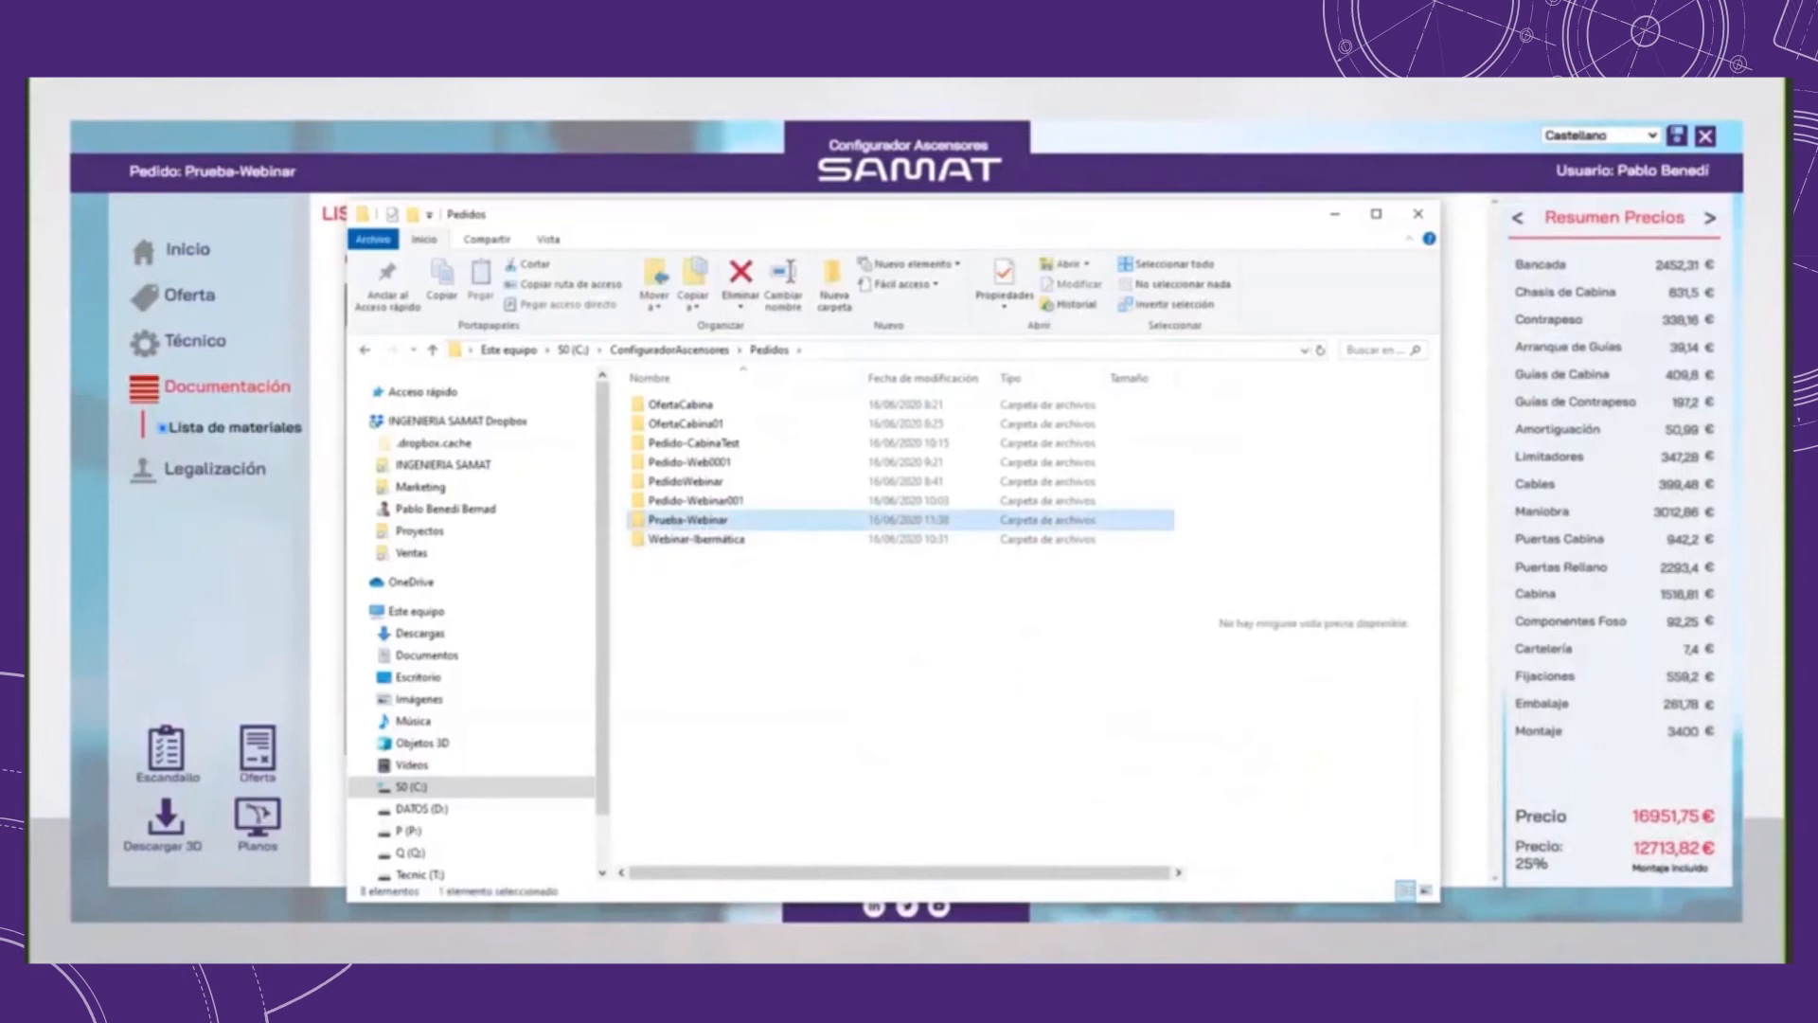
click(320, 229)
key(alt+Tab)
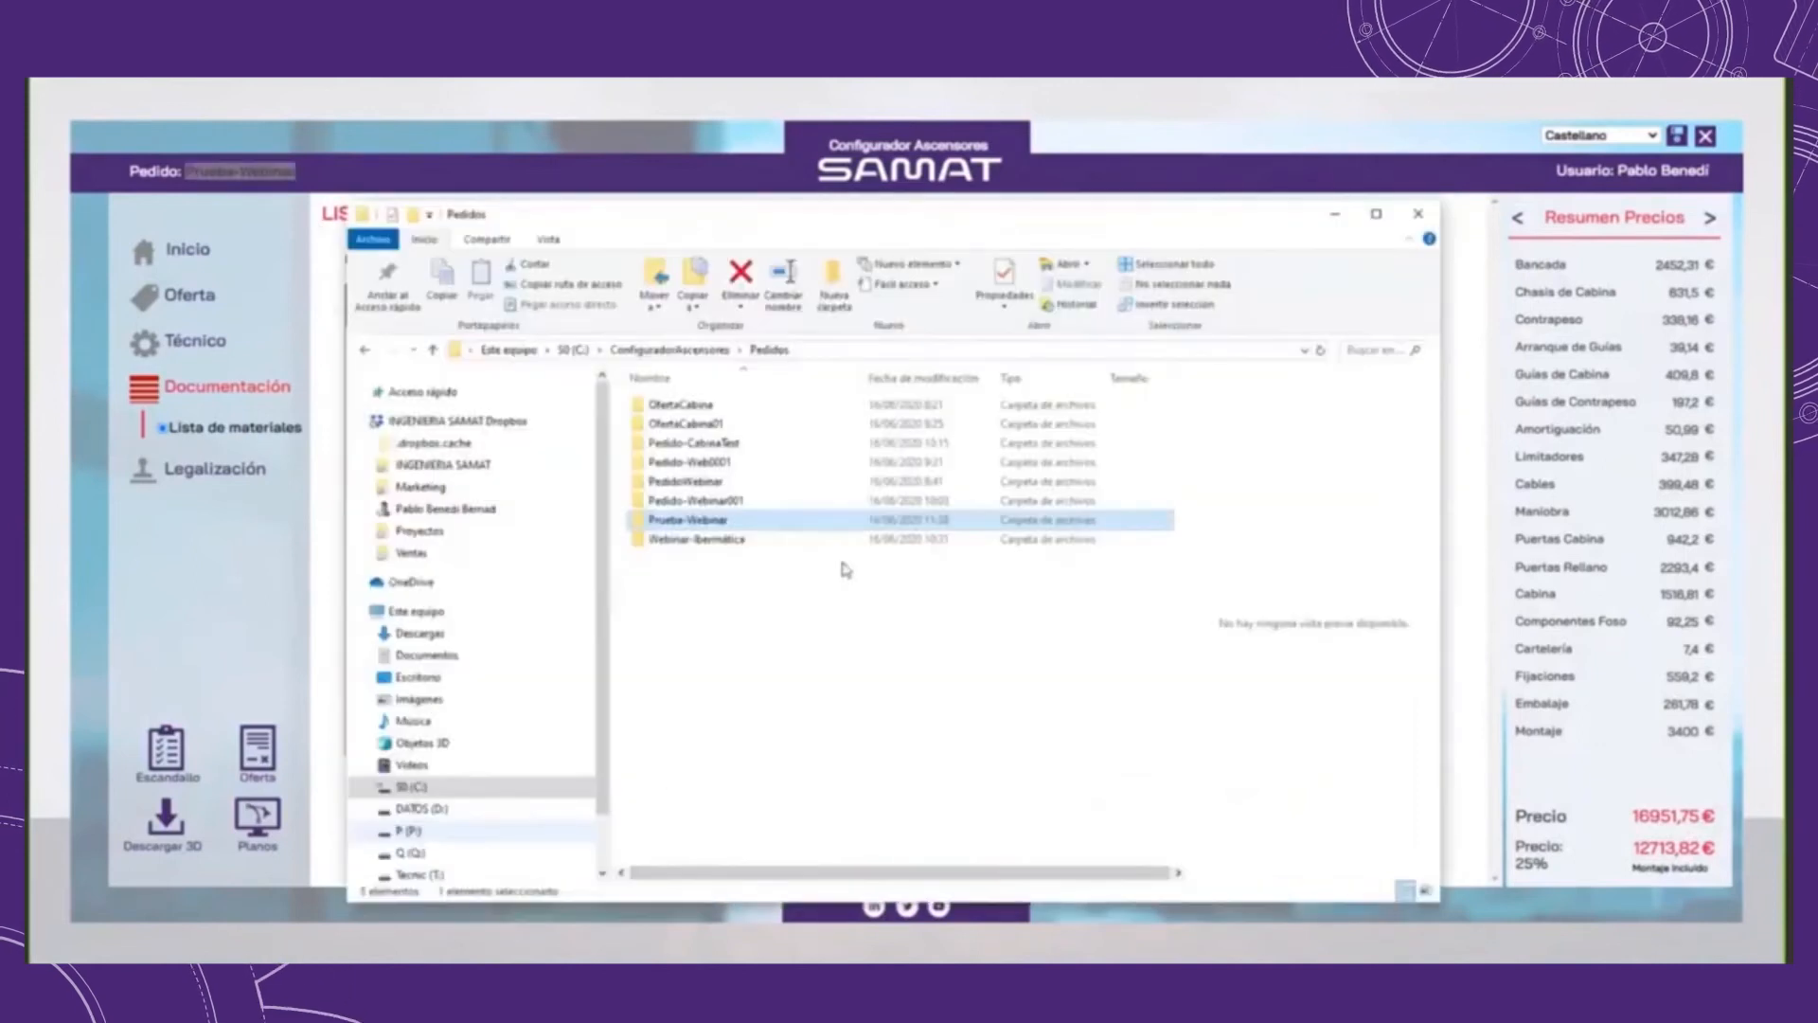
Step: Open Escandallo_Prueba-Webinar.xlsx from the Interno folder inside Prueba-Webinar and maximize it in Excel
double_click(717, 523)
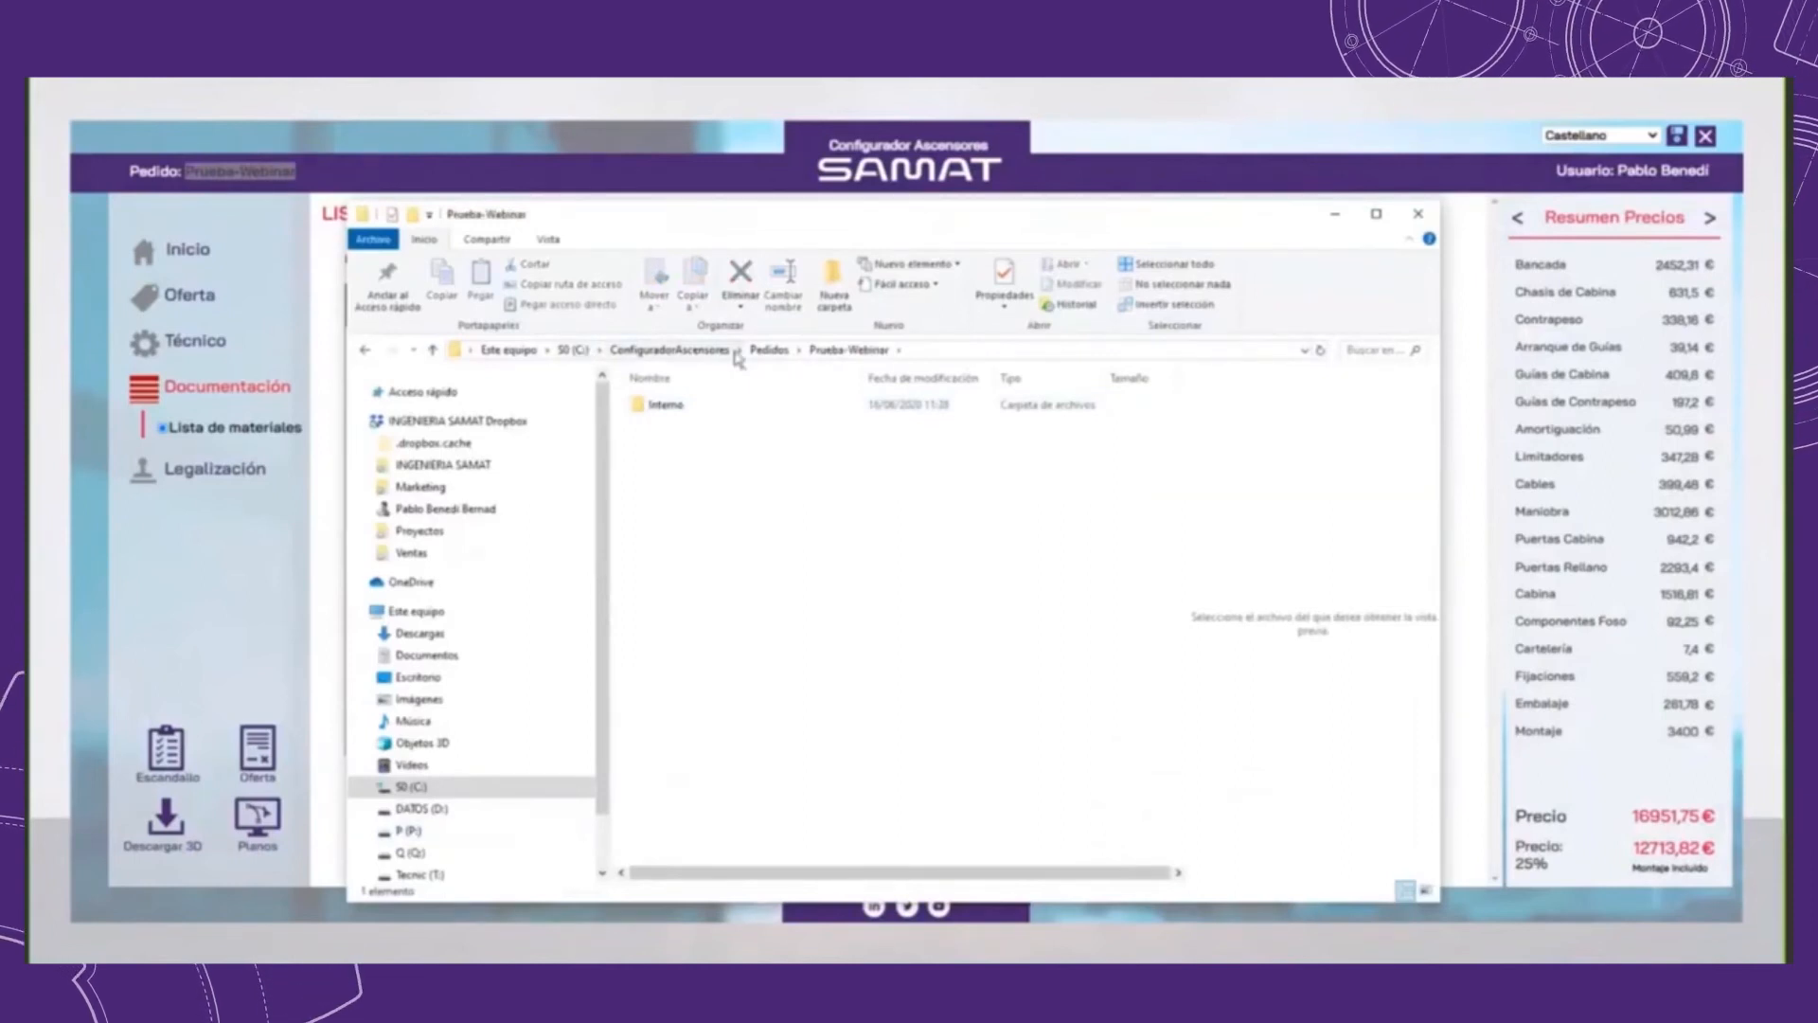
double_click(667, 406)
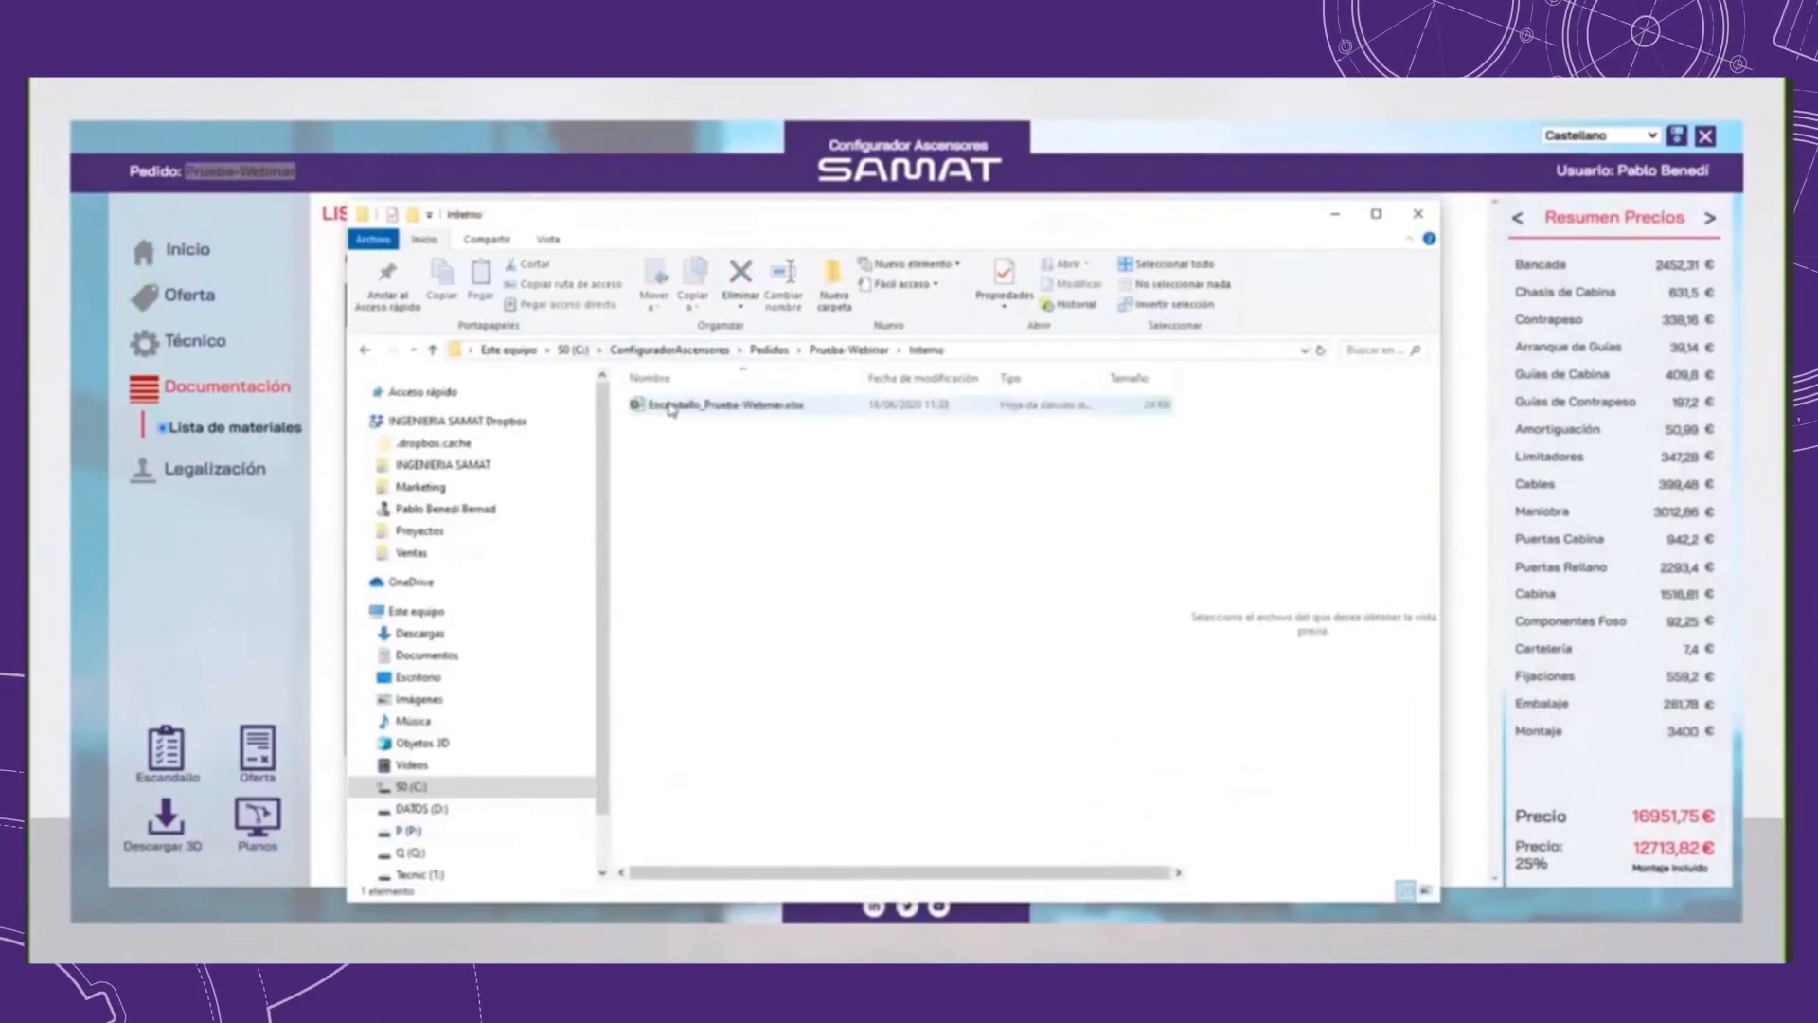
double_click(670, 406)
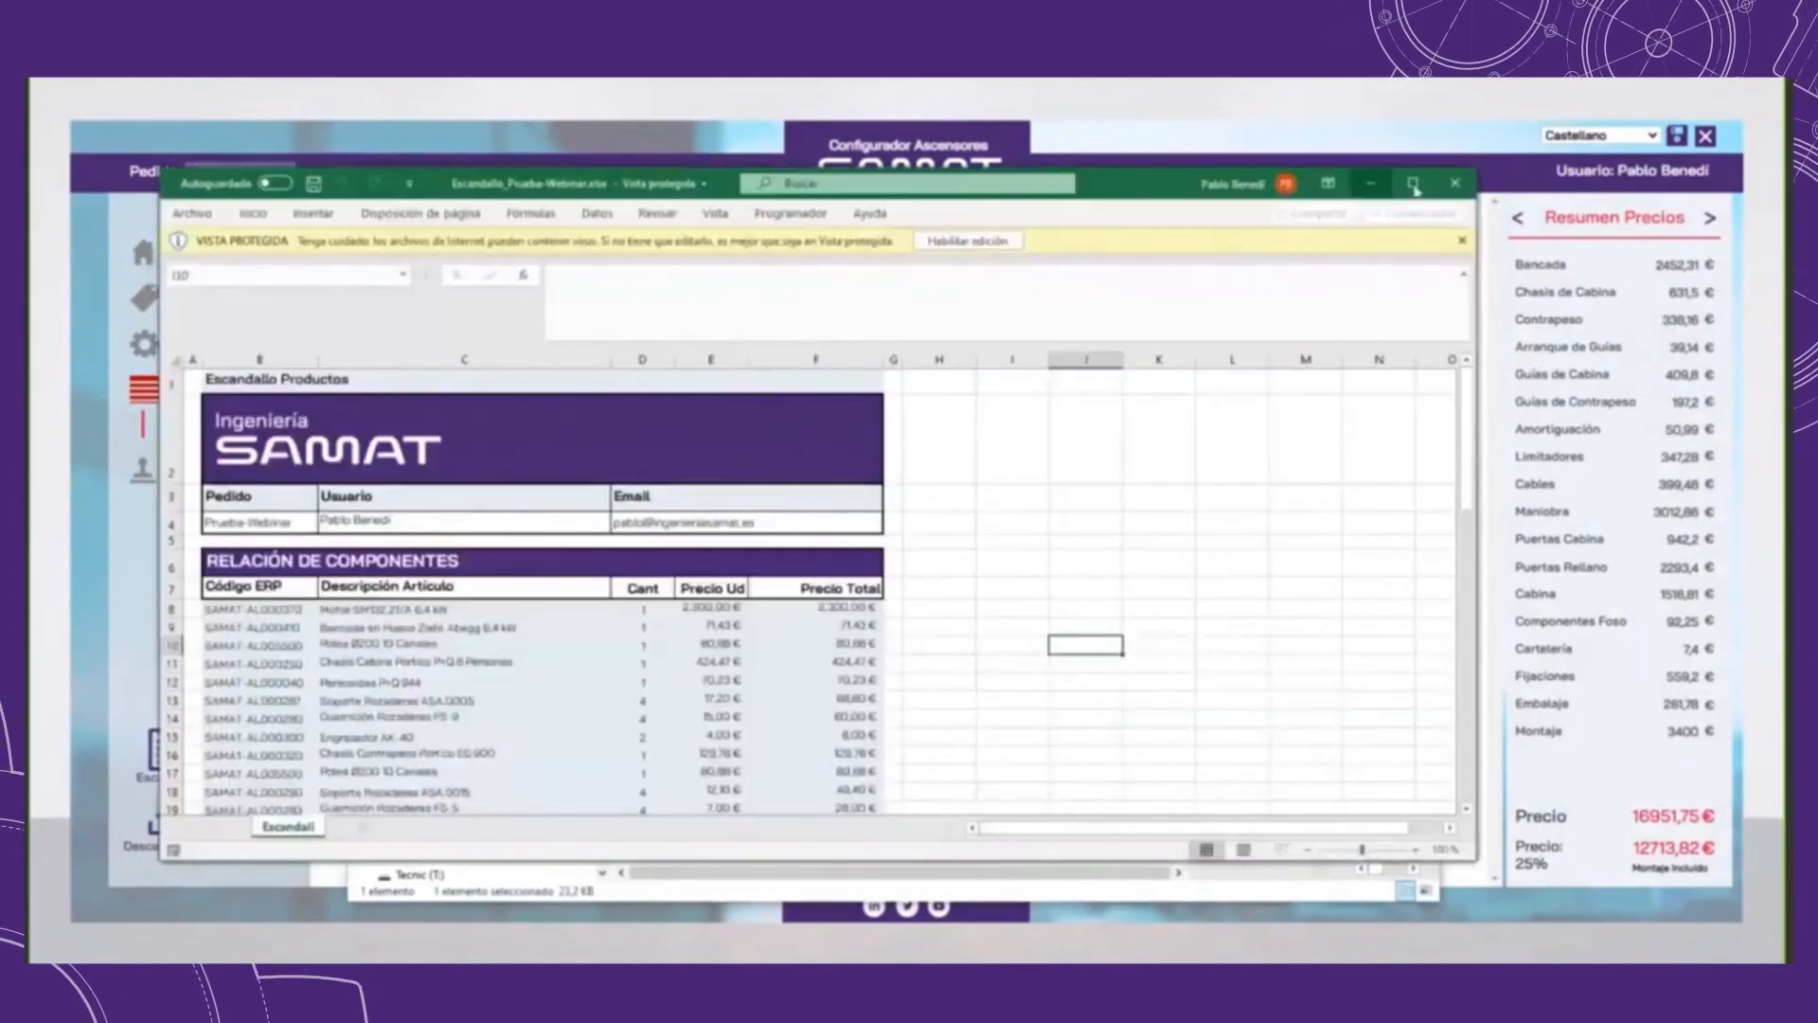
click(1413, 185)
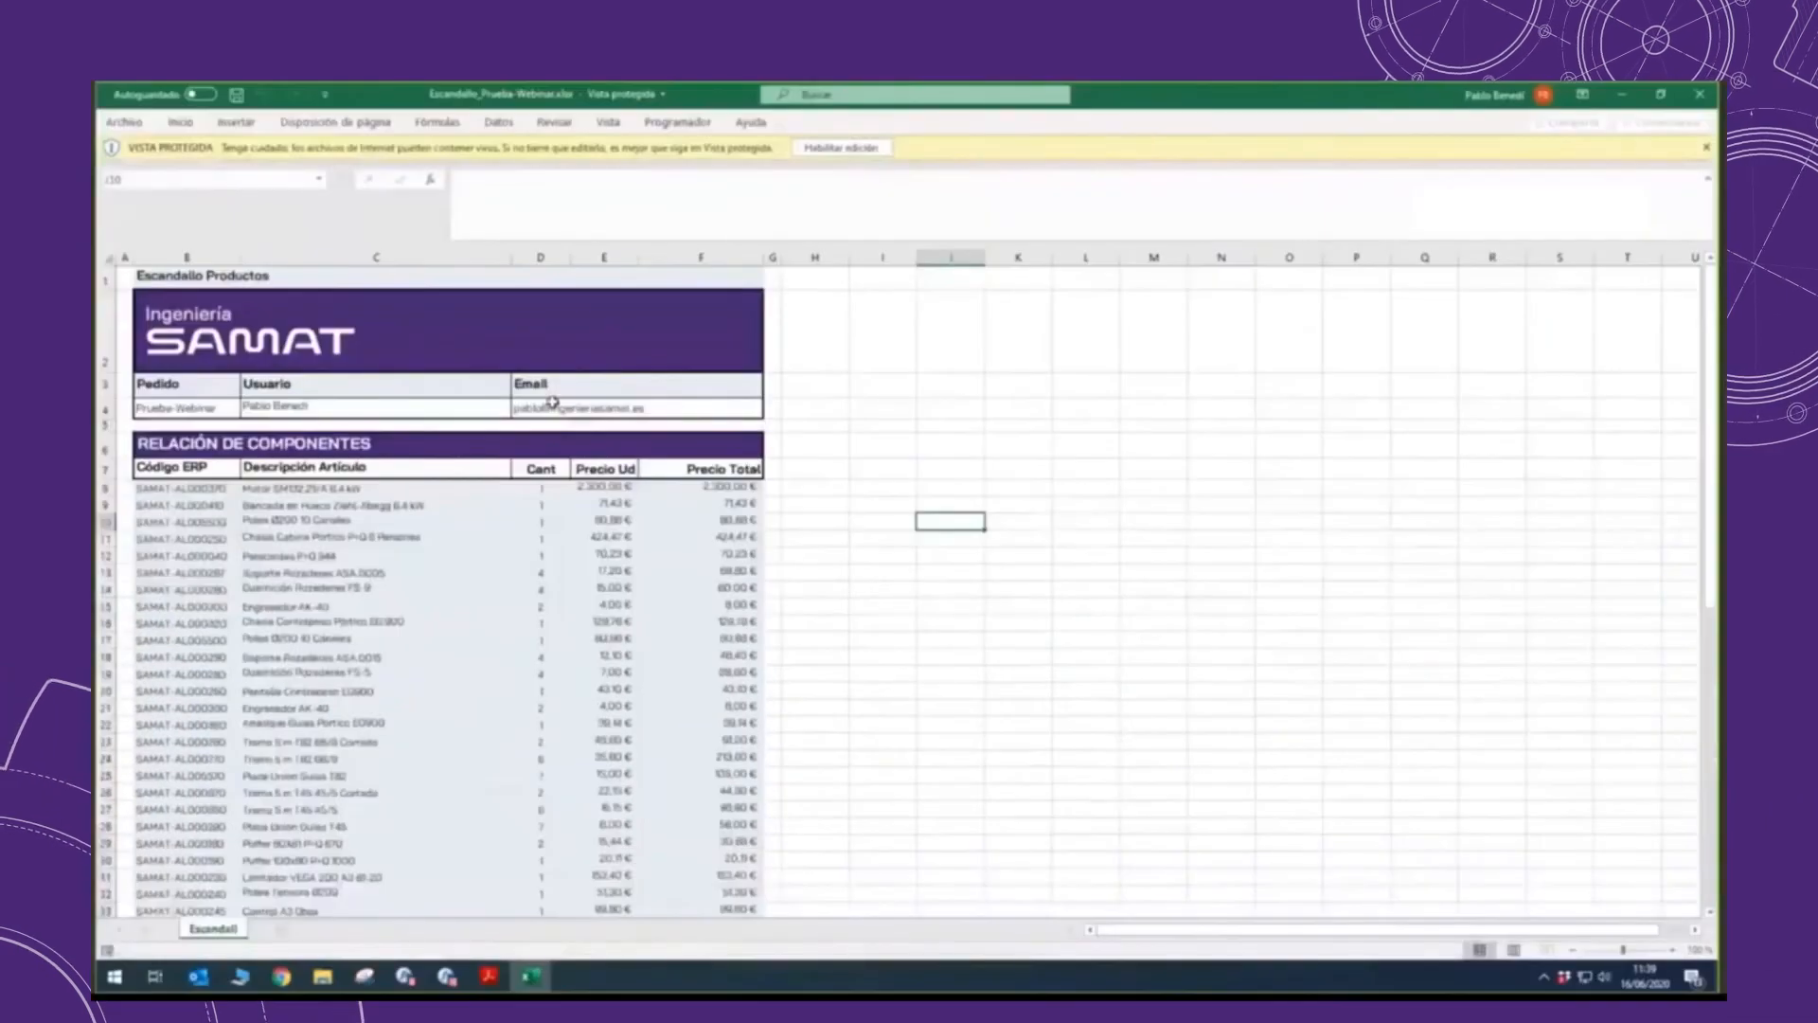
Step: Review the Escandallo sheet's order header, component list, subtotal, applied discount and final price
drag(175, 407, 616, 386)
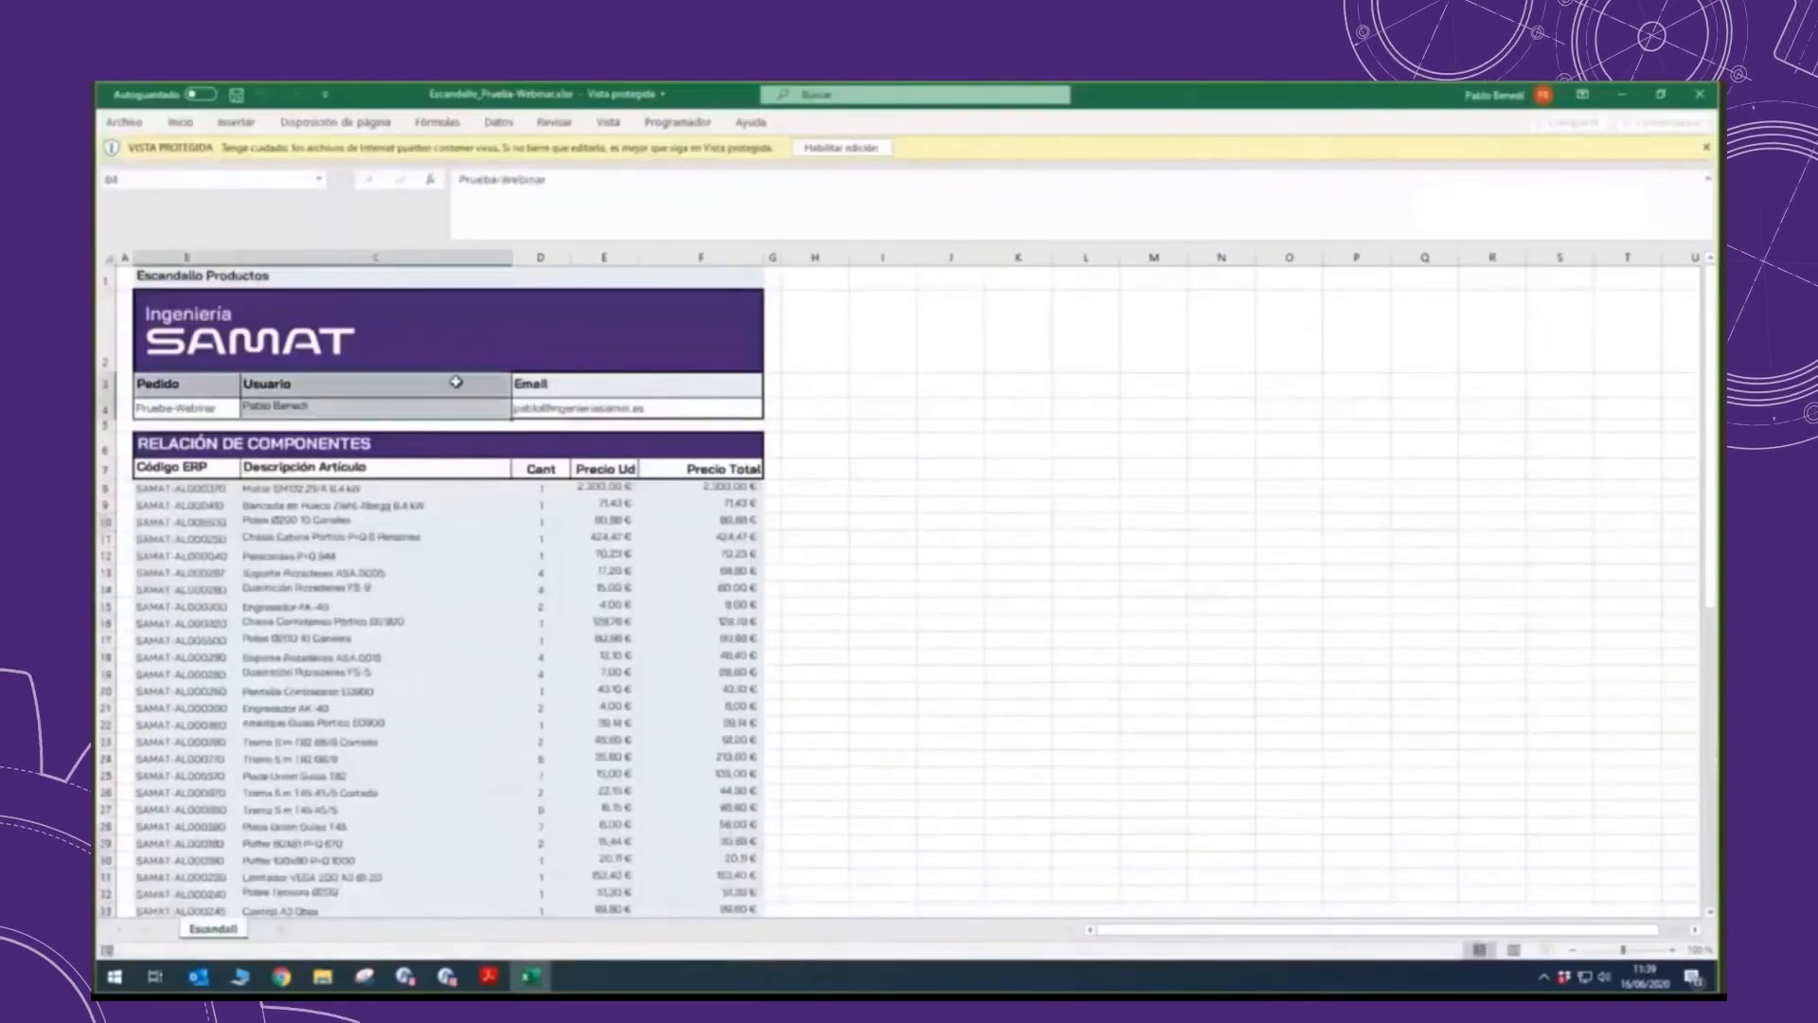
click(617, 385)
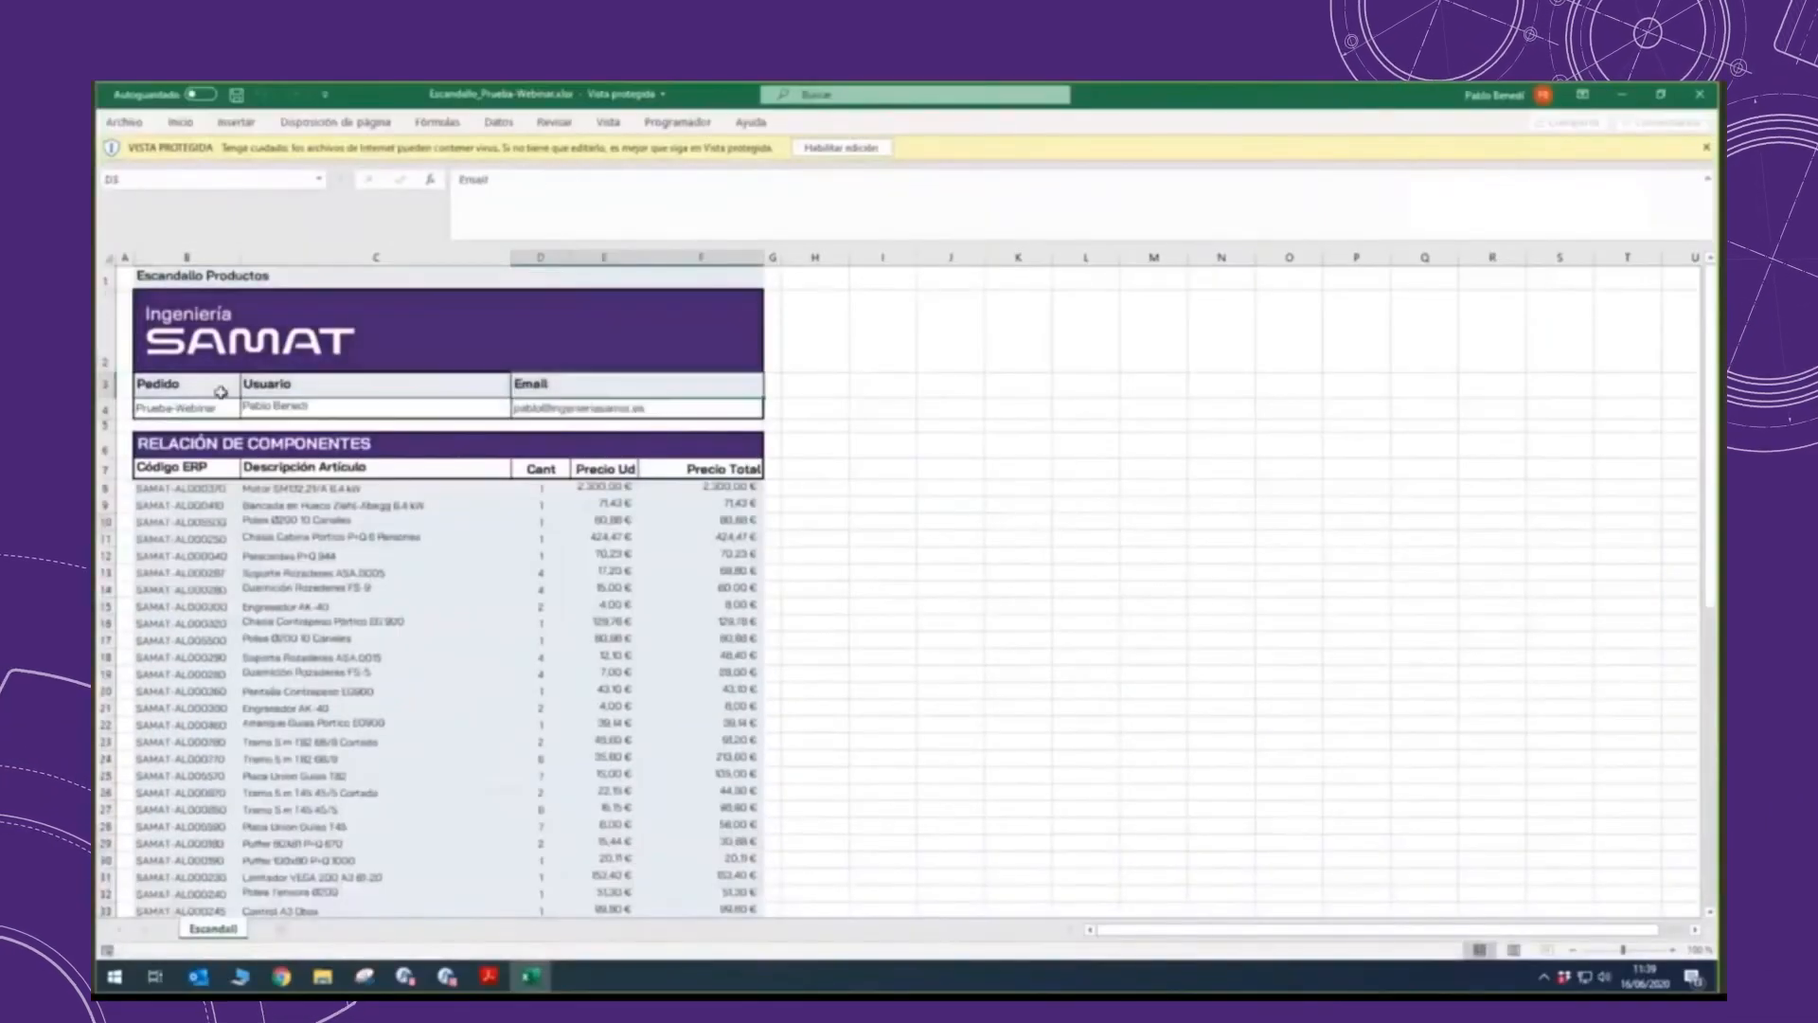
click(878, 461)
scroll(684, 464, down, 8)
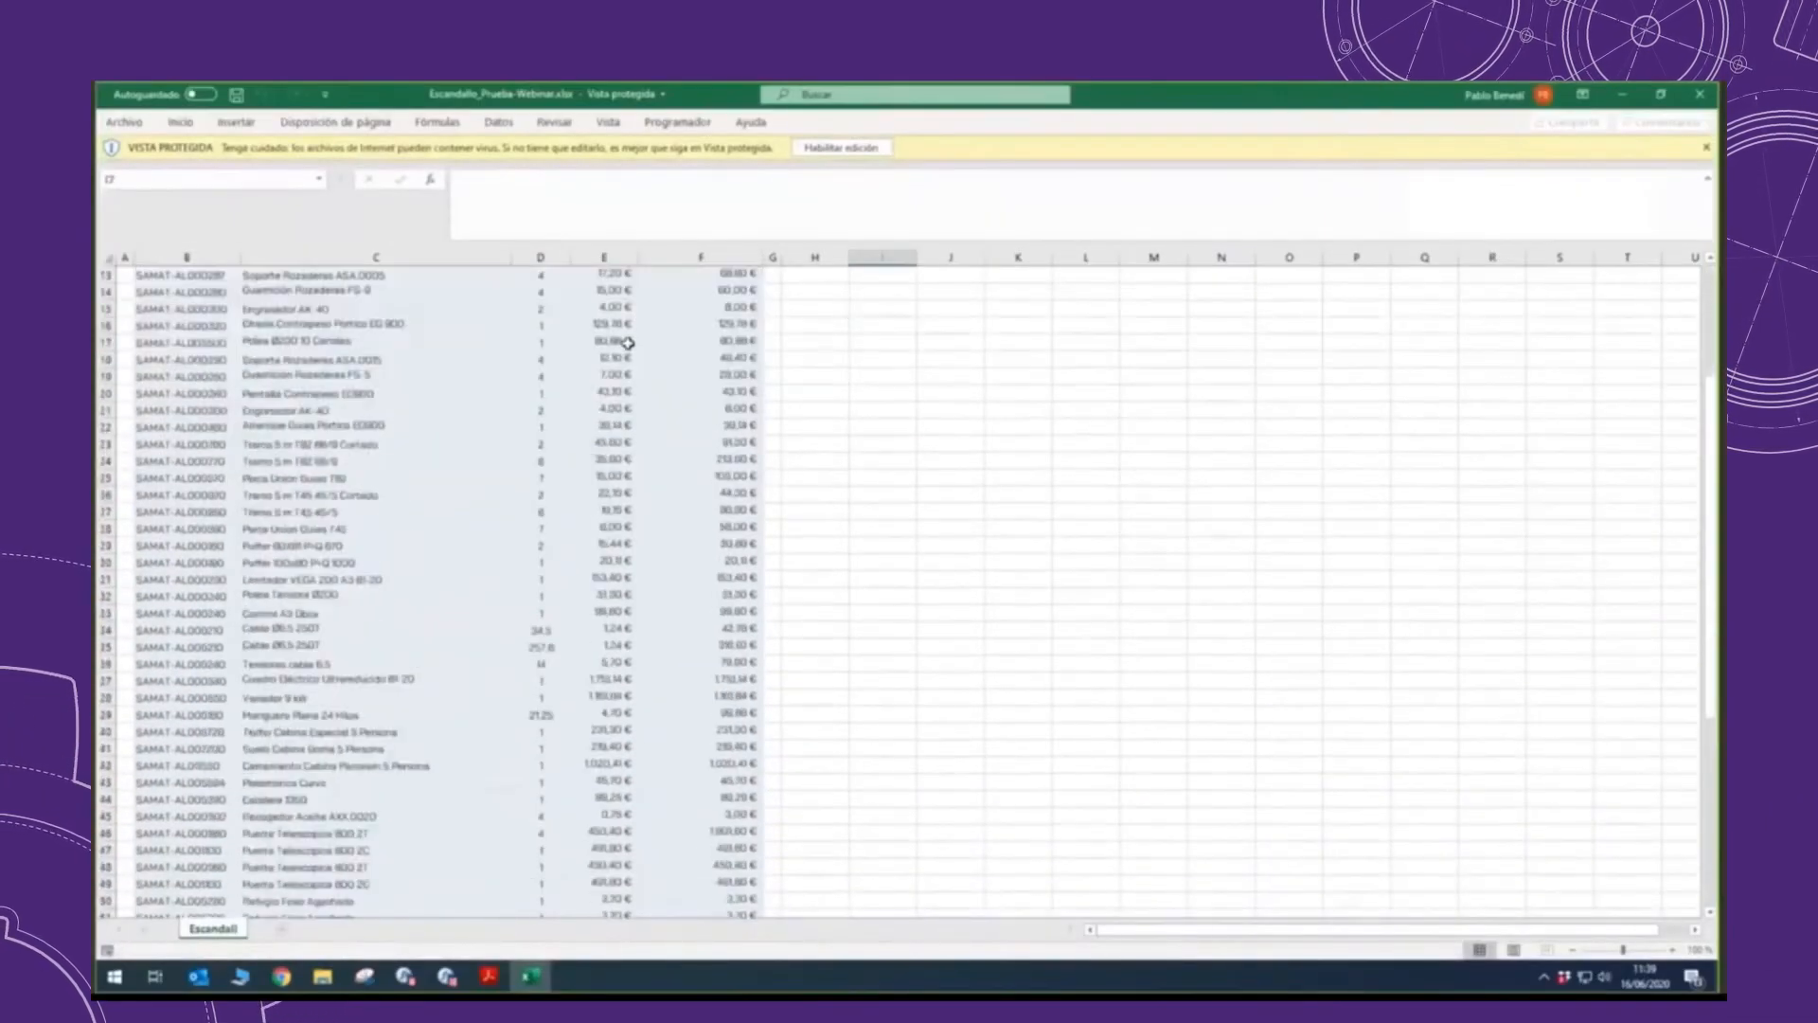
scroll(611, 342, down, 5)
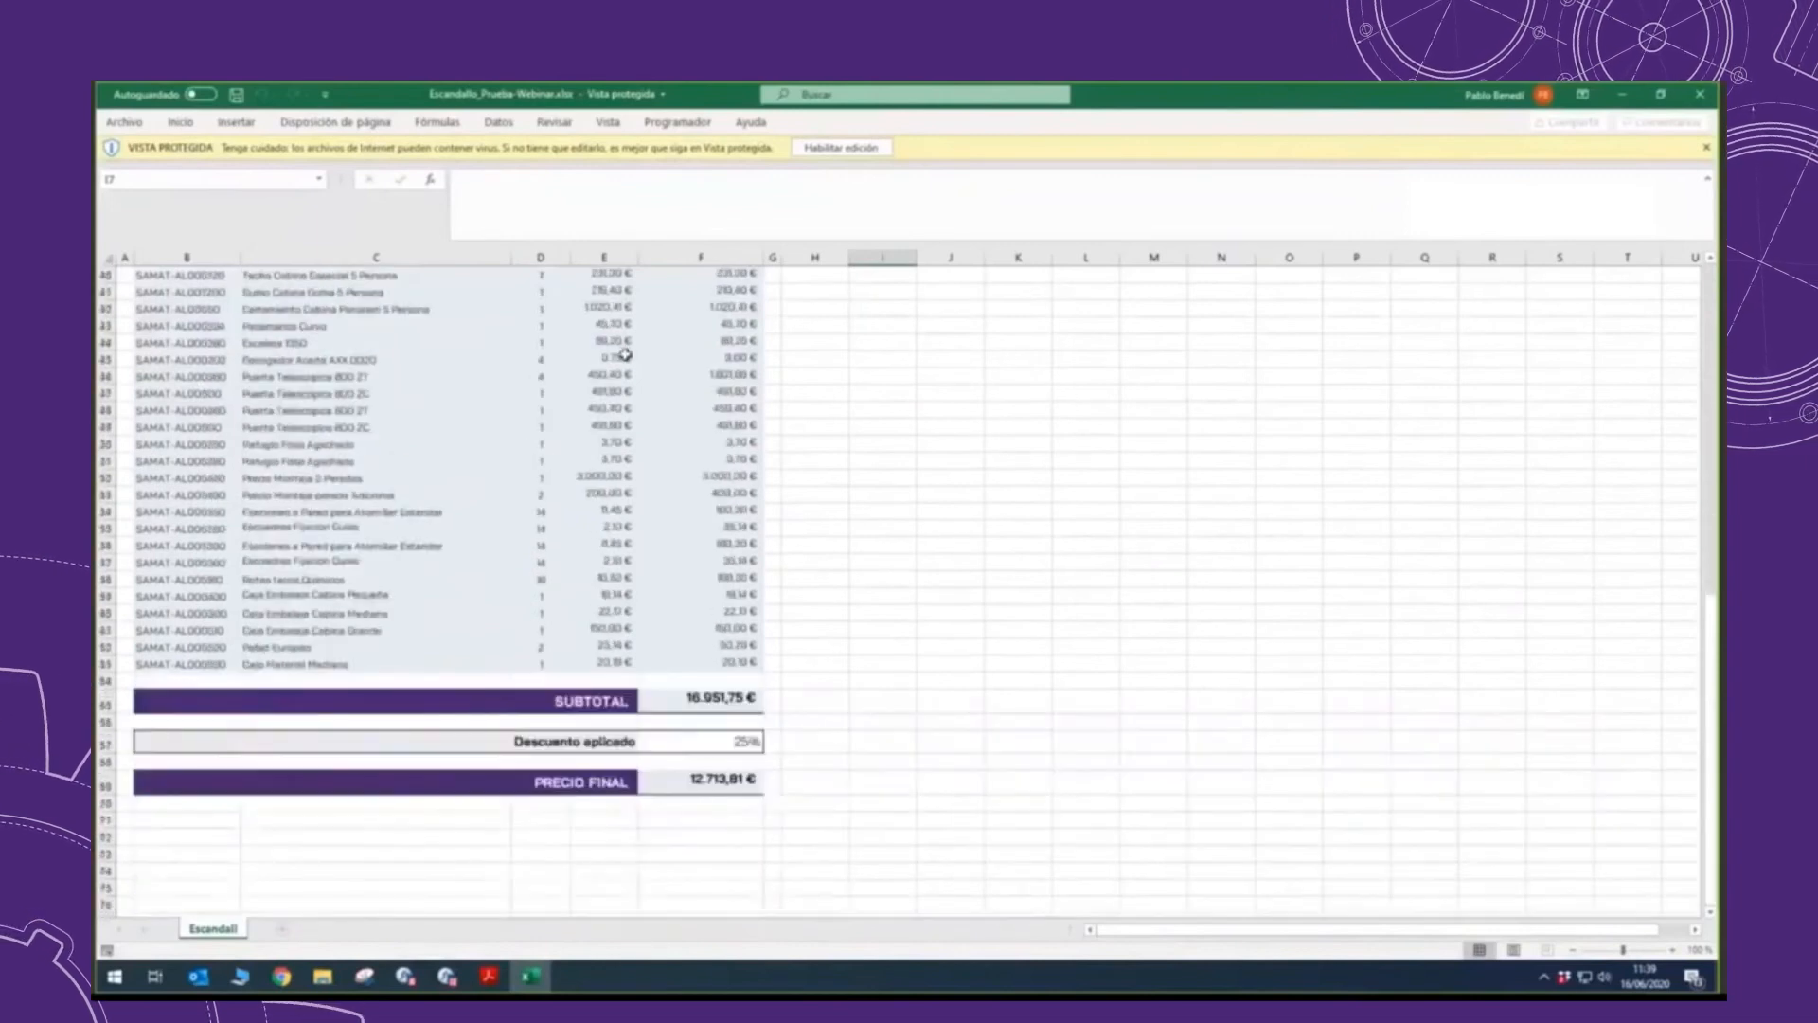
Step: Check the applied discount in the Escandallo sheet, and generate the Oferta document from the configurator
click(742, 758)
click(741, 743)
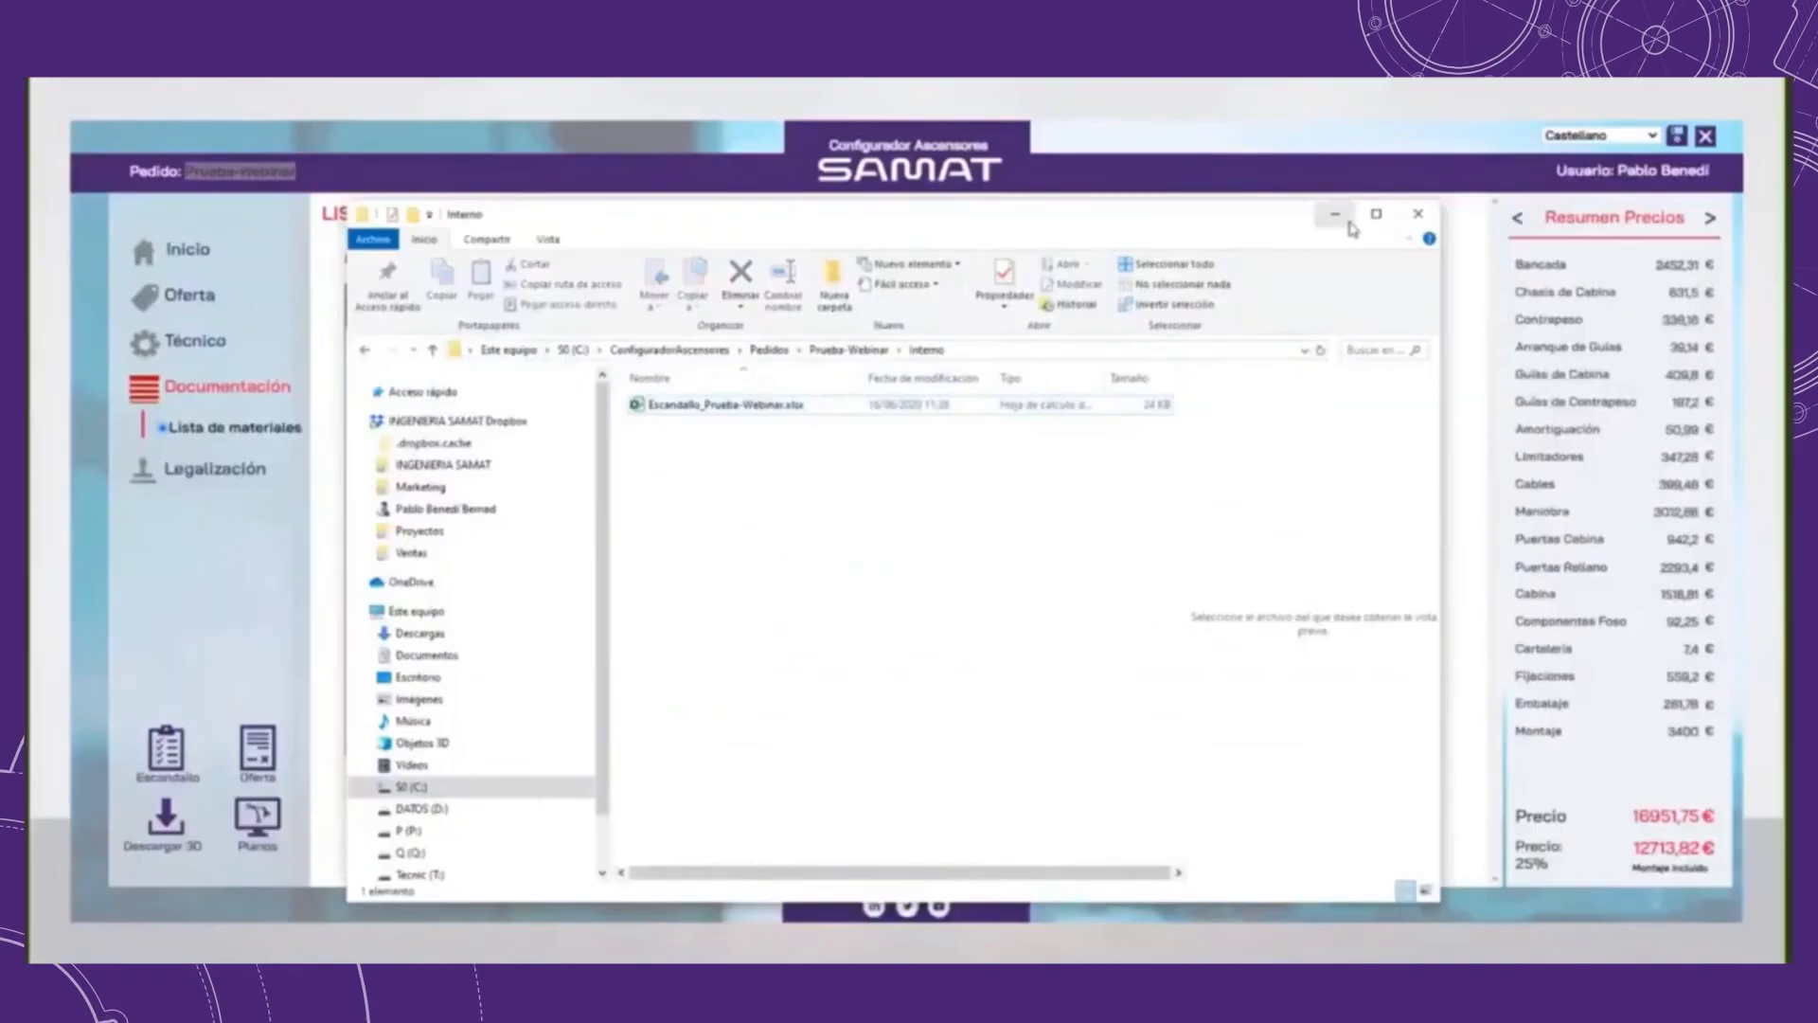
click(1345, 207)
click(261, 750)
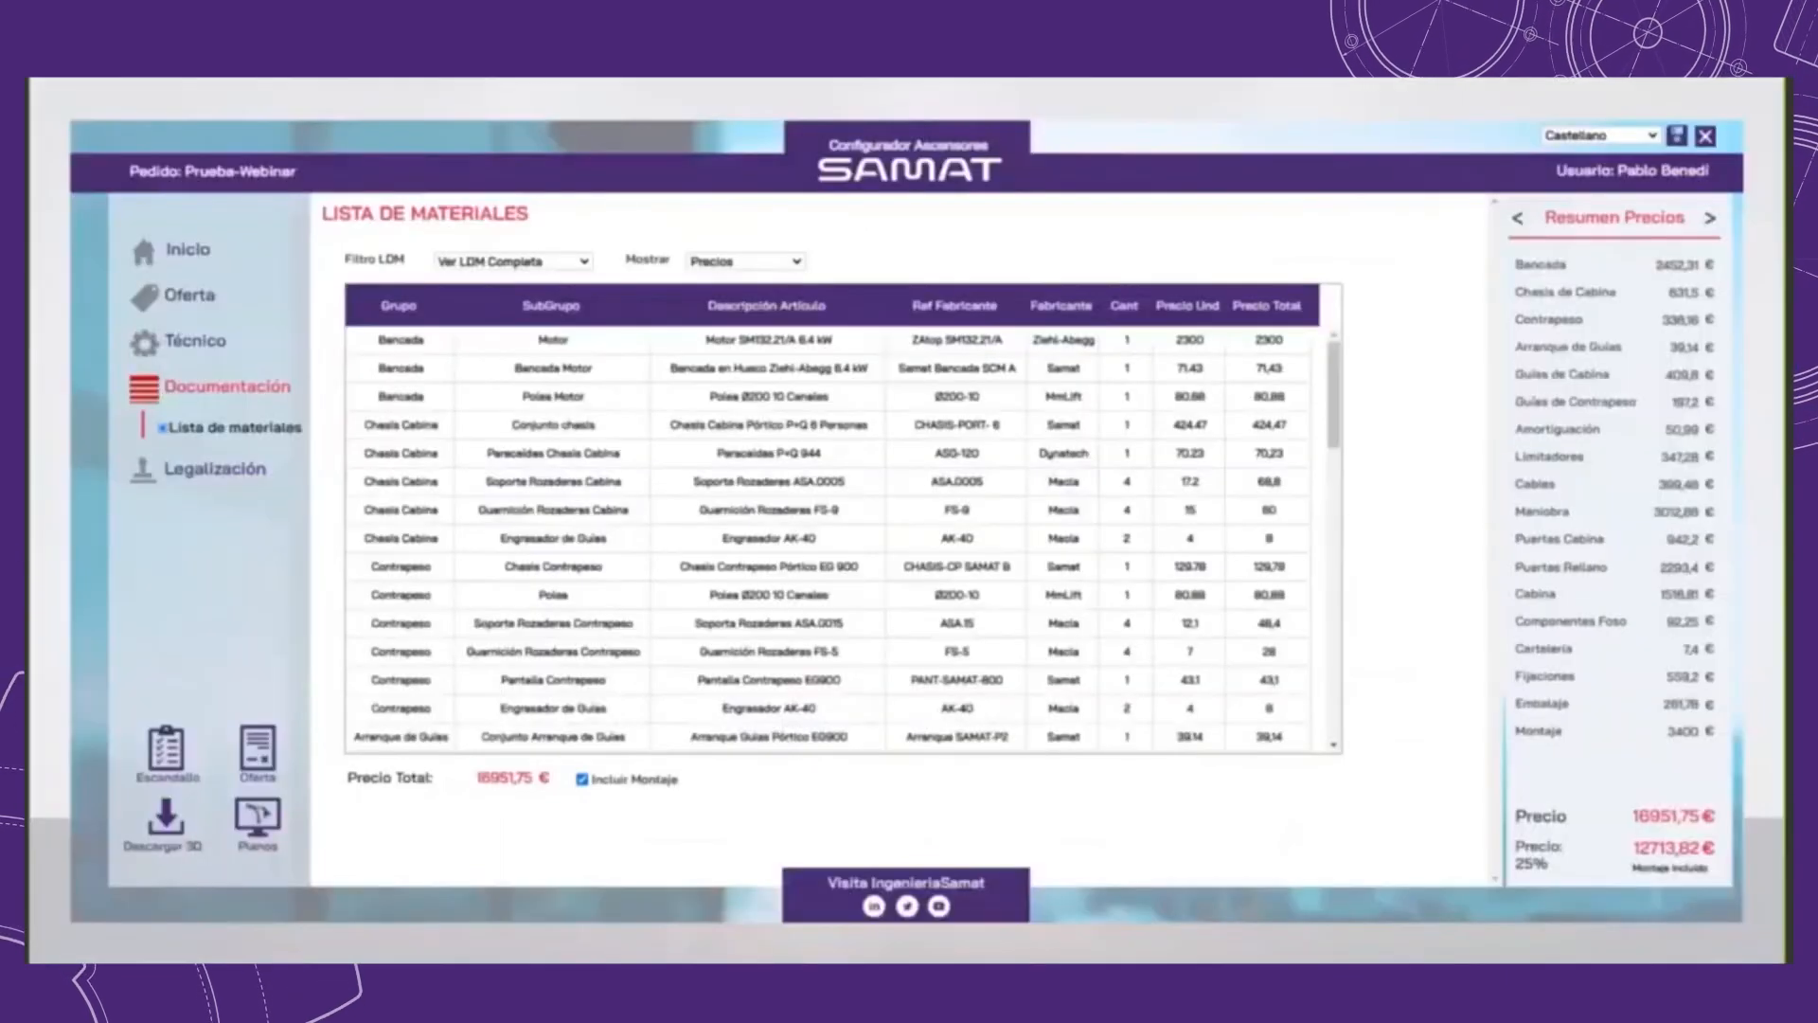
Step: Open Oferta_Prueba-Webinar.pdf from the Comercial folder inside the order's Prueba-Webinar folder
click(775, 350)
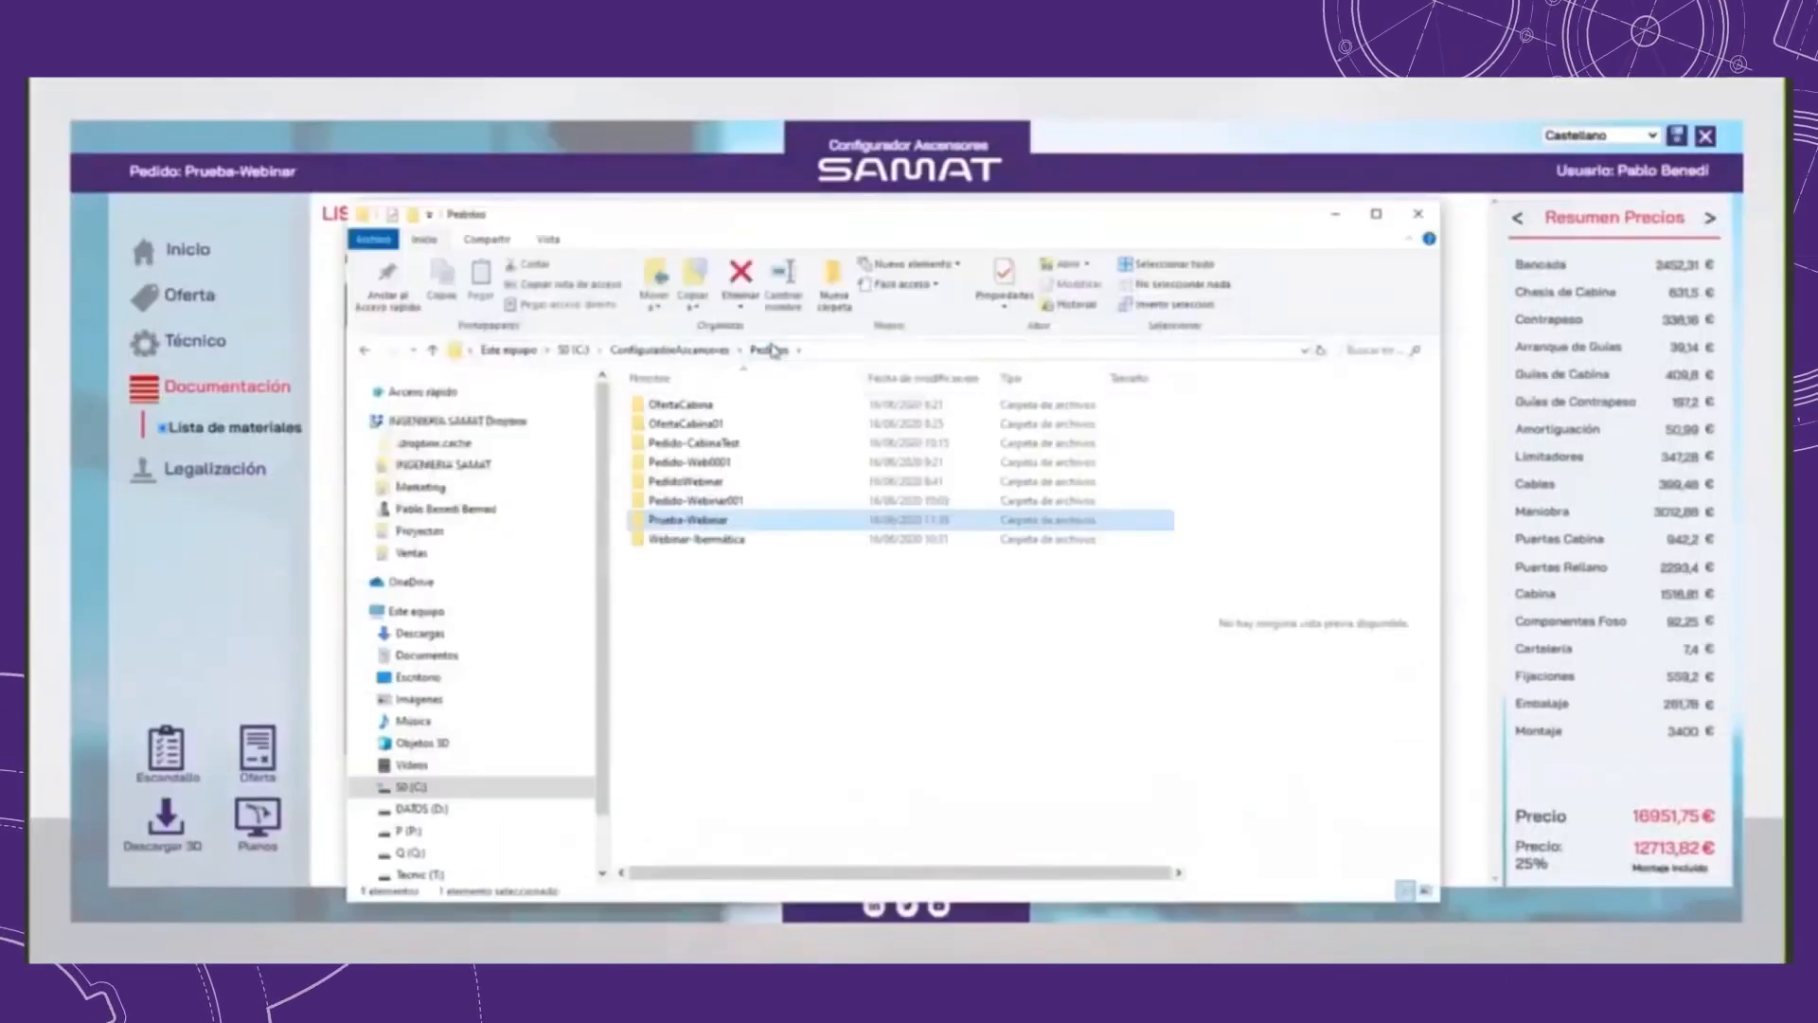
double_click(706, 526)
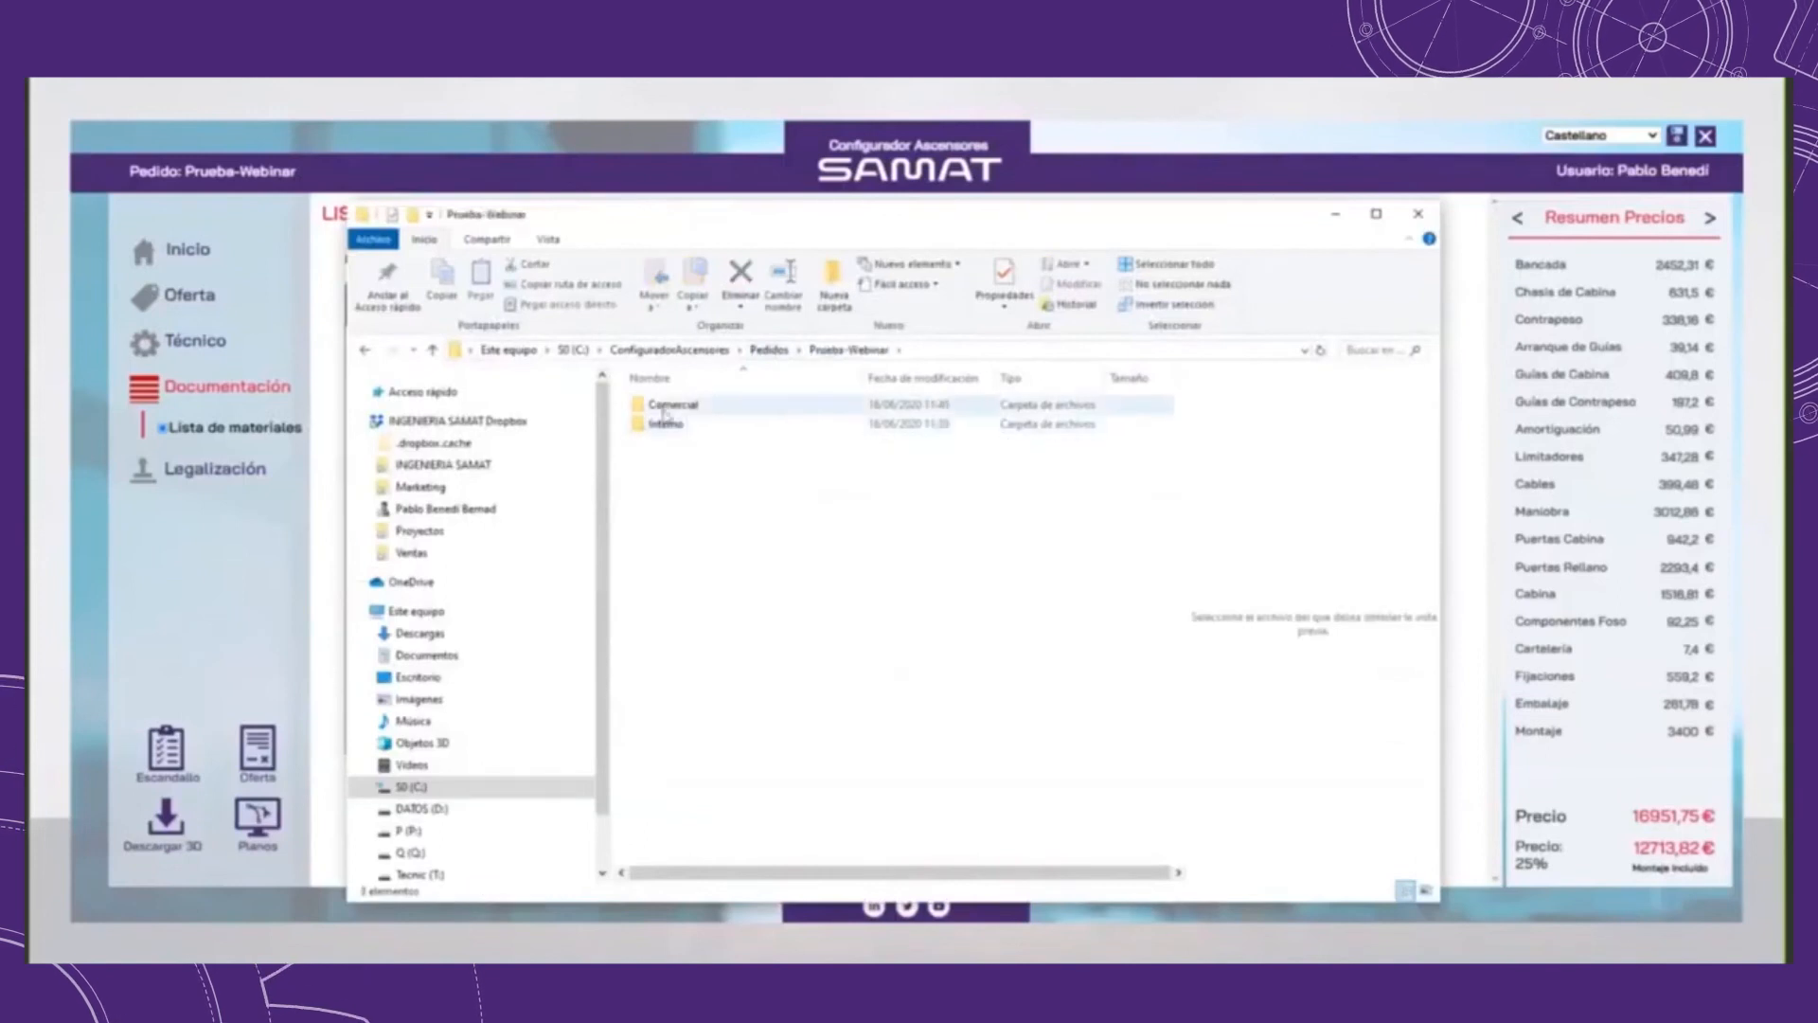
double_click(678, 407)
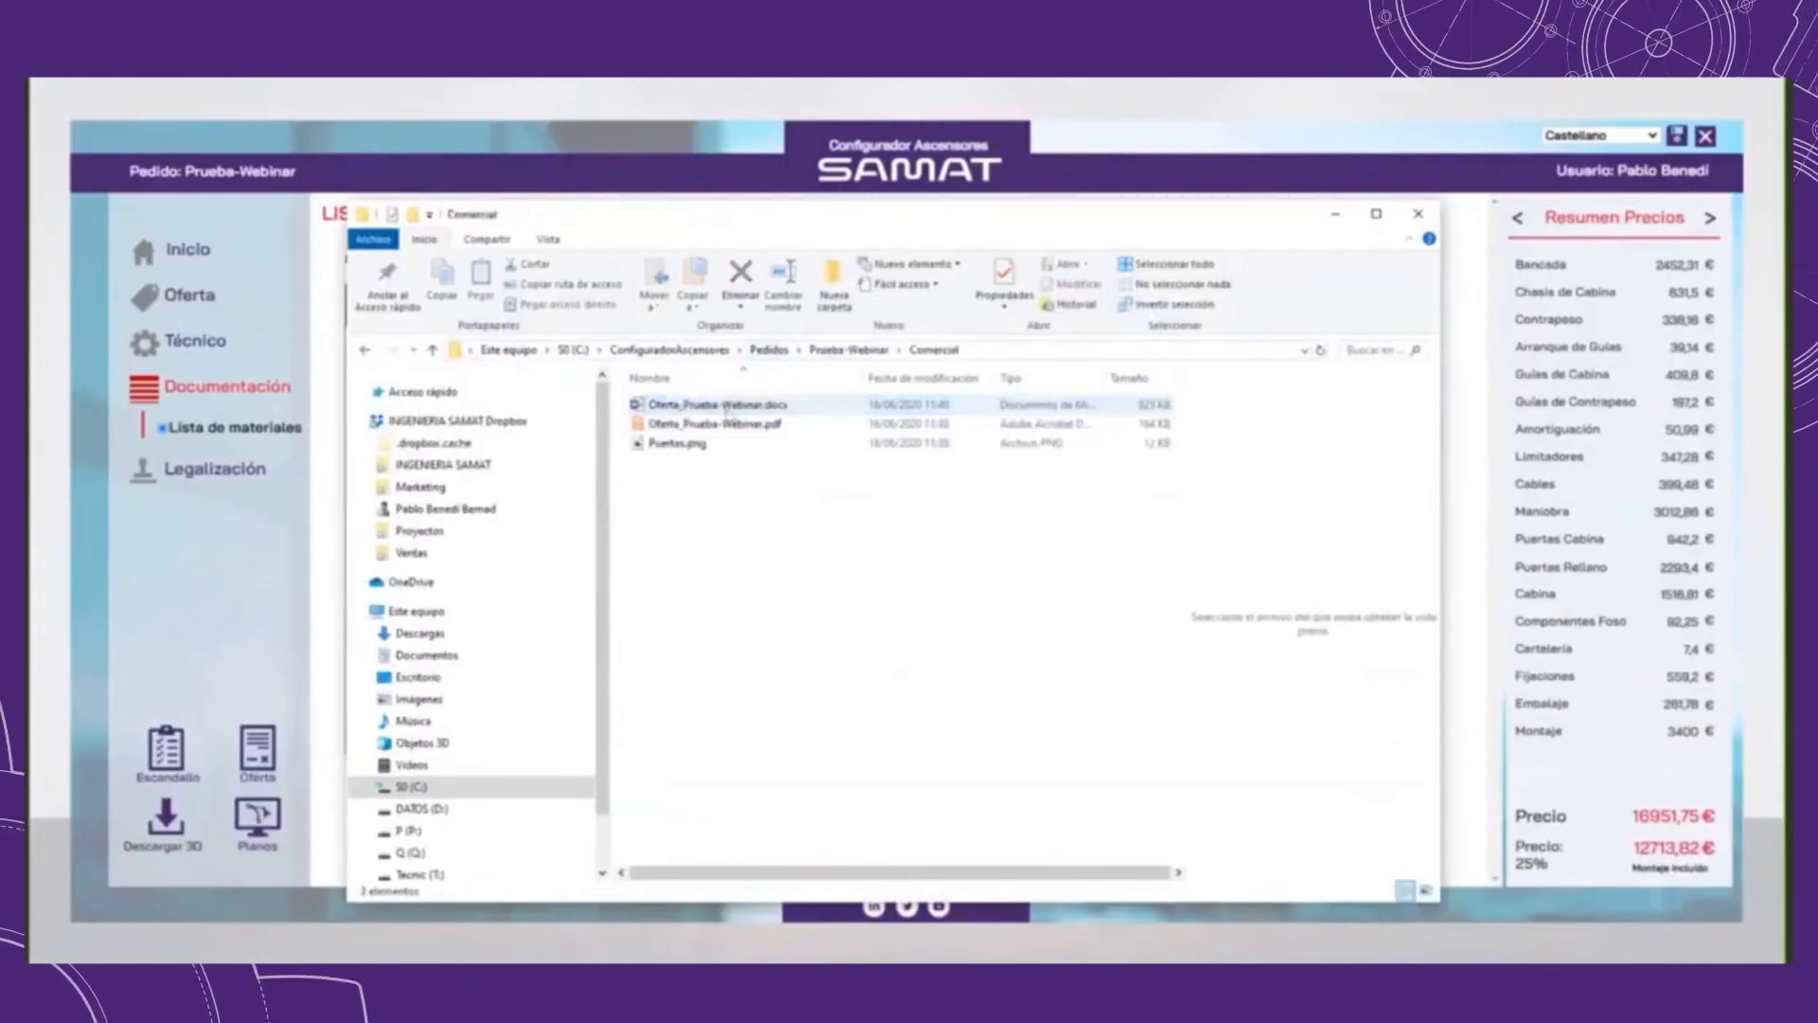
double_click(741, 426)
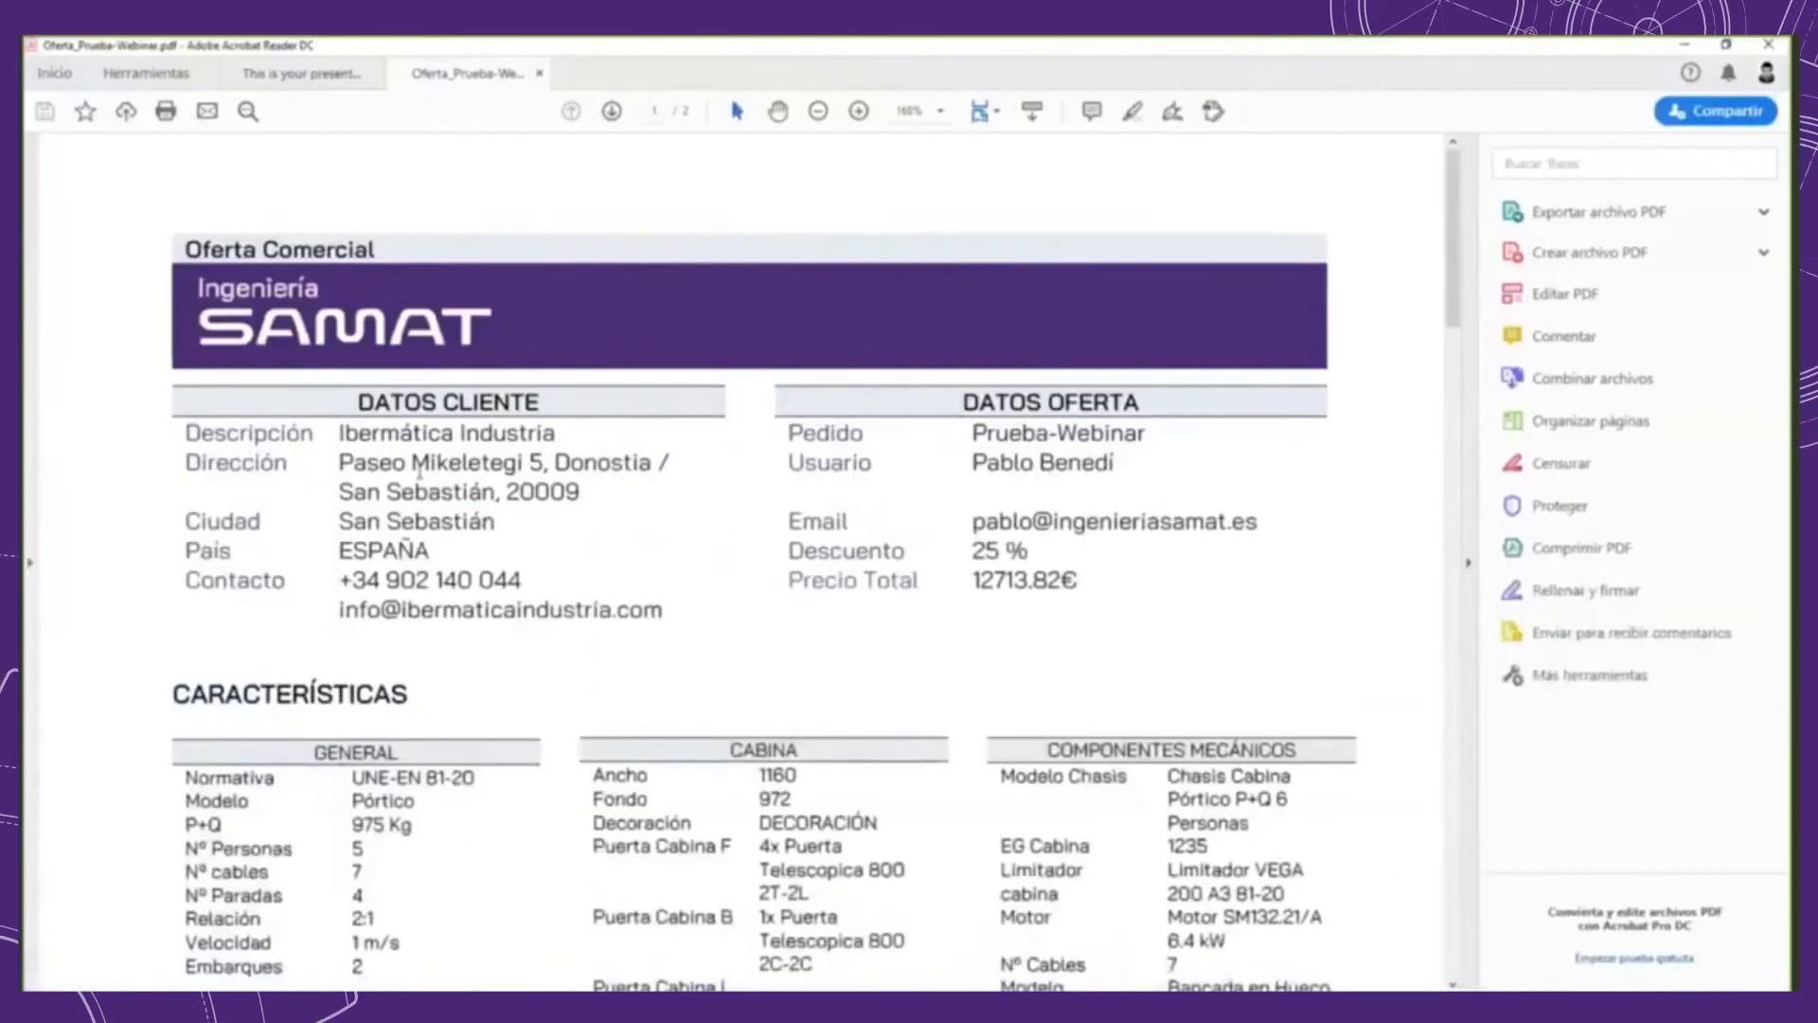
Step: Review the offer's customer data, offer data and the technical characteristics tables on its first page
drag(343, 437, 1028, 551)
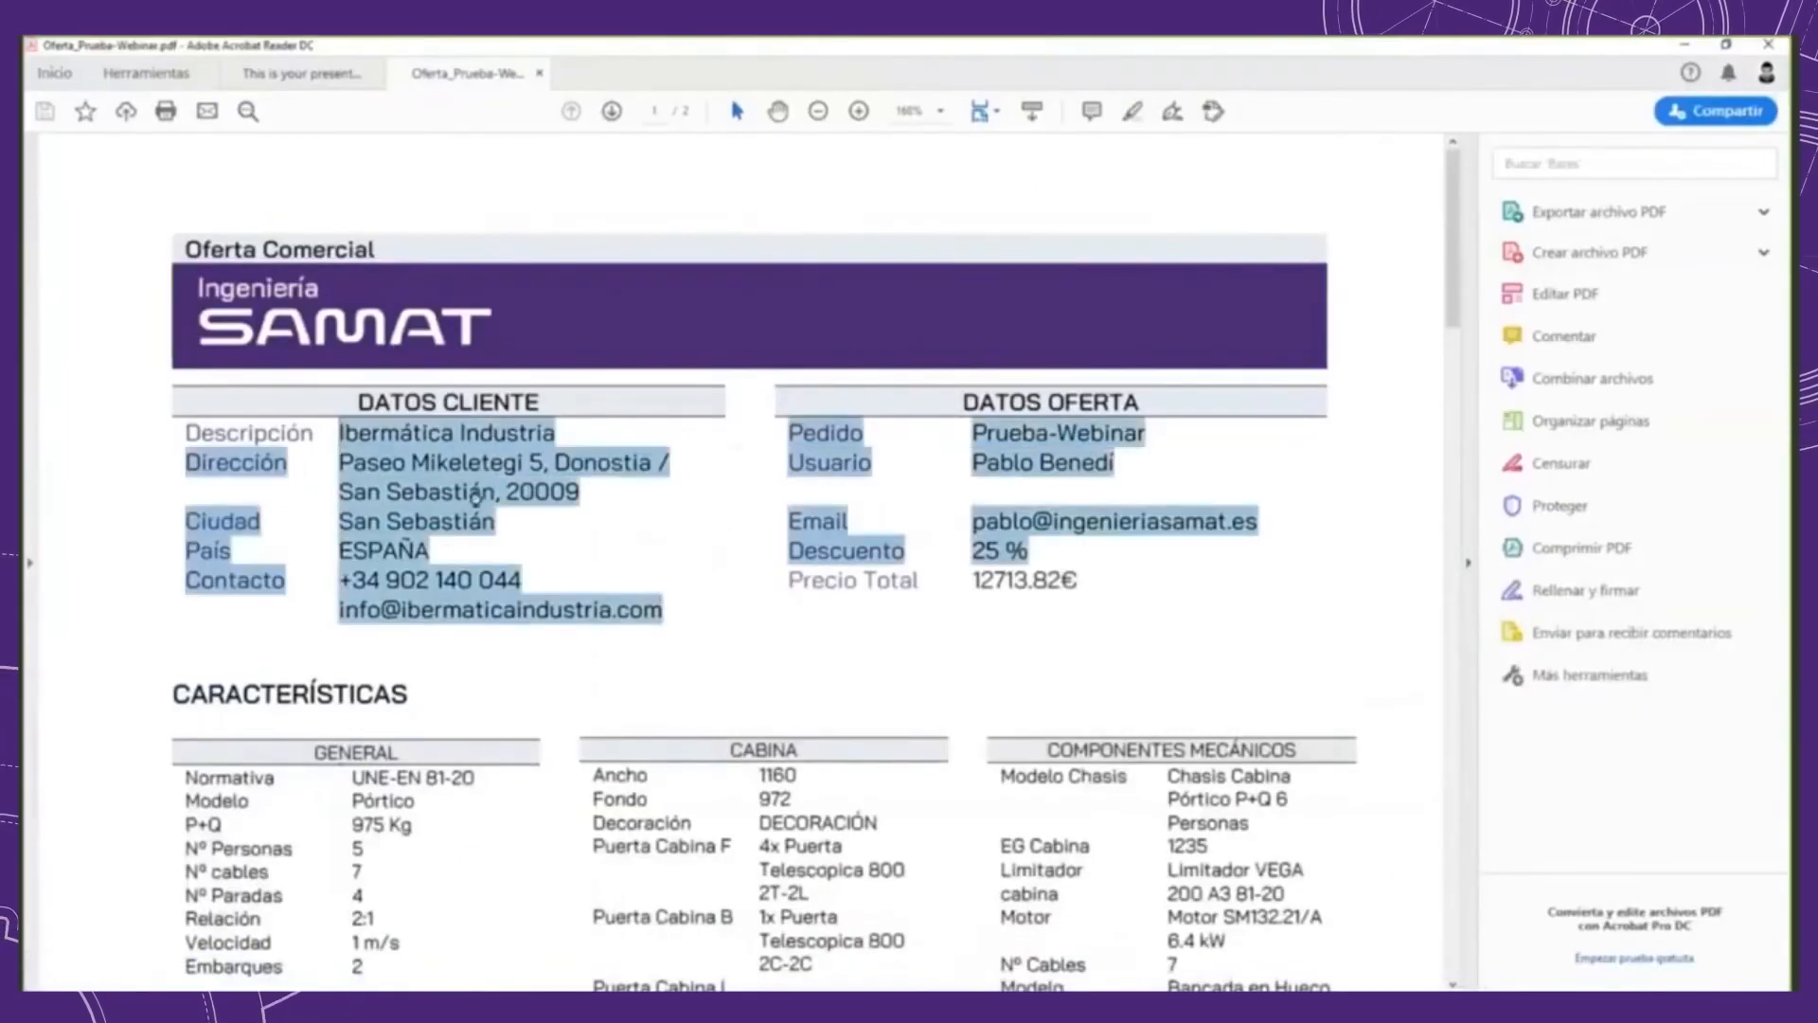
click(938, 439)
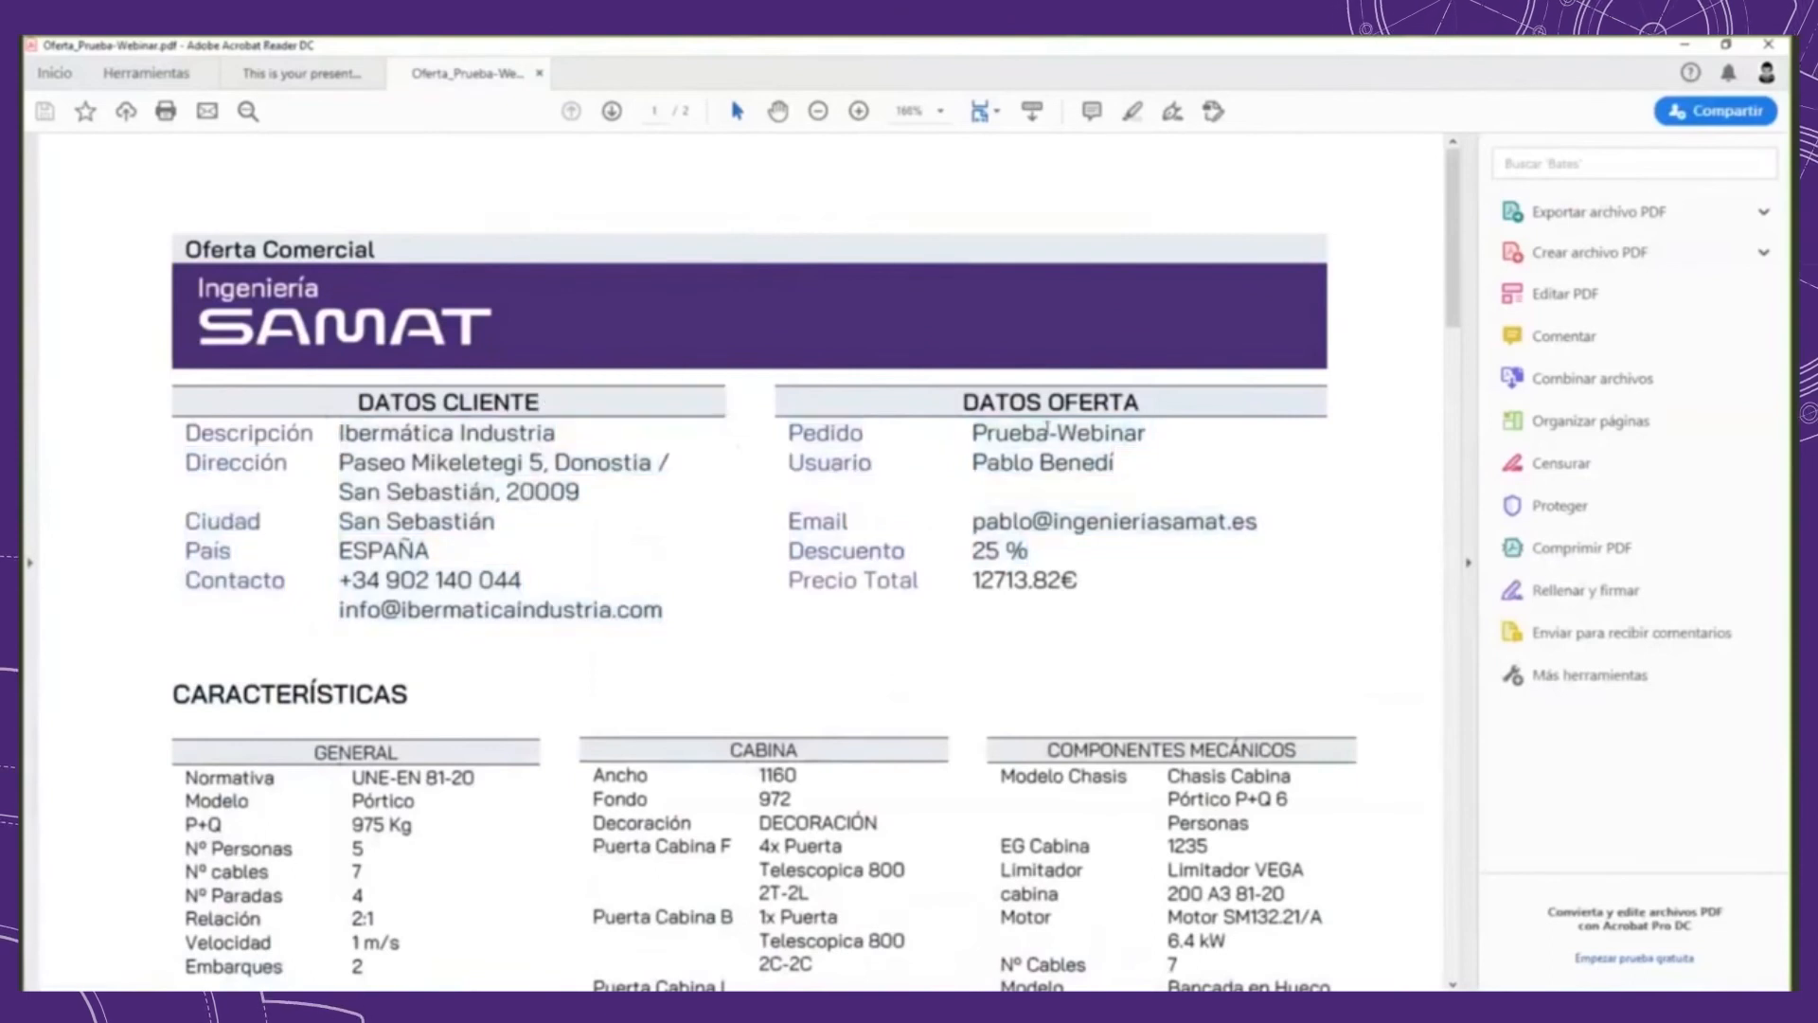
scroll(1059, 428, down, 1)
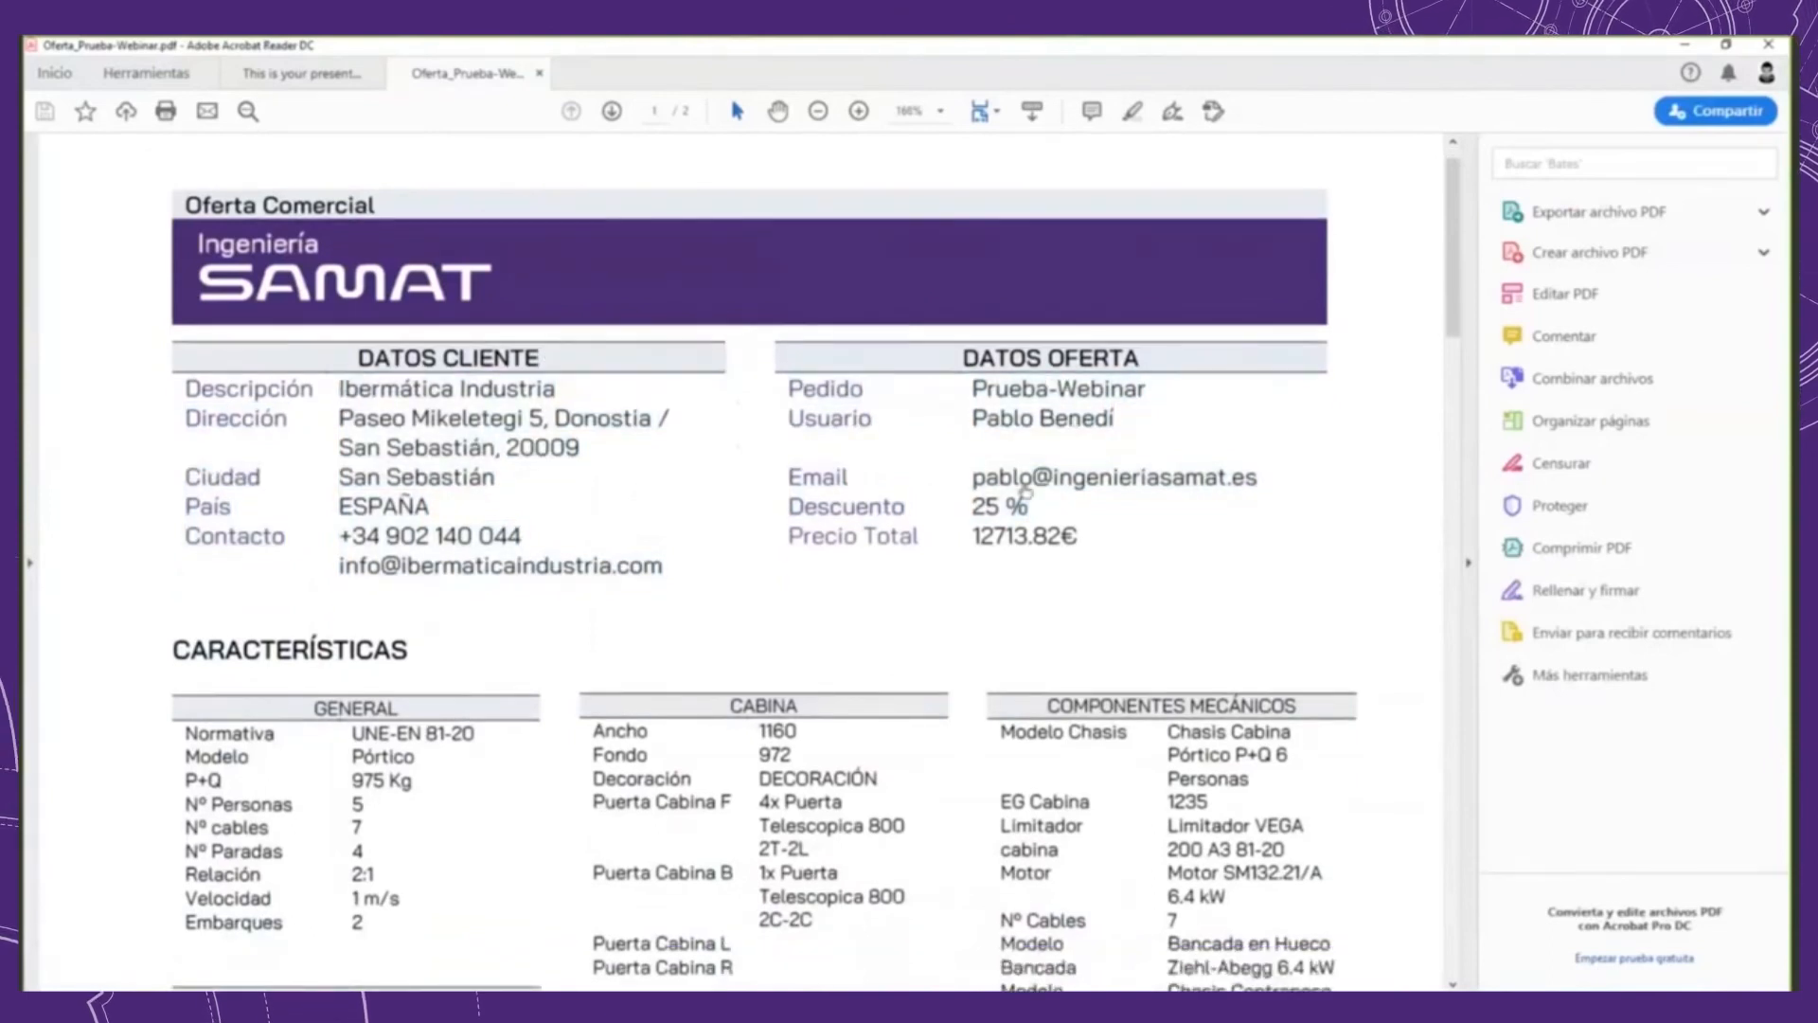
scroll(1010, 512, down, 5)
scroll(1010, 512, down, 3)
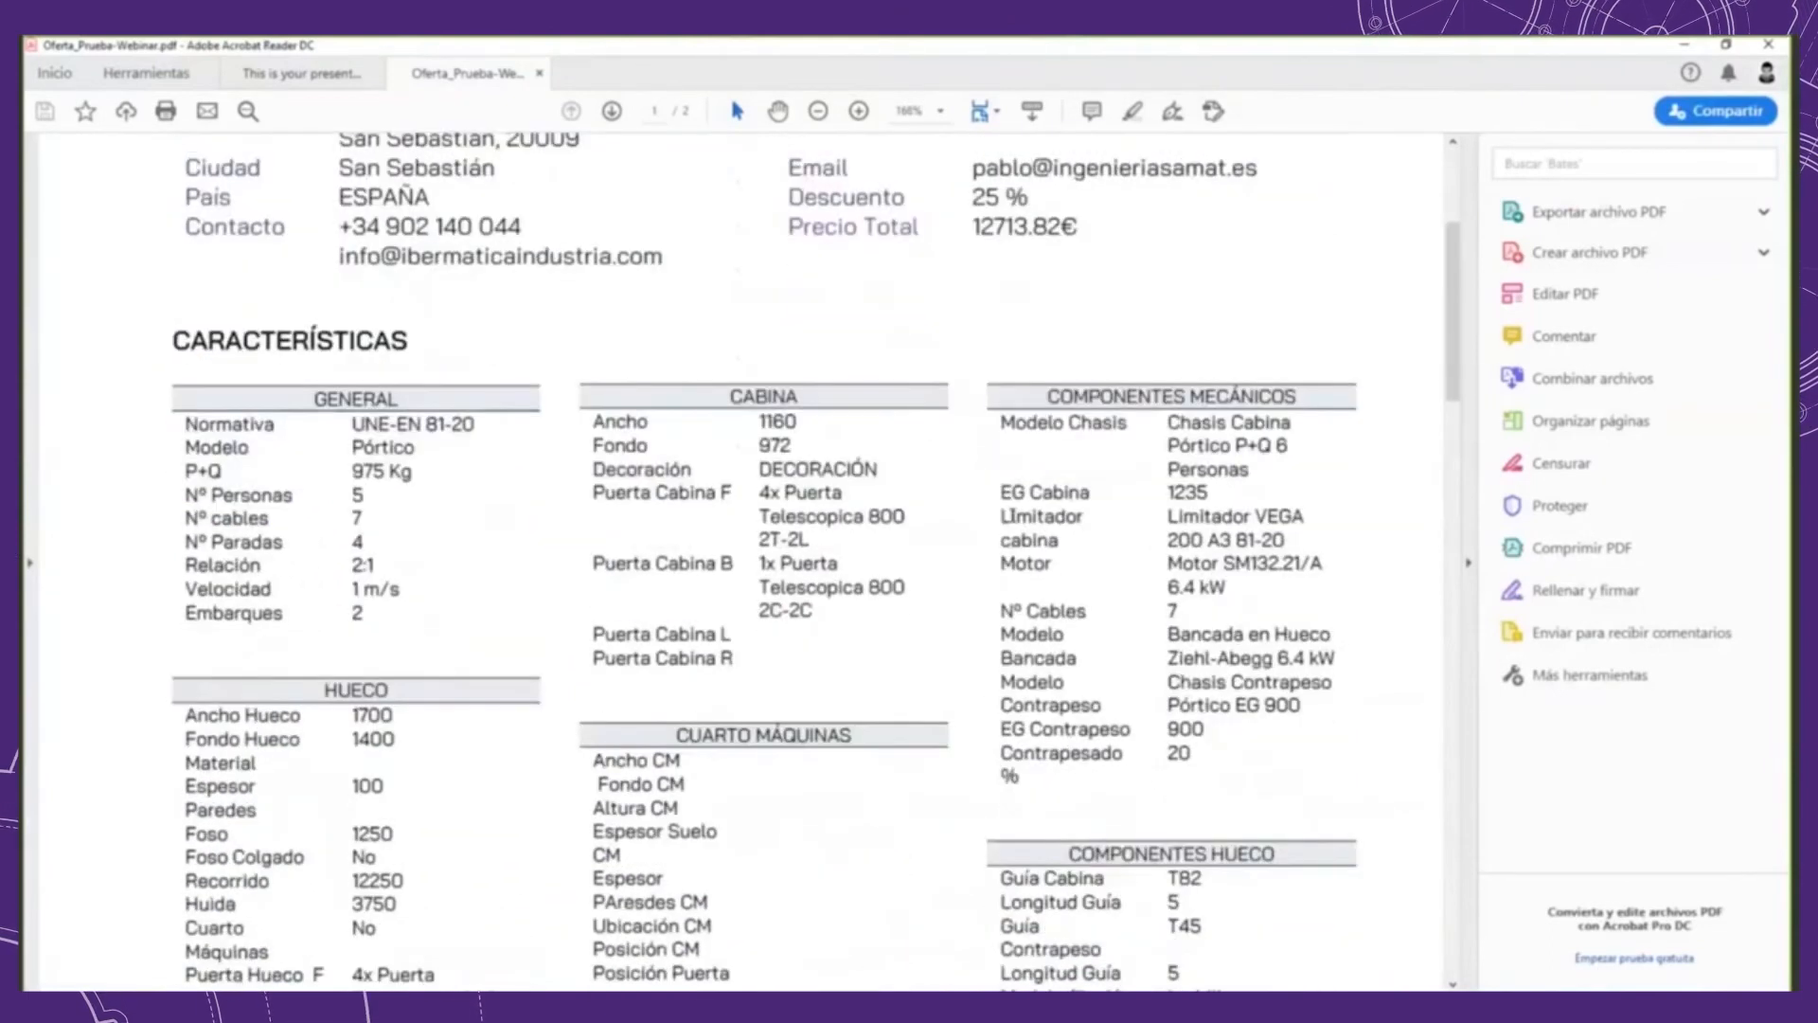
scroll(925, 362, down, 1)
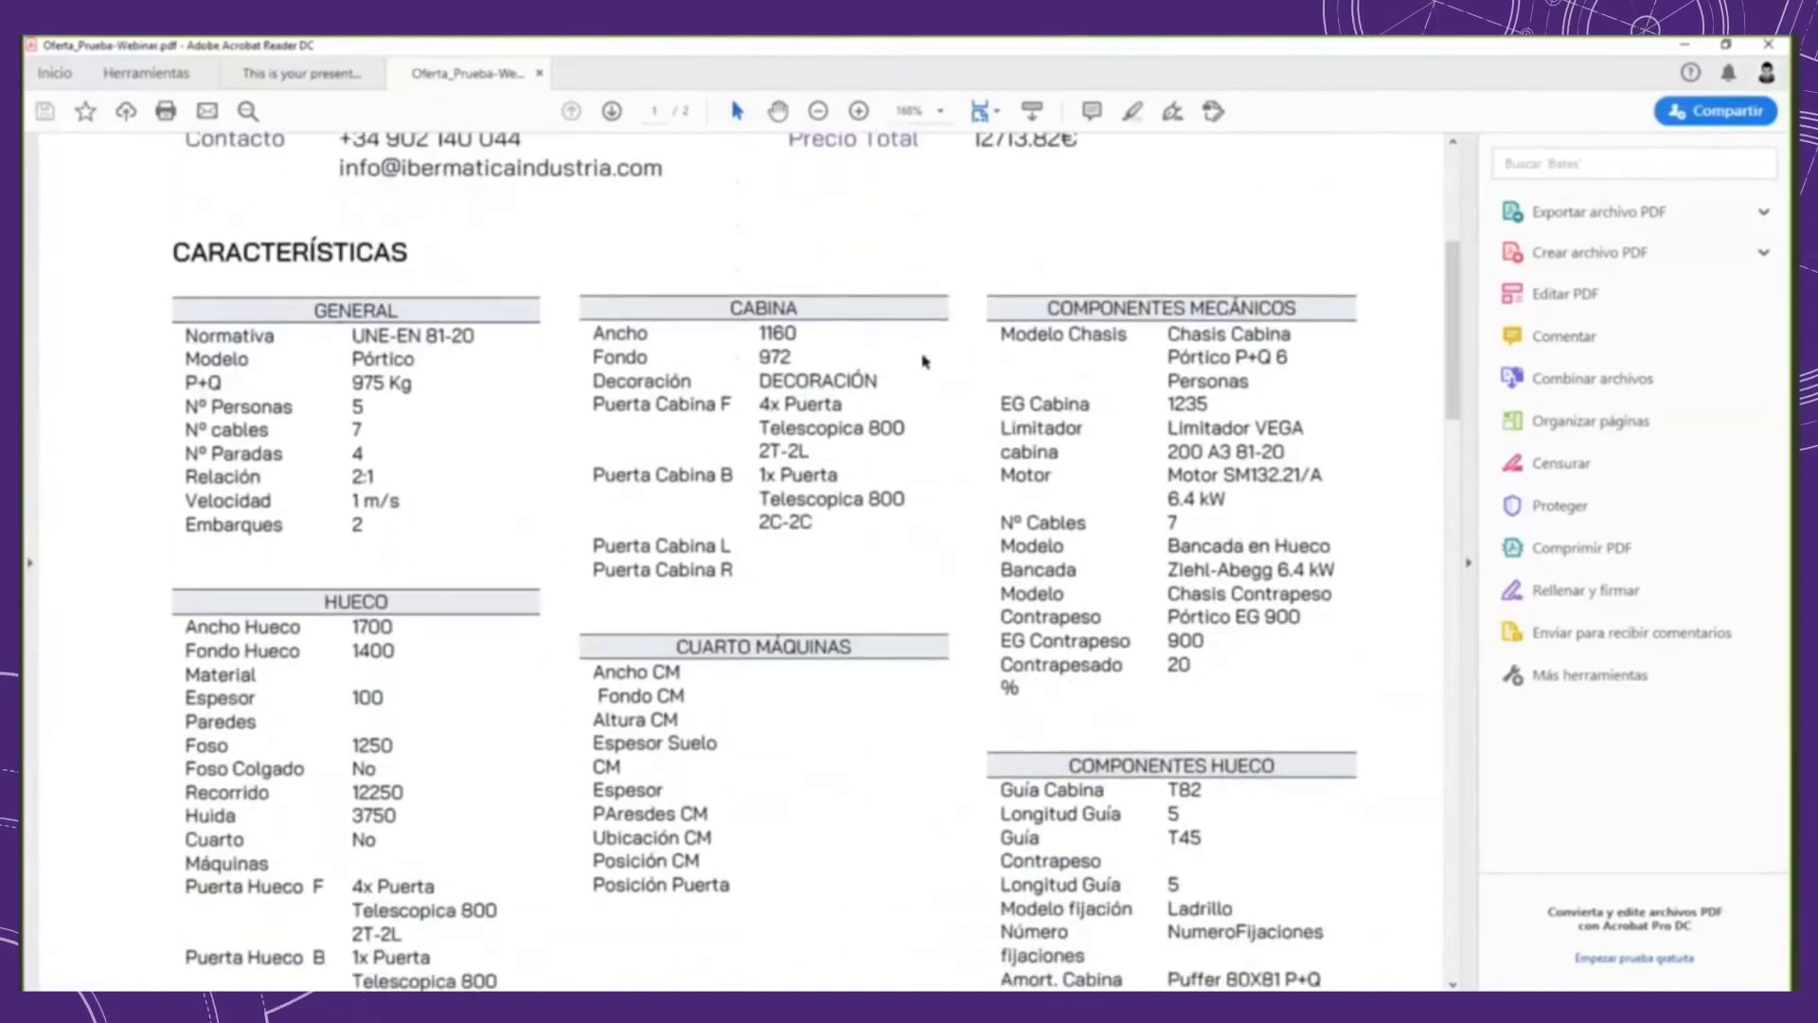
scroll(865, 413, down, 2)
scroll(871, 398, down, 20)
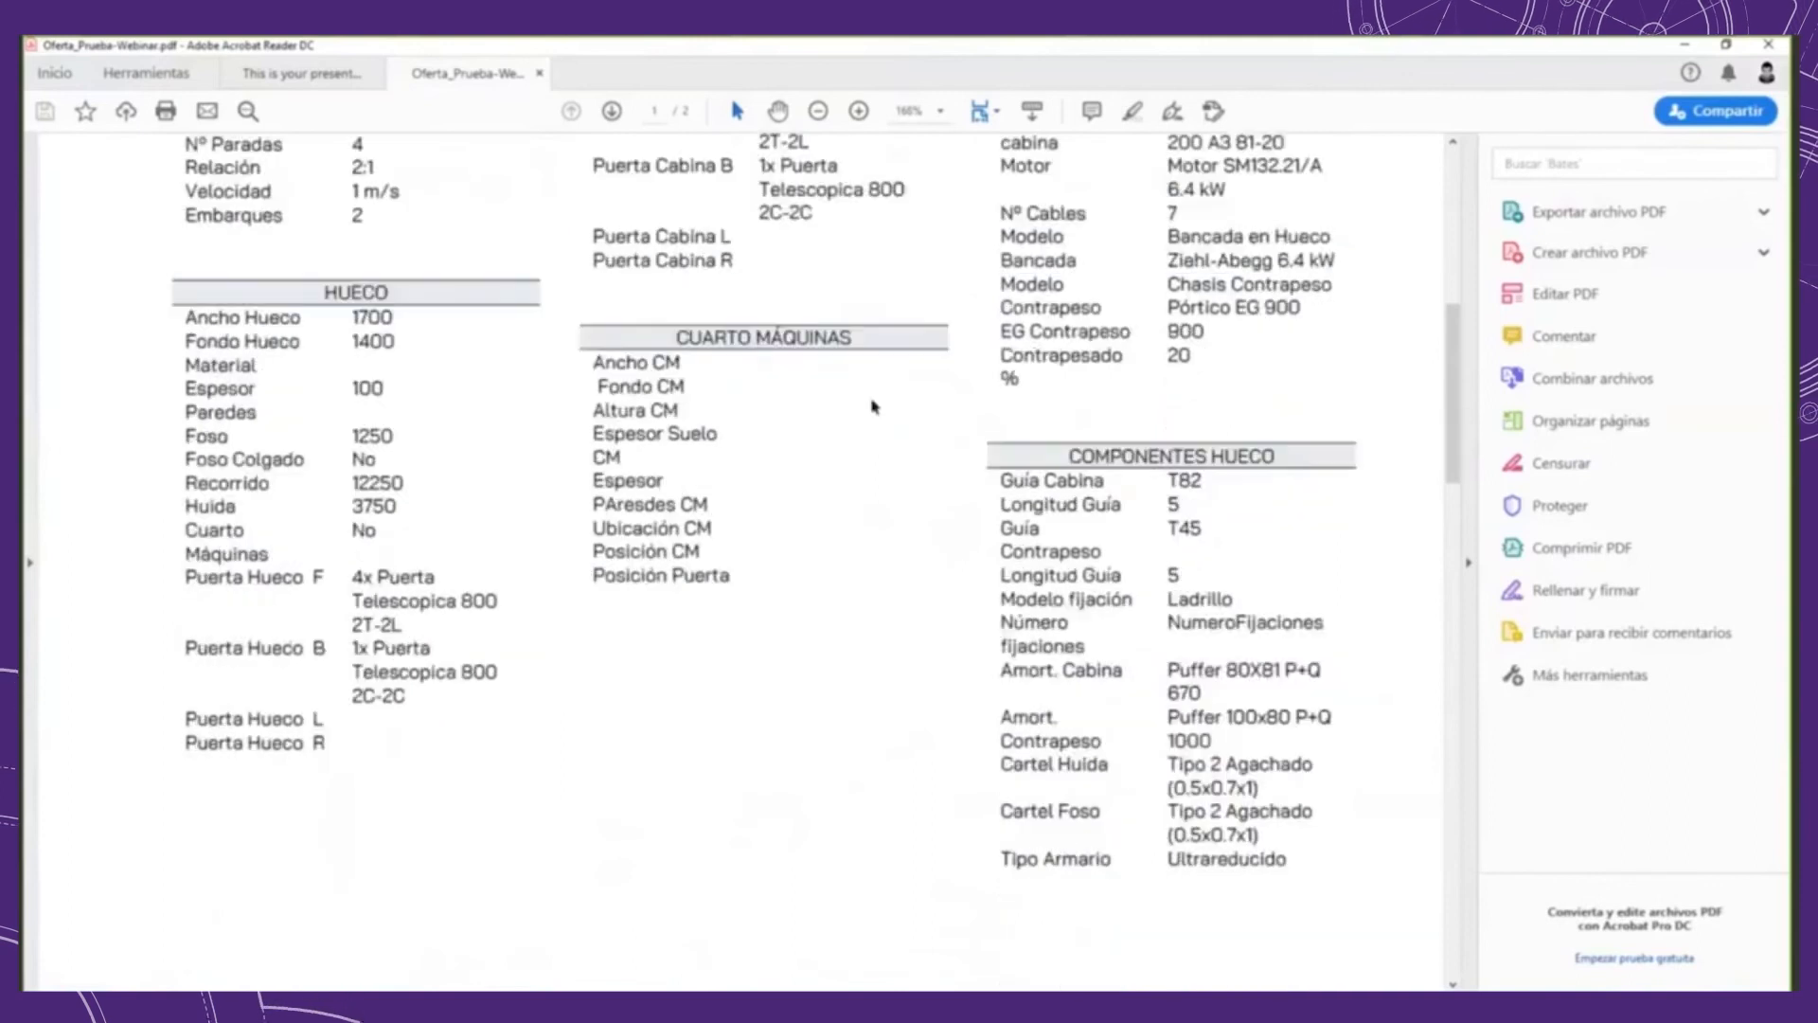
Step: Review the offer's Esquema Replanteo and Decoración Cabina on the second page, and close all open PDFs
scroll(1047, 572, down, 4)
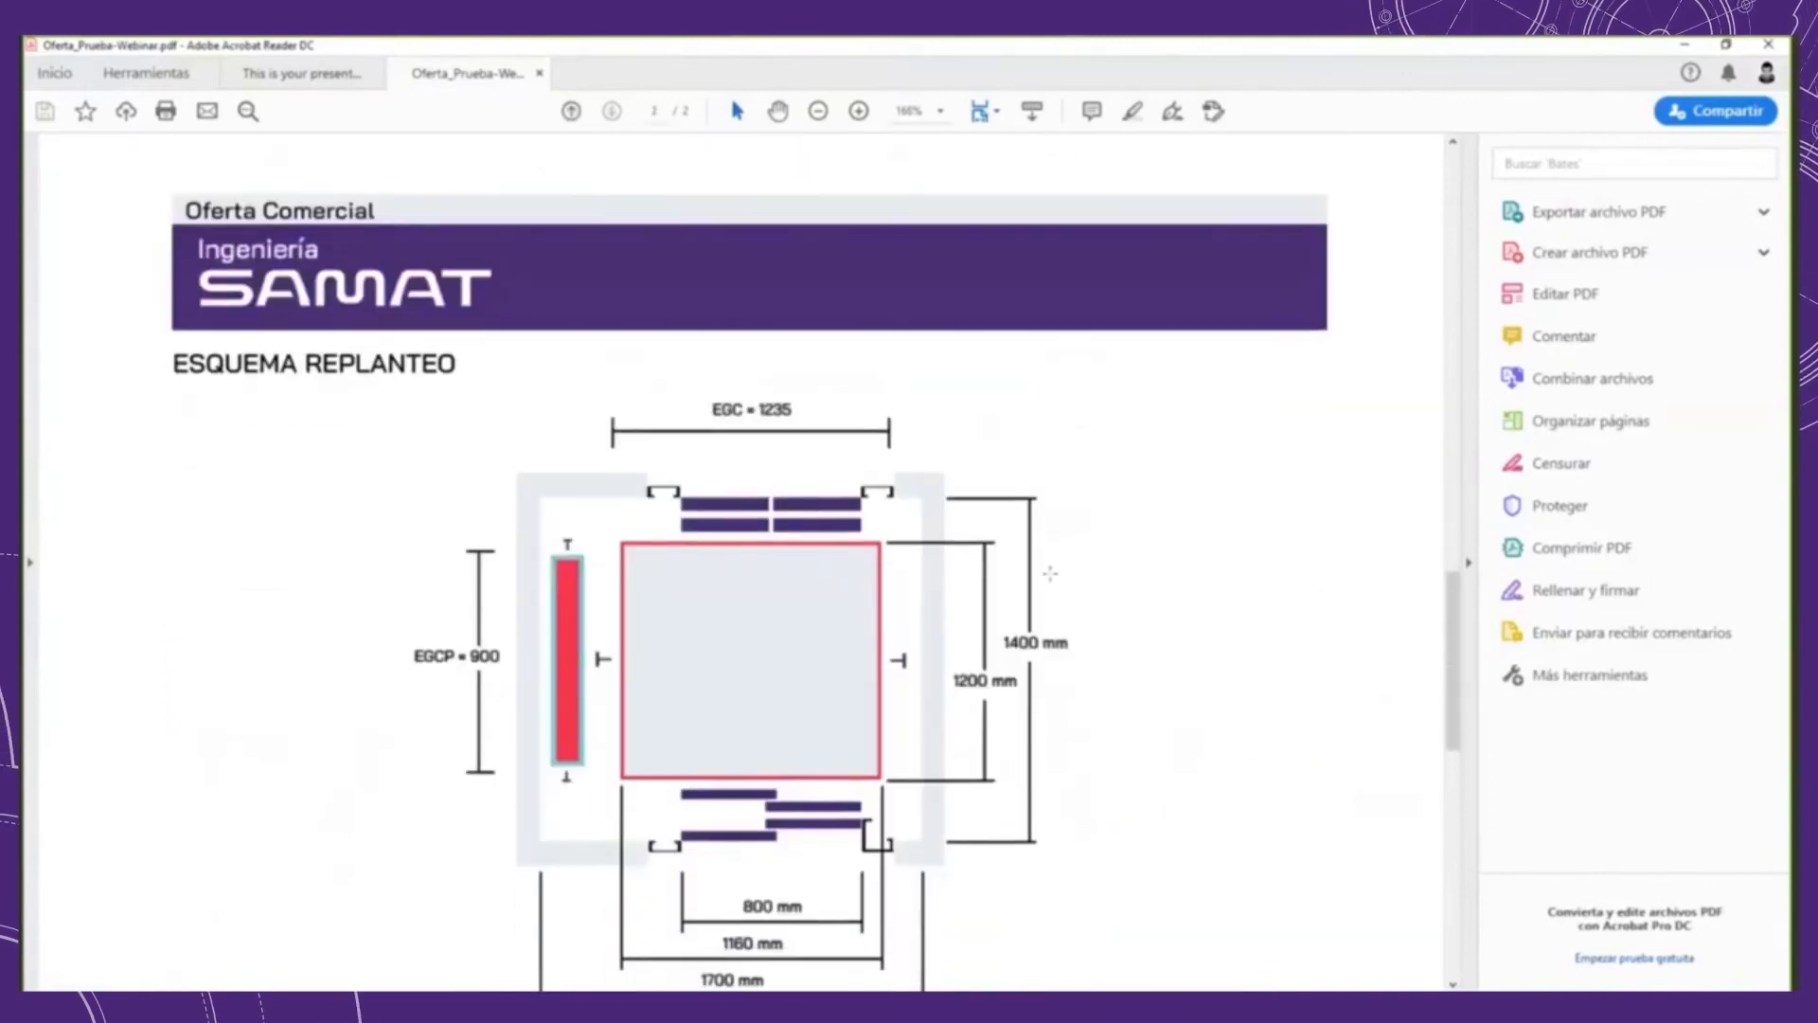
ctrl+scroll(996, 528, down, 1)
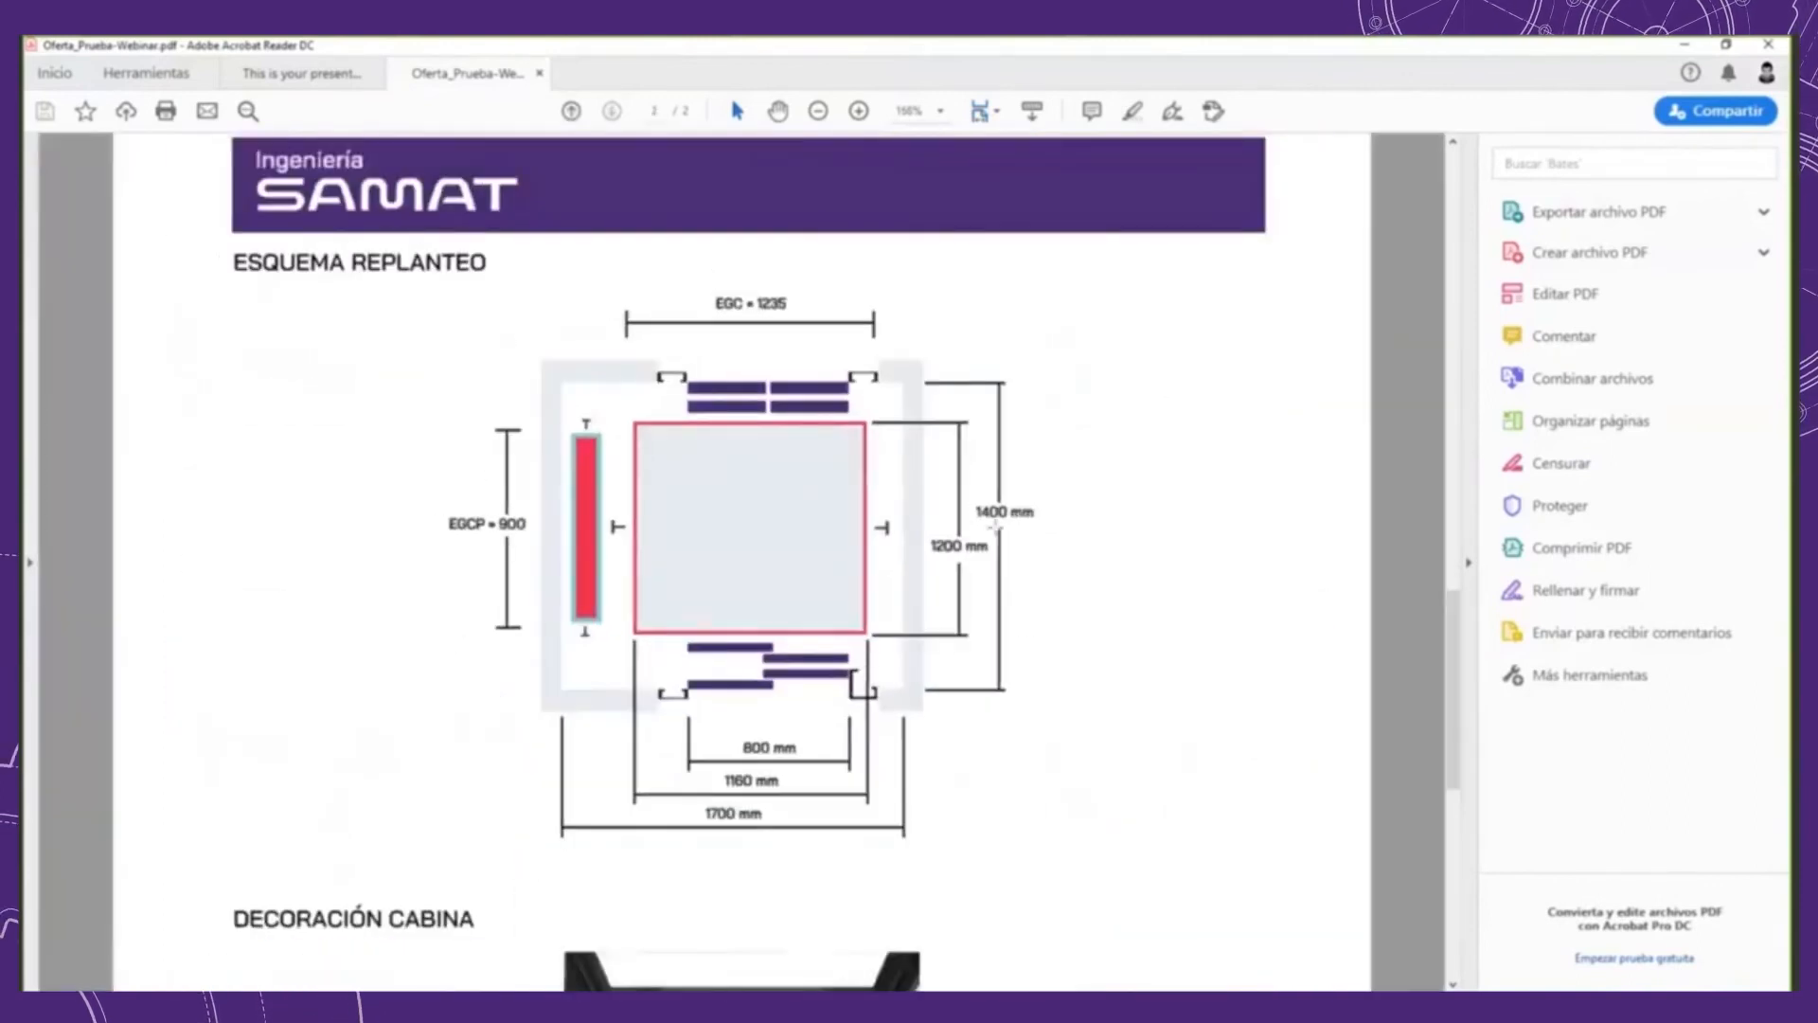
scroll(995, 528, down, 14)
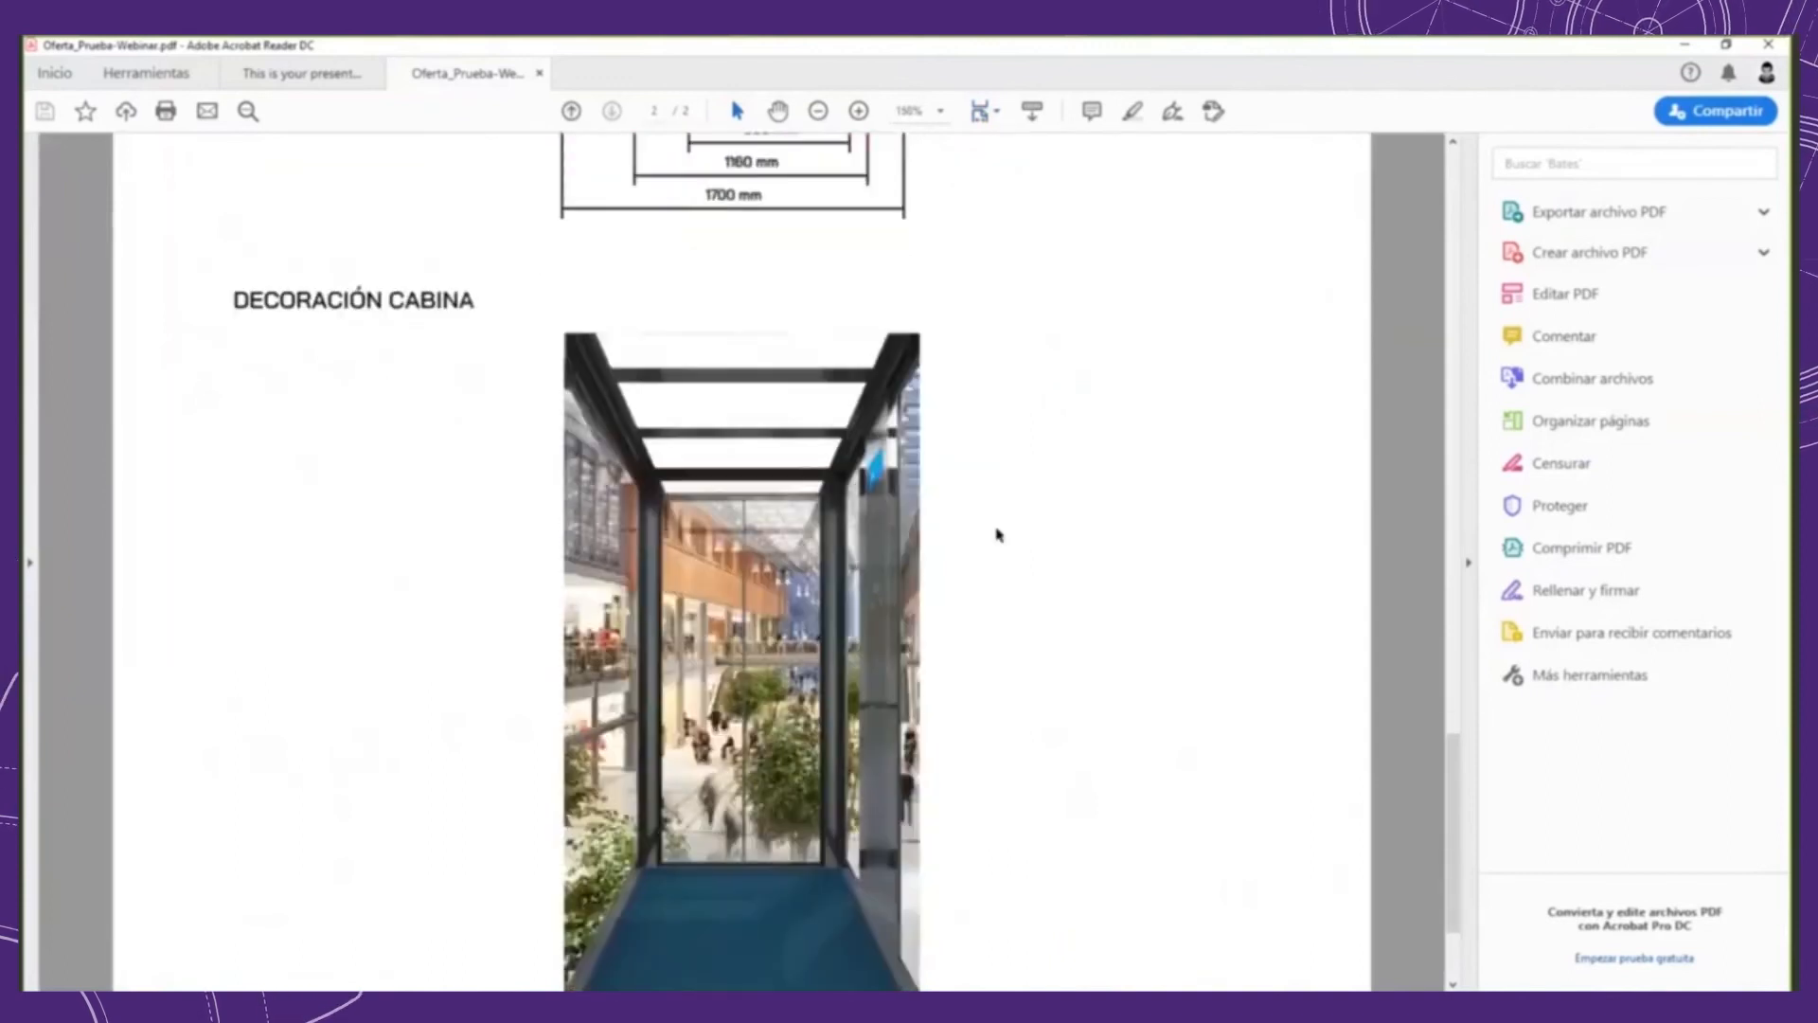
scroll(996, 534, up, 20)
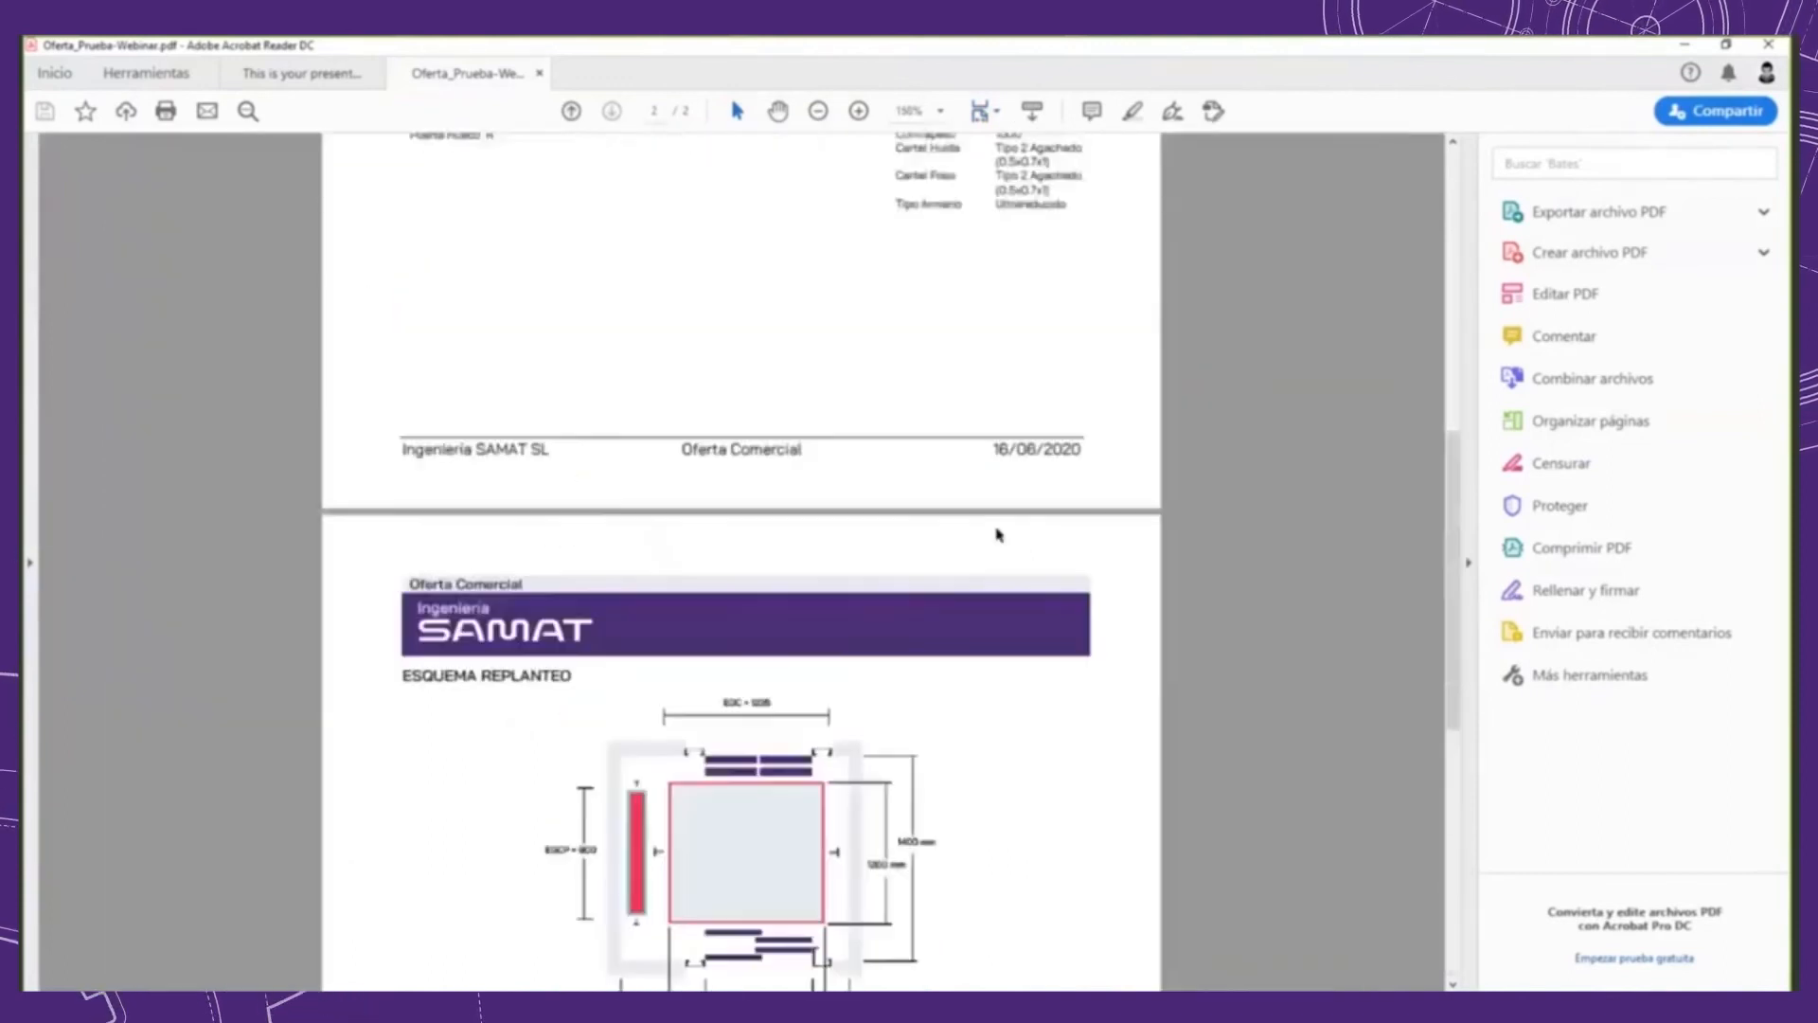
scroll(762, 357, up, 11)
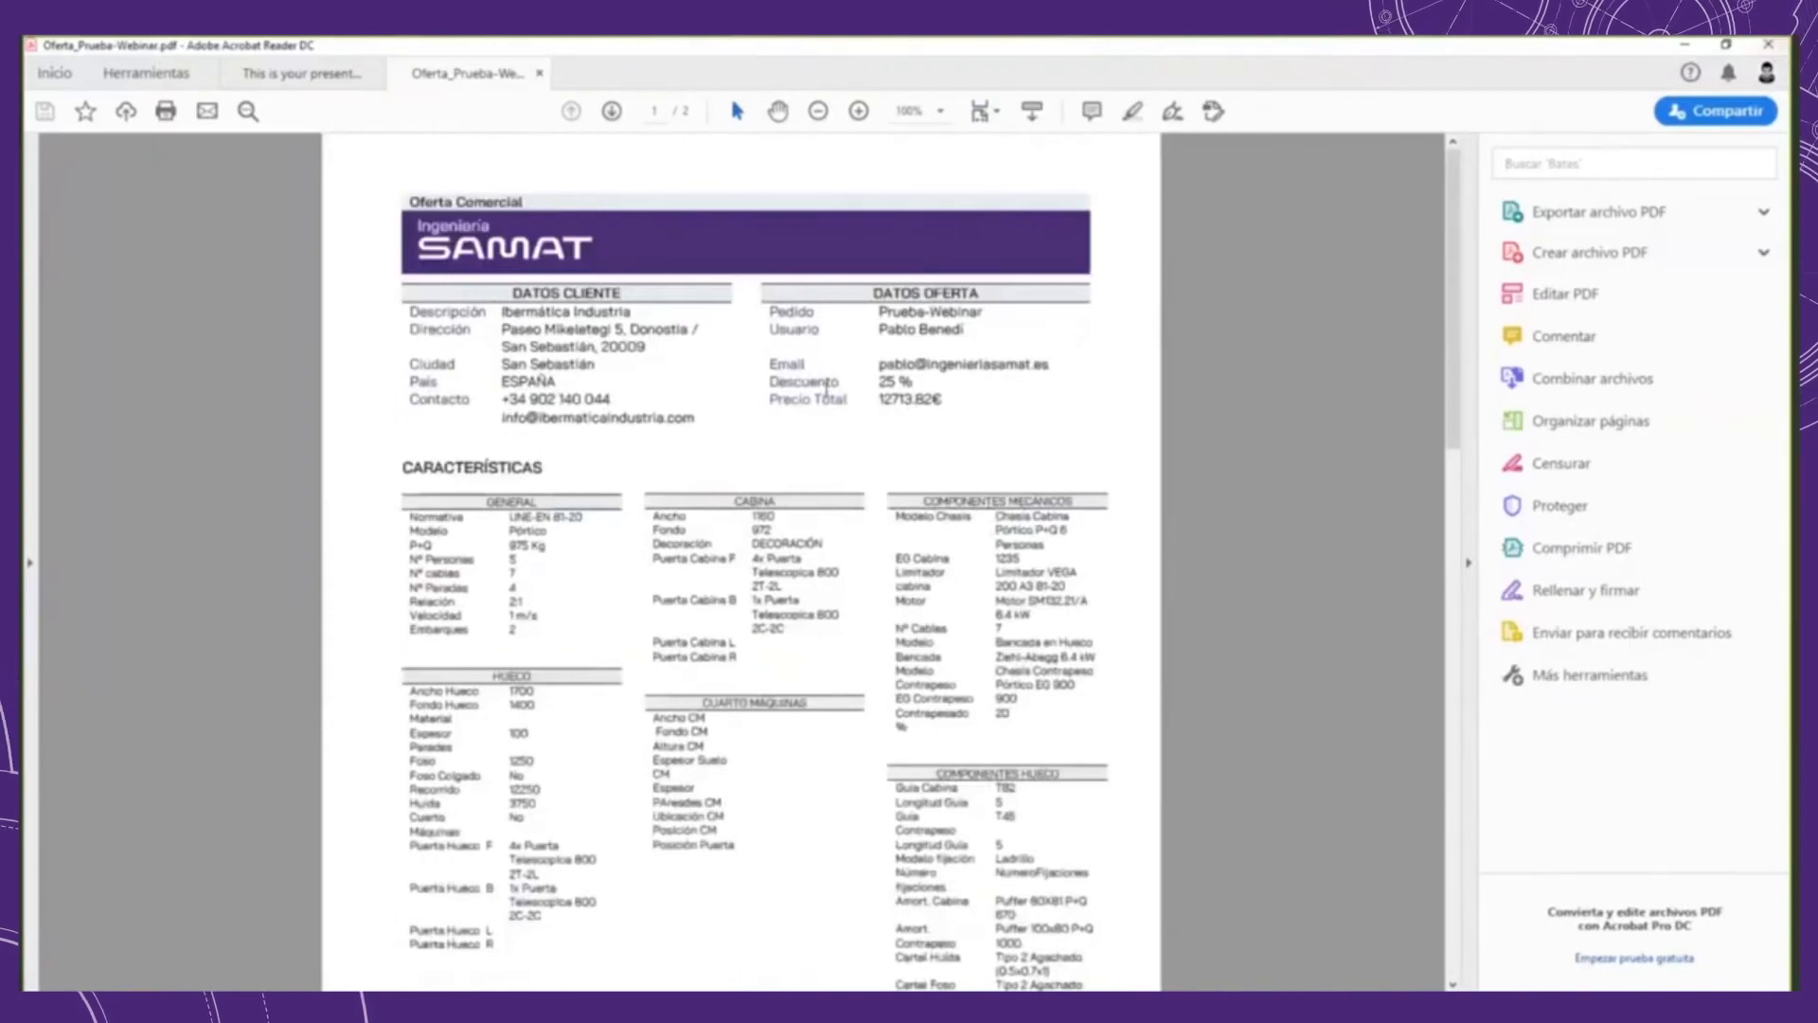
click(1761, 46)
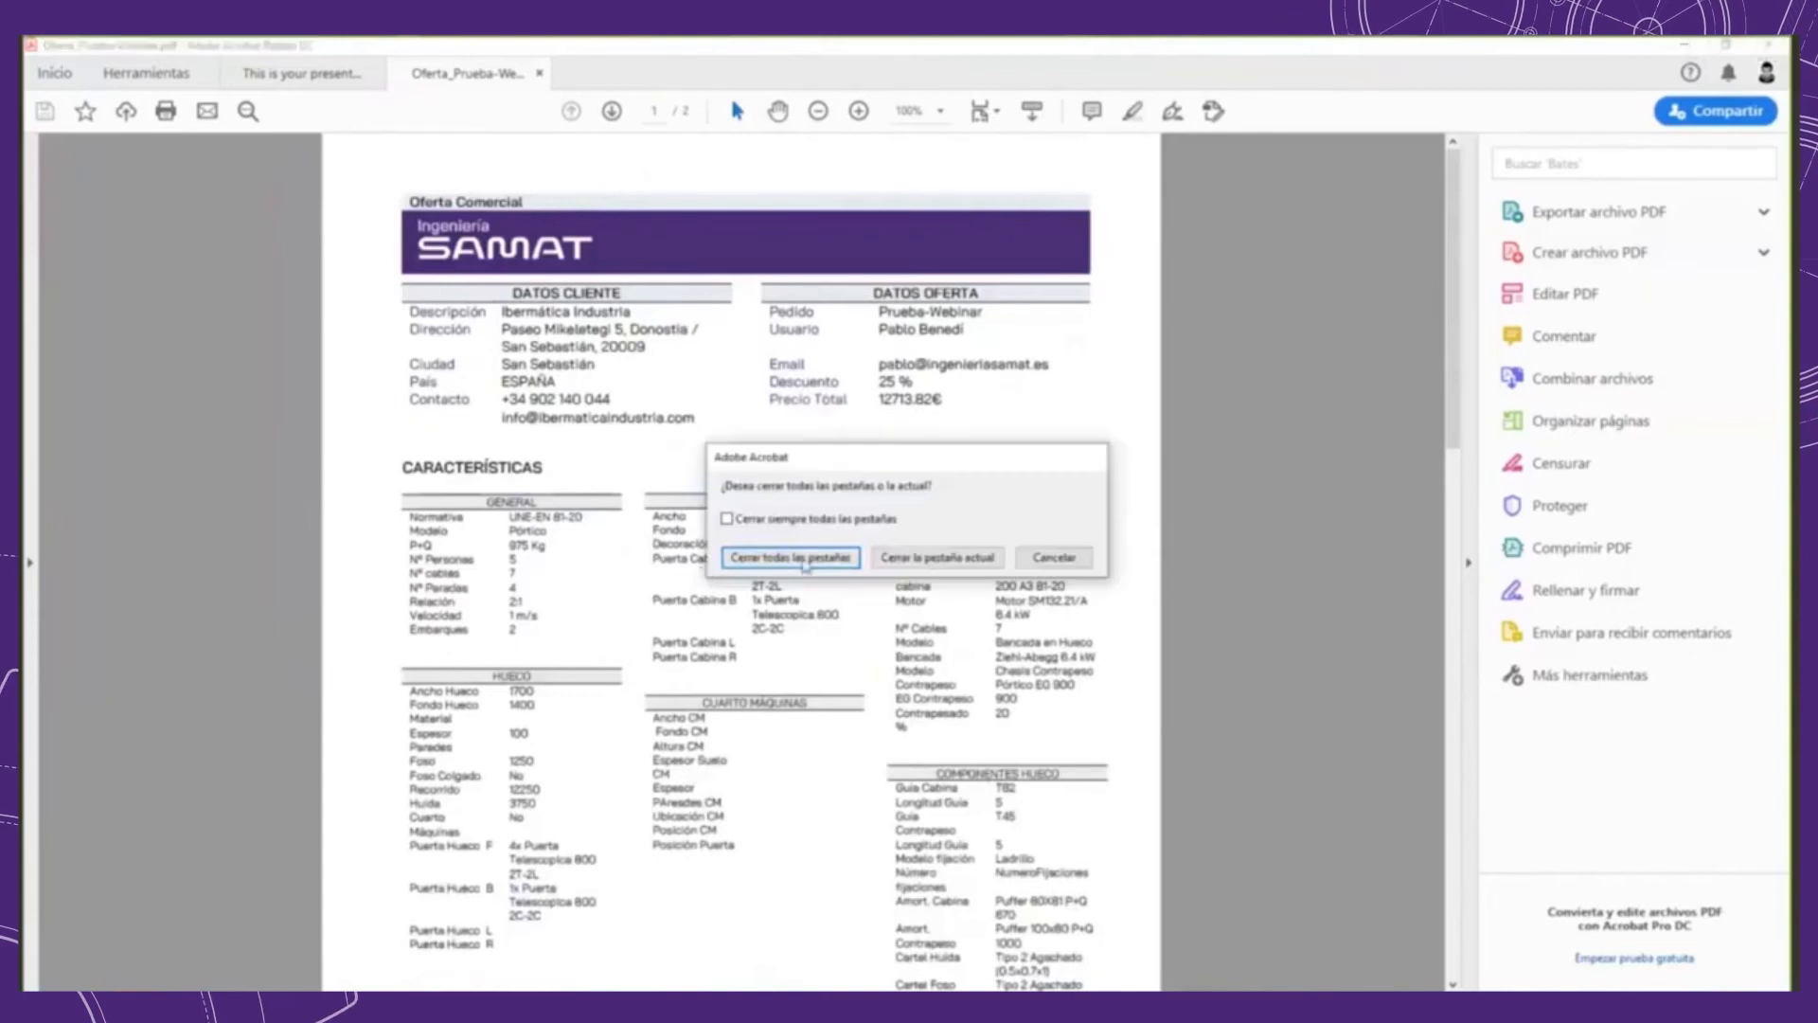
click(804, 559)
Step: Generate the order's 3D download and open 3D_Prueba-Webinar.drive3d from the 3D folder inside Prueba-Webinar
click(1333, 223)
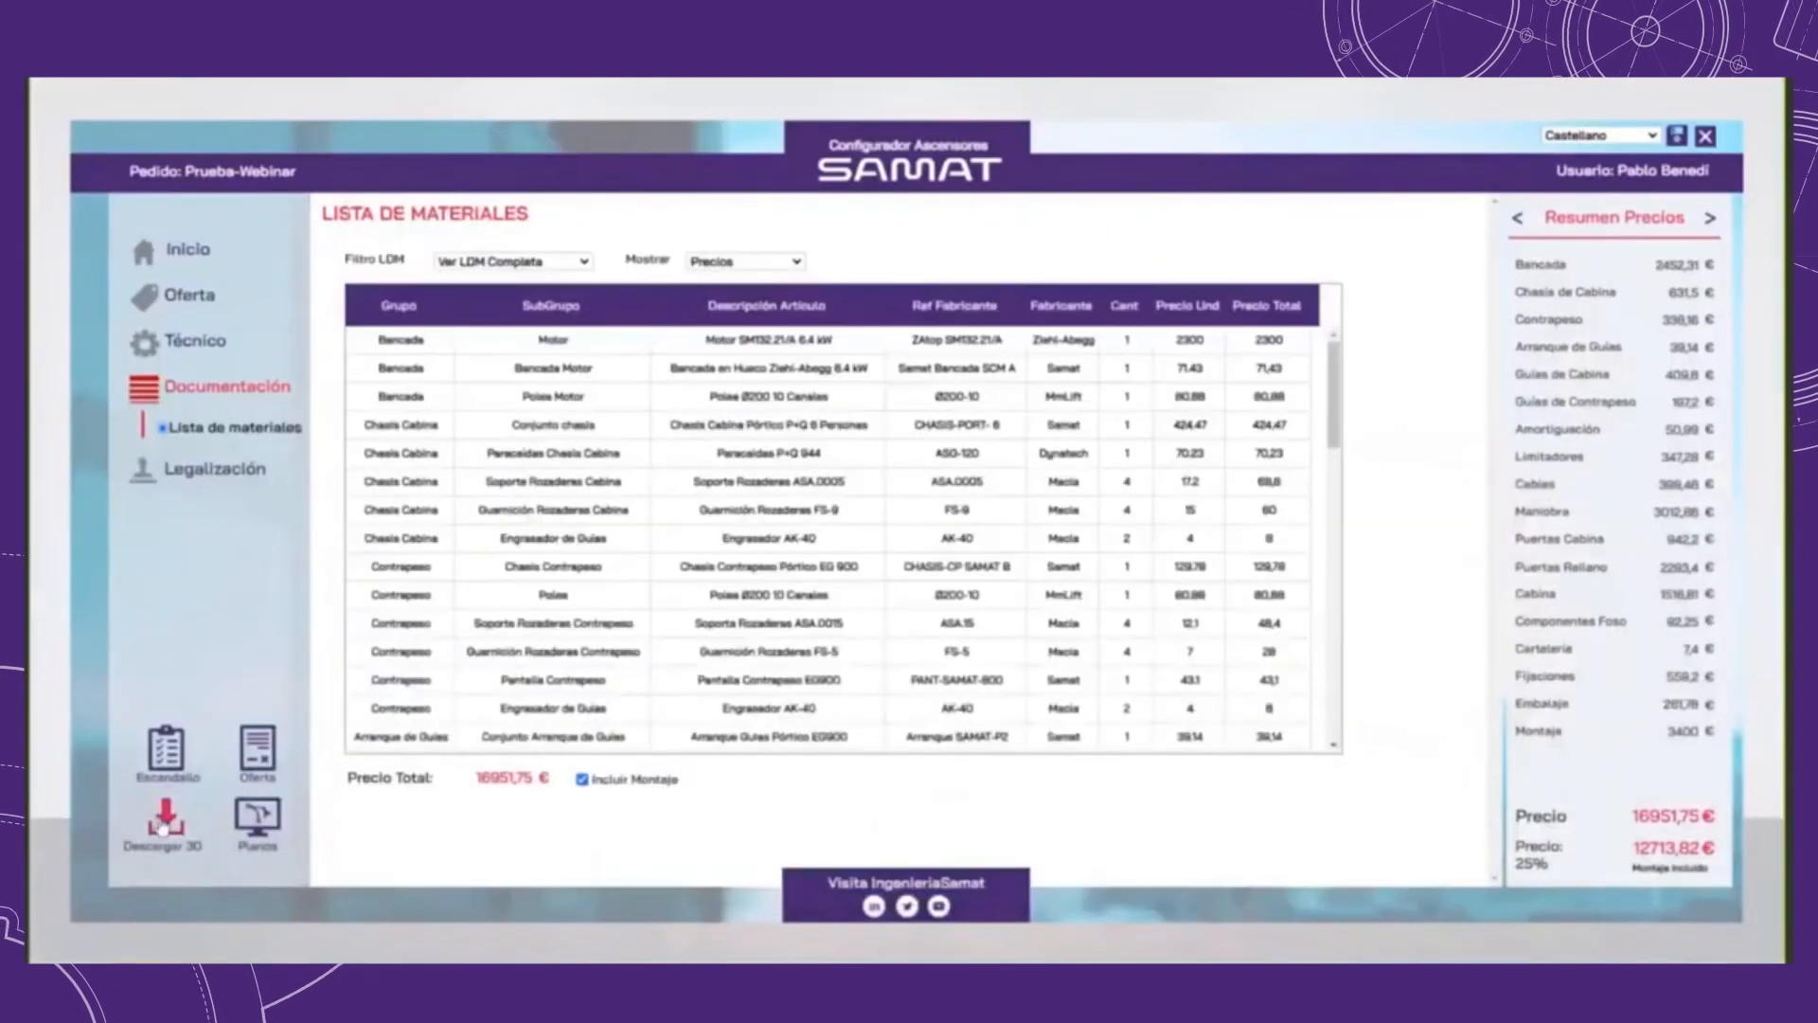
click(164, 824)
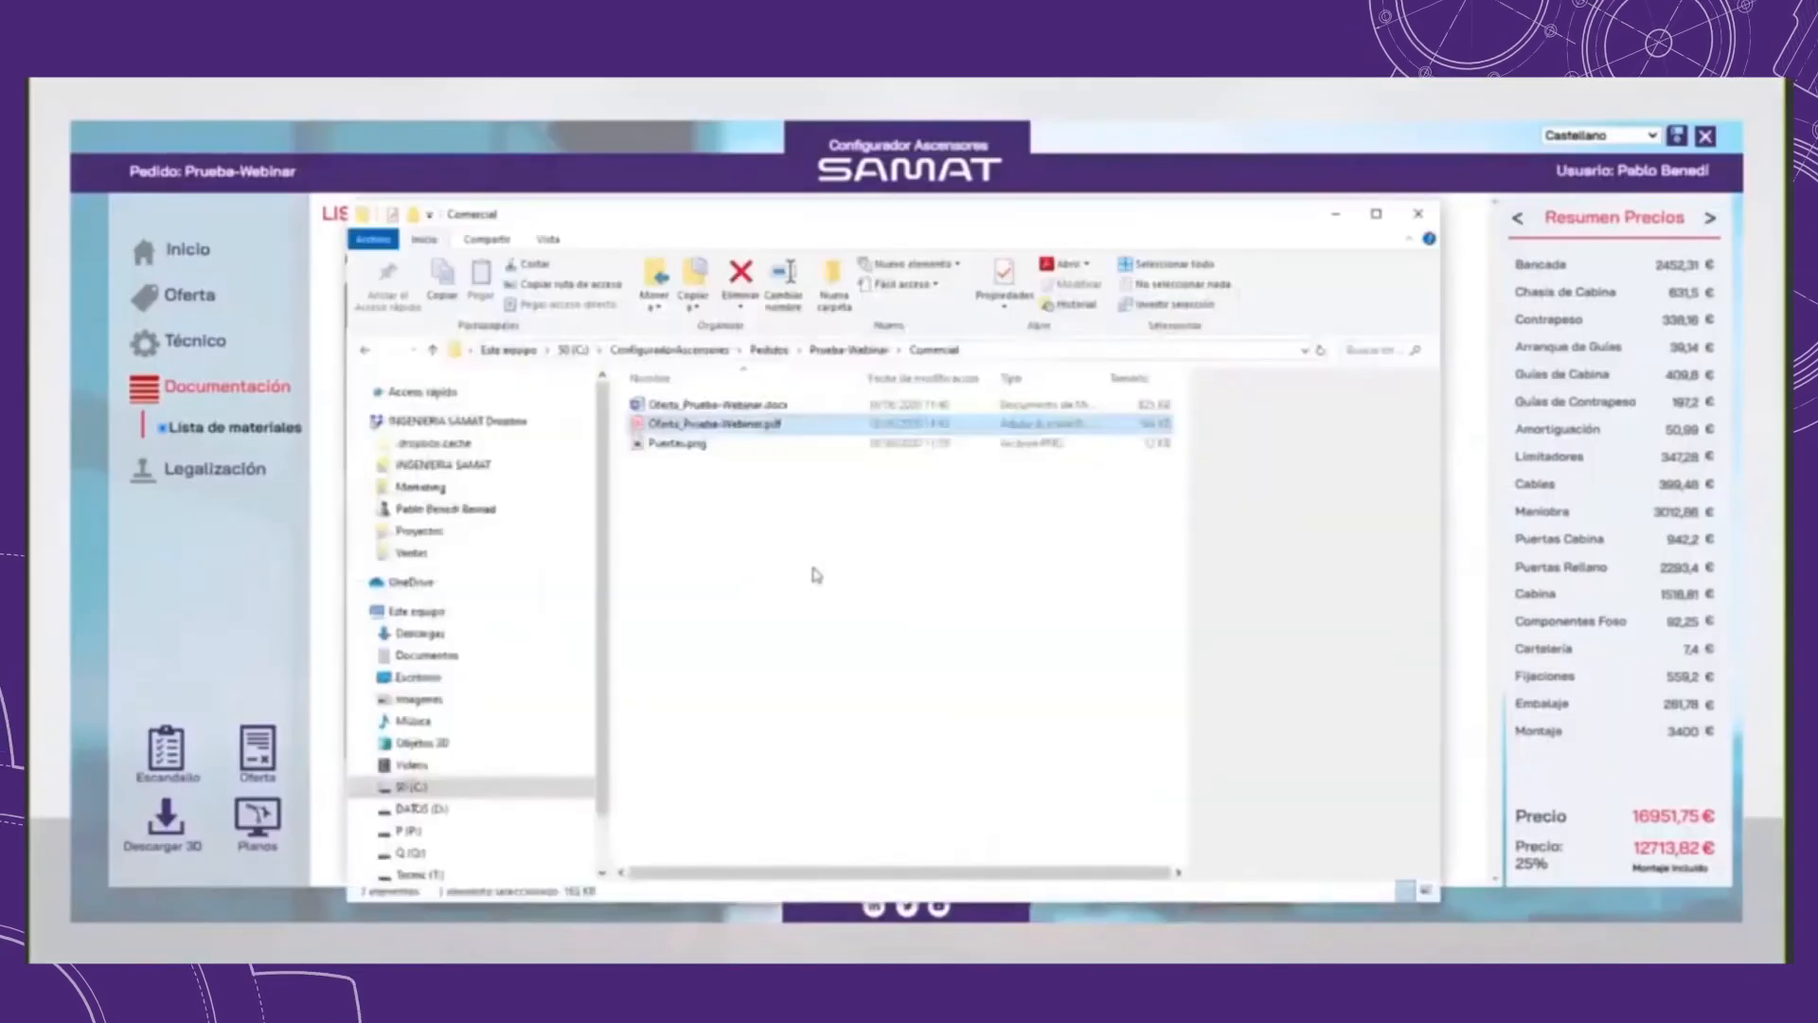
click(855, 350)
double_click(682, 405)
click(723, 427)
double_click(794, 426)
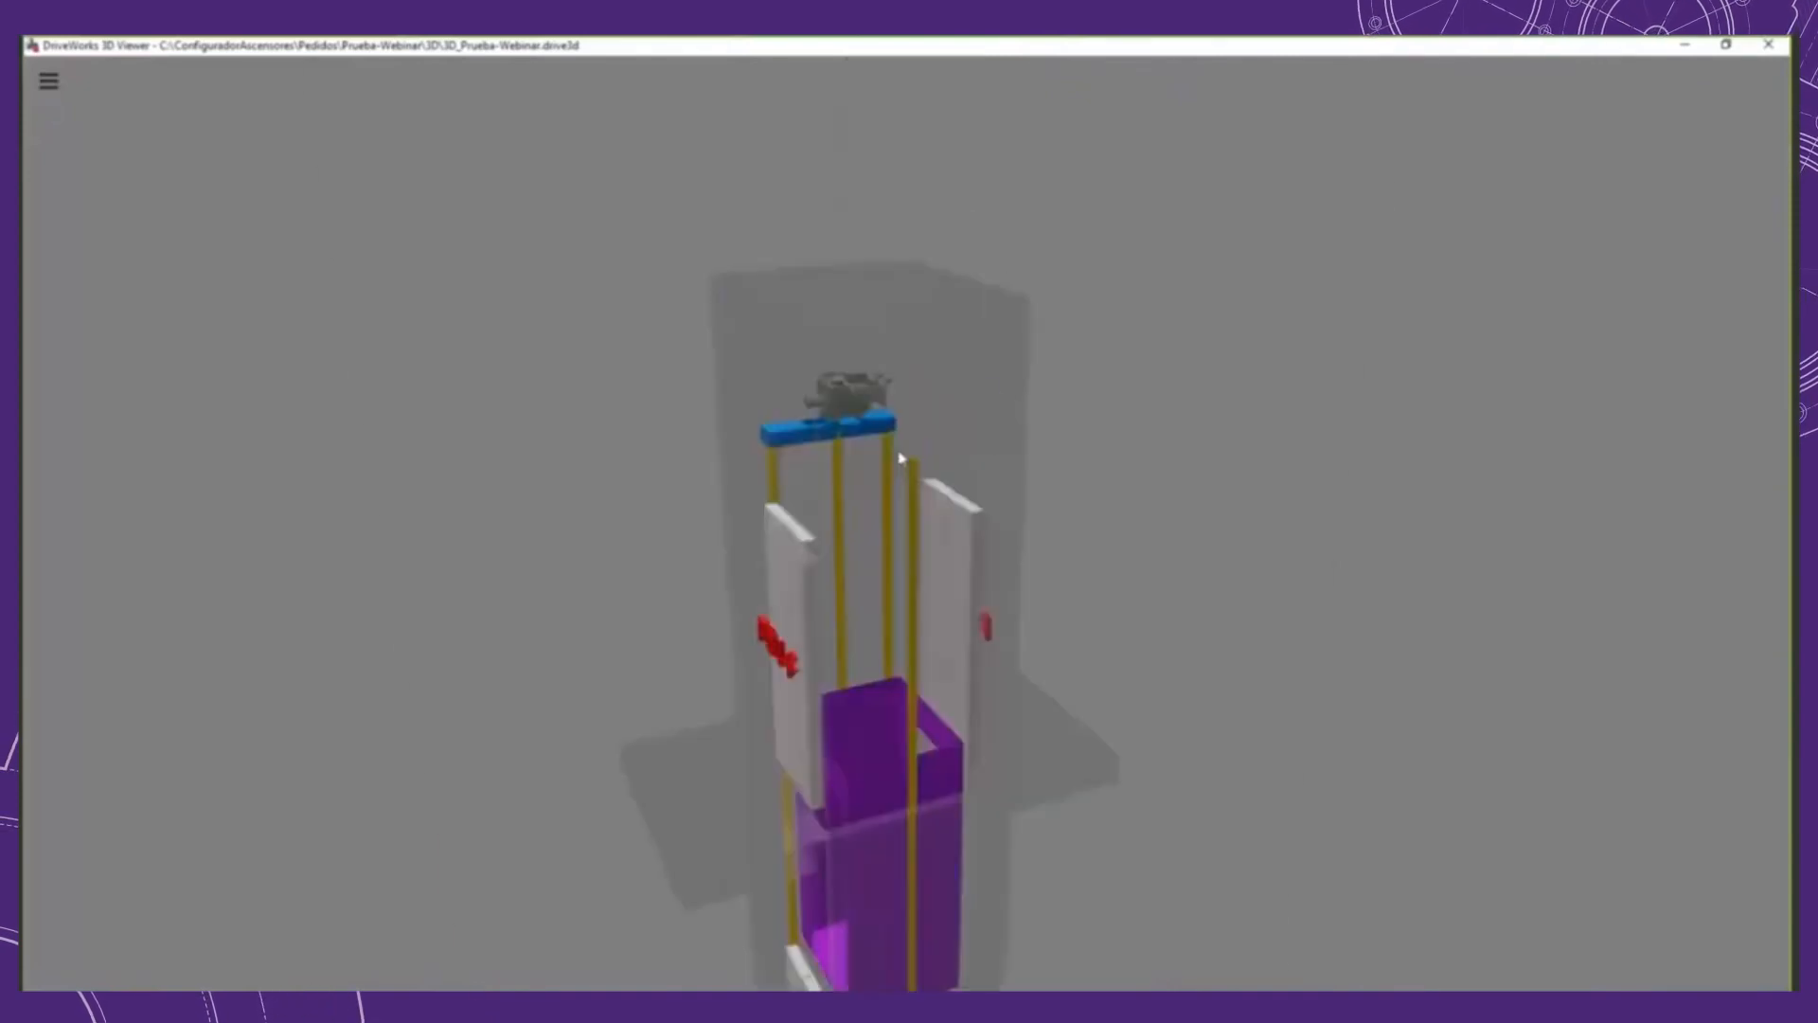
Step: Inspect the full elevator model from several angles in DriveWorks 3D Viewer and close the viewer
scroll(824, 406, up, 3)
scroll(824, 406, down, 3)
drag(824, 407, 714, 600)
scroll(957, 675, down, 4)
scroll(985, 630, down, 2)
scroll(714, 601, up, 6)
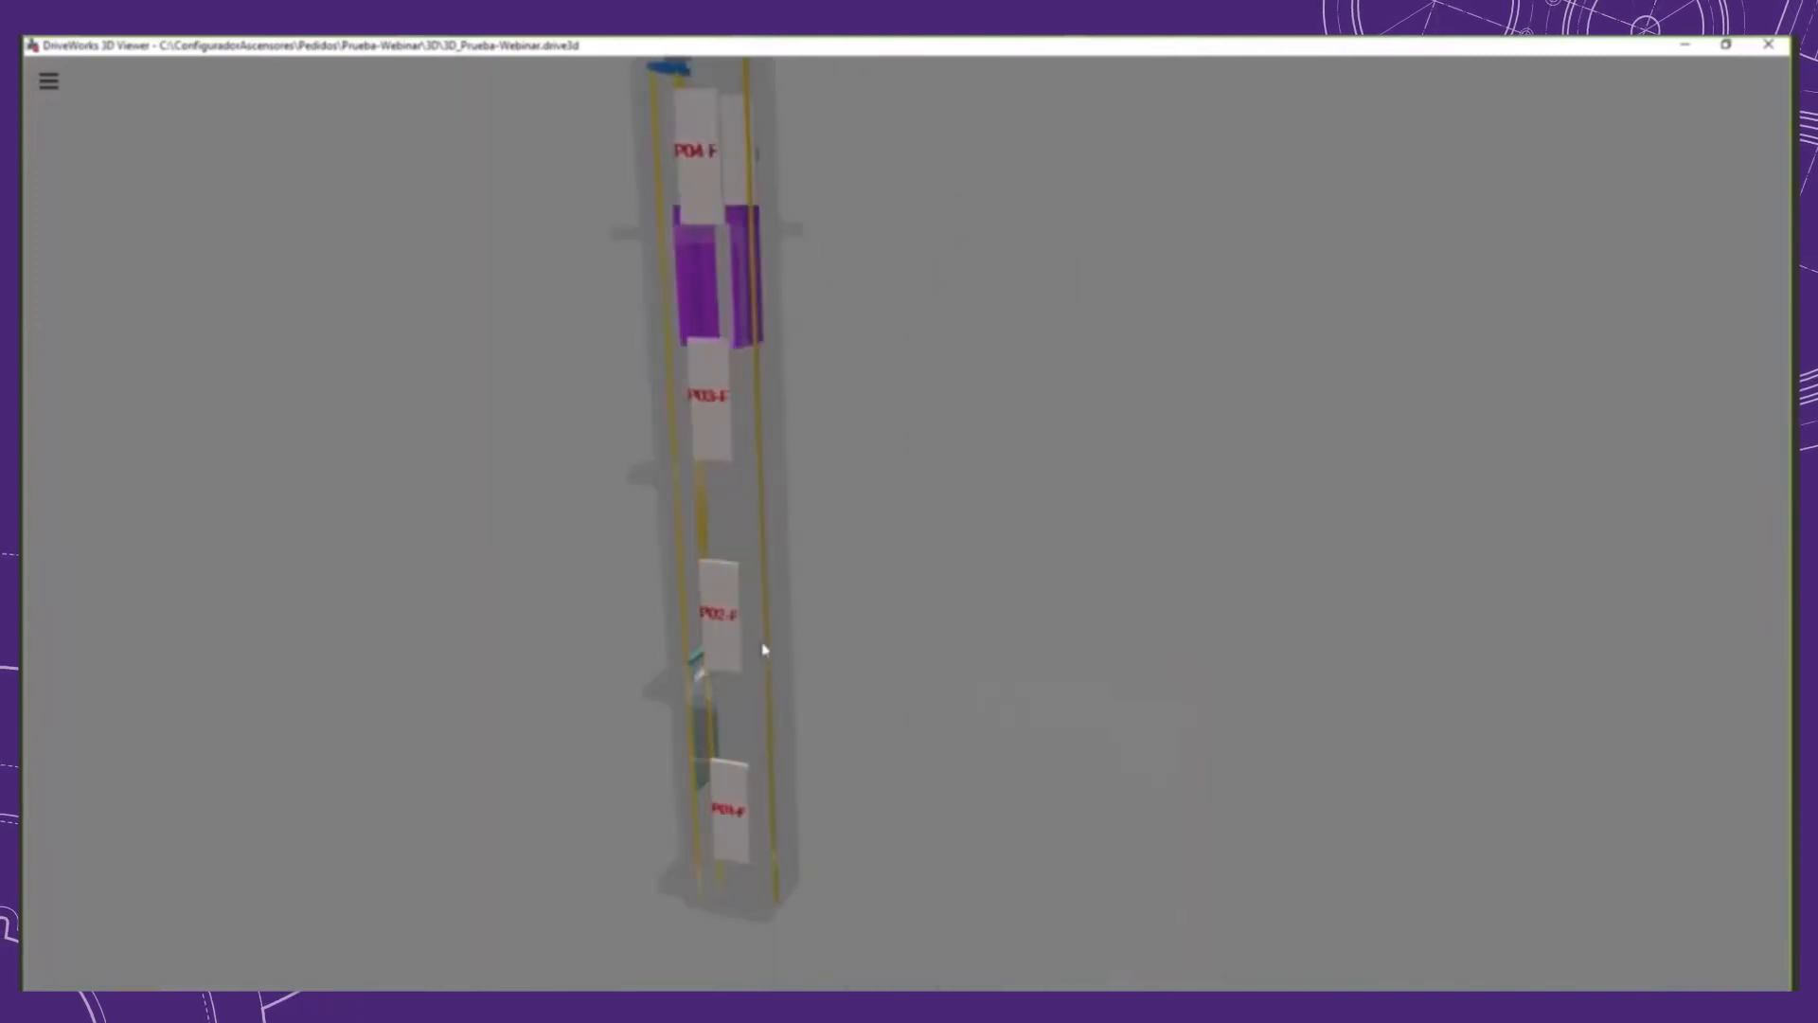
scroll(808, 616, down, 6)
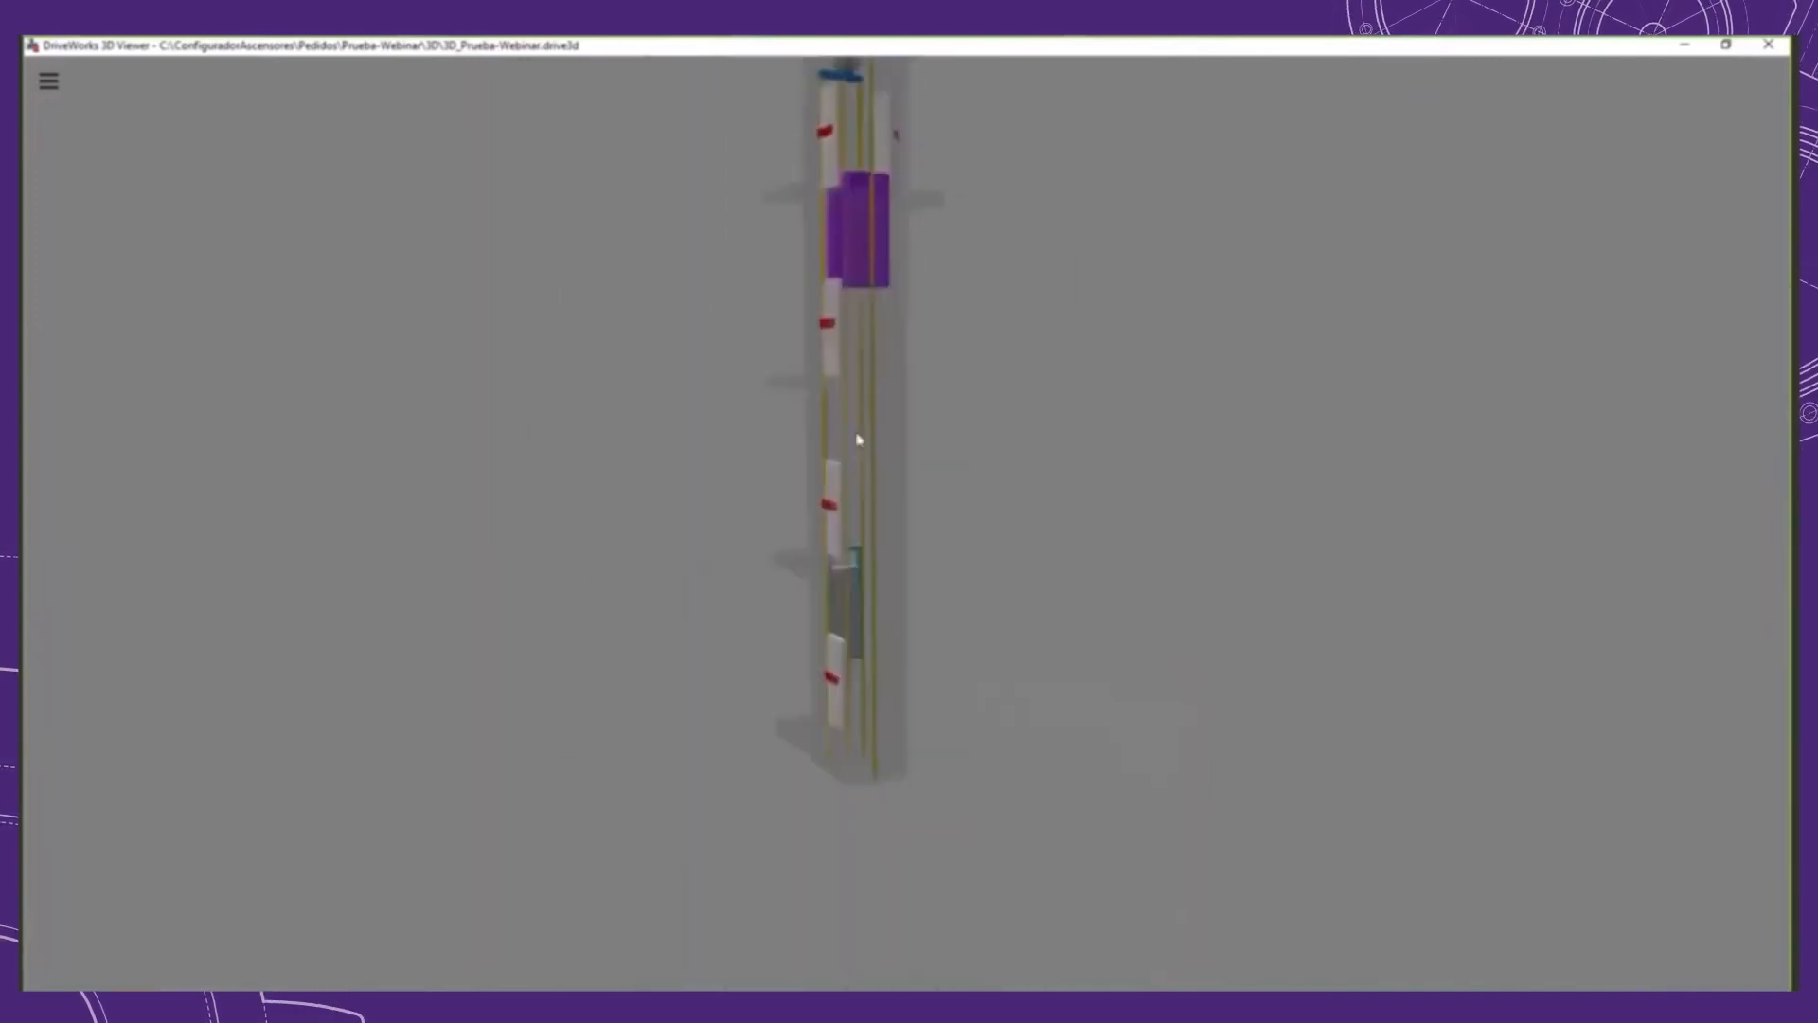
scroll(893, 536, up, 3)
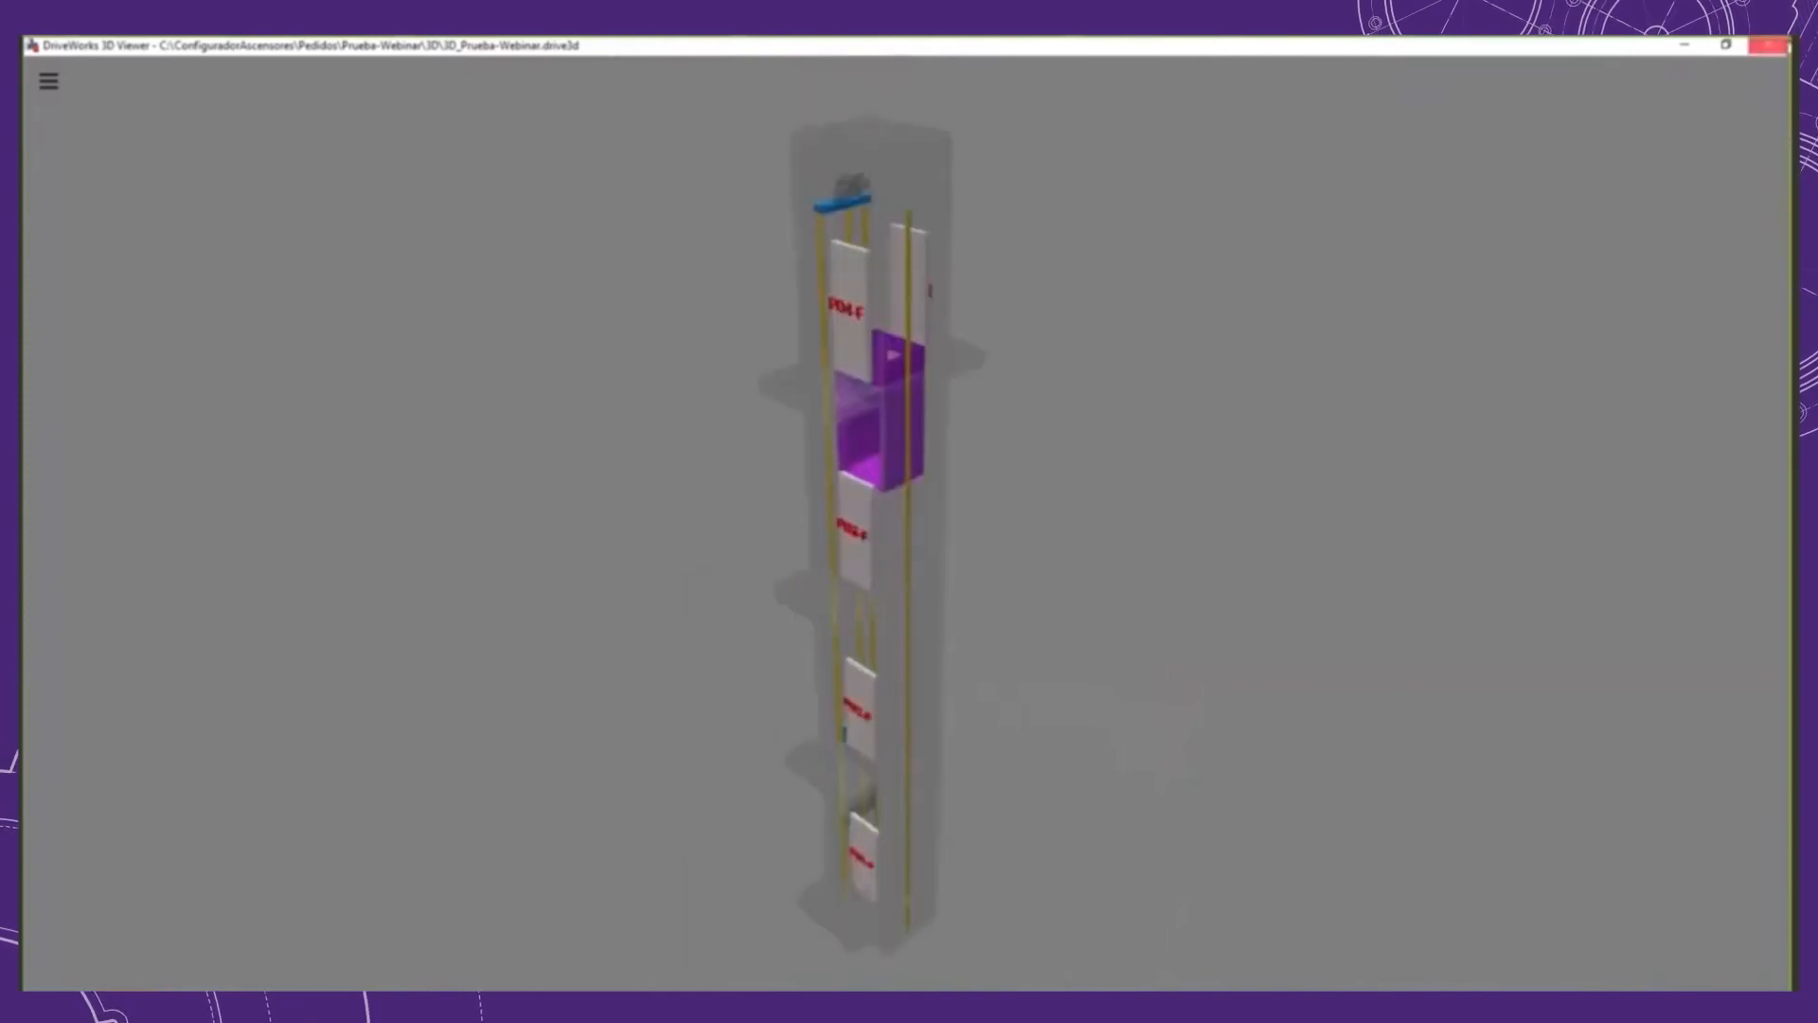
click(1767, 46)
Step: Check the STL and OBJ versions of the model in the order's 3D folder
click(756, 498)
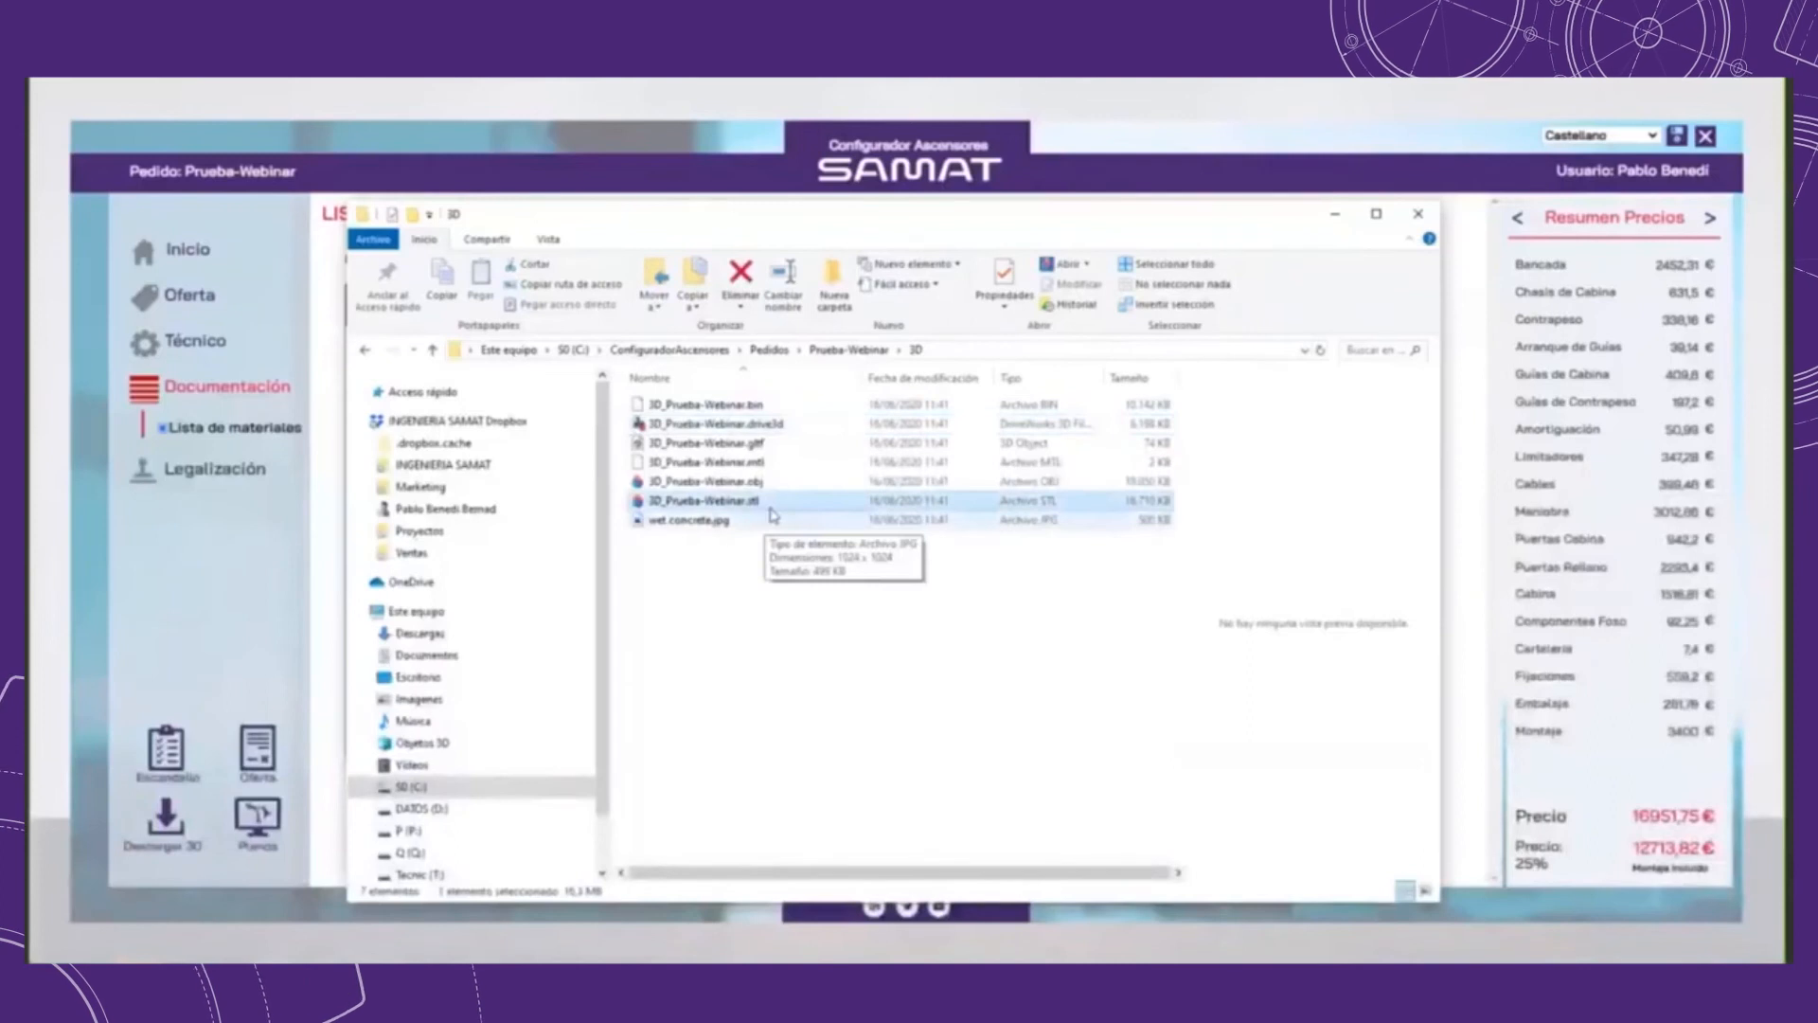
ctrl+click(757, 485)
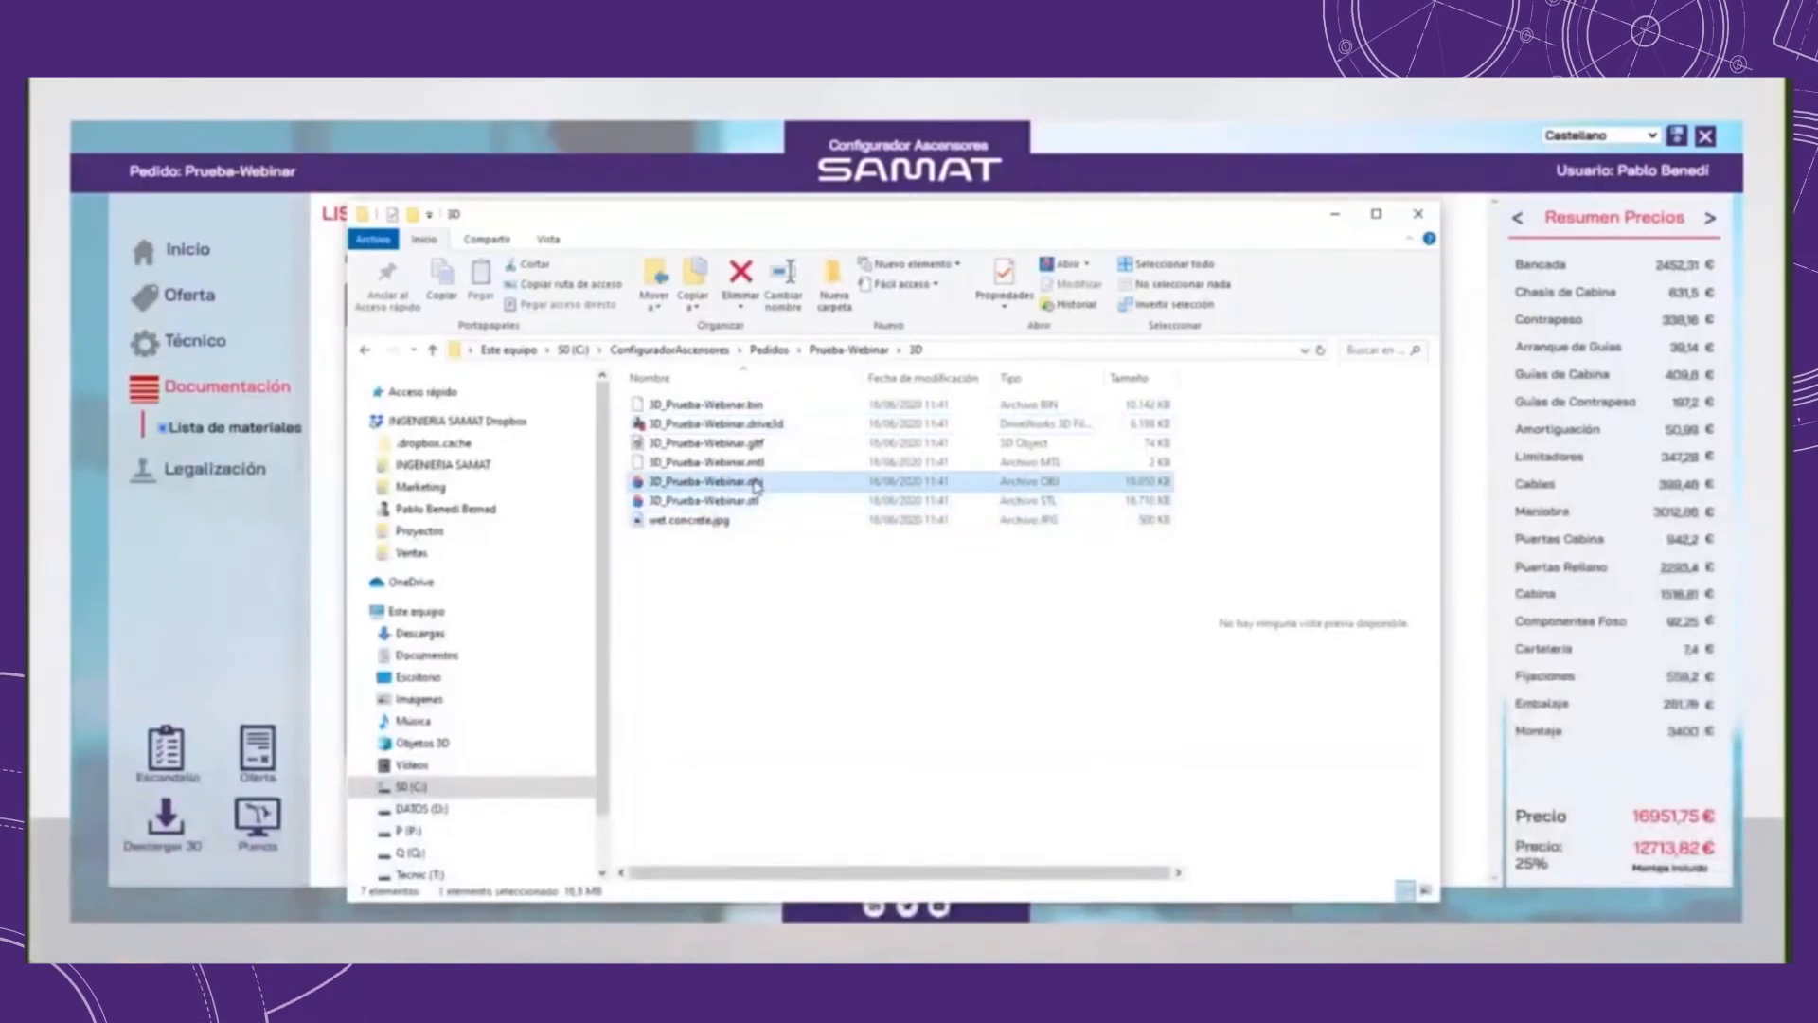
click(757, 584)
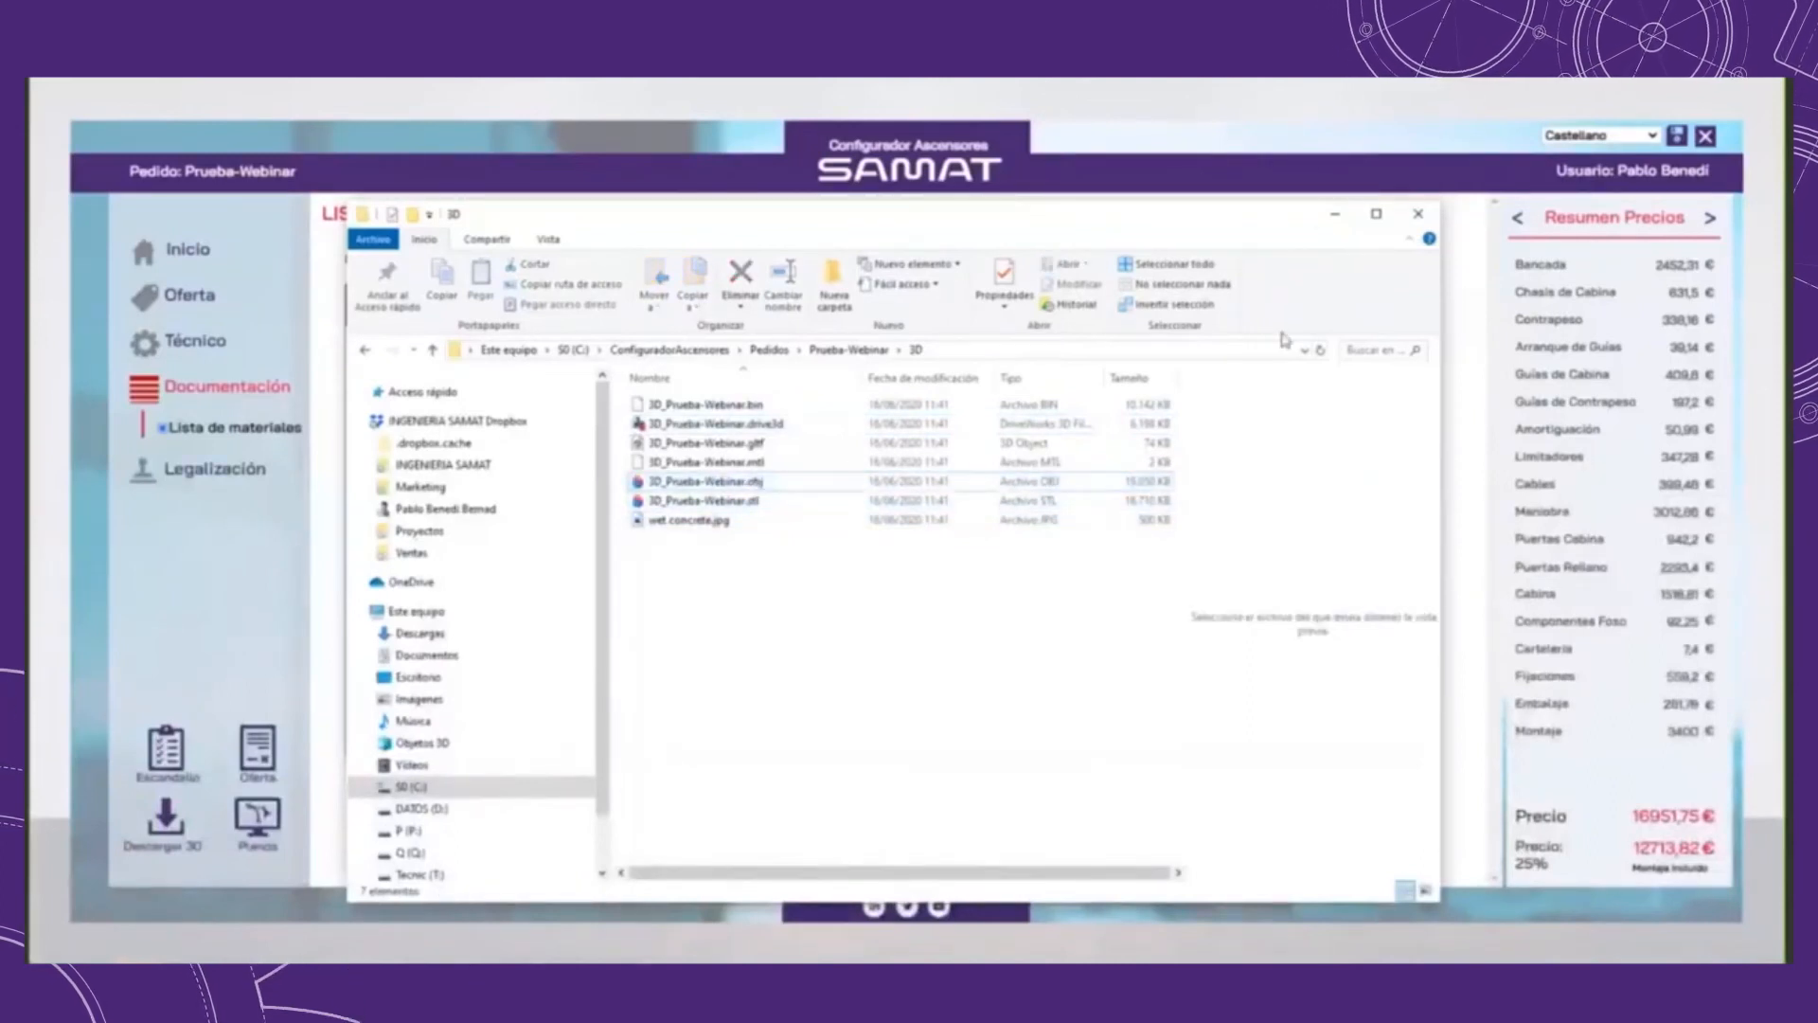
Step: Generate the Planos from the configurator and open the Documentación folder inside Prueba-Webinar
click(1346, 221)
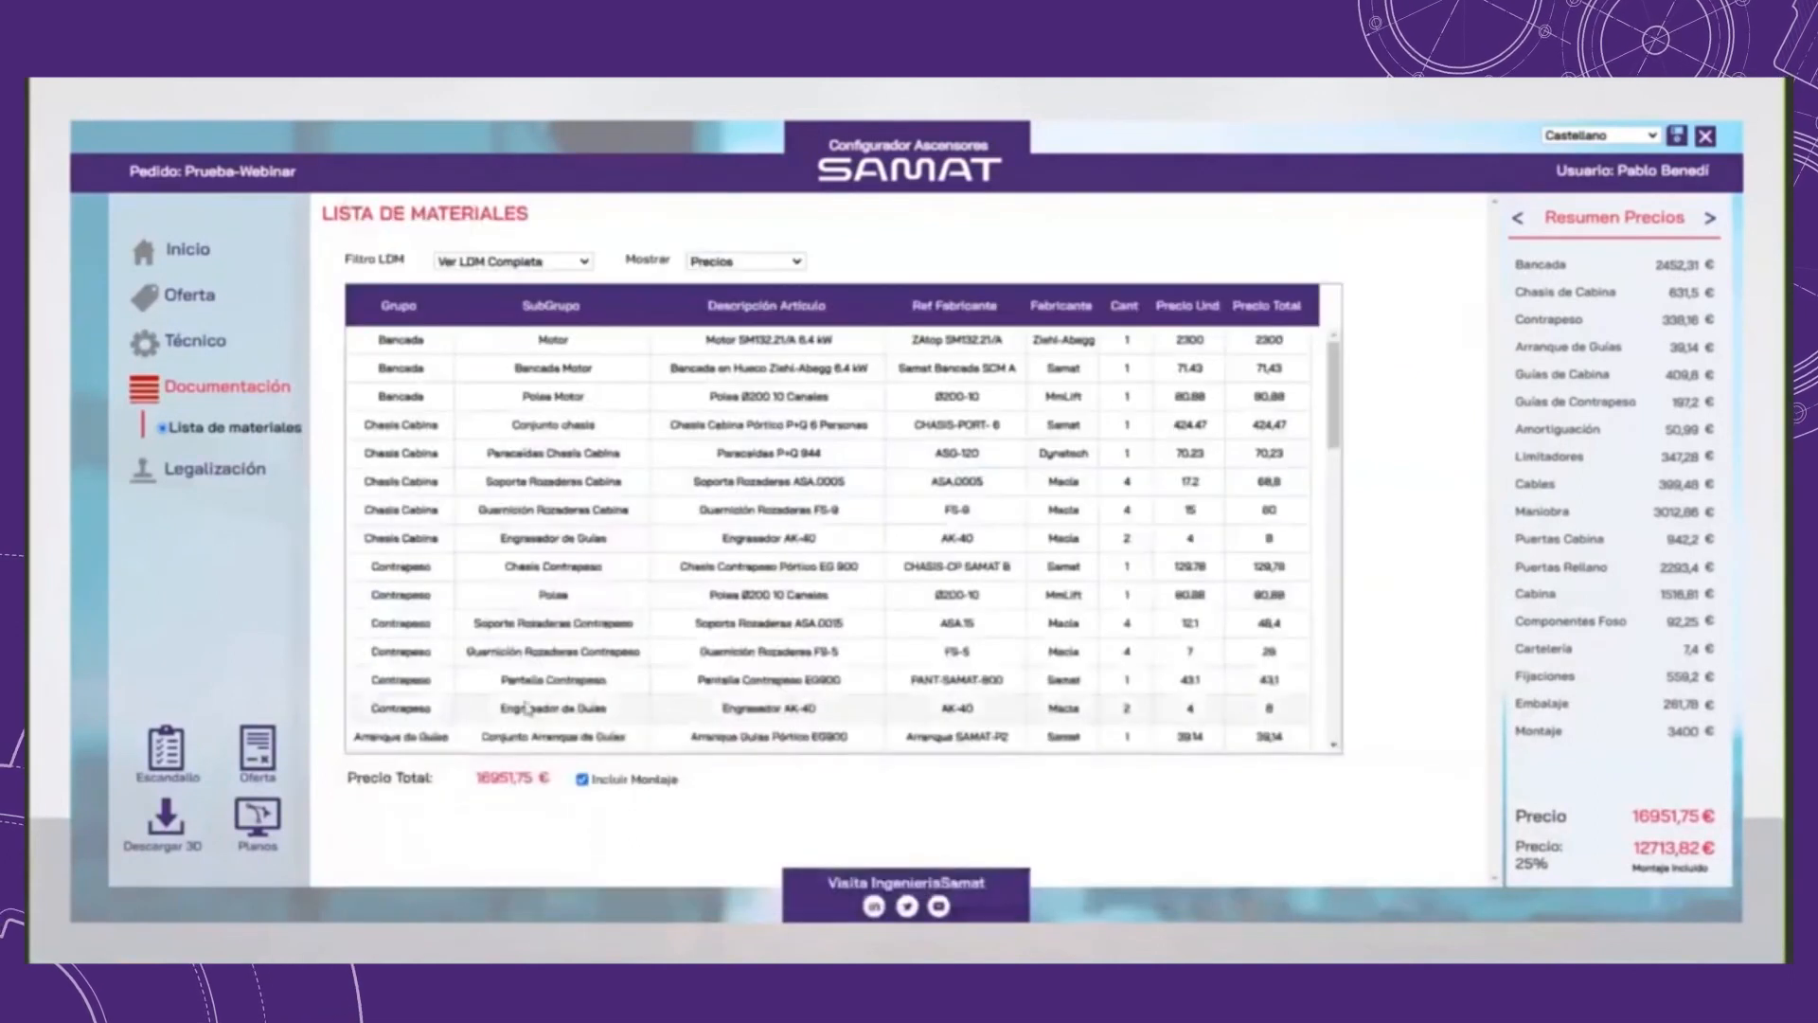
click(265, 844)
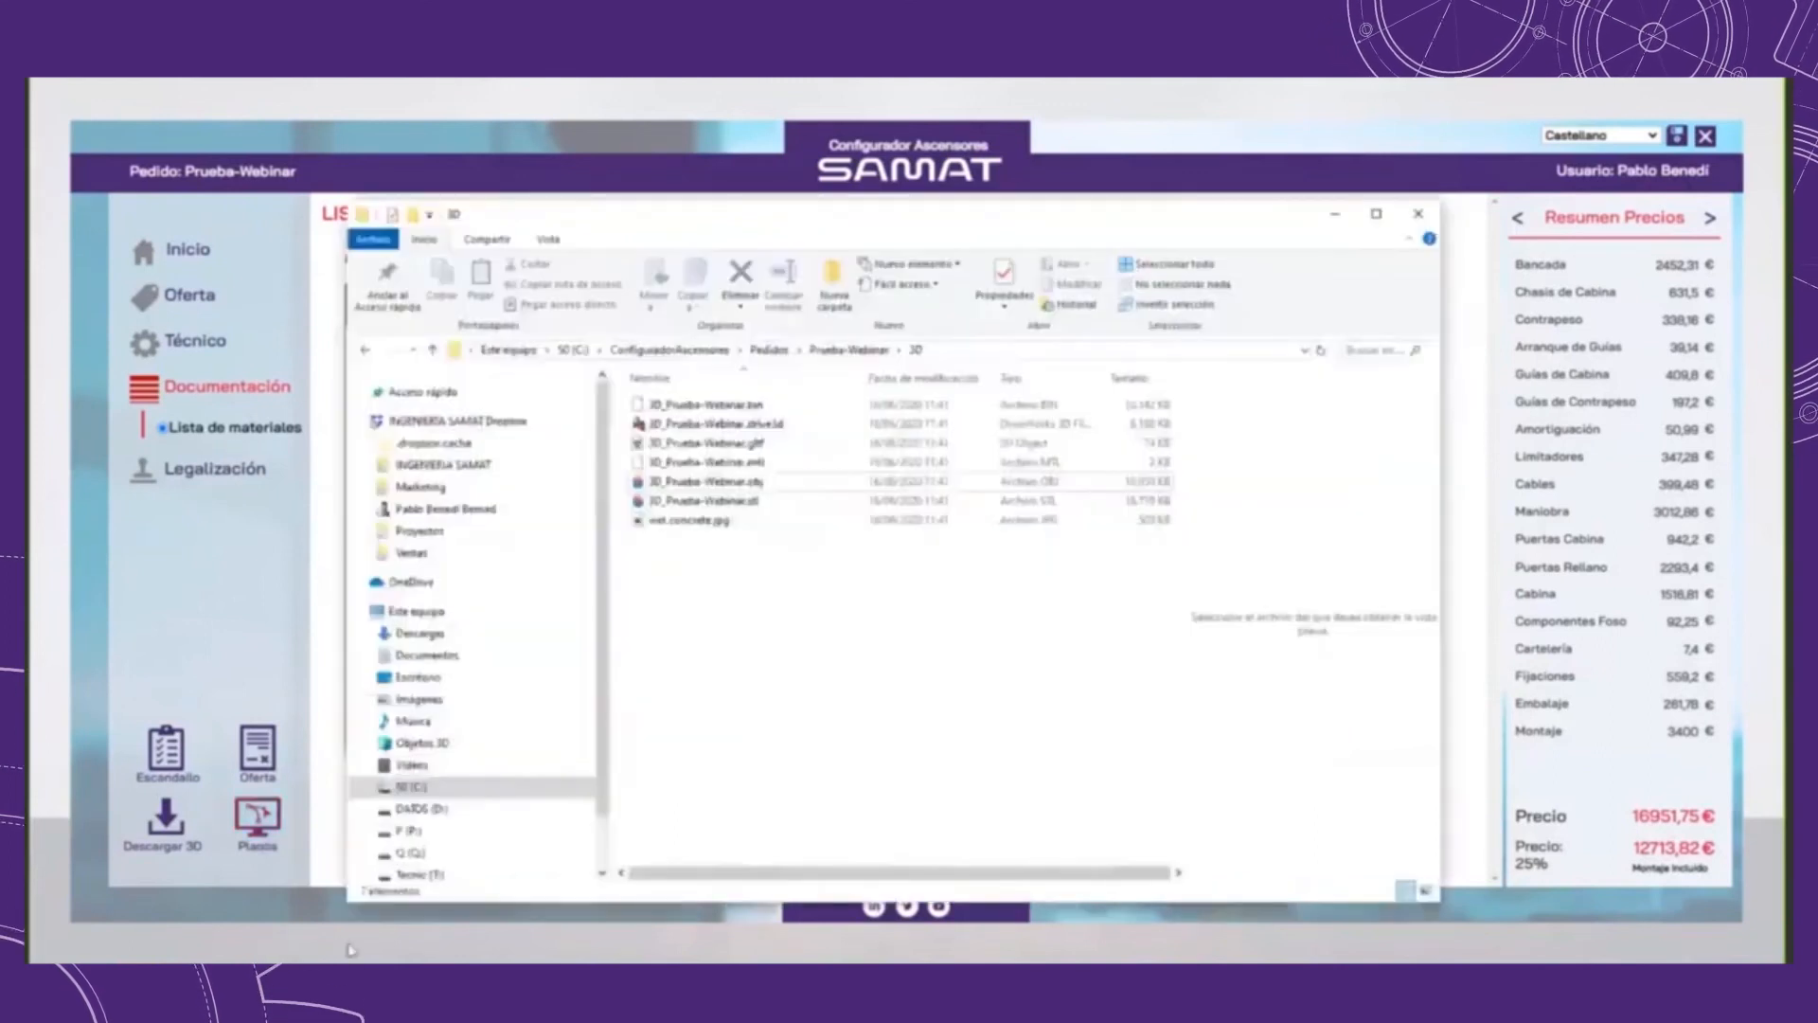
click(848, 349)
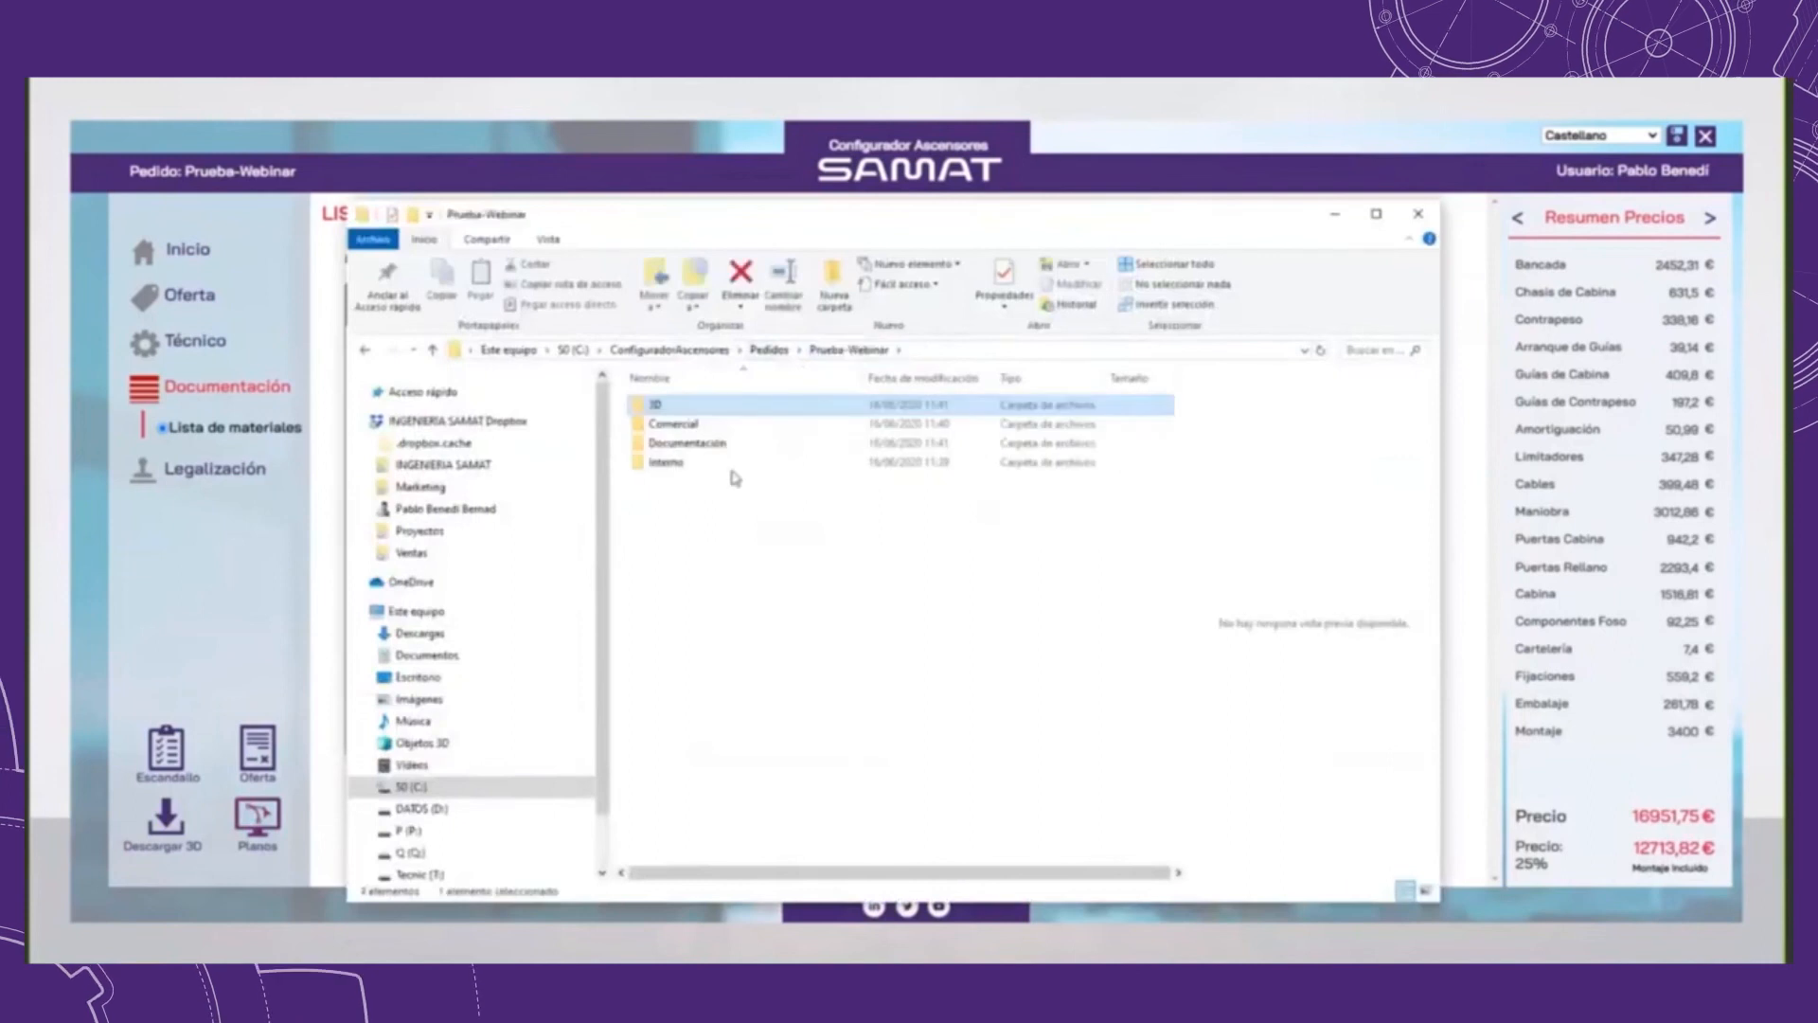
double_click(701, 442)
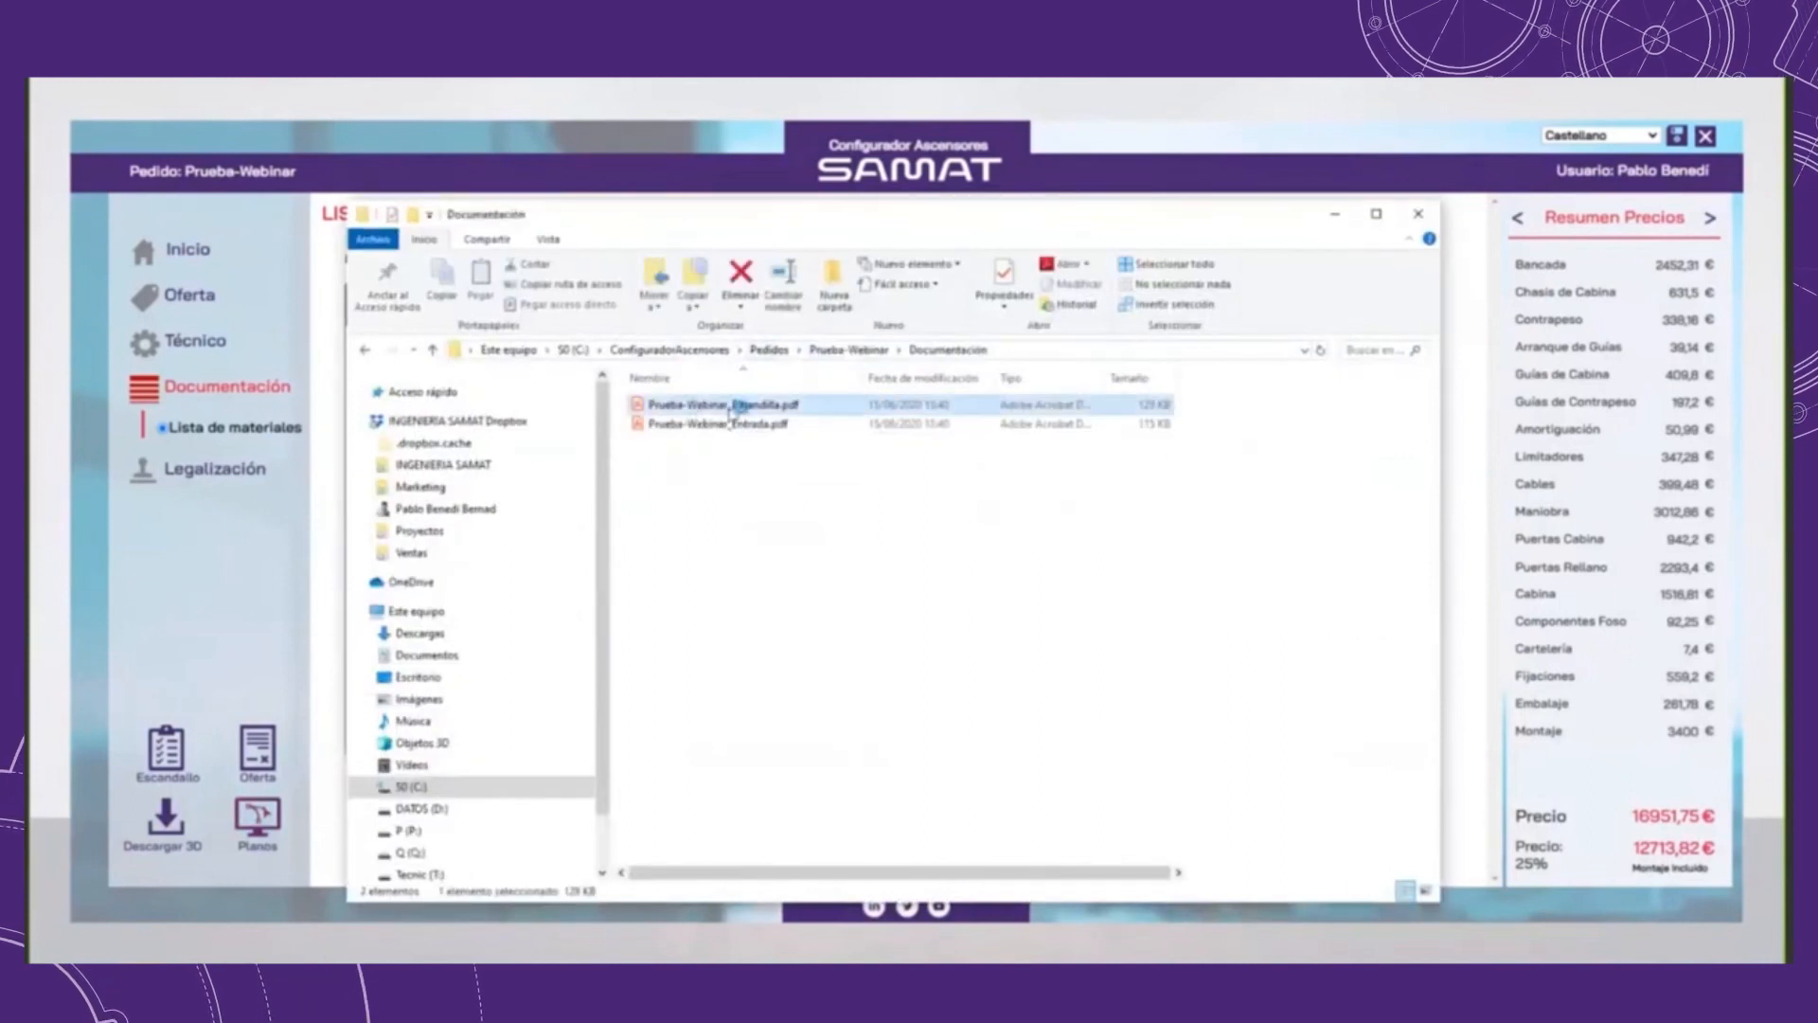
Step: Open Prueba-Webinar_Barandilla.pdf to view the railing drawing, and close it to return to the configurator
key(alt+p)
double_click(770, 404)
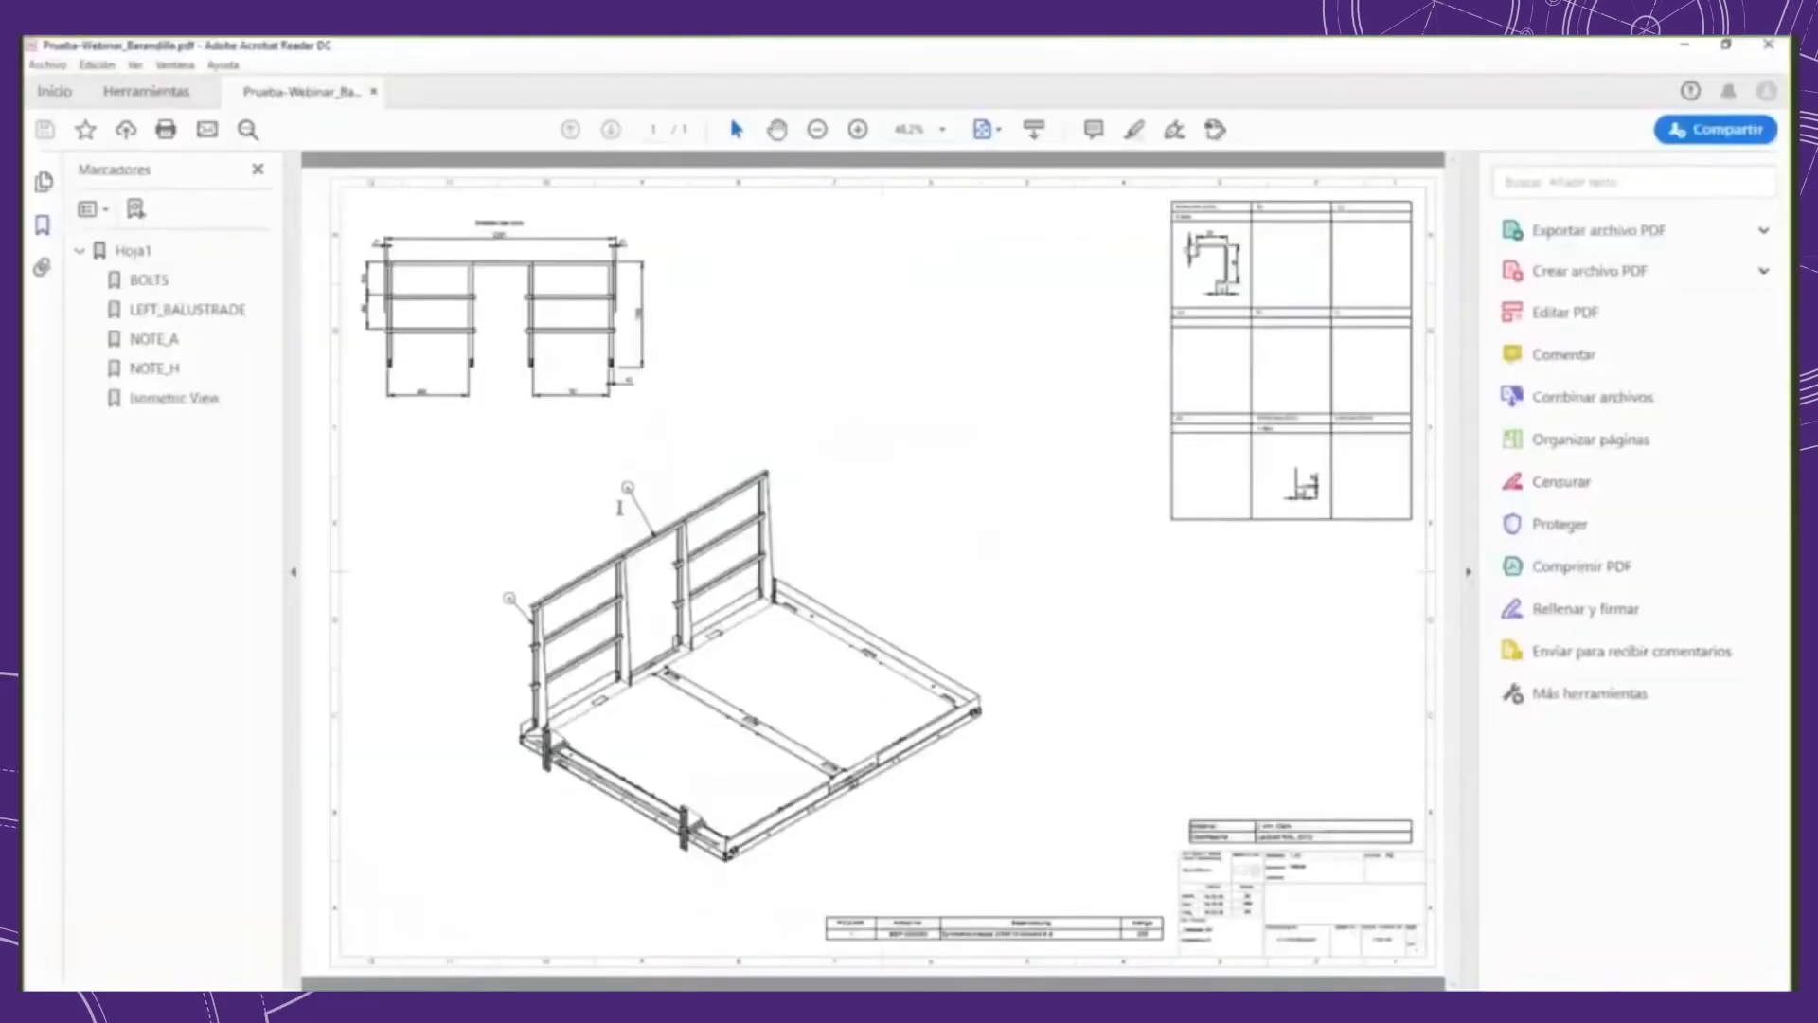
click(1754, 47)
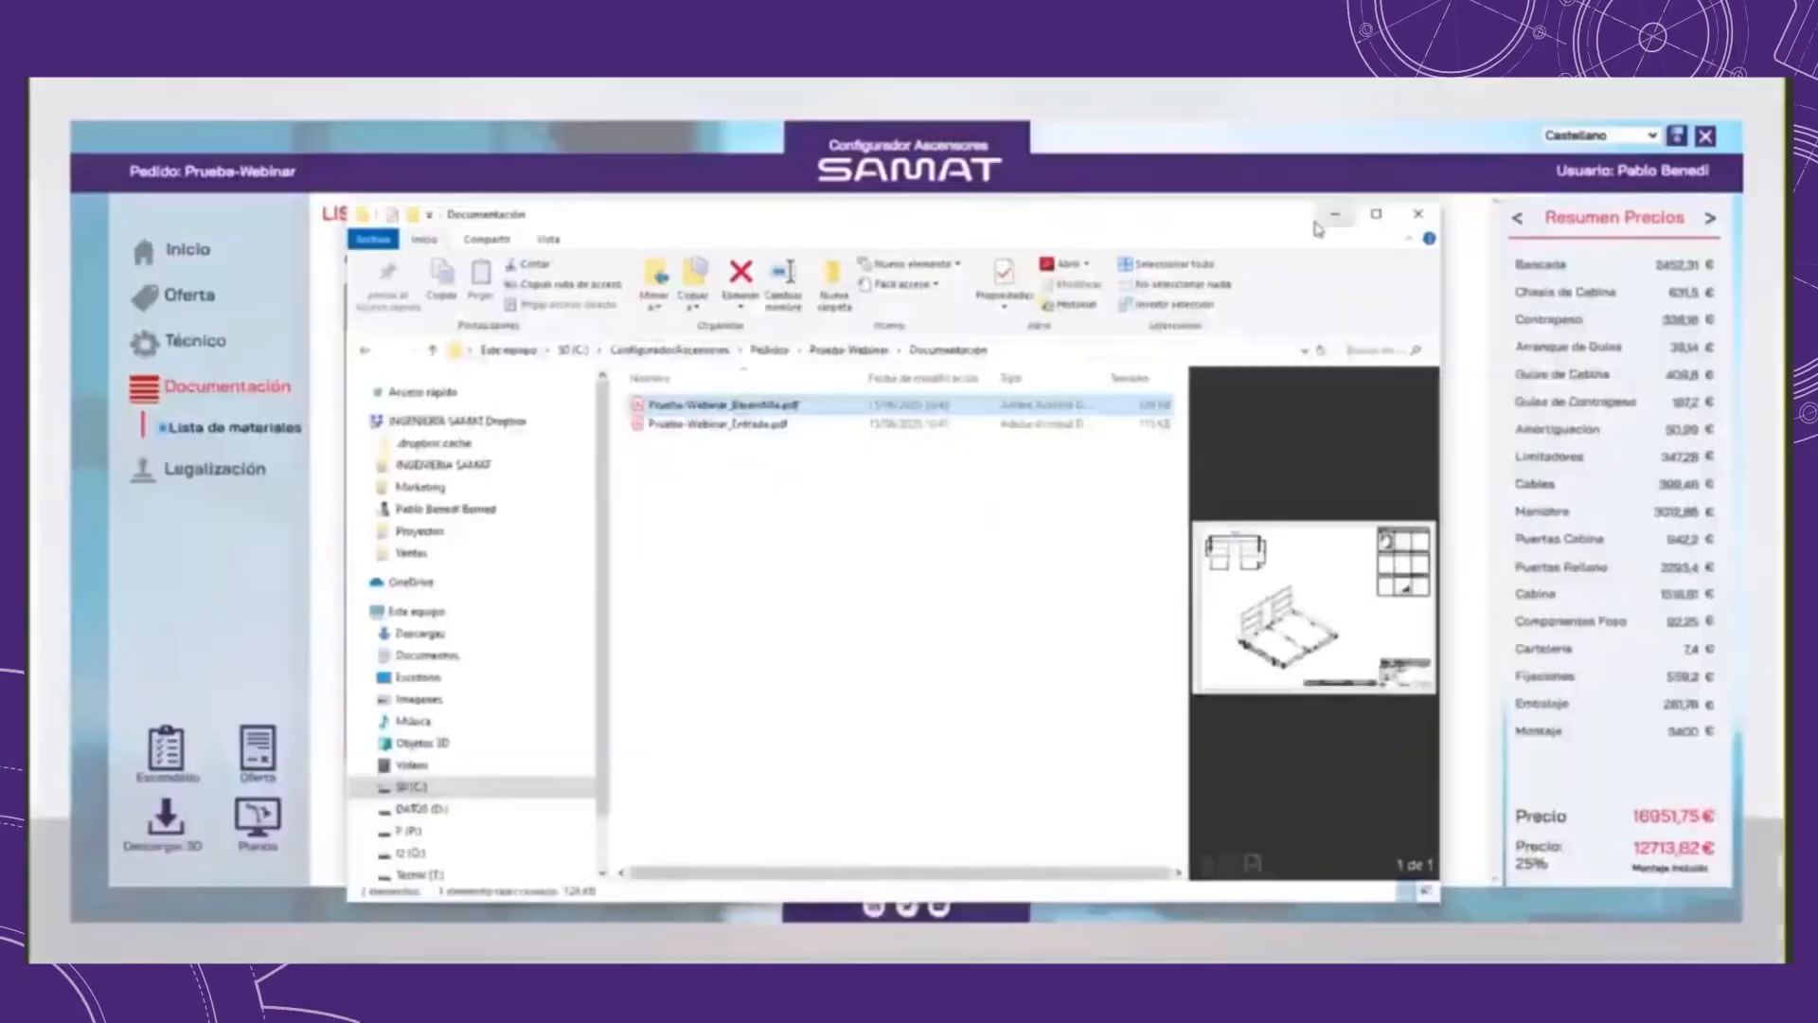
click(1326, 220)
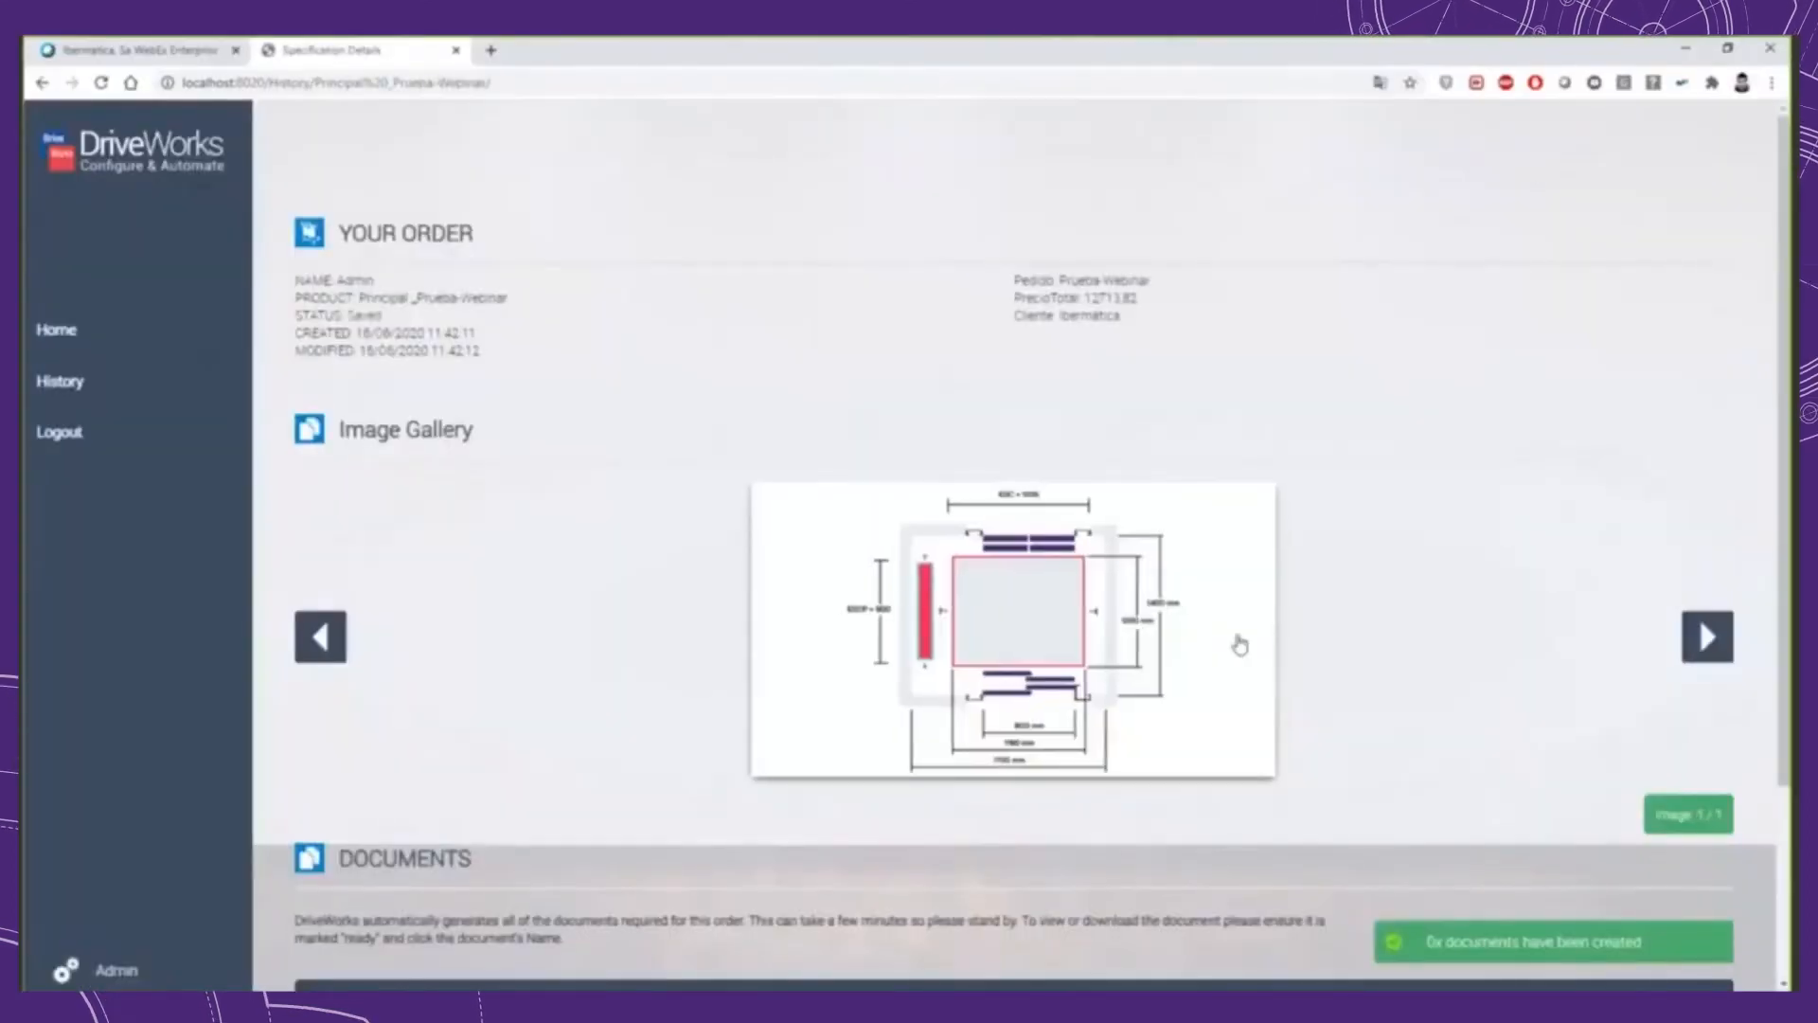
Step: Open Oferta_Prueba-Webinar.pdf from the Documents list on the order's Specification Details page
scroll(1240, 645, down, 3)
click(396, 887)
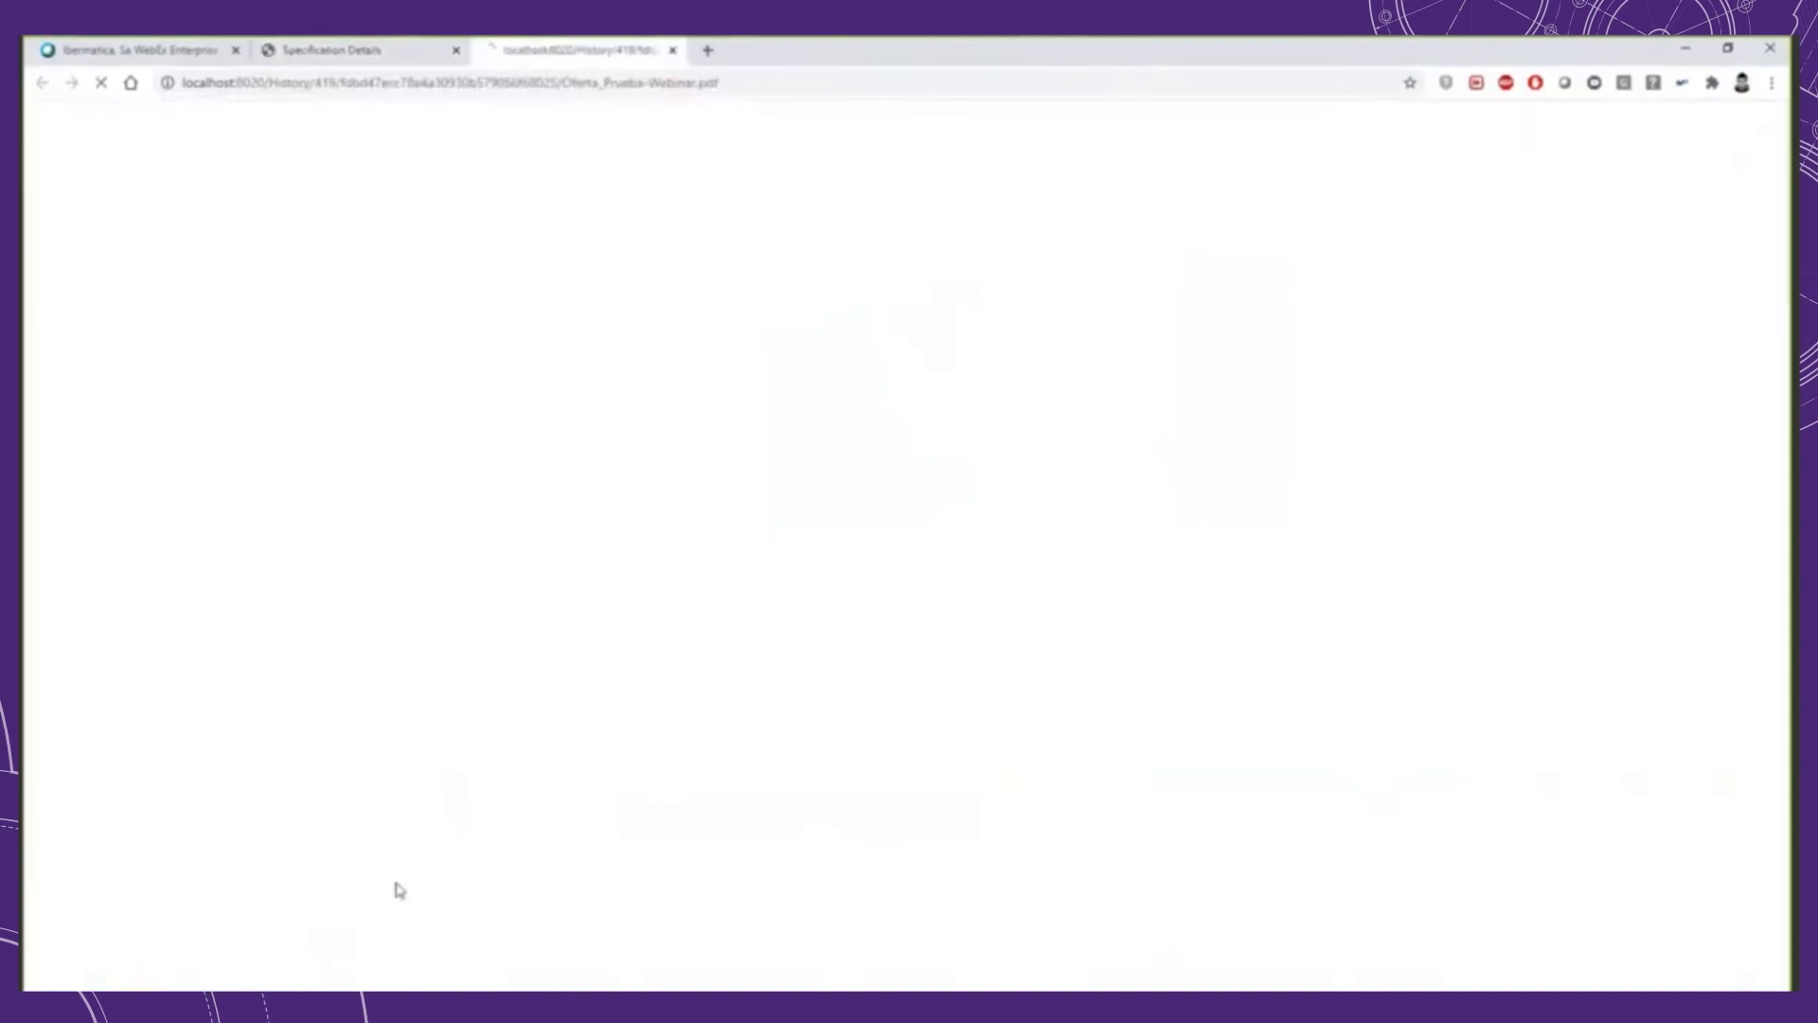
Step: Look through the Oferta_Prueba-Webinar.pdf offer and close it to return to the order's details
scroll(807, 332, down, 10)
scroll(898, 568, up, 4)
key(ctrl+w)
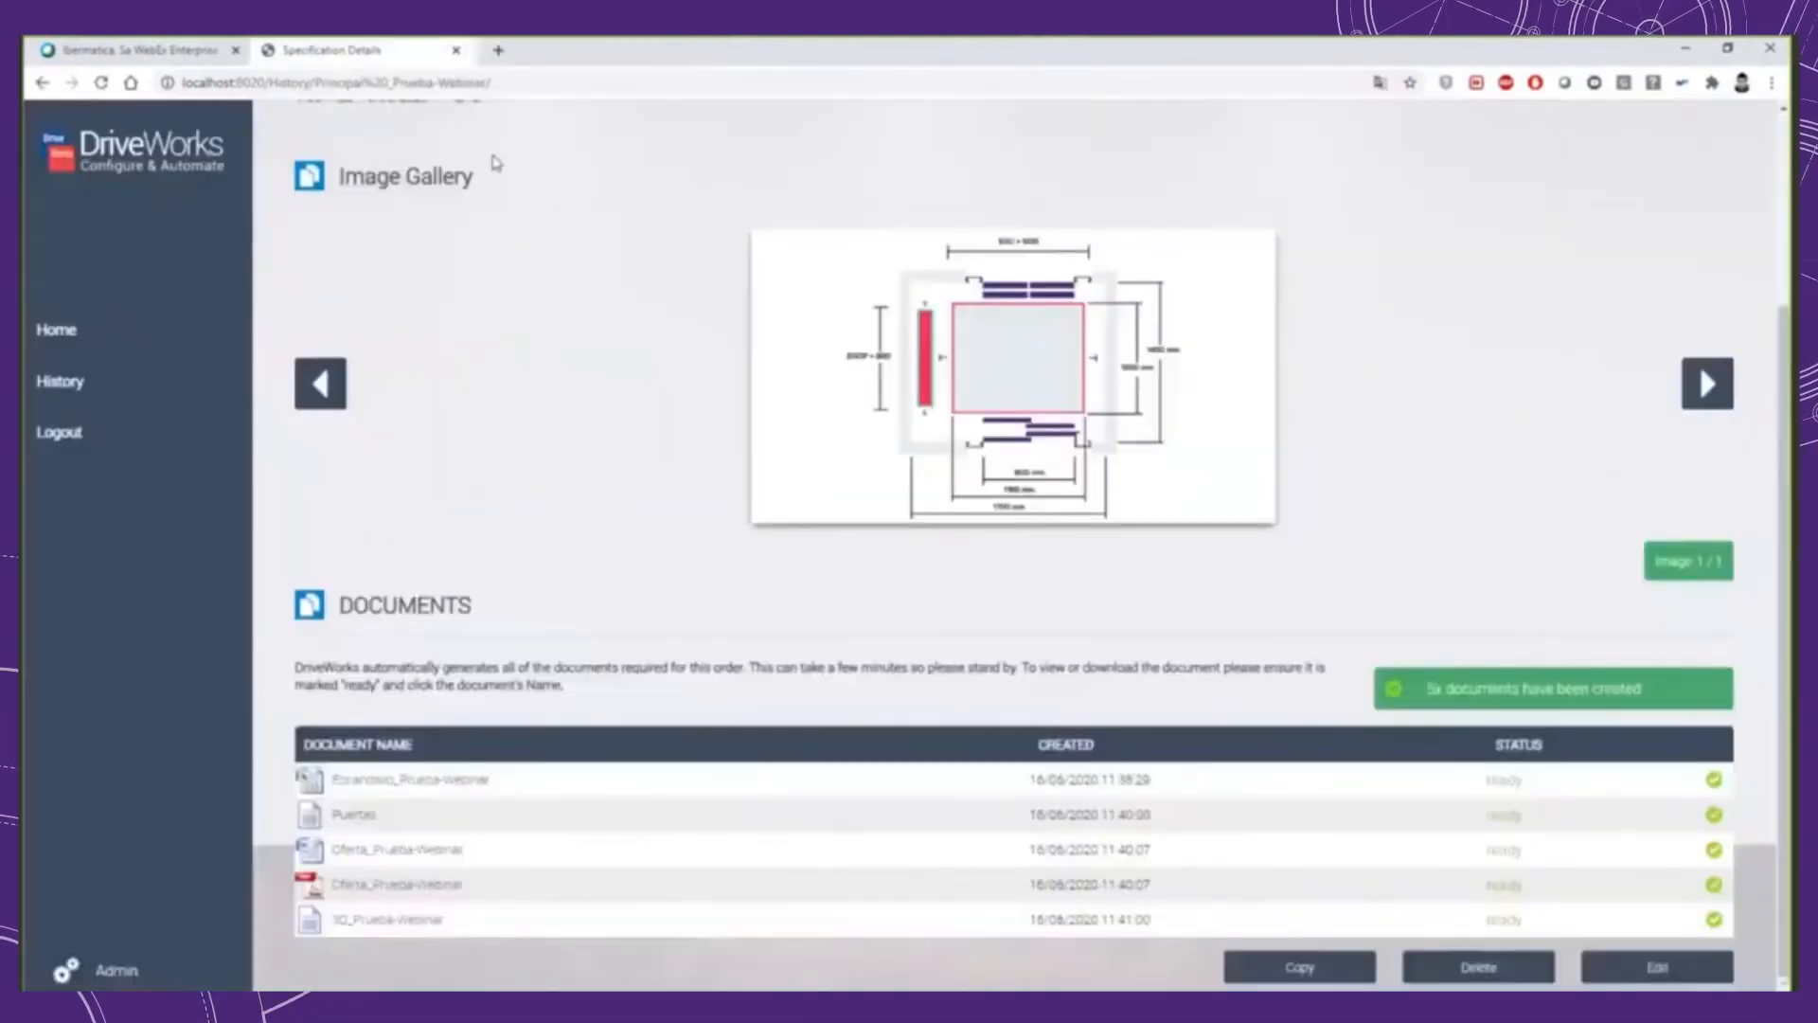
Step: Open the order history, filter the specifications by "samat", and clear the filter to list all orders again
click(100, 382)
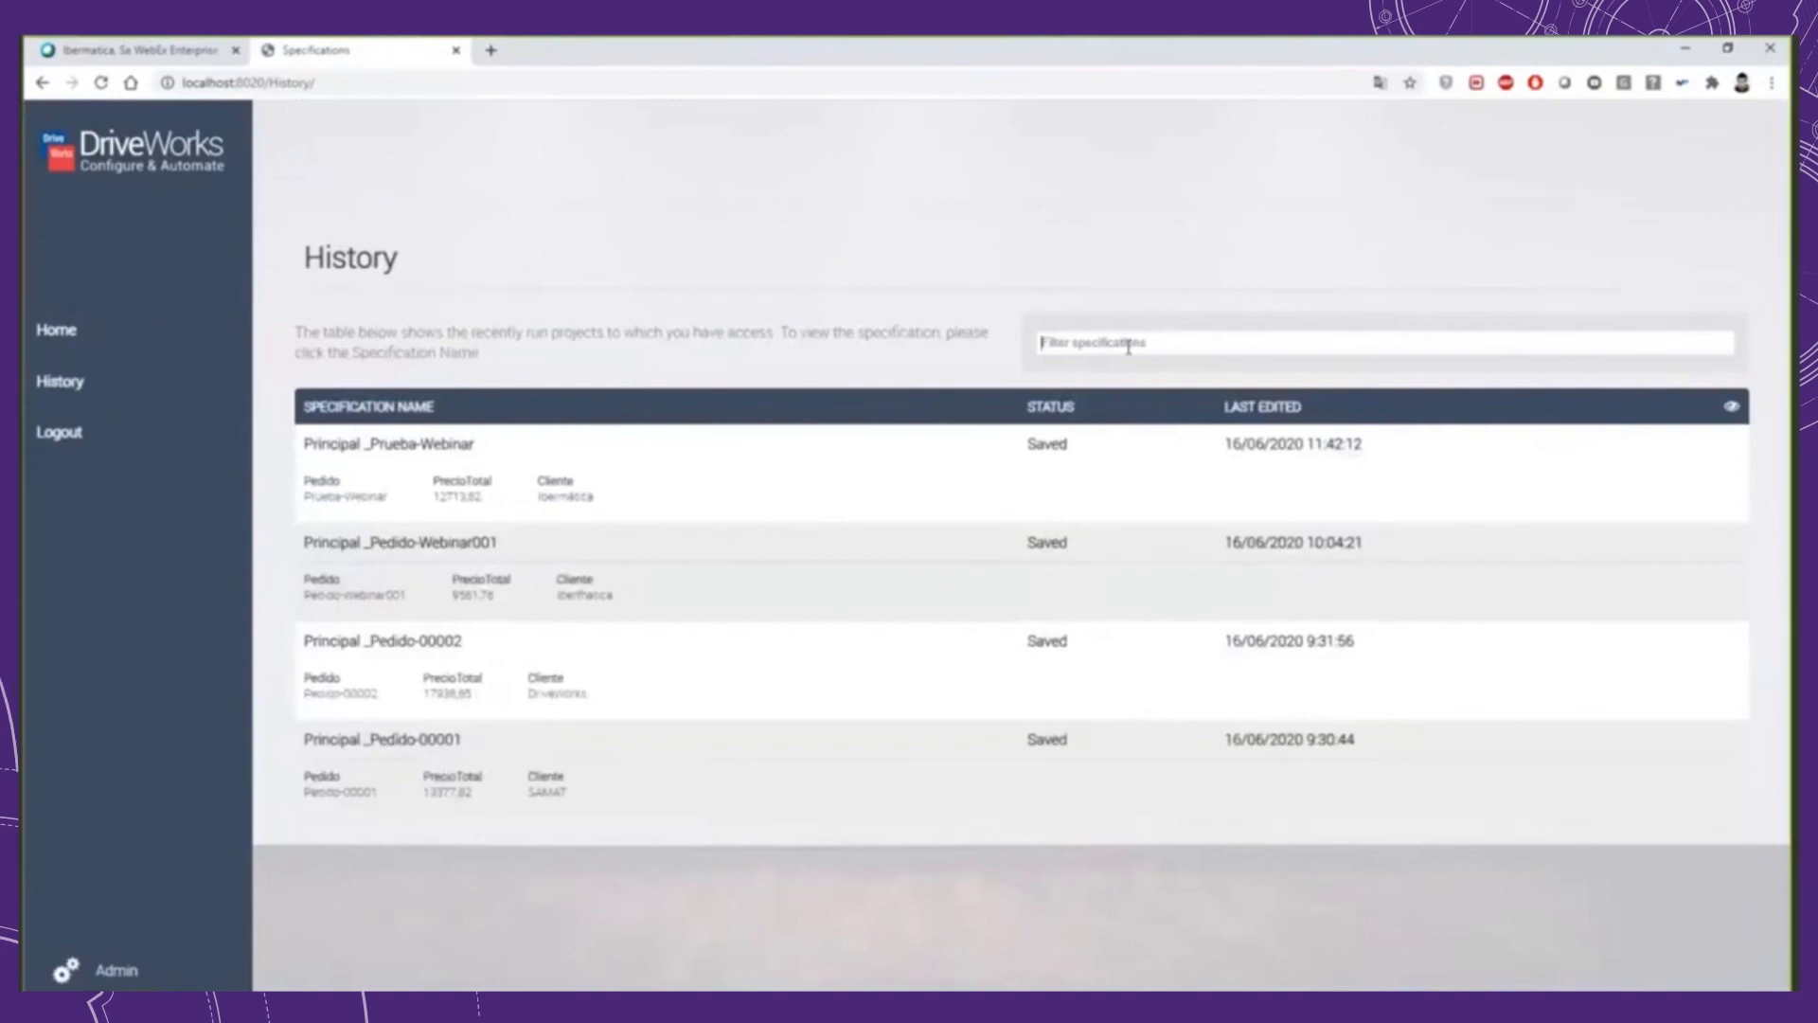
text(amat)
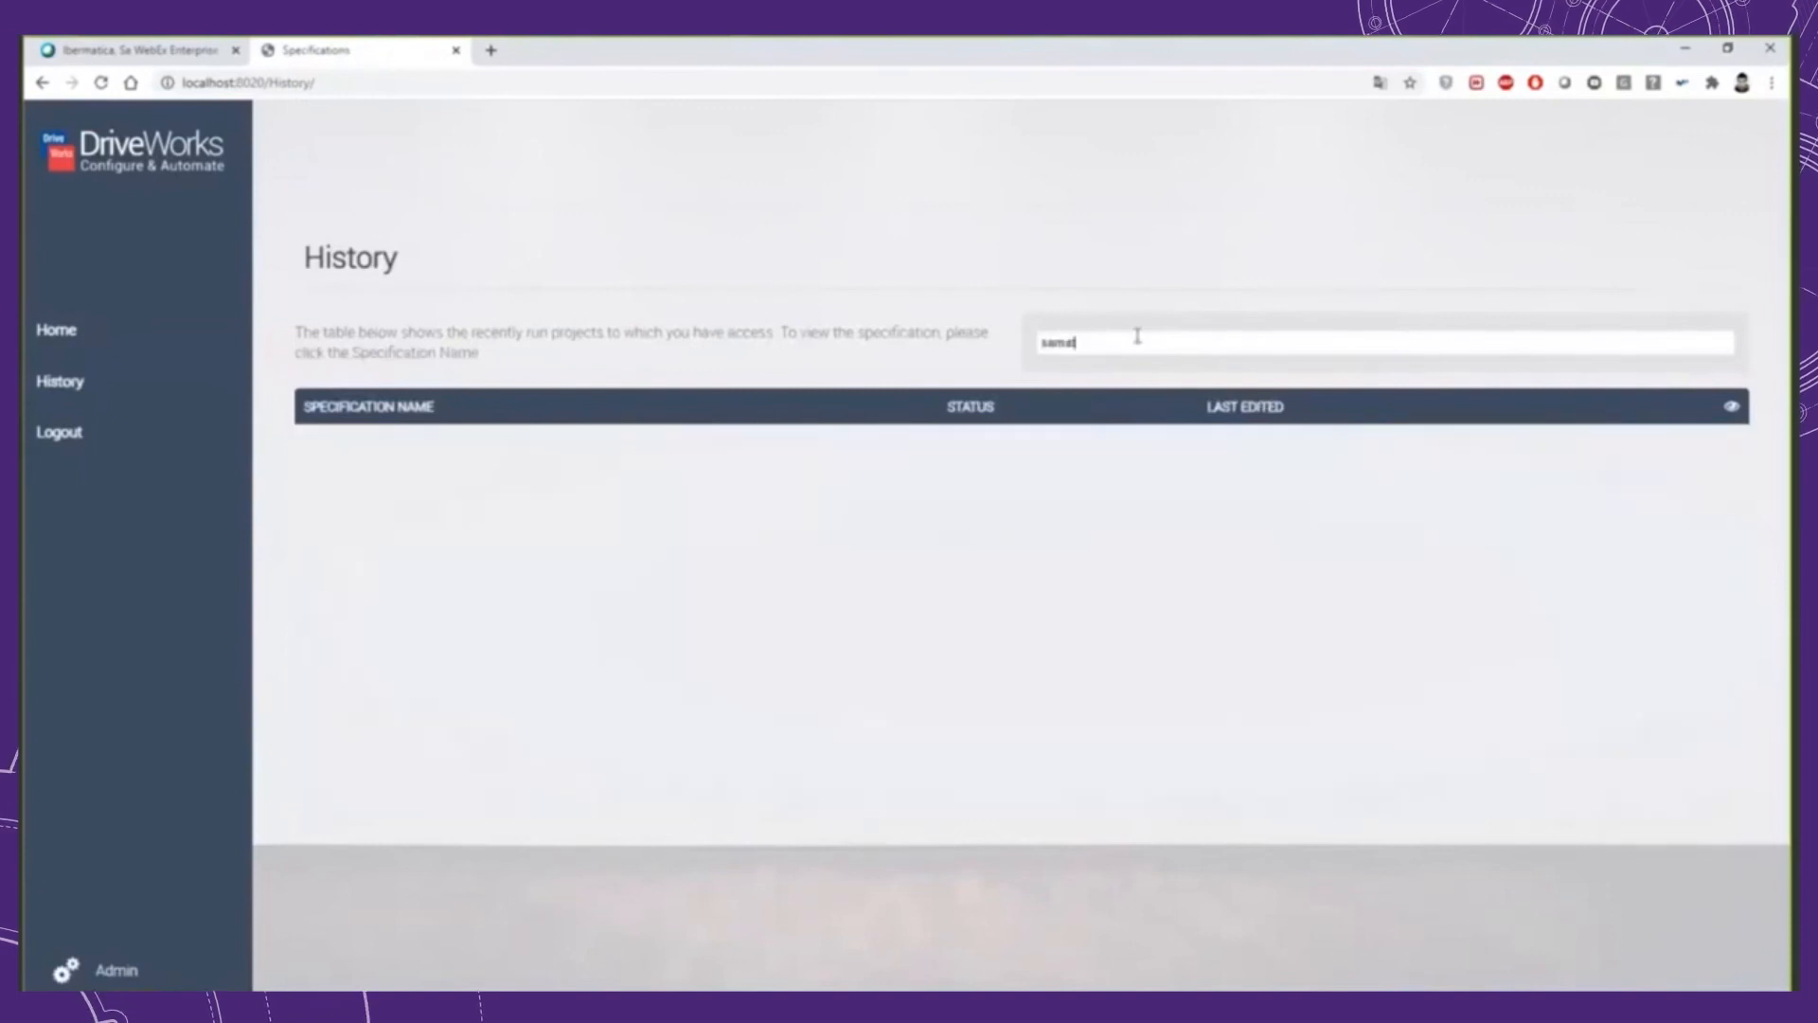
key(ctrl+a)
key(BackSpace)
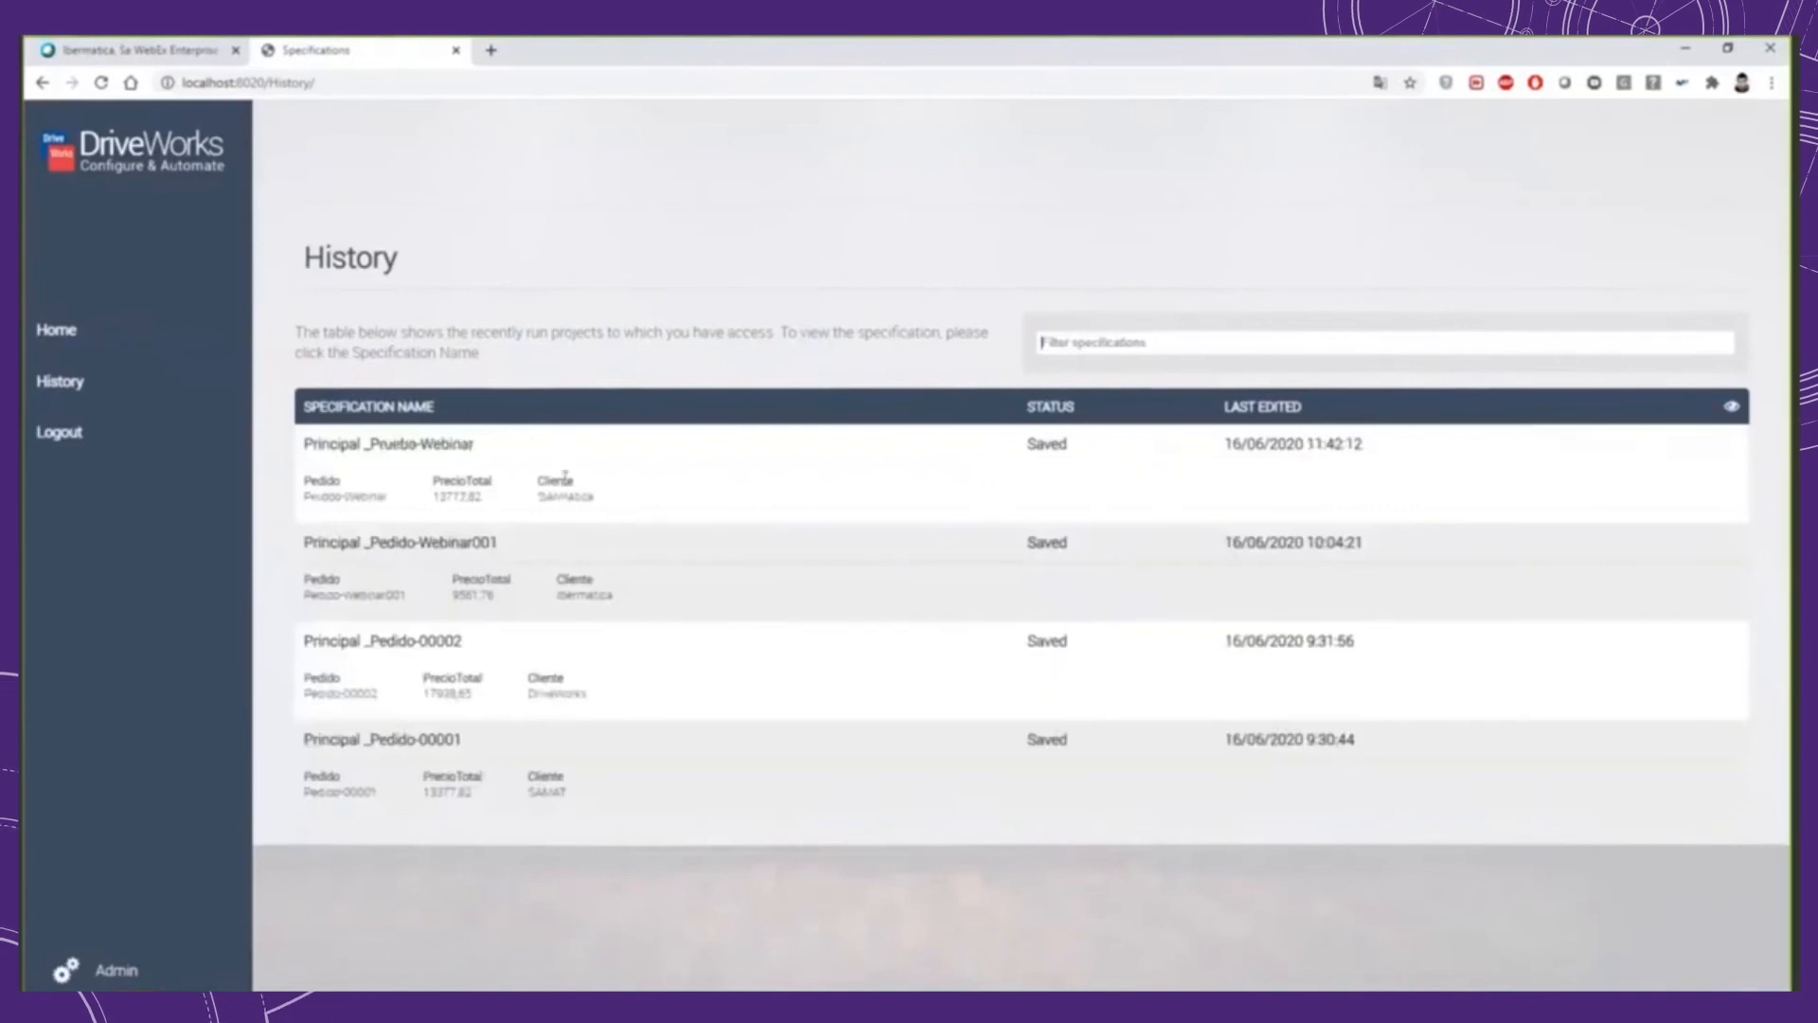
Step: Open the Principal_Prueba-Webinar order from the history for editing and start the SAMAT configurator with its saved data
click(1067, 448)
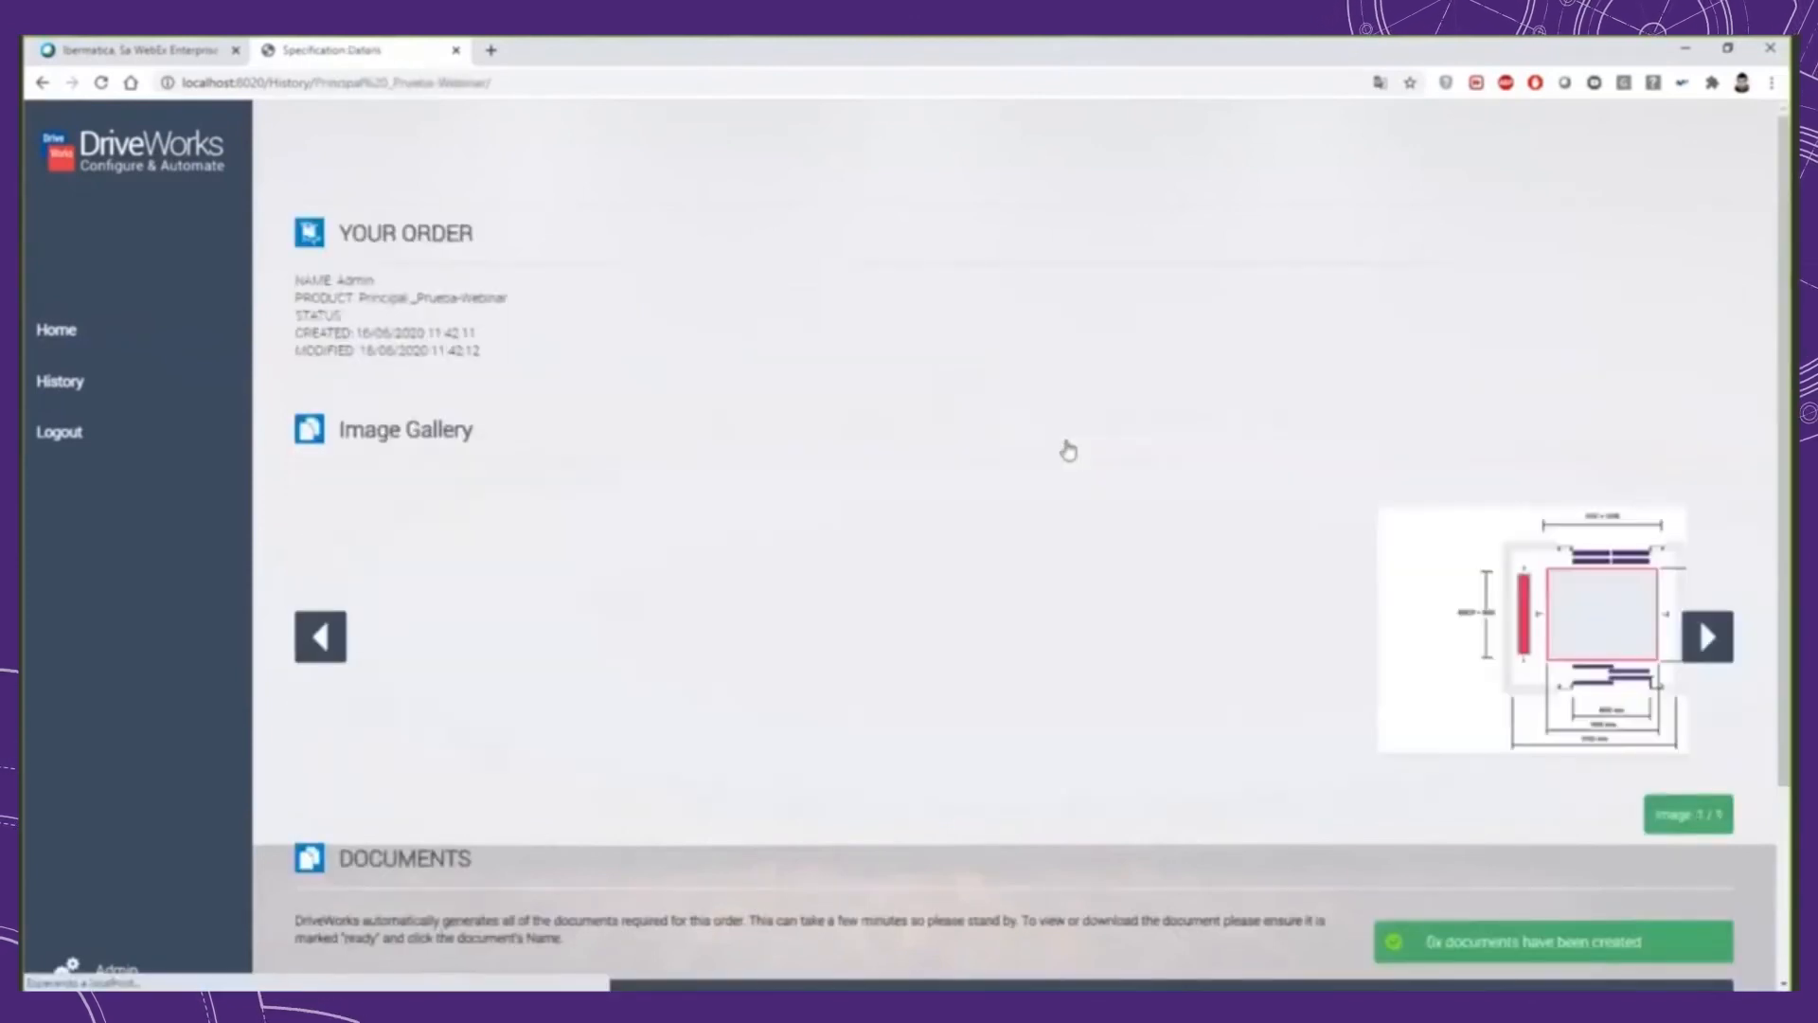
scroll(1345, 543, down, 2)
scroll(1514, 829, down, 1)
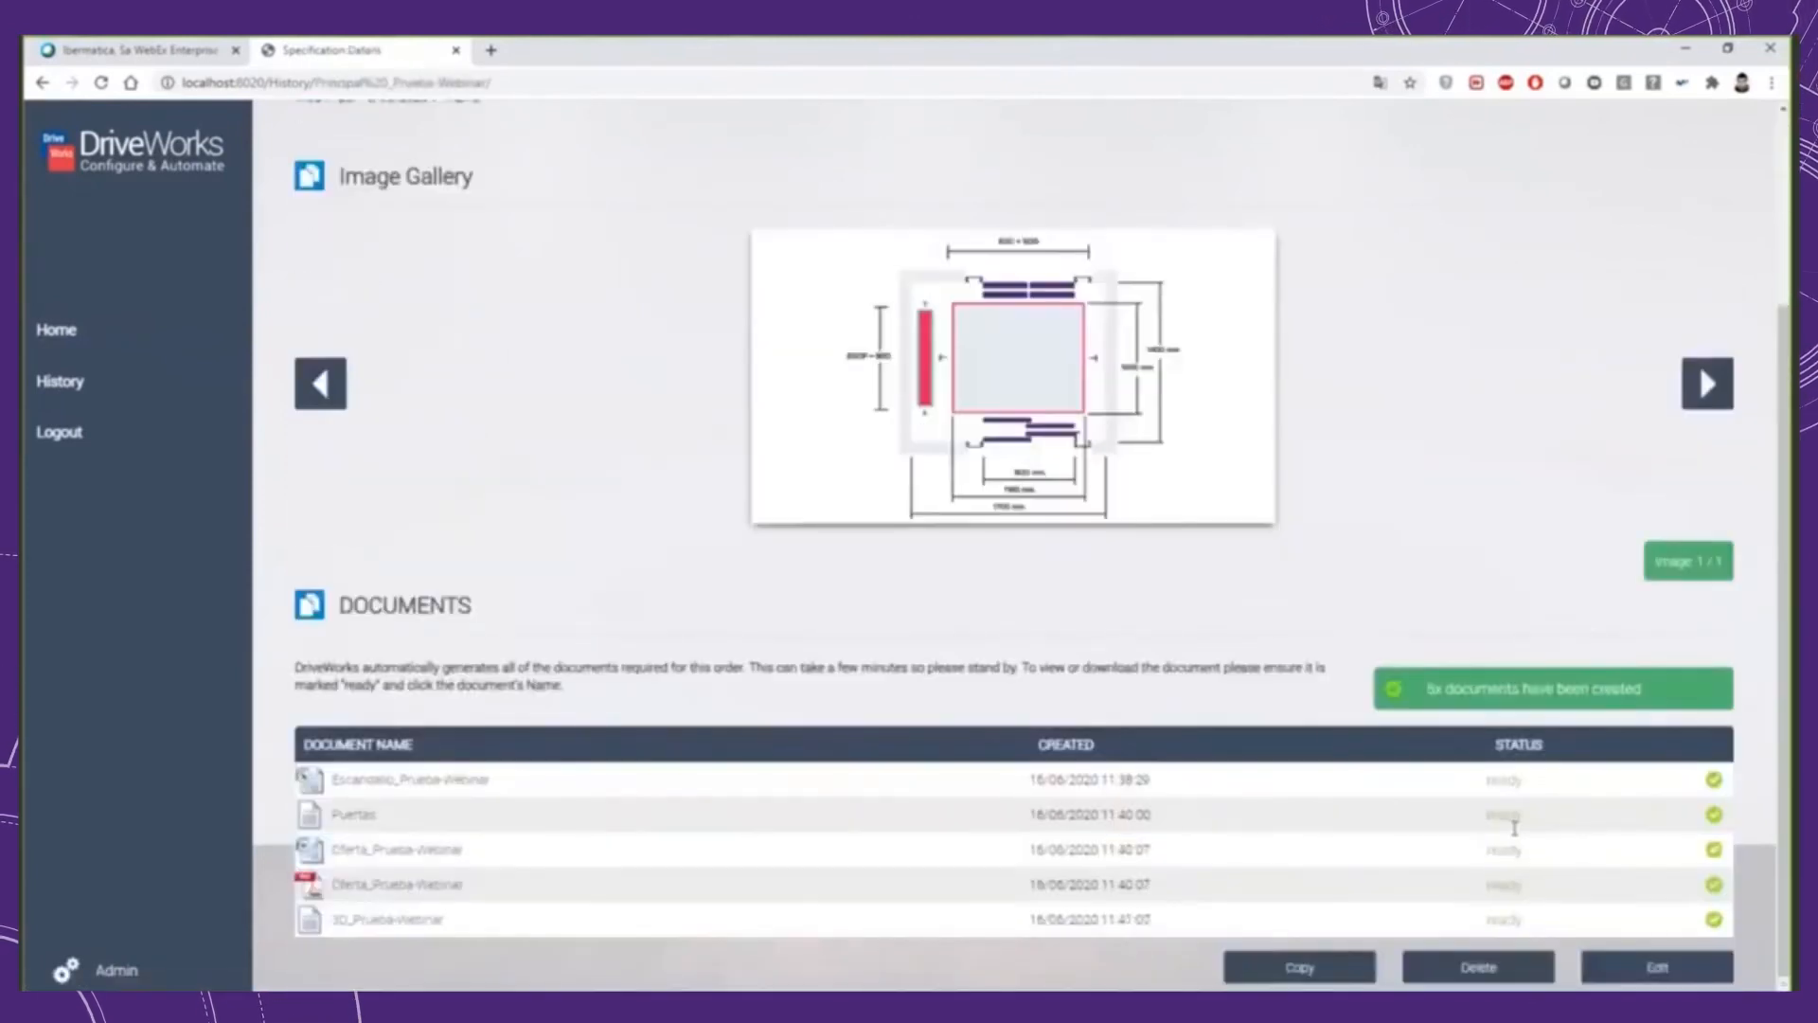
click(1617, 971)
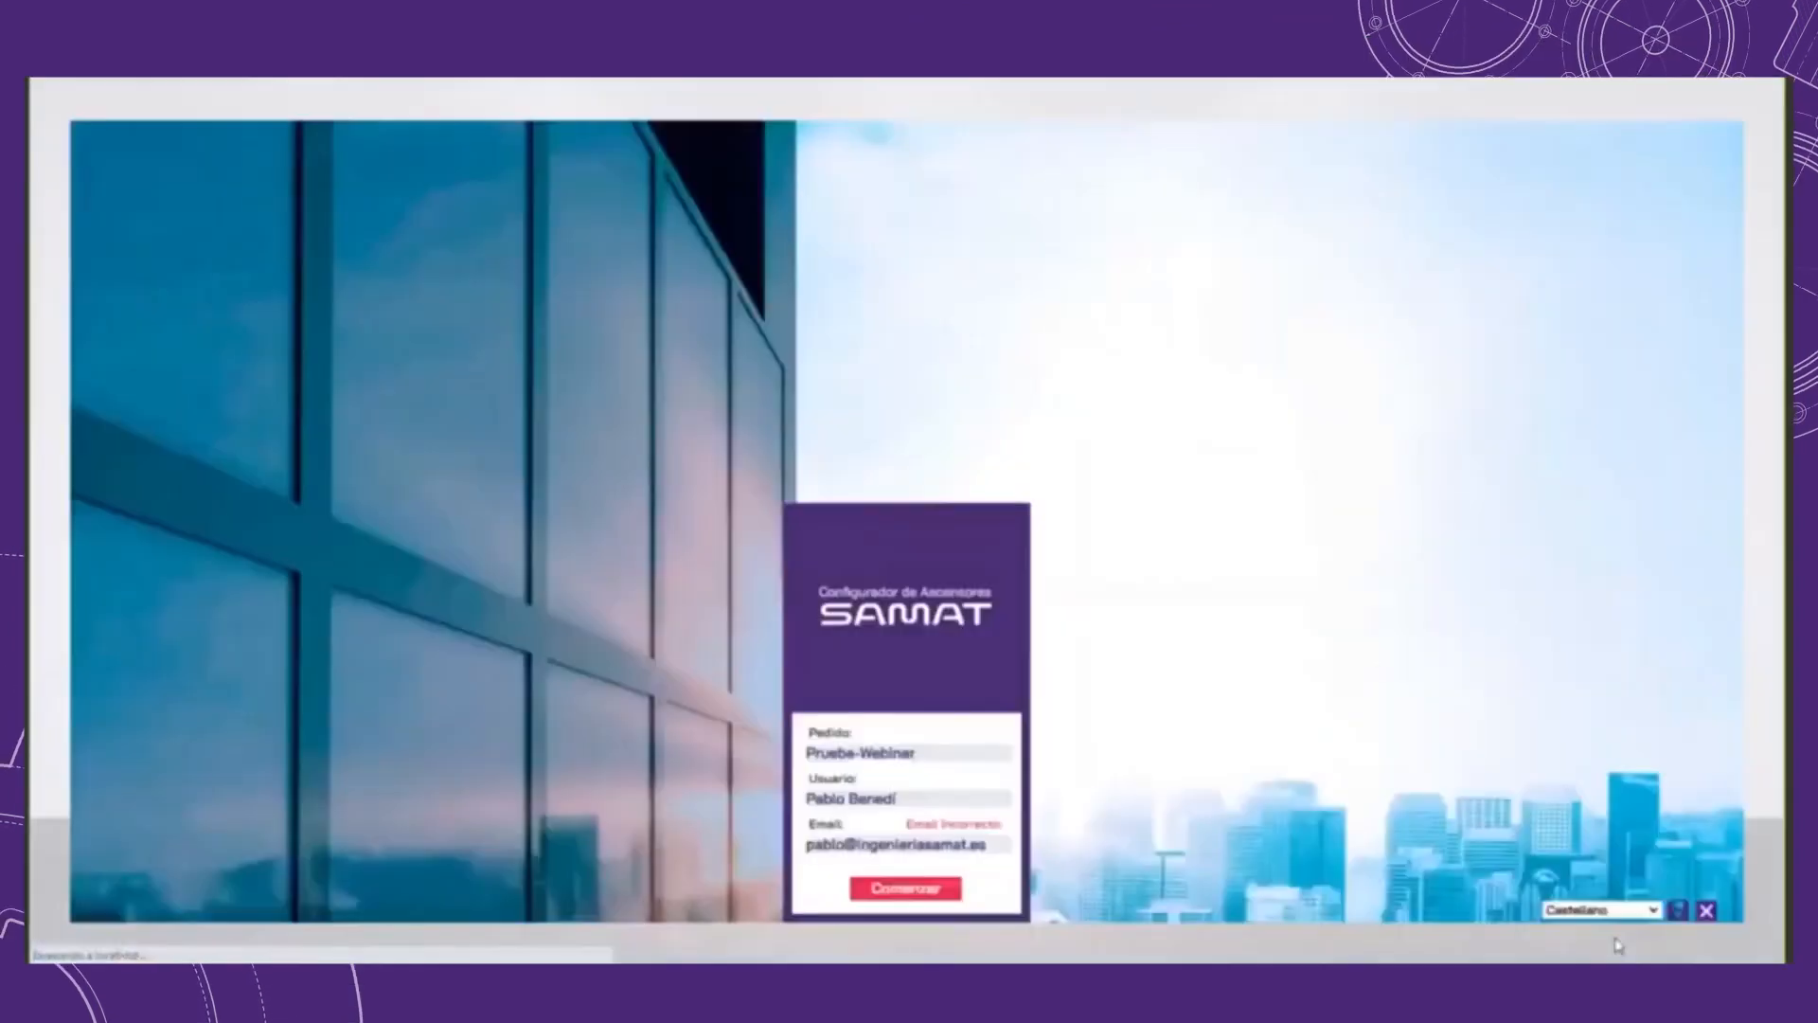
click(947, 894)
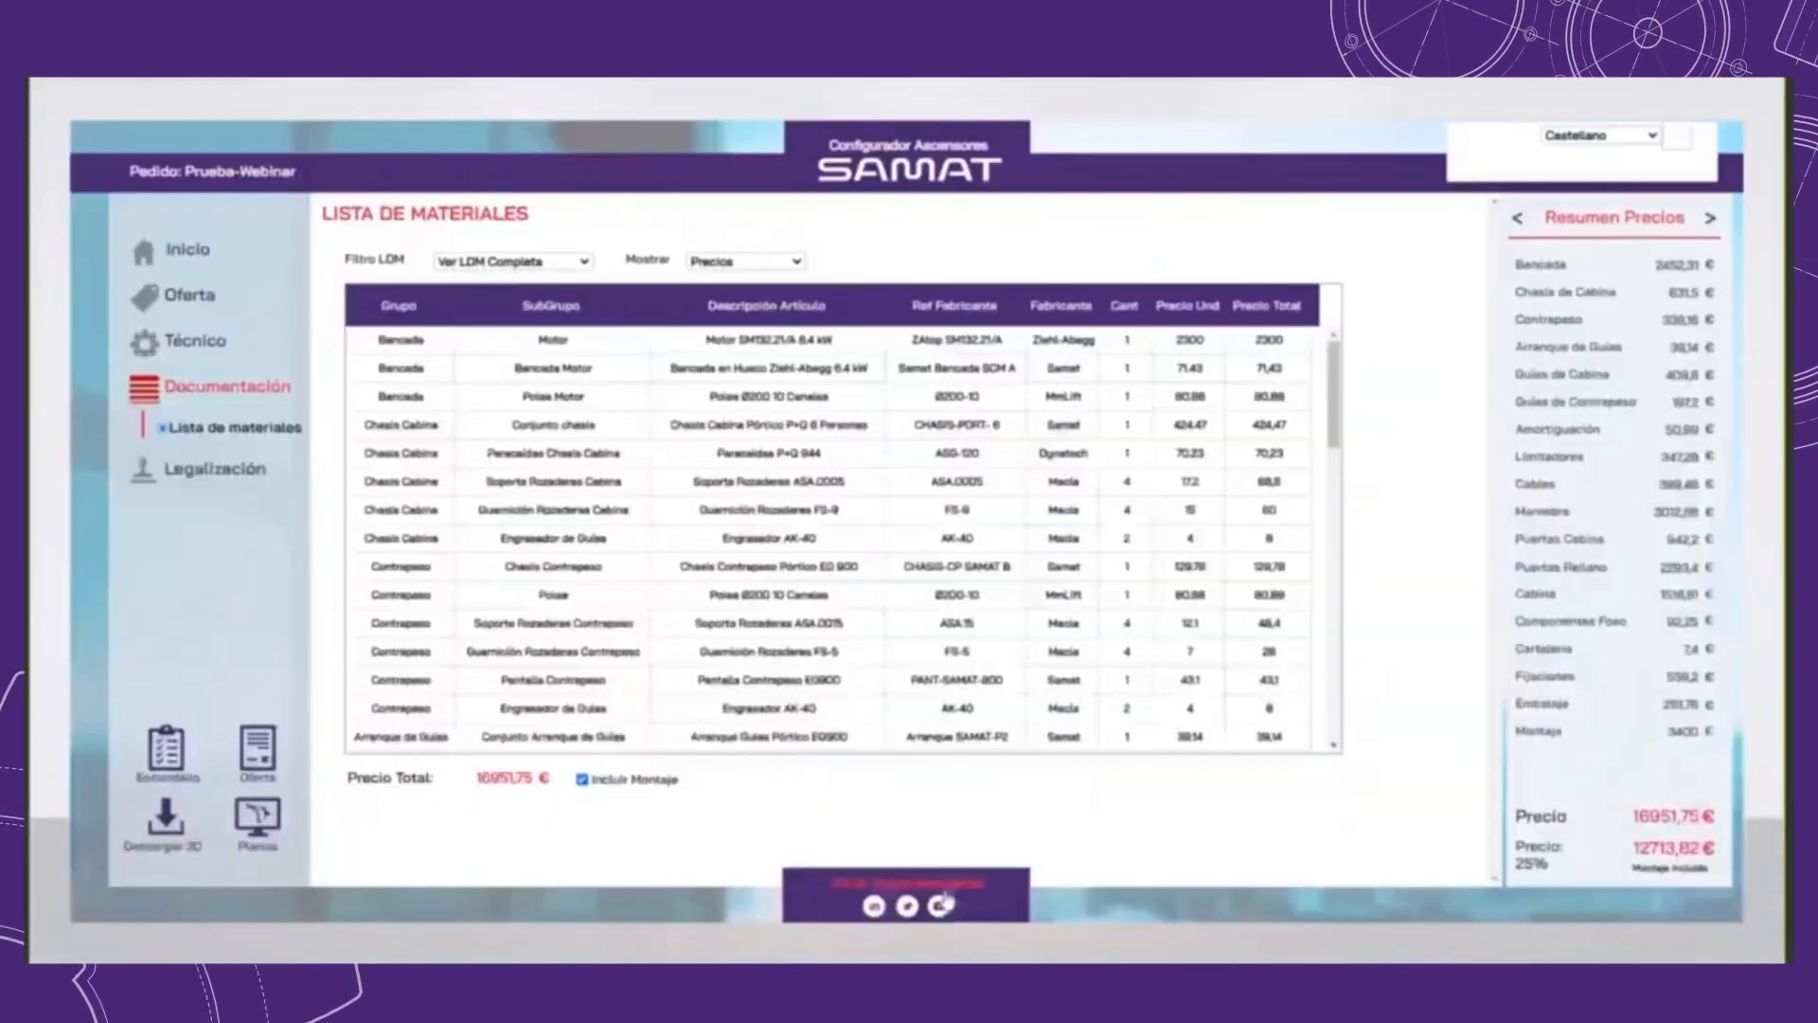
Step: In the offer's Hueco data, display the Plantas table, set the number of floors to 5 and add the floors
click(135, 266)
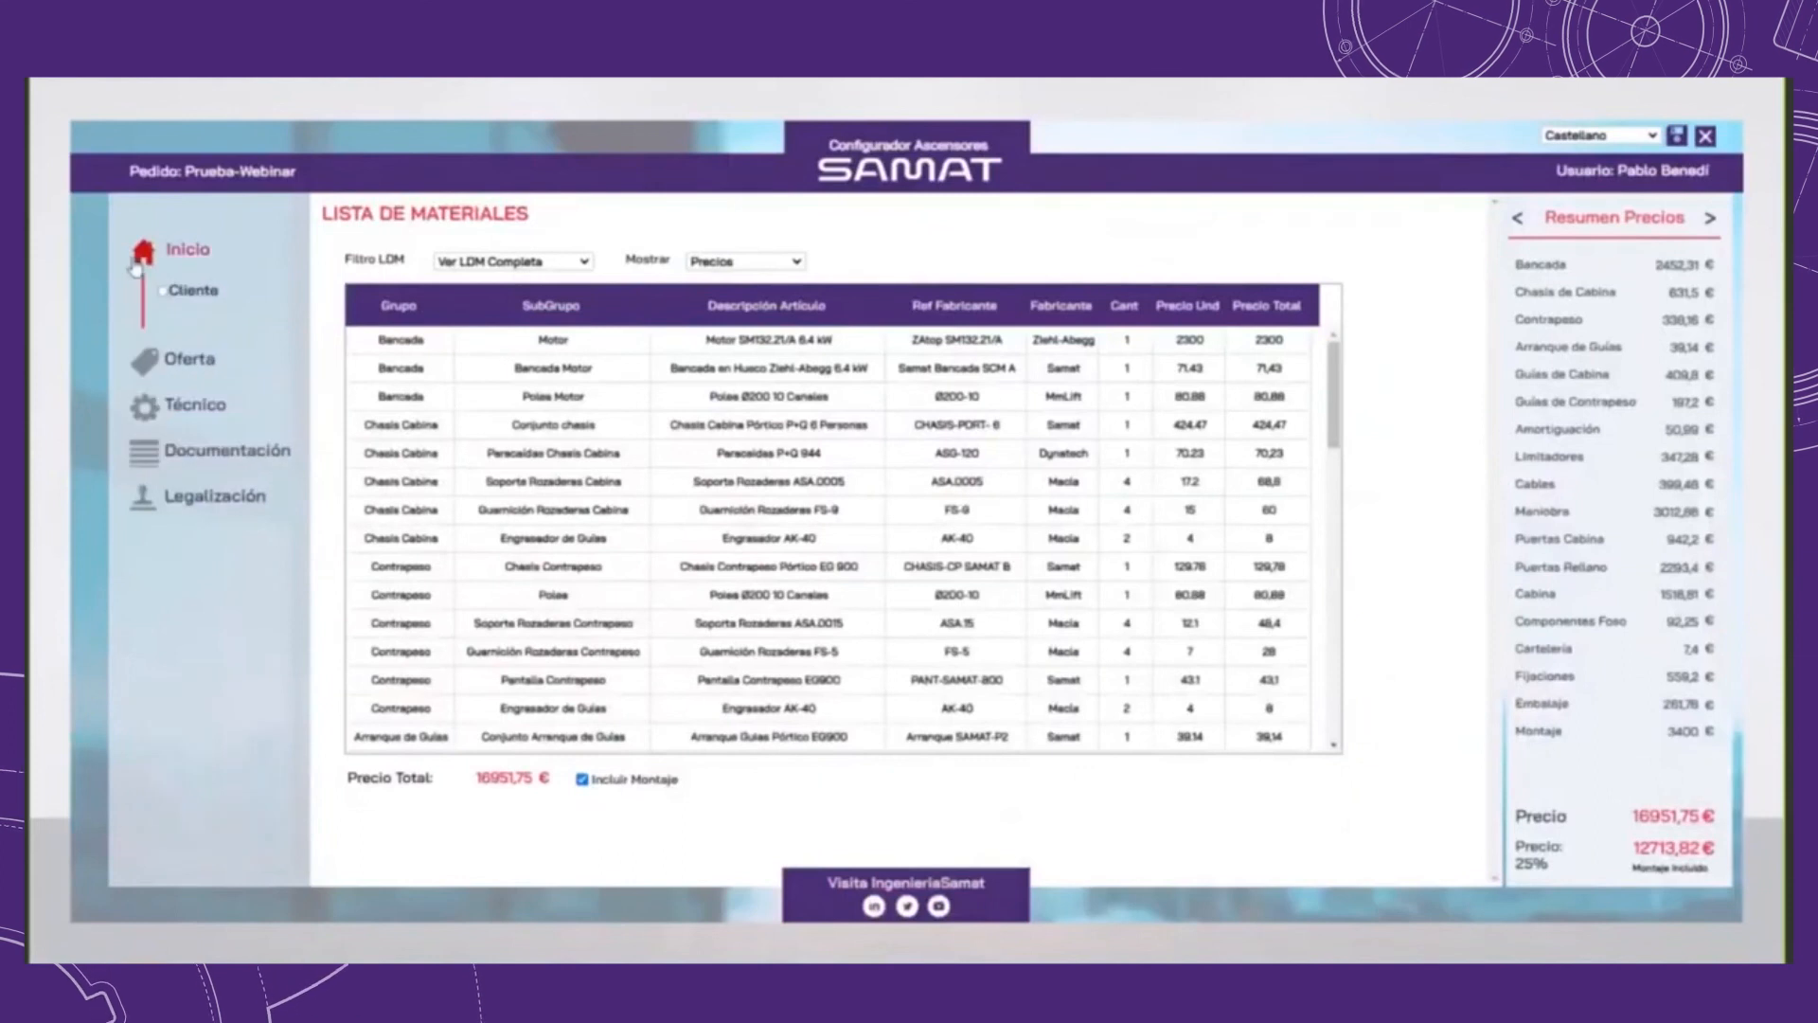
click(151, 359)
click(189, 339)
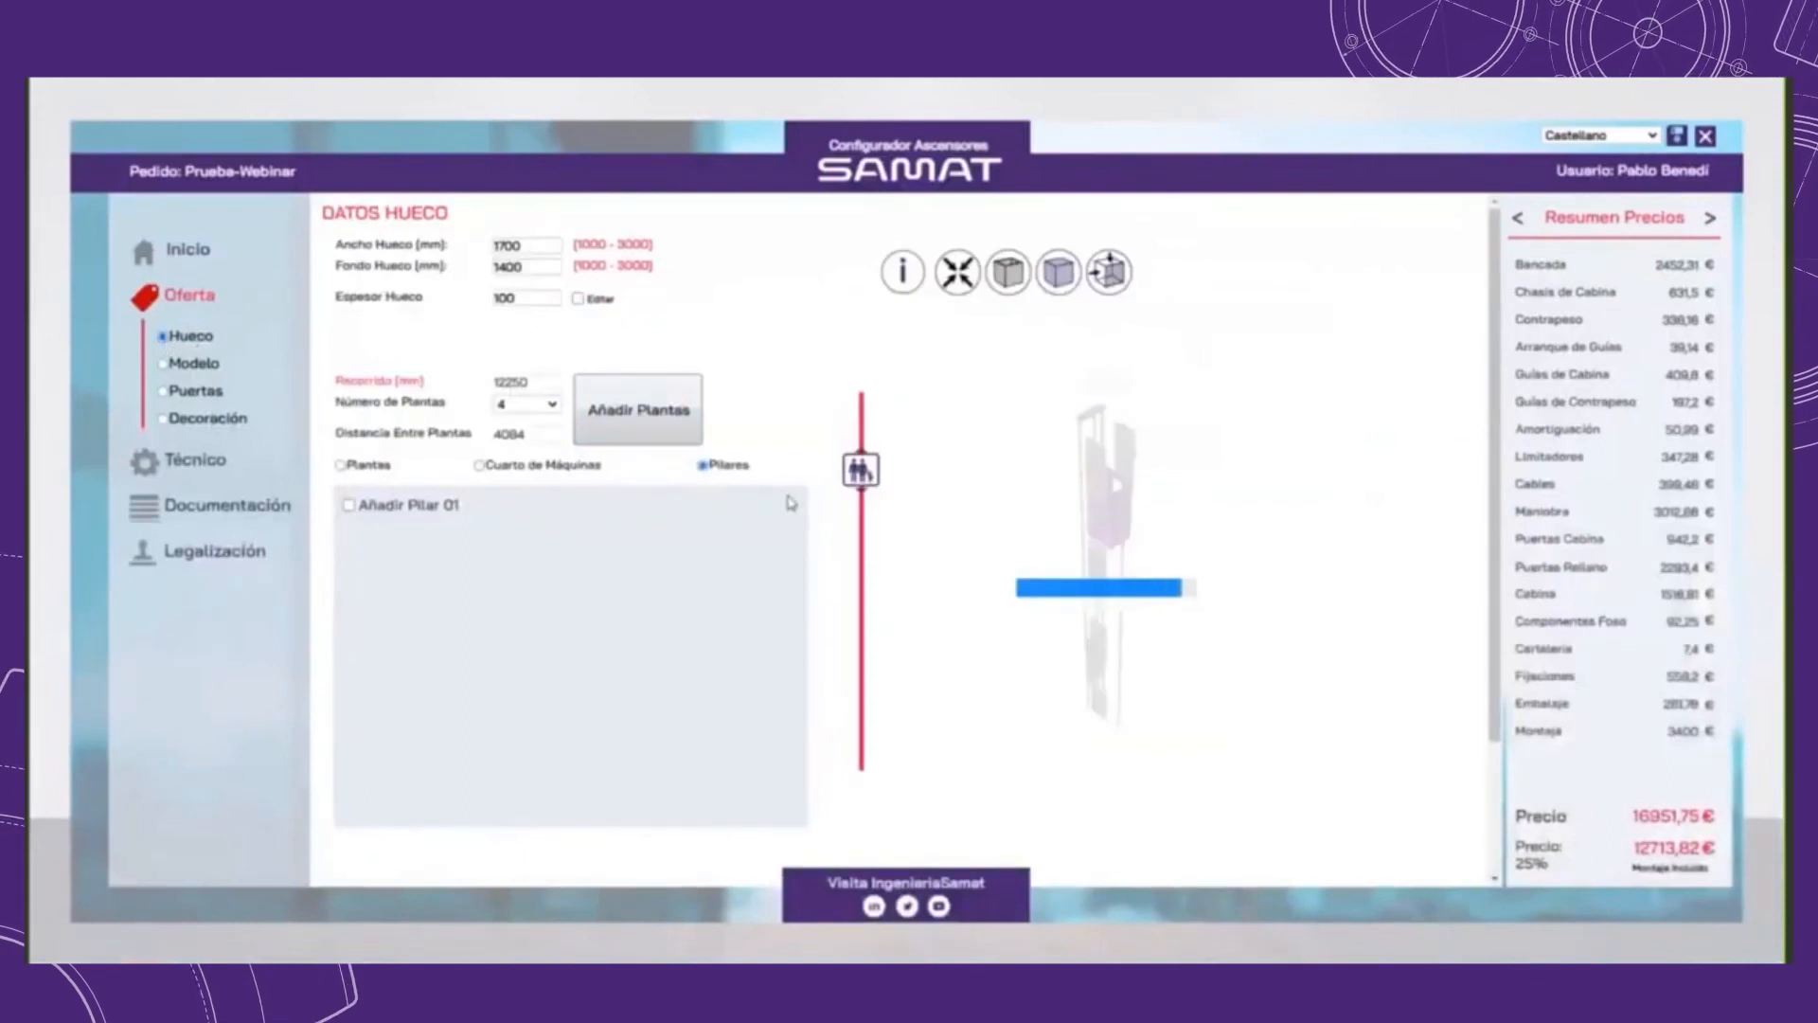
click(377, 465)
click(530, 405)
click(517, 468)
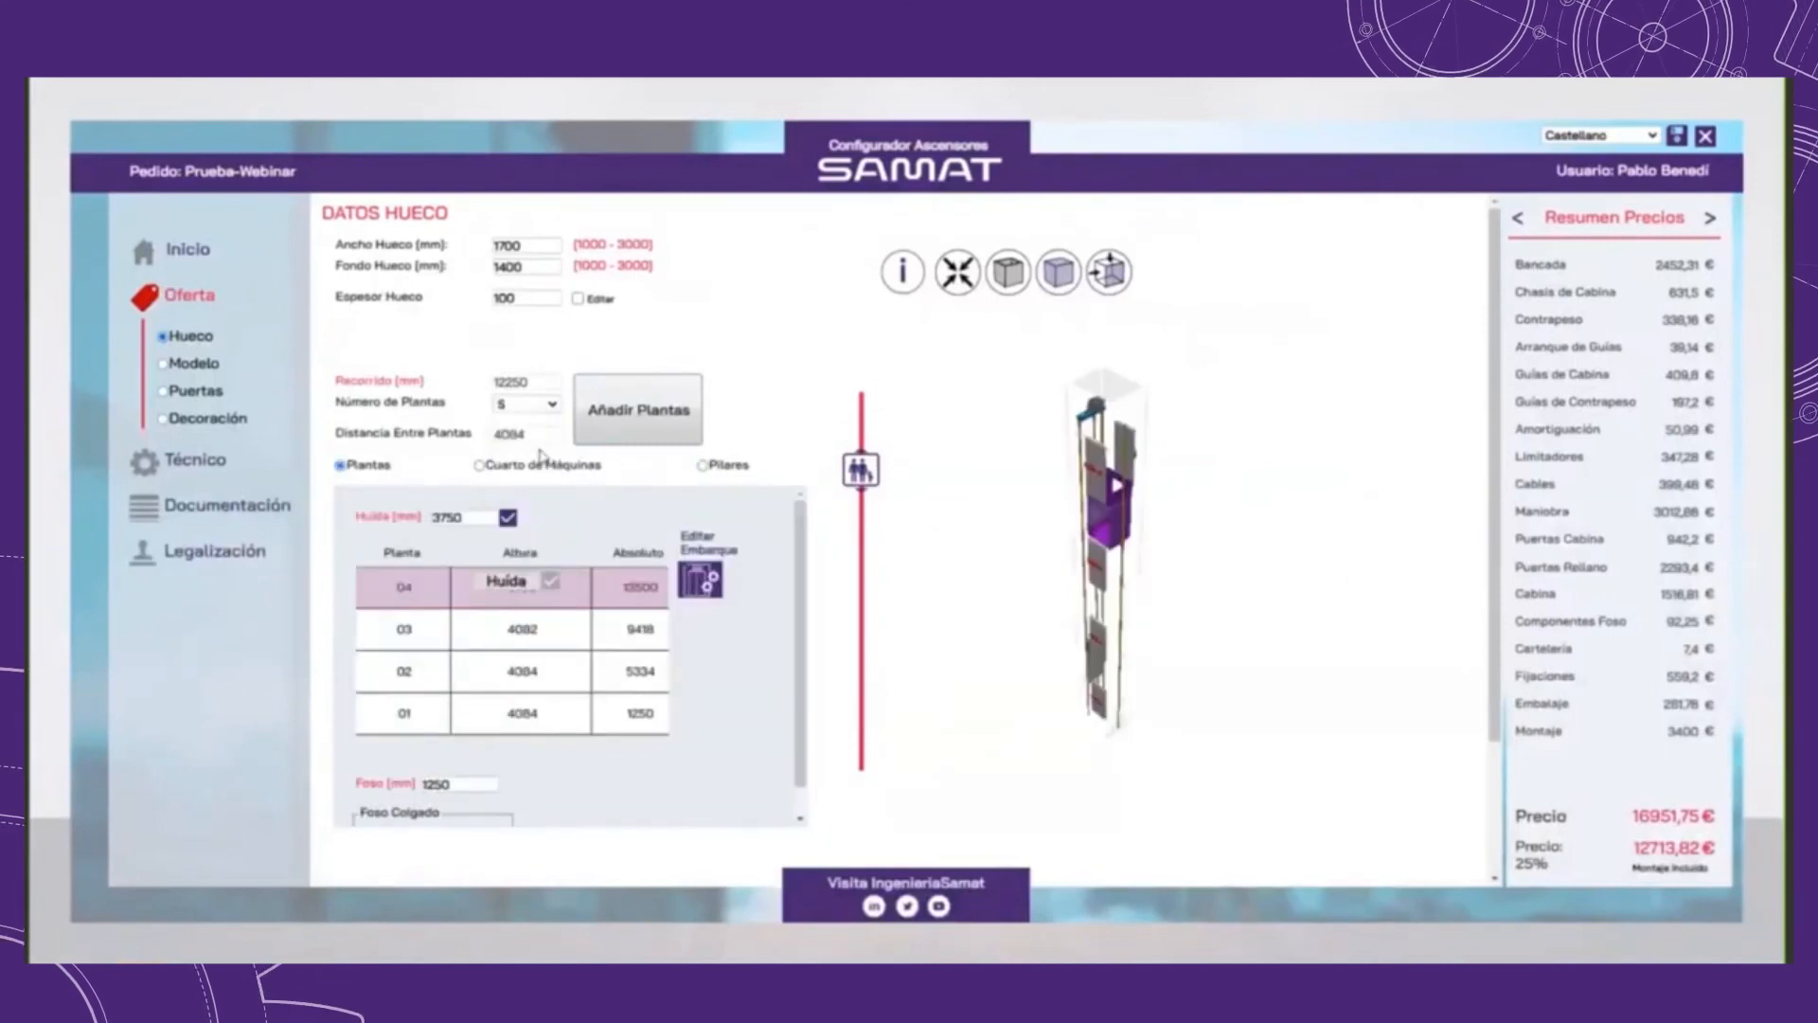
click(616, 420)
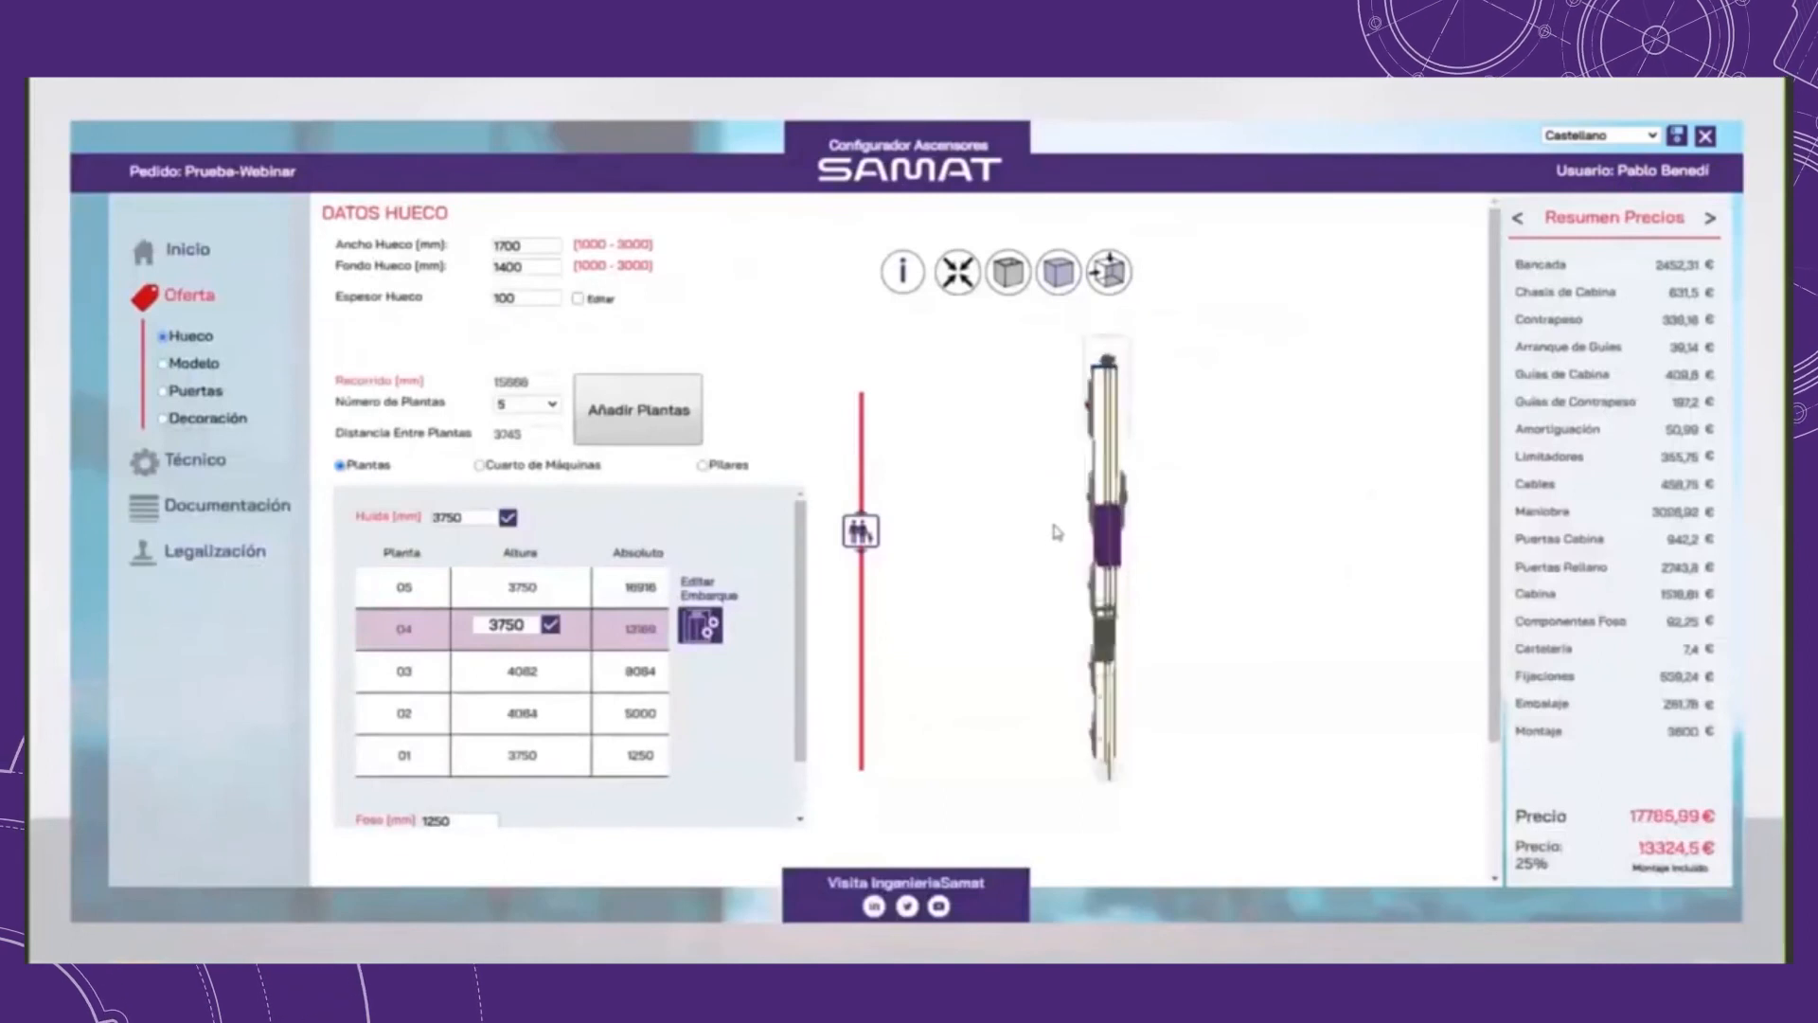
Step: Generate the Escandallo for the modified elevator and save the order to return to its details page
click(152, 509)
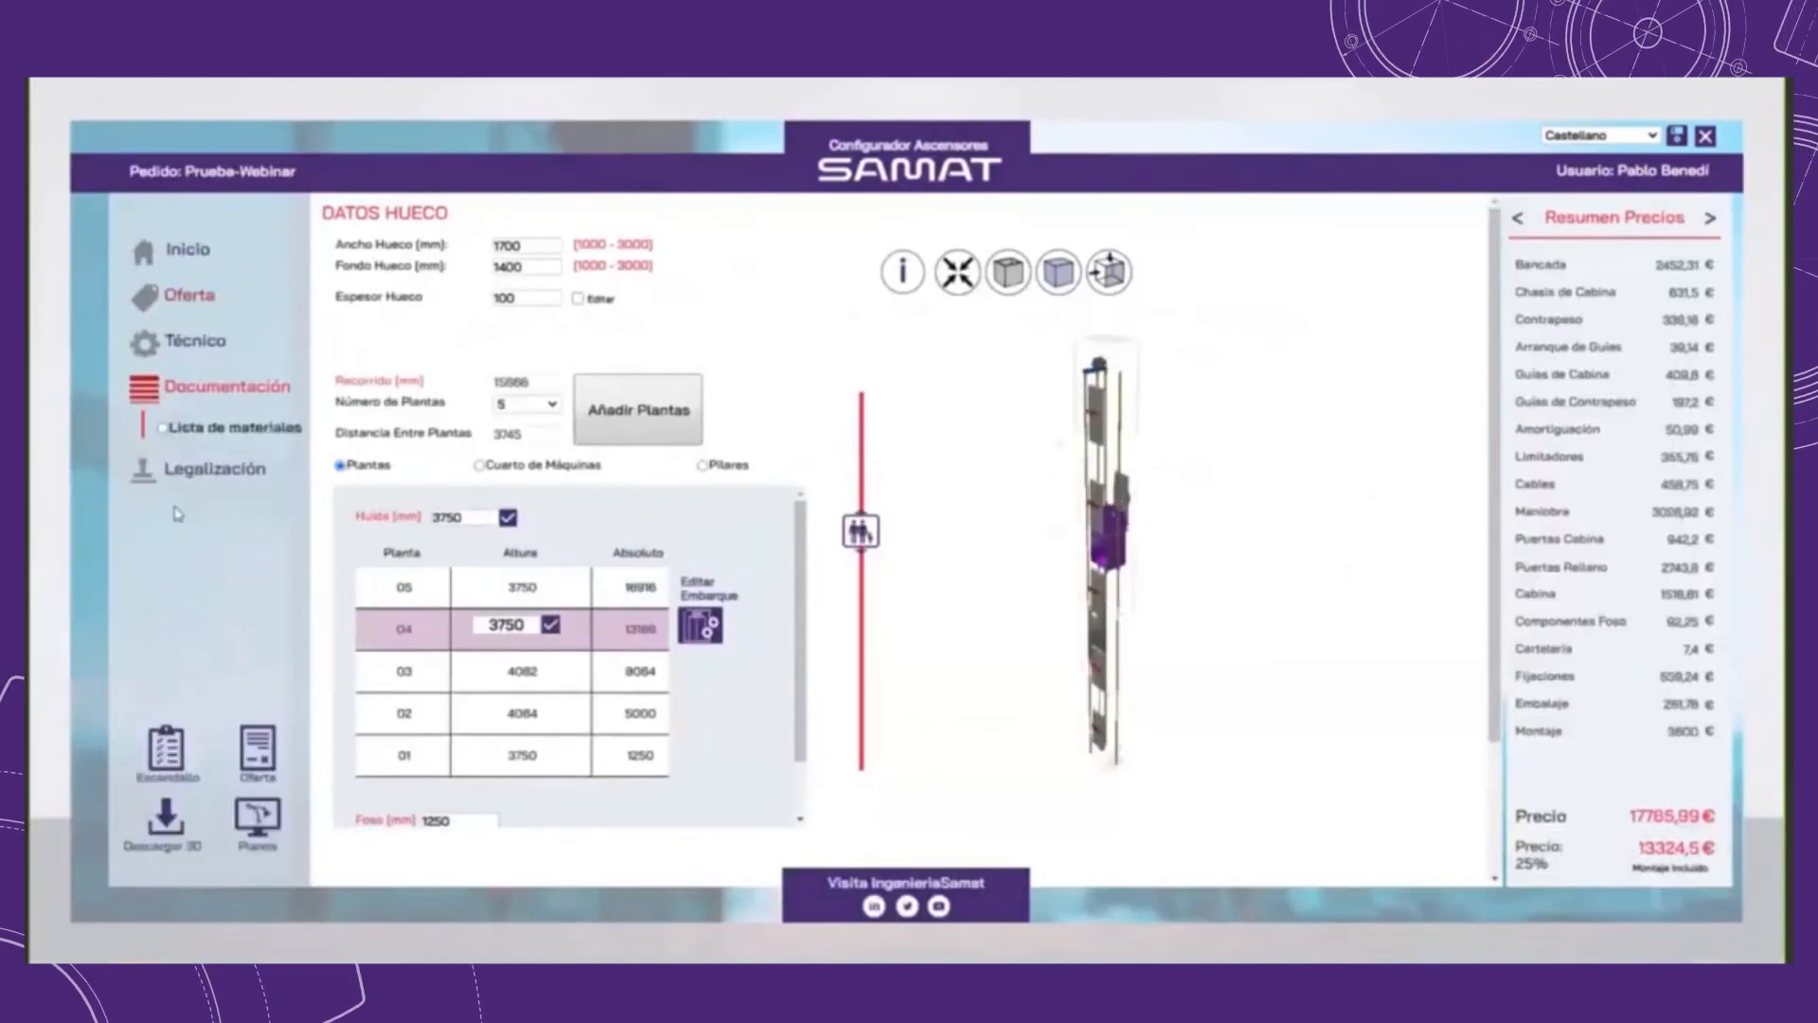
click(168, 750)
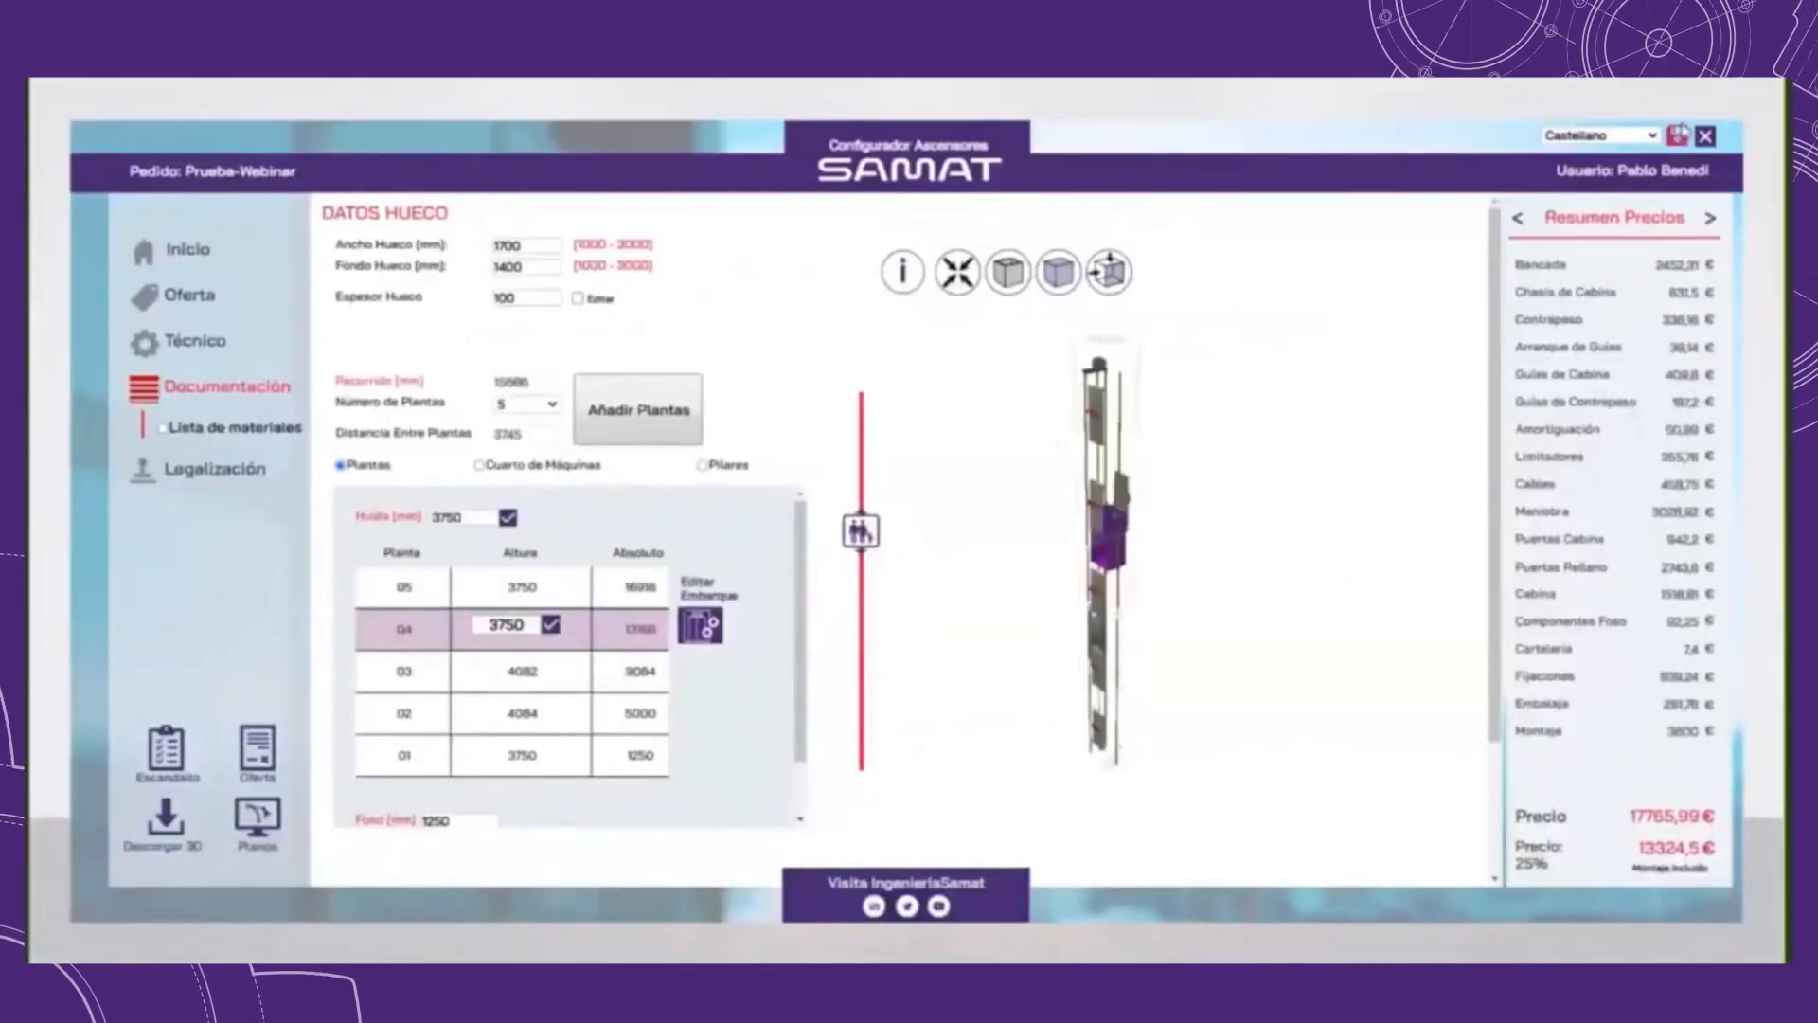
click(1679, 138)
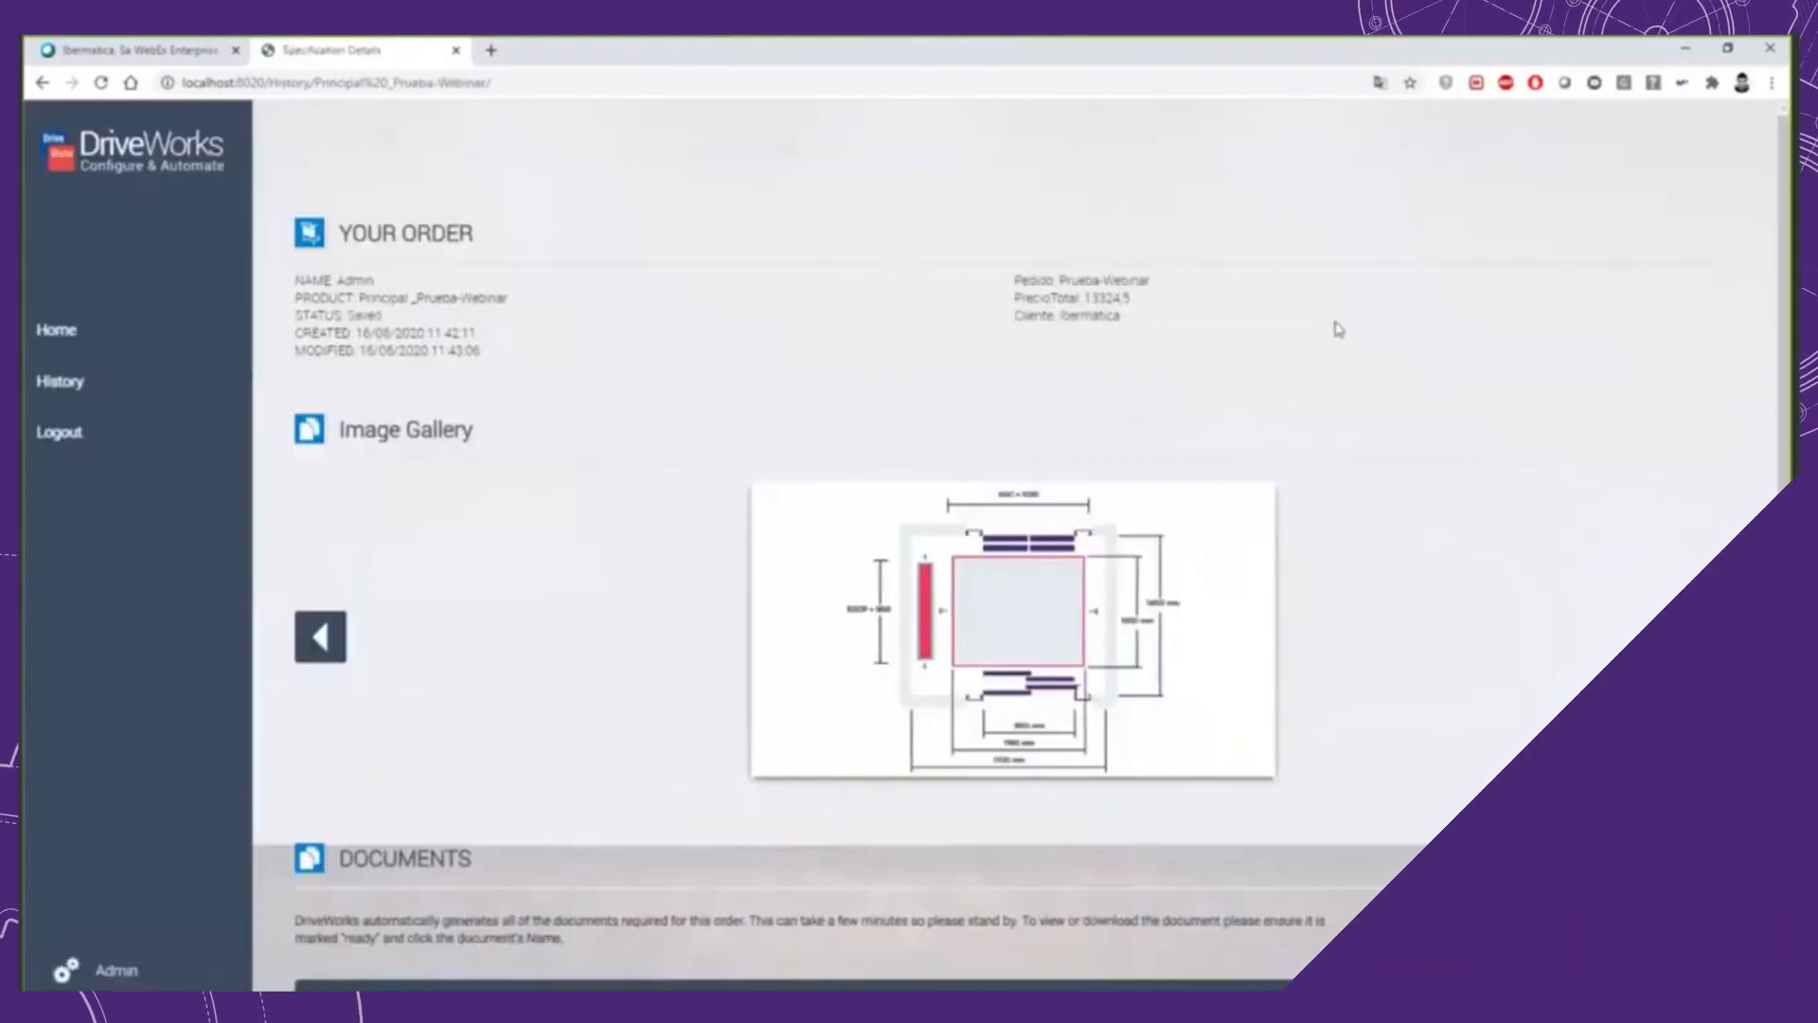